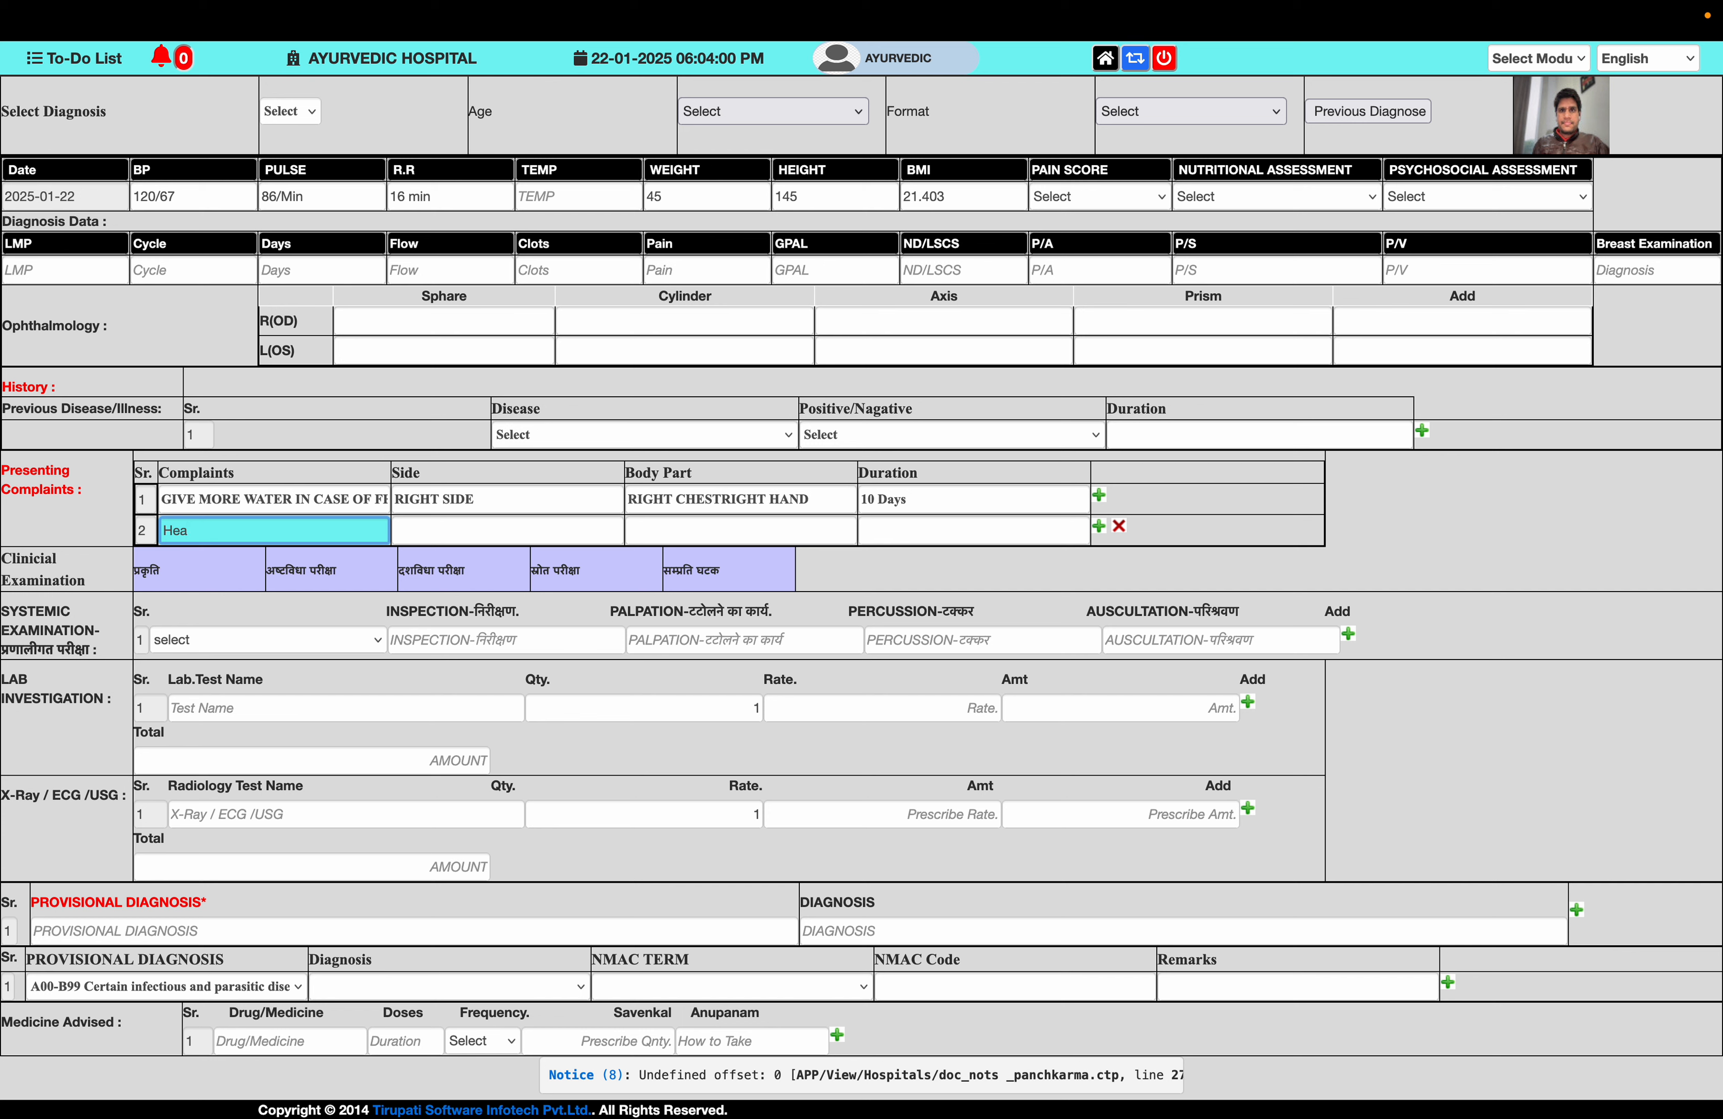
- Complete complaint row 2 as Headache, side Left, body part Brain, duration 2 months
text(dache)
key(Tab)
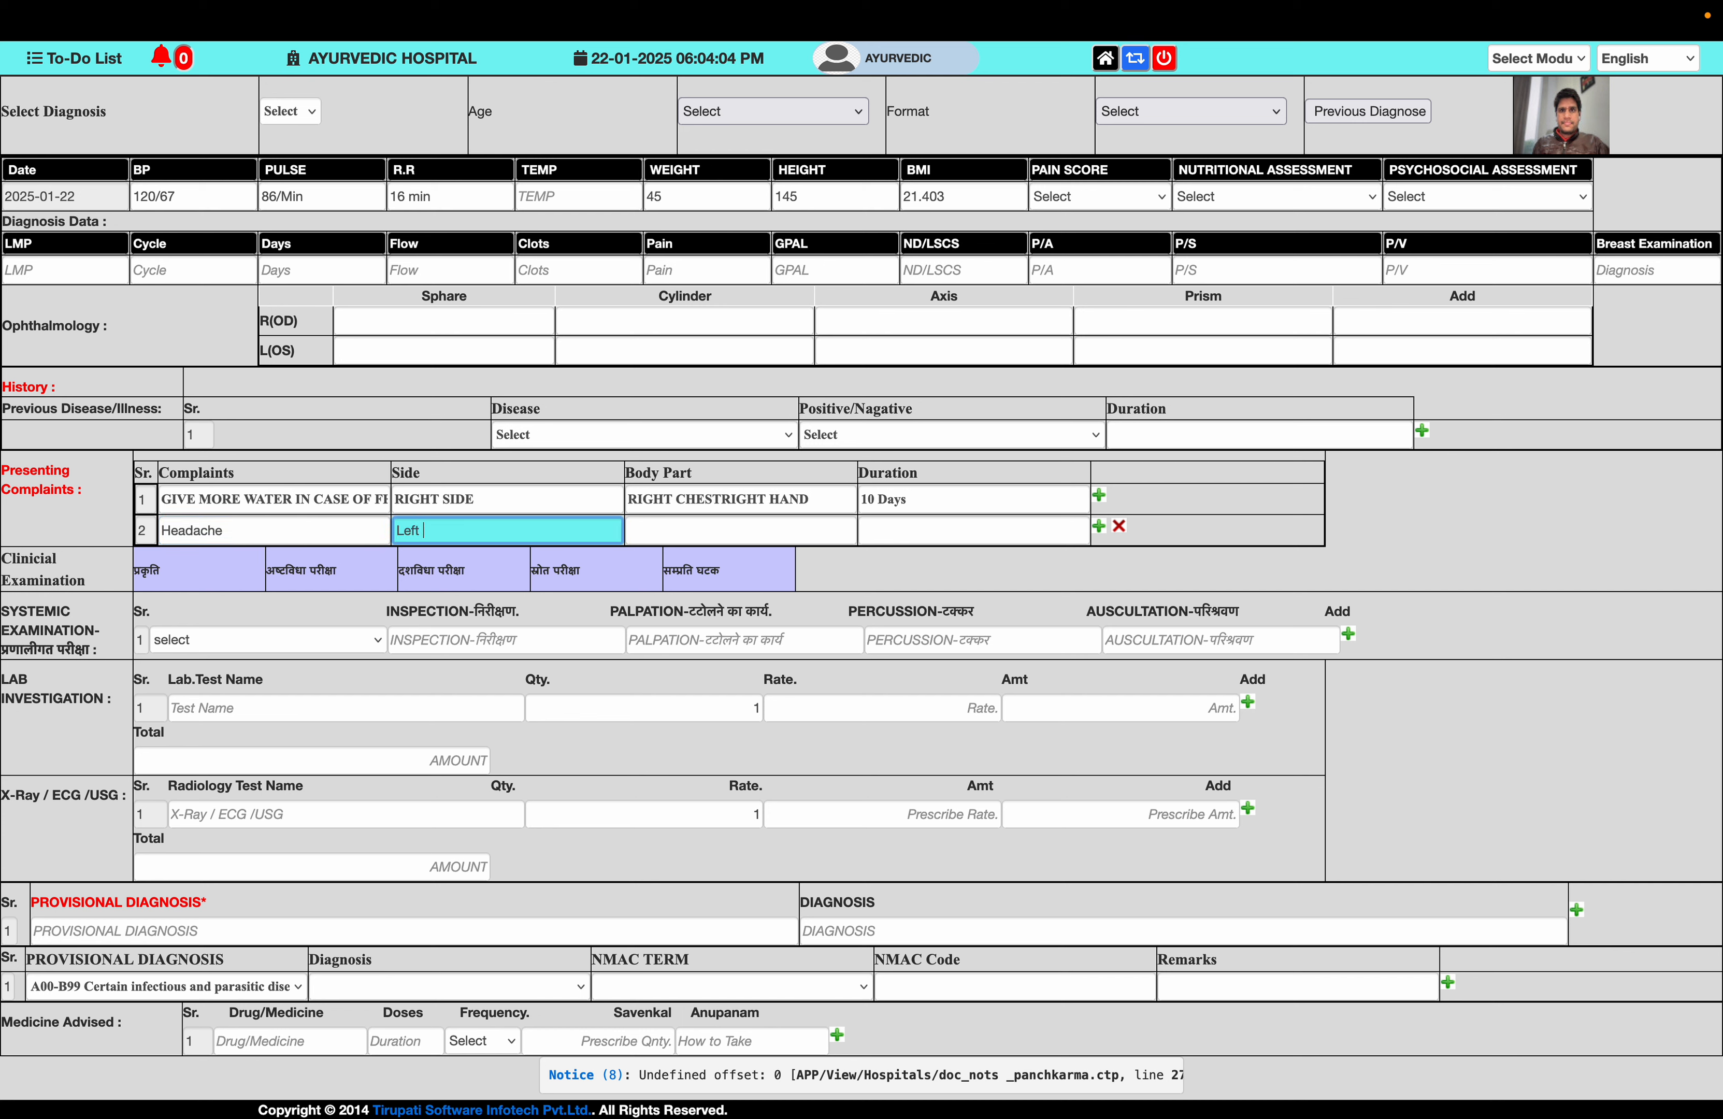
text(Left)
key(Tab)
text(Brain)
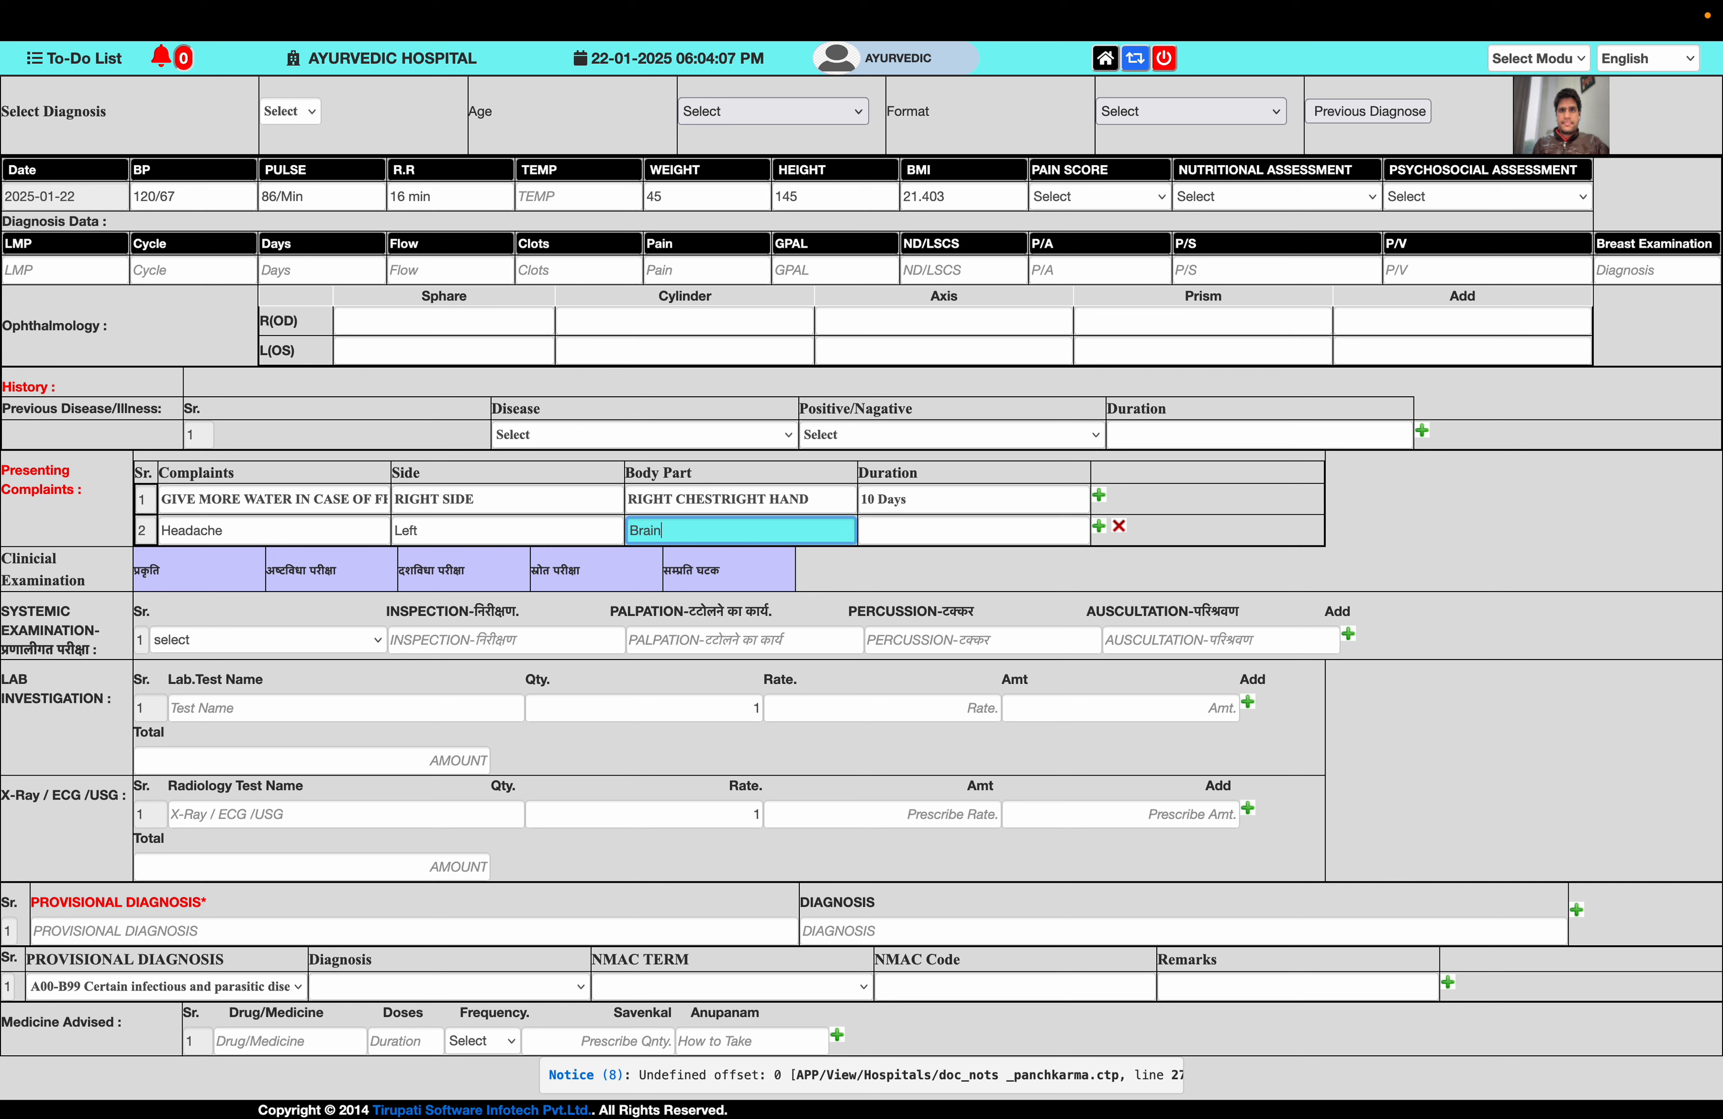
key(Tab)
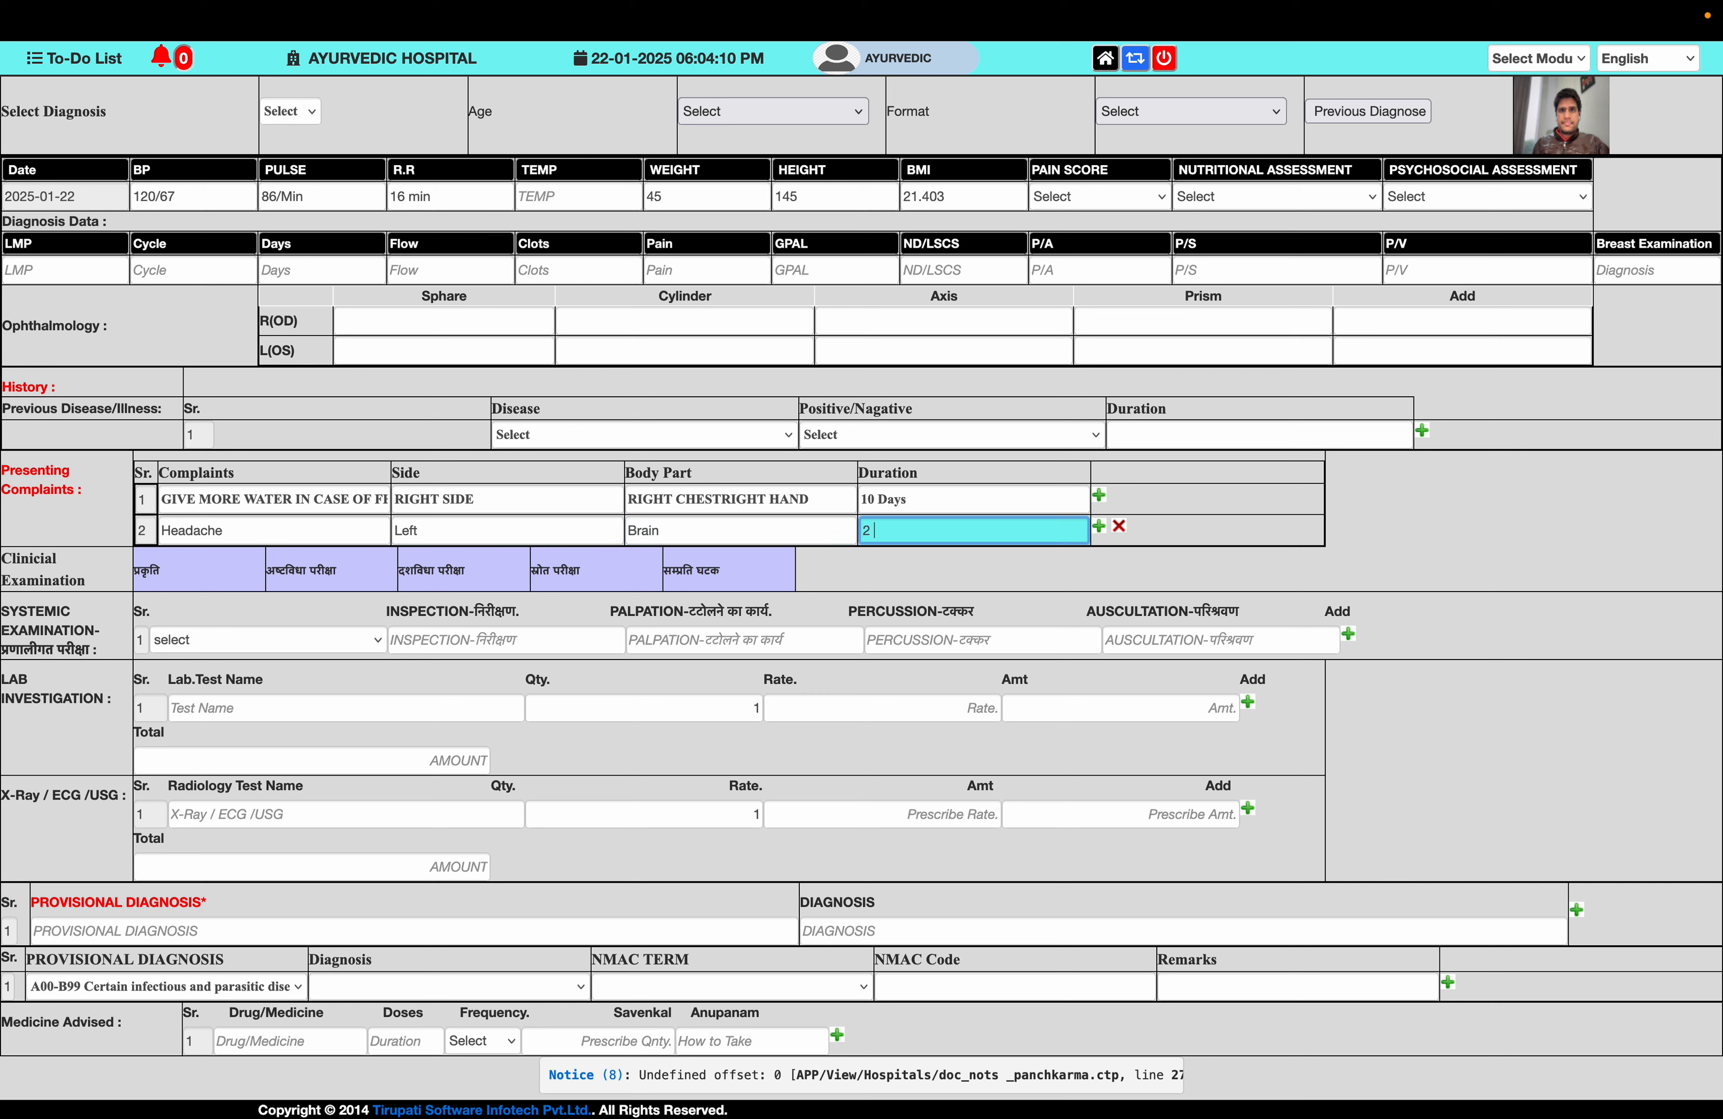
text(2 months)
scroll(195, 433, down, 3)
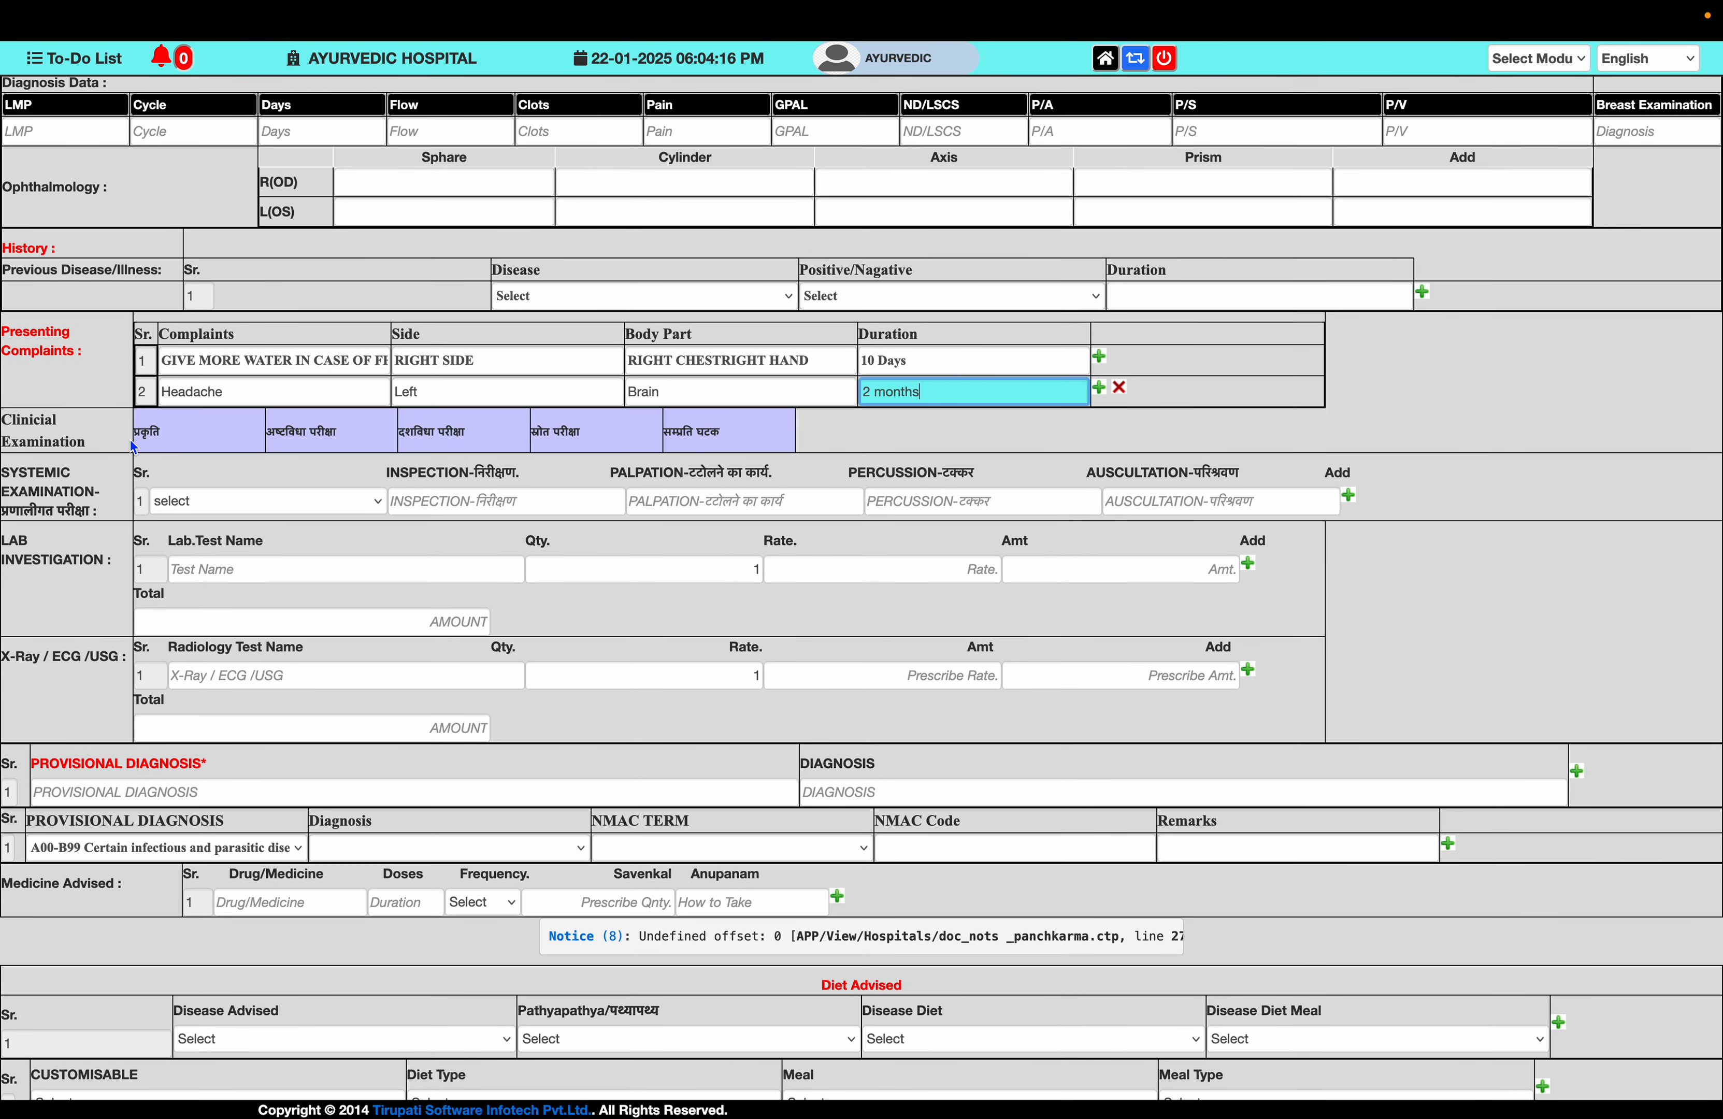
- In the Prakriti checklist, tick Thin and Lean body, Anger Aggression and More Then Normal temperature
click(149, 433)
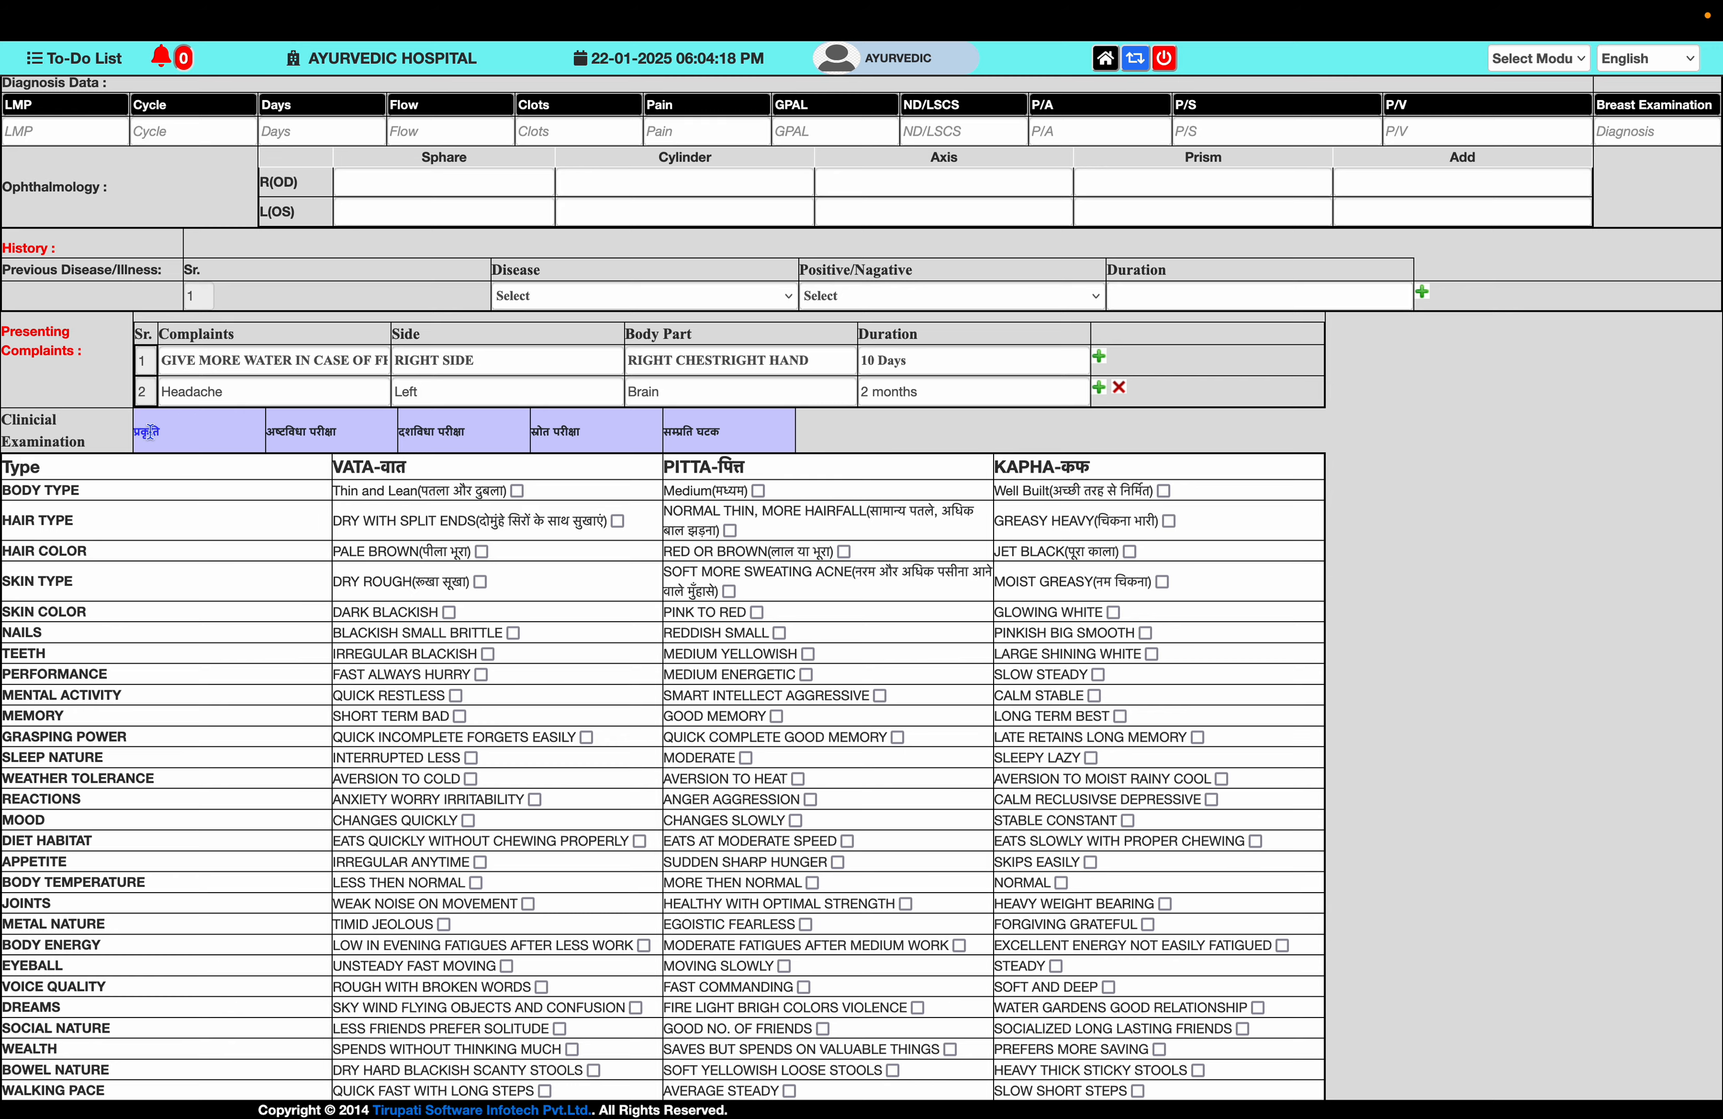
scroll(251, 551, down, 3)
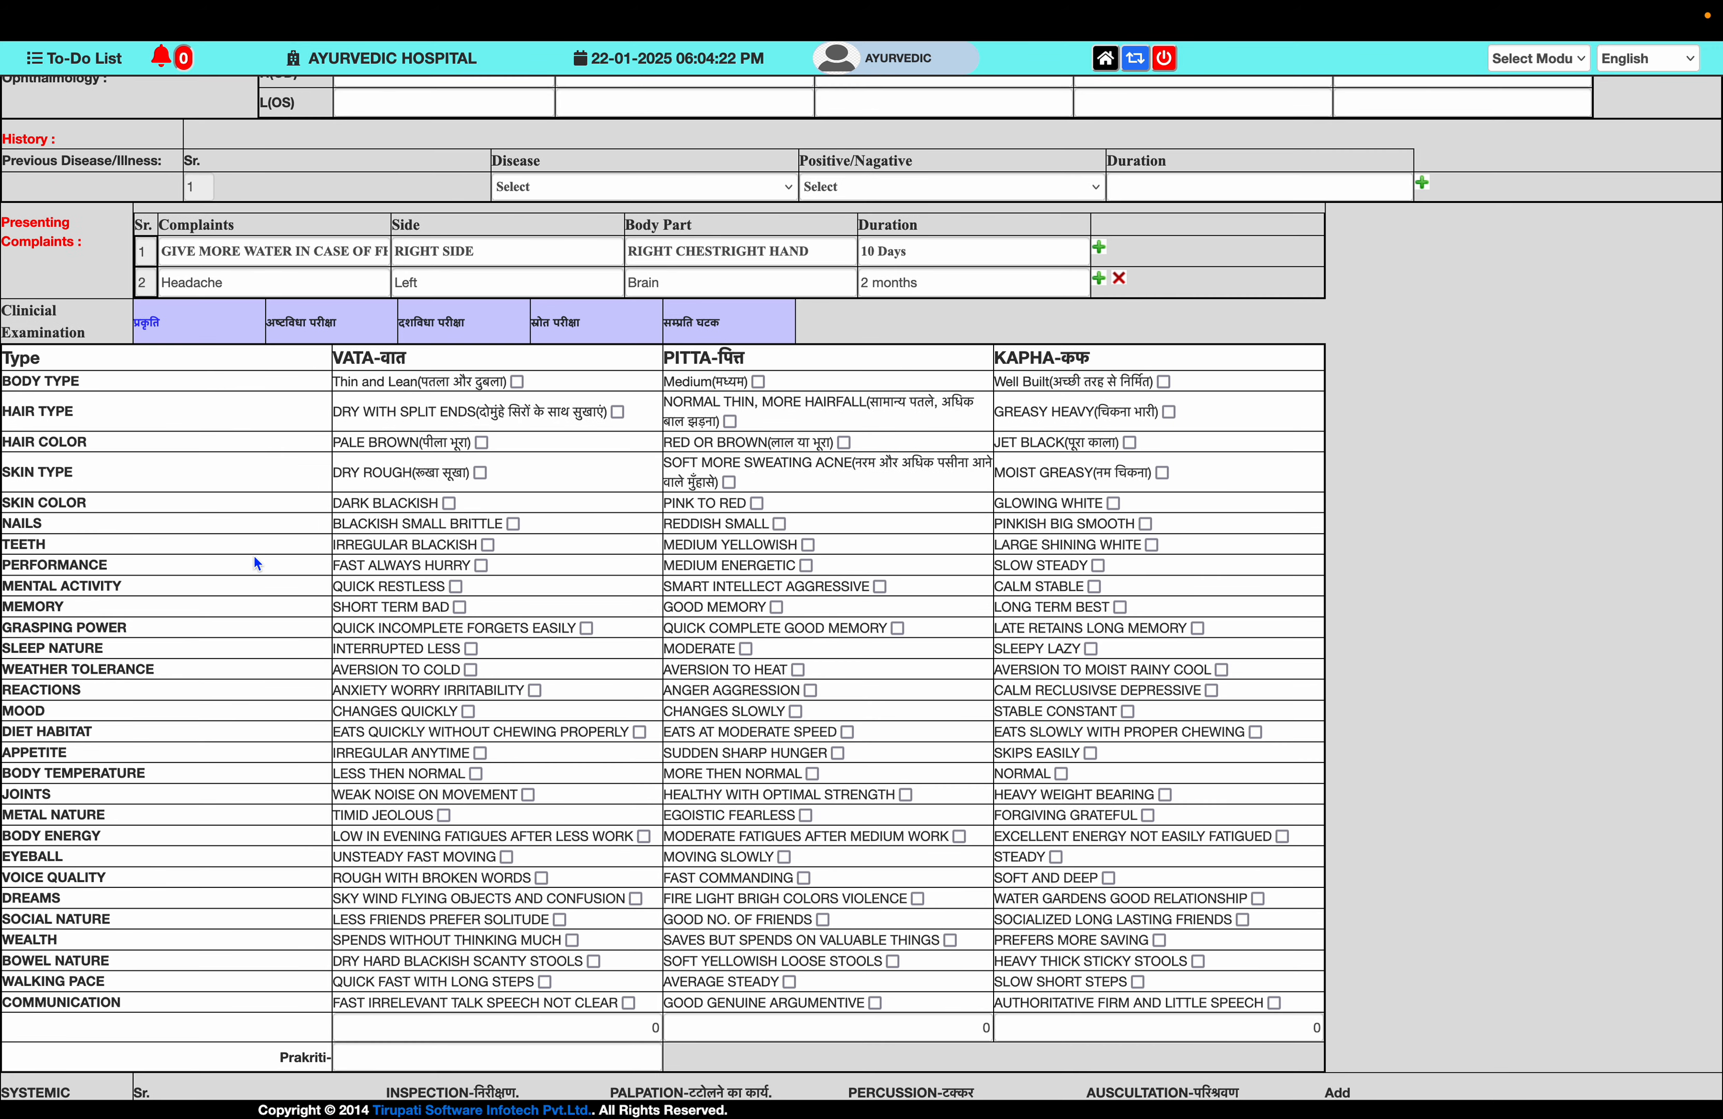
scroll(254, 557, down, 2)
click(517, 330)
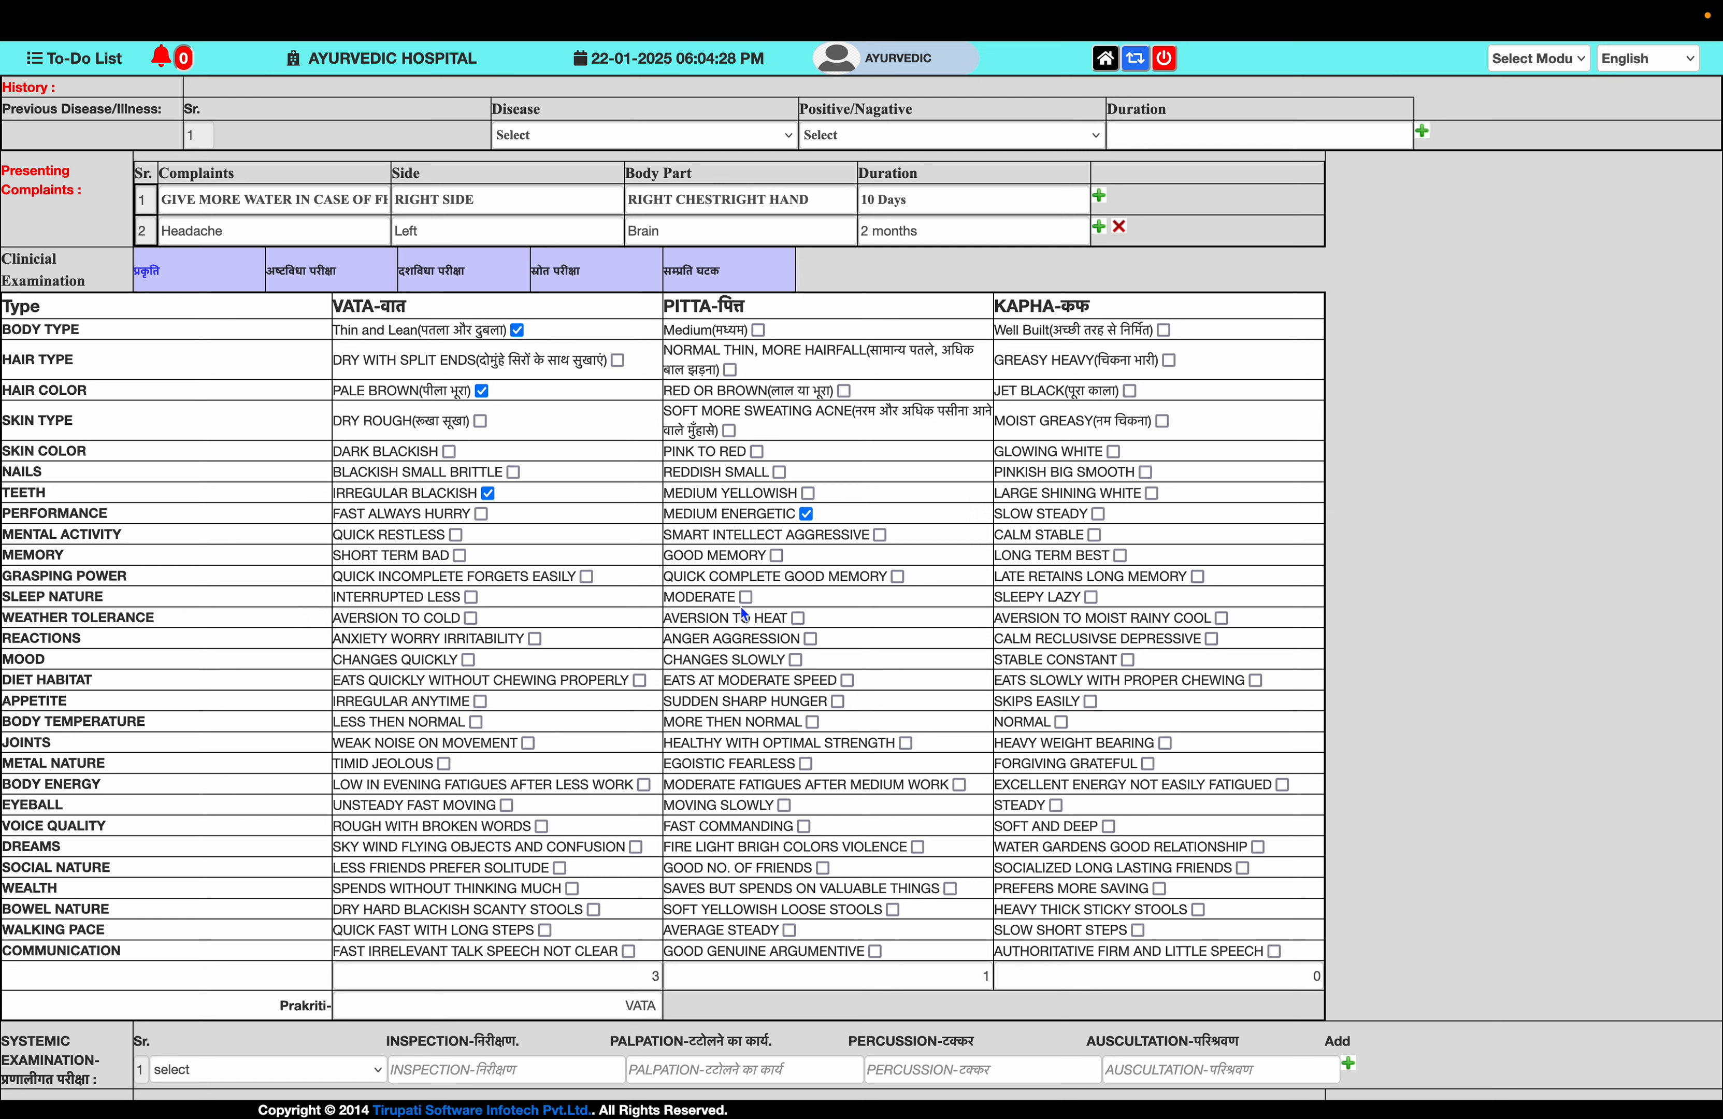
click(811, 638)
click(812, 722)
- Tick rough broken voice, weak noisy joints and slowly moving eyeballs, reaching Vata 5, Pitta 5, Kapha 2
double_click(631, 1012)
click(542, 827)
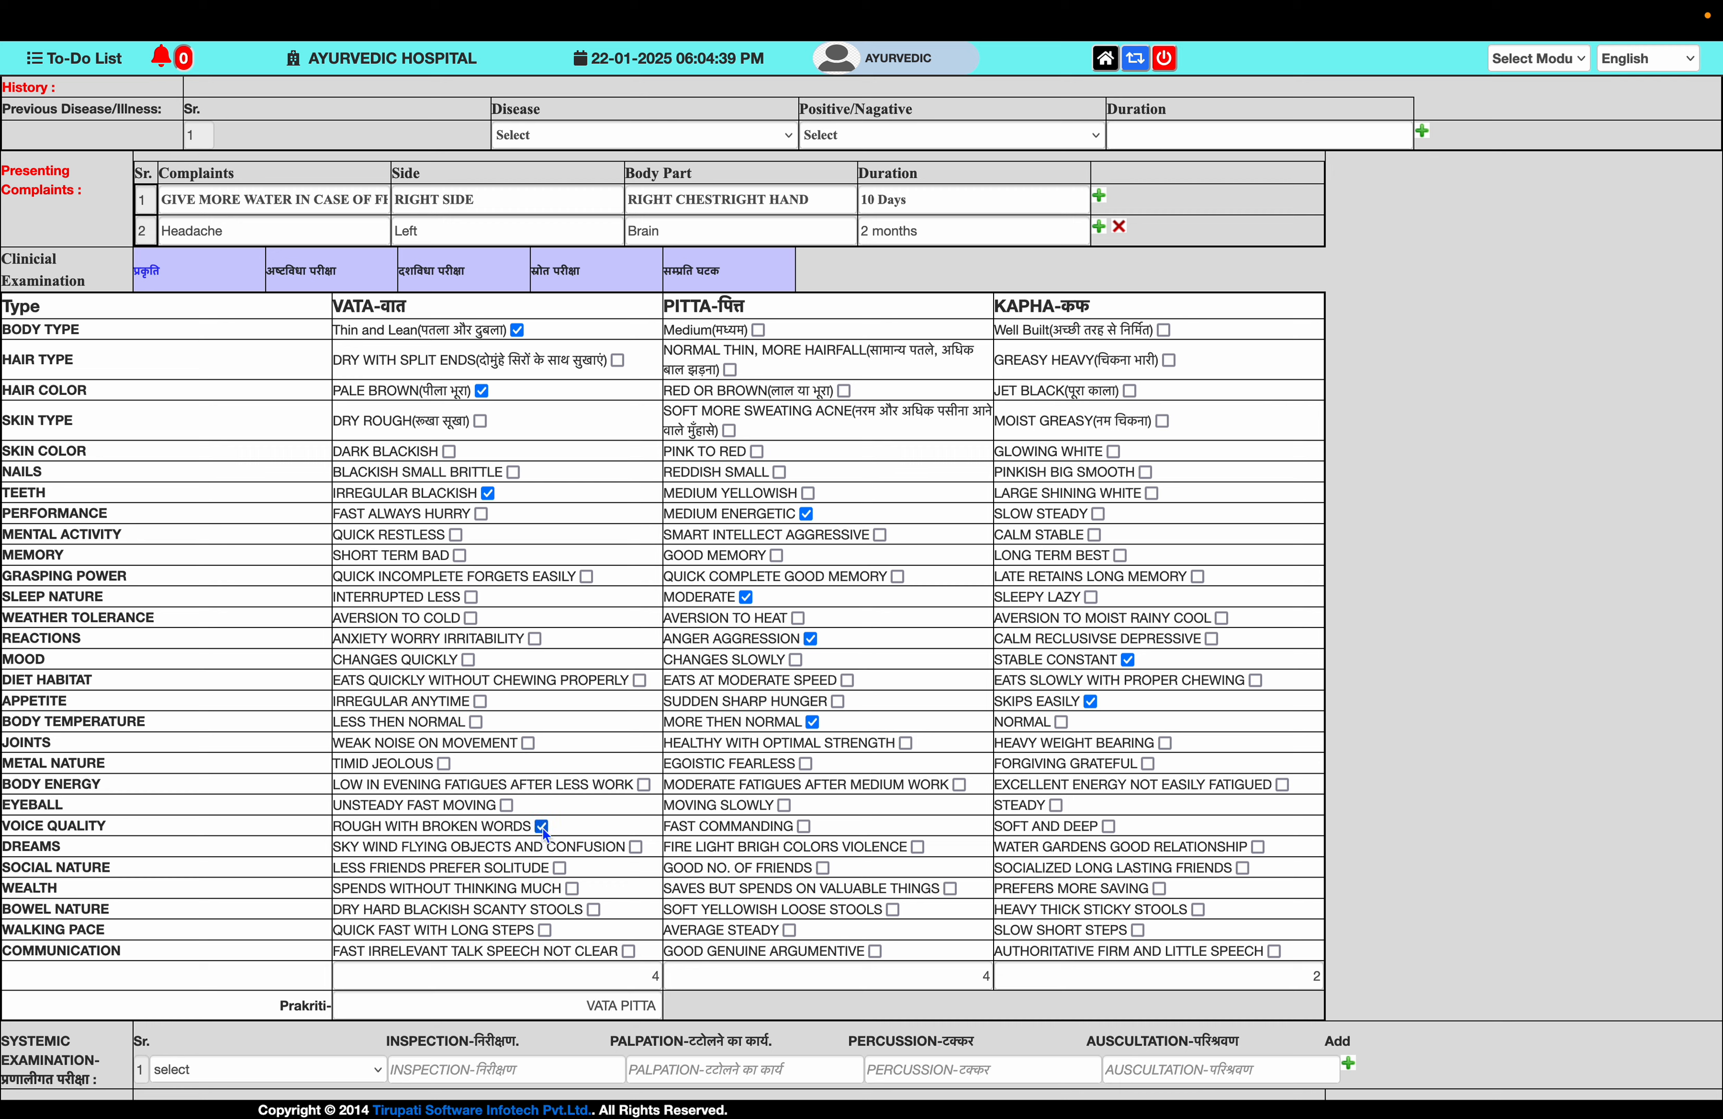
click(527, 744)
click(784, 805)
scroll(952, 887, down, 5)
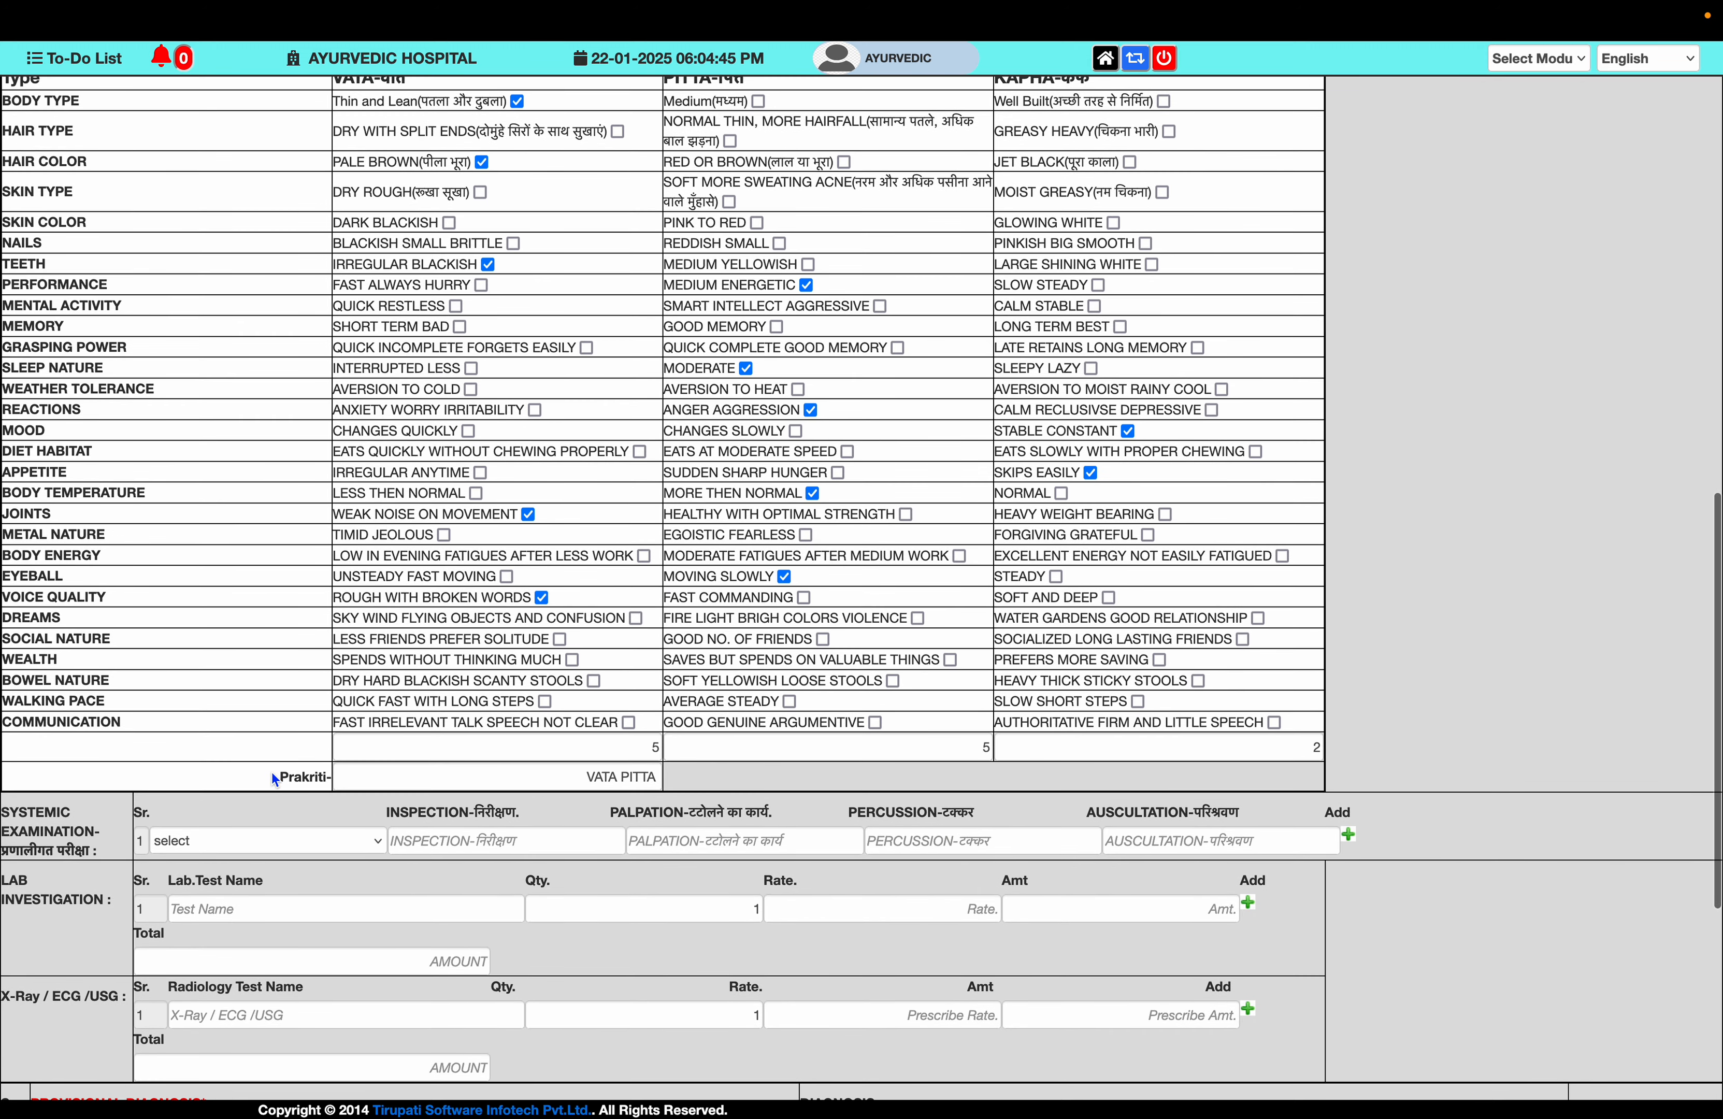
drag(279, 778, 314, 776)
scroll(433, 767, up, 8)
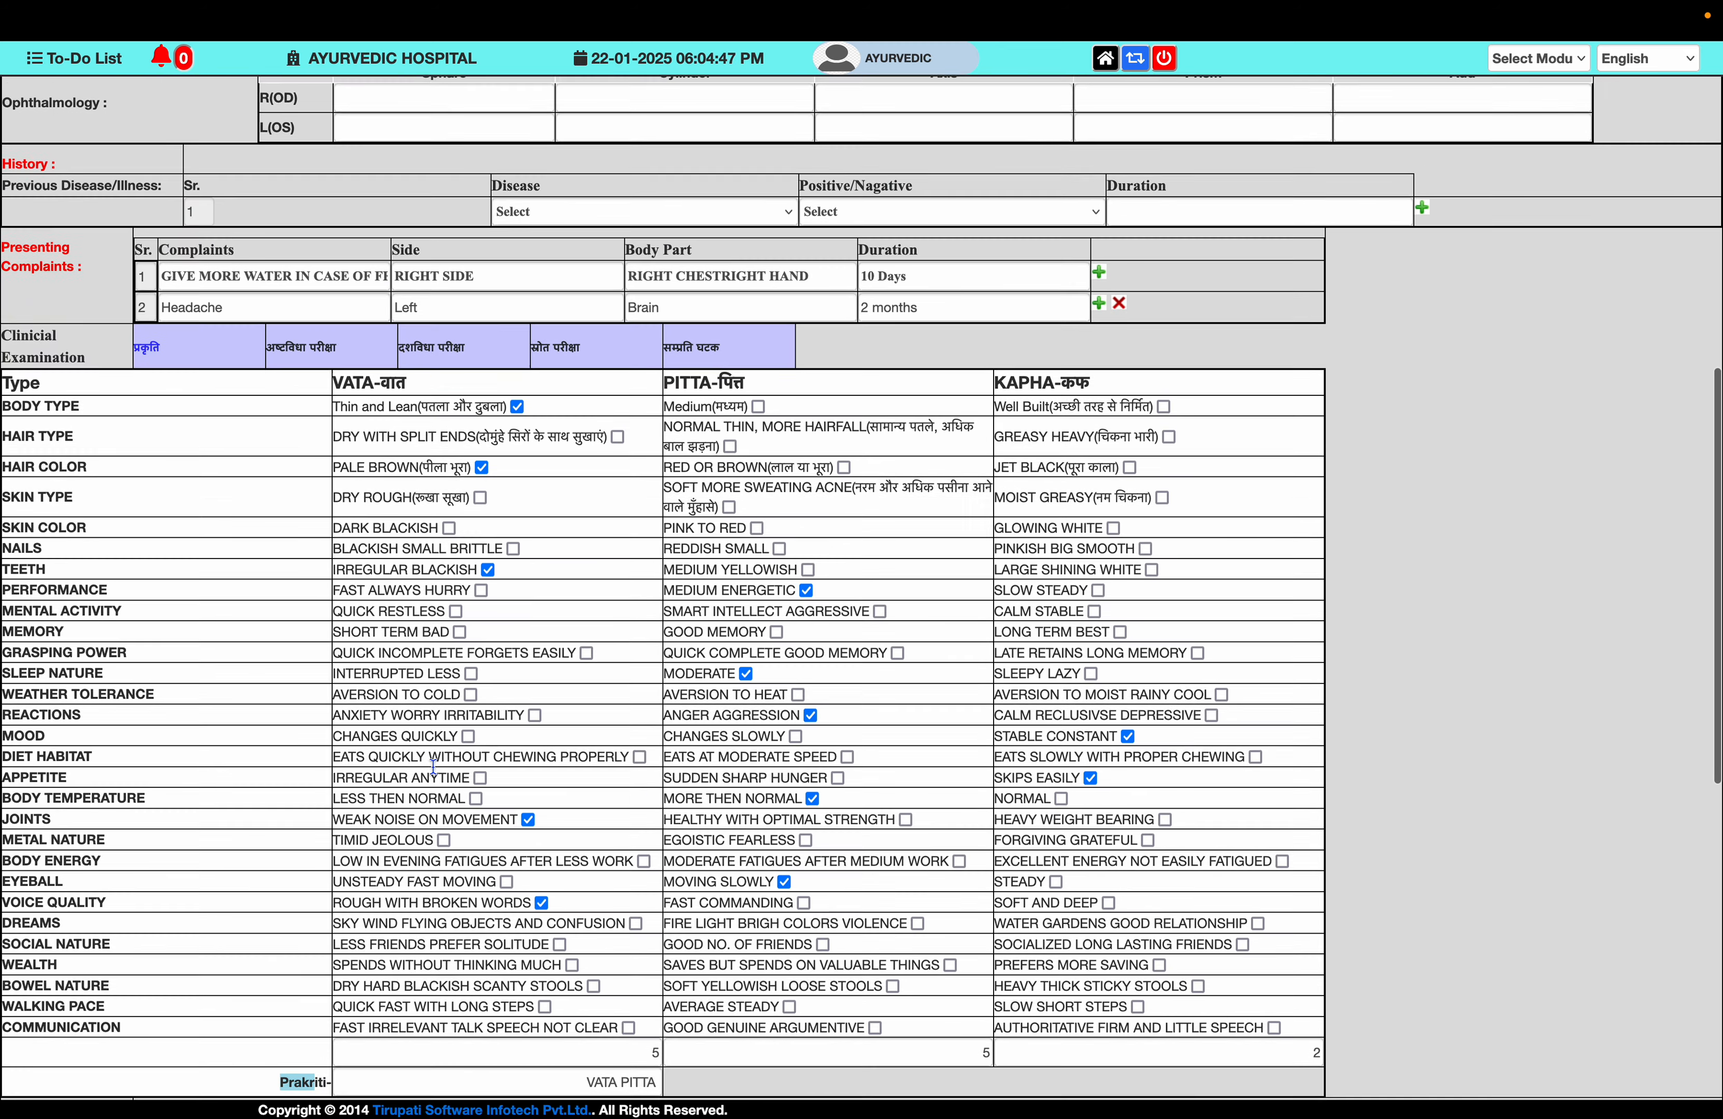
- In the Ashtavidha examination, set Nadi to Kapha and Mootra to Raktayukta, Alpa mootrata, Teekshna gandha
click(323, 430)
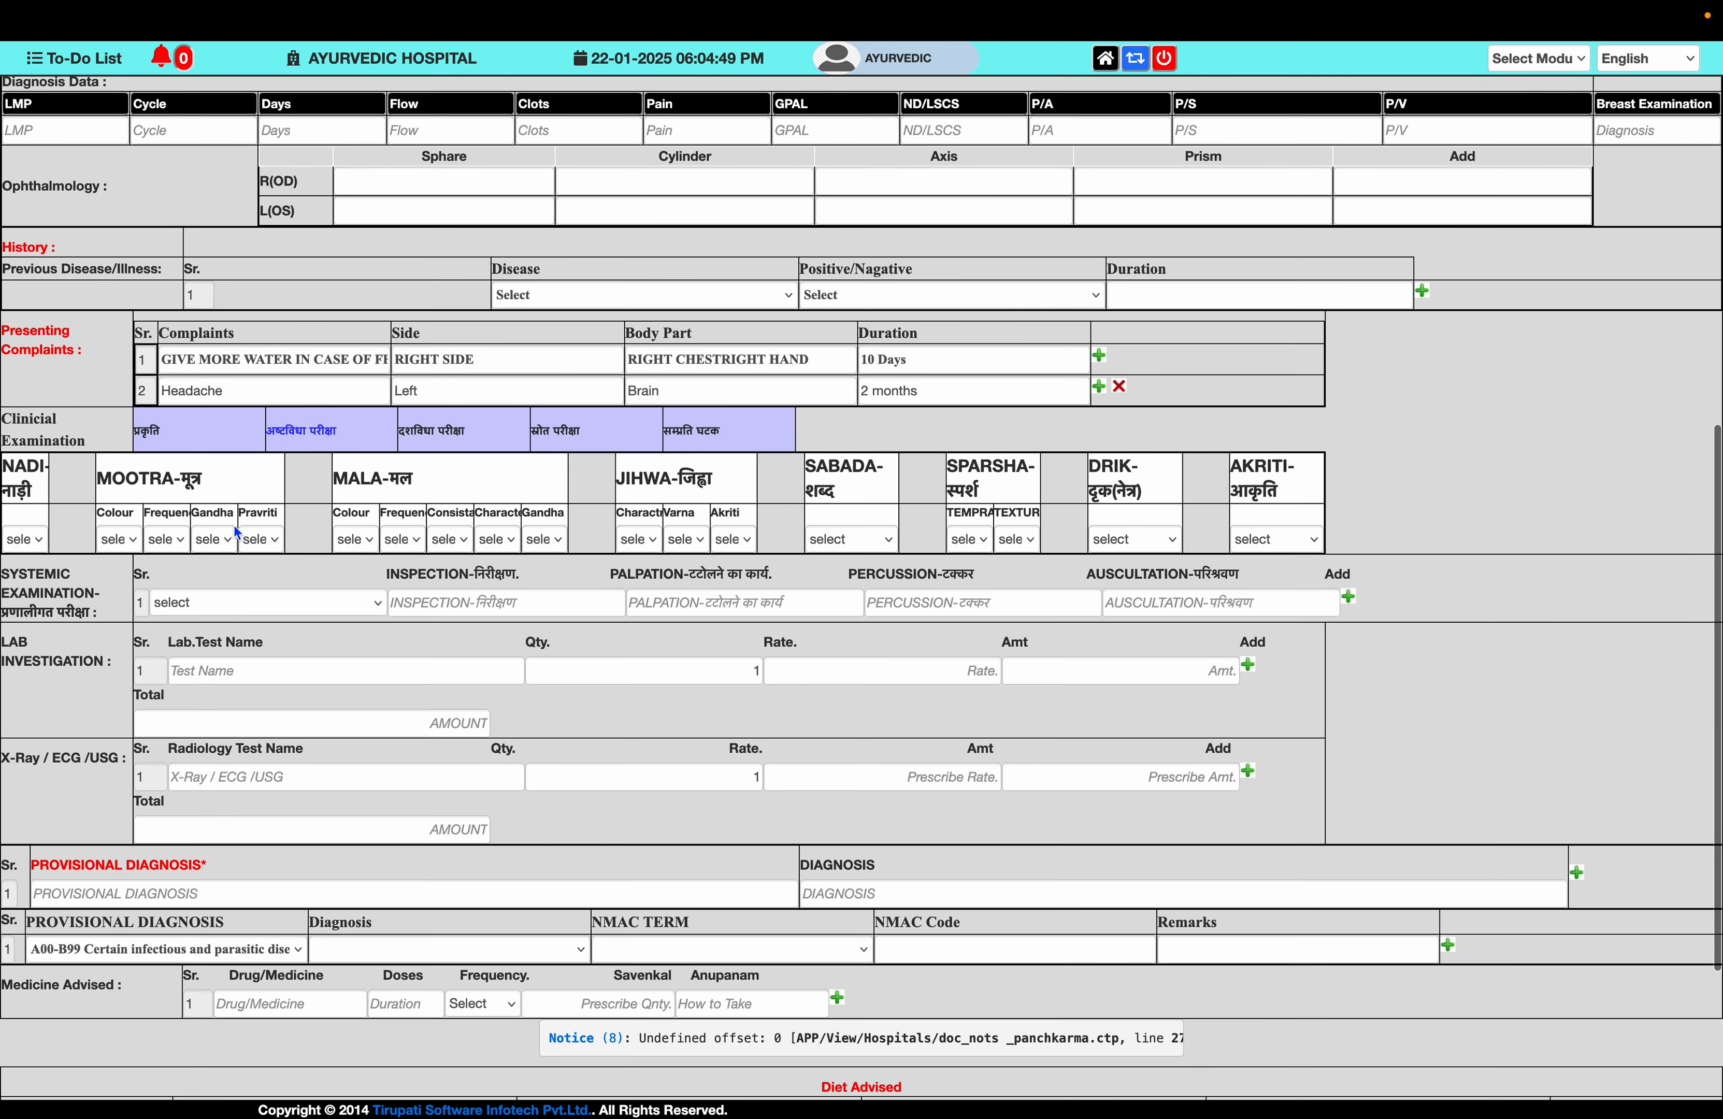
click(28, 539)
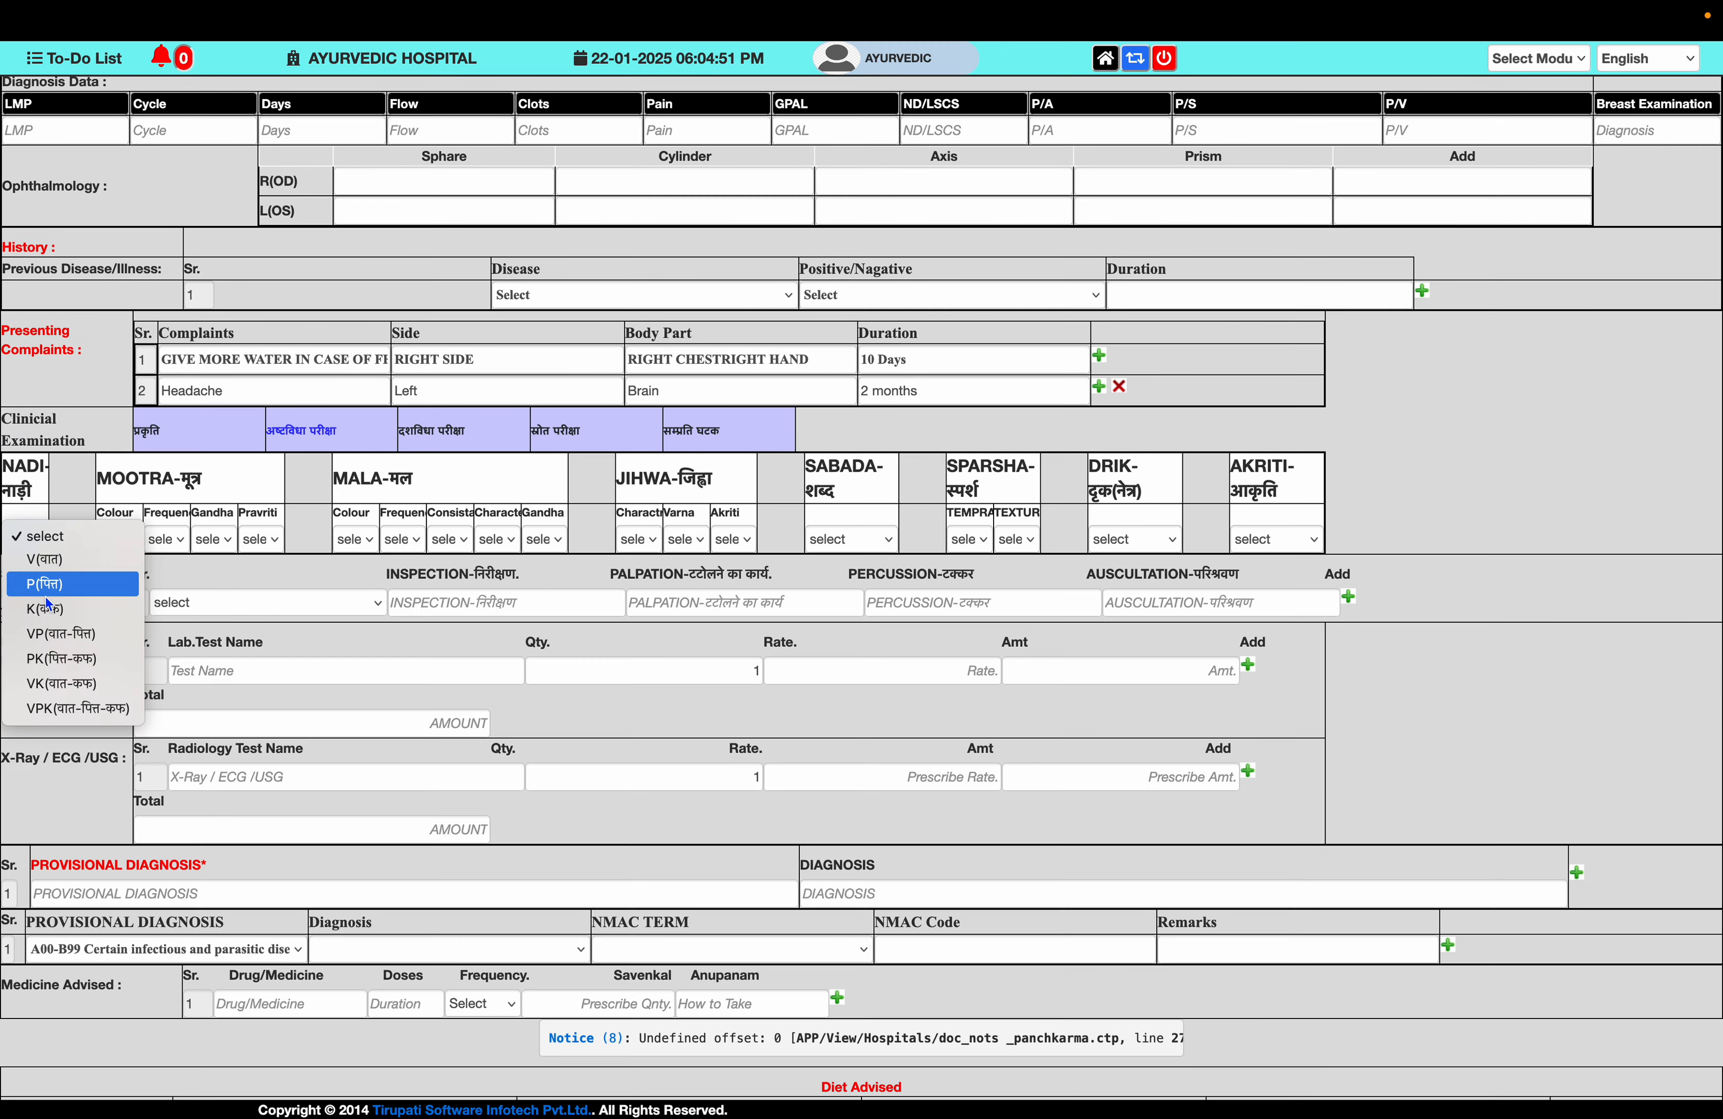
click(51, 610)
click(120, 539)
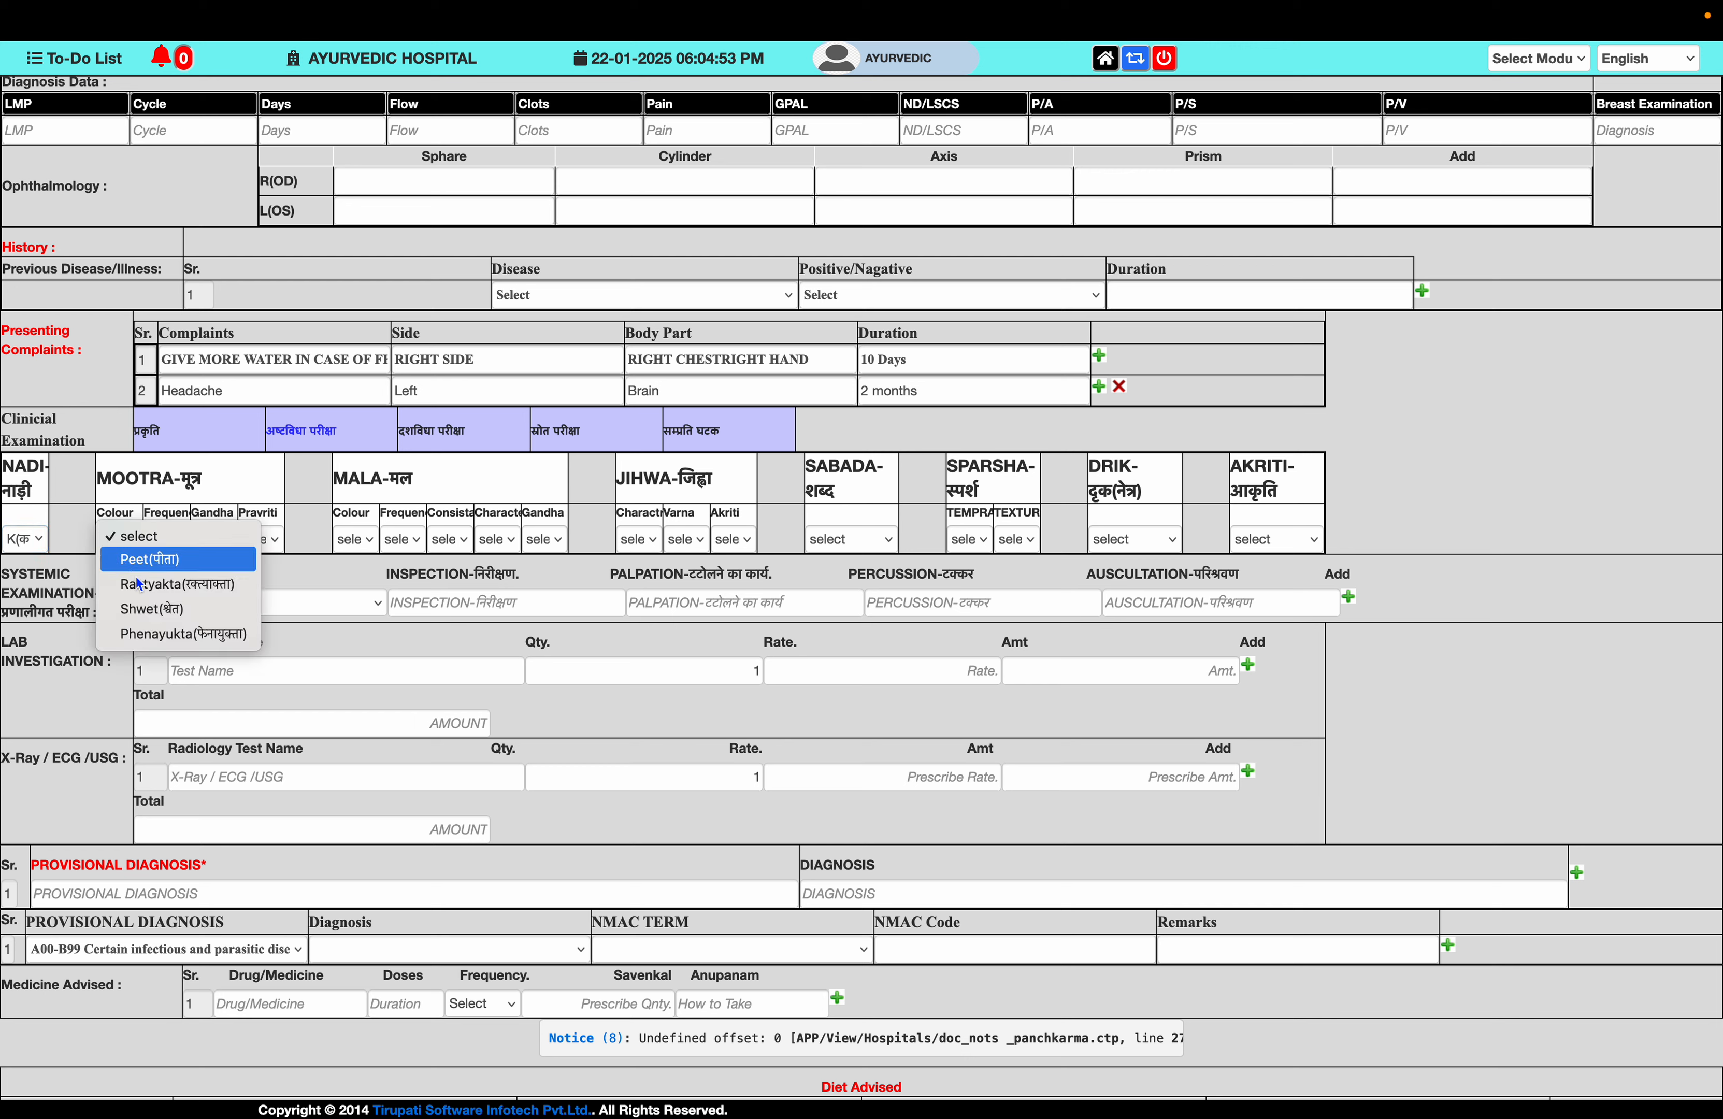
click(138, 579)
click(162, 538)
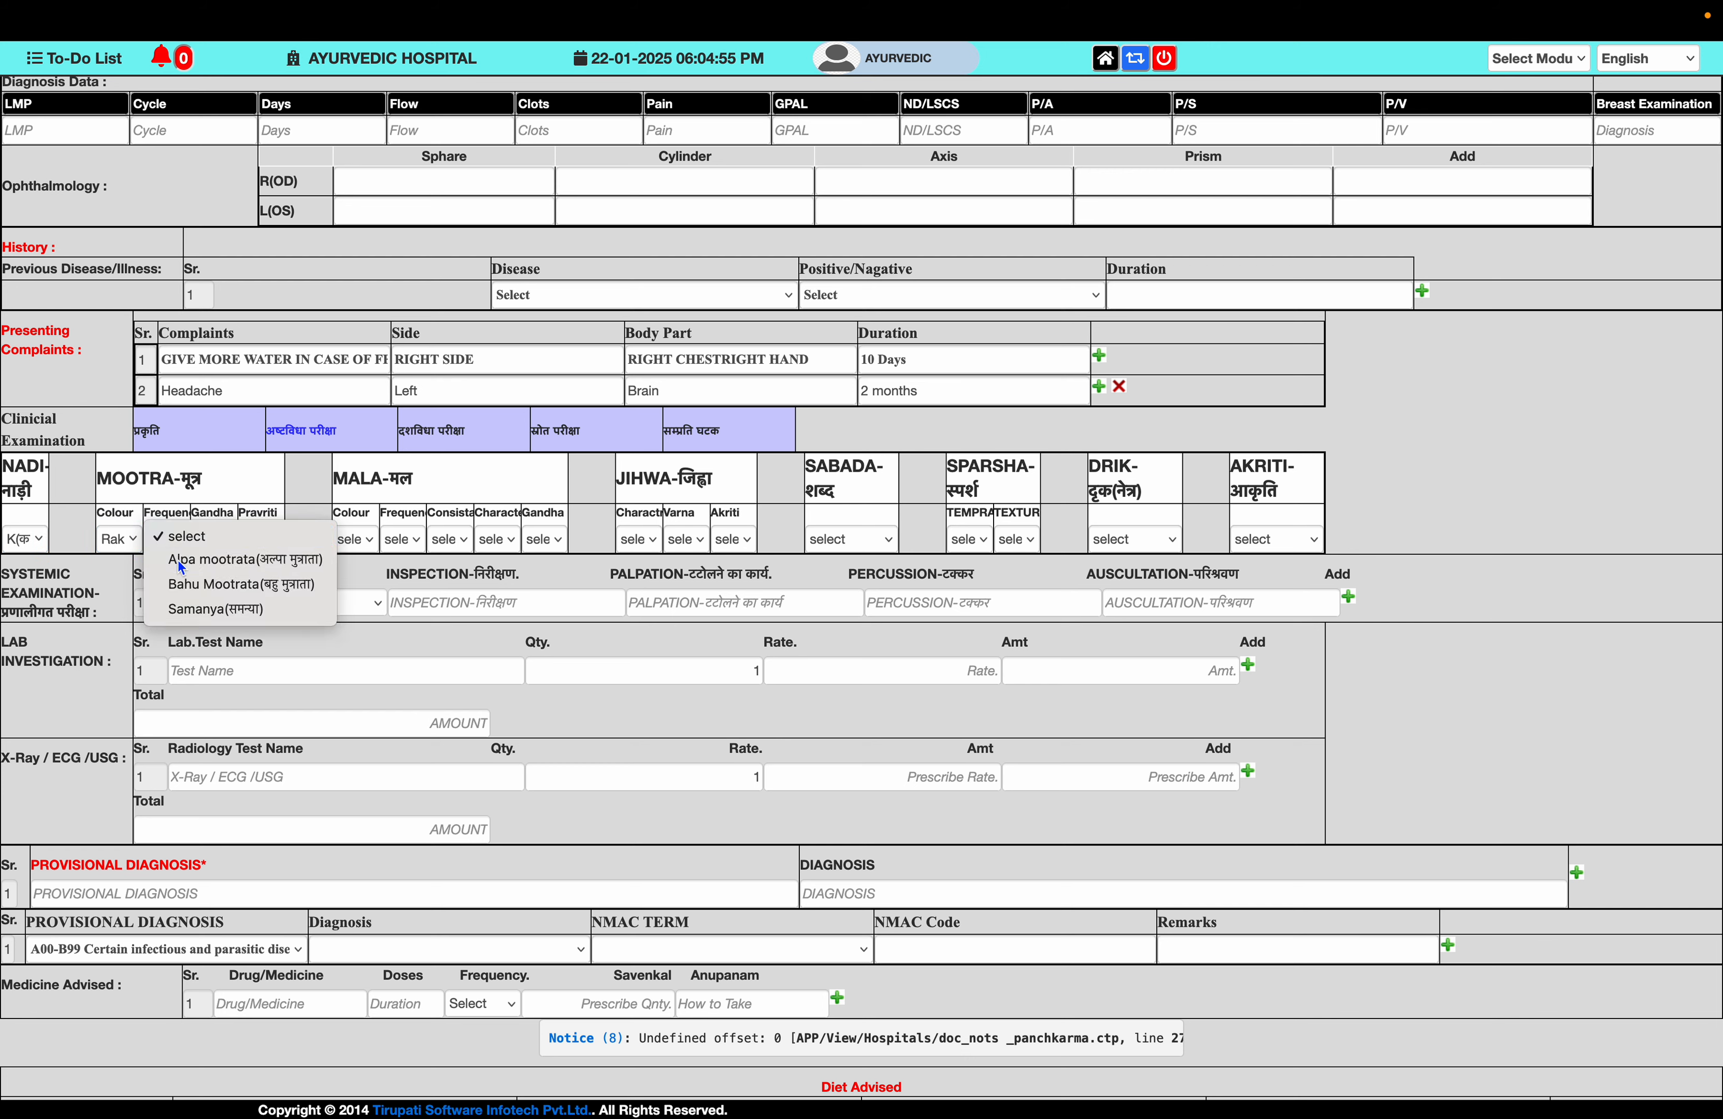
click(178, 560)
click(211, 539)
click(240, 563)
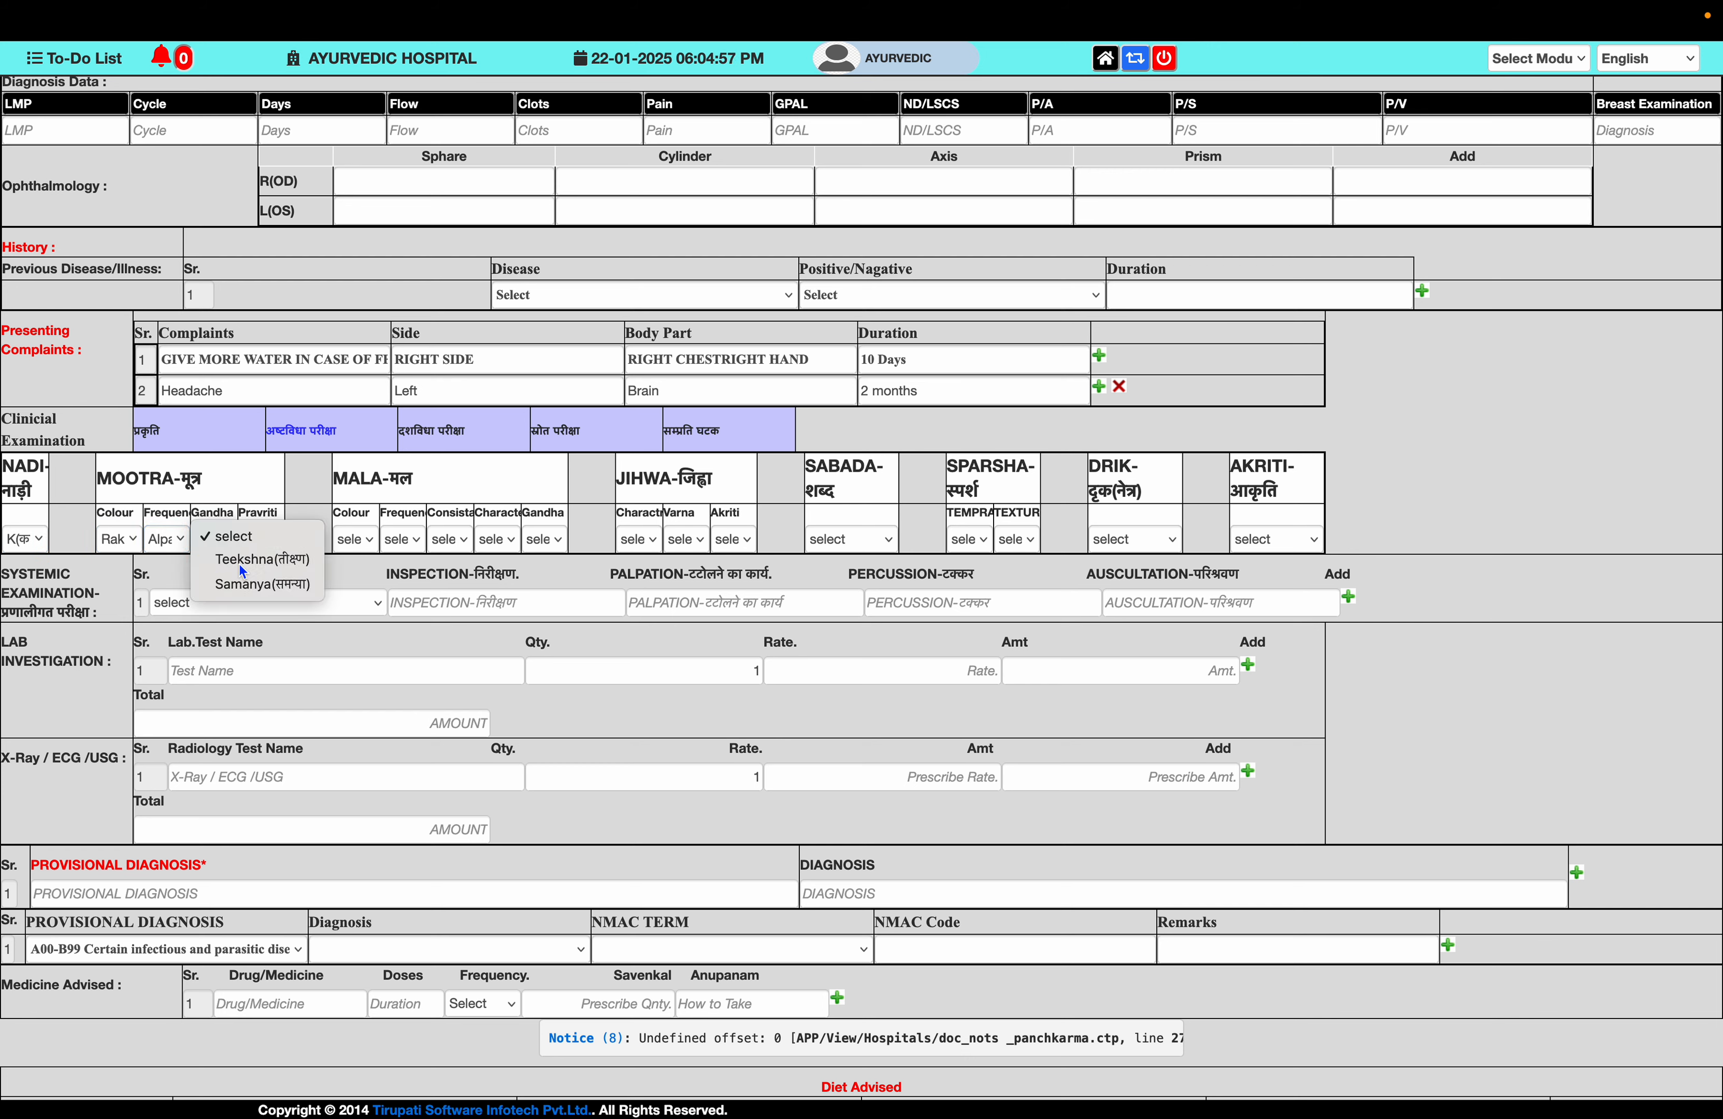
click(260, 541)
click(287, 561)
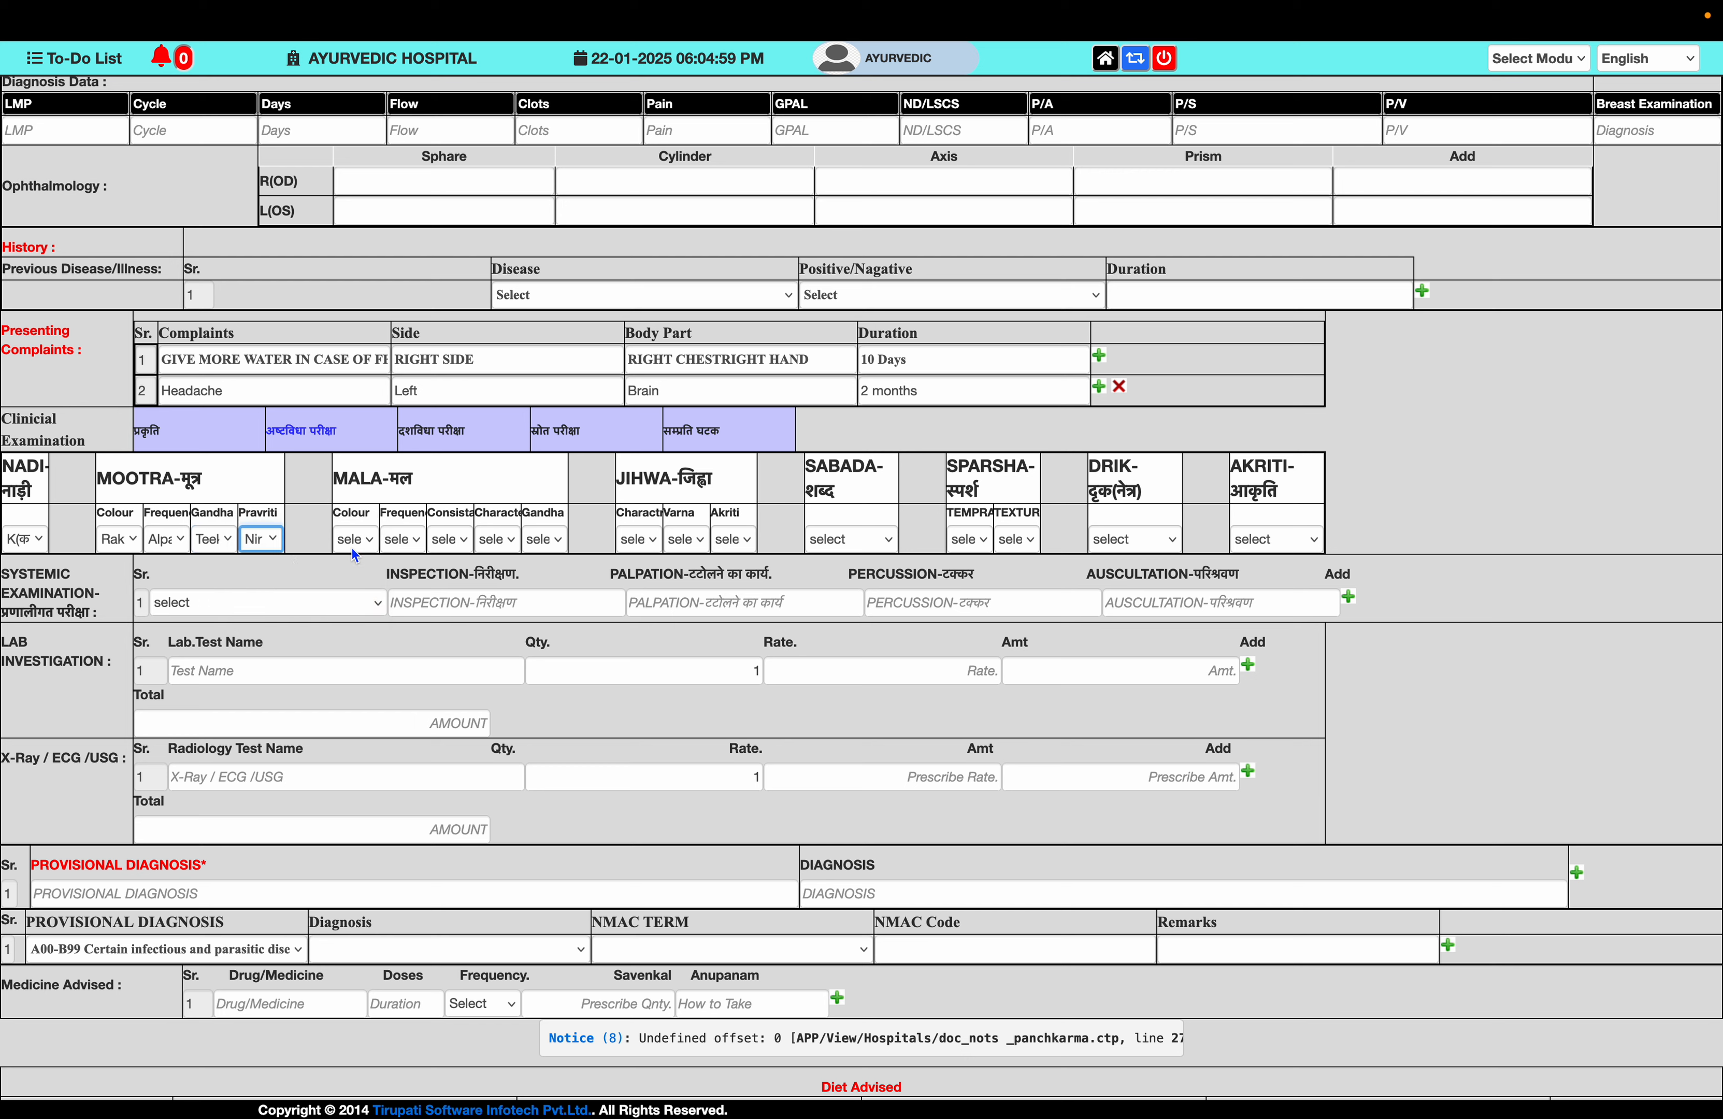
- Fill the five Mala fields, with Mala colour set to Krishna
click(361, 538)
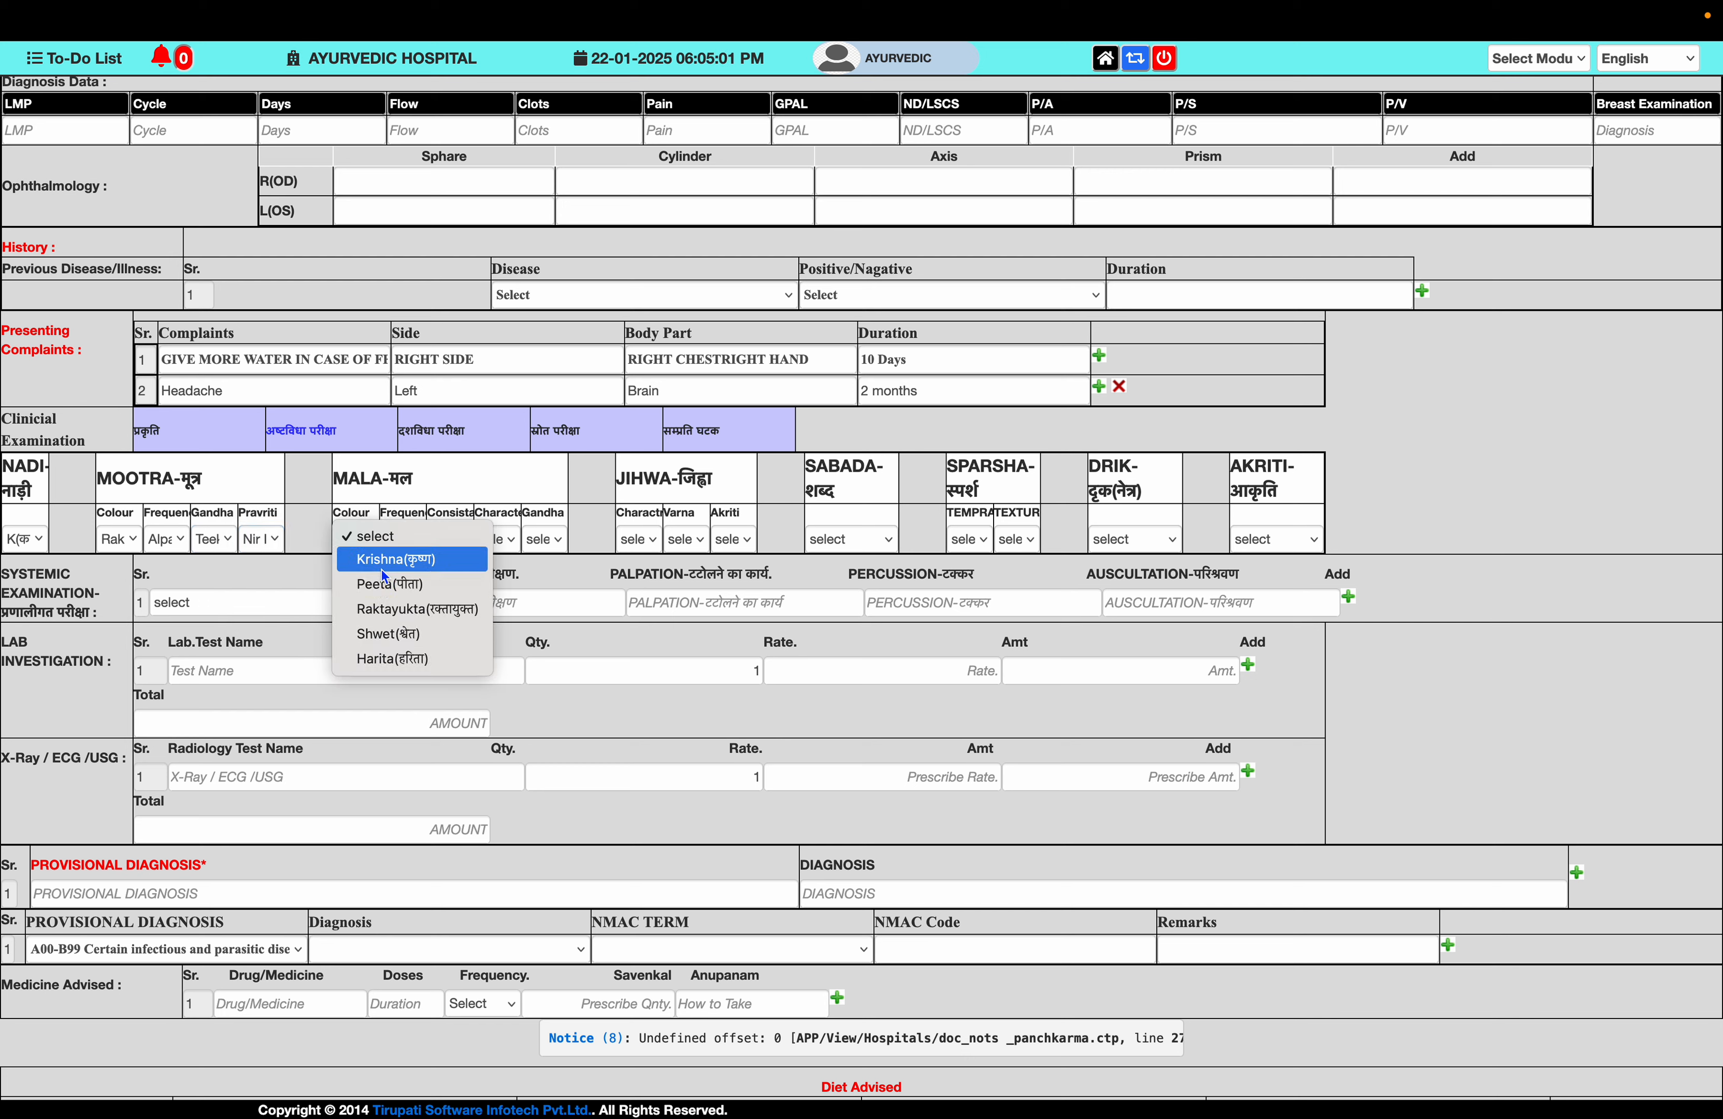
click(381, 570)
click(409, 540)
click(435, 564)
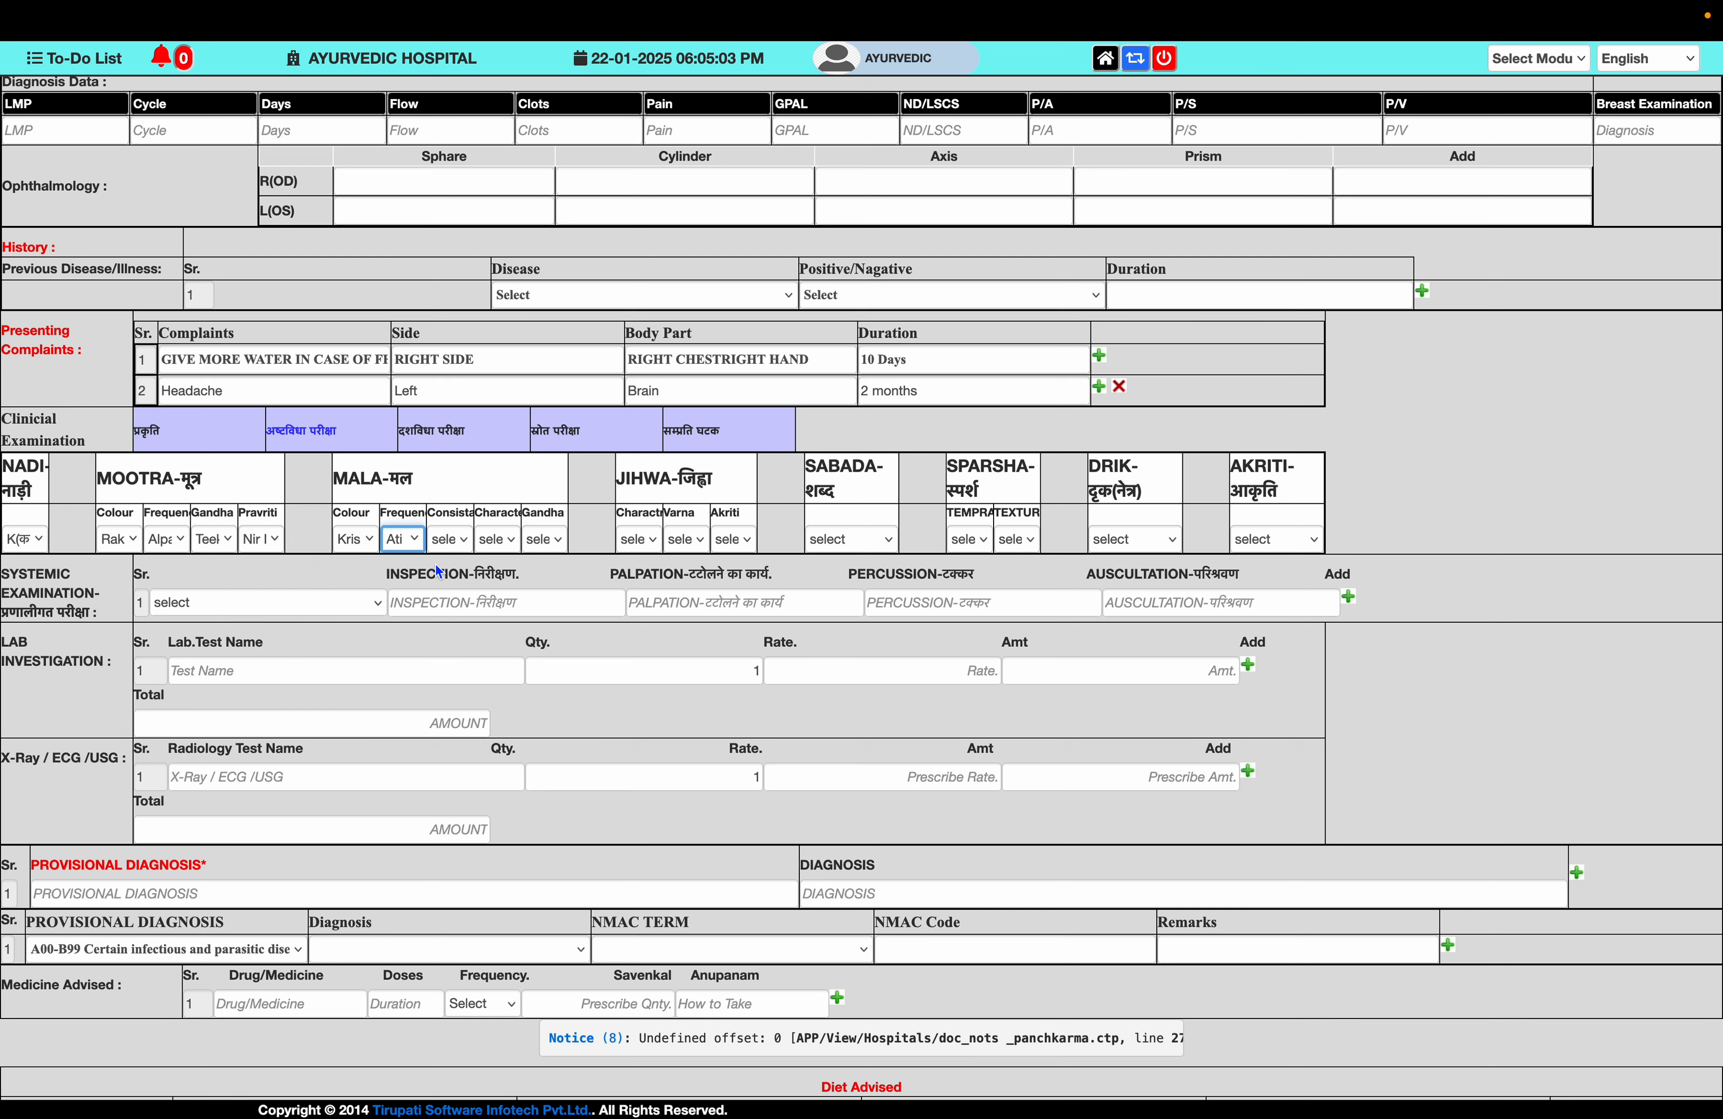
click(454, 537)
click(483, 583)
click(496, 538)
click(536, 557)
click(544, 538)
click(586, 561)
- Set Jihwa to Sama and Peet with an akriti value, and Sabada to Rooksh
click(654, 535)
click(675, 561)
click(693, 543)
click(715, 584)
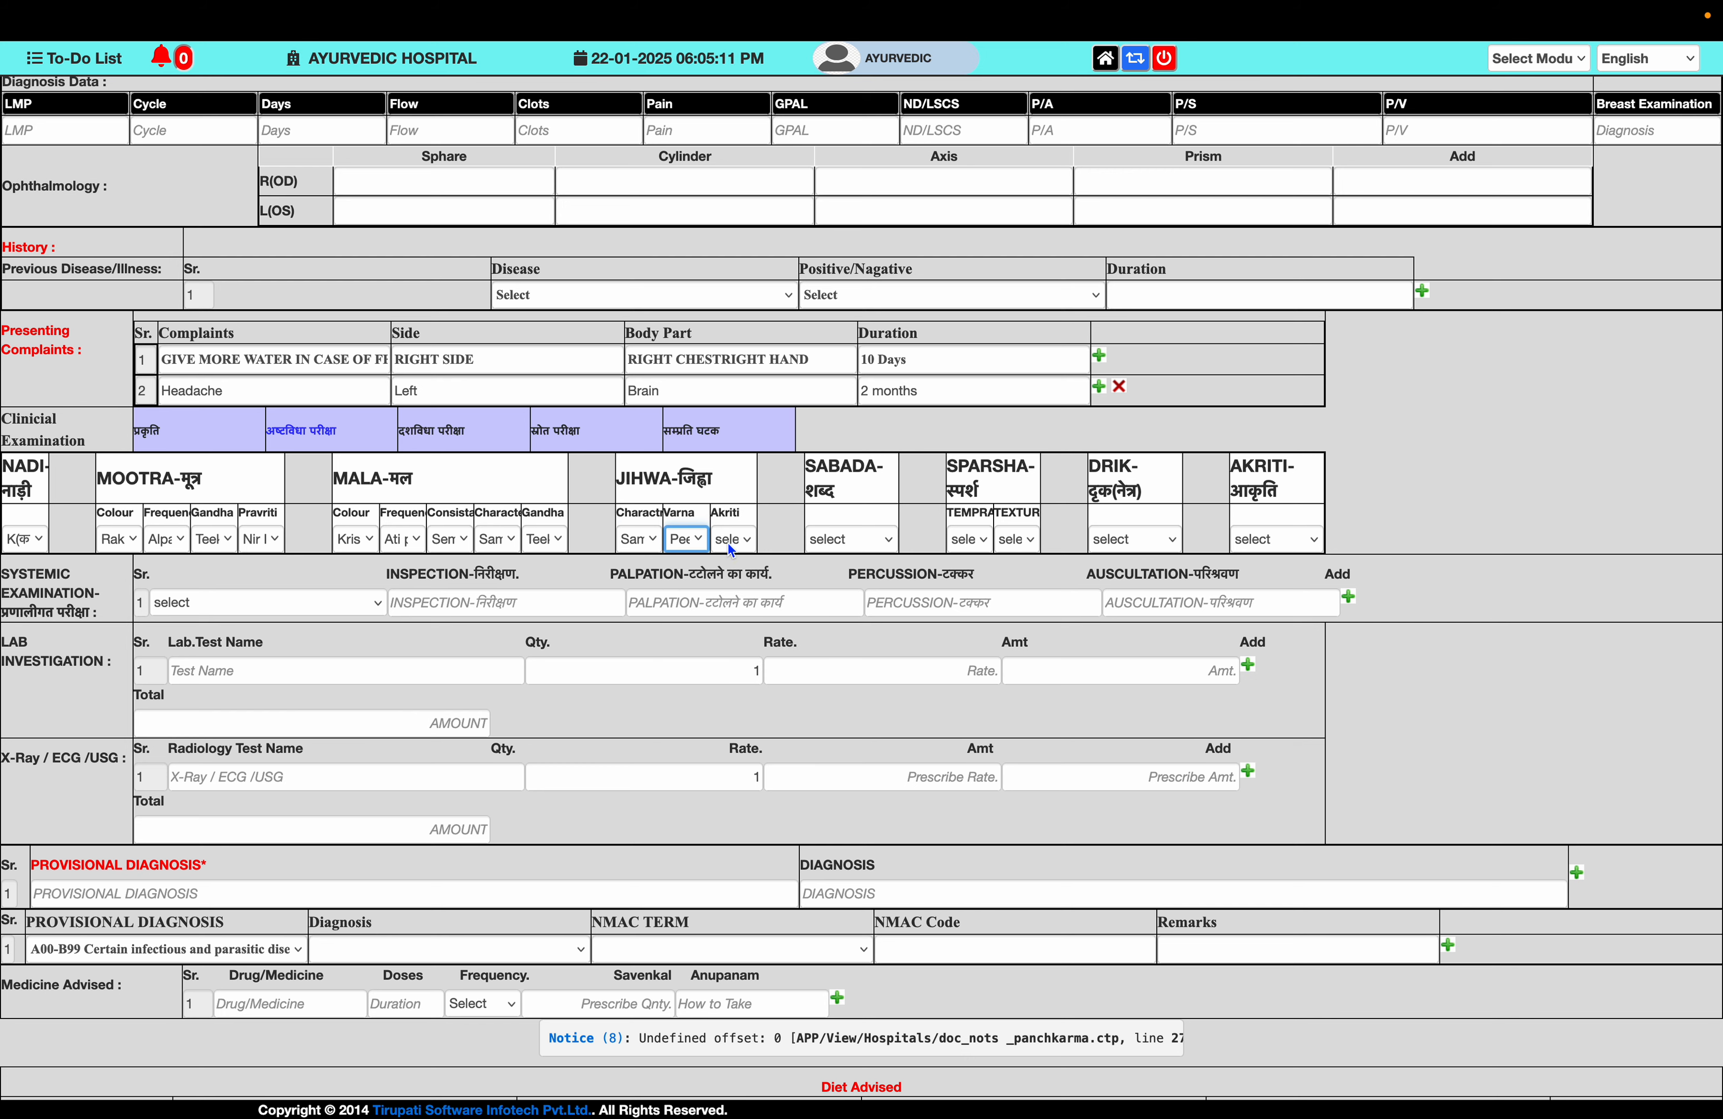
click(731, 542)
click(755, 562)
click(832, 543)
click(866, 608)
- Set Sparsha to Ushna and Snigdha, Drik to Spasht and Akriti to Sthool
click(974, 539)
click(1011, 556)
click(1031, 545)
click(1056, 576)
click(1123, 539)
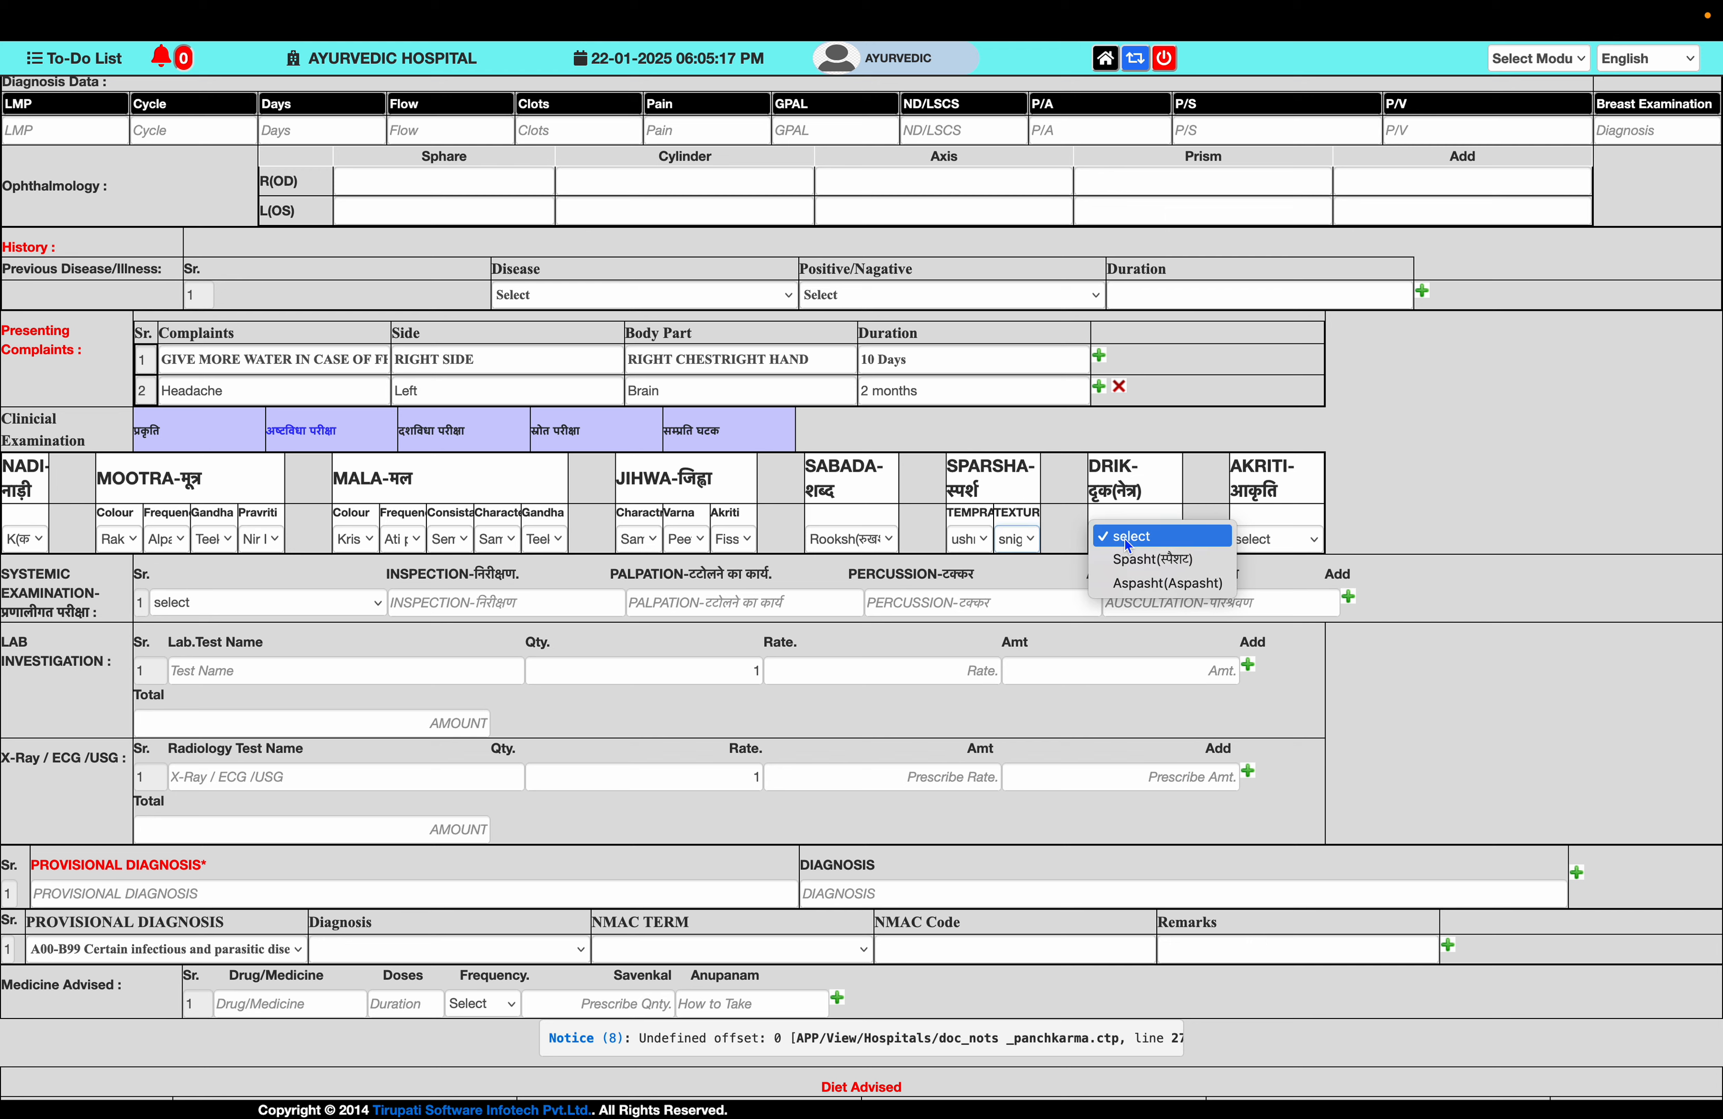
click(1145, 565)
click(1269, 534)
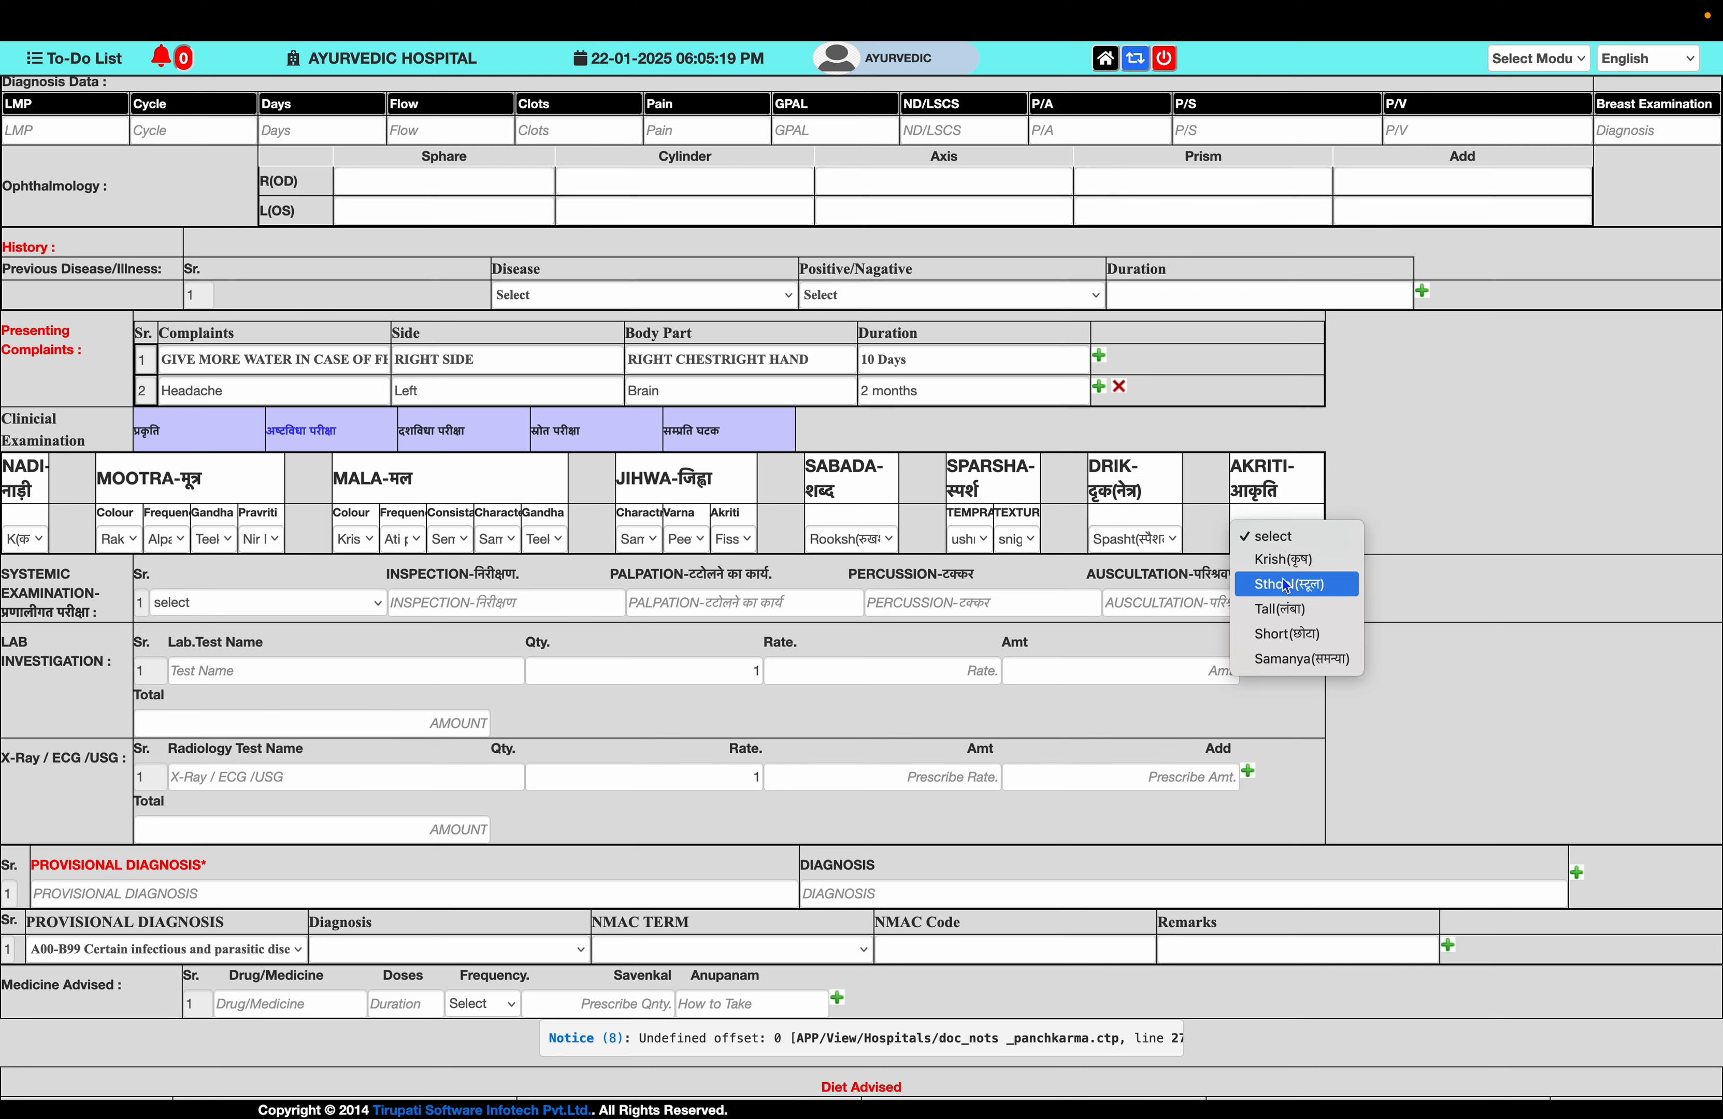
click(1282, 579)
click(434, 443)
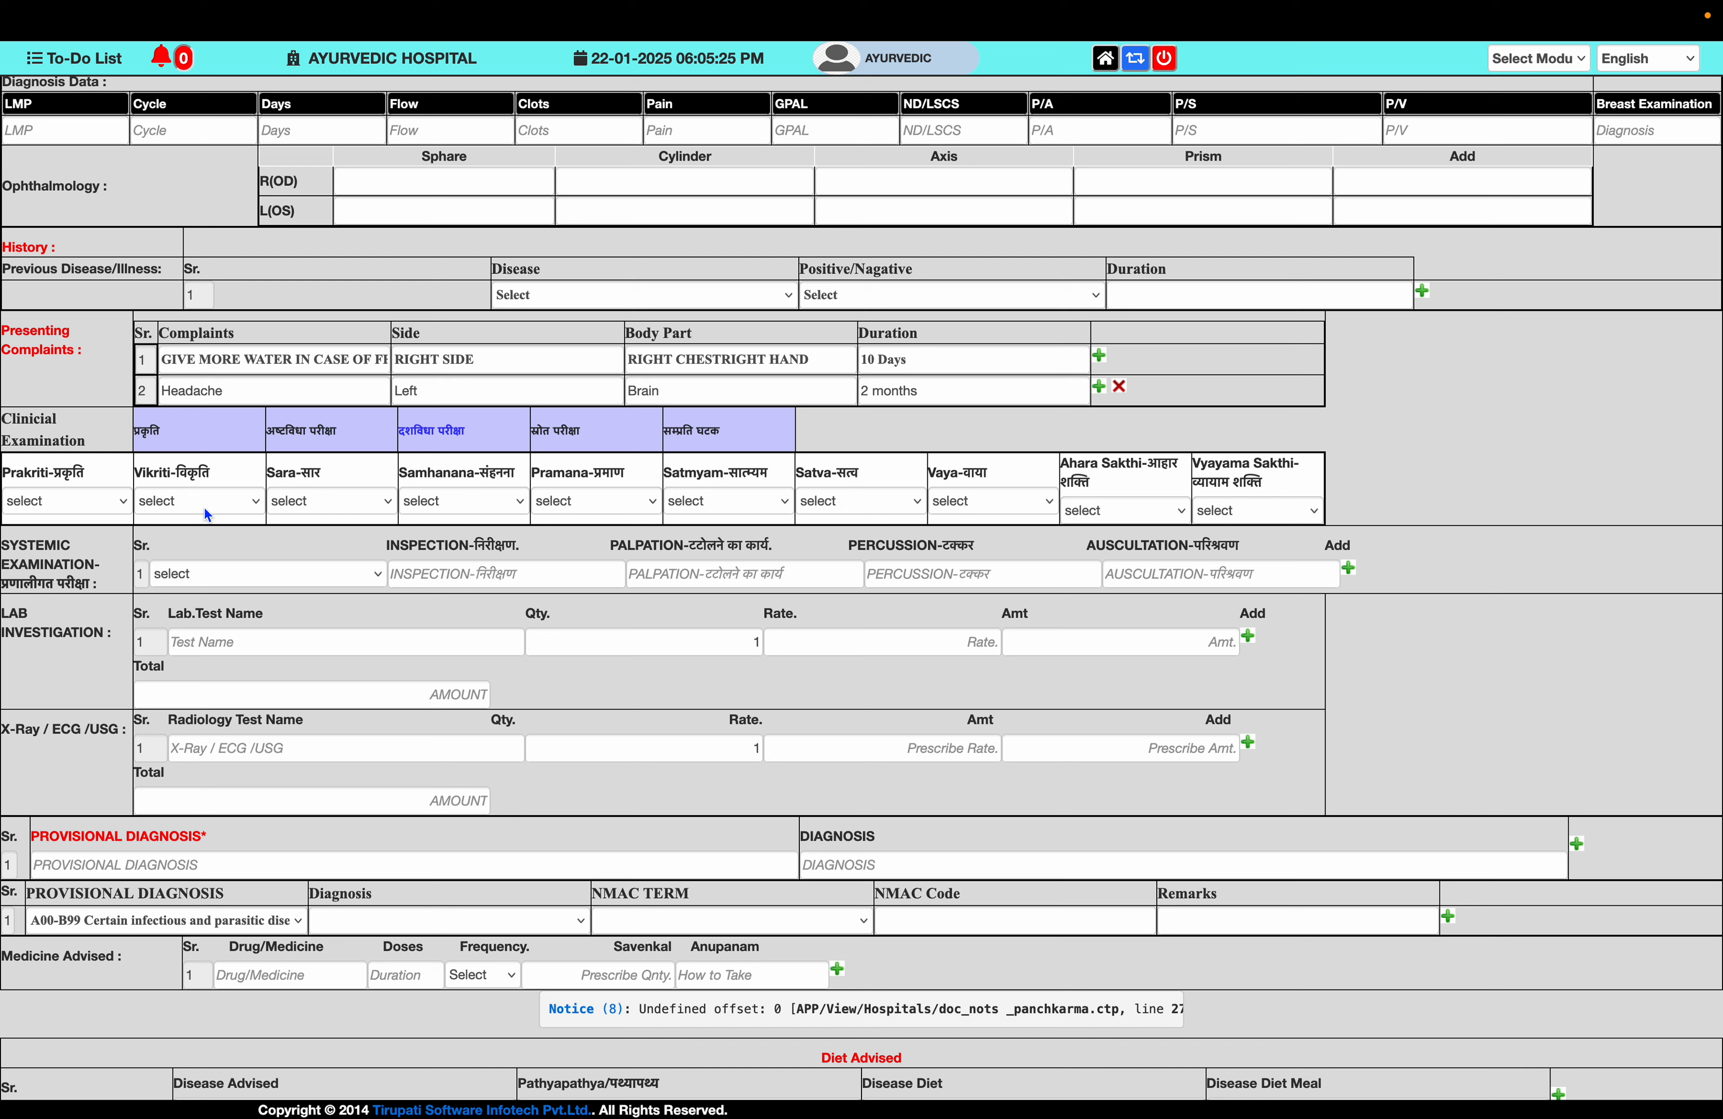
- Set Prakriti Pitta, Vikriti Kapha, Sara Mamsa, Samhanana Madhyam and Pramana Madhyama
click(54, 507)
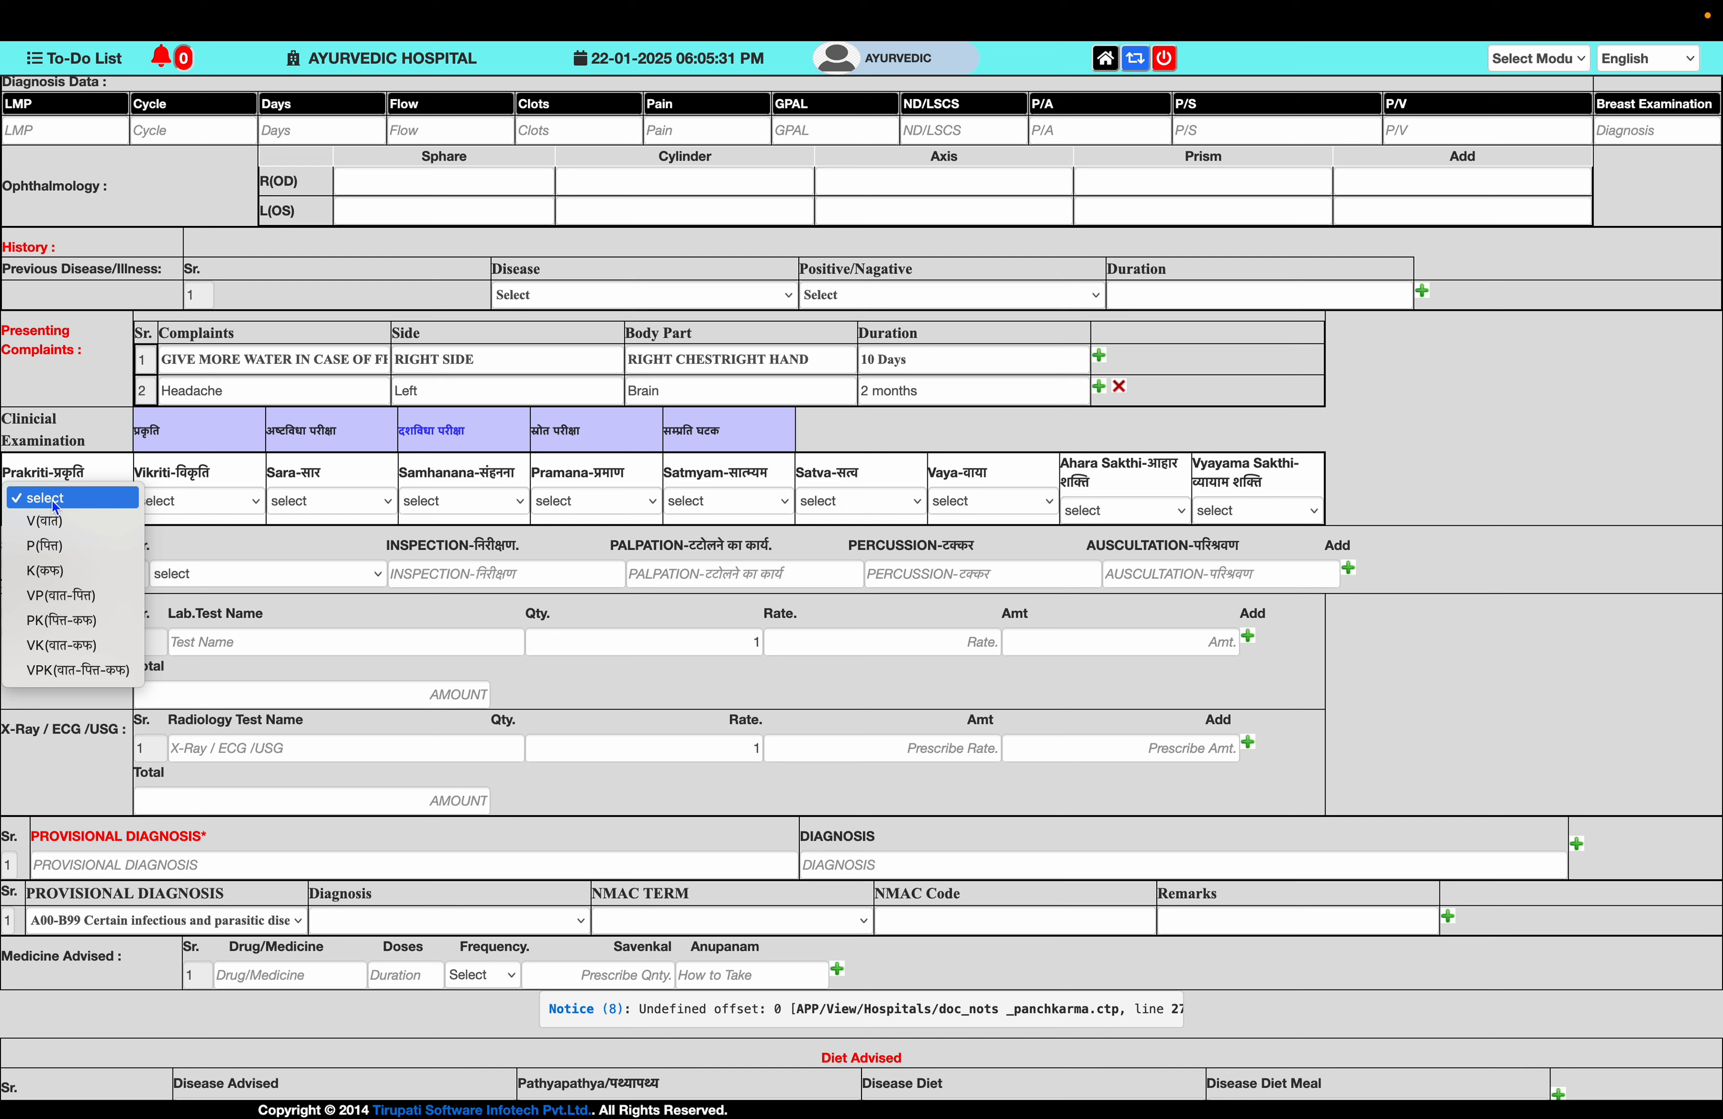
click(71, 542)
click(171, 502)
click(241, 570)
click(349, 507)
click(416, 573)
click(366, 514)
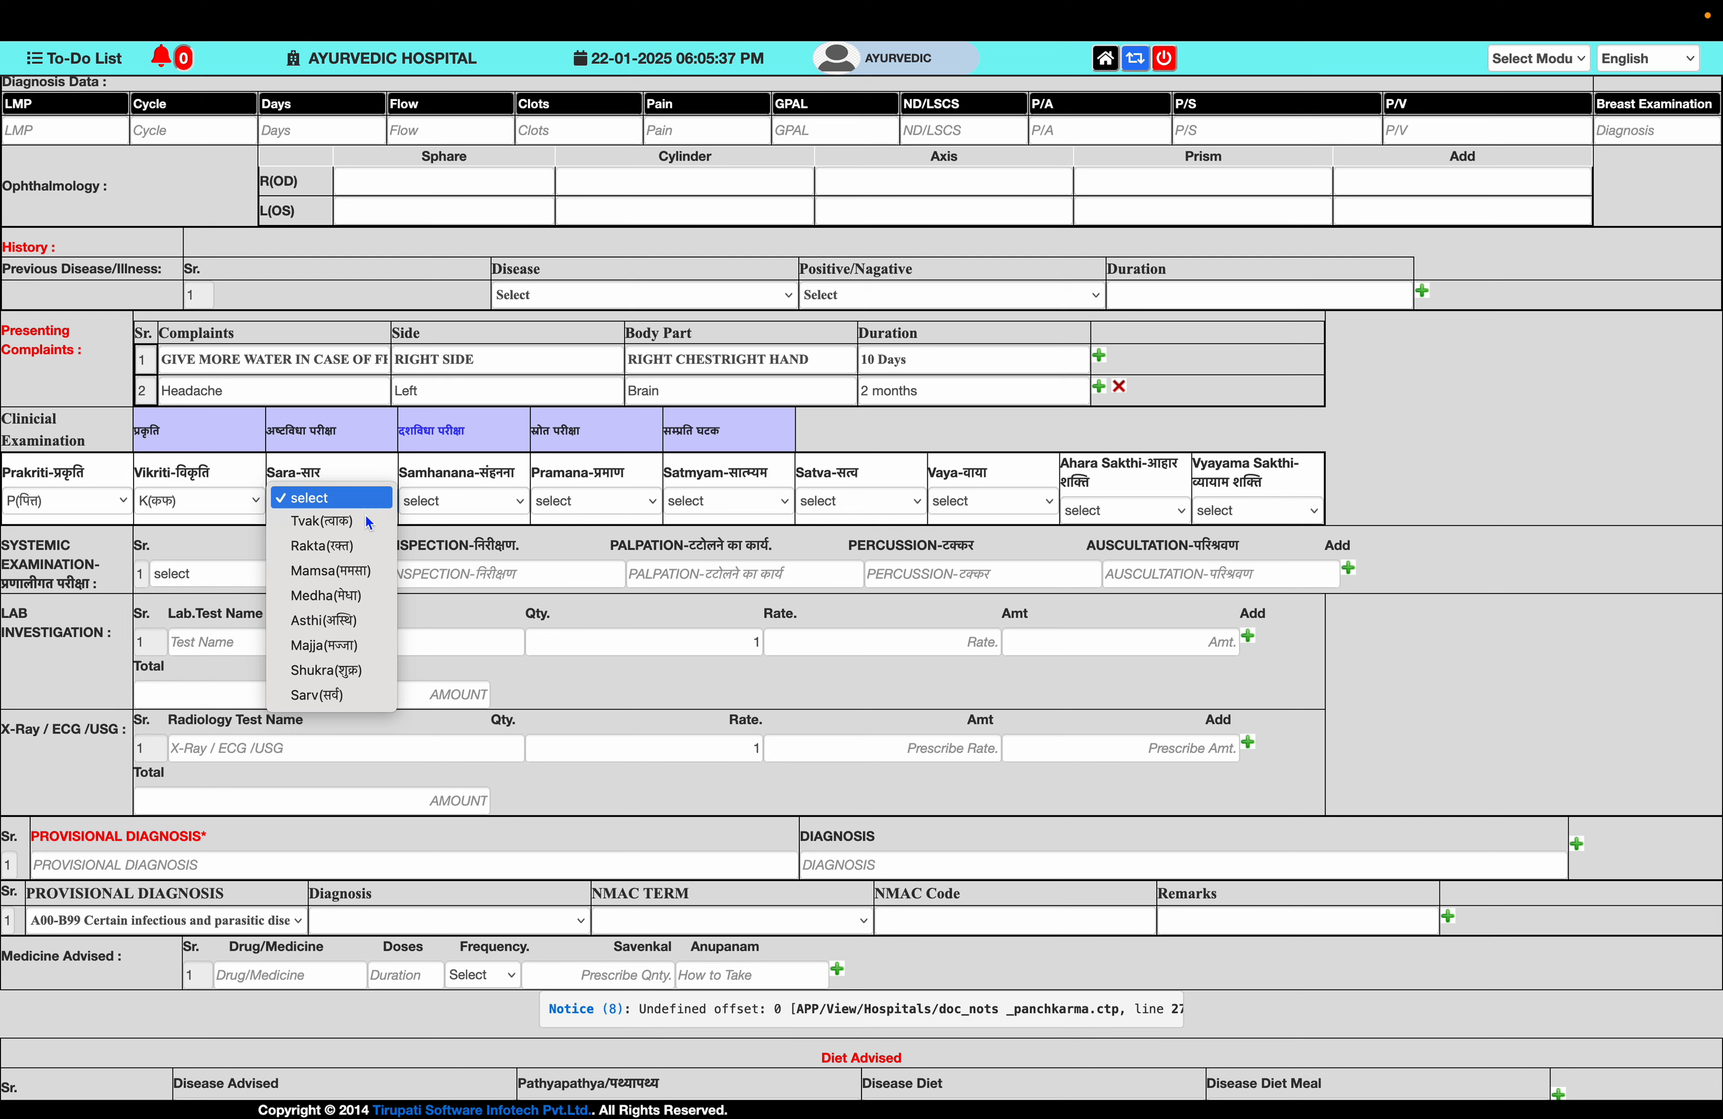
click(358, 582)
click(489, 511)
click(500, 563)
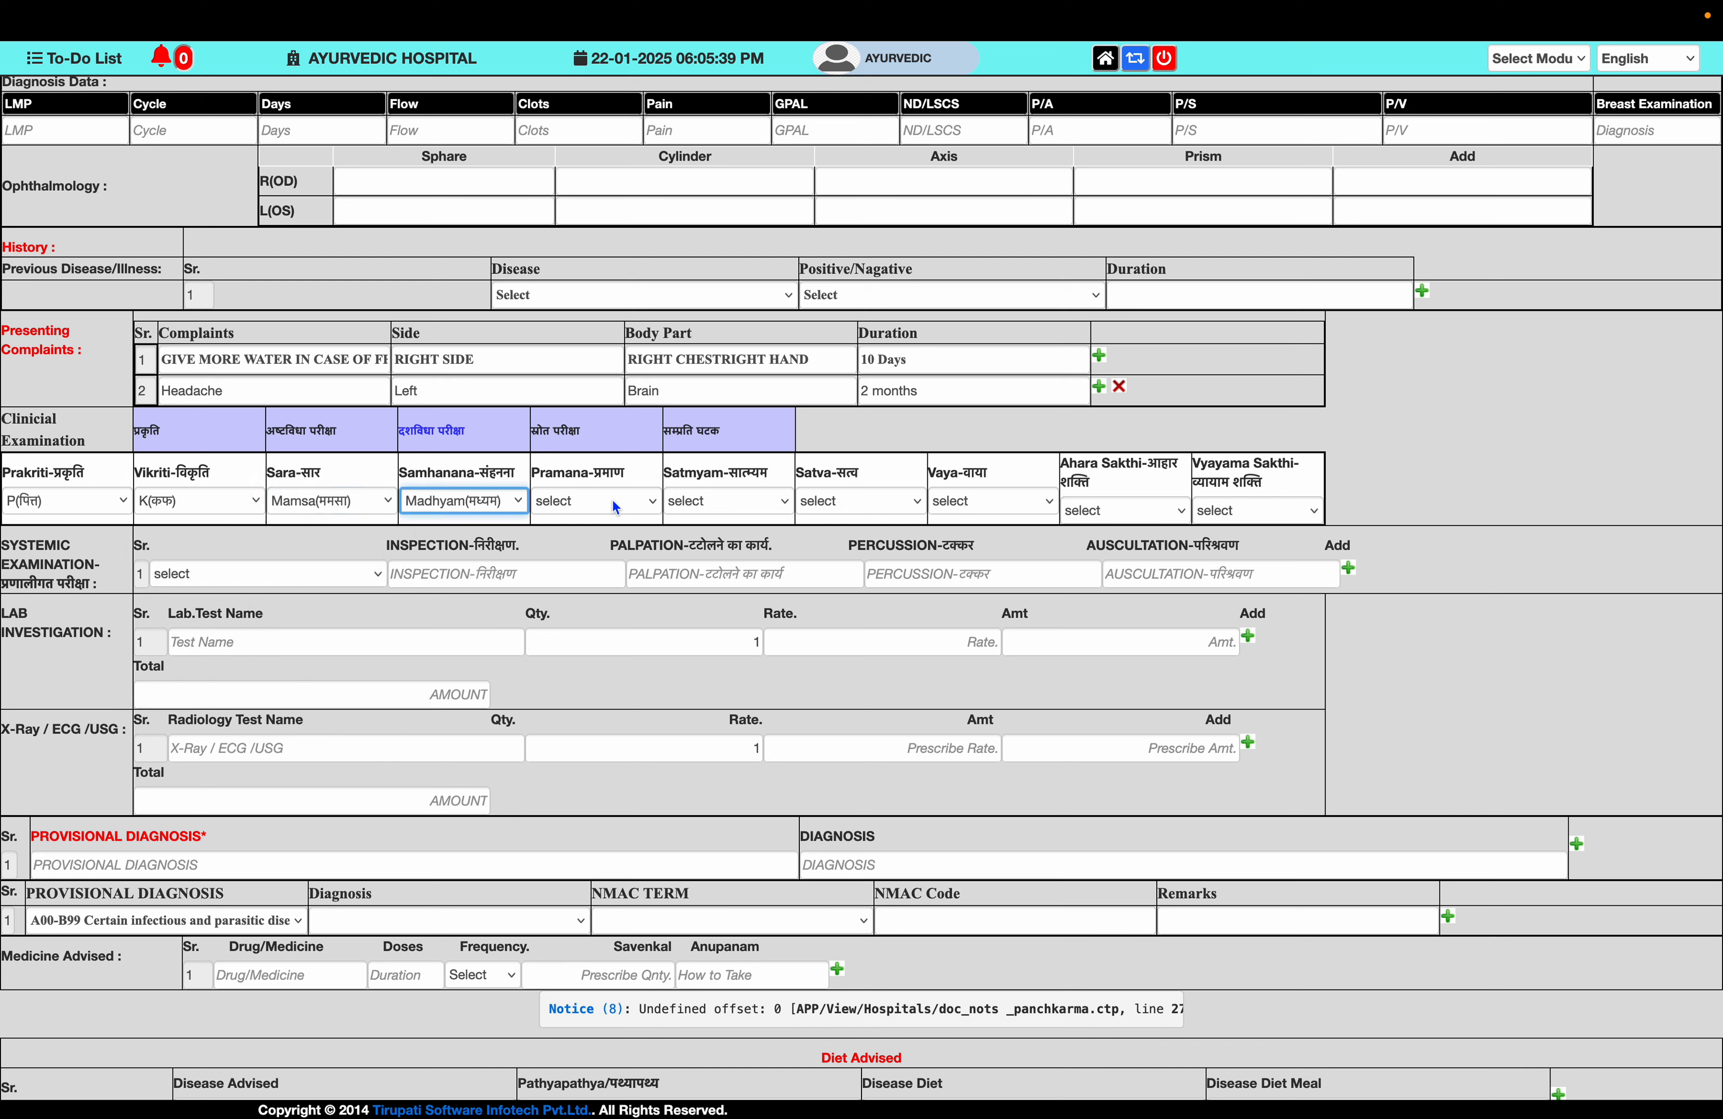
click(620, 504)
click(628, 548)
- Set Satmyam Sar Ras, Satva Madhyama, Vaya Bala, Ahara Sakthi Uttam and Vyayama Sakthi Madhyam
click(710, 510)
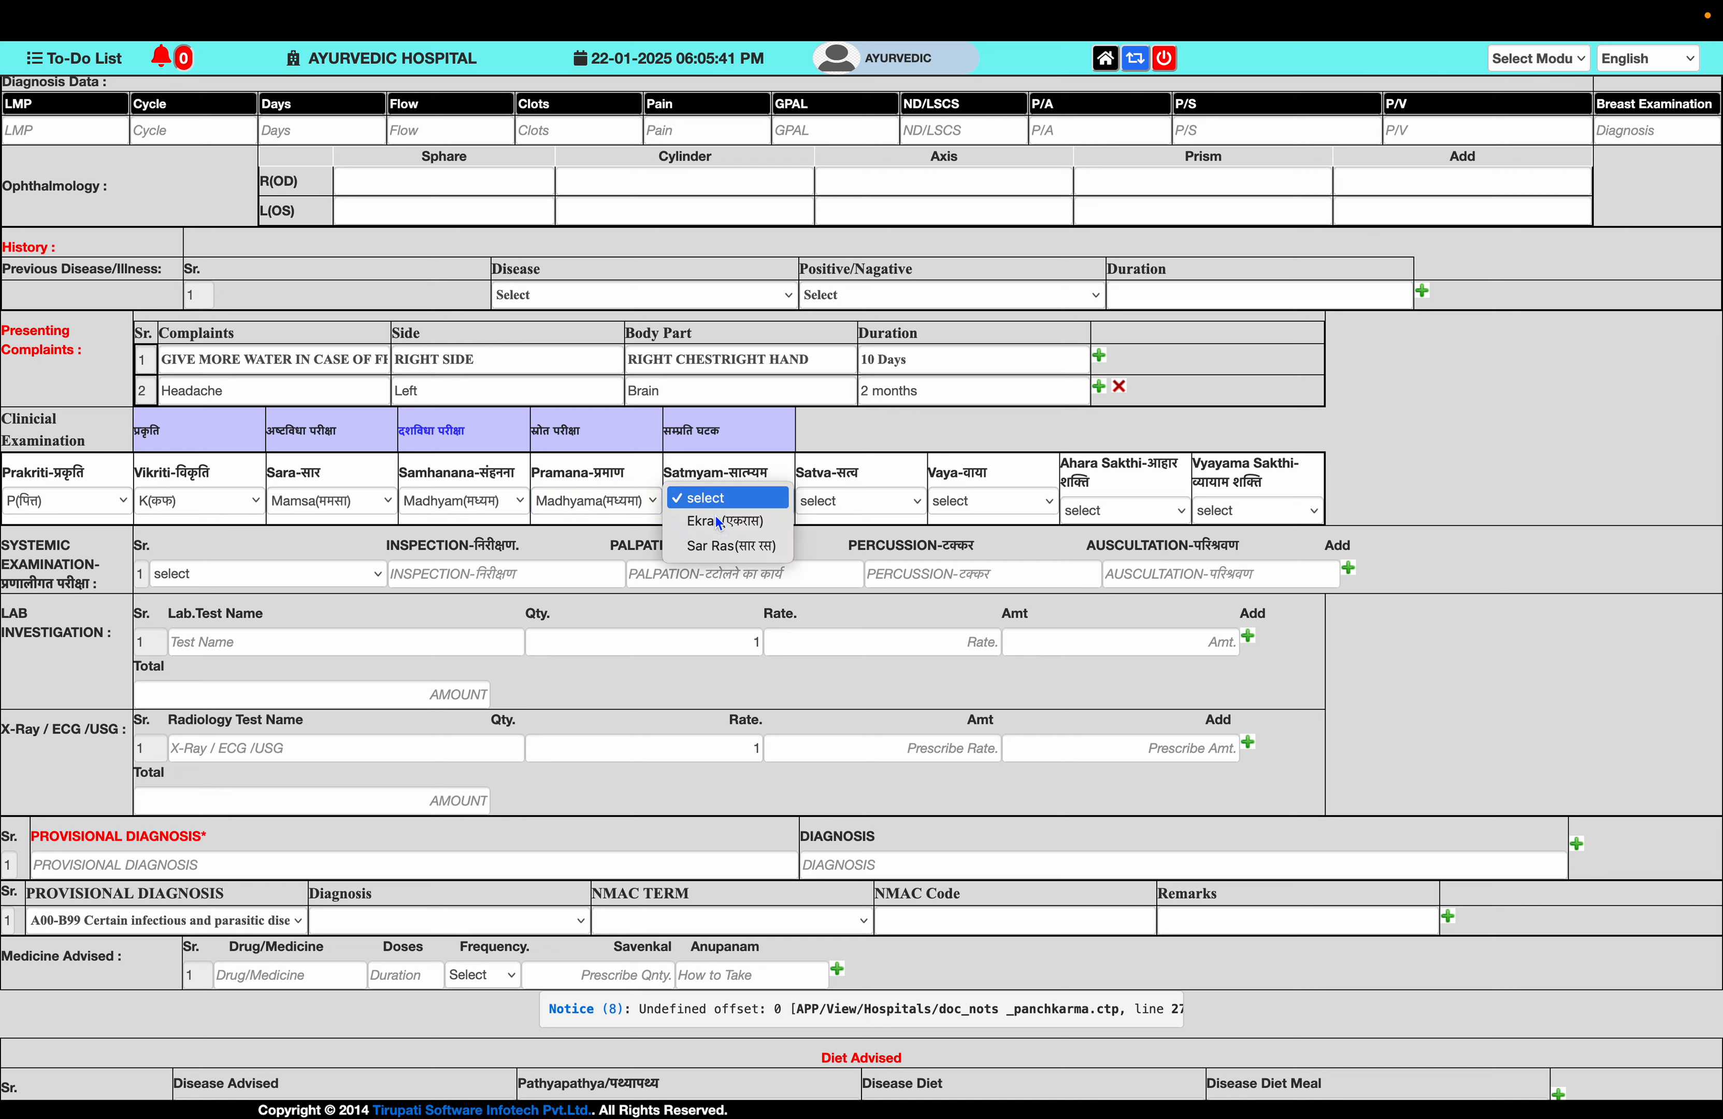
click(743, 549)
click(855, 500)
click(901, 536)
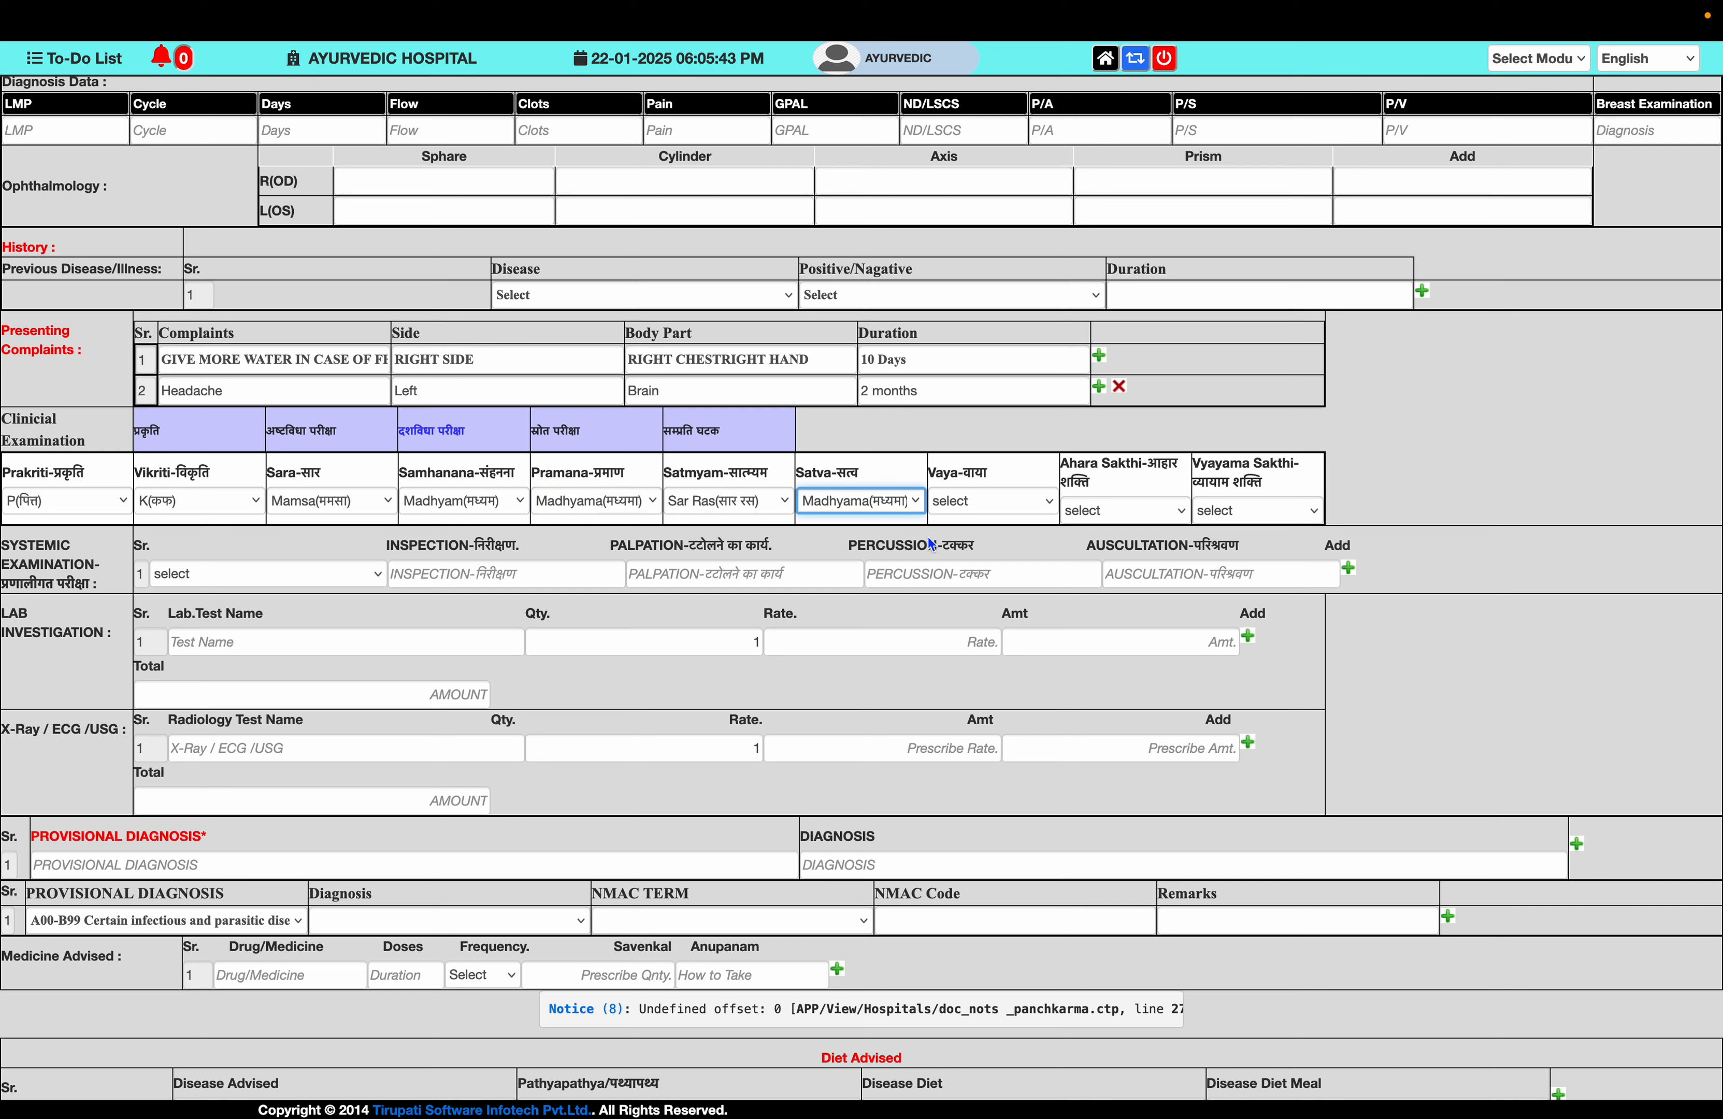
click(996, 503)
click(1011, 521)
click(1101, 511)
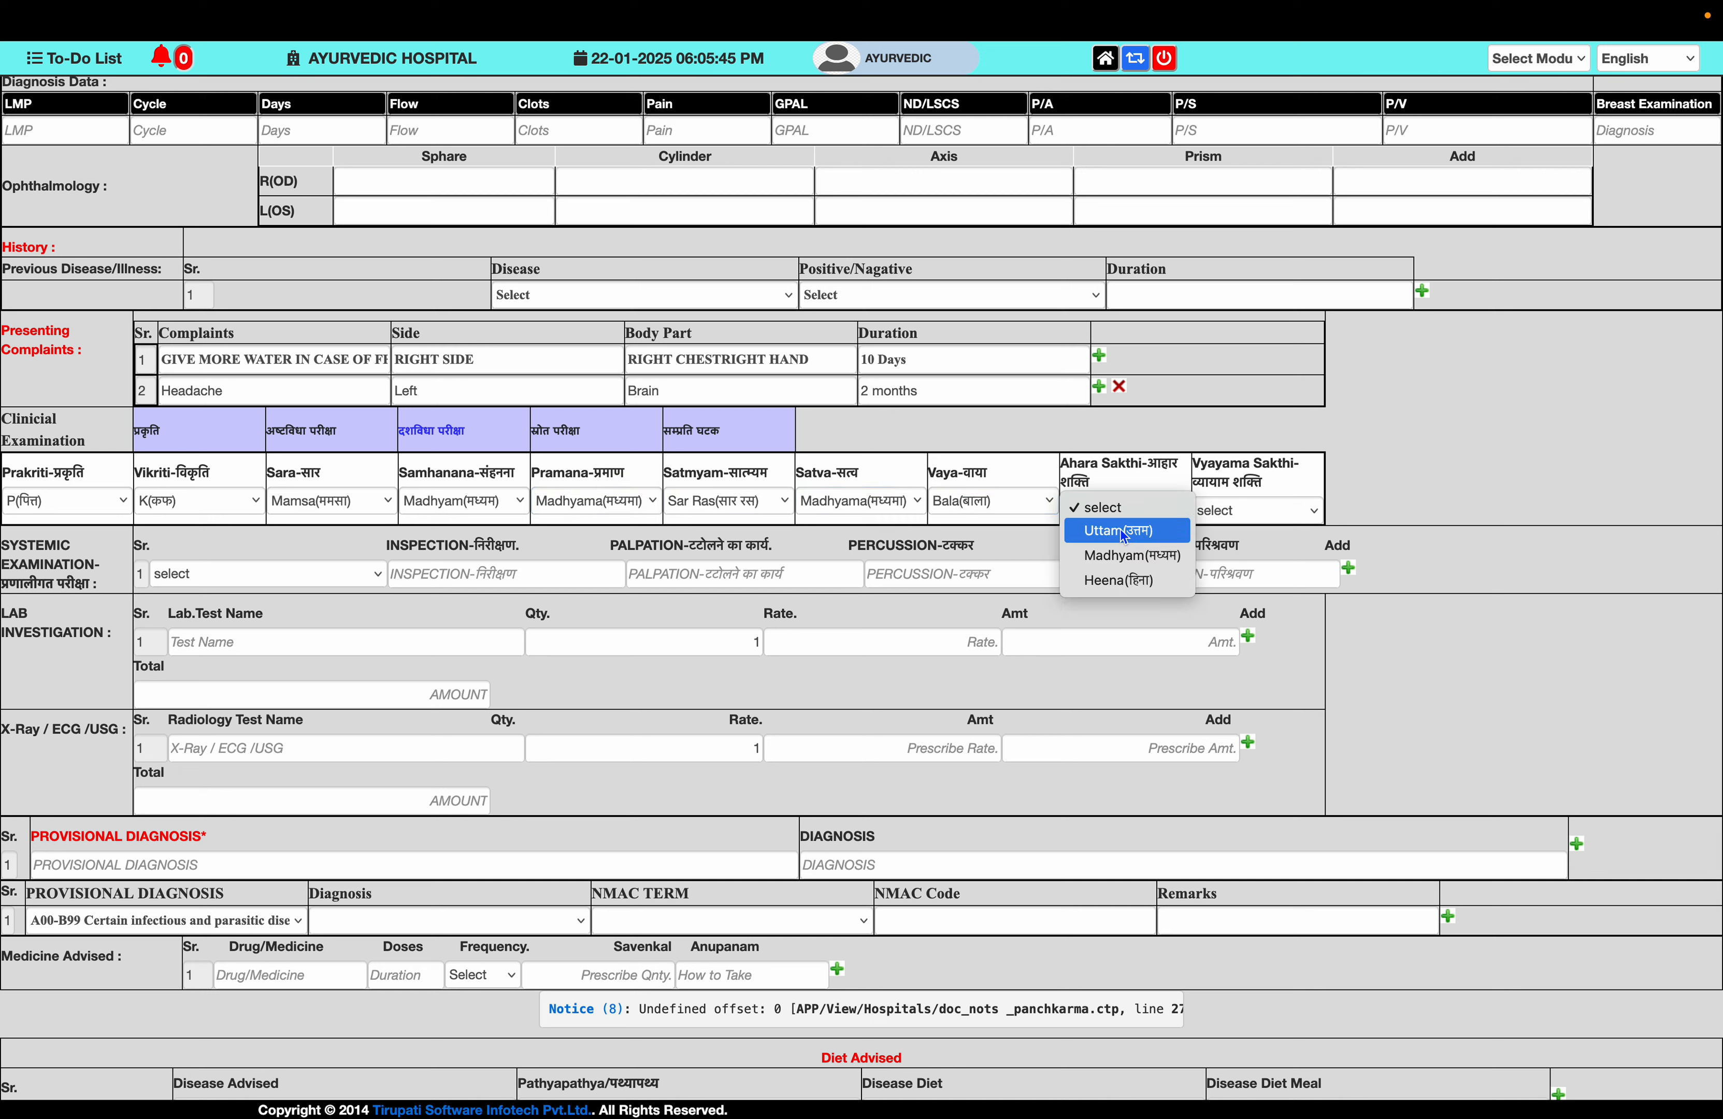
click(1131, 541)
click(1251, 512)
click(1260, 553)
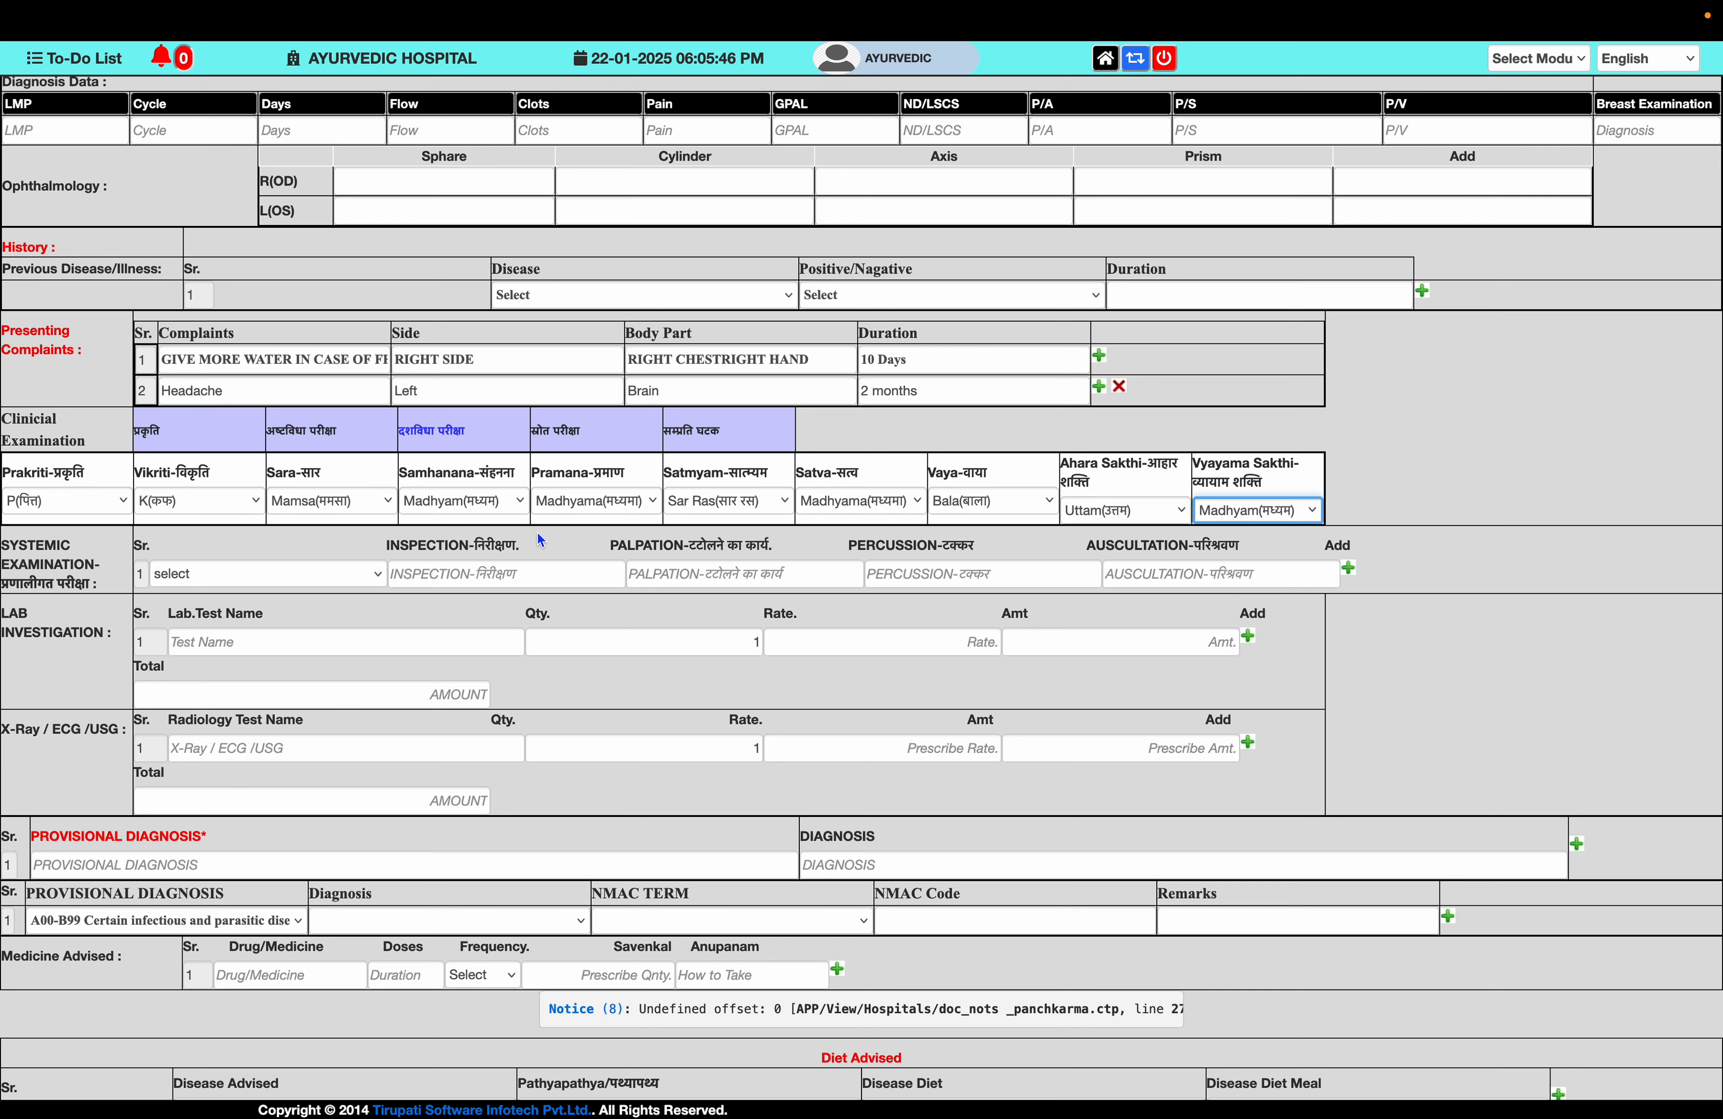
click(542, 434)
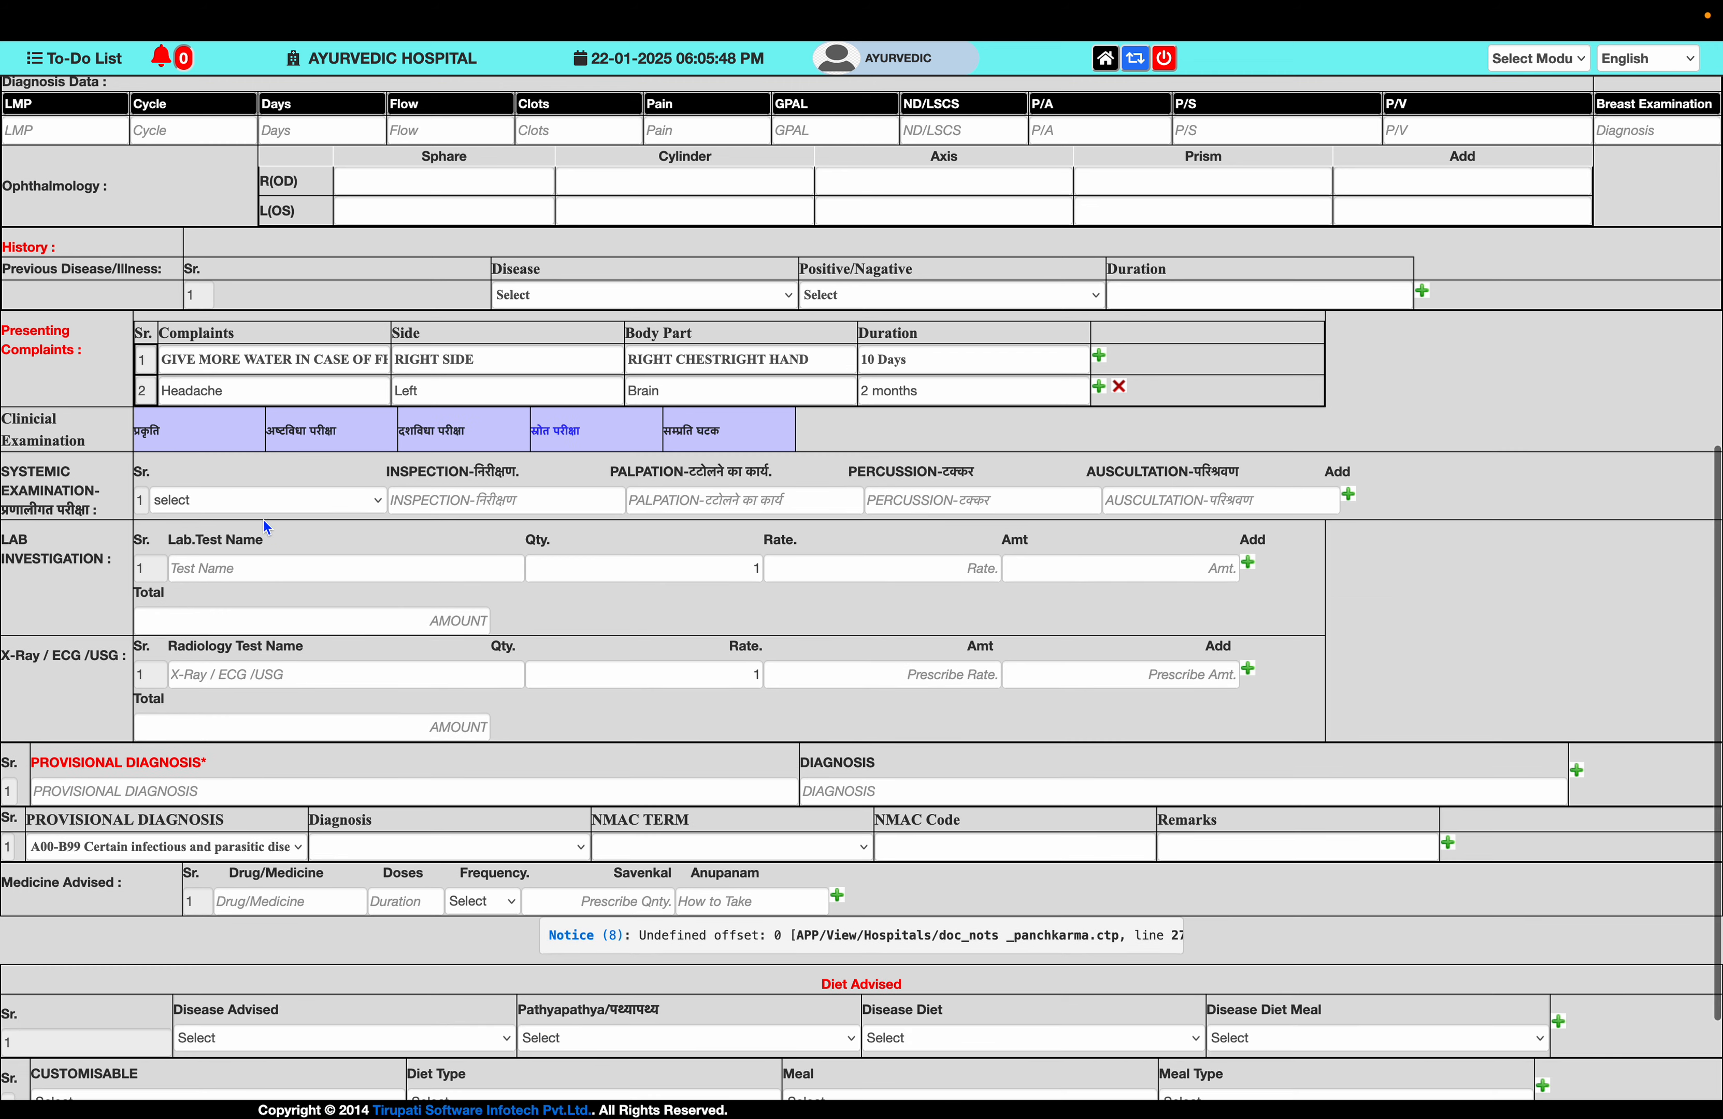
- Choose CARDIO VASCULAR SYSTEM and enter short inspection and palpation notes, leaving percussion blank
click(291, 508)
click(232, 559)
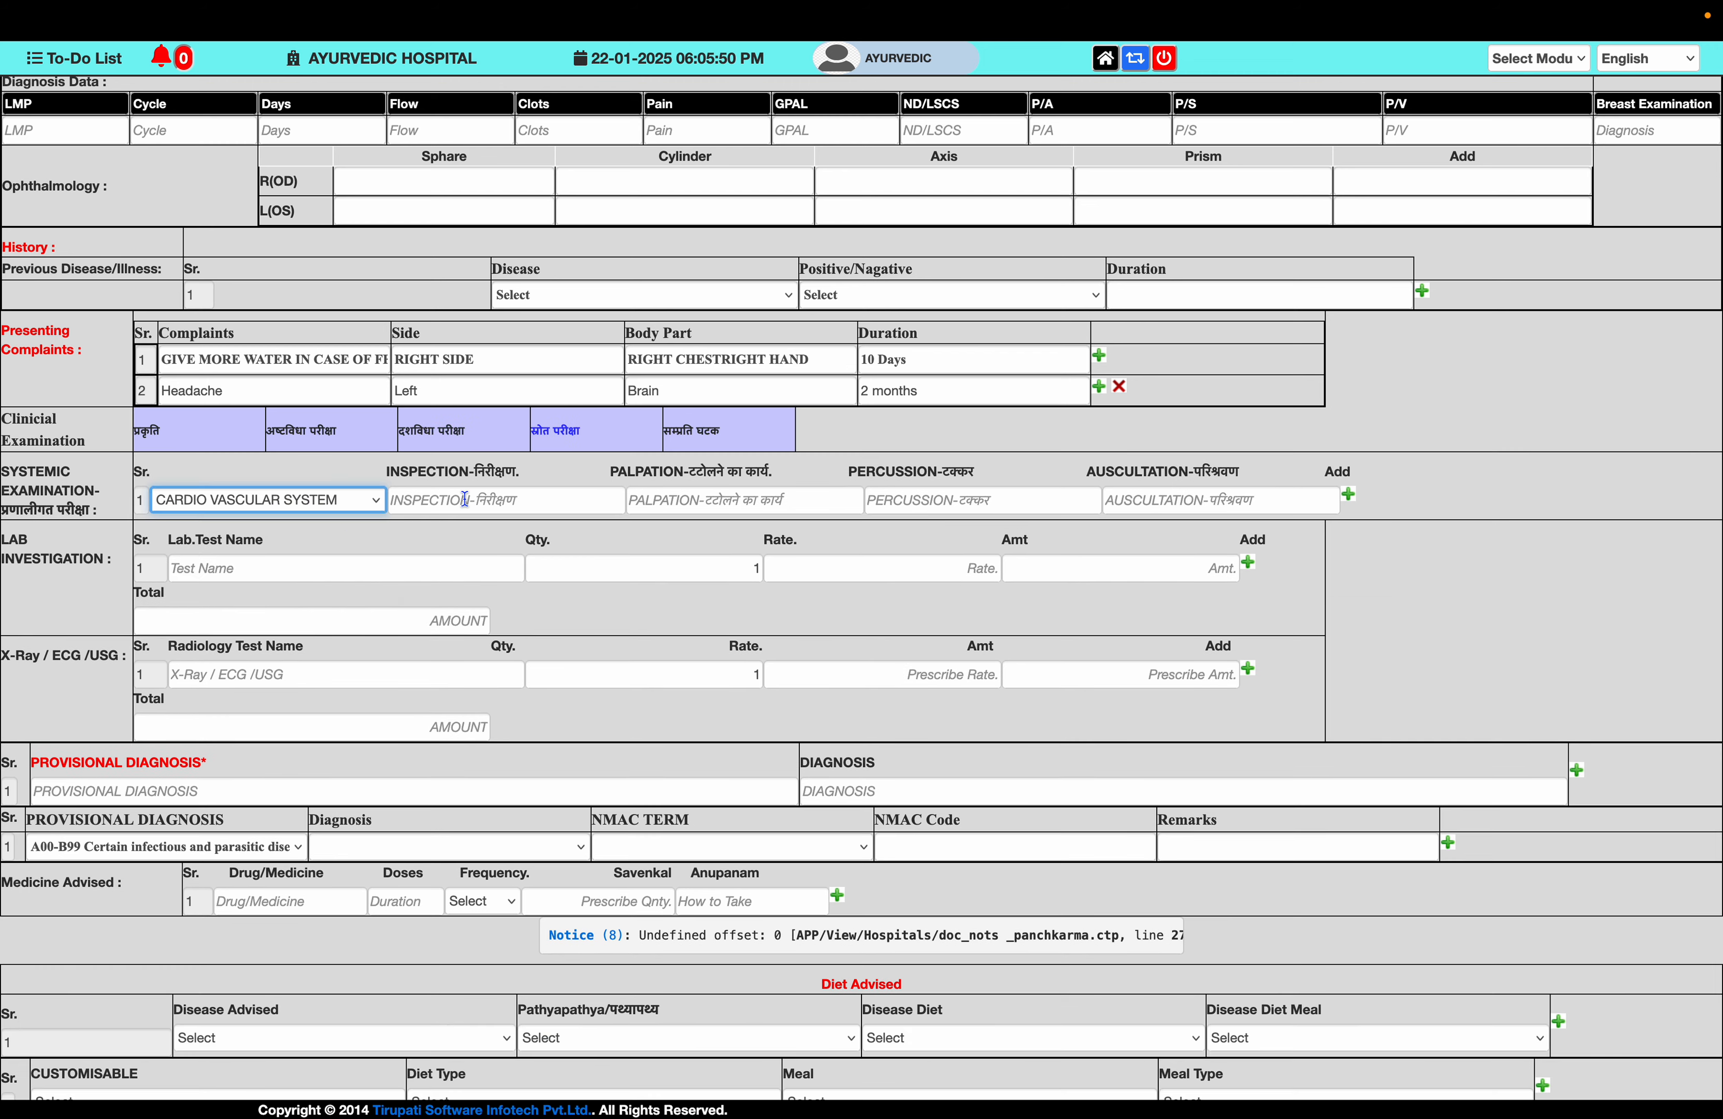
click(464, 500)
text(in)
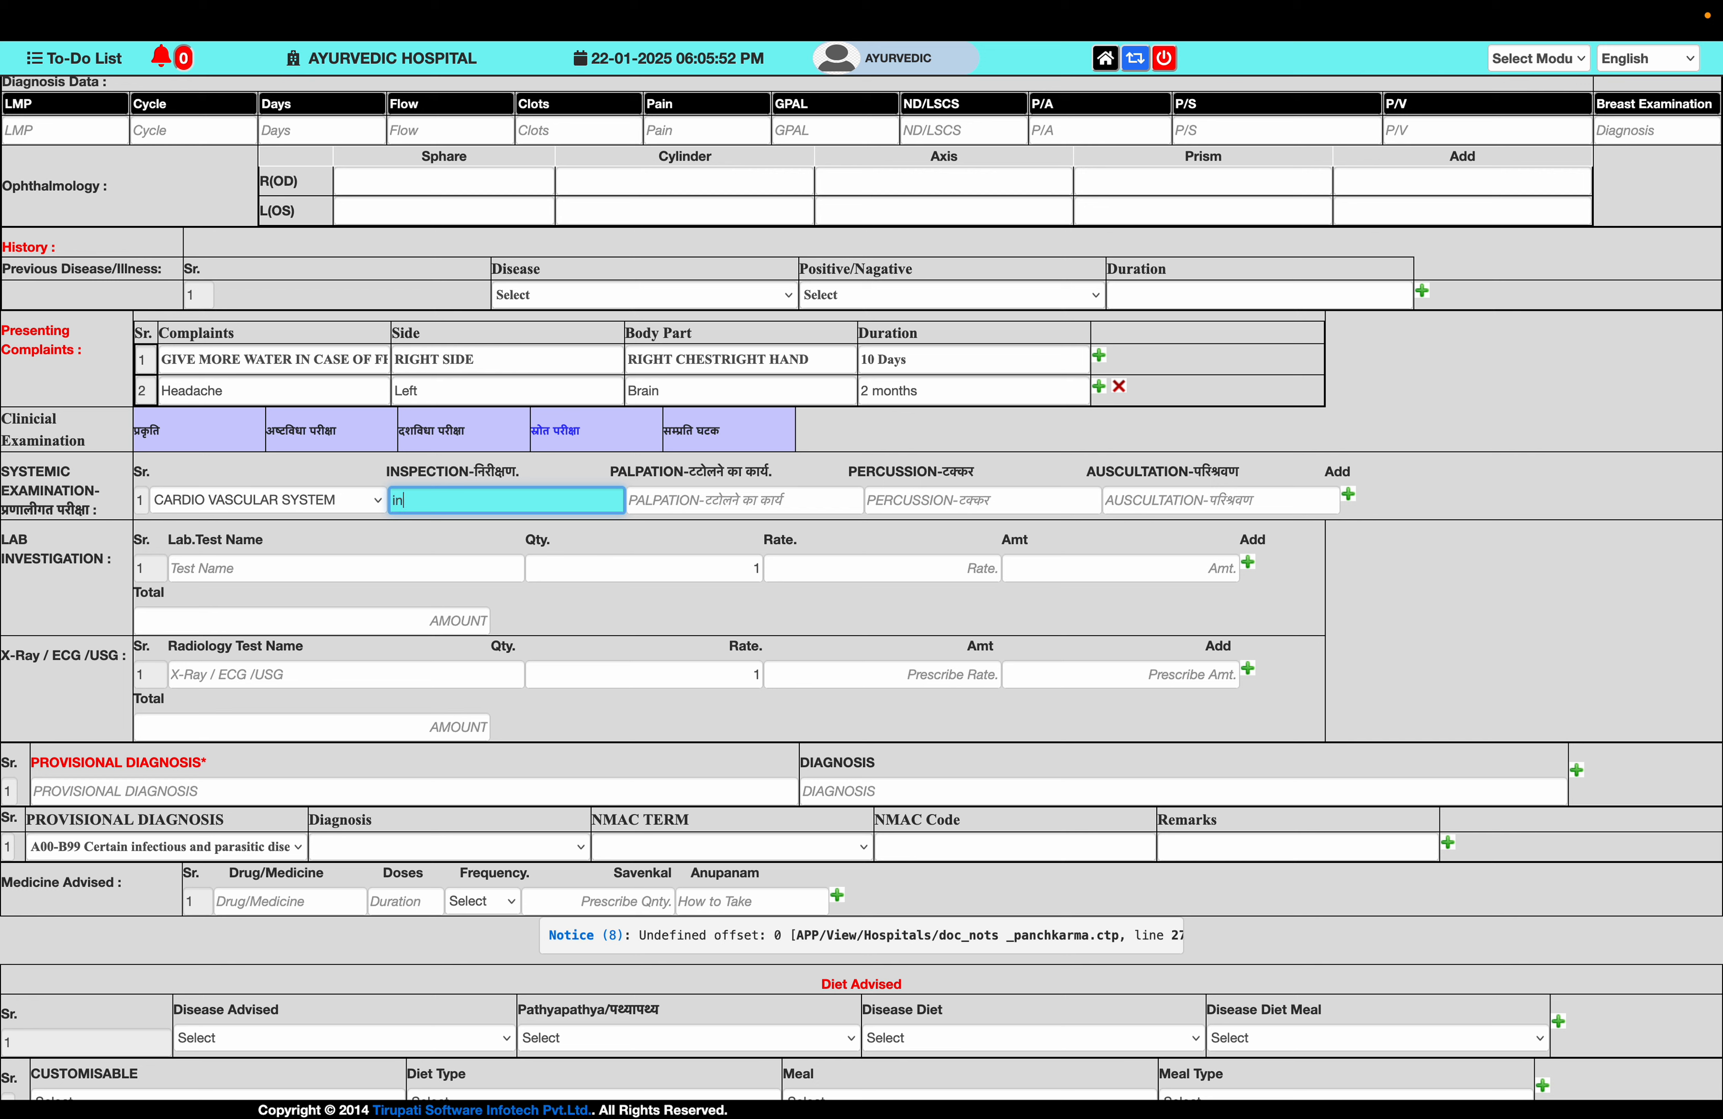
text(spection)
key(Tab)
text(p)
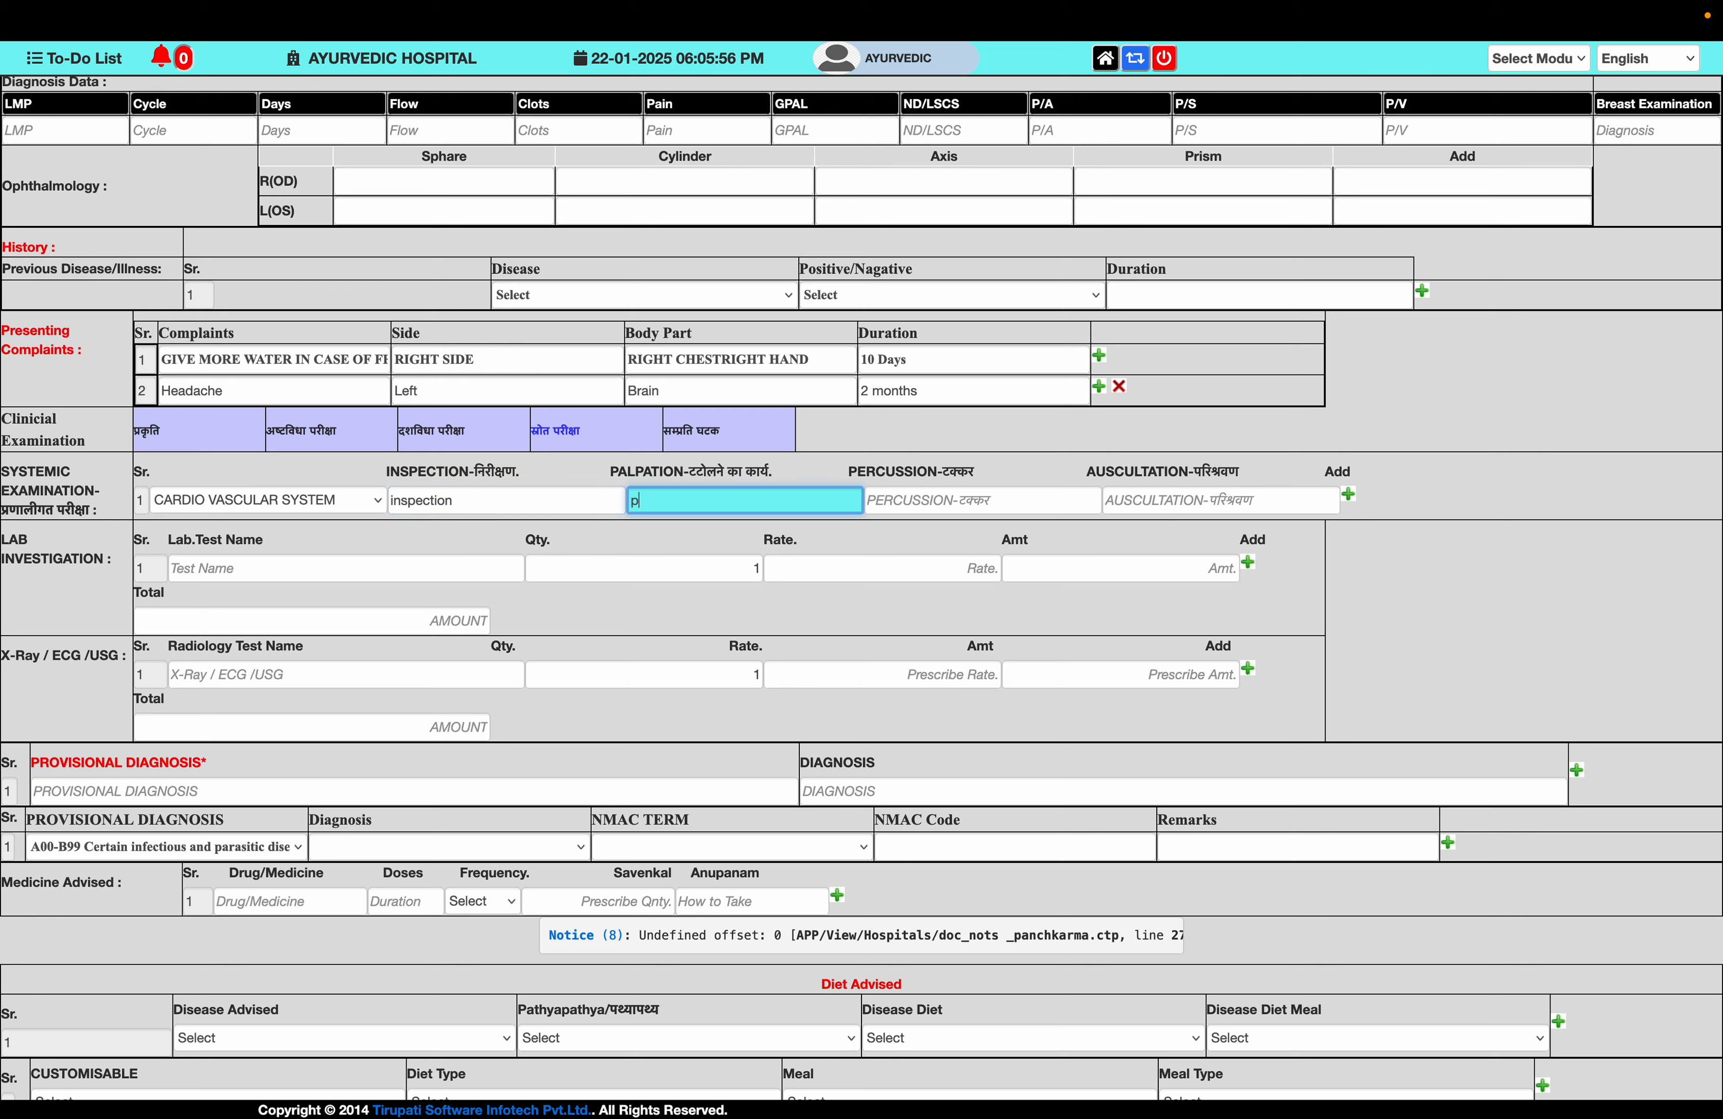
text(lplaiton)
key(Tab)
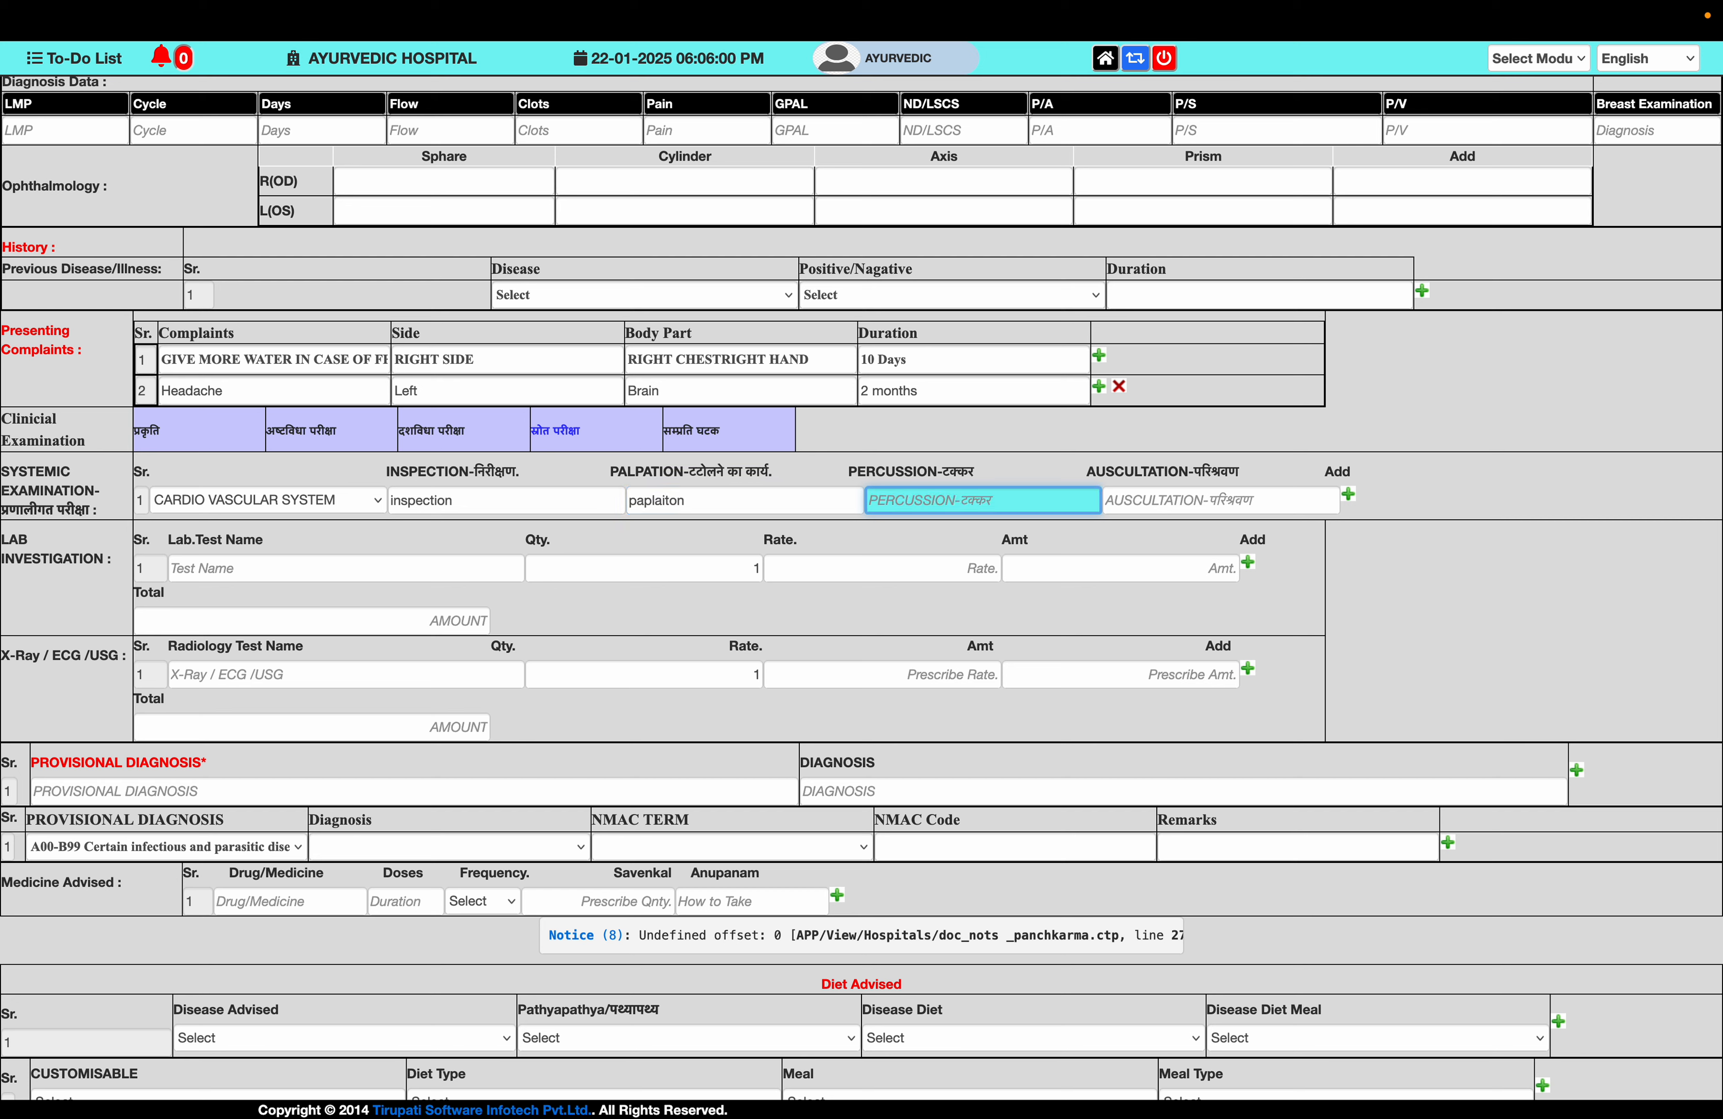
key(Tab)
key(Tab)
click(204, 569)
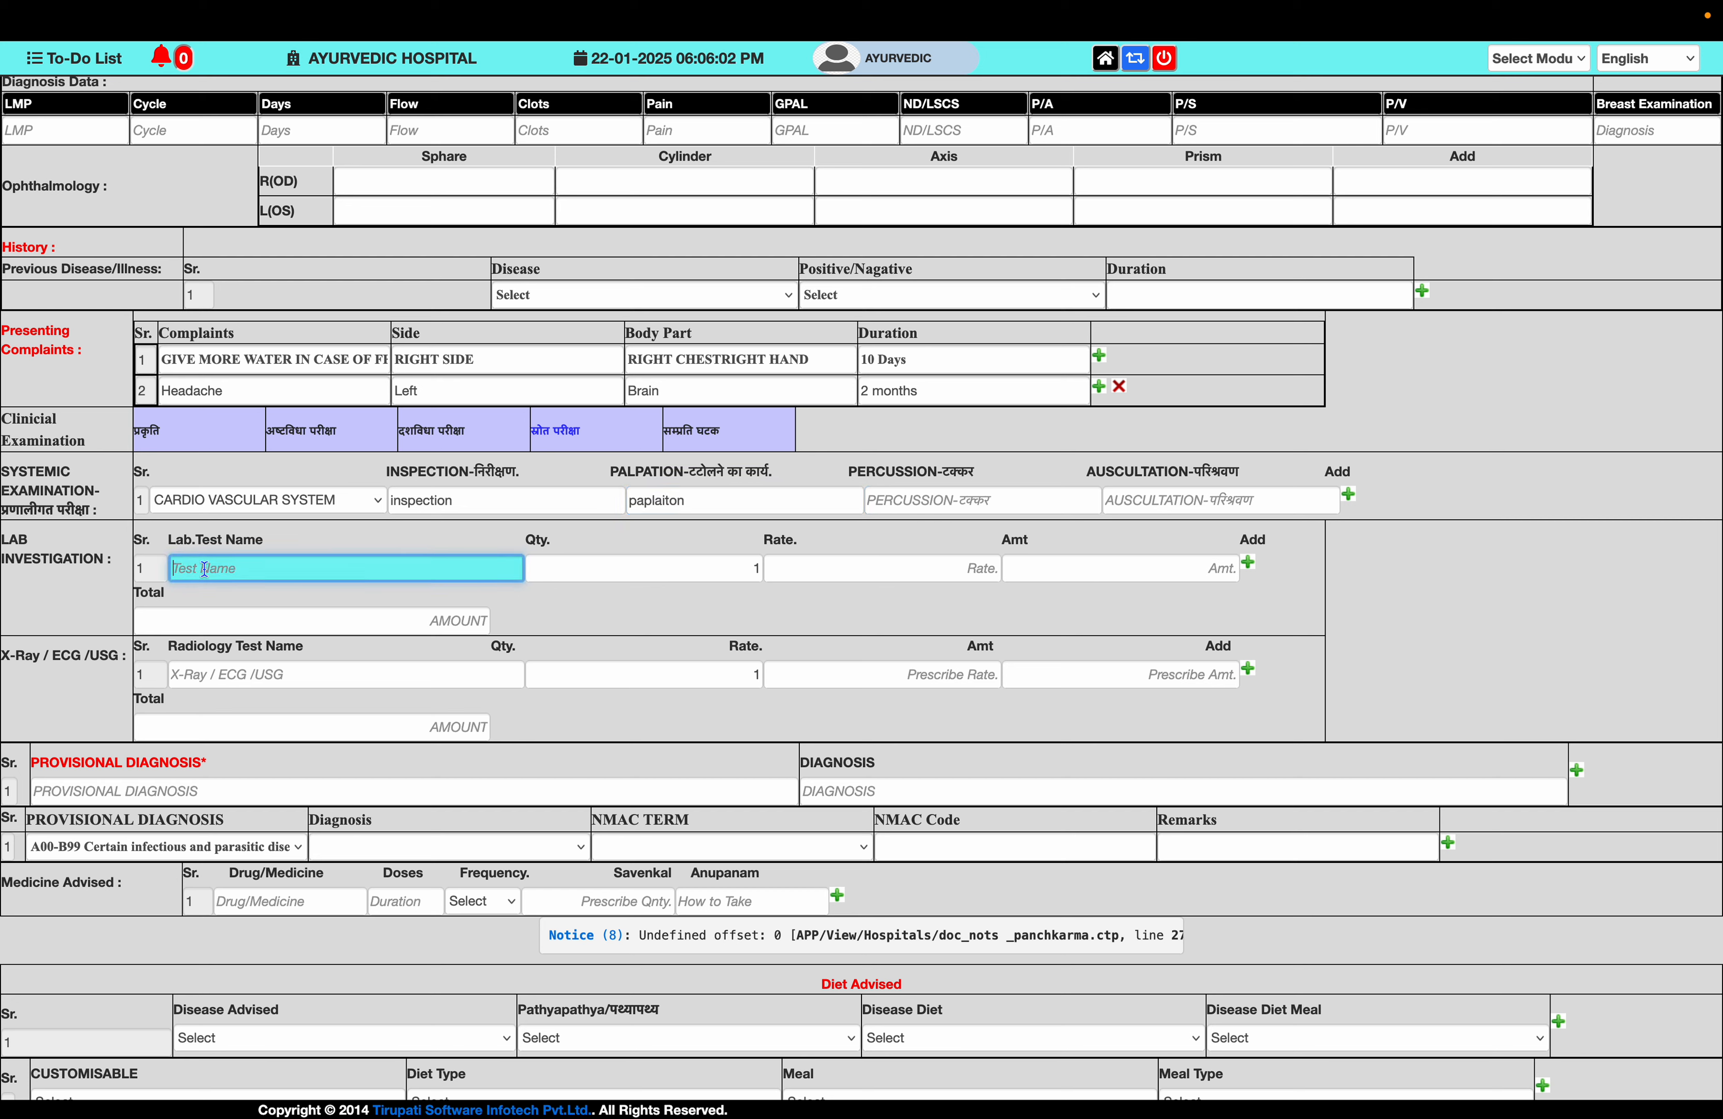
- Add CBC-Complete Blood Count, Blood Sugar (F/PP/R) and Serum Electrolyte (Na/K/Cl) as lab tests
text(cbc)
key(Down)
key(Return)
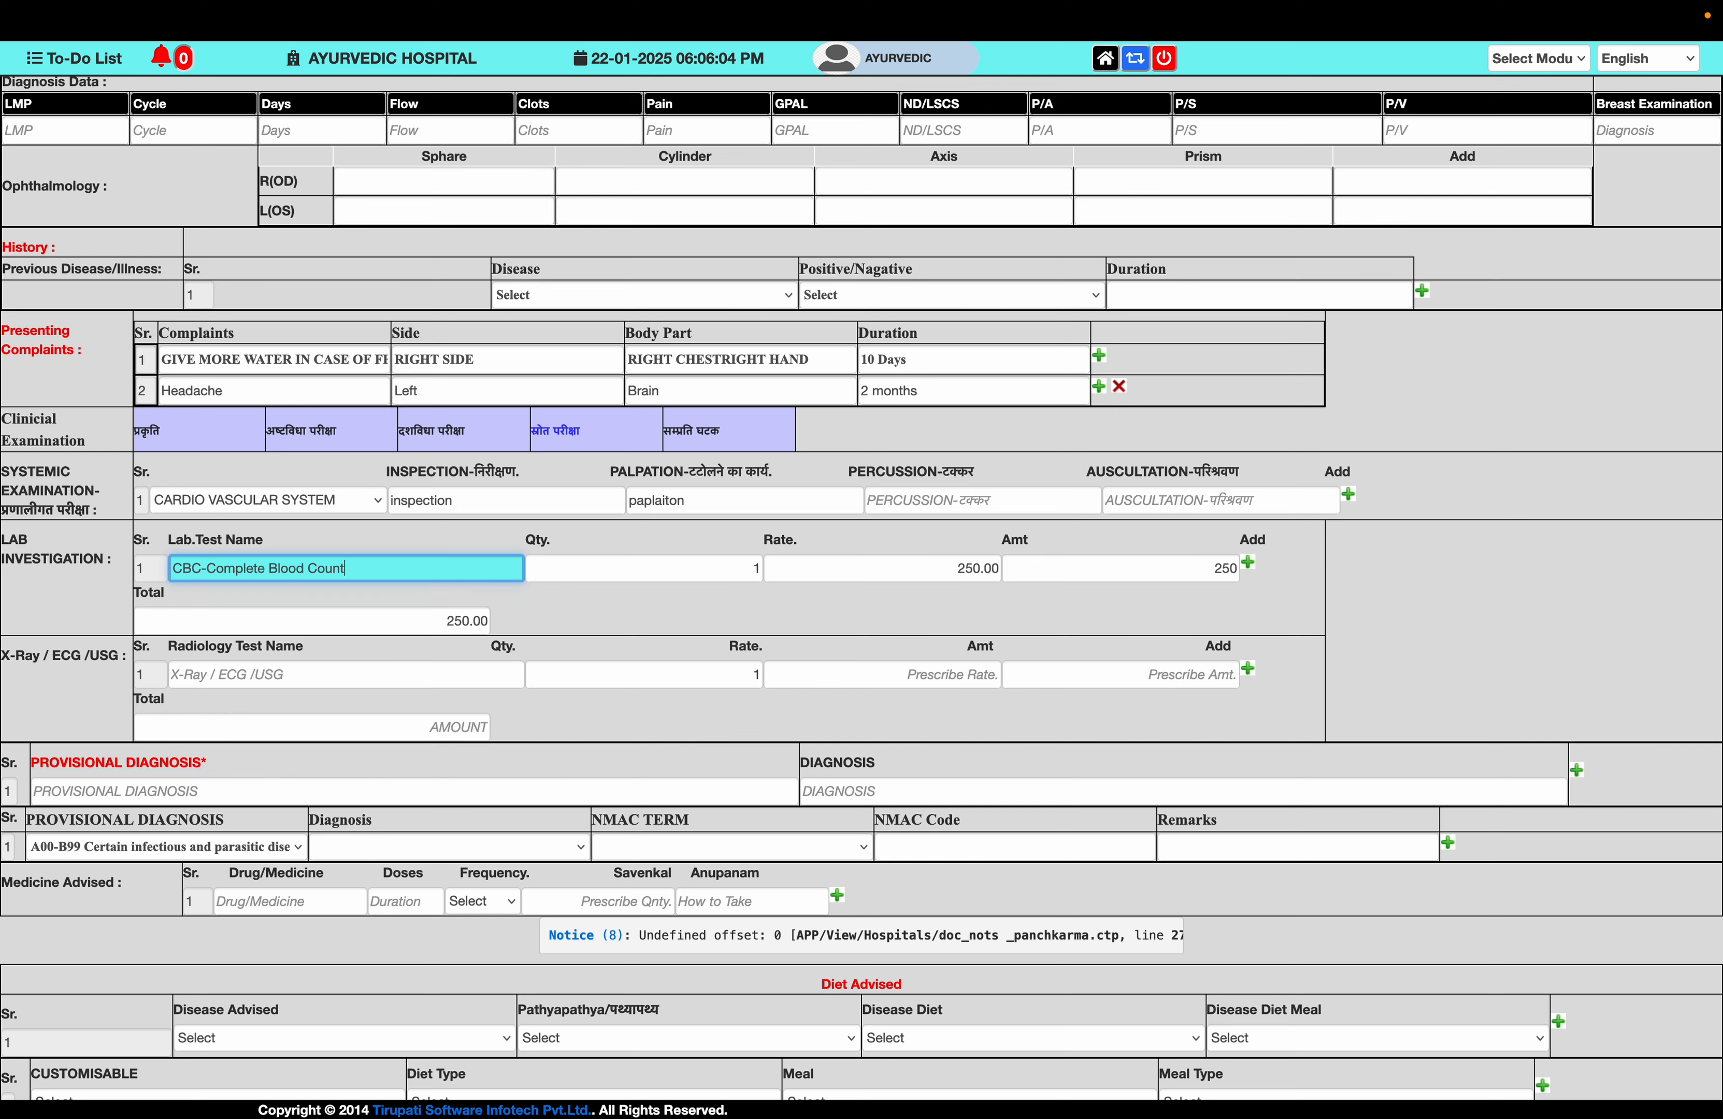
click(1247, 563)
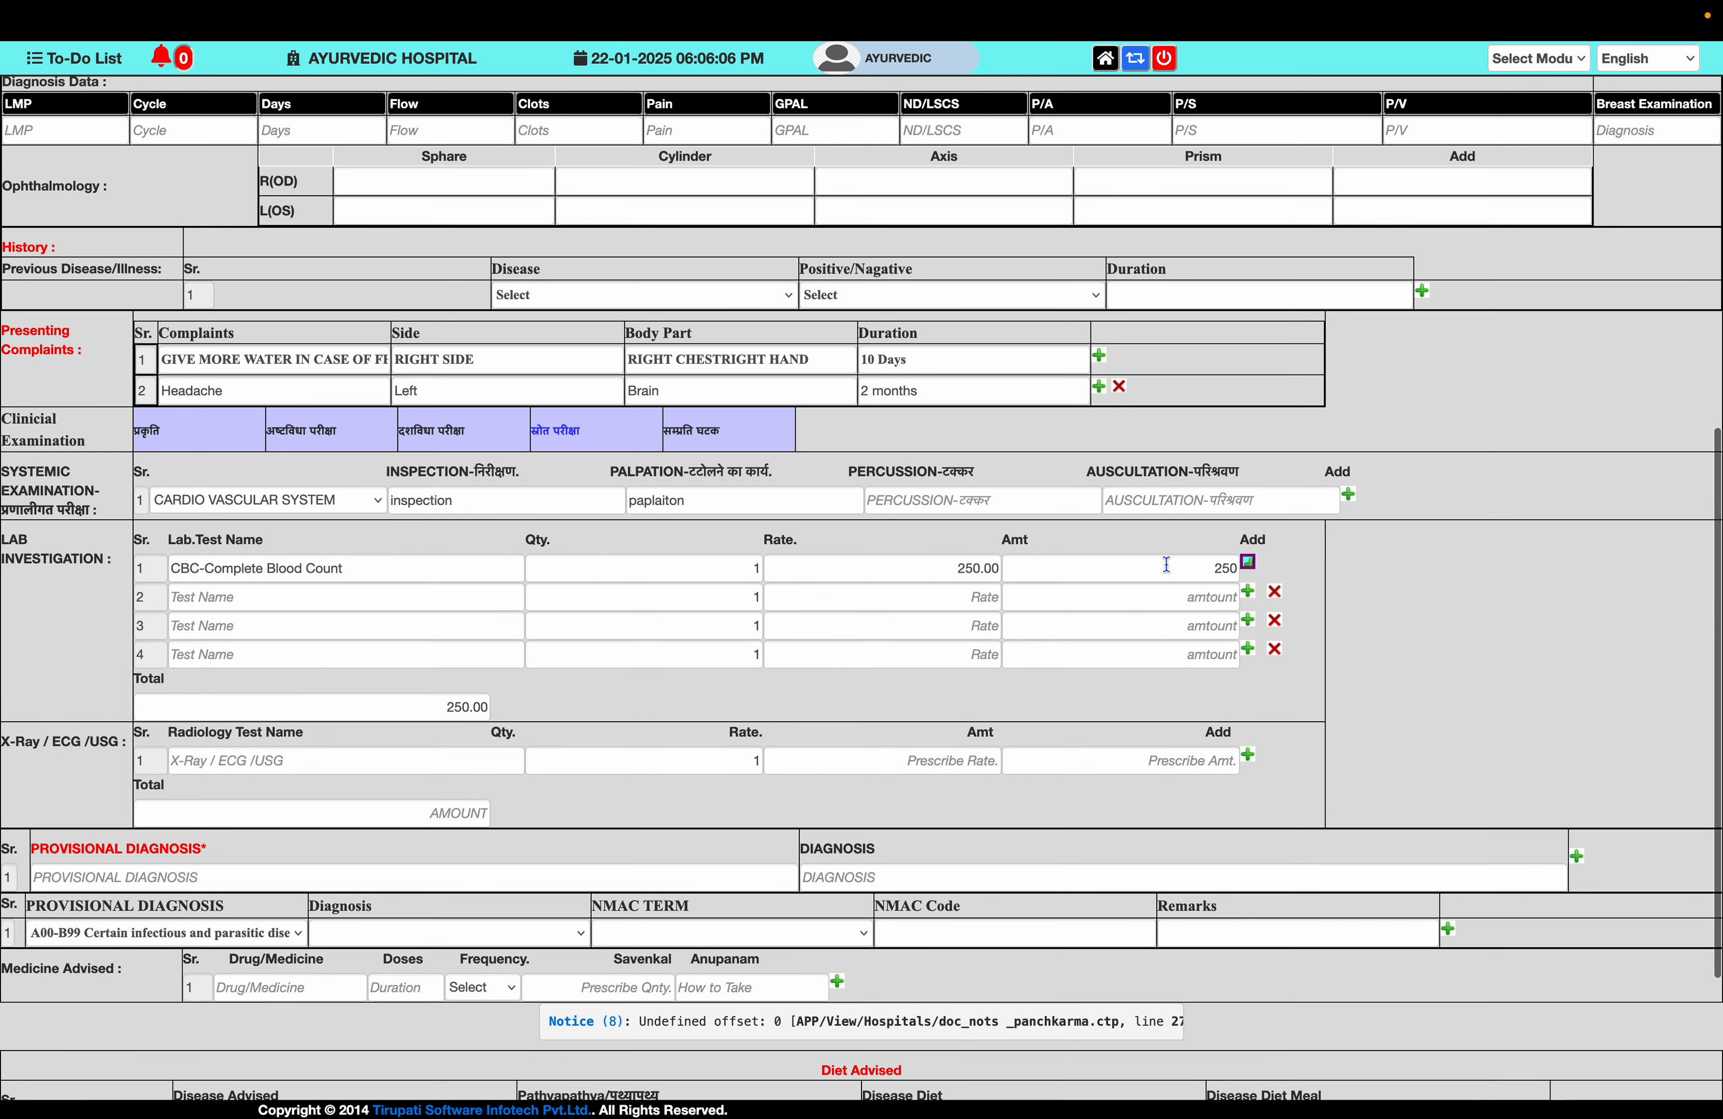
click(505, 597)
text(sugar)
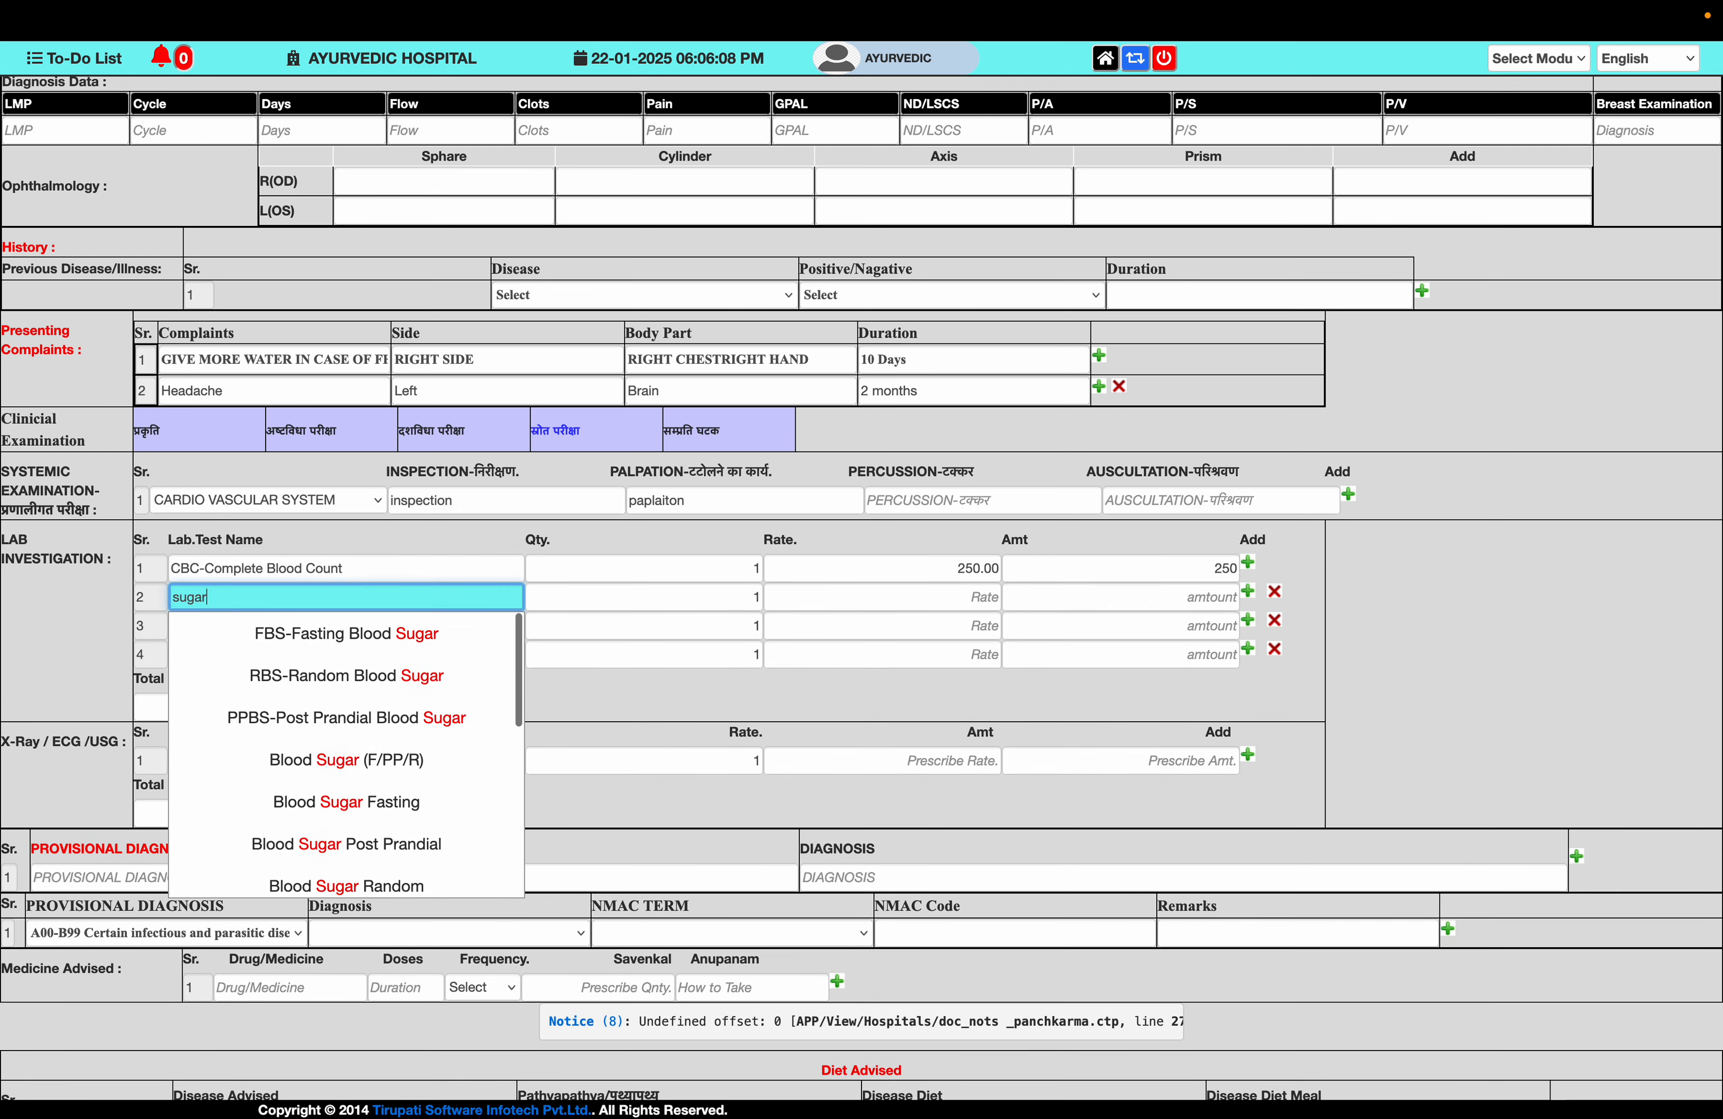
click(449, 770)
click(346, 632)
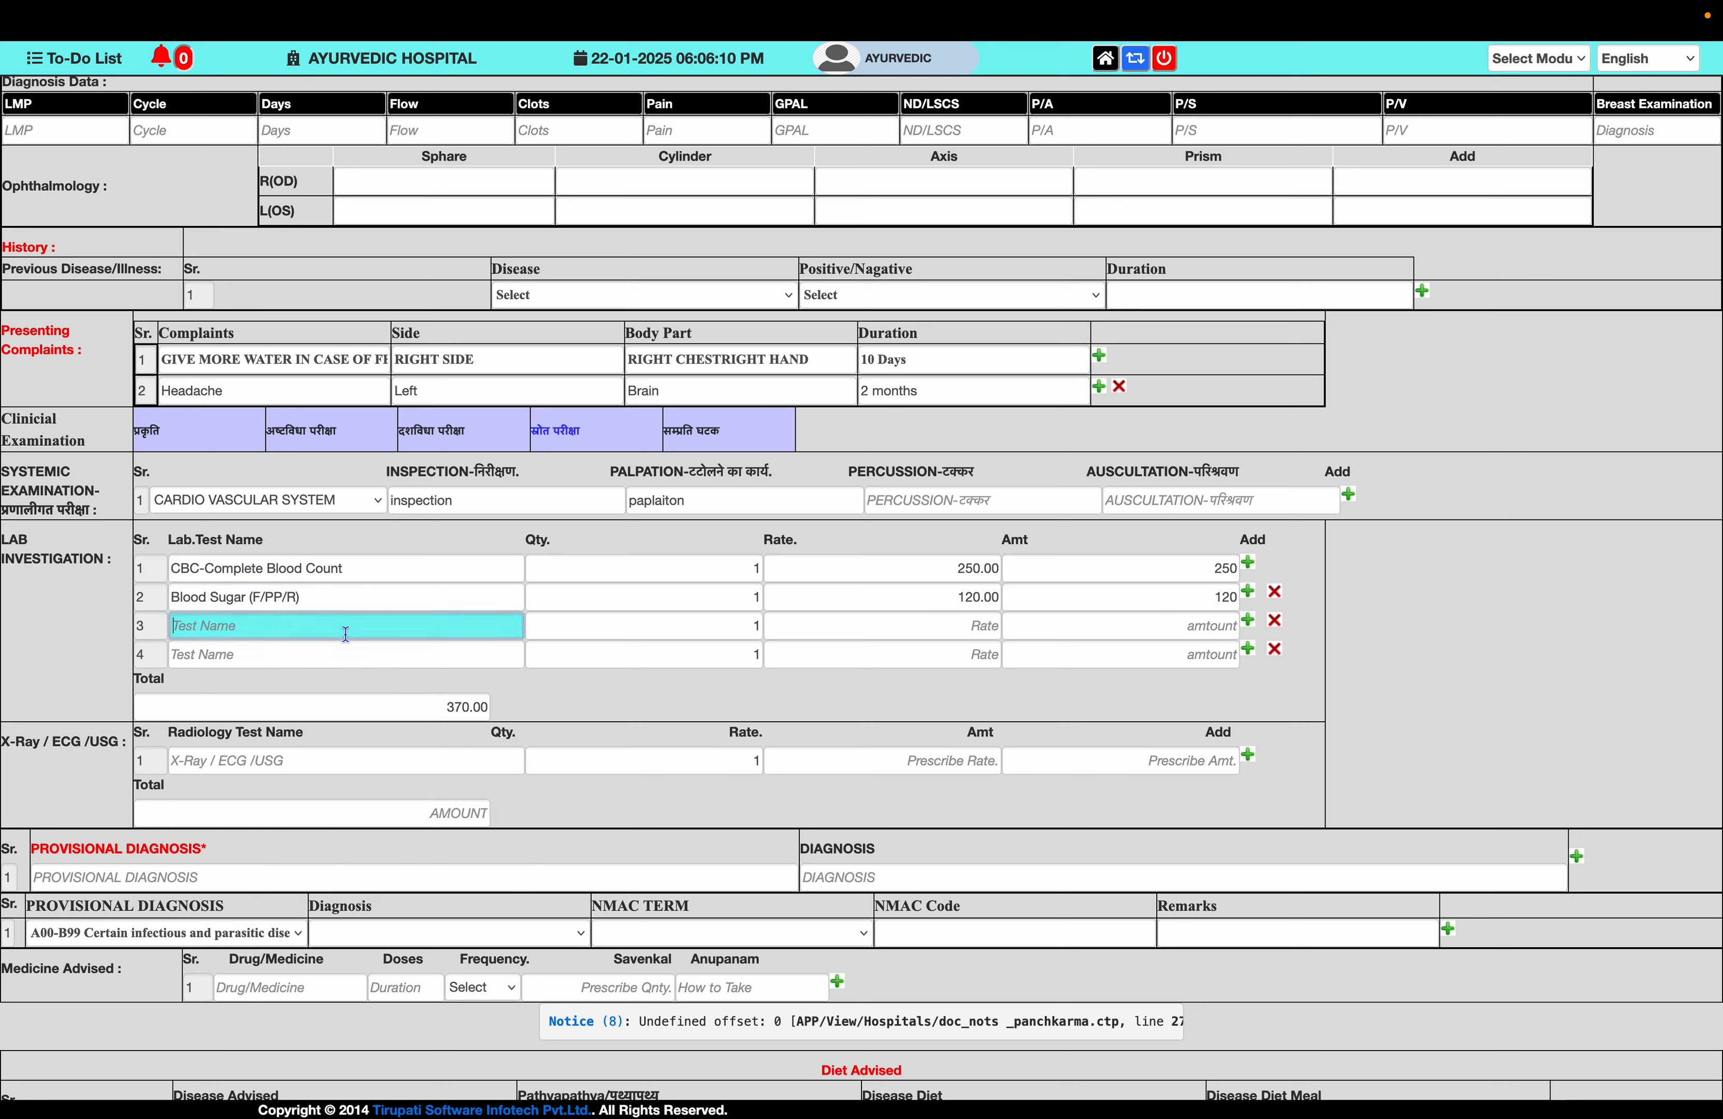
text(ele)
key(Down)
key(Down)
key(Down)
click(393, 661)
- Add Blood Grouping (ABO & Rh), SGOT/AST and BT/CT, bringing the lab total to 1420.00
click(349, 655)
text(grou)
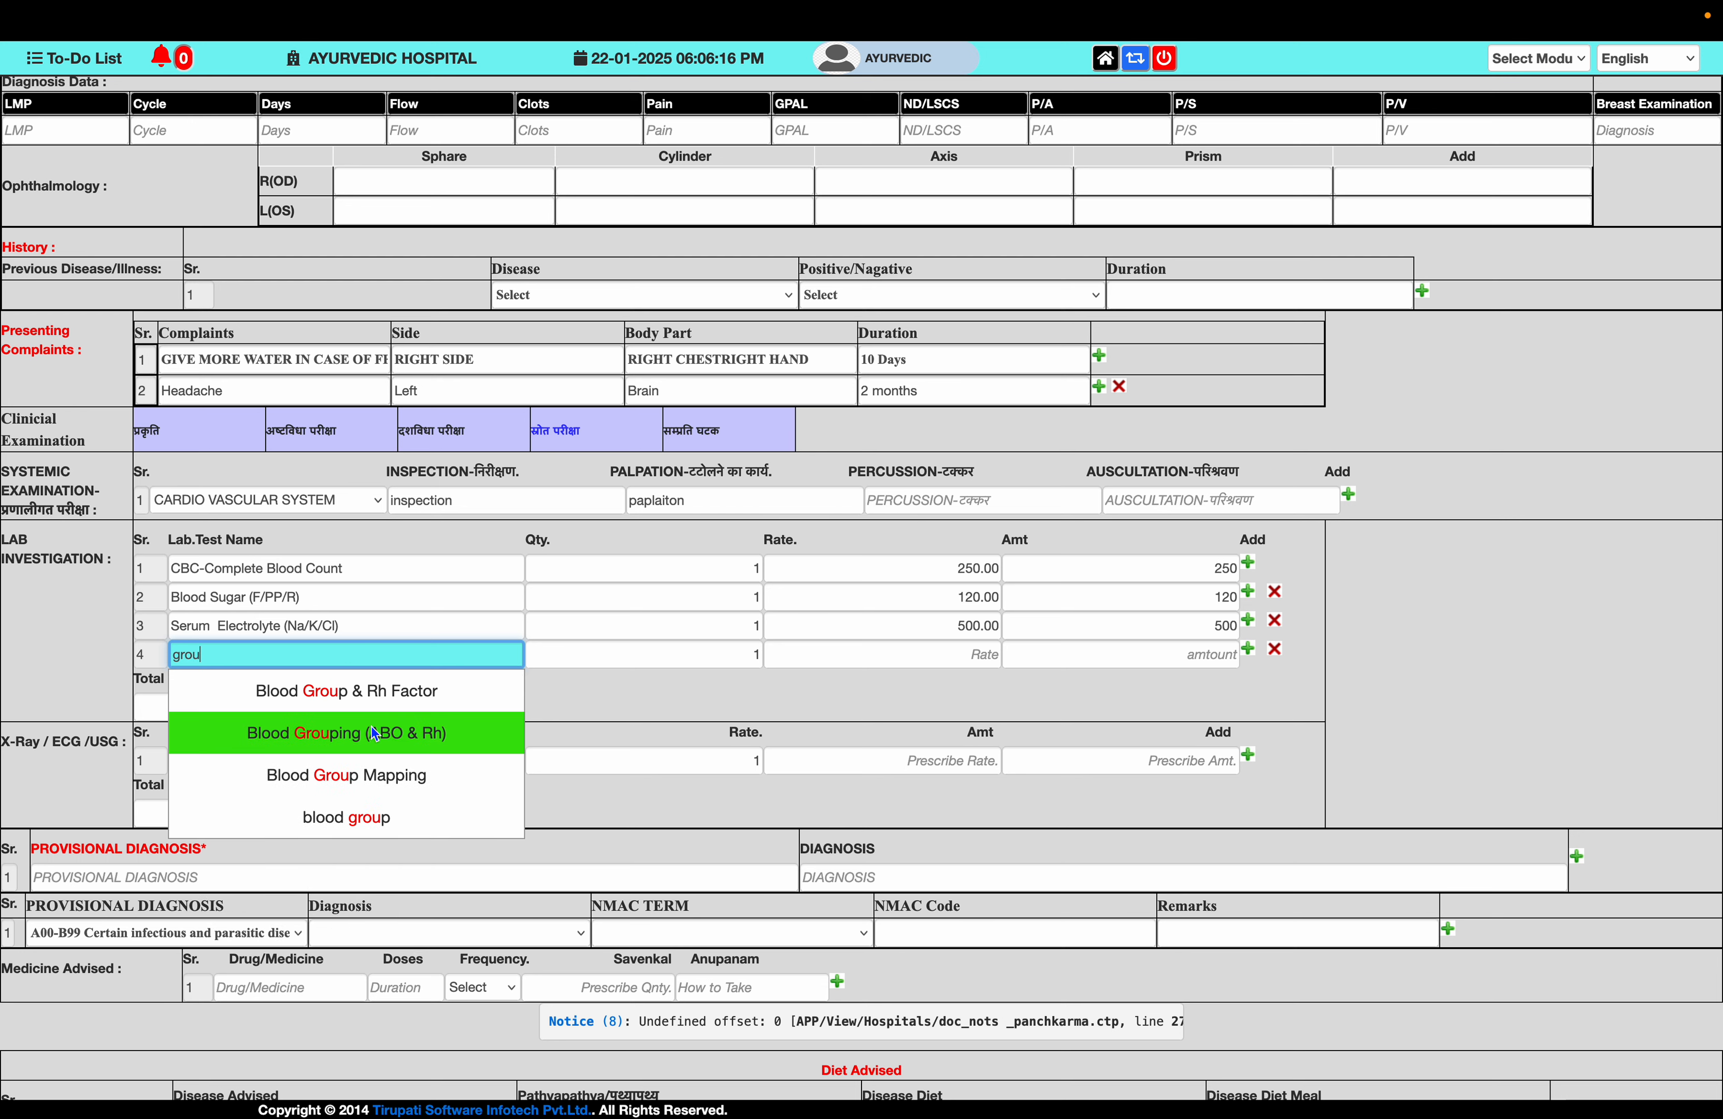
click(374, 732)
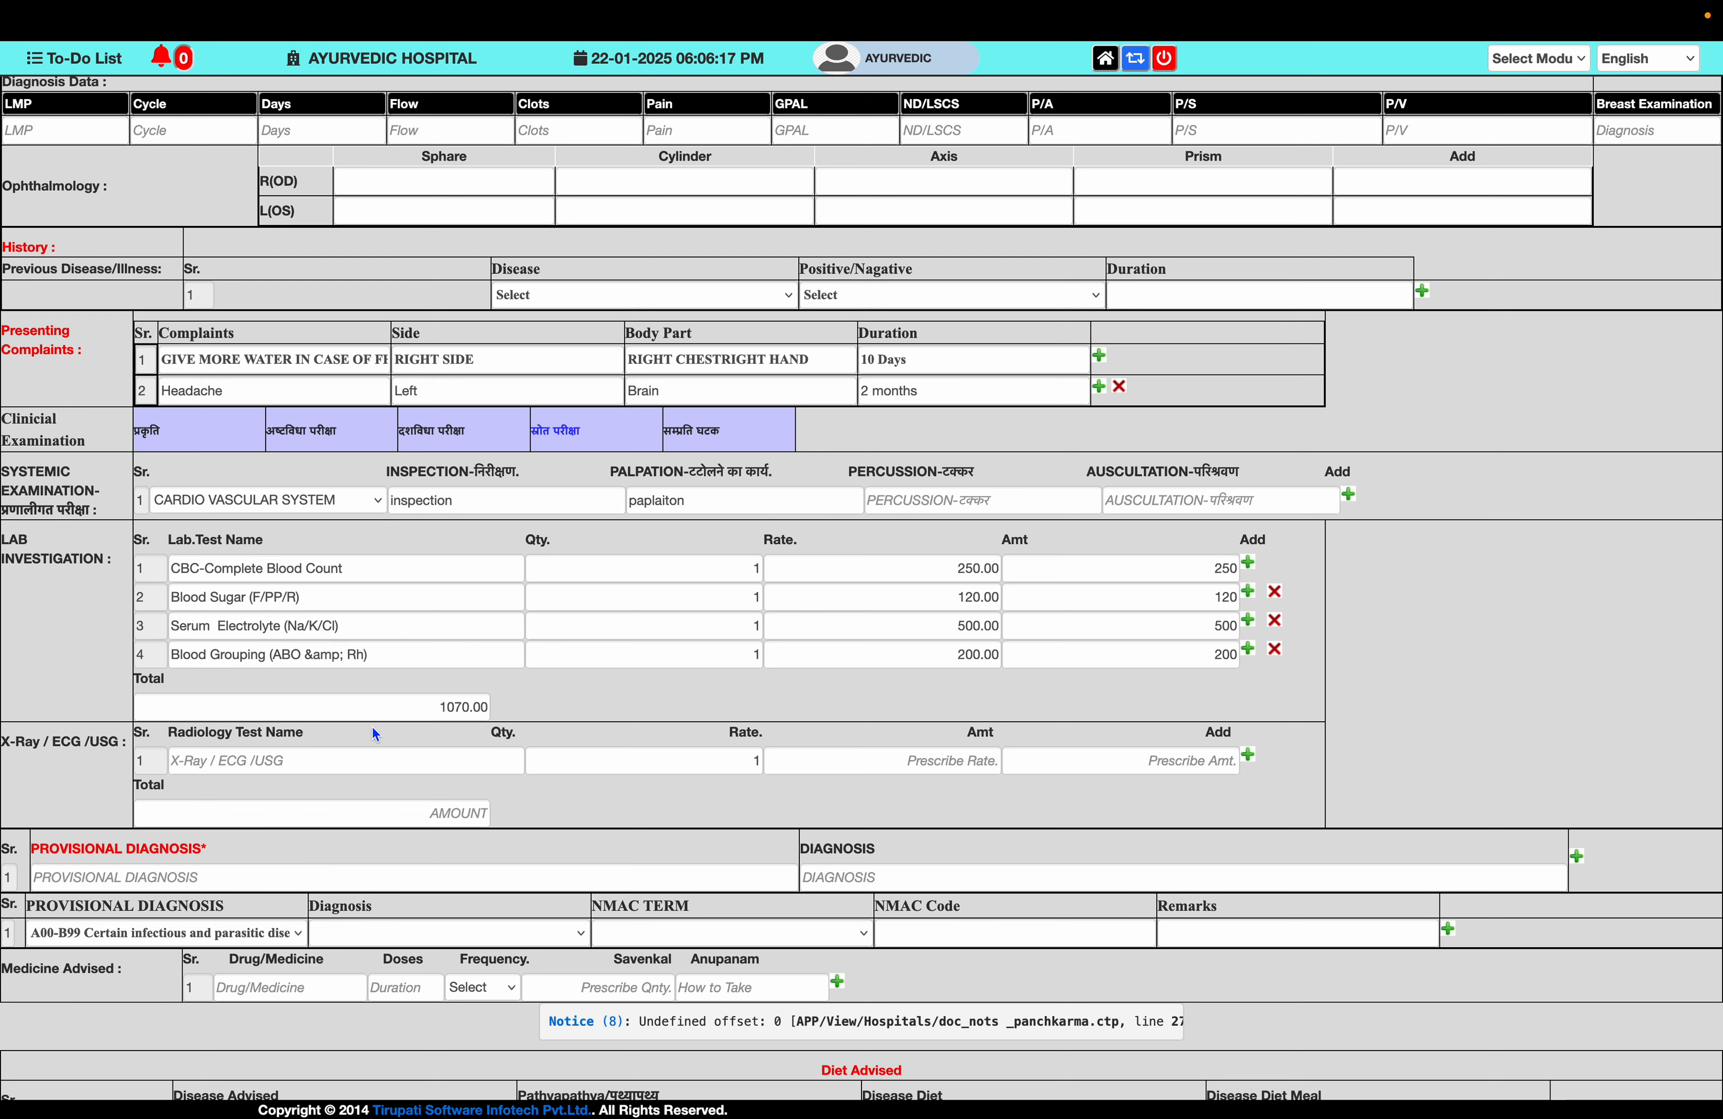
click(1249, 658)
click(461, 684)
text(sgo)
click(373, 716)
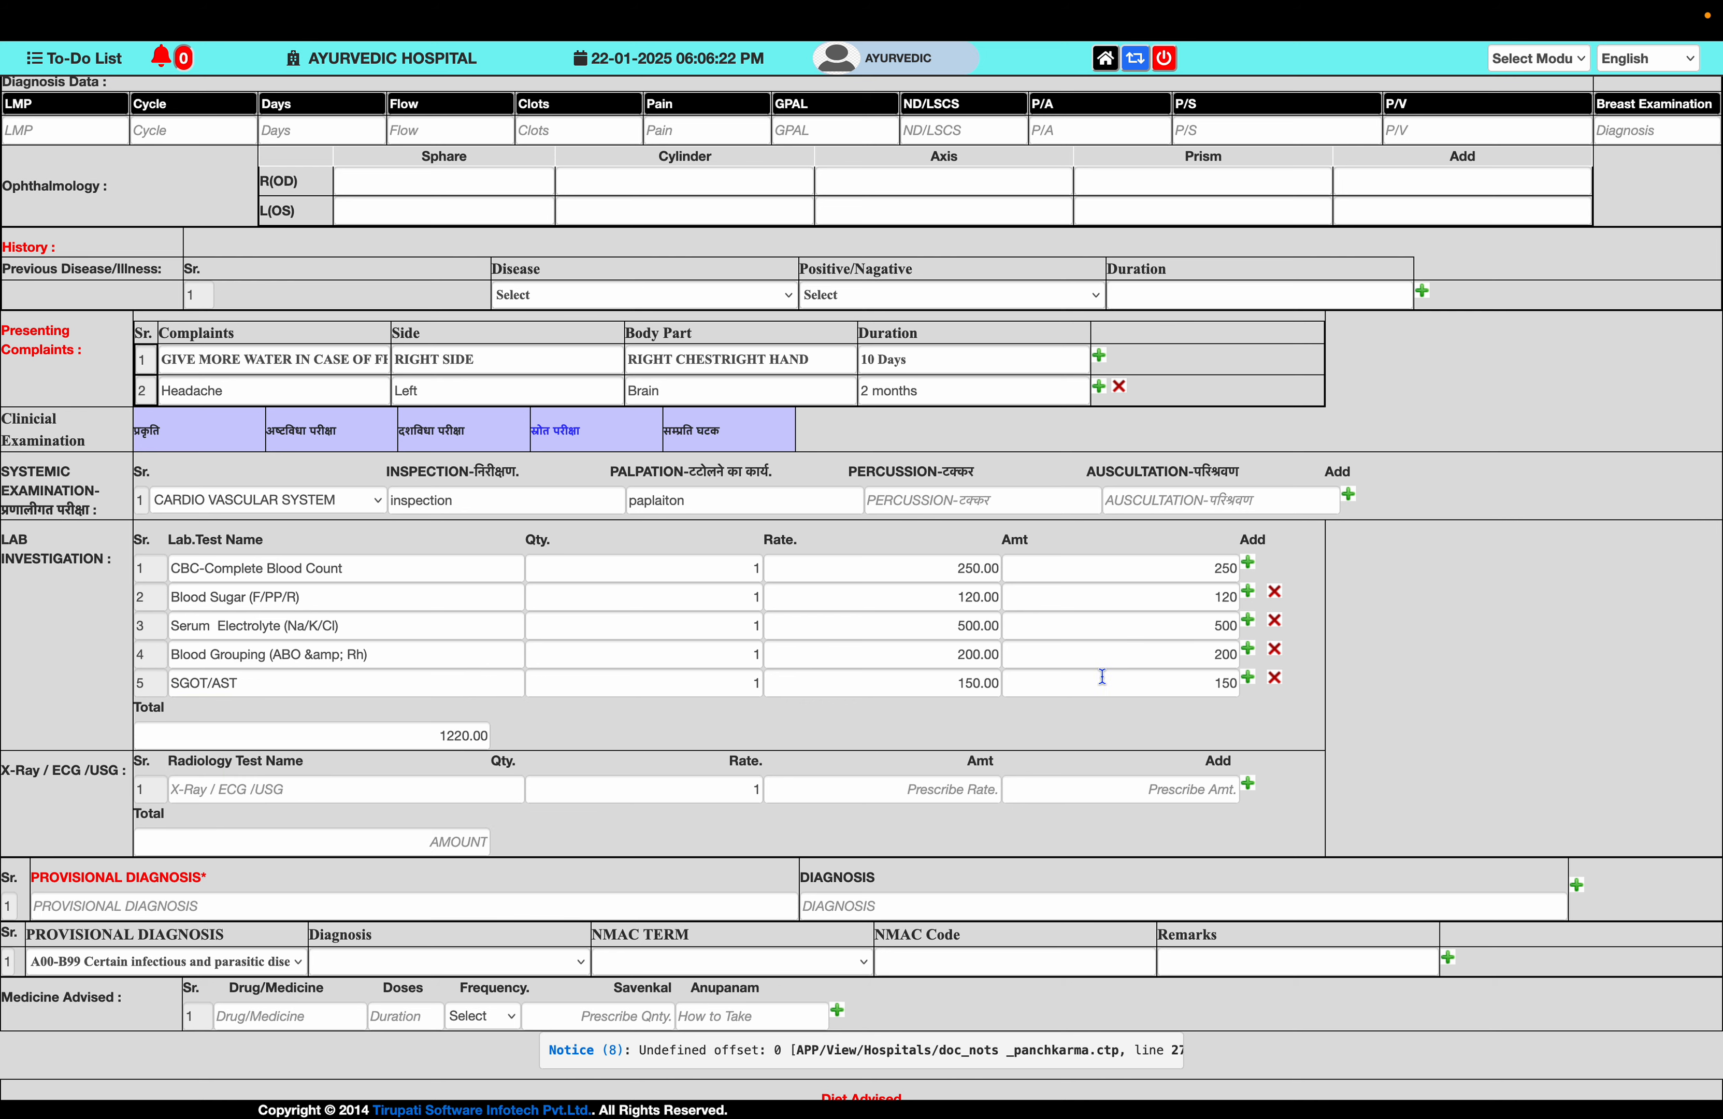
click(1248, 677)
click(399, 713)
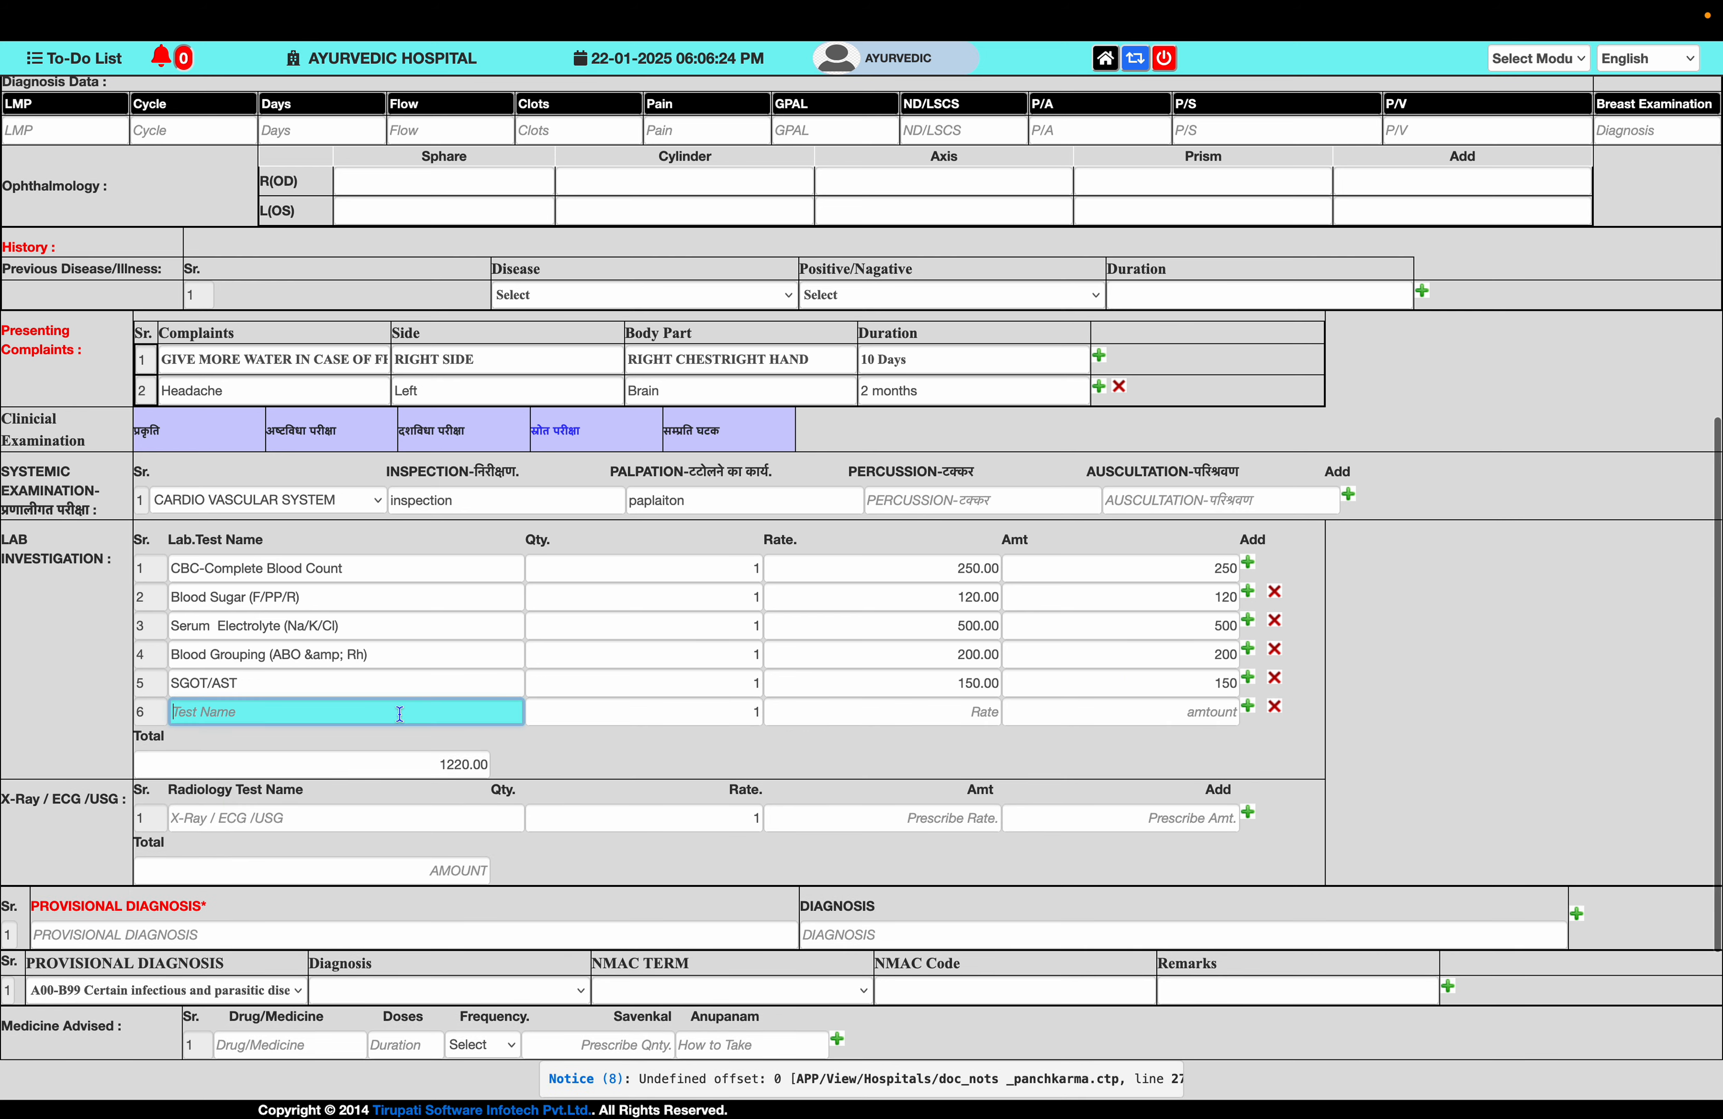
text(bt)
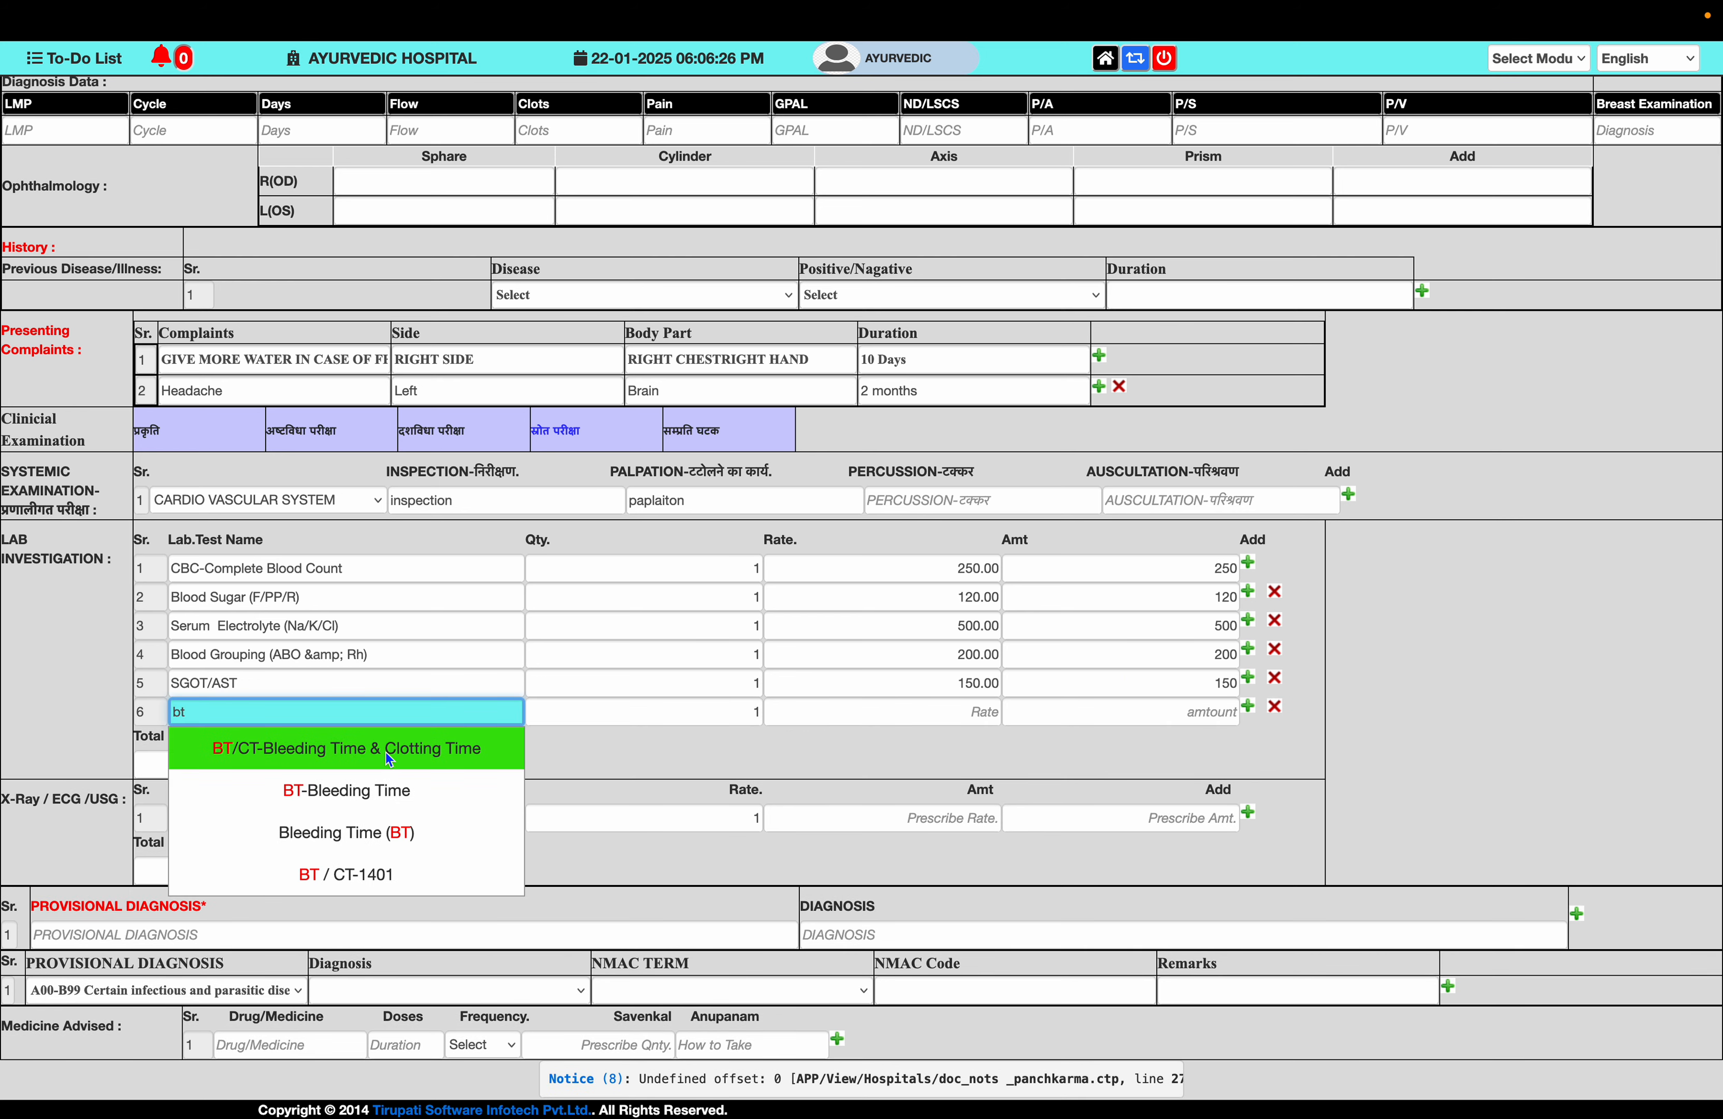
click(389, 759)
scroll(374, 727, down, 3)
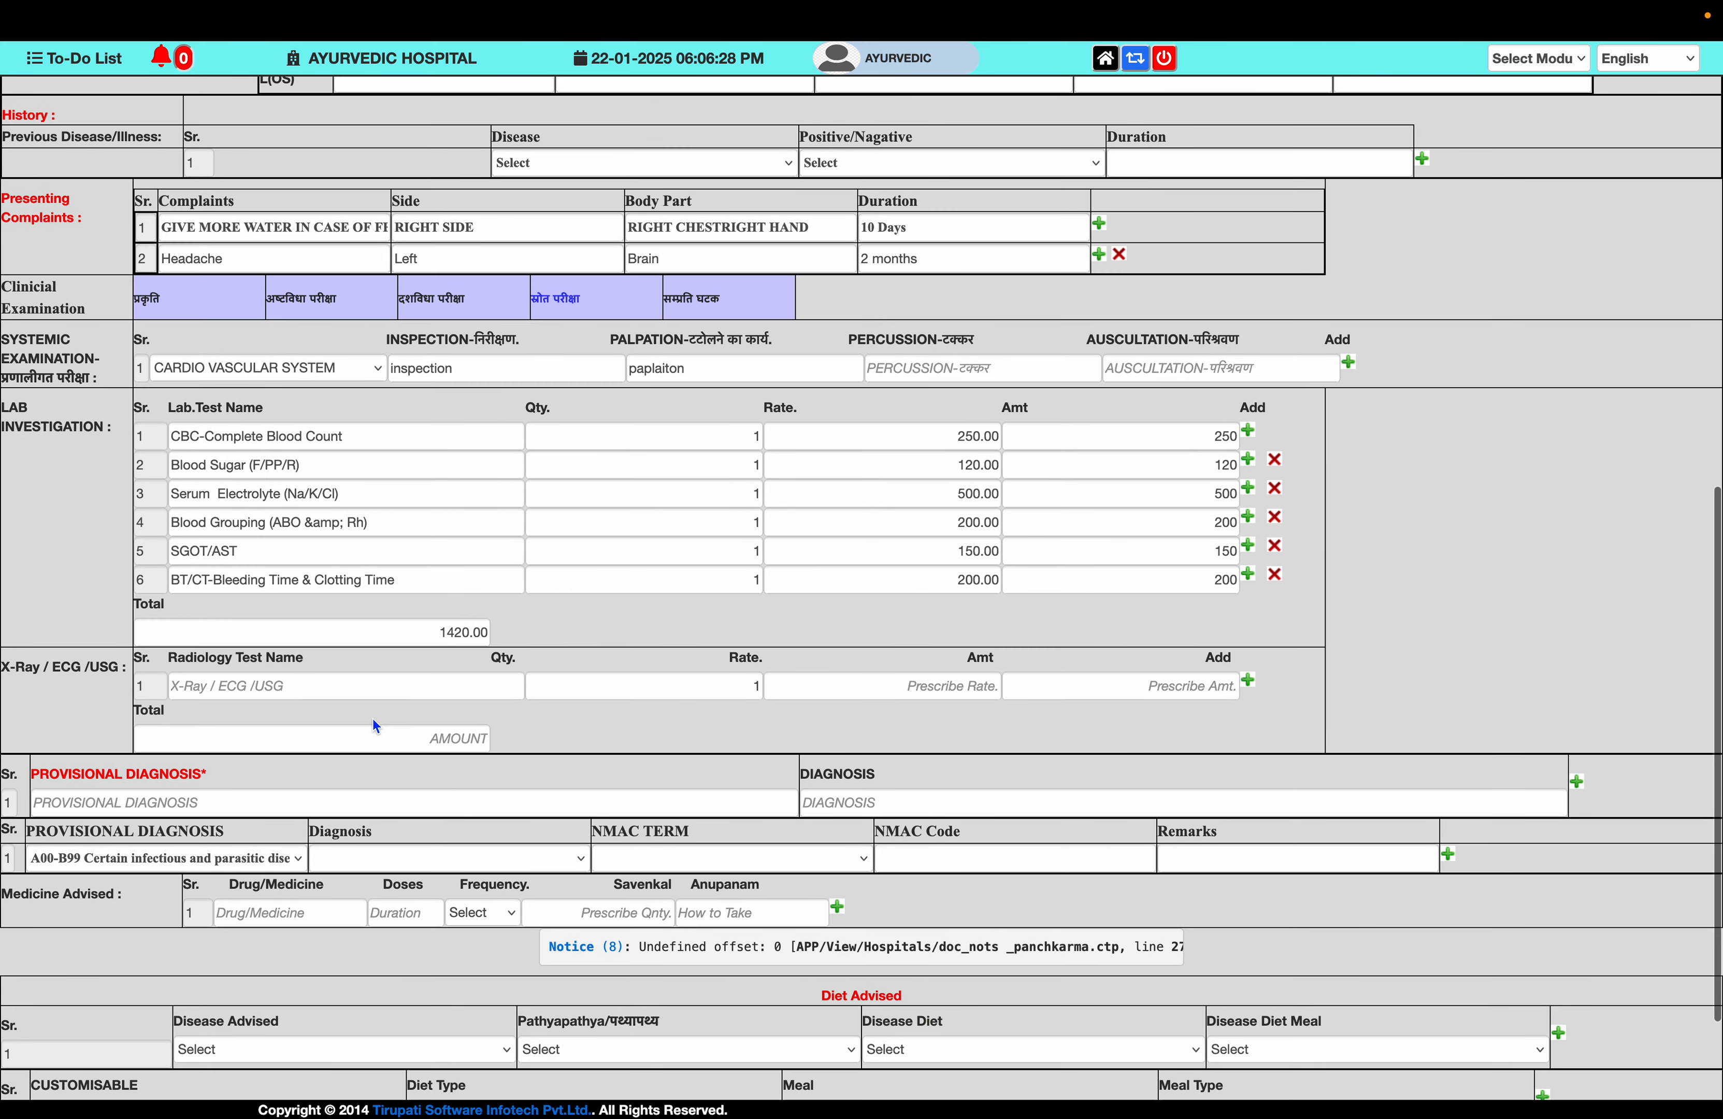
click(354, 685)
- Add three X-Ray/ECG/USG rows: X-RAY CHEST AP VIEW, USG- SONOGRAPHY and MRI Mammography
text(x)
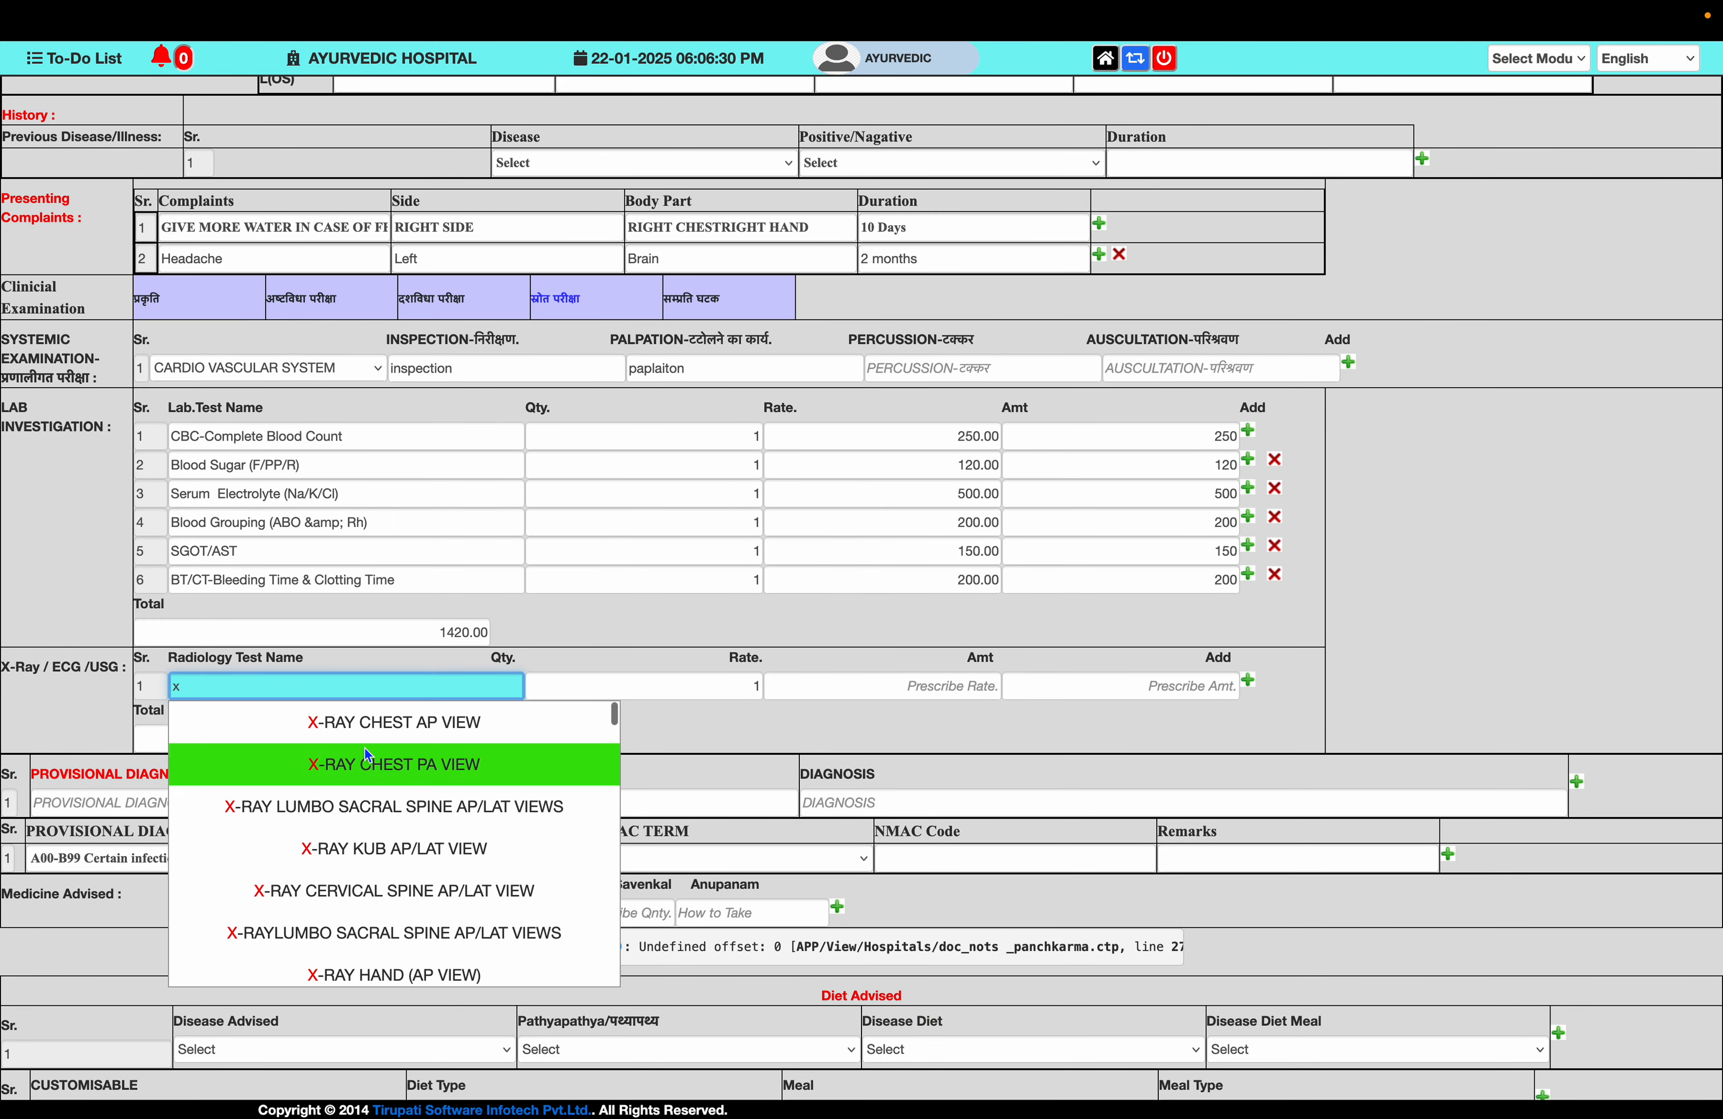
click(370, 723)
click(1247, 682)
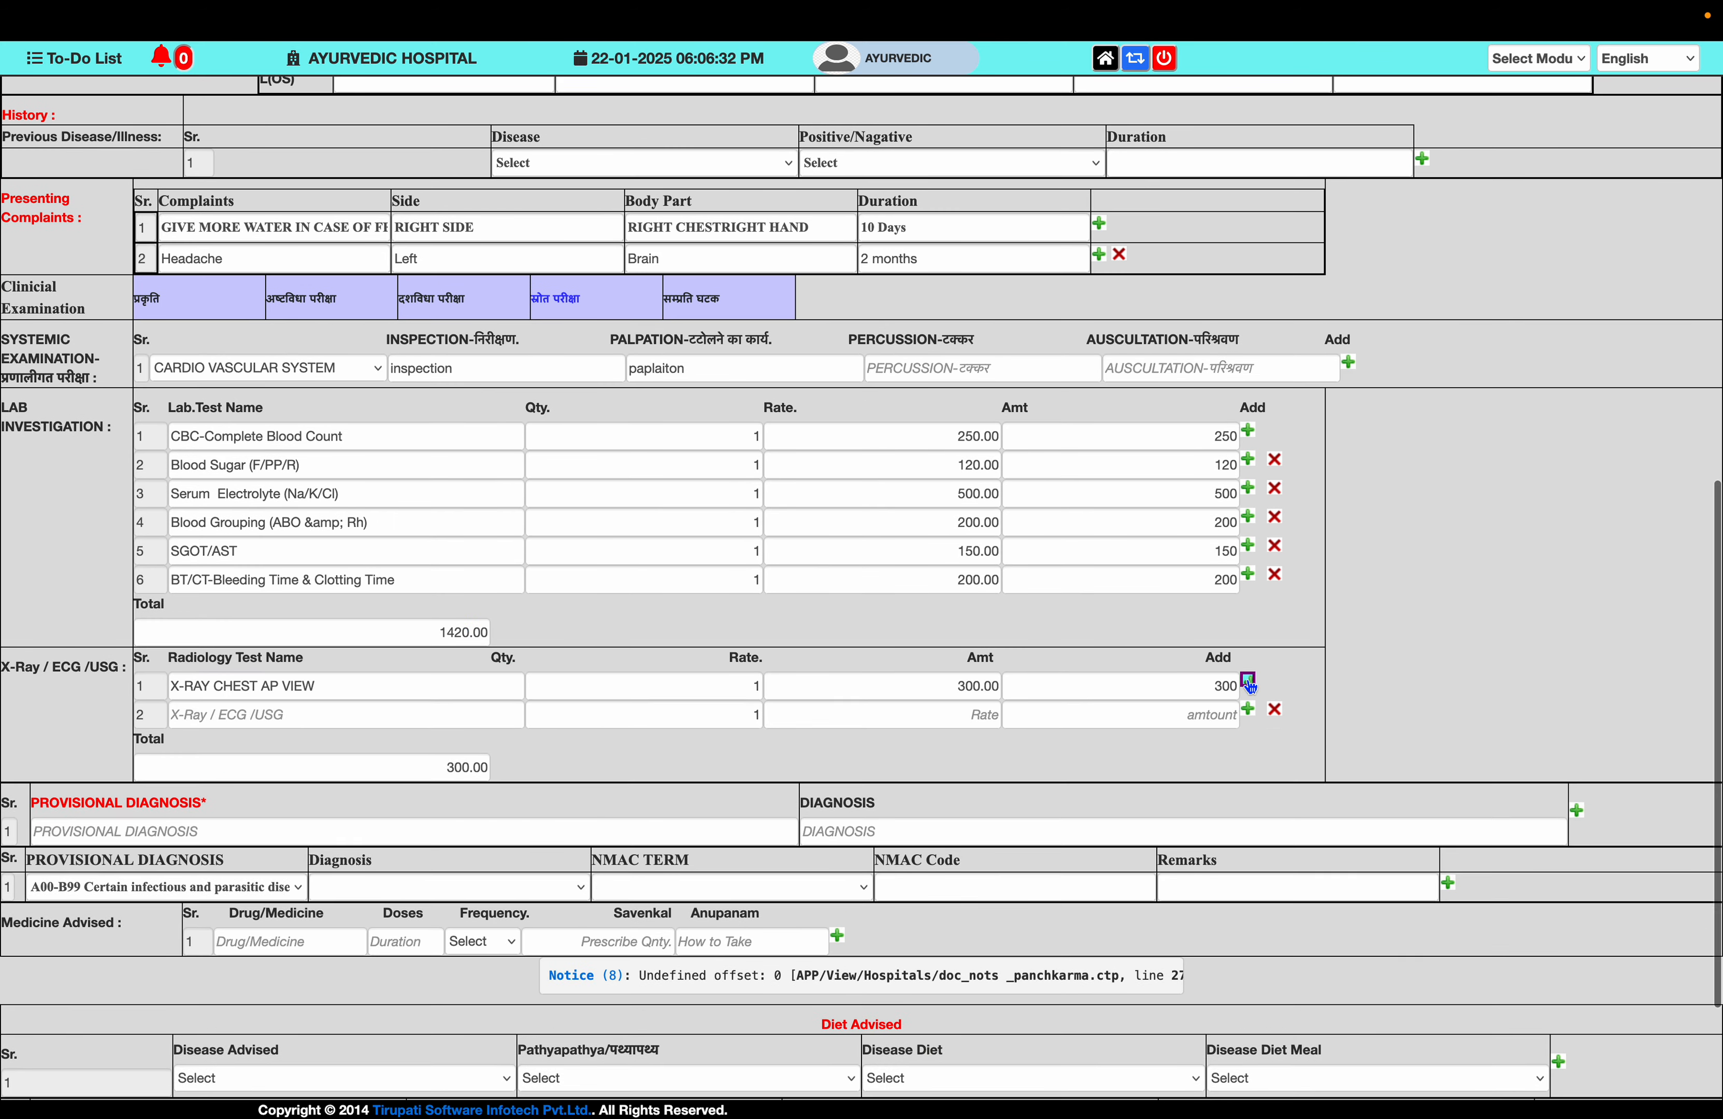
click(405, 716)
text(usg)
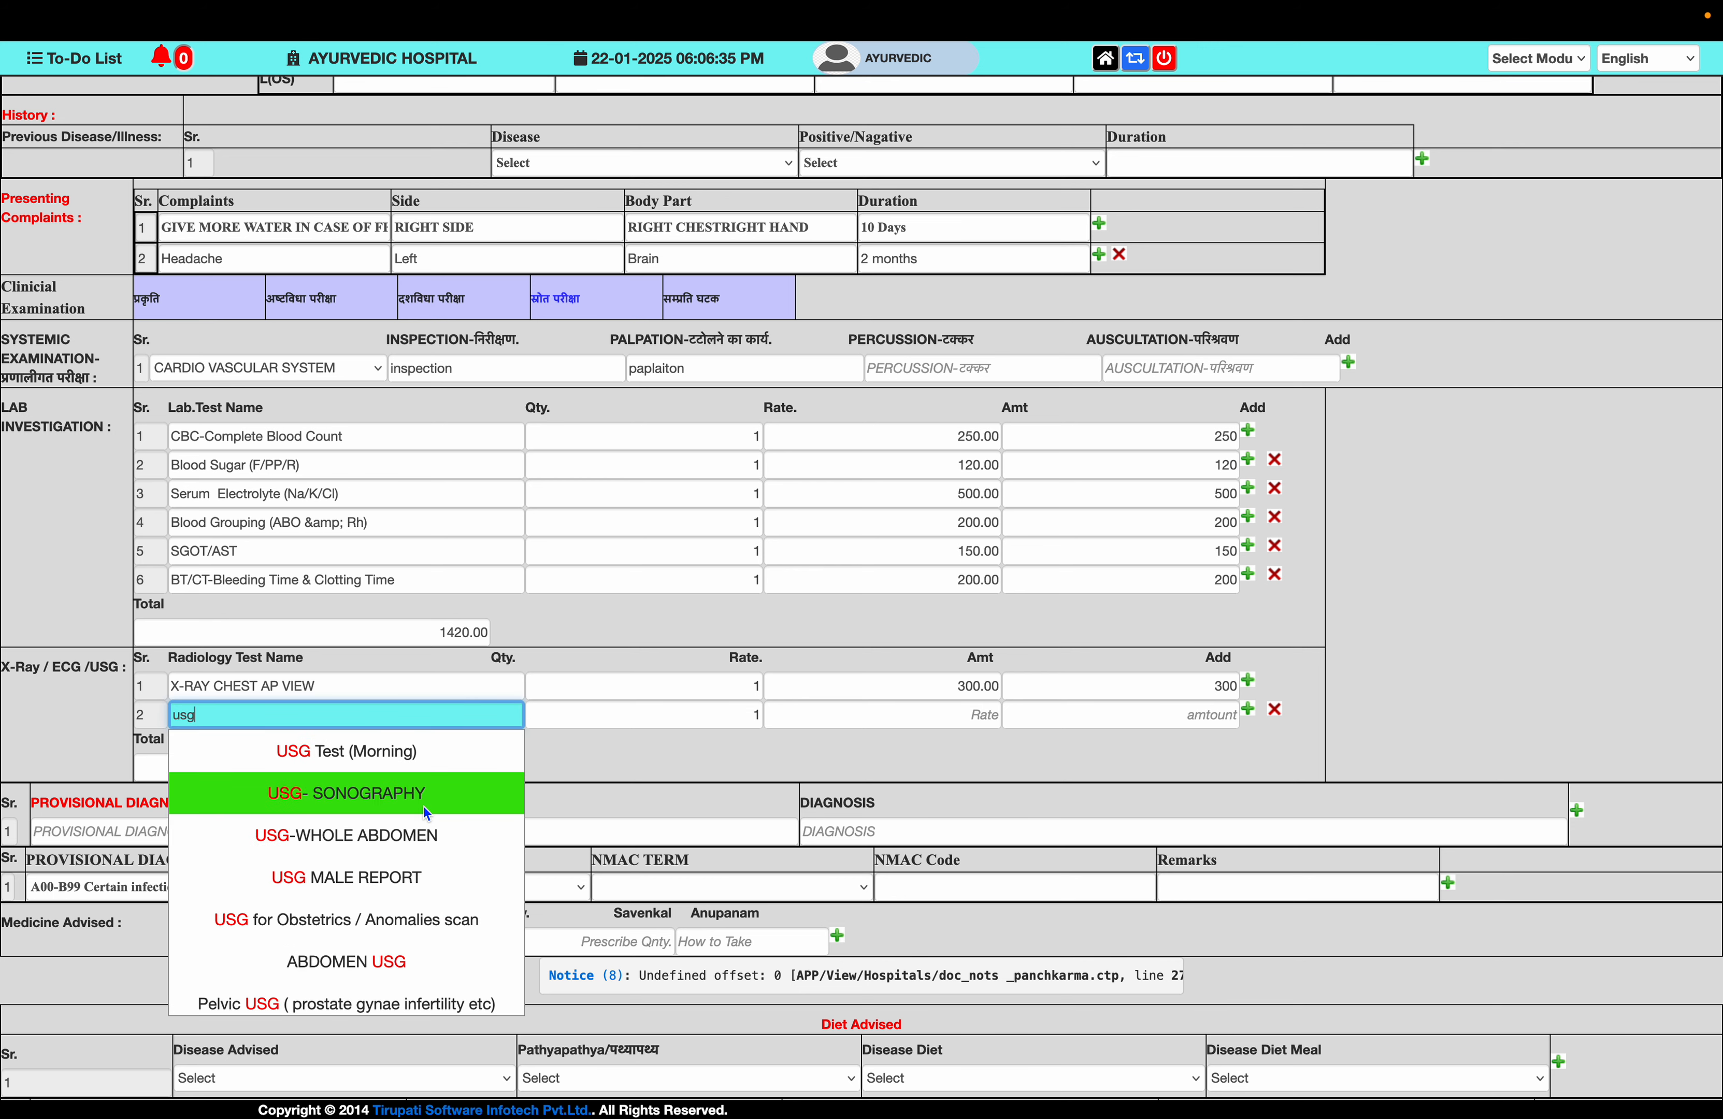
click(426, 808)
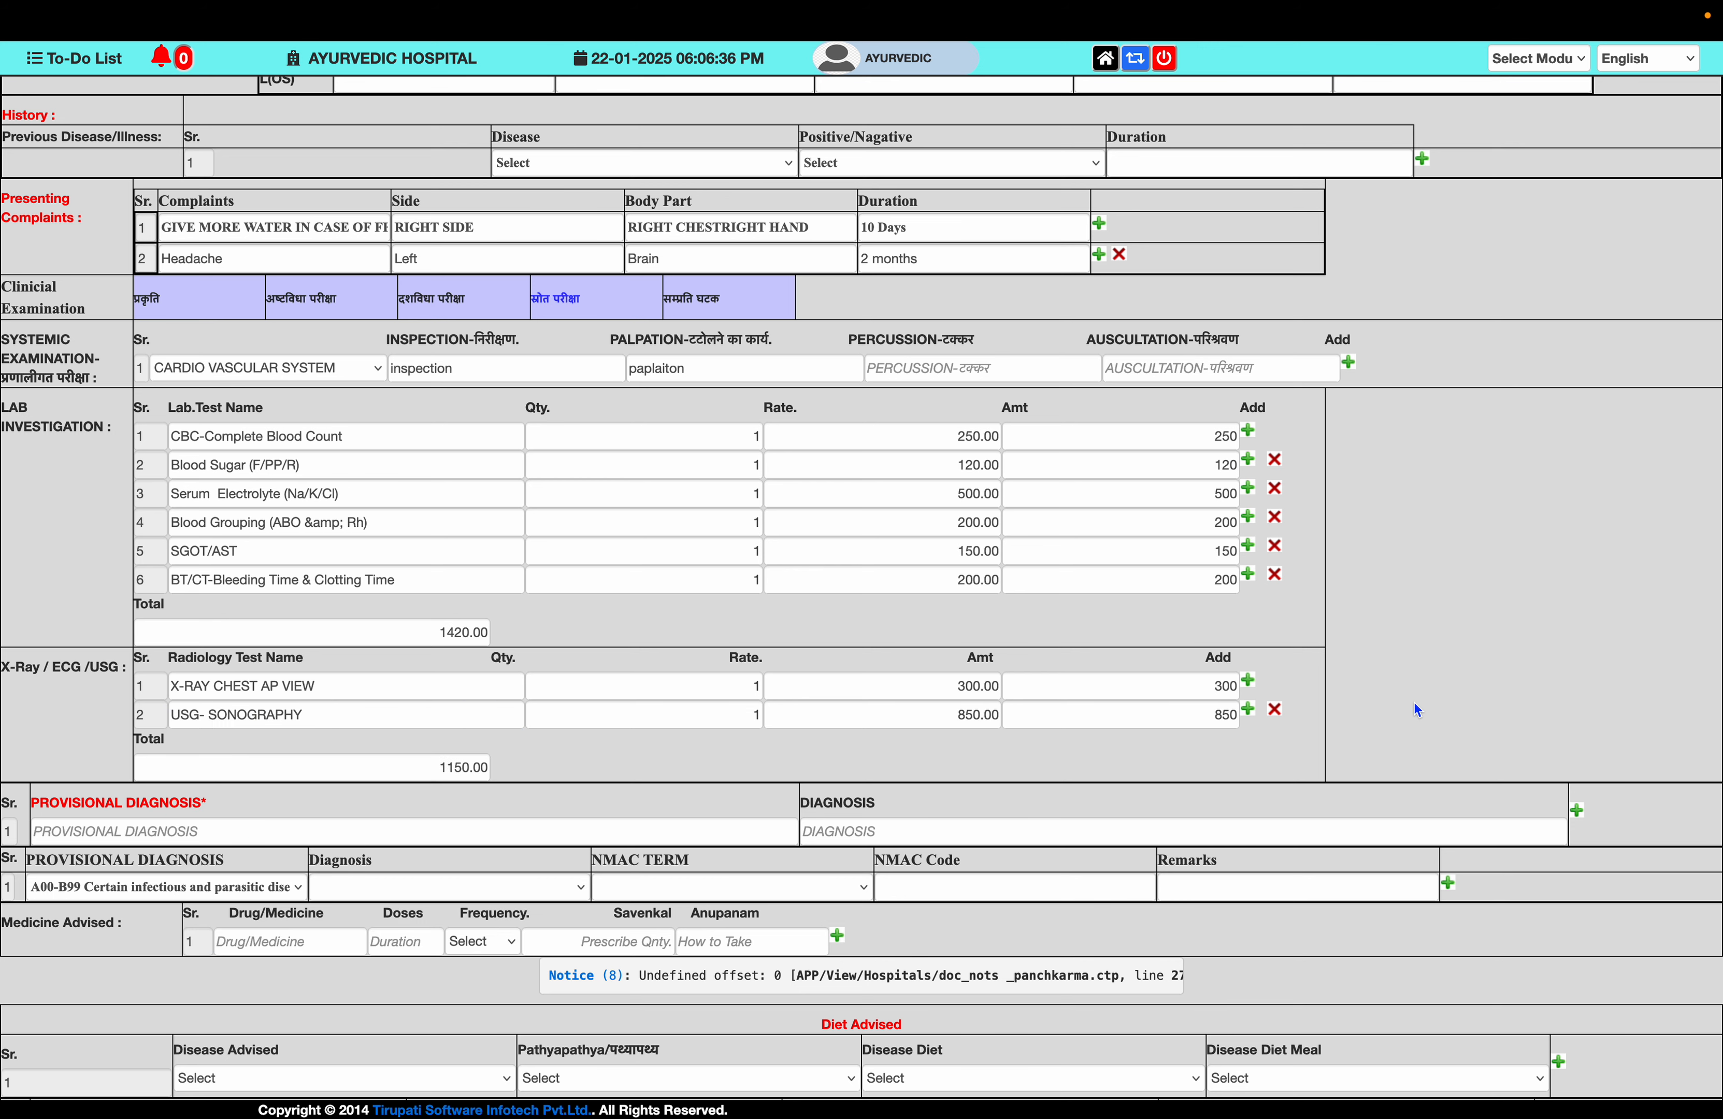
click(1248, 708)
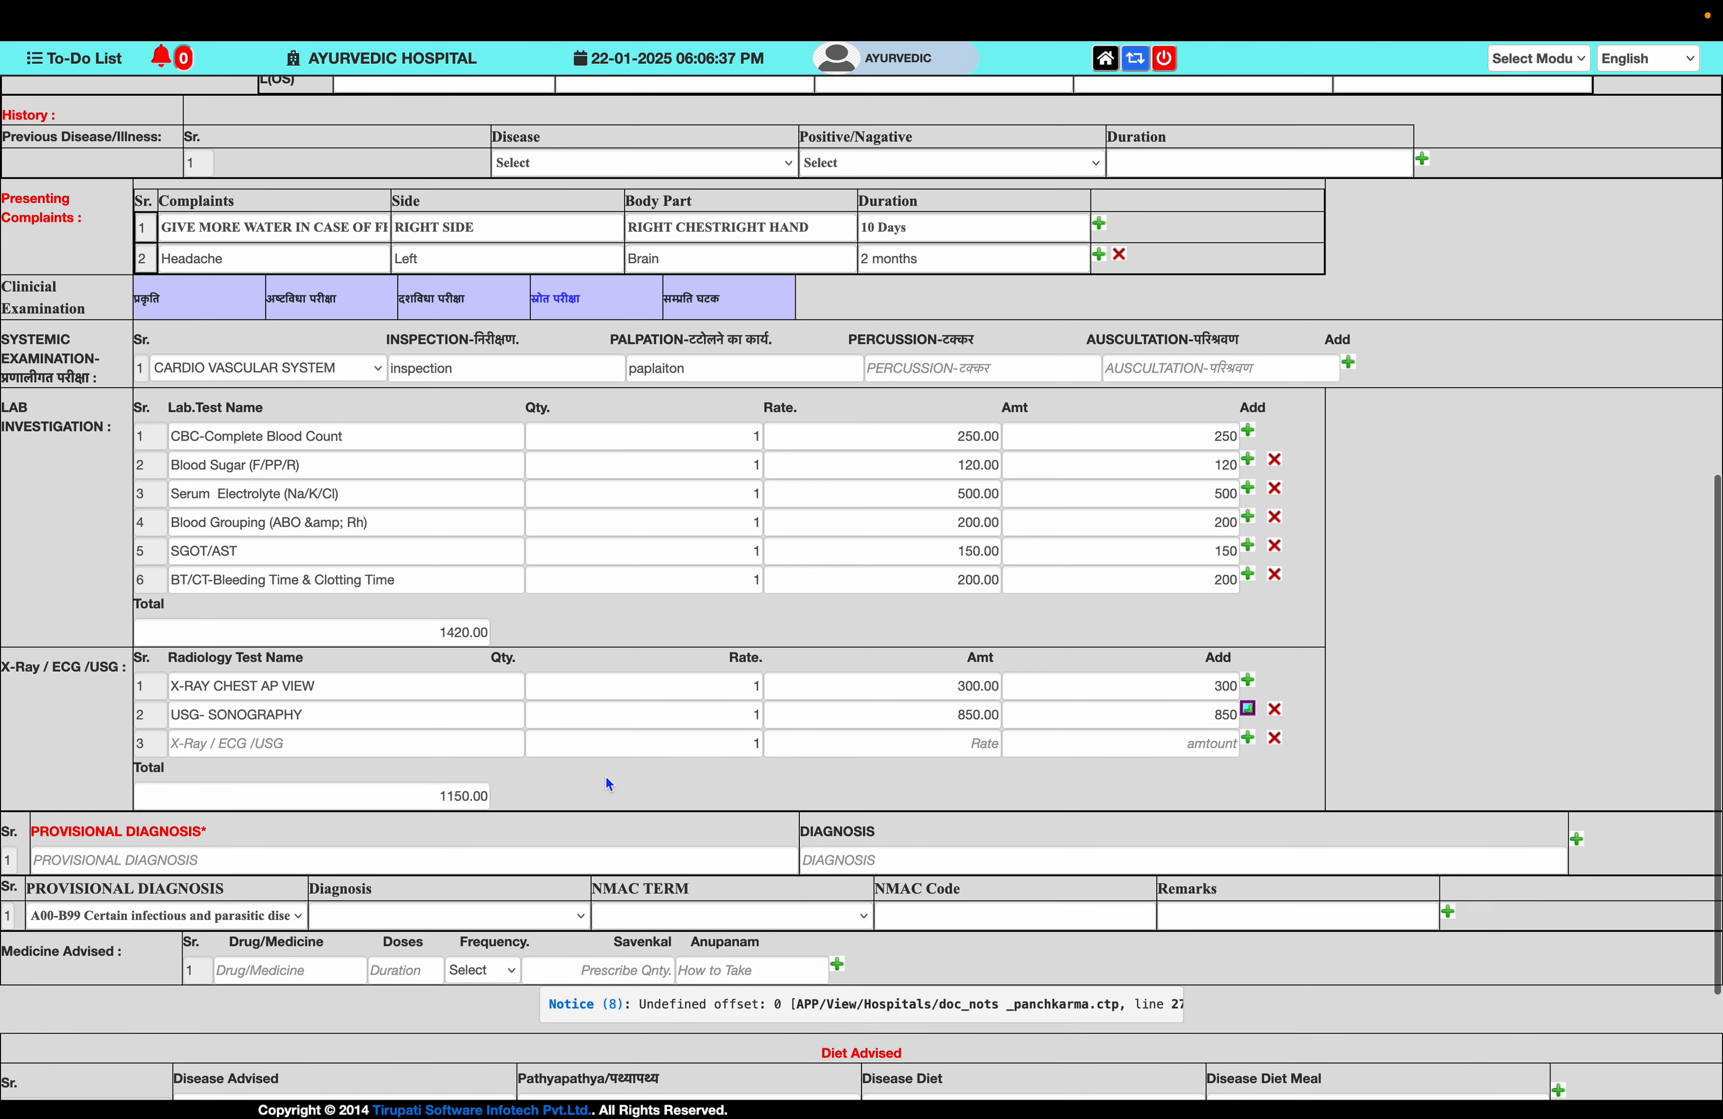
click(474, 747)
text(mri)
click(459, 824)
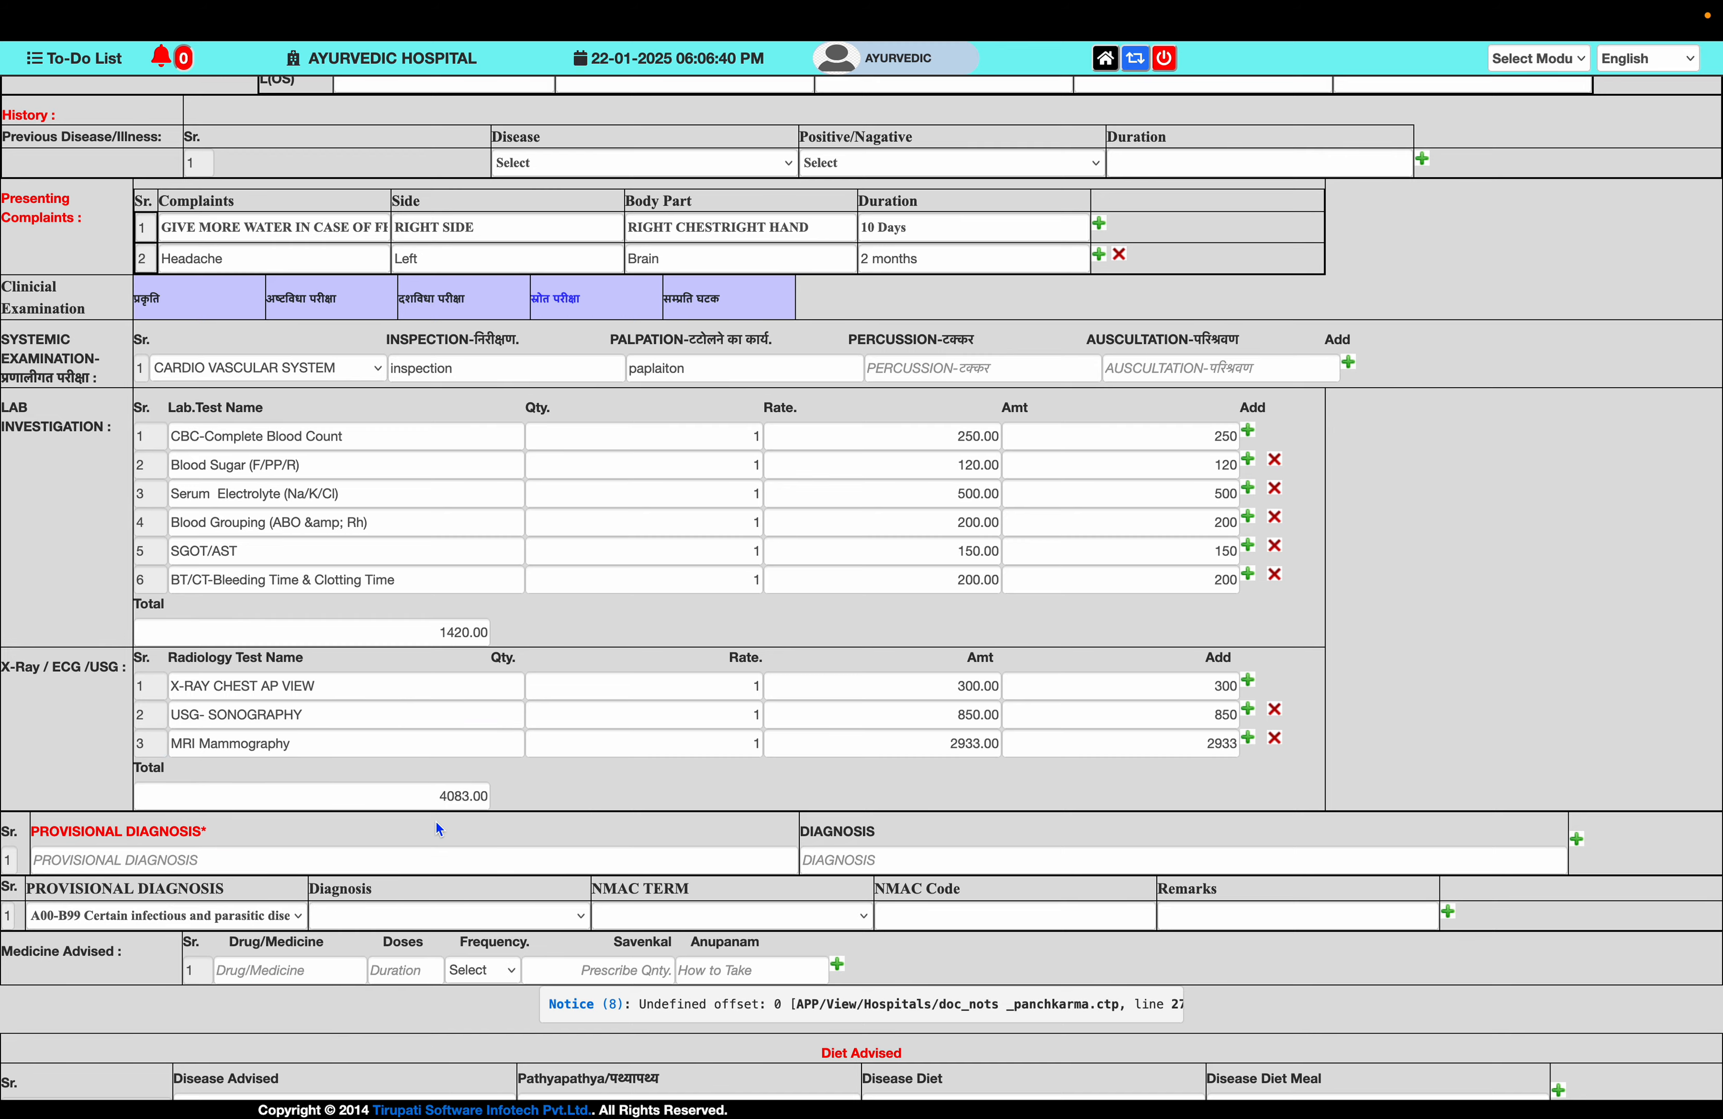
scroll(1159, 824, down, 4)
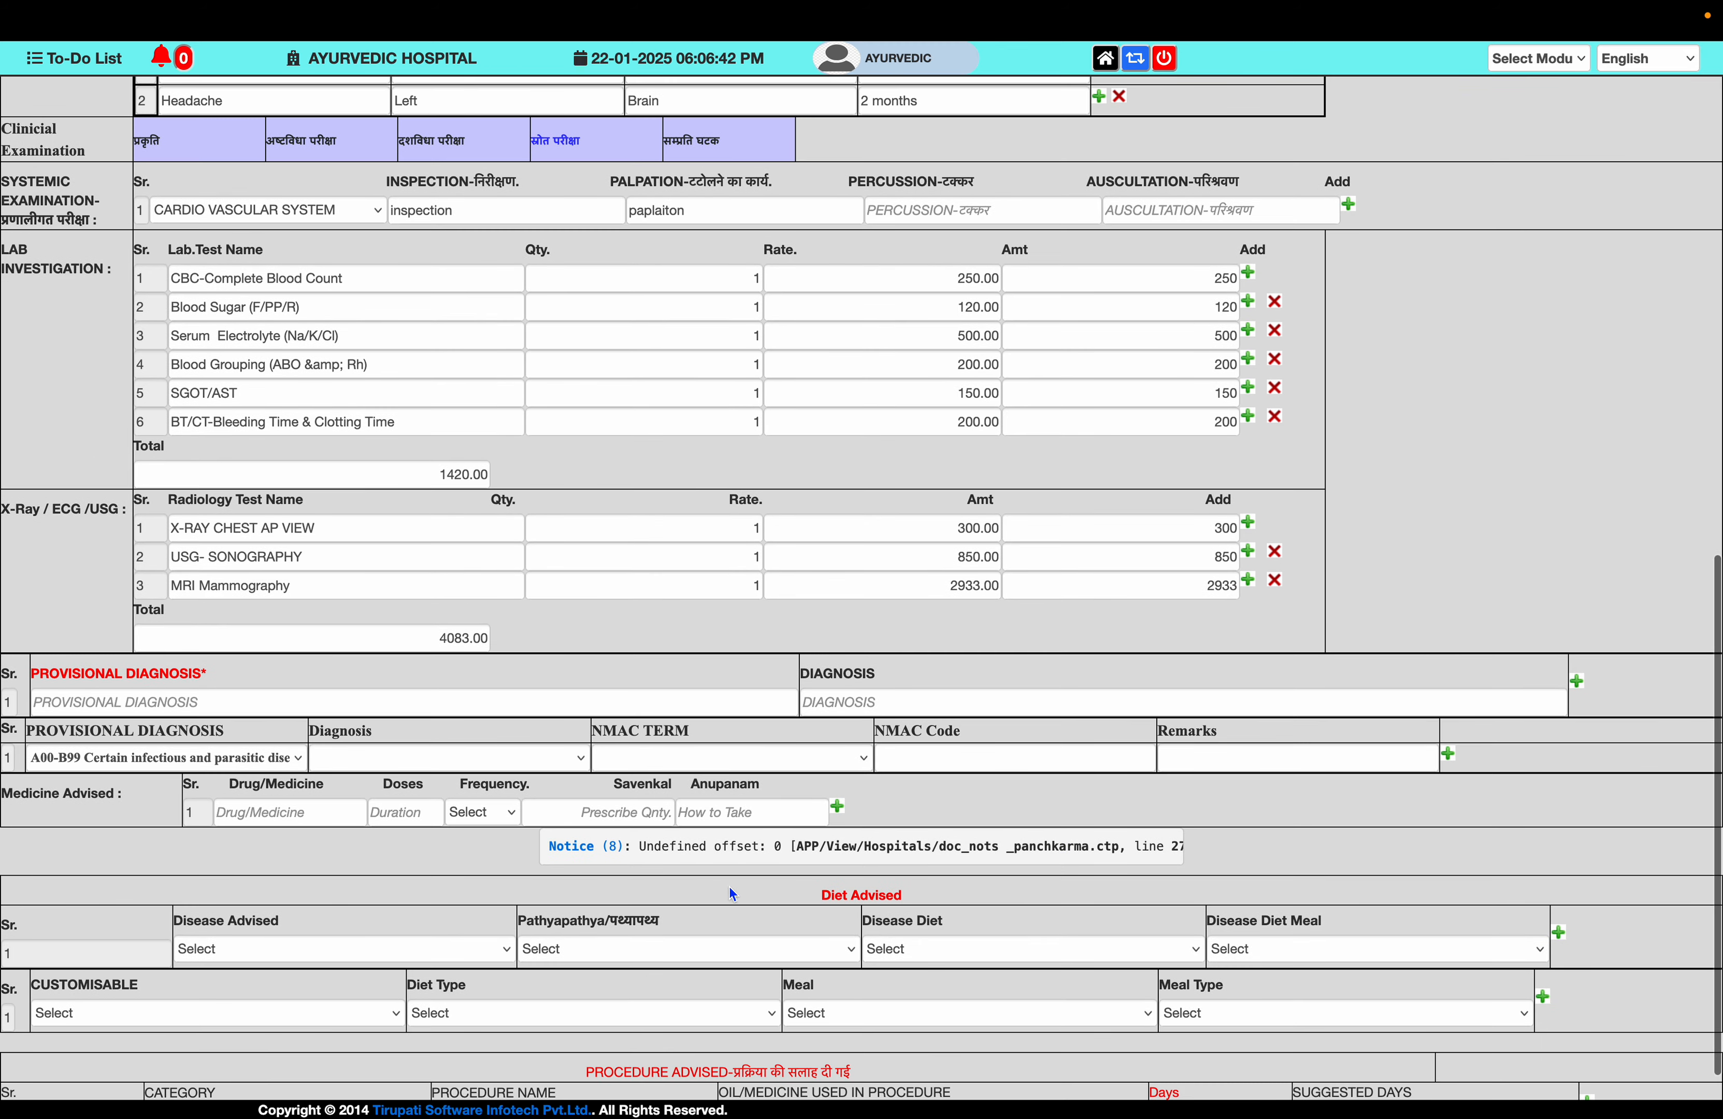
scroll(669, 797, up, 3)
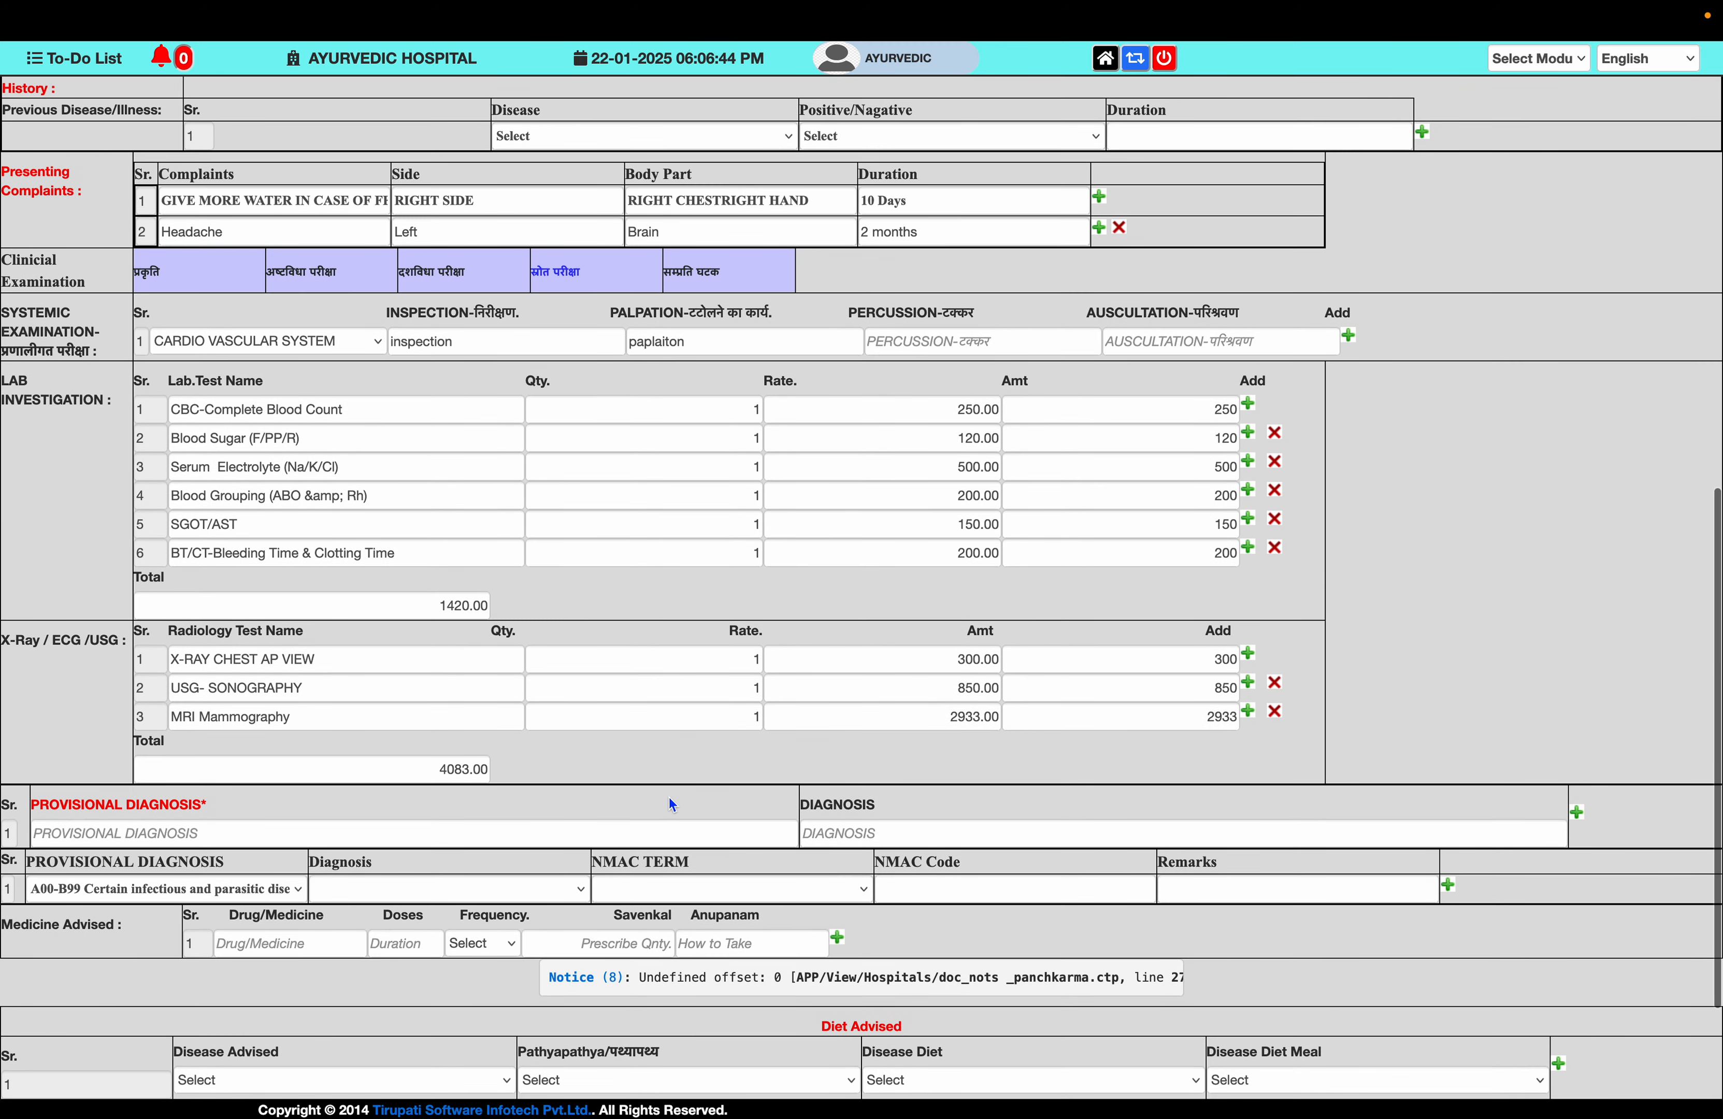
- Prescribe CALPOL TAB(15TAB) as the first medicine: dose 5, TDS, After Meal
click(314, 943)
text(cal)
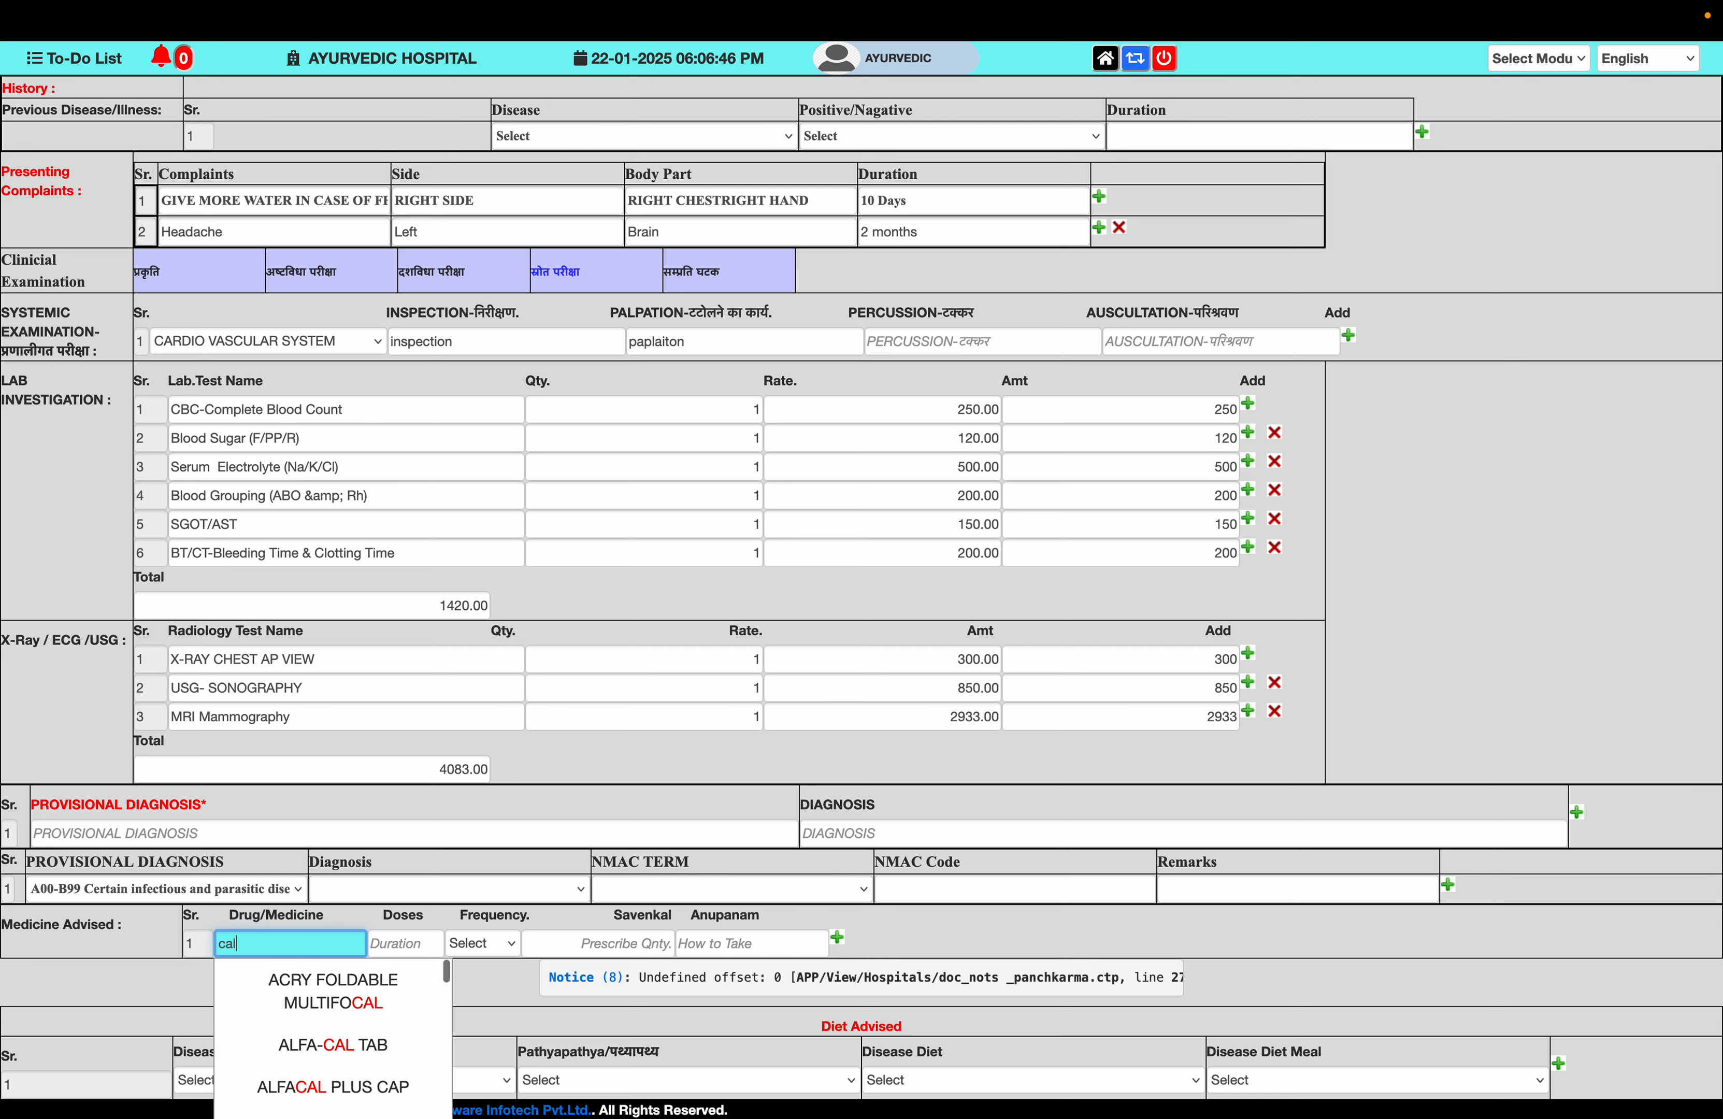
text(pol)
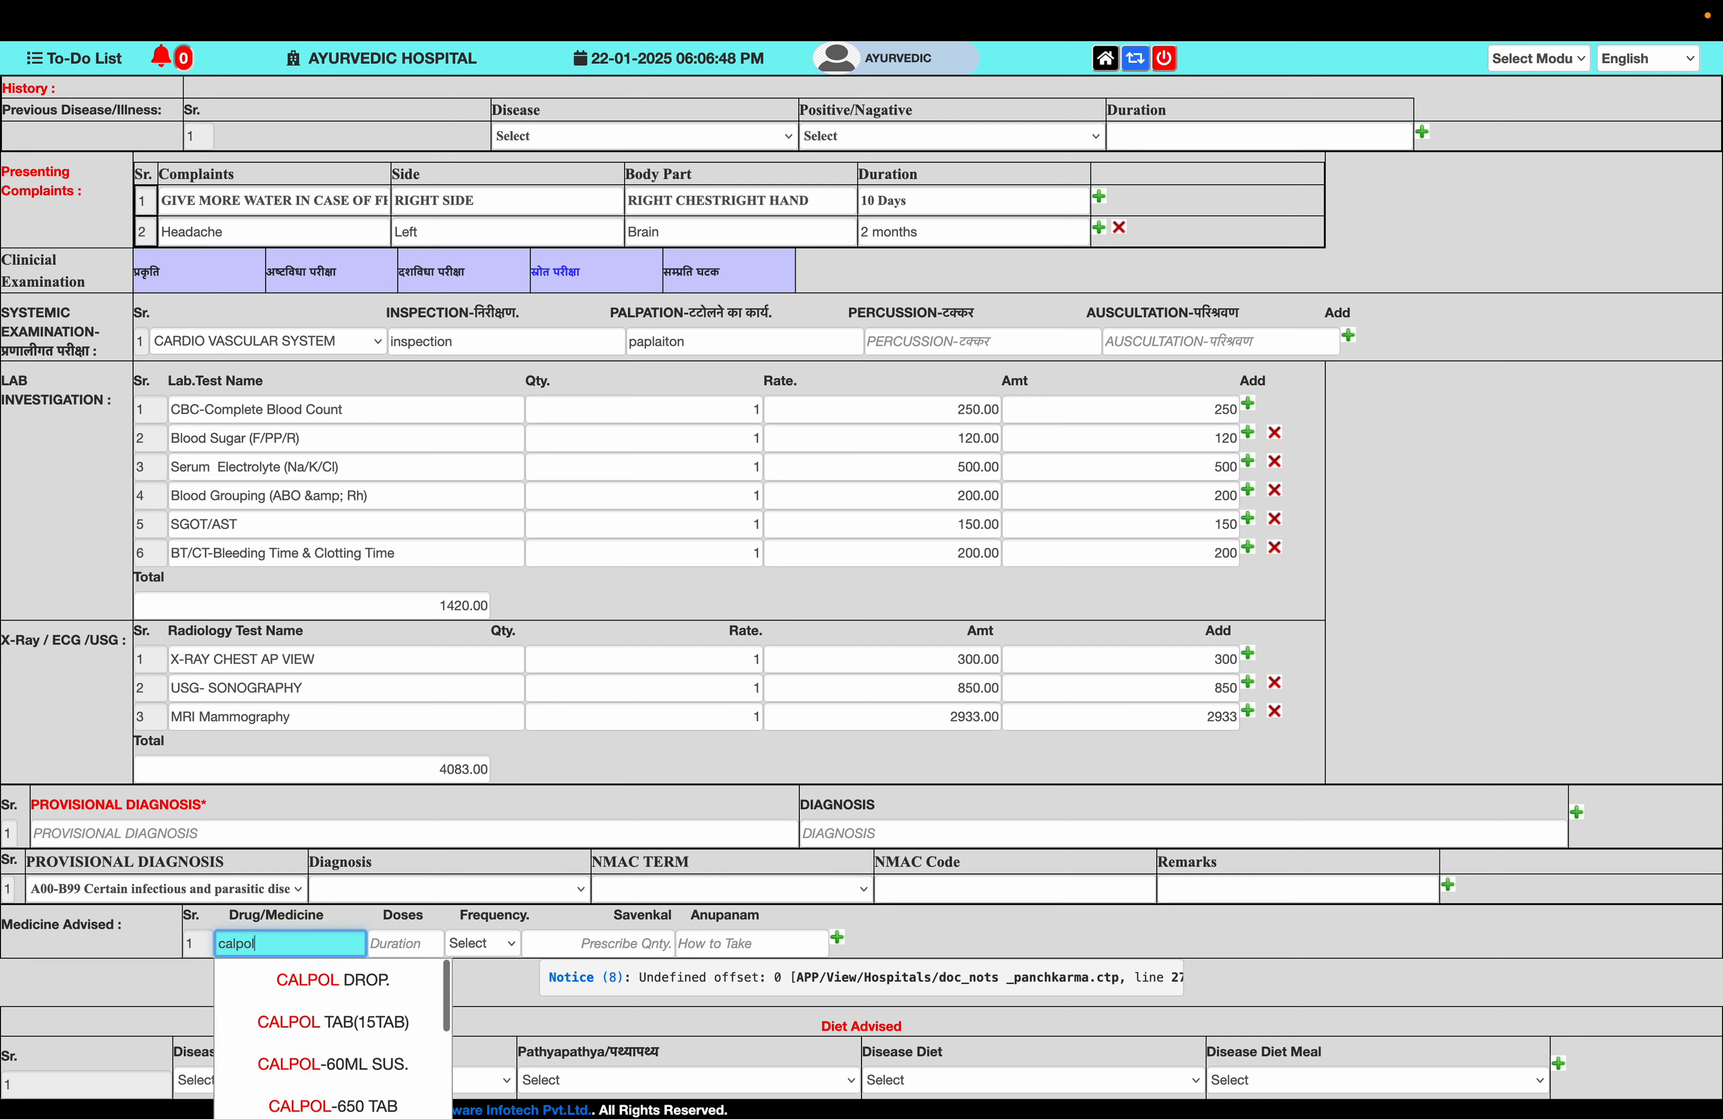
click(312, 1046)
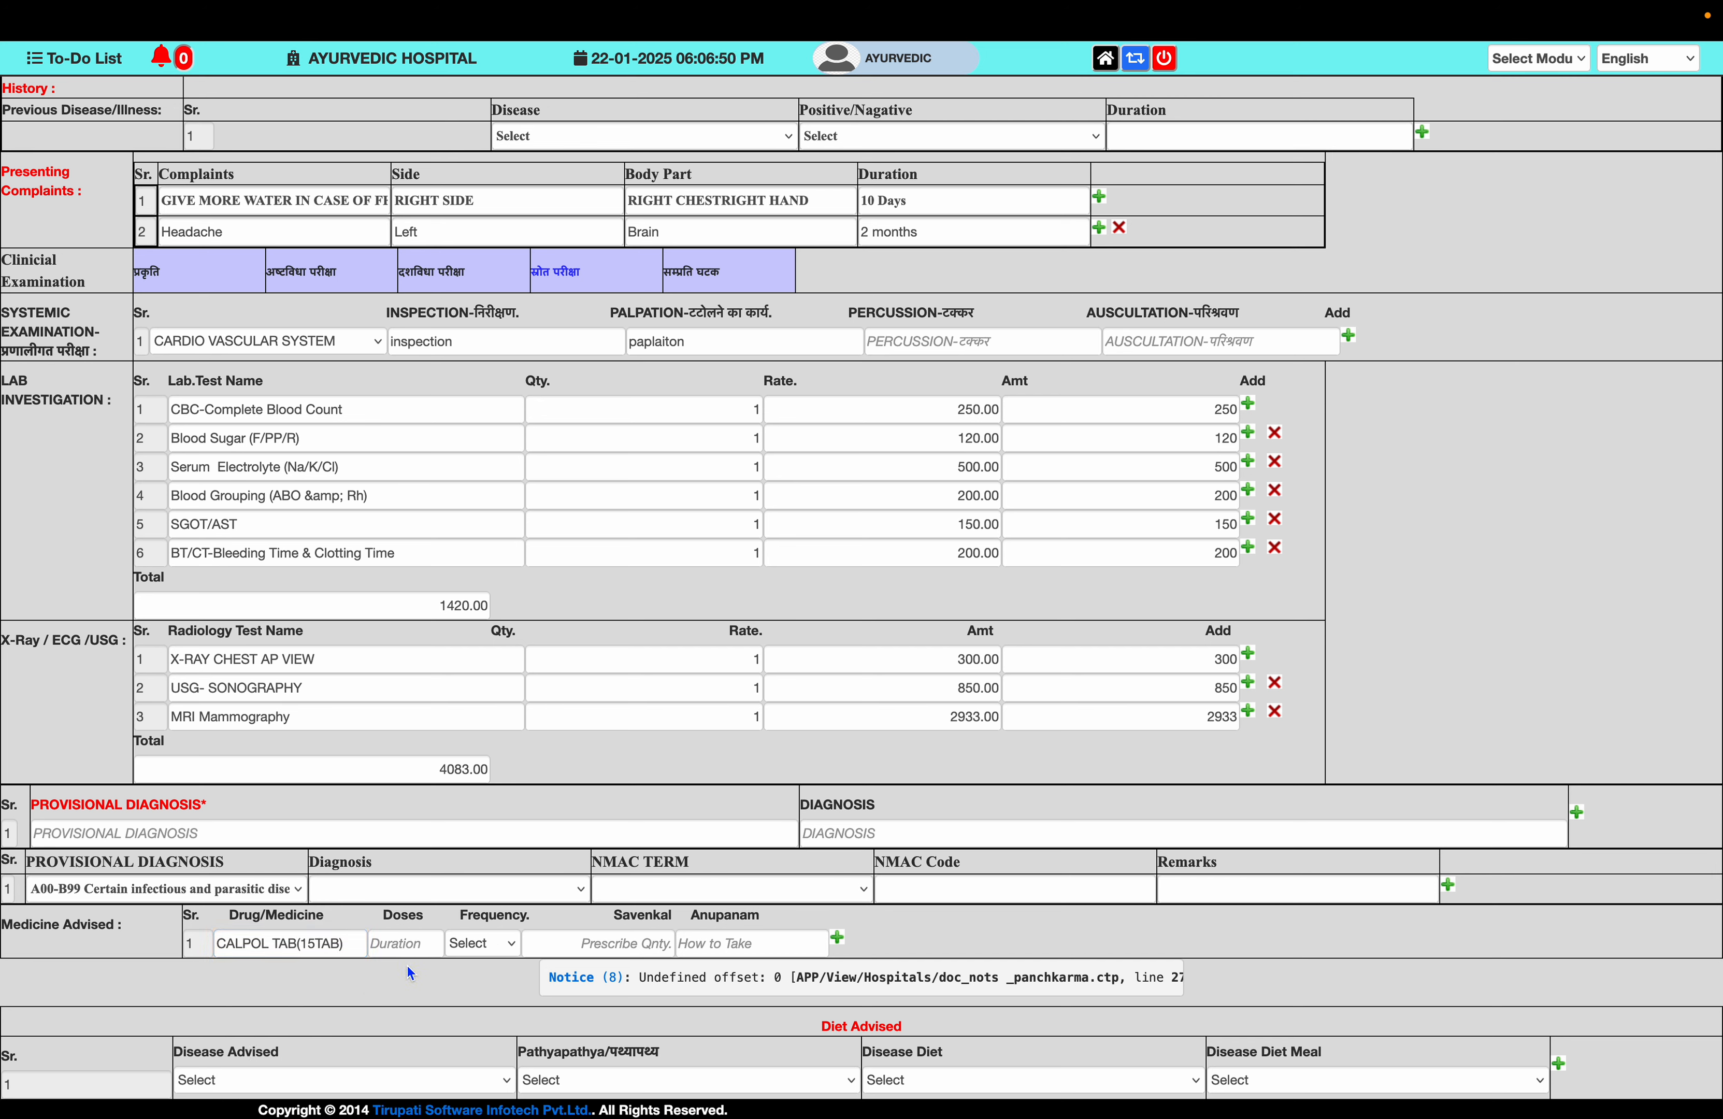
click(398, 943)
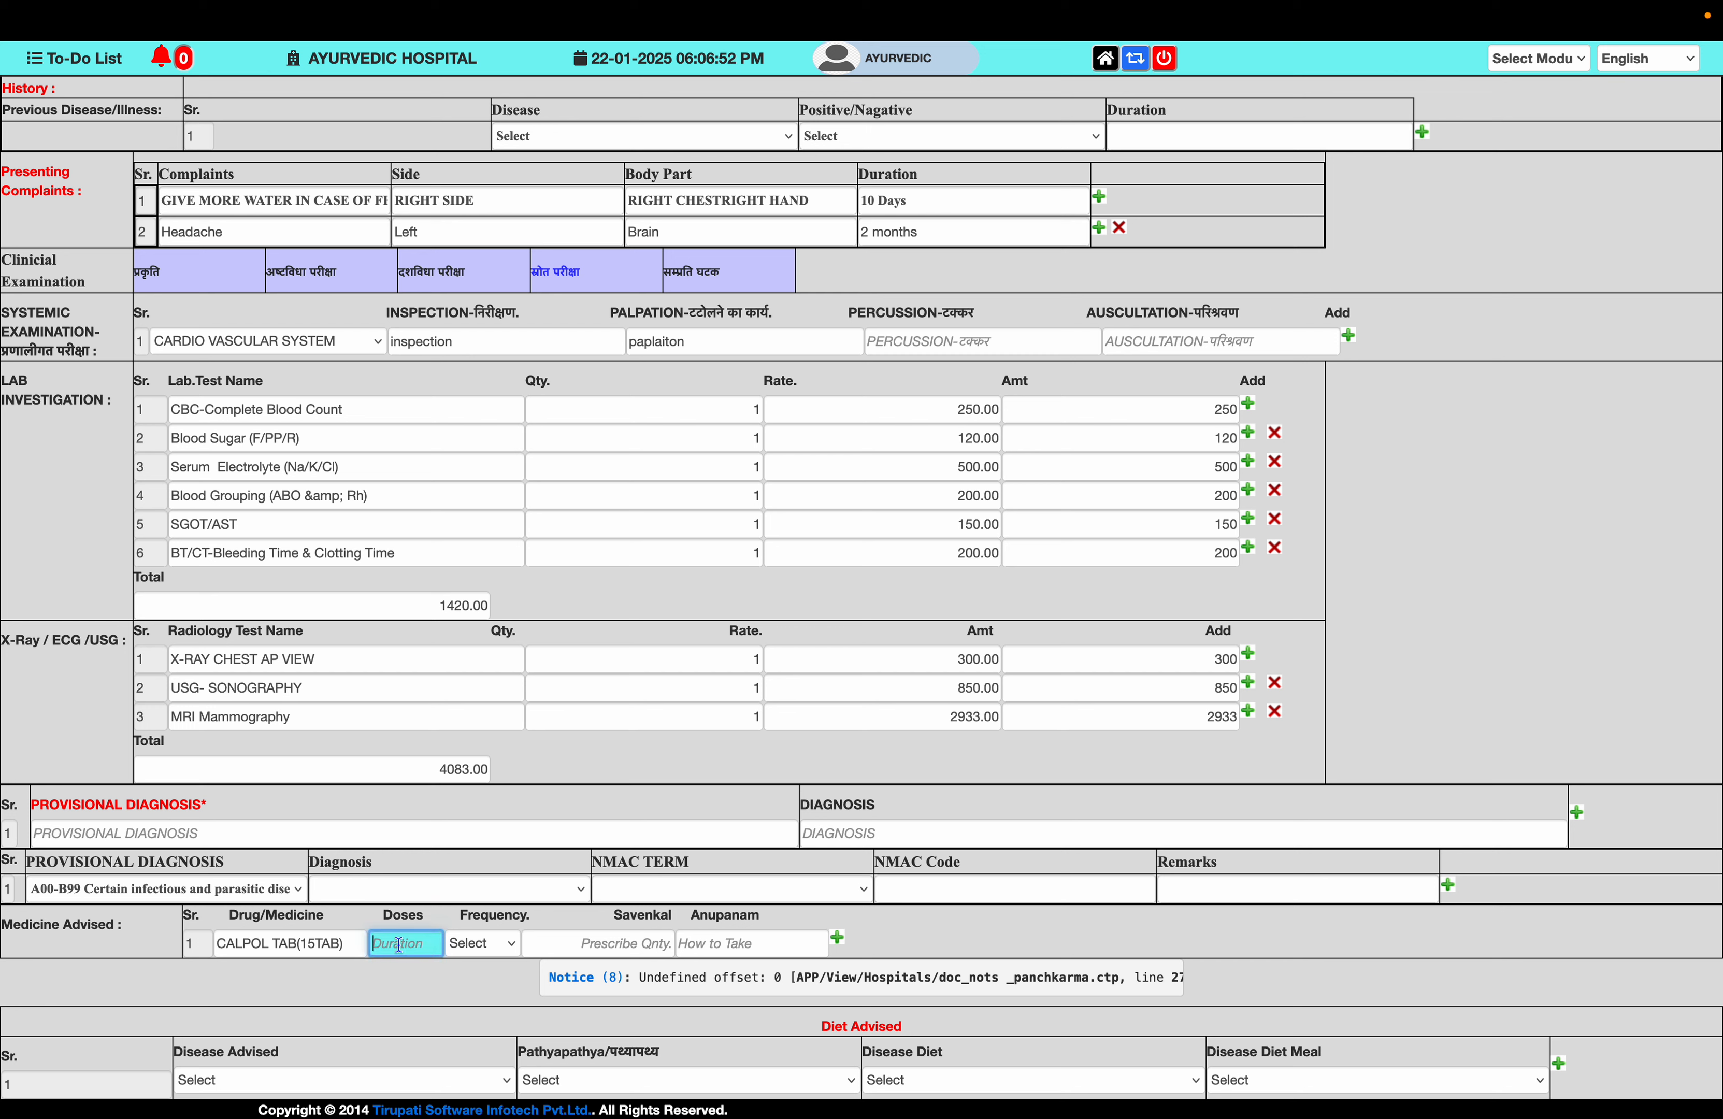
text(5)
key(Tab)
key(t)
key(Tab)
key(Tab)
text(AFTER MEAL)
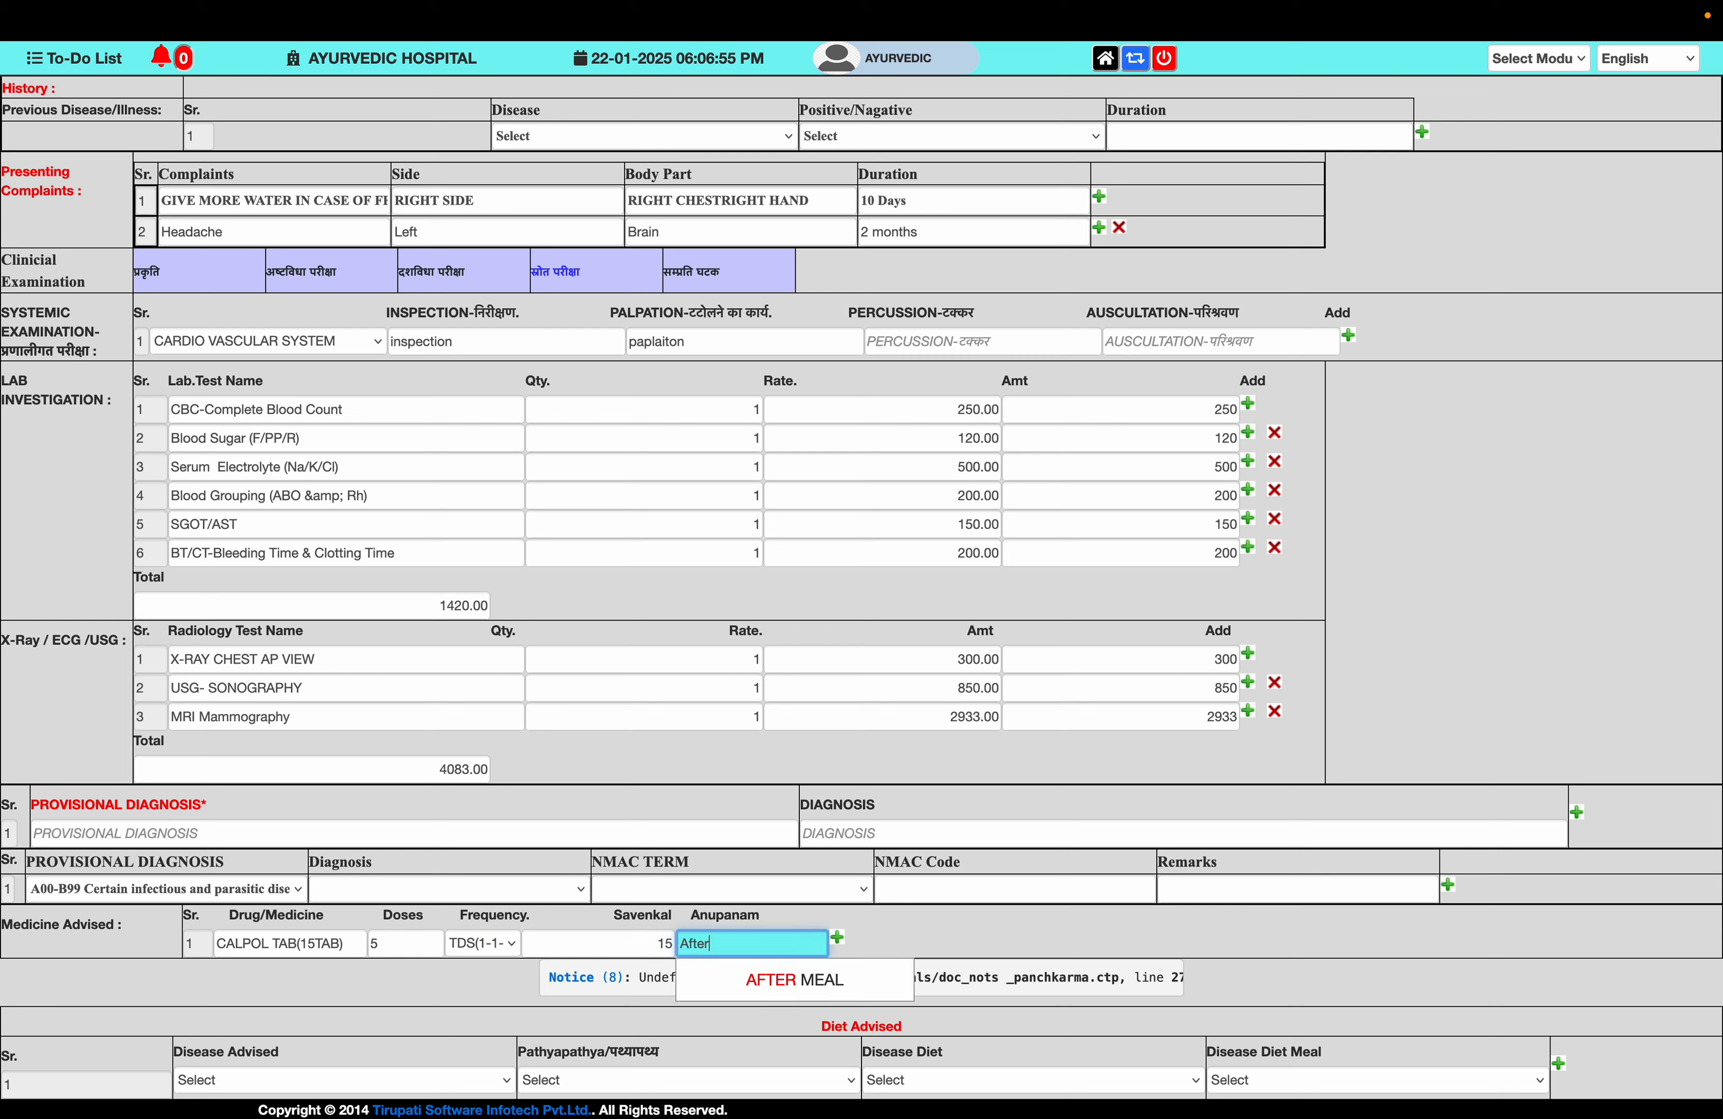
- Add RABTEC DSR 500 as a second medicine: dose 5, BDS, Before Meal
key(Tab)
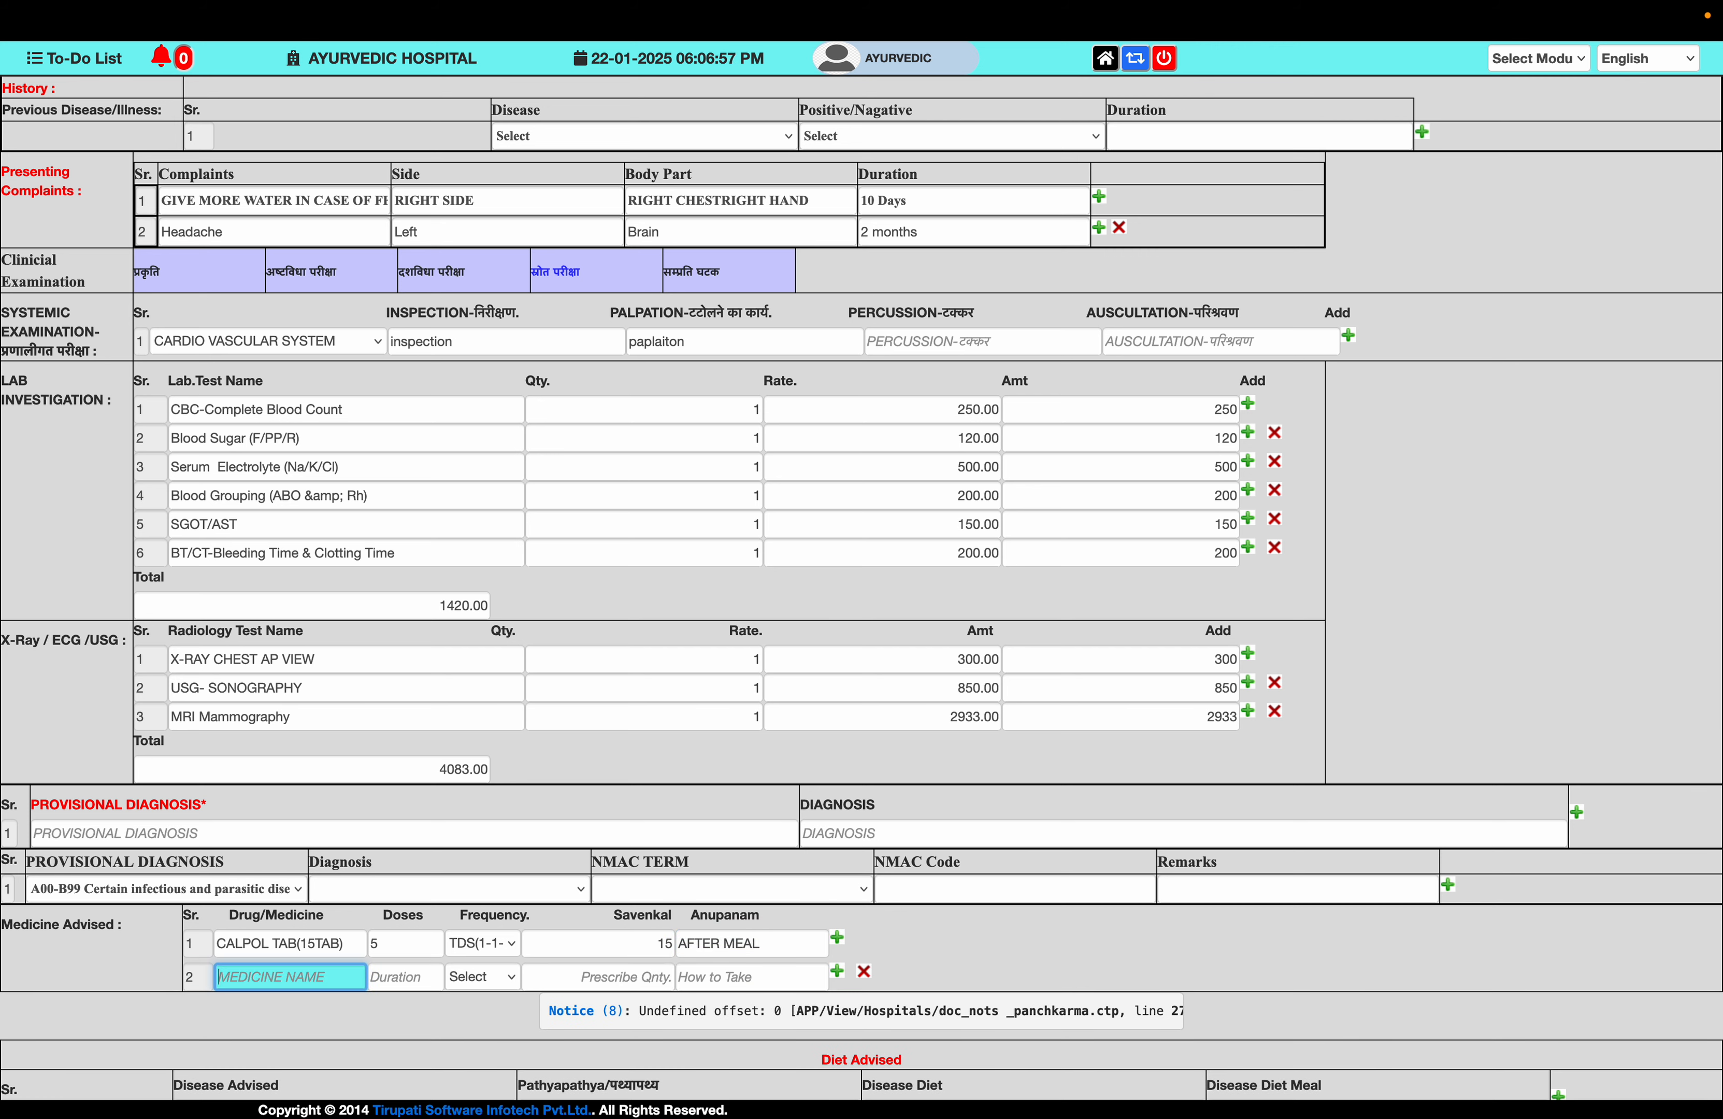
text(ra)
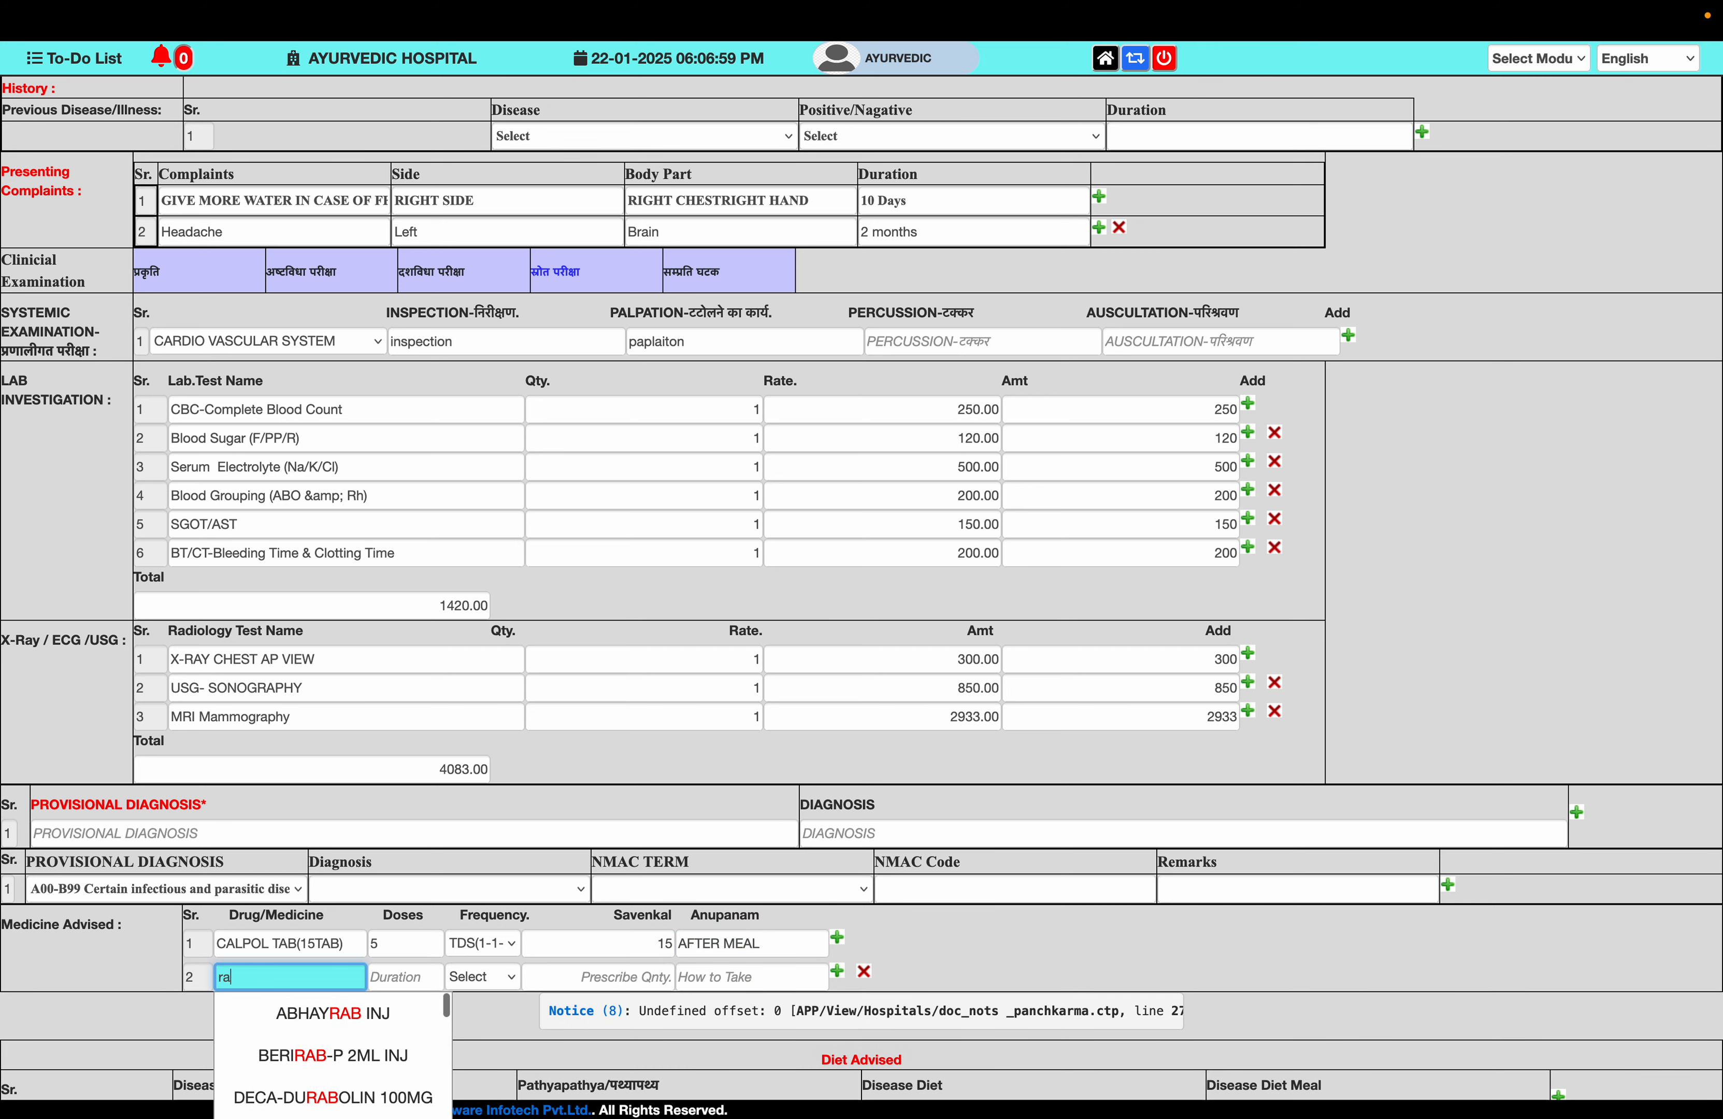
key(Down)
key(Down)
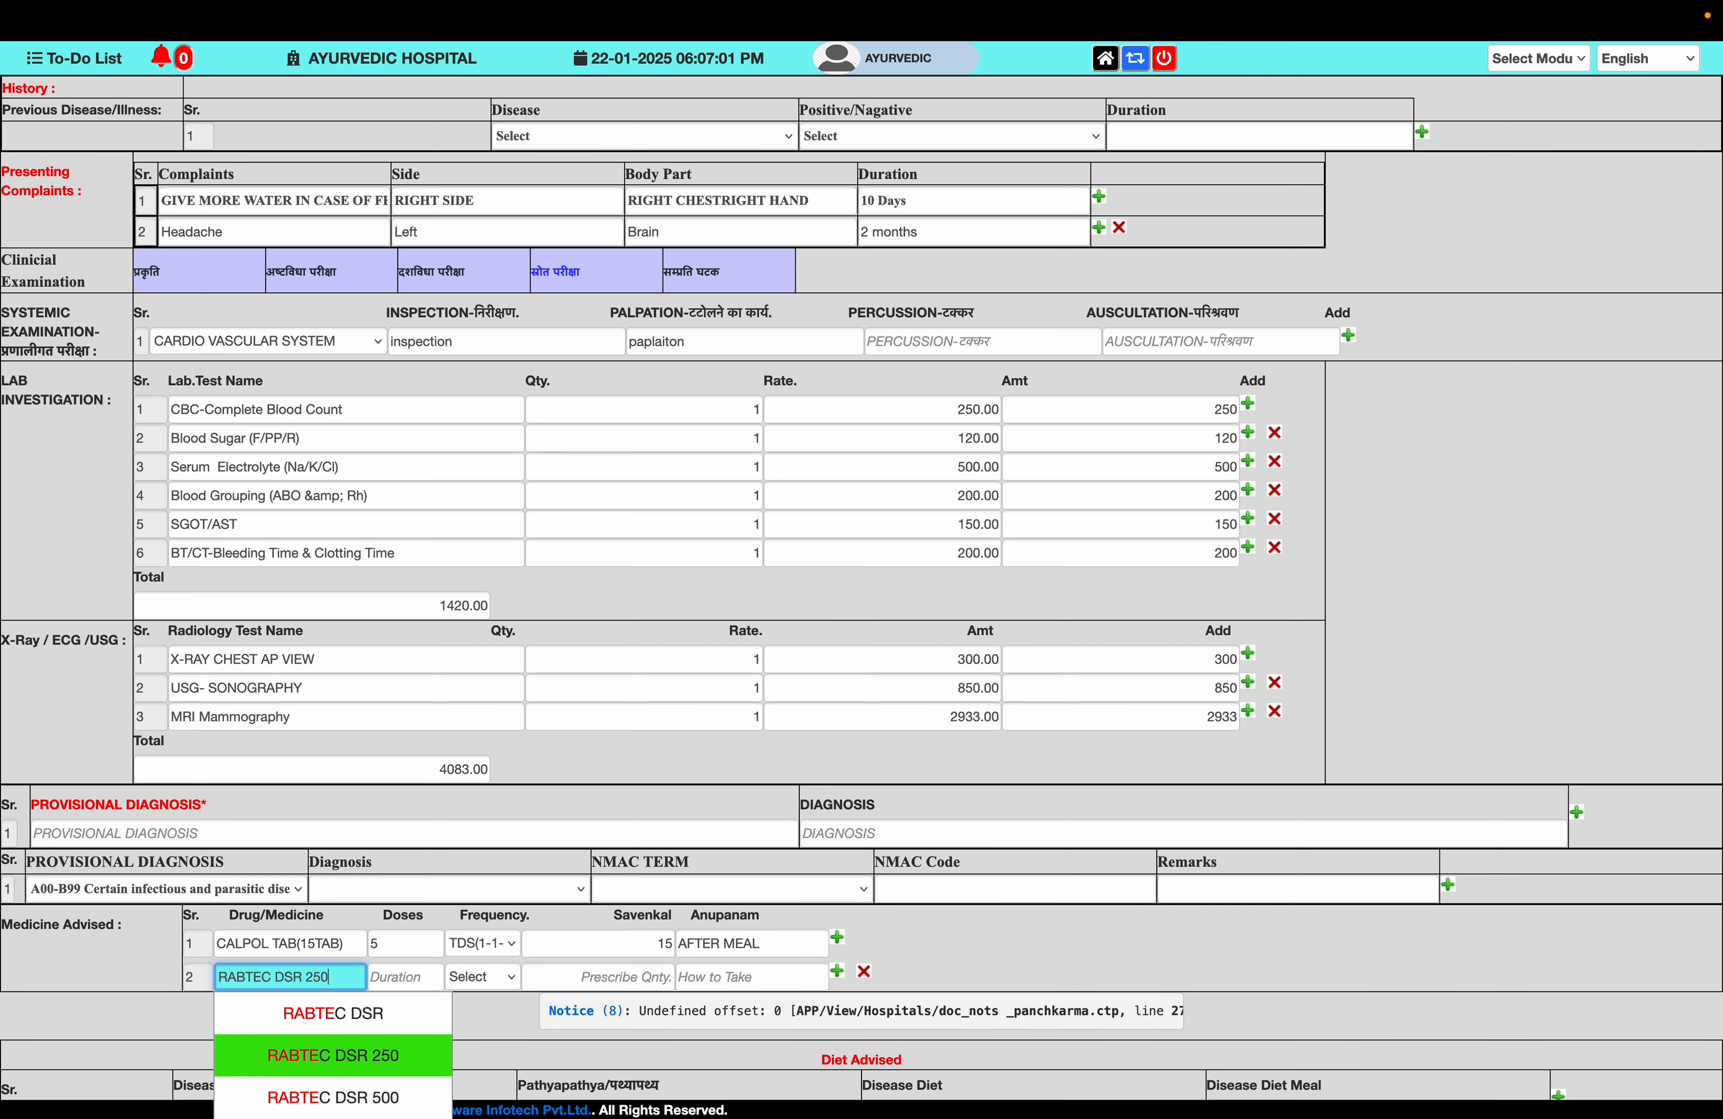
scroll(377, 988, down, 4)
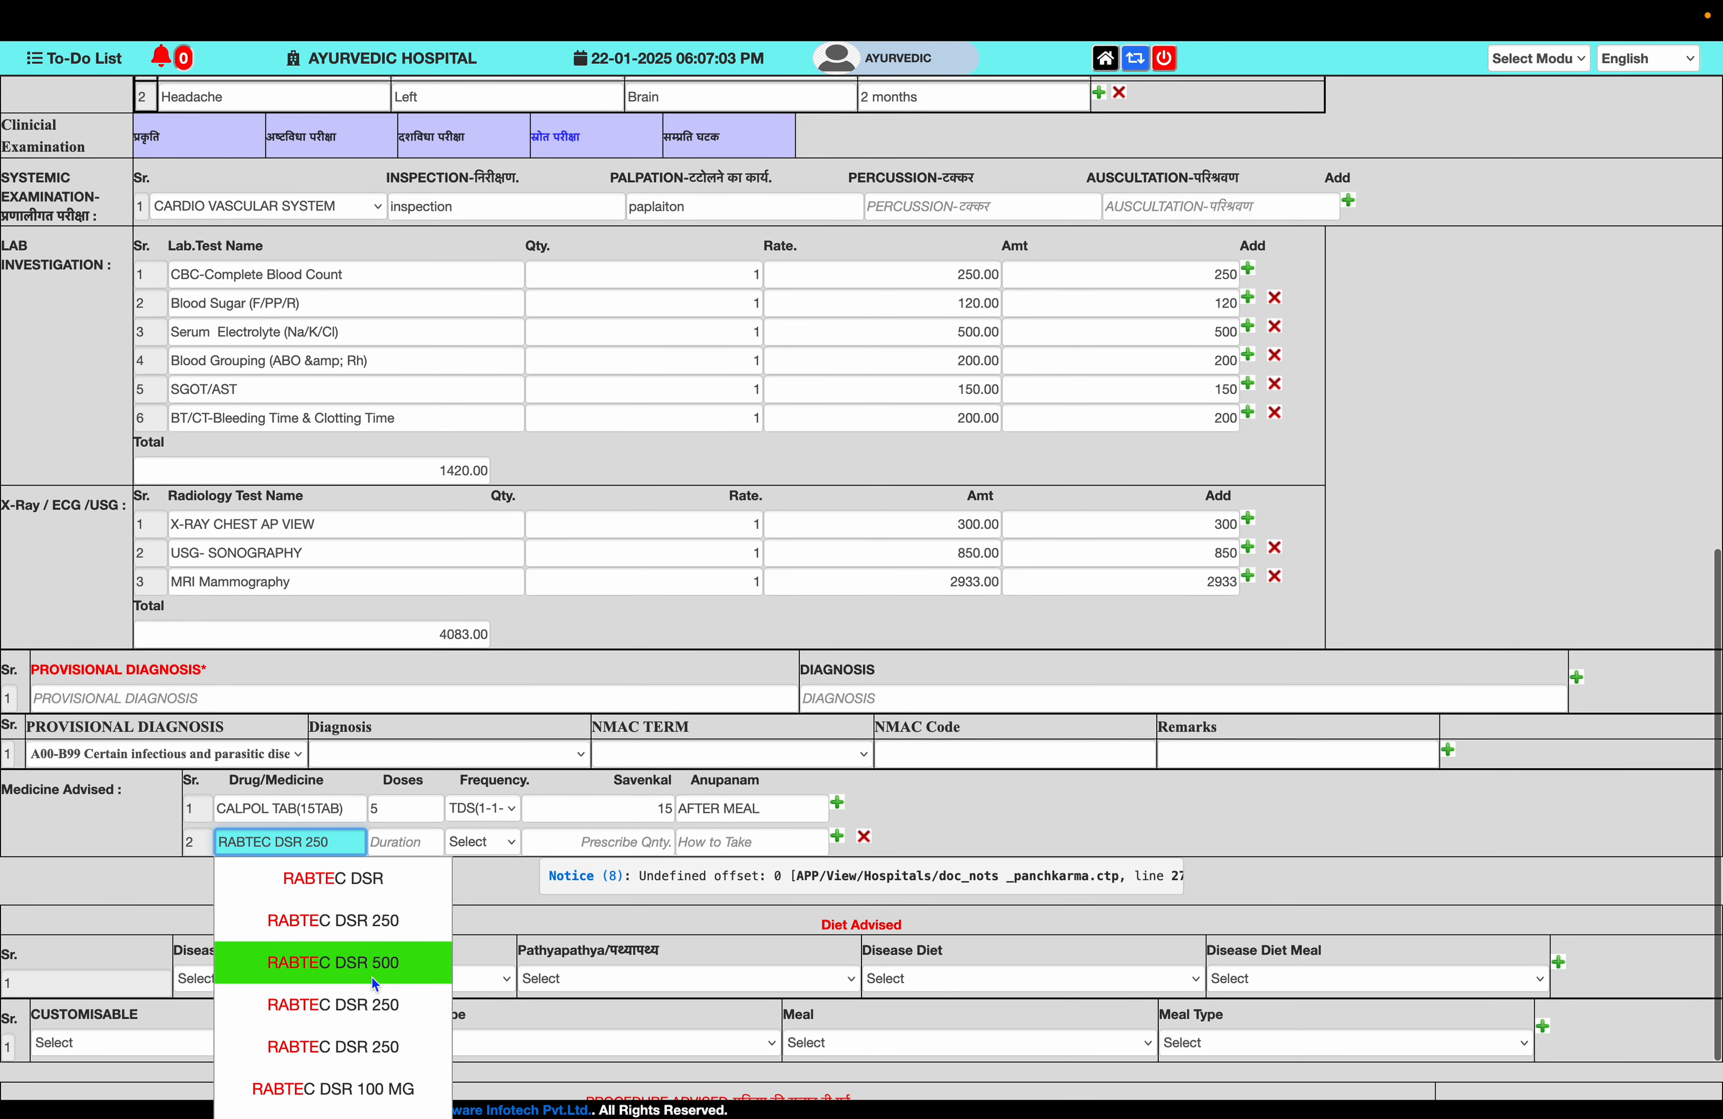
click(392, 969)
click(403, 841)
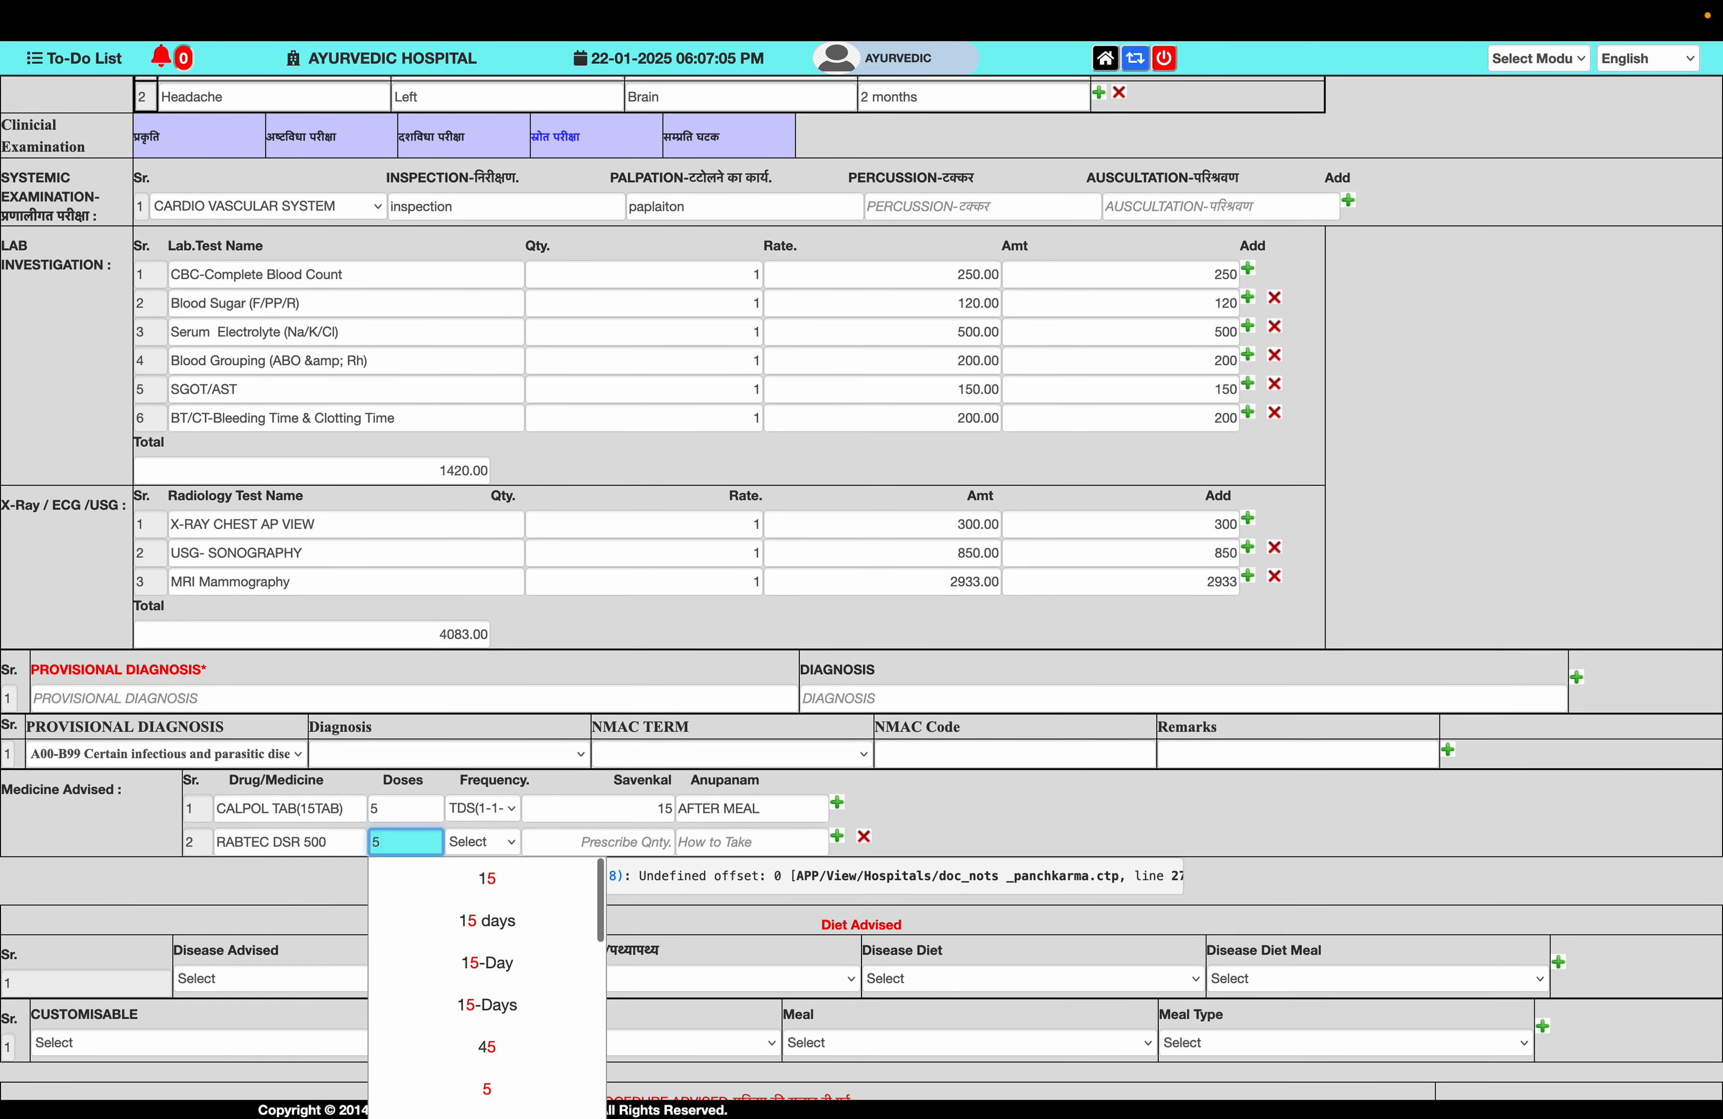
text(5)
key(Tab)
key(b)
key(Tab)
key(Tab)
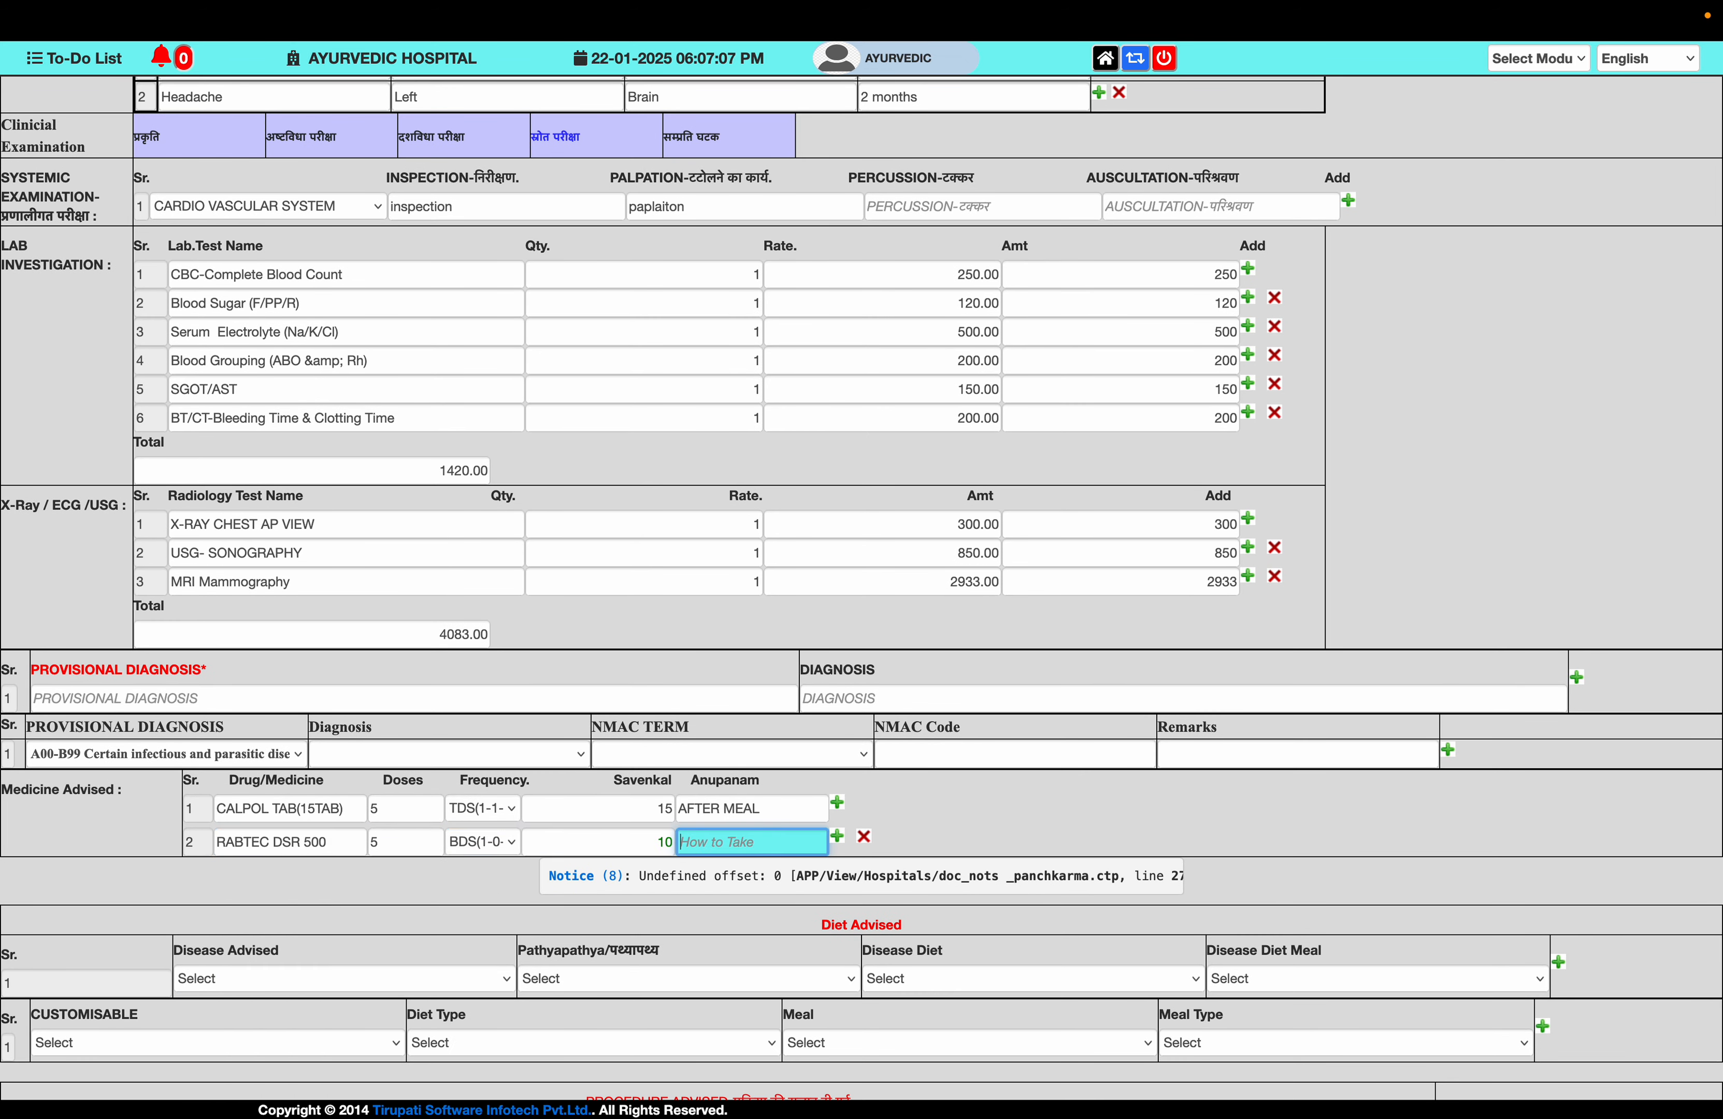
text(Be)
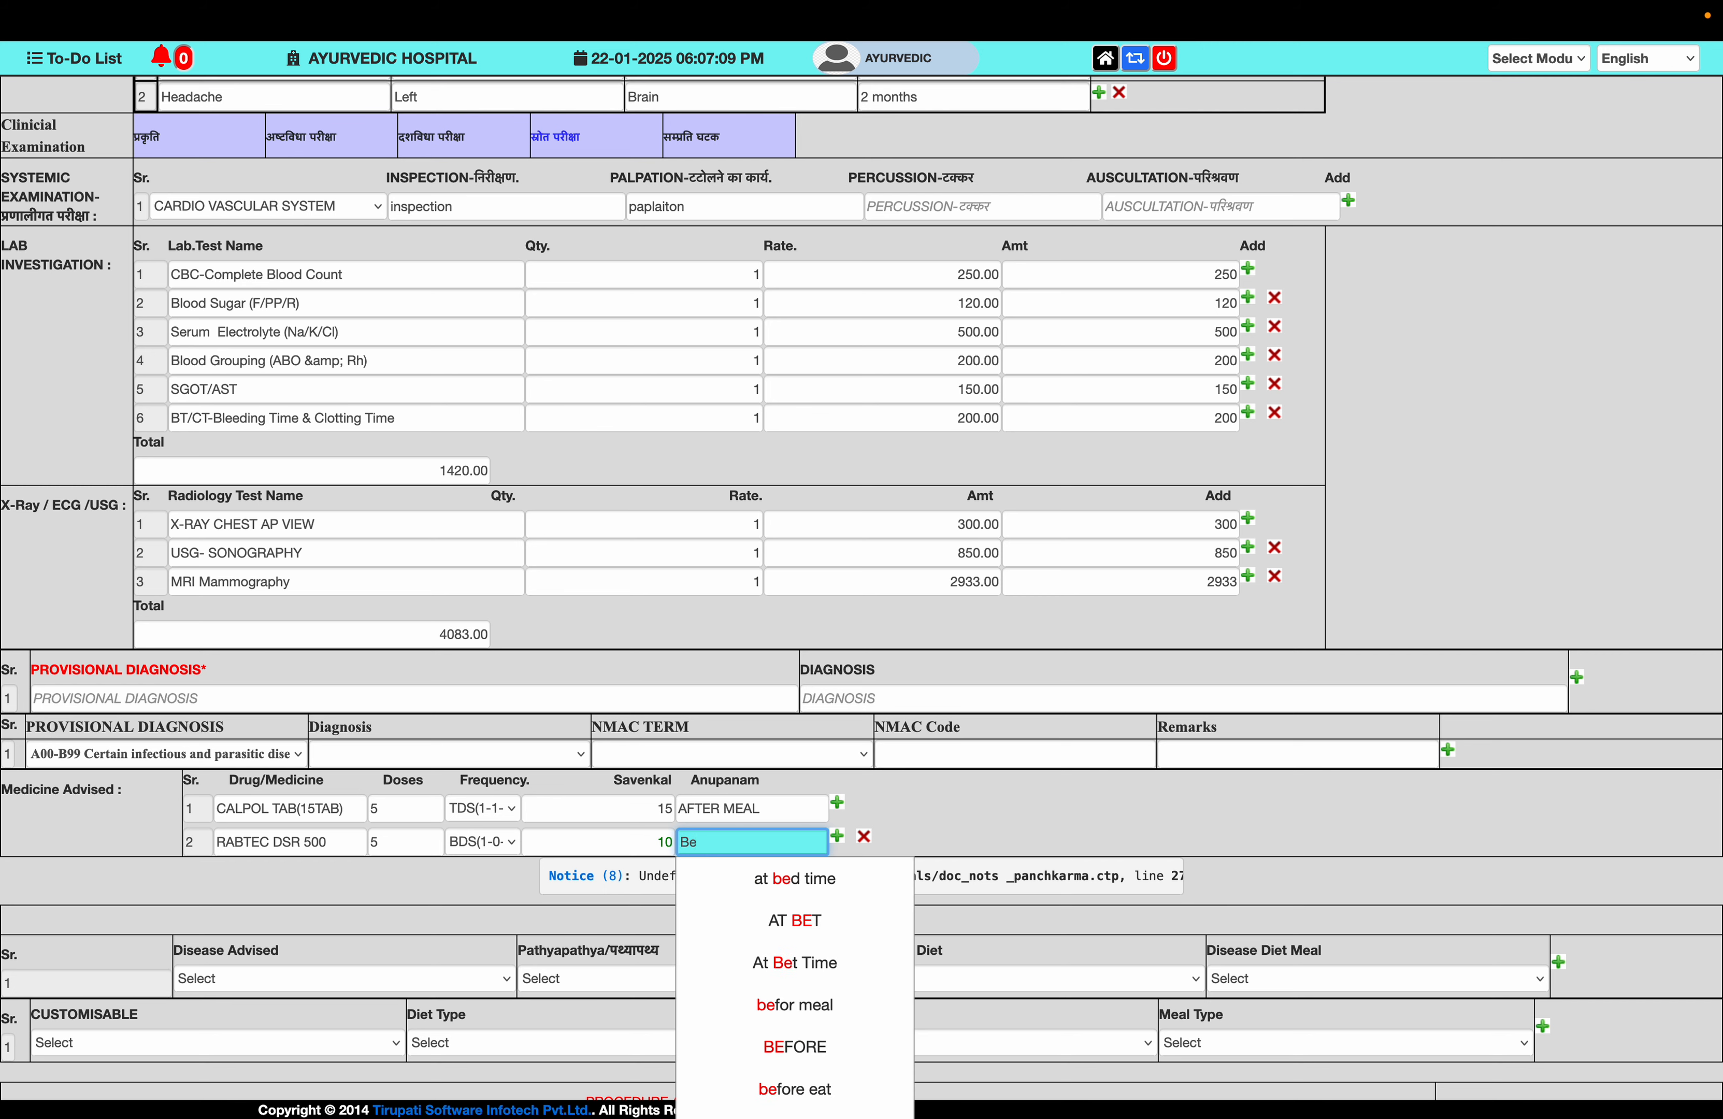
text(fore meal)
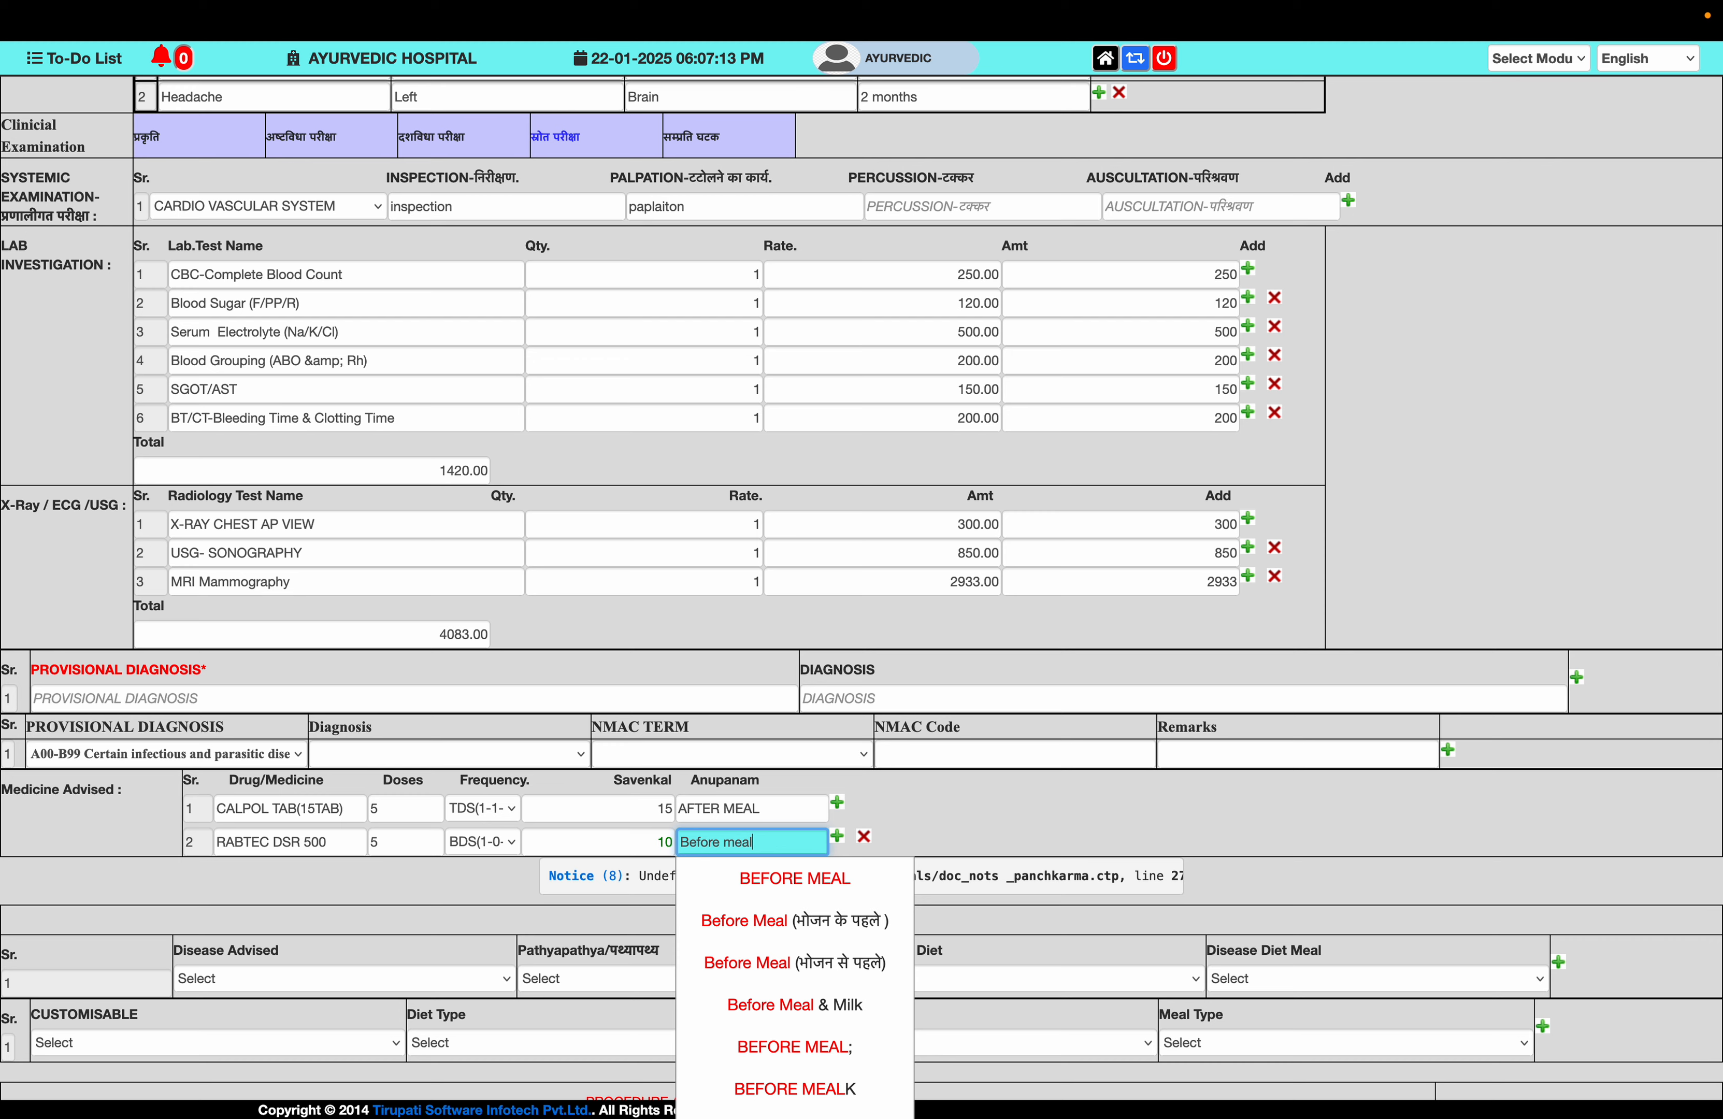
click(718, 913)
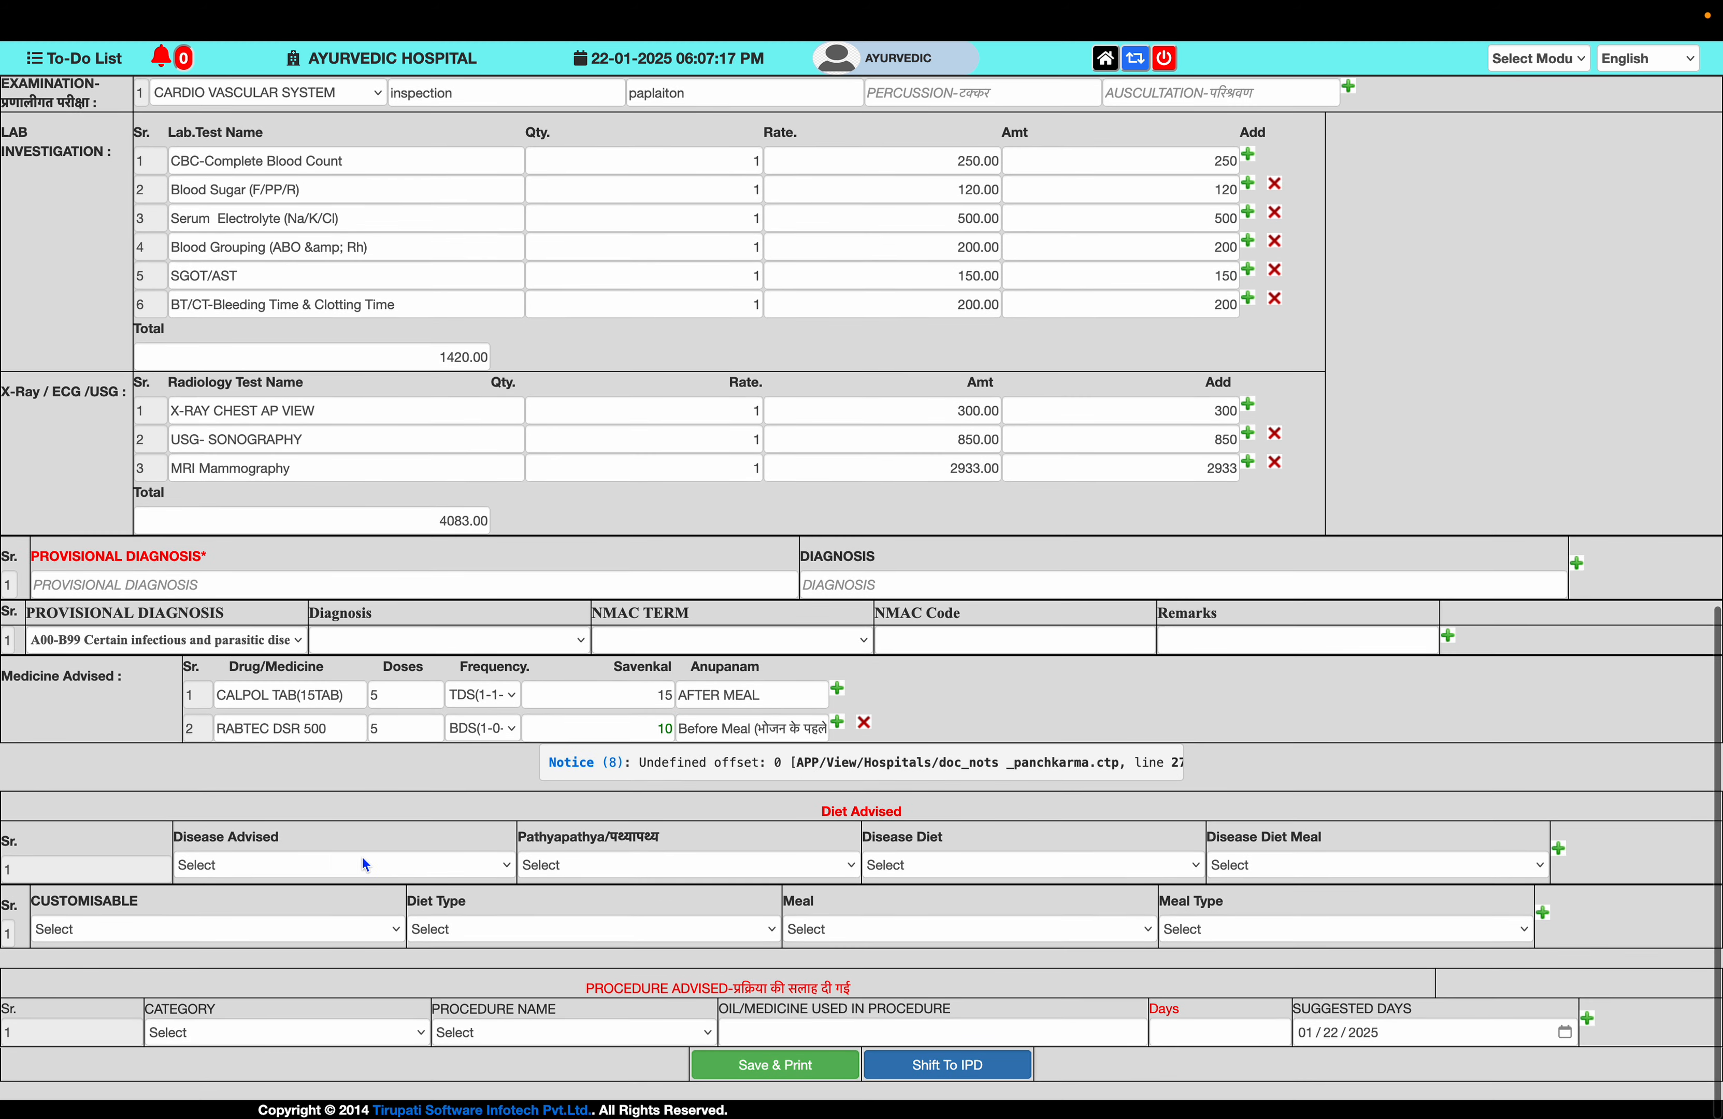
- Set disease diet advice to Sthaulya (Obesity), Pathya (Do's), Cereals, bajara
click(333, 866)
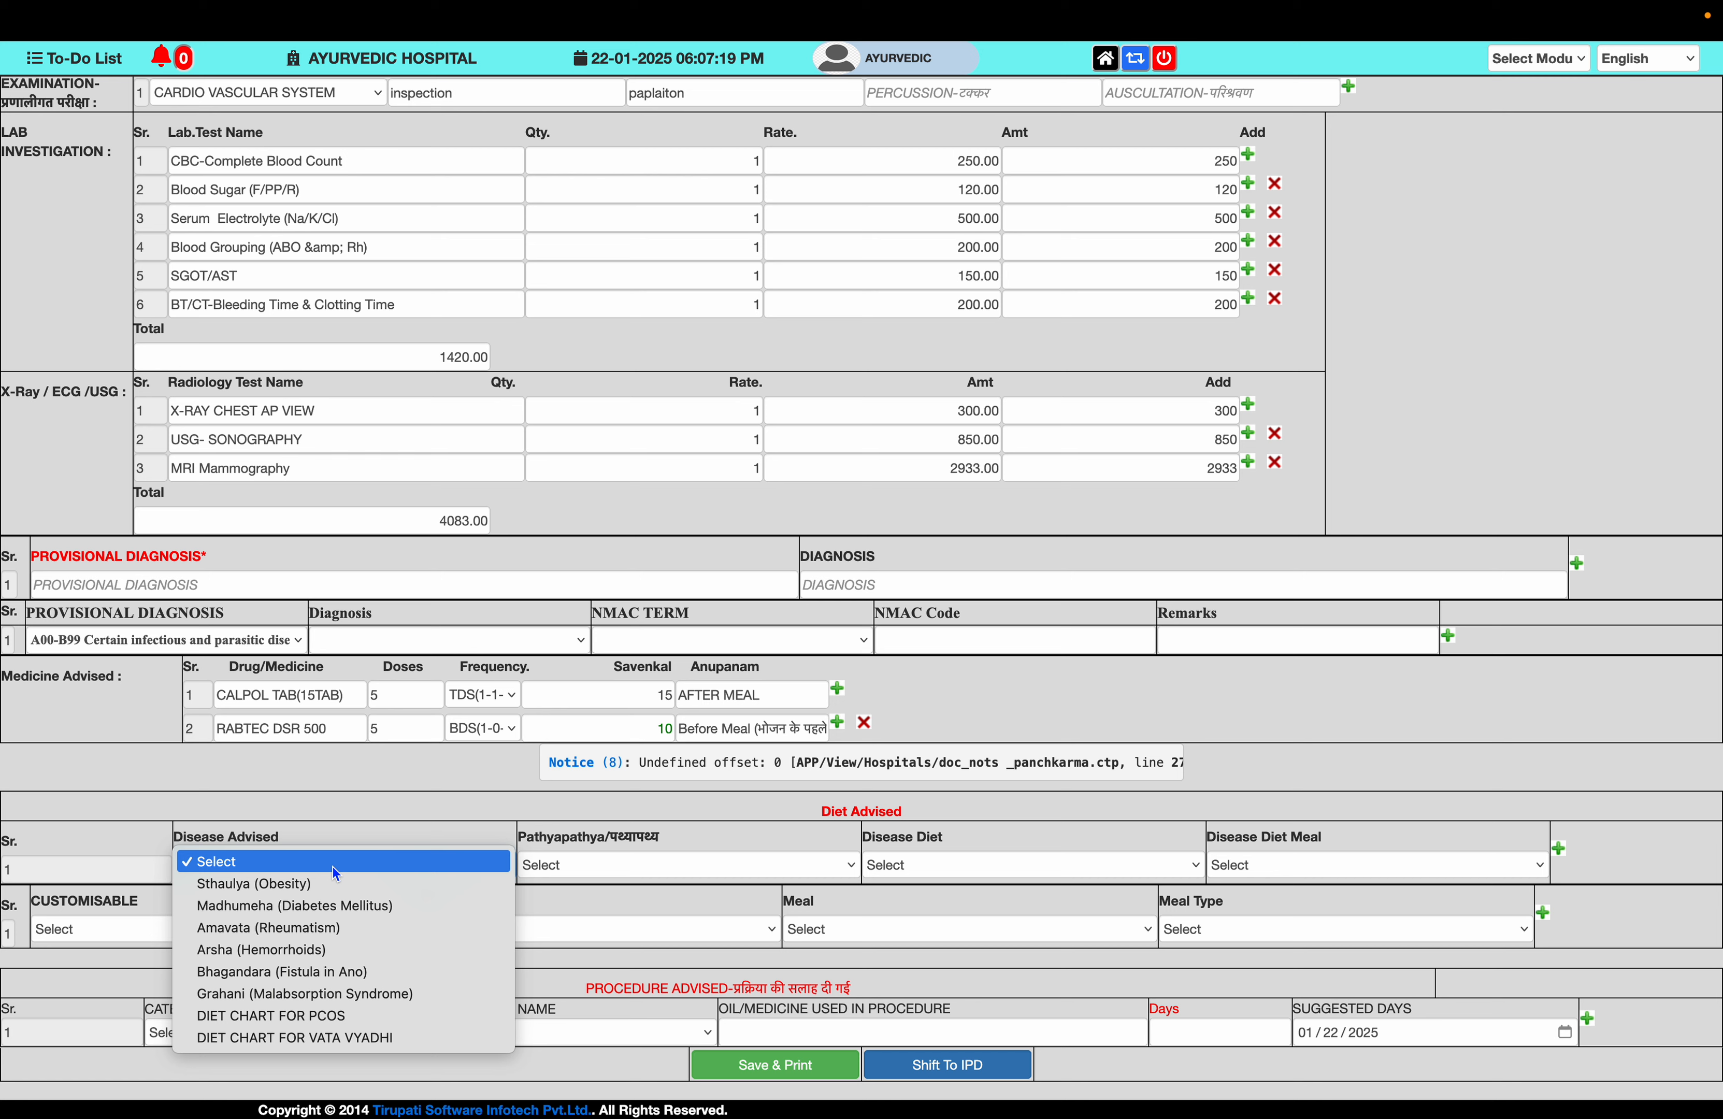
click(319, 884)
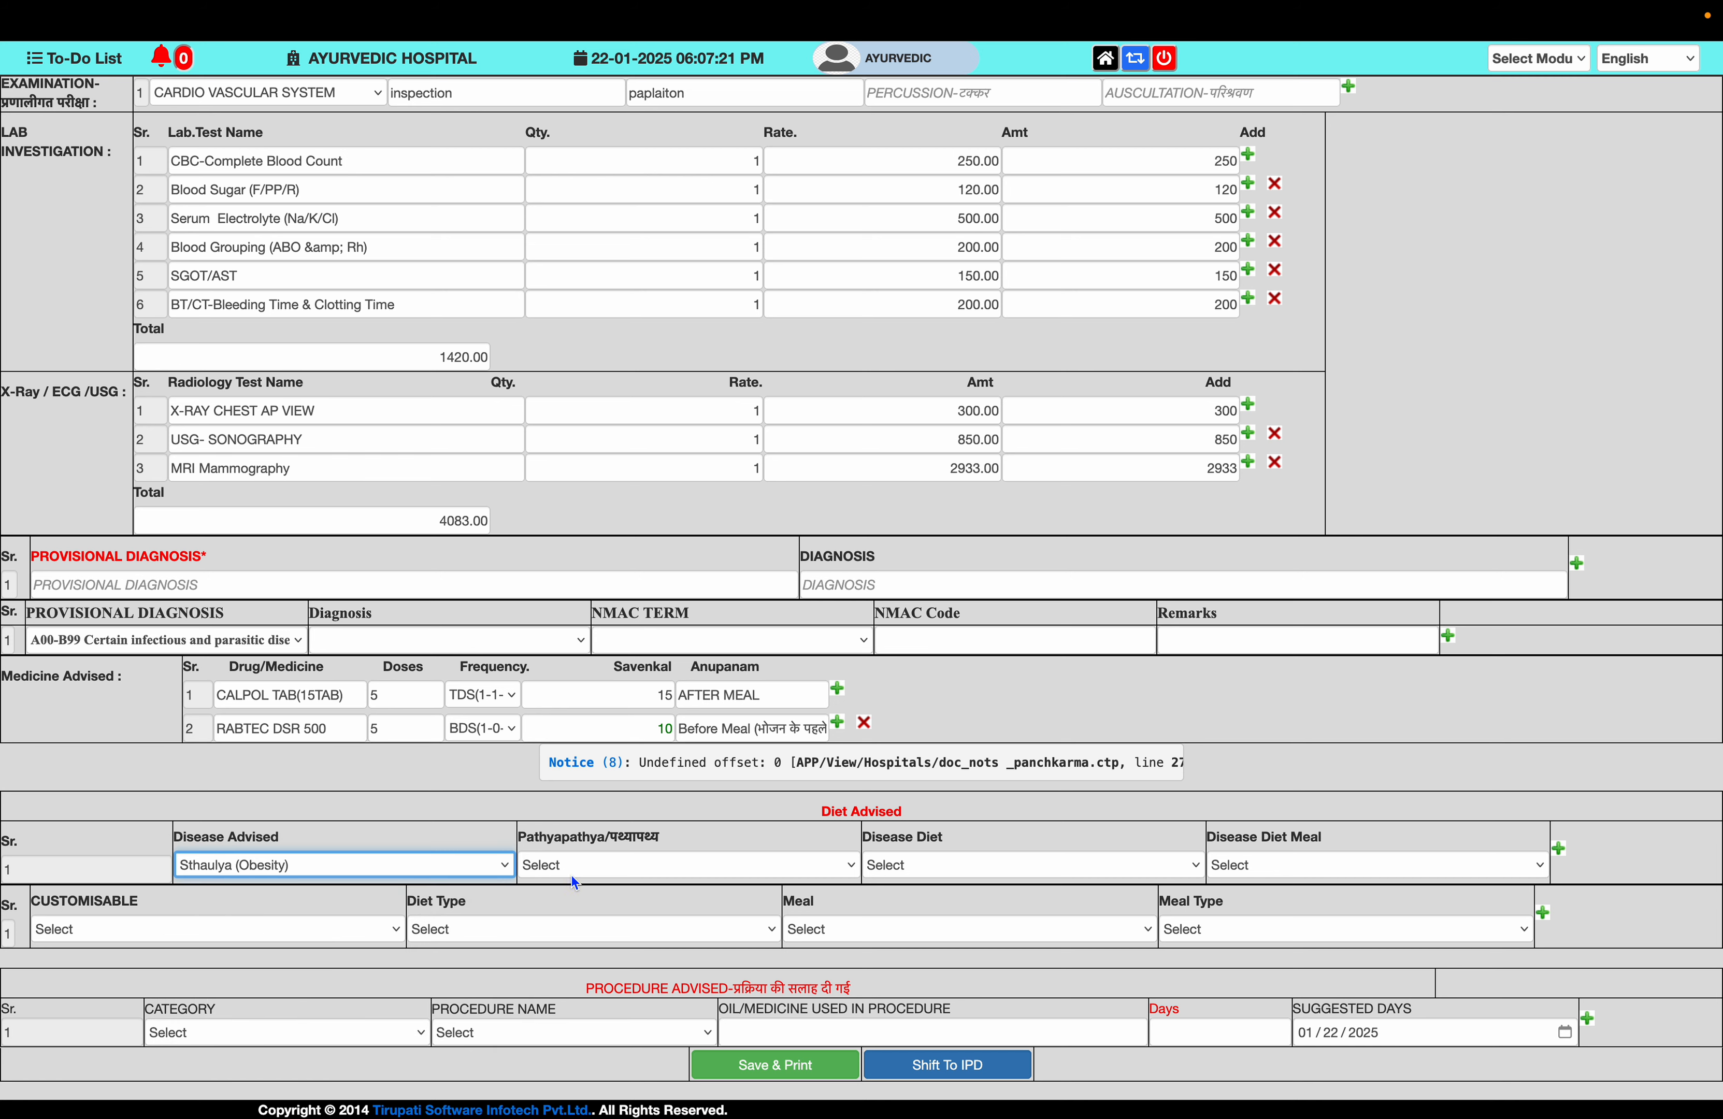
click(594, 866)
click(609, 882)
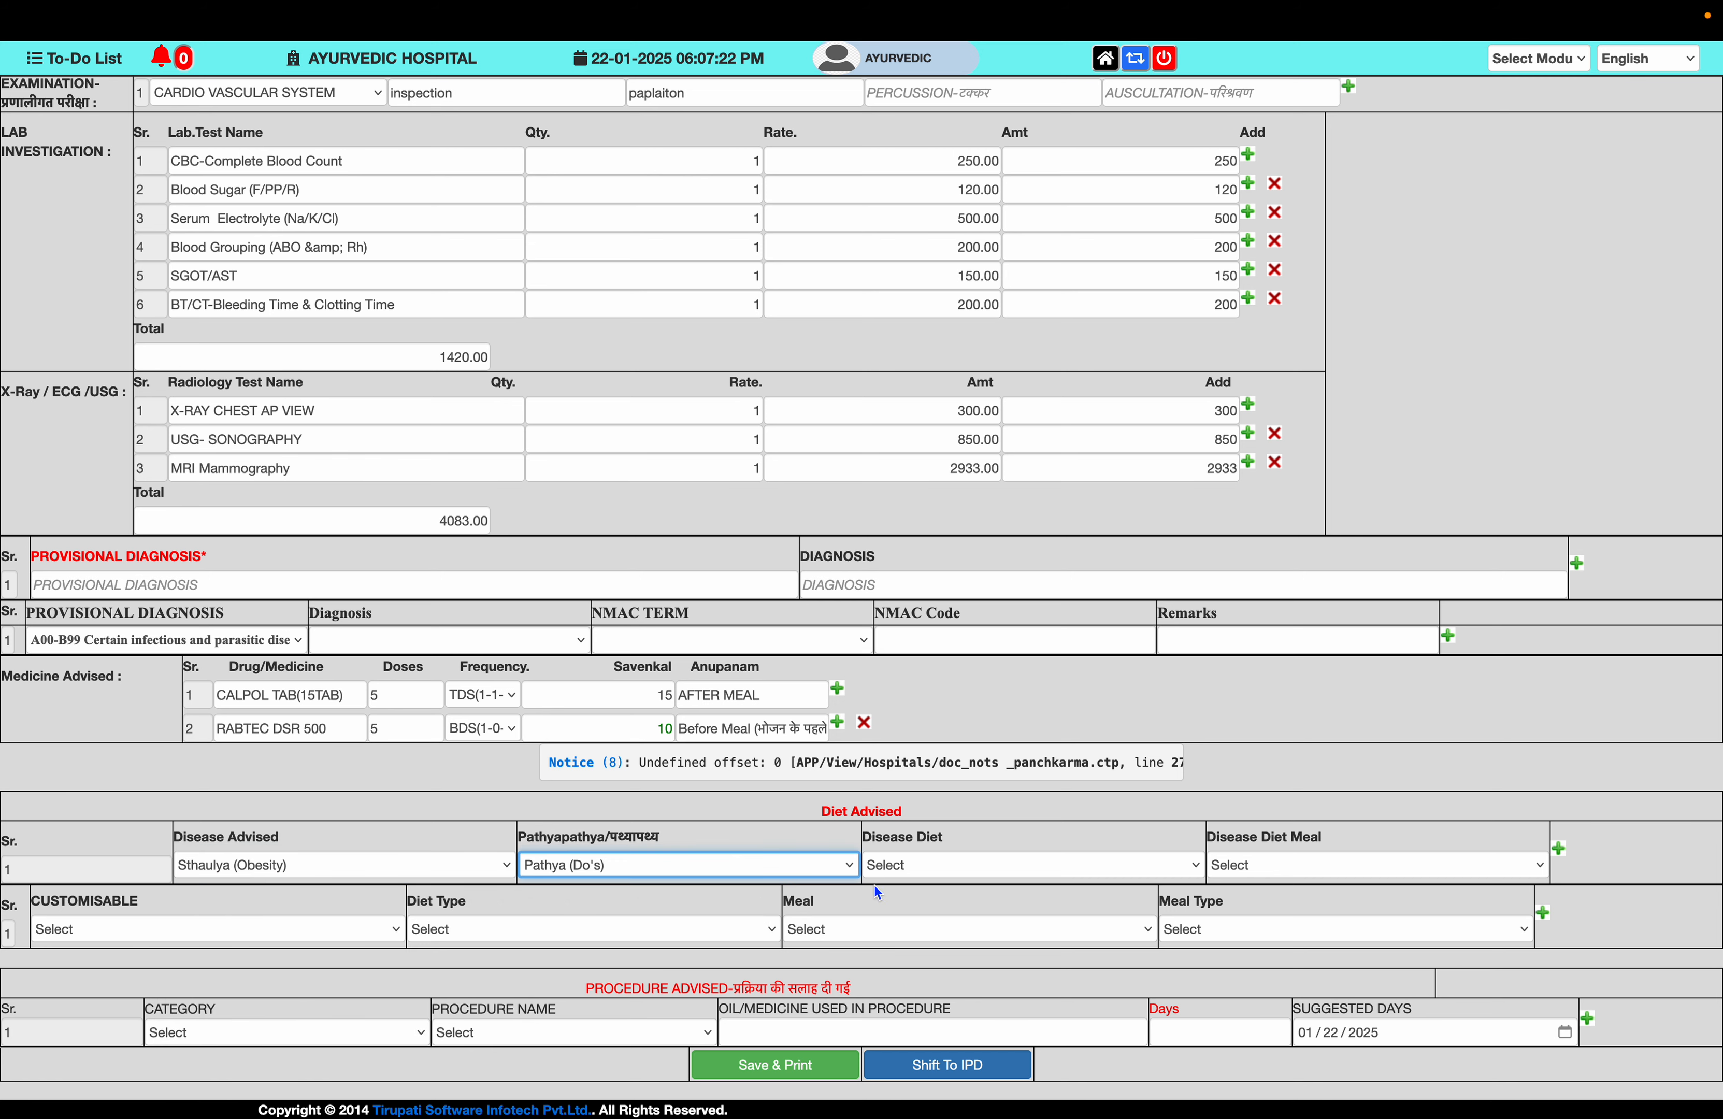
click(932, 865)
click(947, 881)
click(1297, 867)
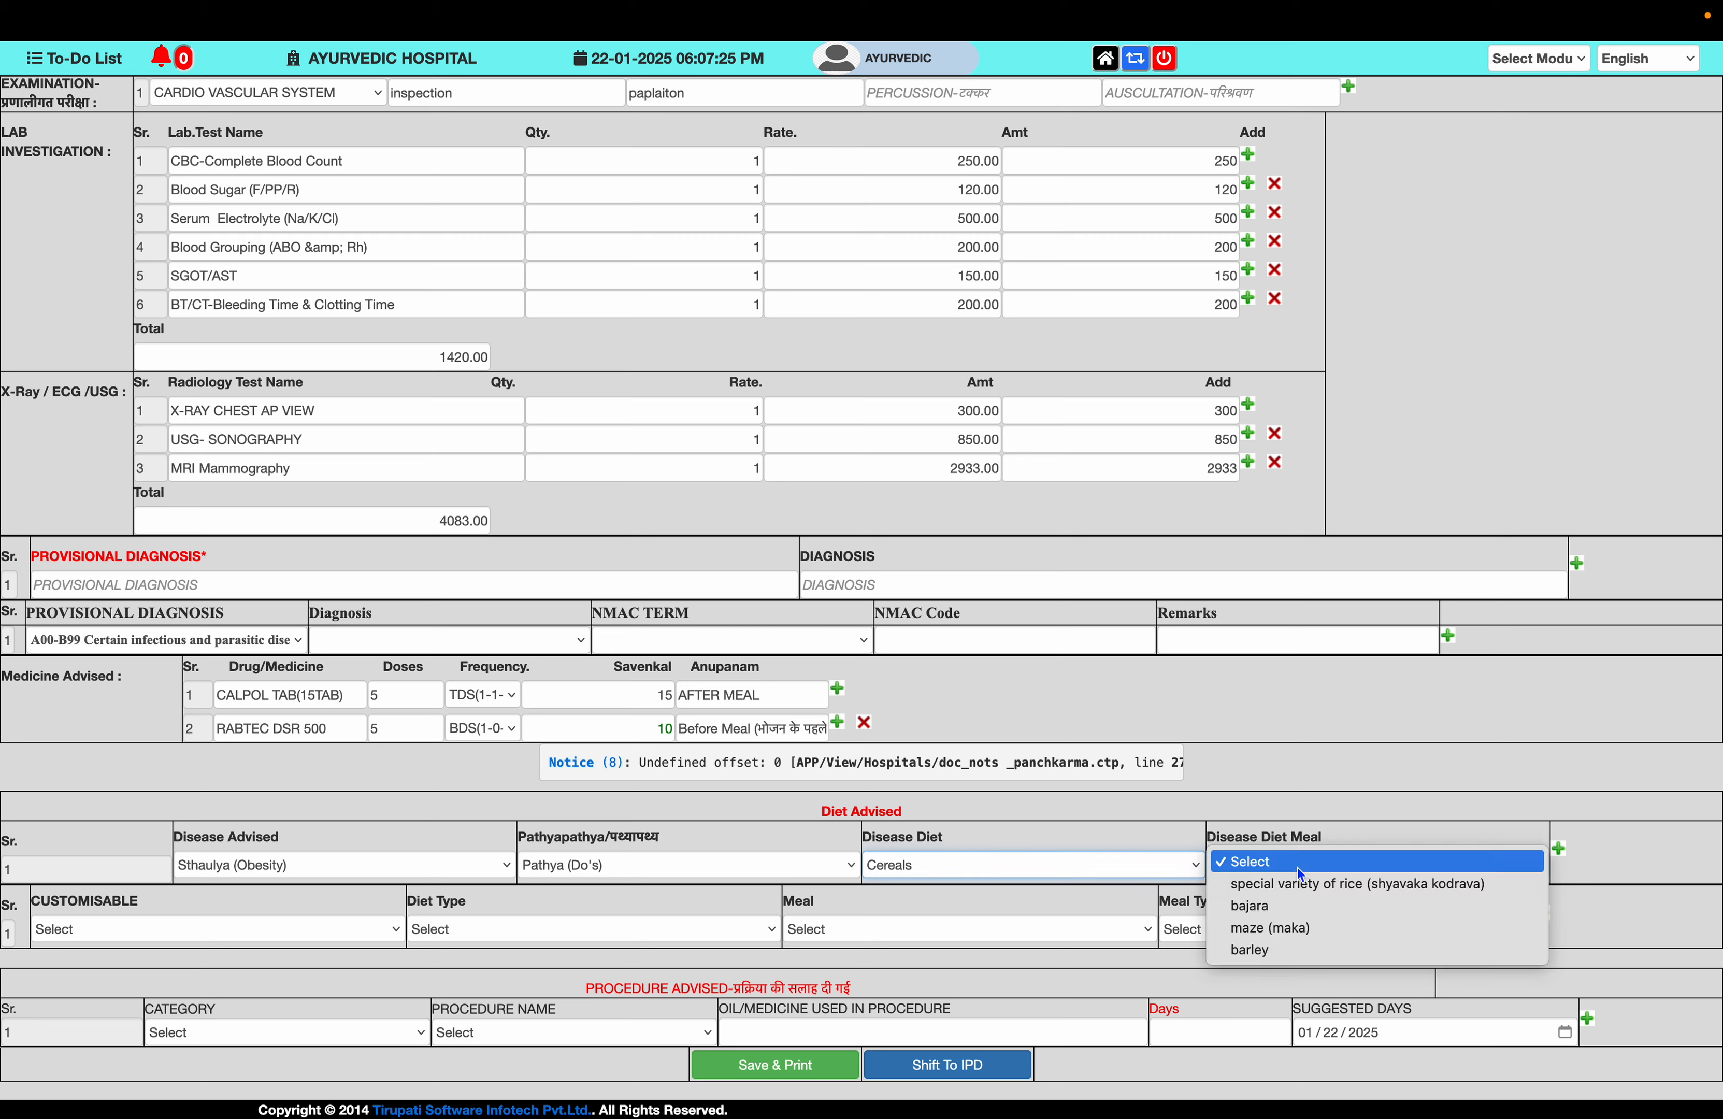
click(1304, 904)
- Add a Diabitic Semi Liquid Diet with Breakfast SEMI DIA of Moong Dal Khicdi
scroll(1117, 941, up, 1)
click(298, 933)
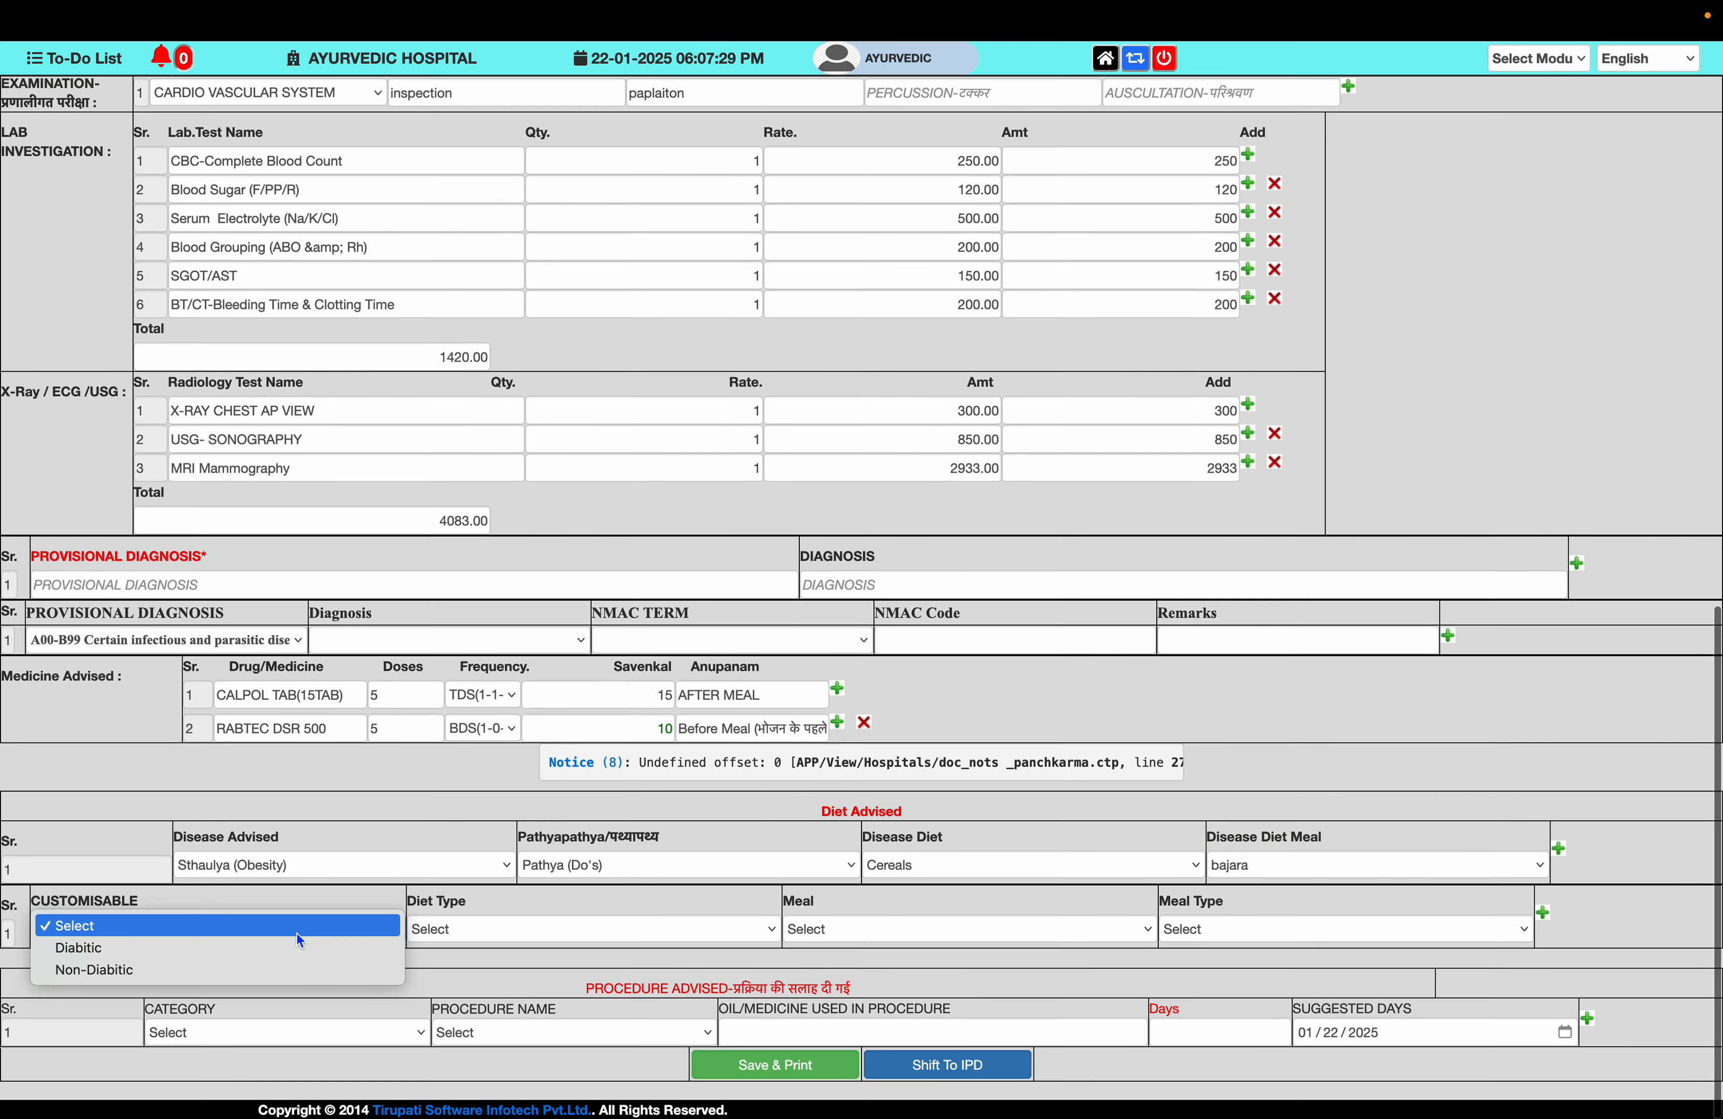
click(295, 945)
click(495, 925)
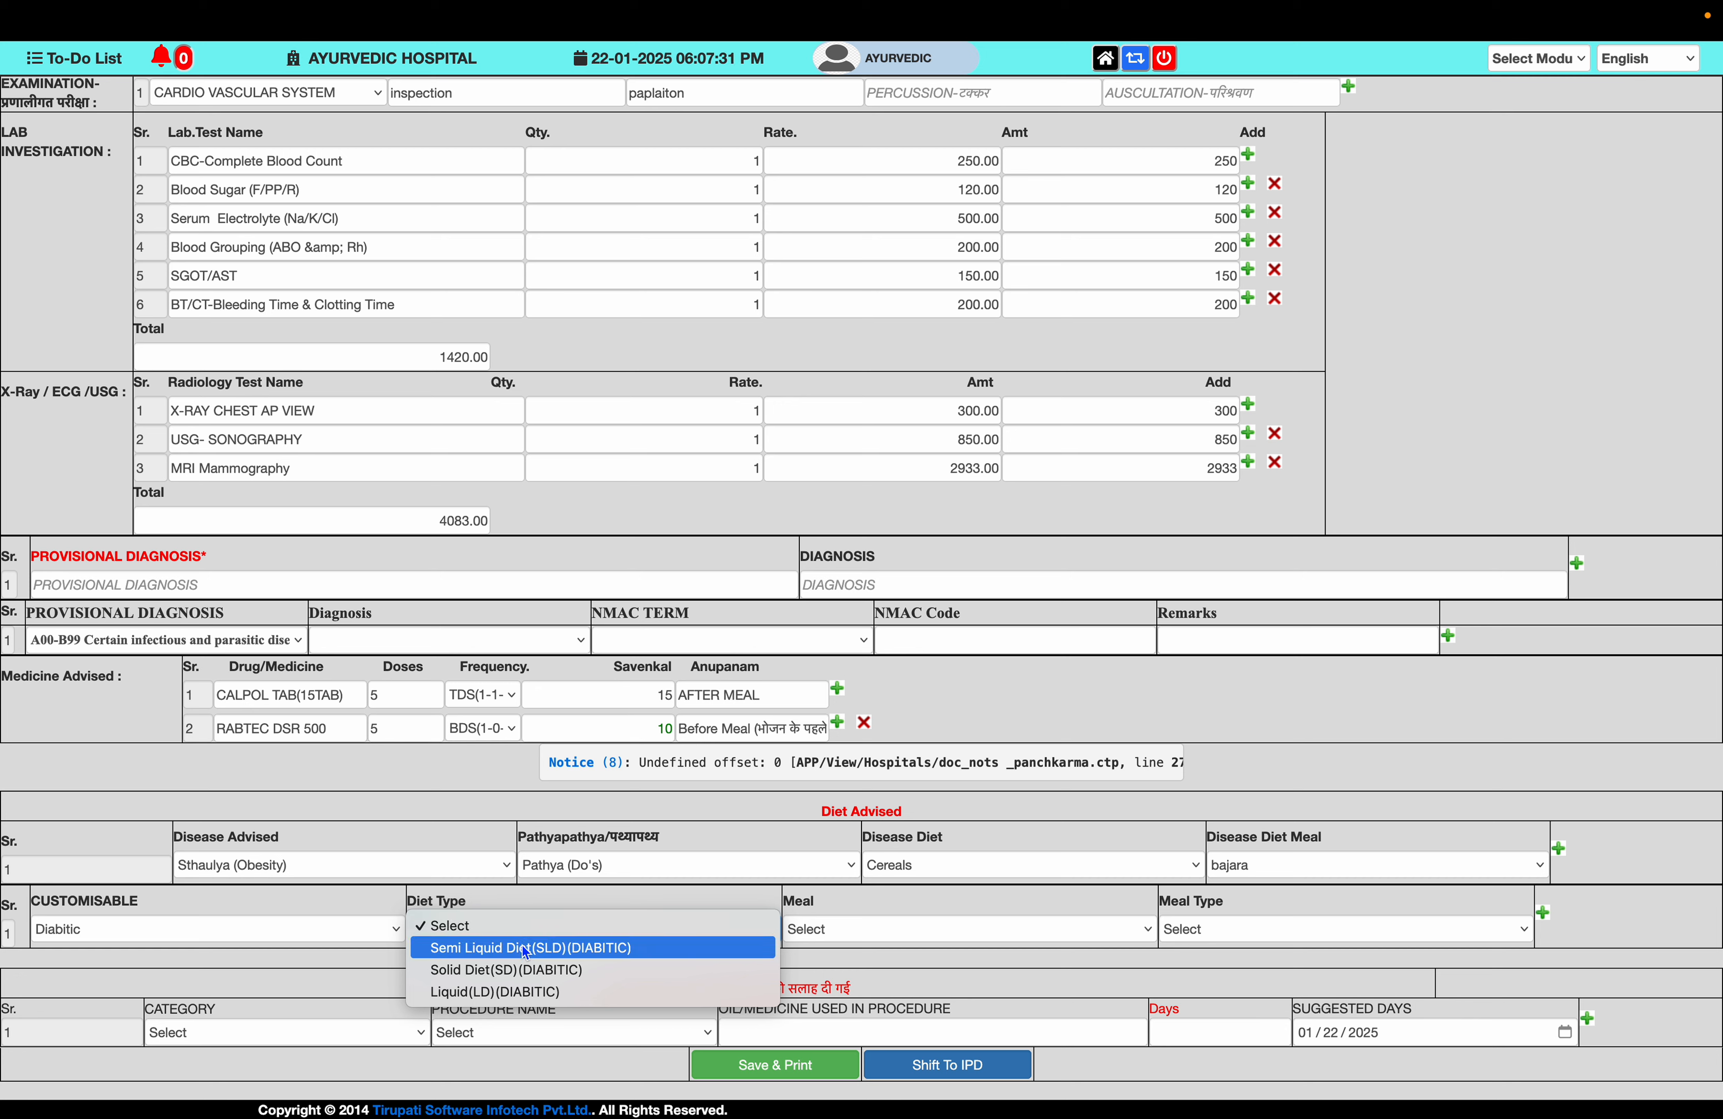
click(522, 945)
click(838, 929)
click(881, 945)
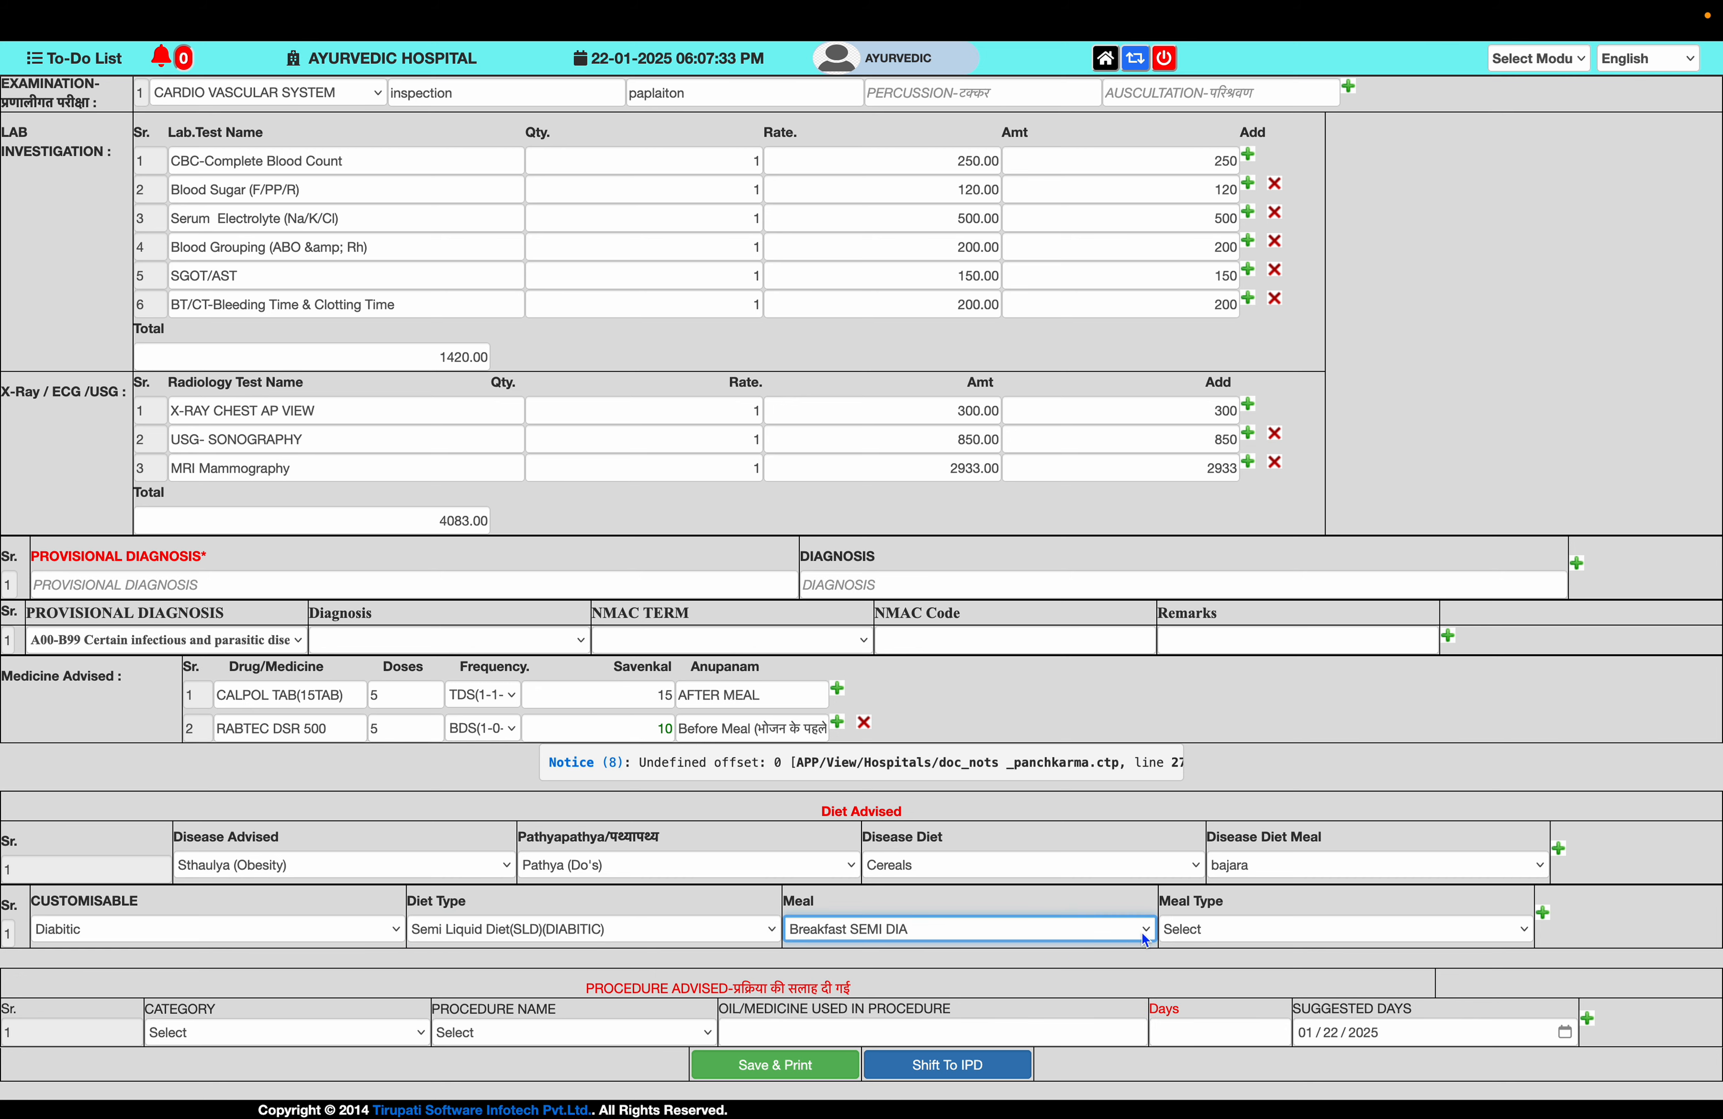
click(1206, 928)
click(1208, 948)
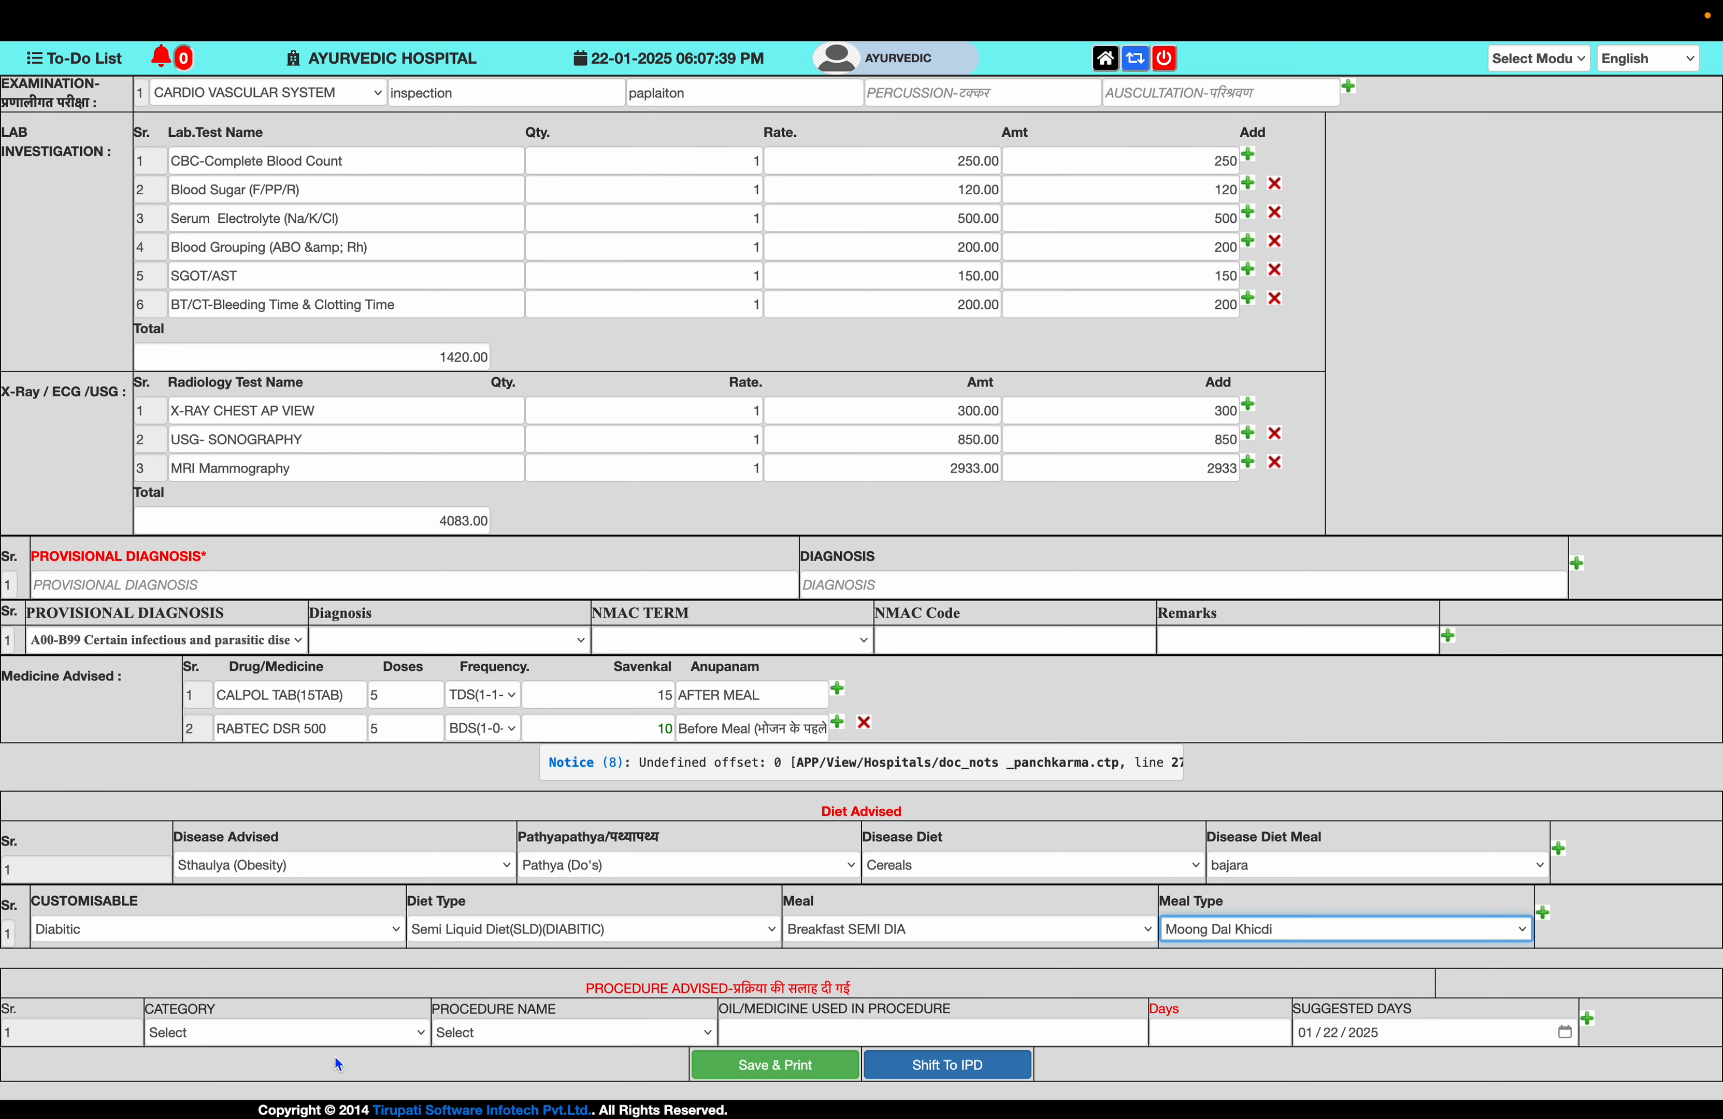
click(321, 1027)
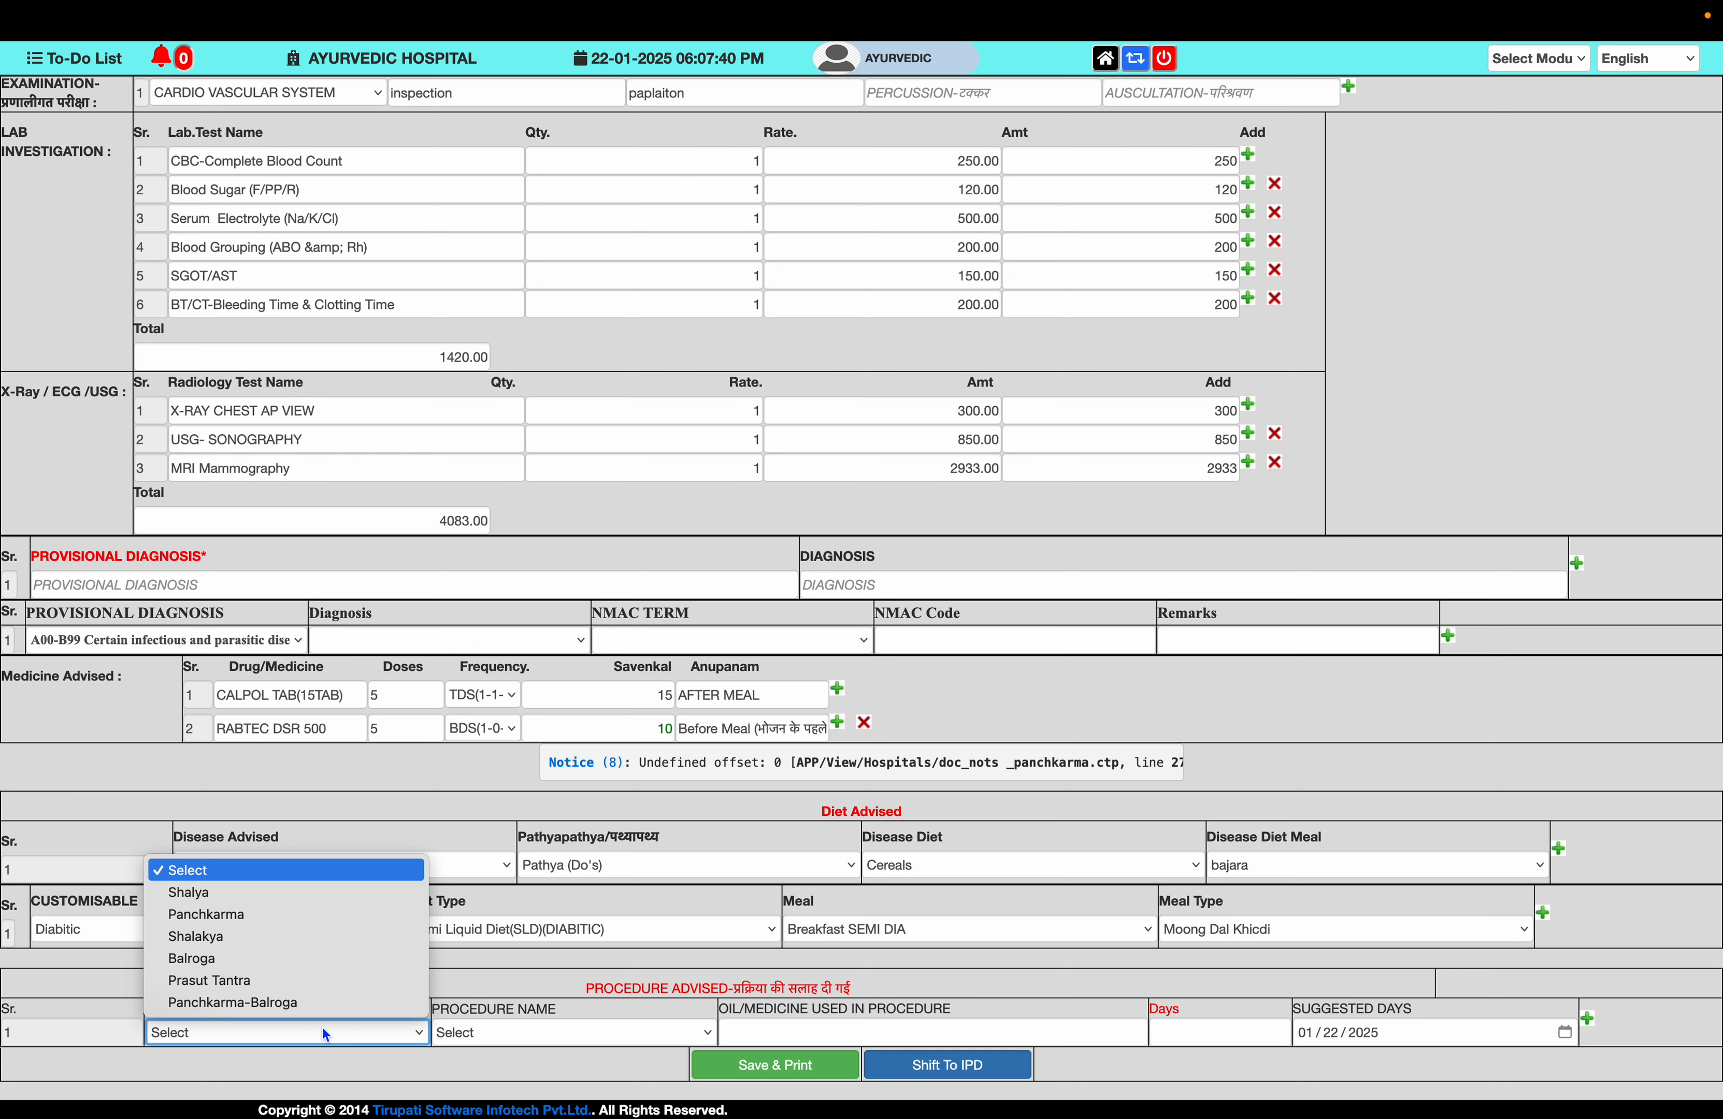
- Advise Panchkarma Abhyanga Sarvanga with Arimedadi Thailam for 5 days
click(287, 915)
click(537, 1028)
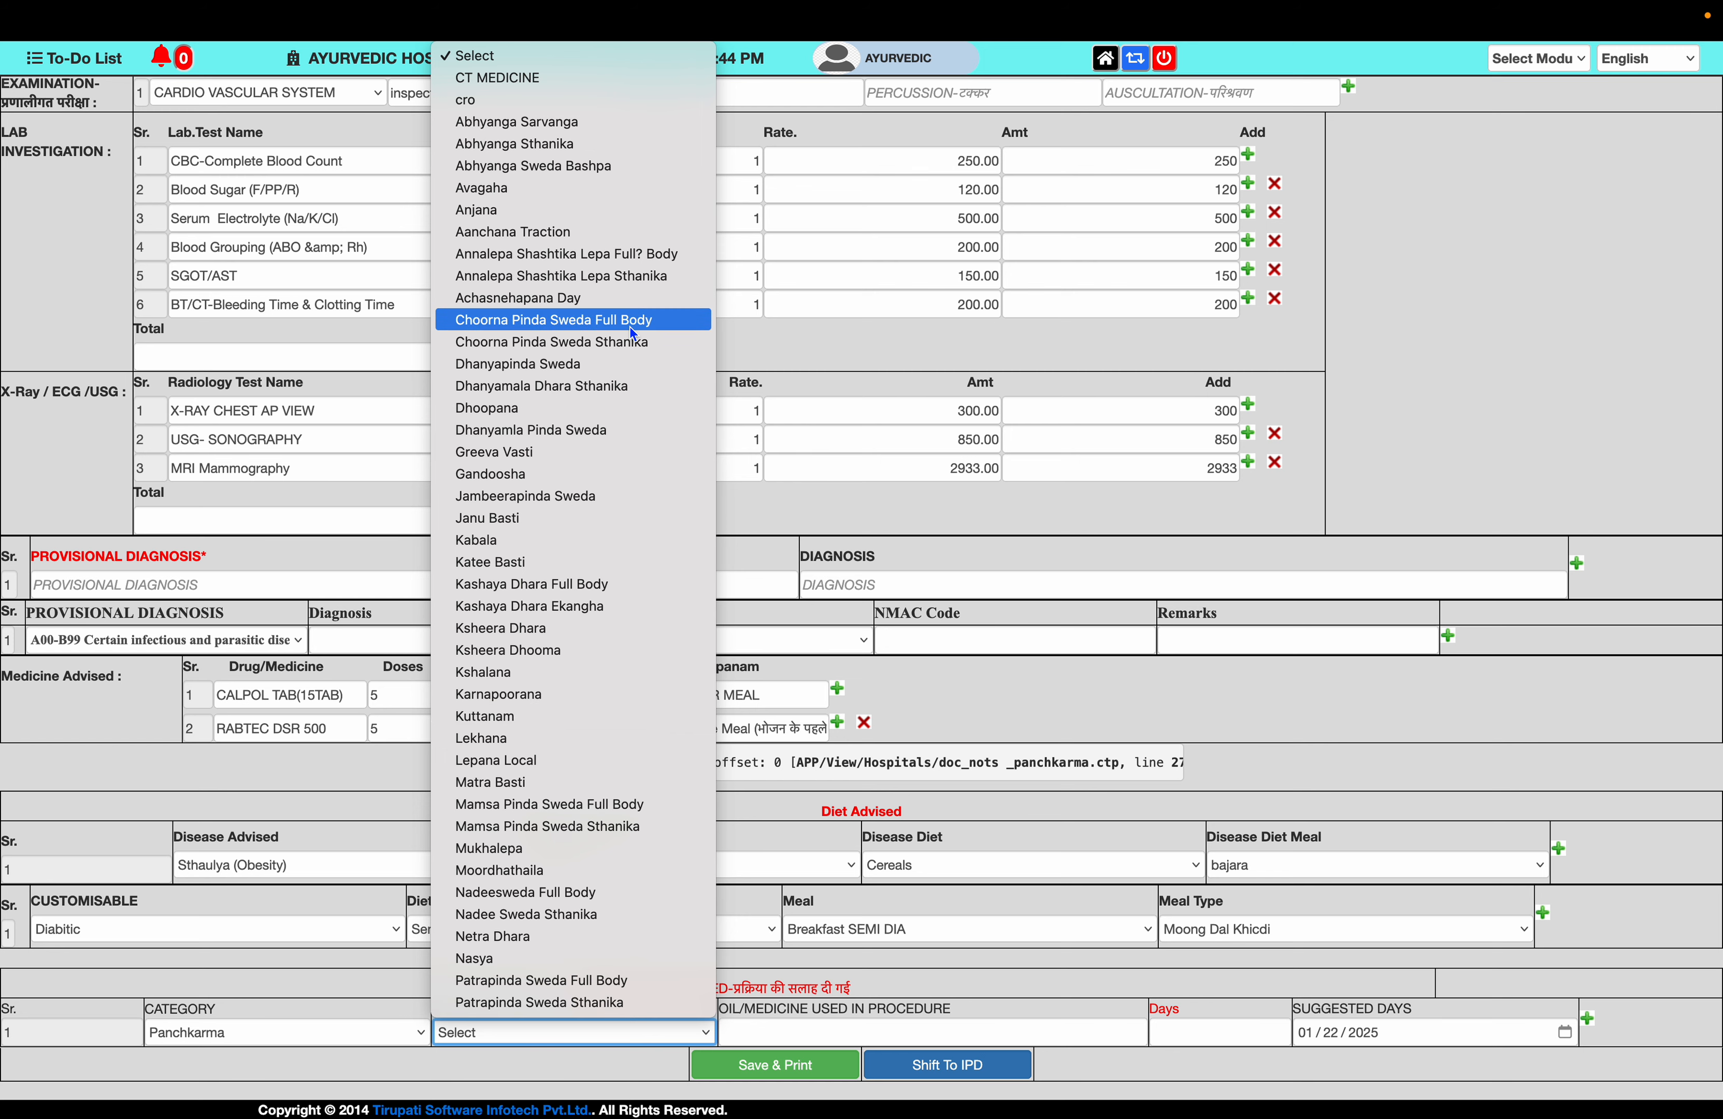
click(517, 121)
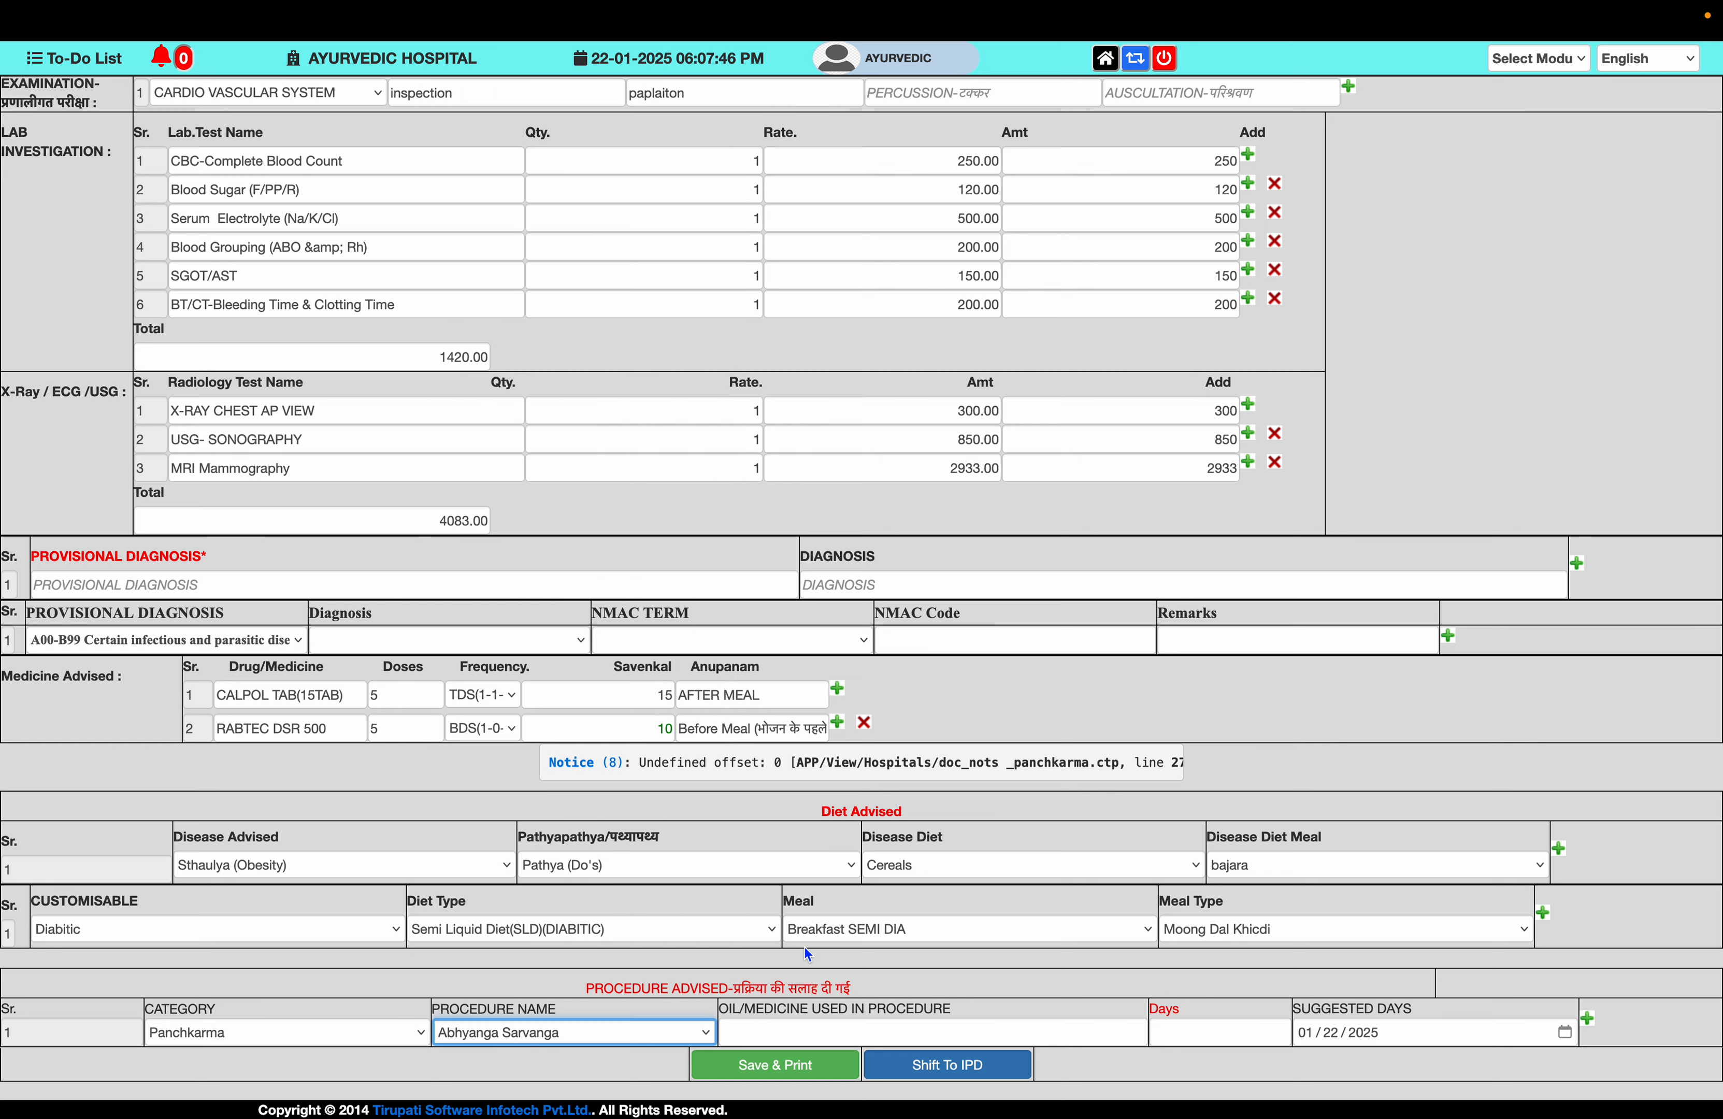
click(798, 1039)
text(t)
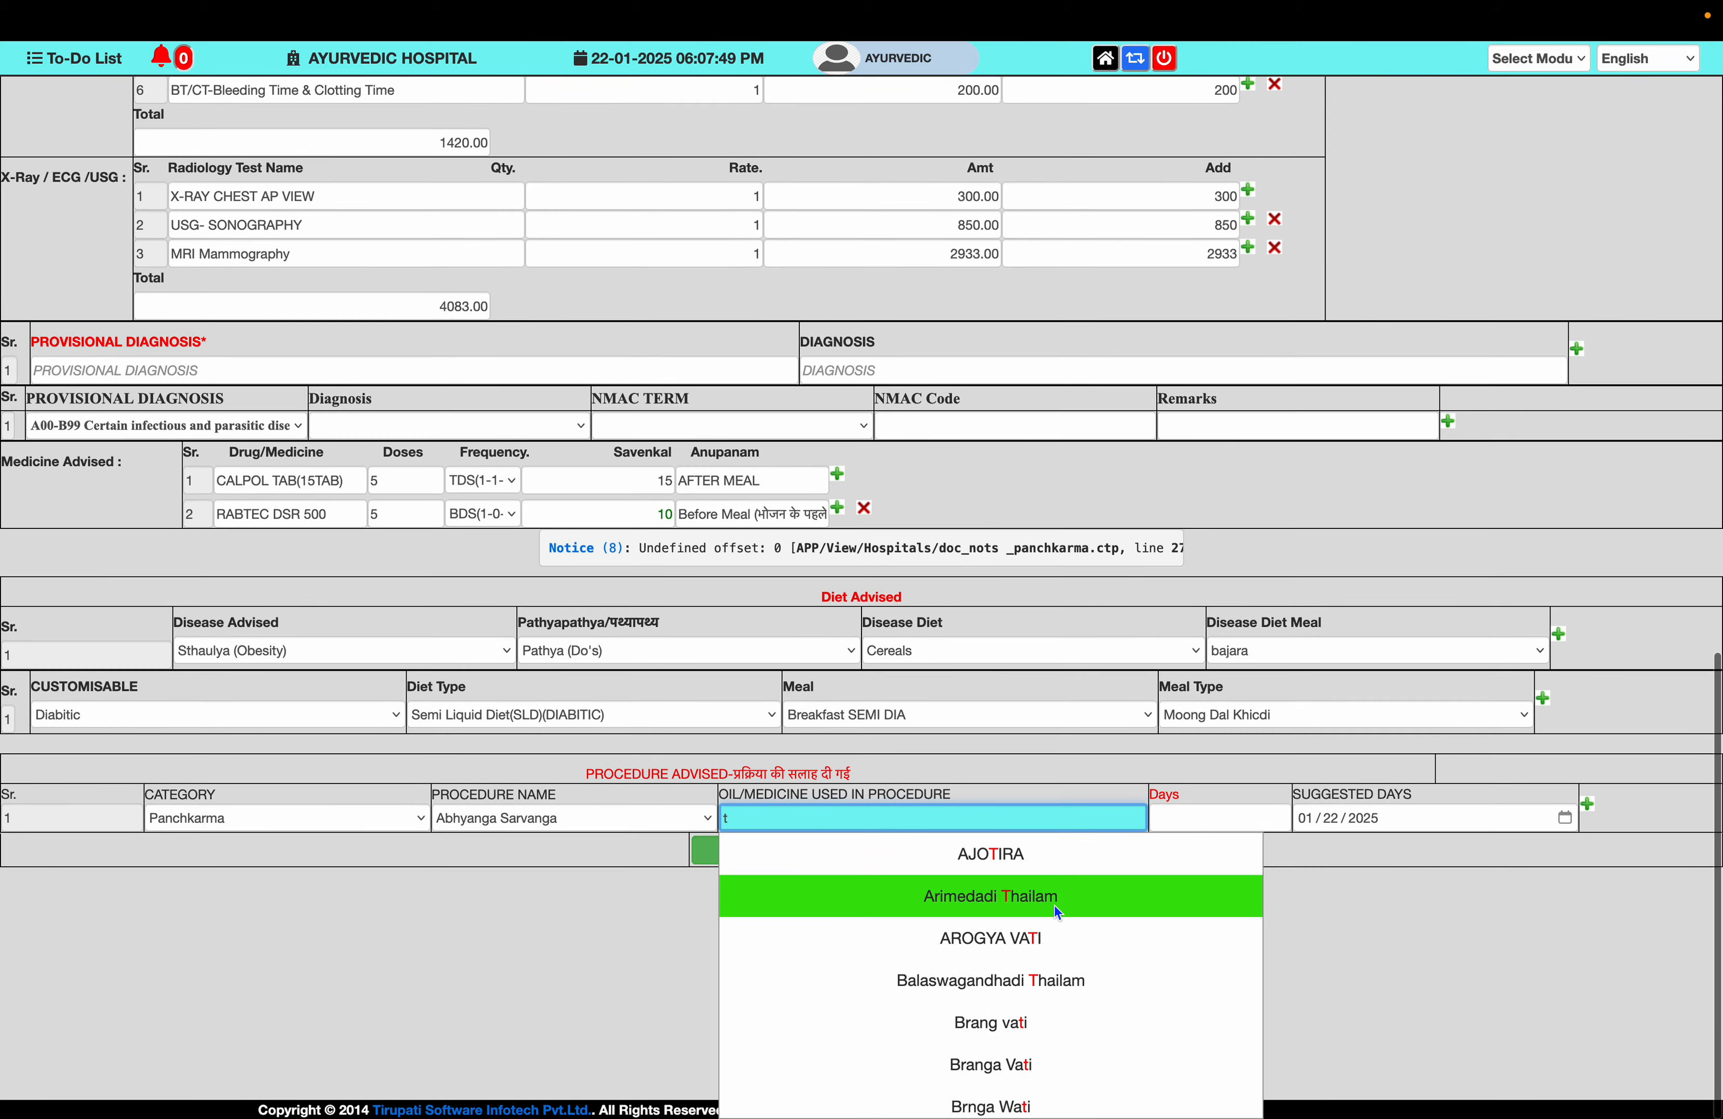
click(1054, 904)
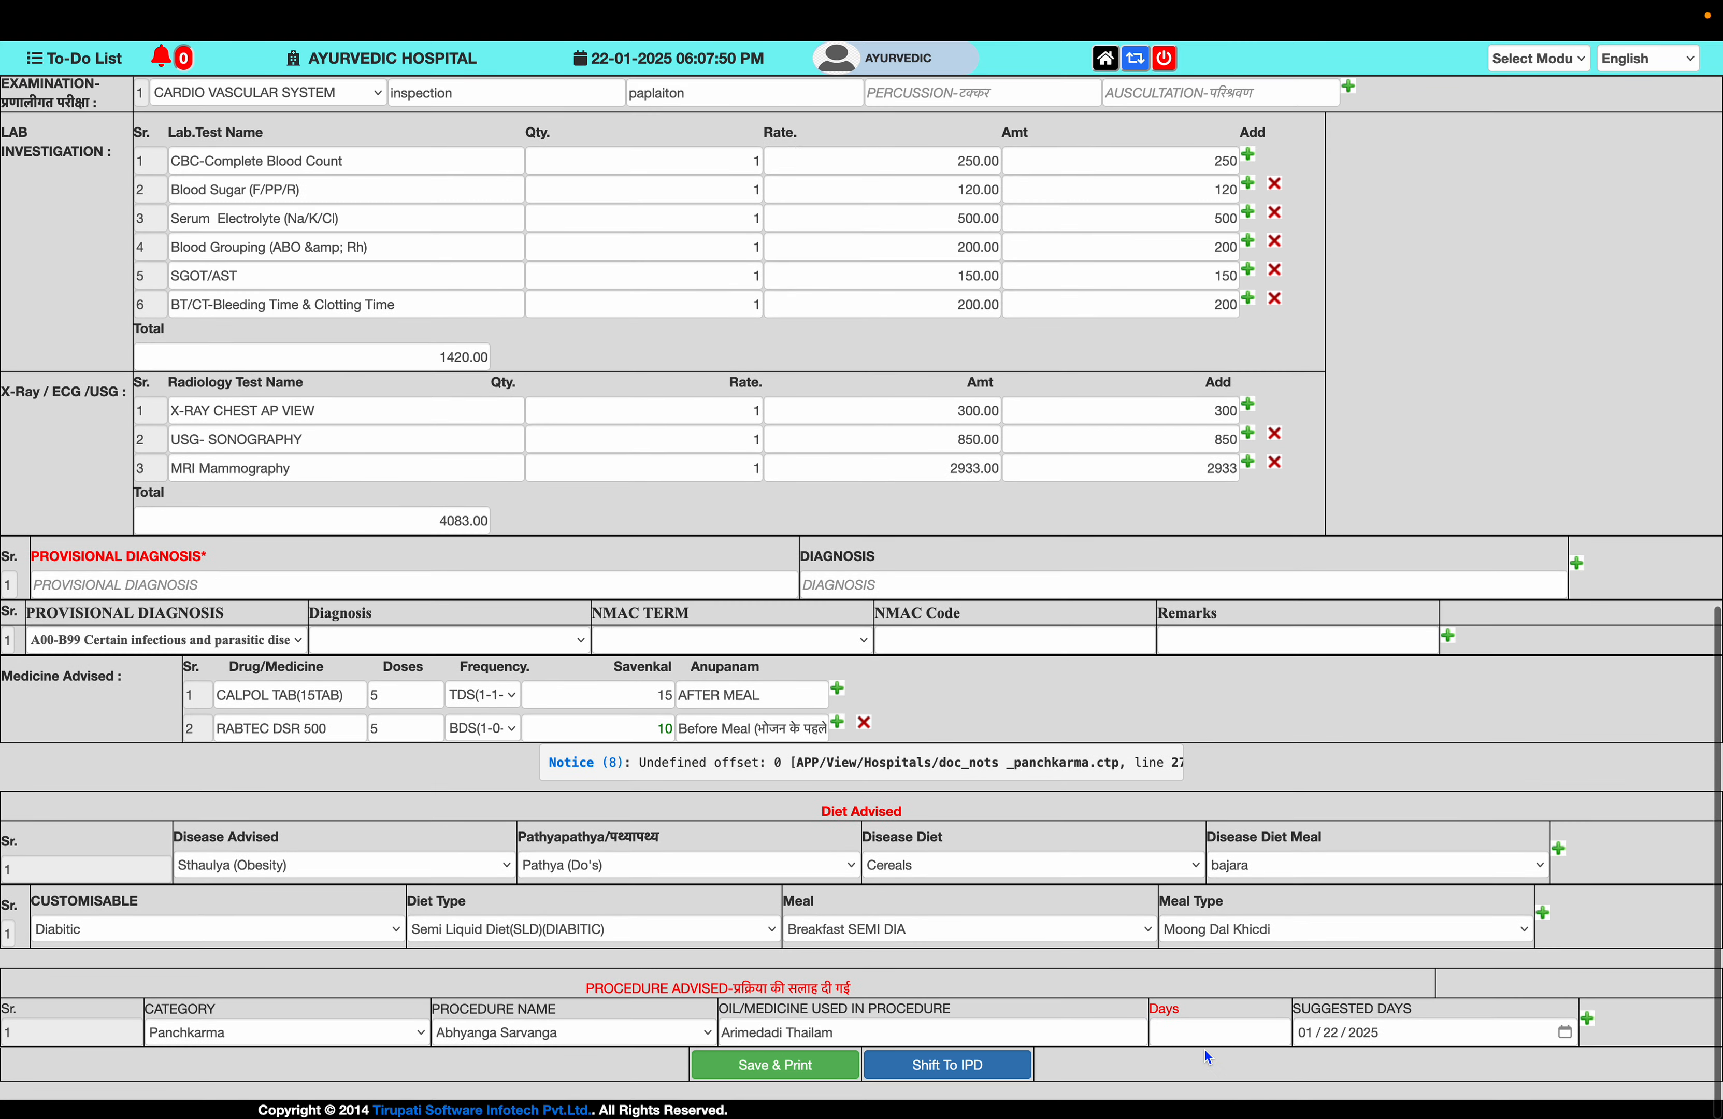
click(1203, 1028)
text(5)
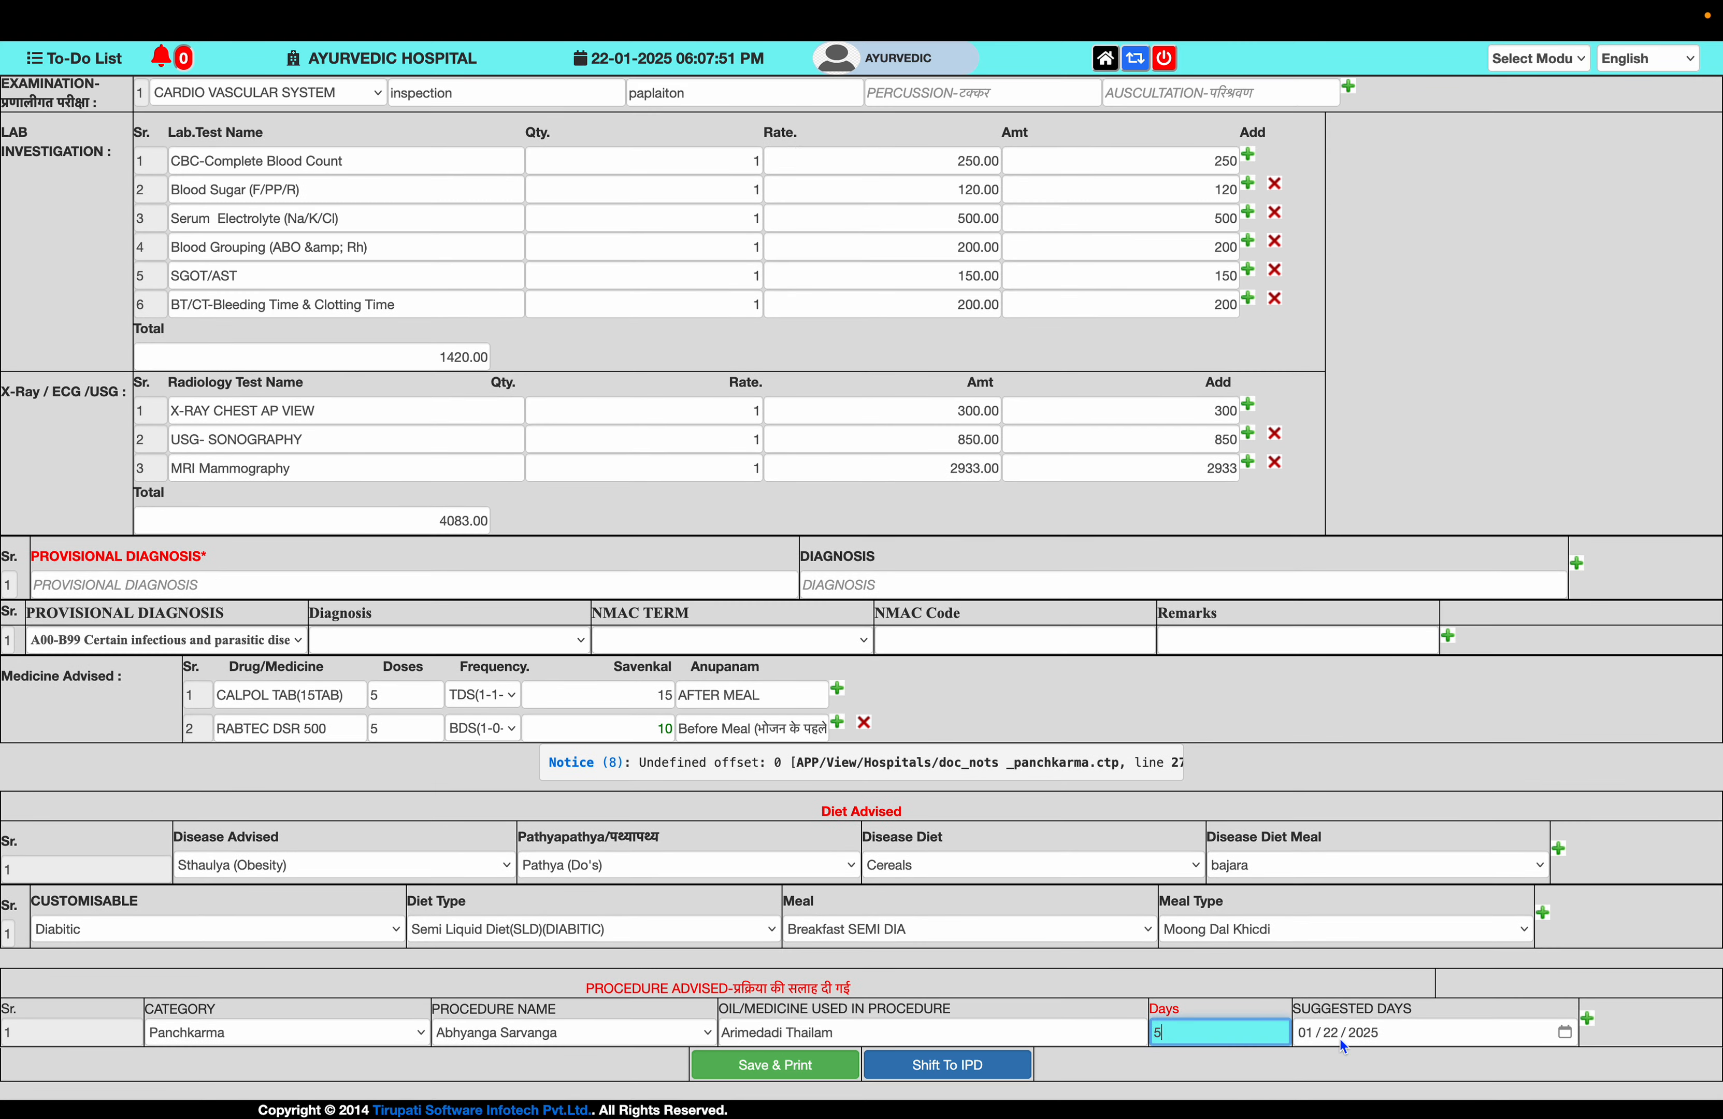
- Add a second Panchkarma procedure, Kashaya Dhara Ekangha, with Balaswagandhadi Thailam
click(1587, 1021)
scroll(468, 1044, down, 1)
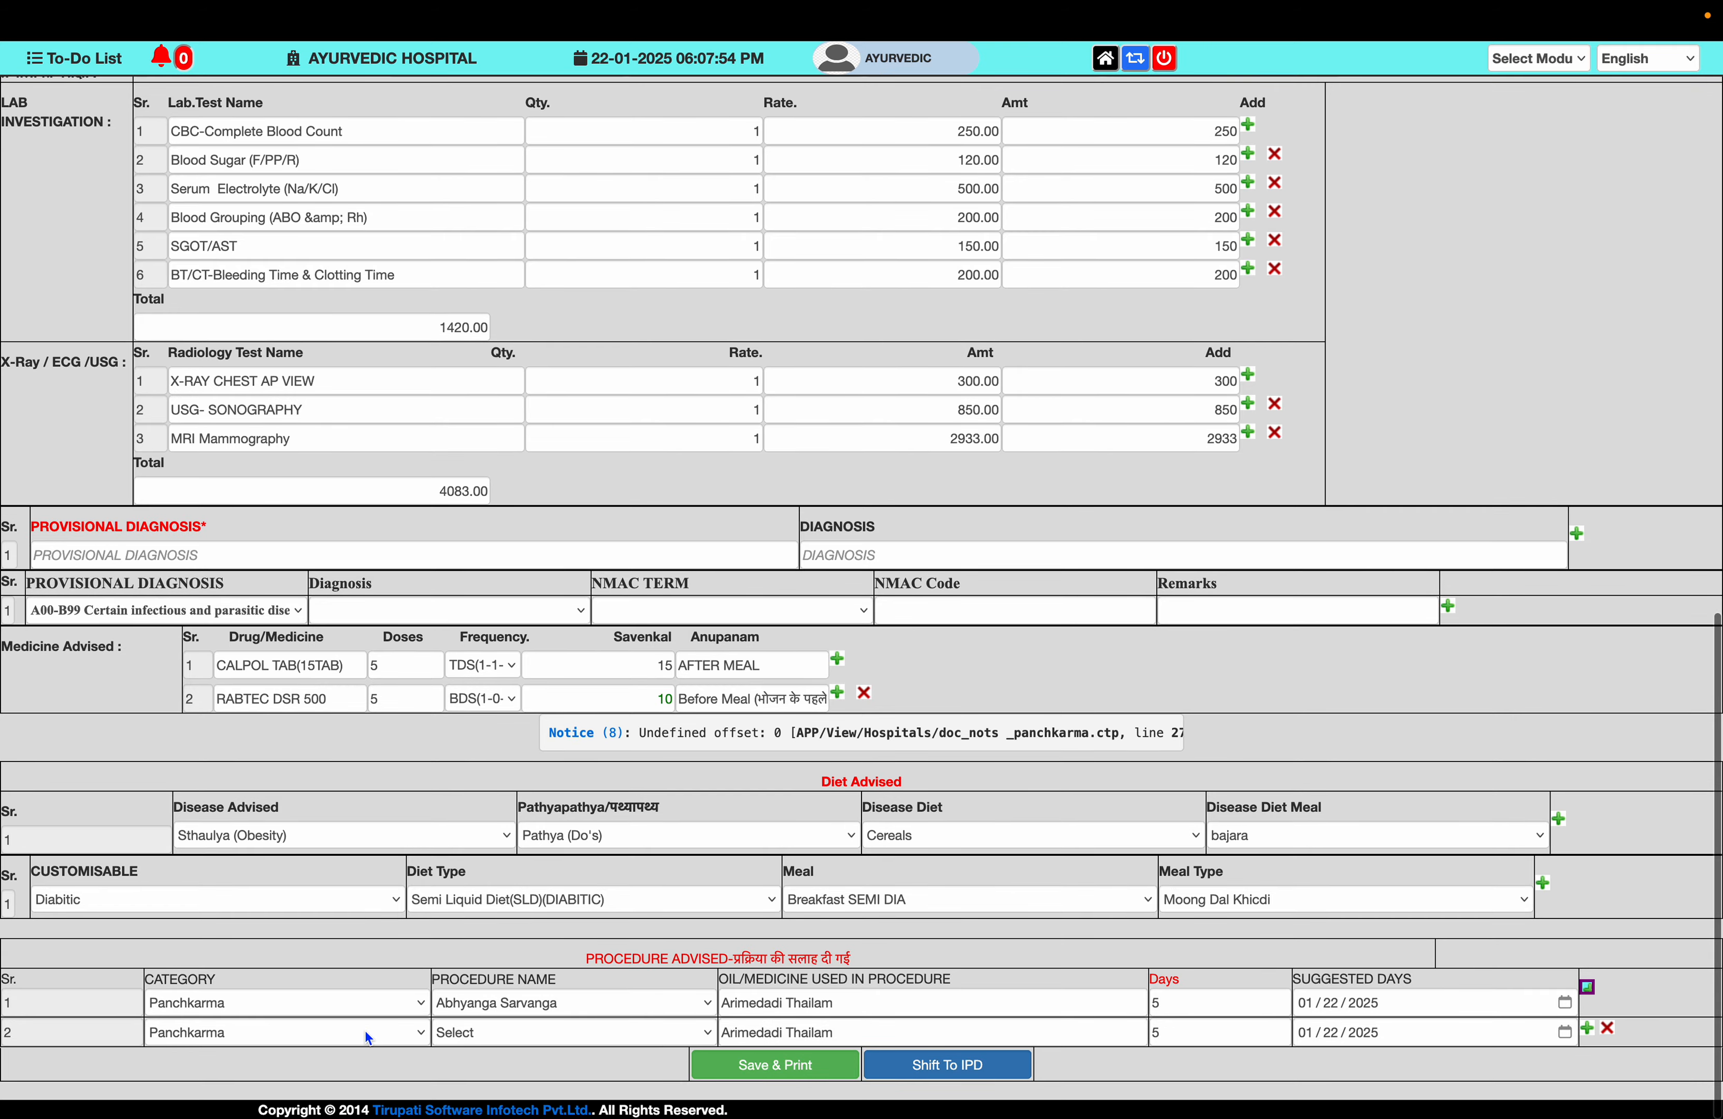
click(364, 1030)
click(364, 1031)
click(468, 1032)
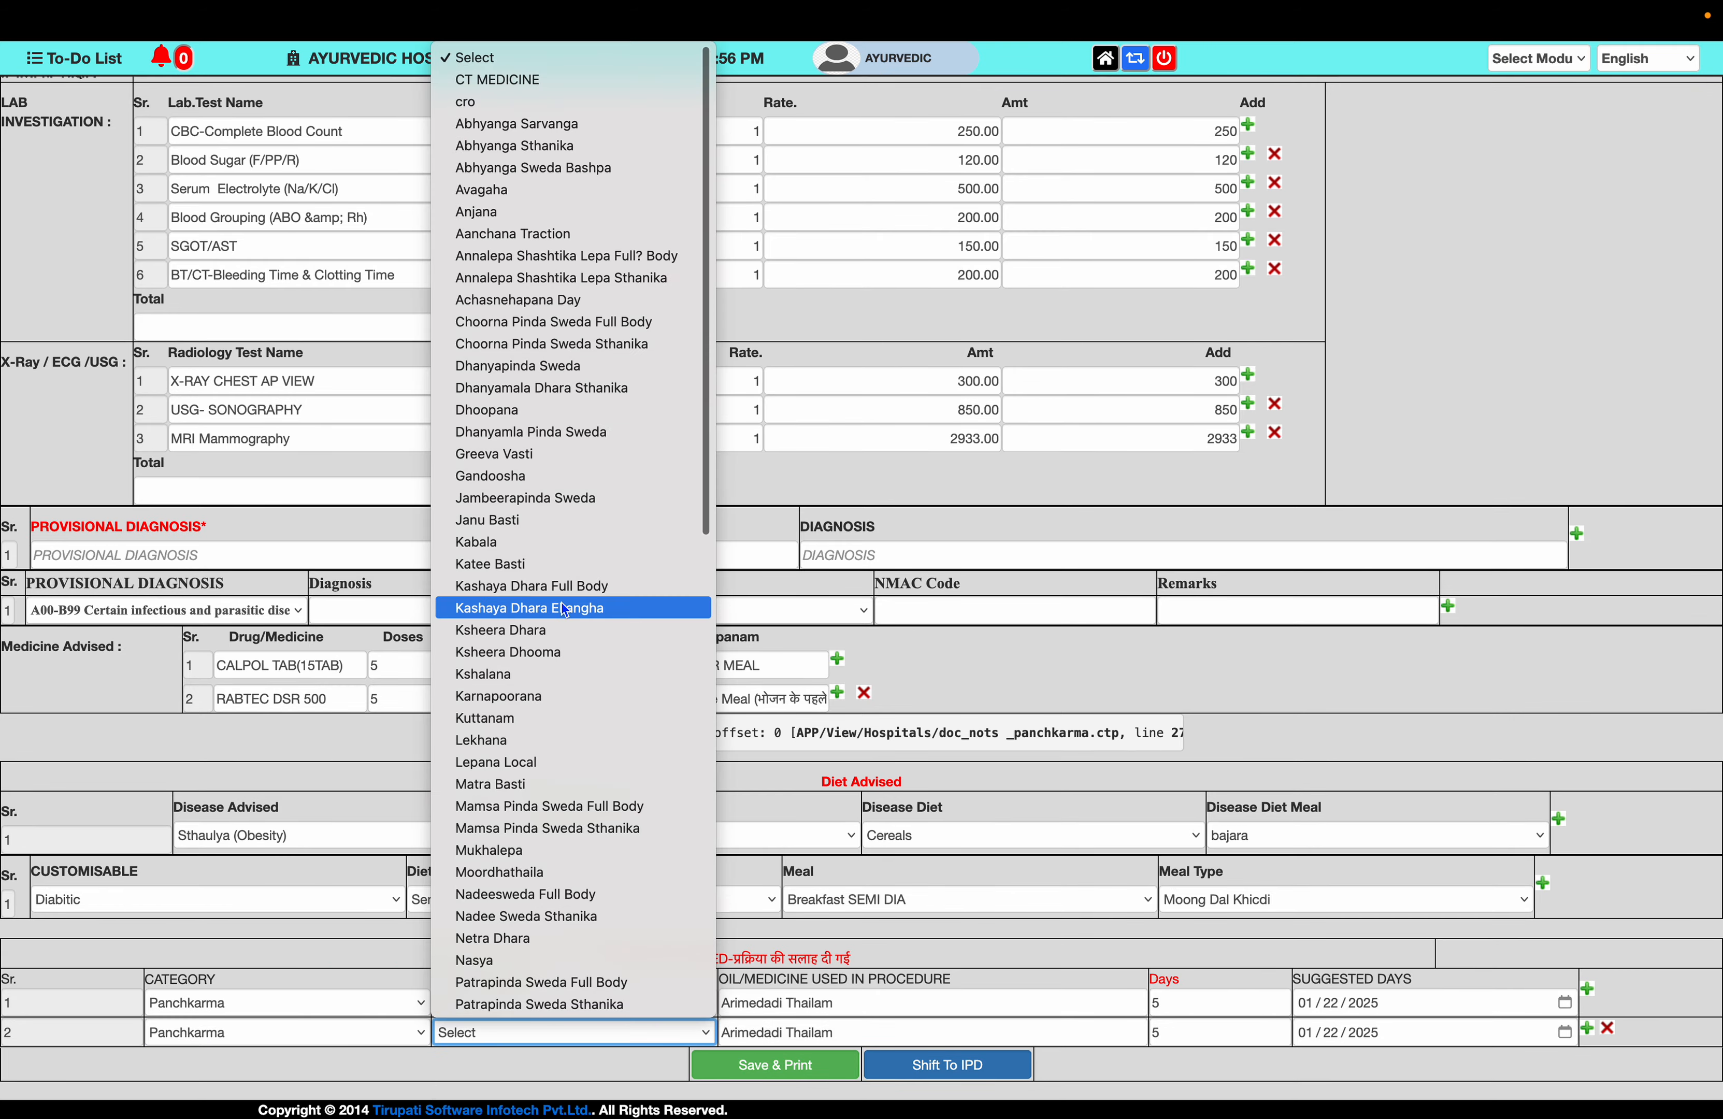
click(564, 609)
key(Tab)
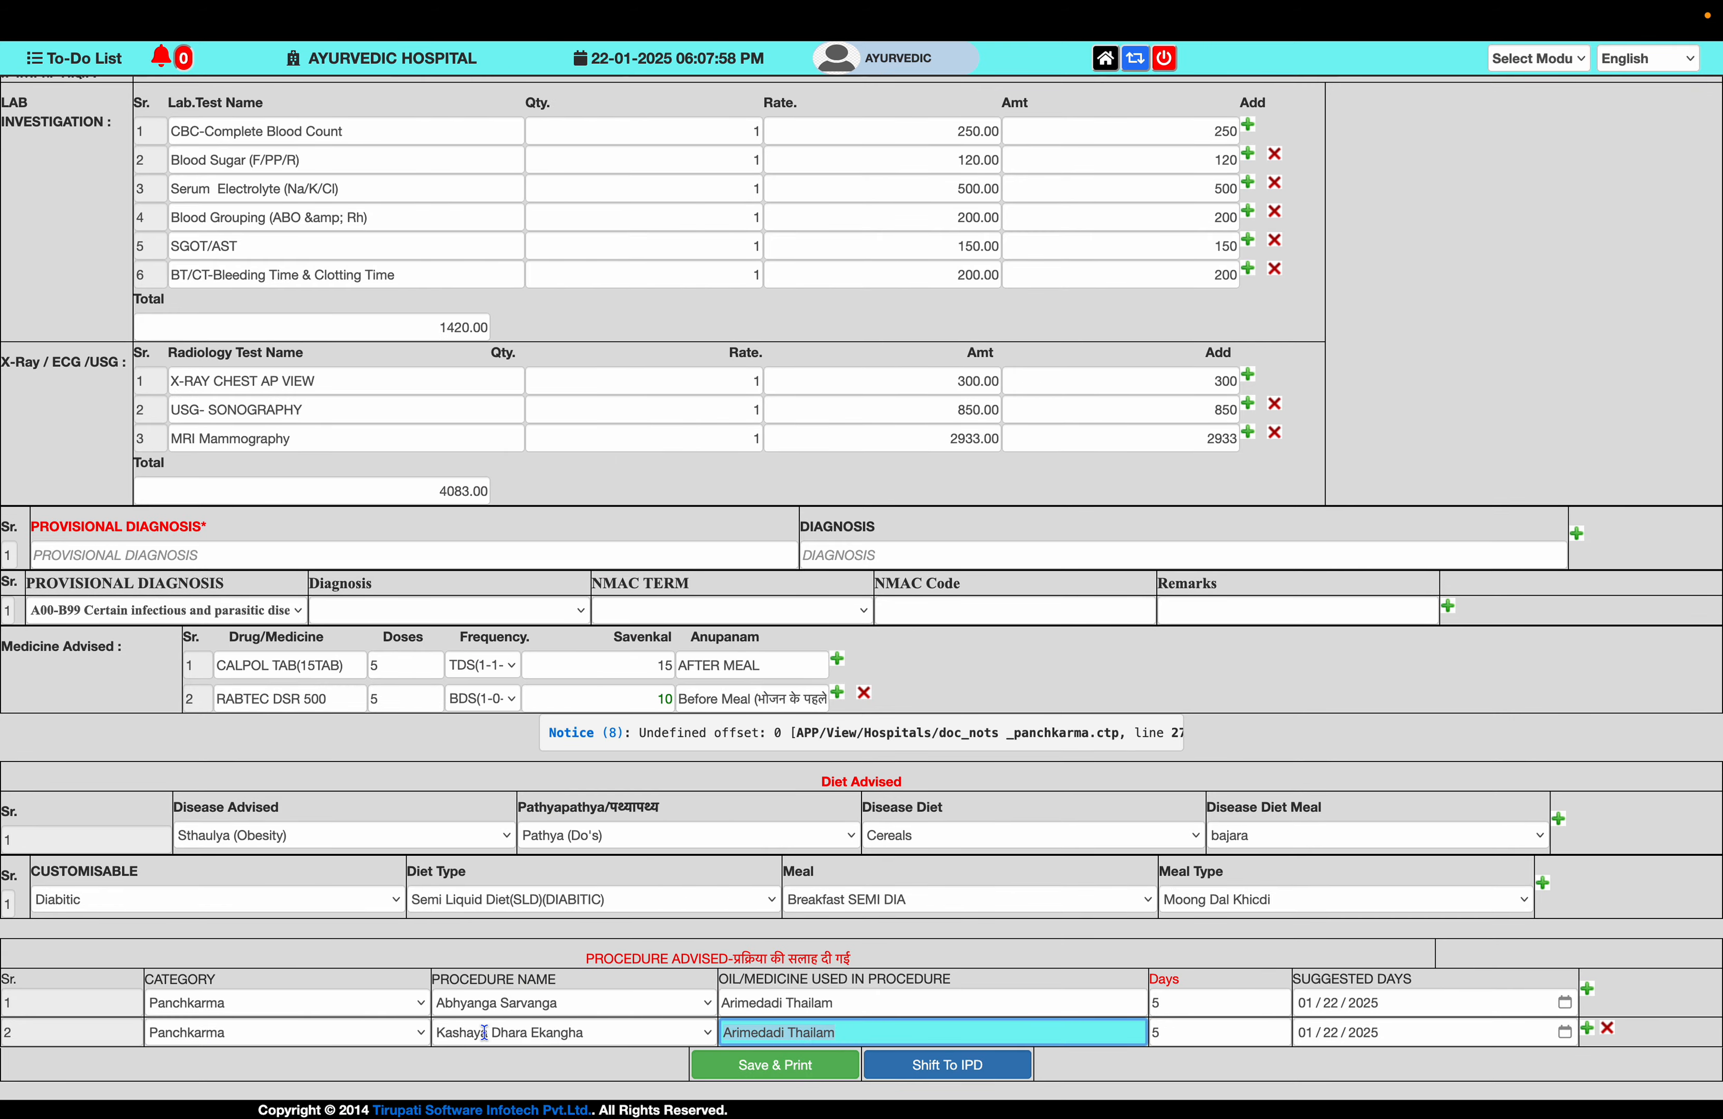
click(872, 1032)
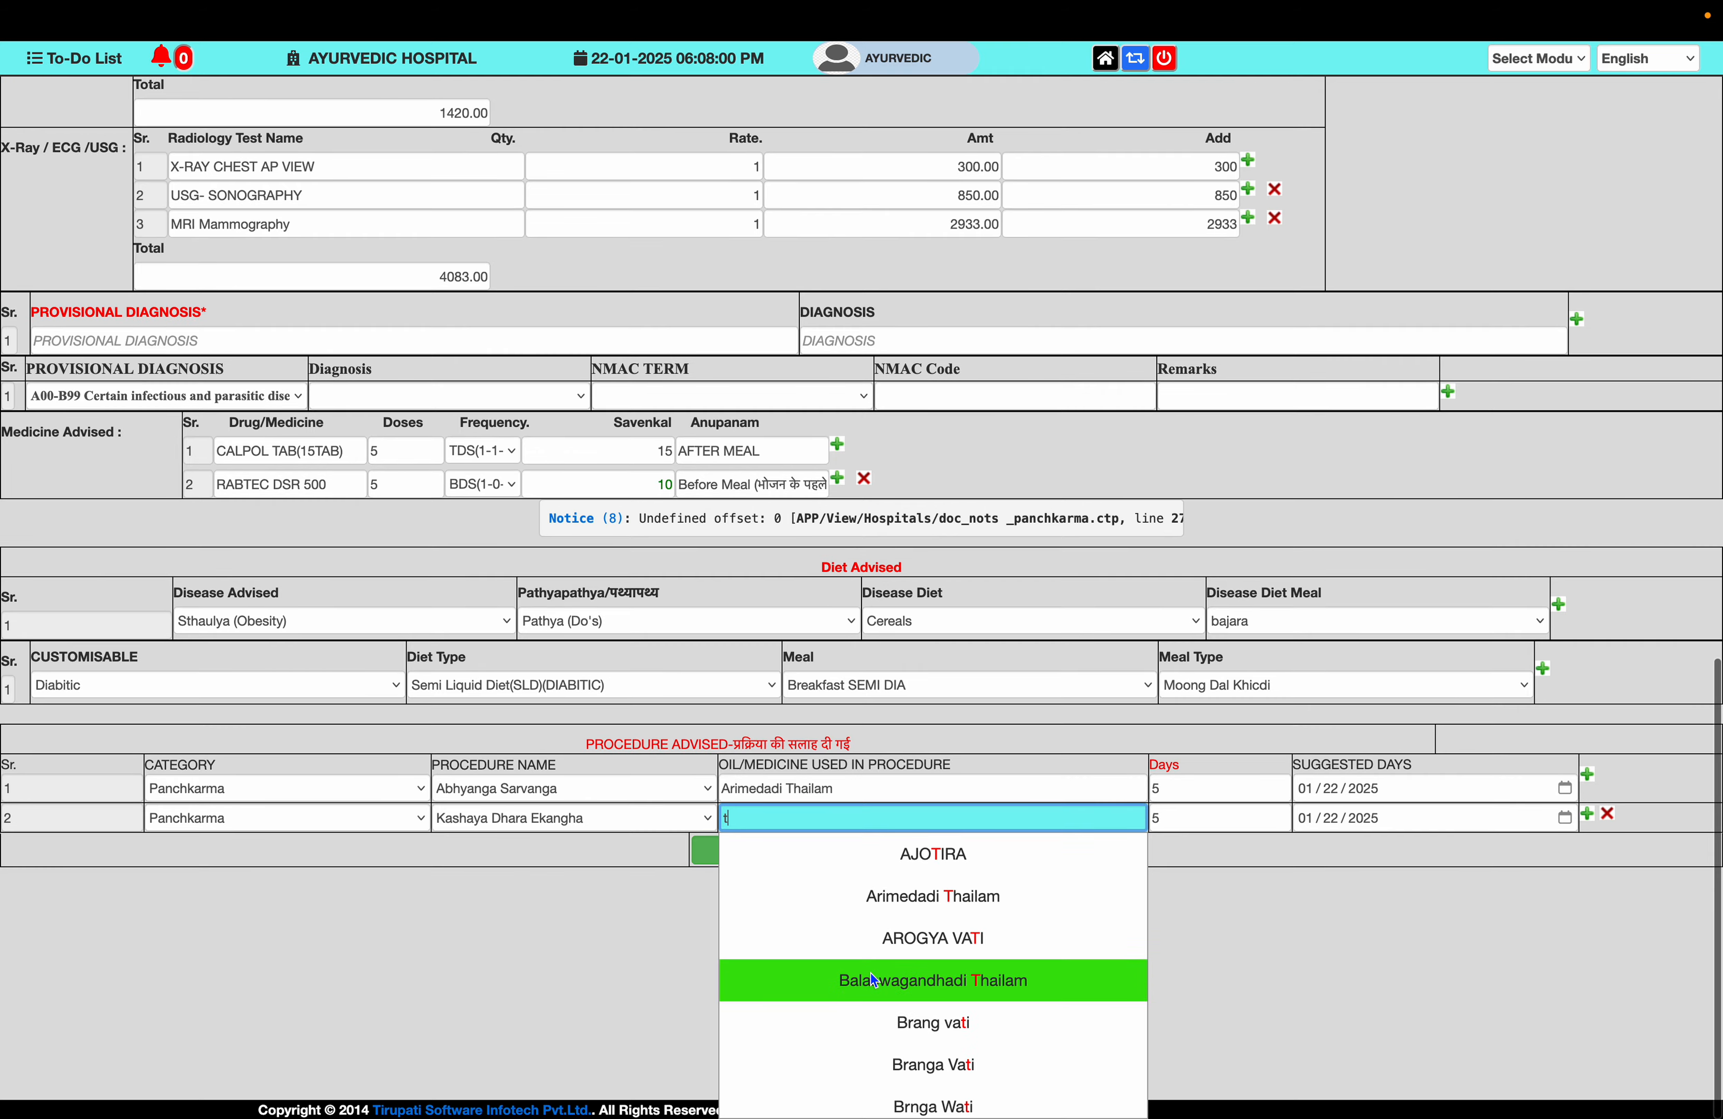
click(872, 980)
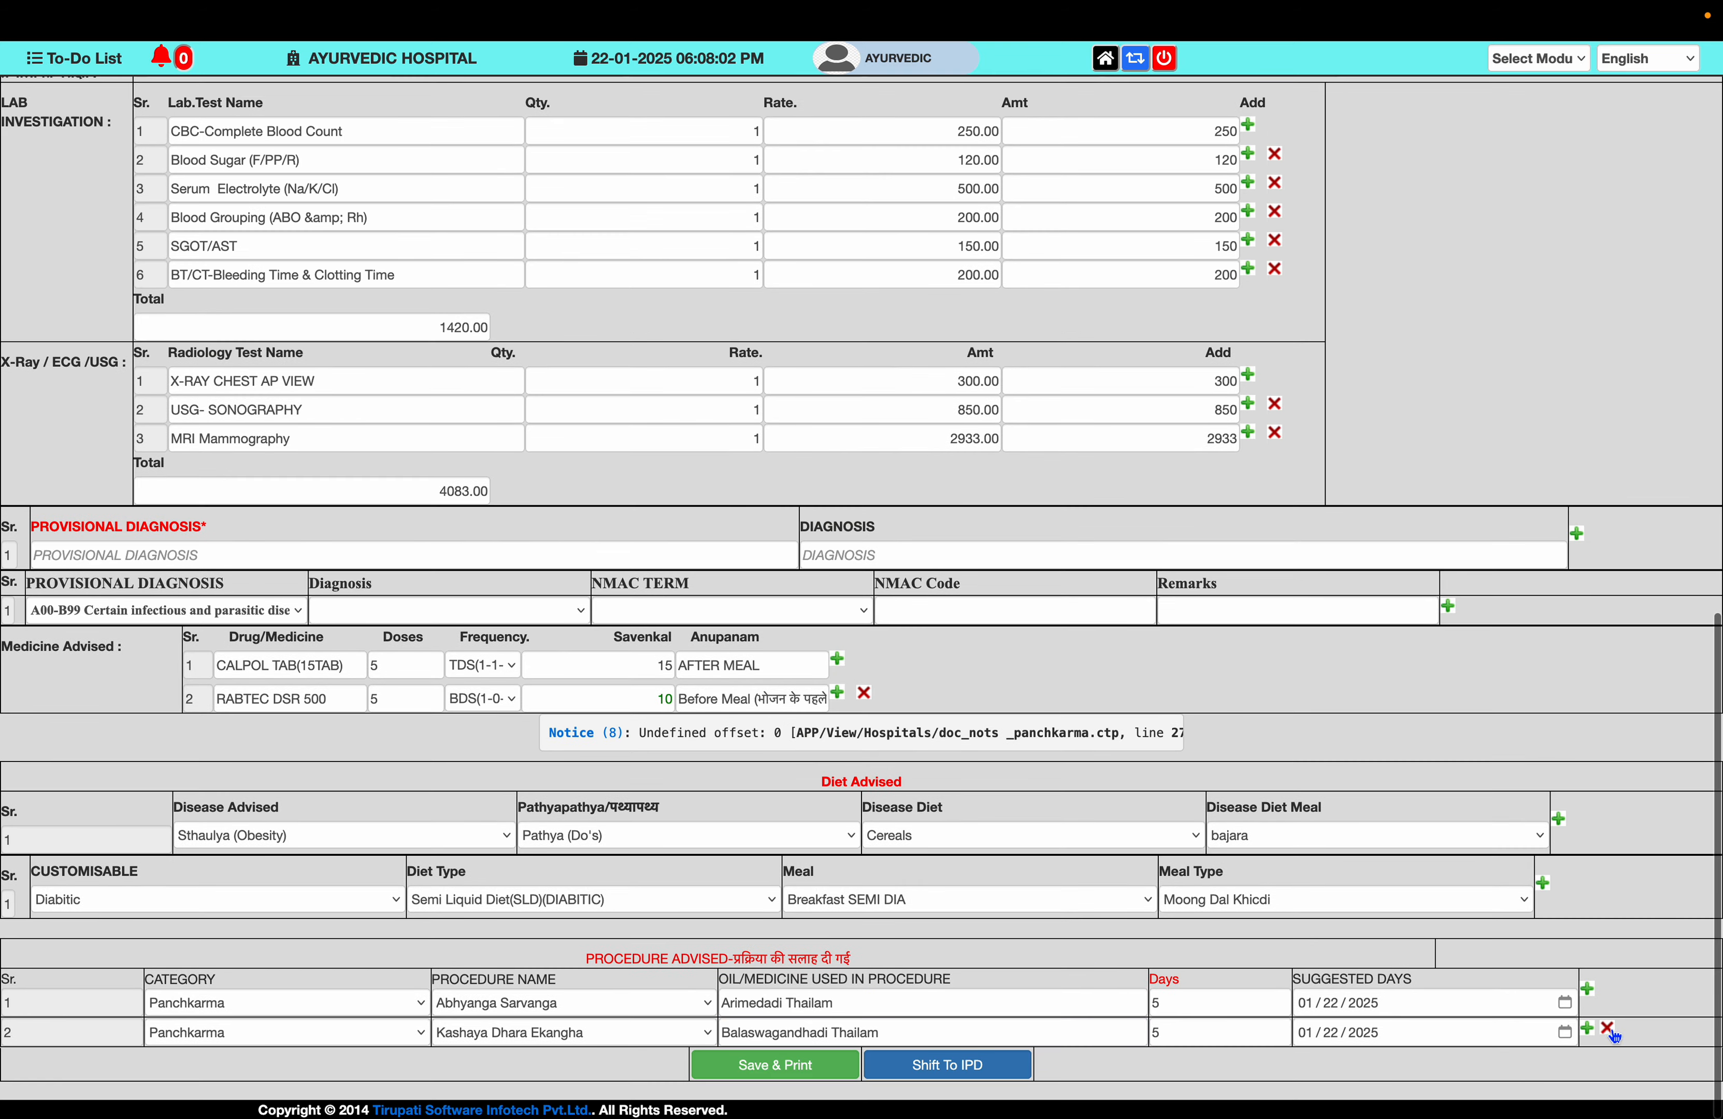
- Add a third procedure, Mukhalepa, with Coconut oil
click(1587, 1028)
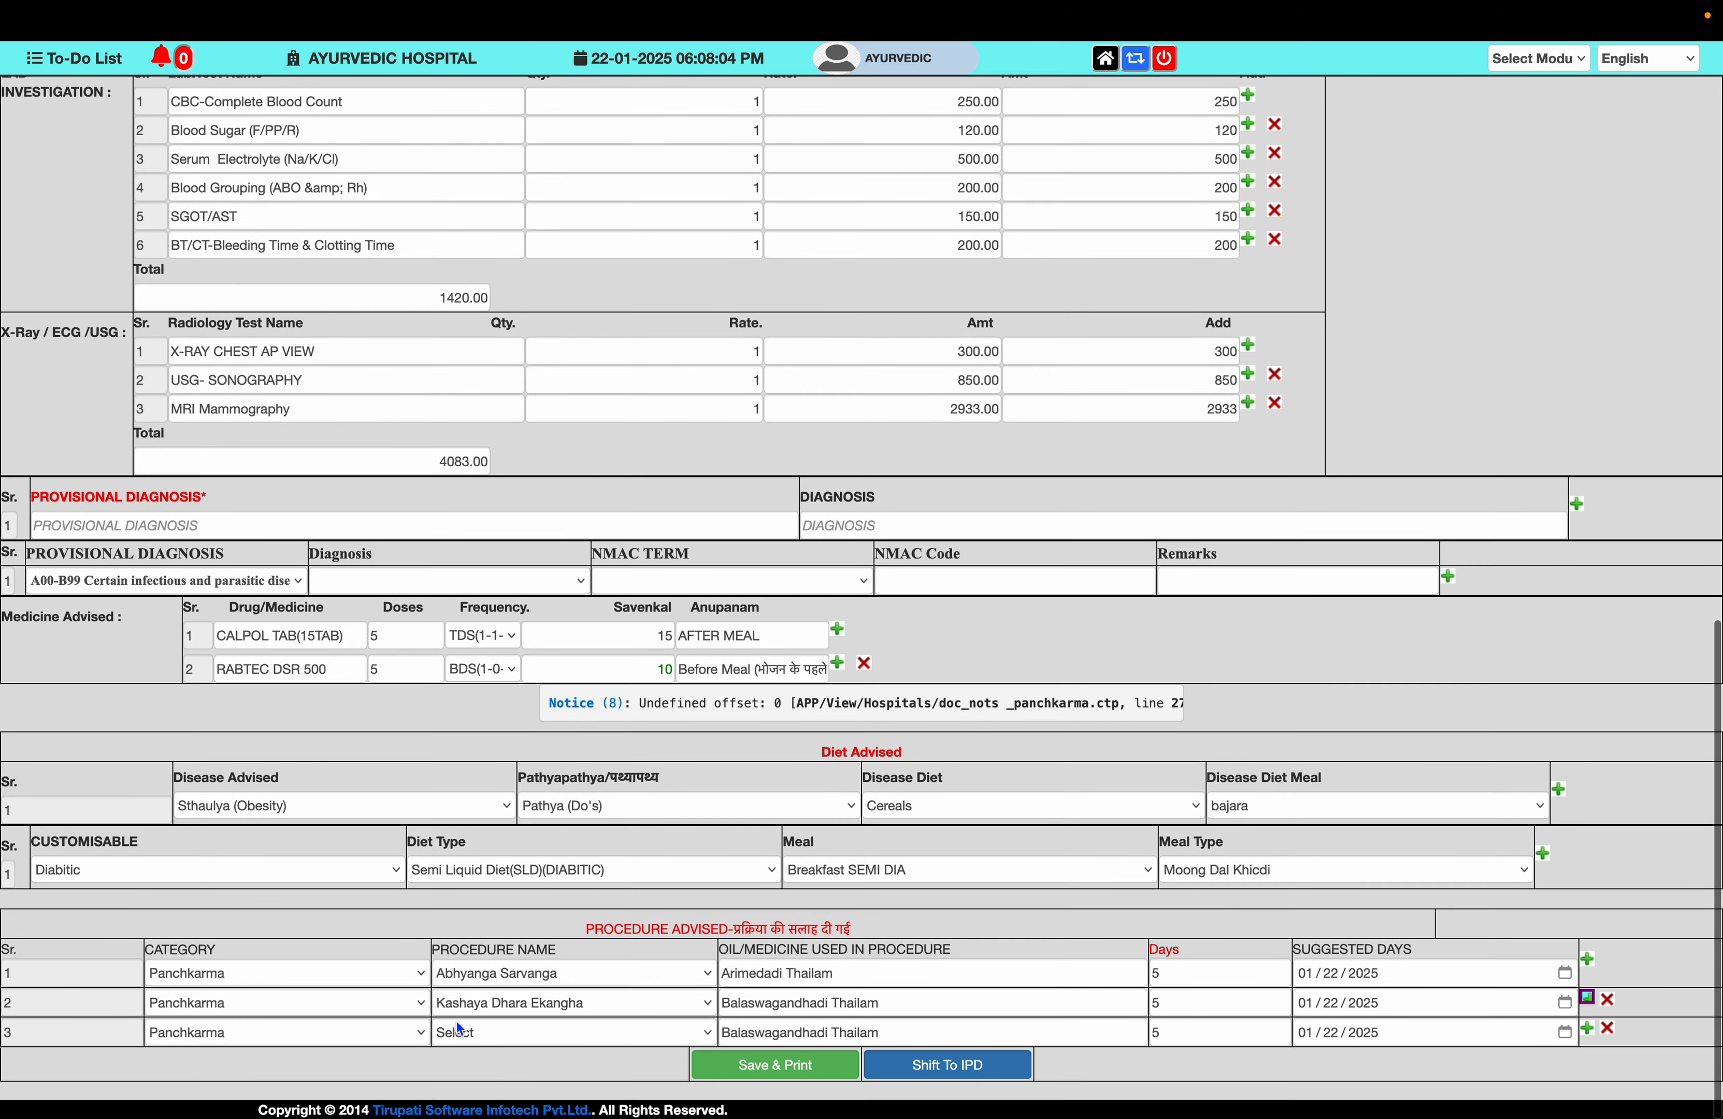
click(458, 1032)
click(488, 849)
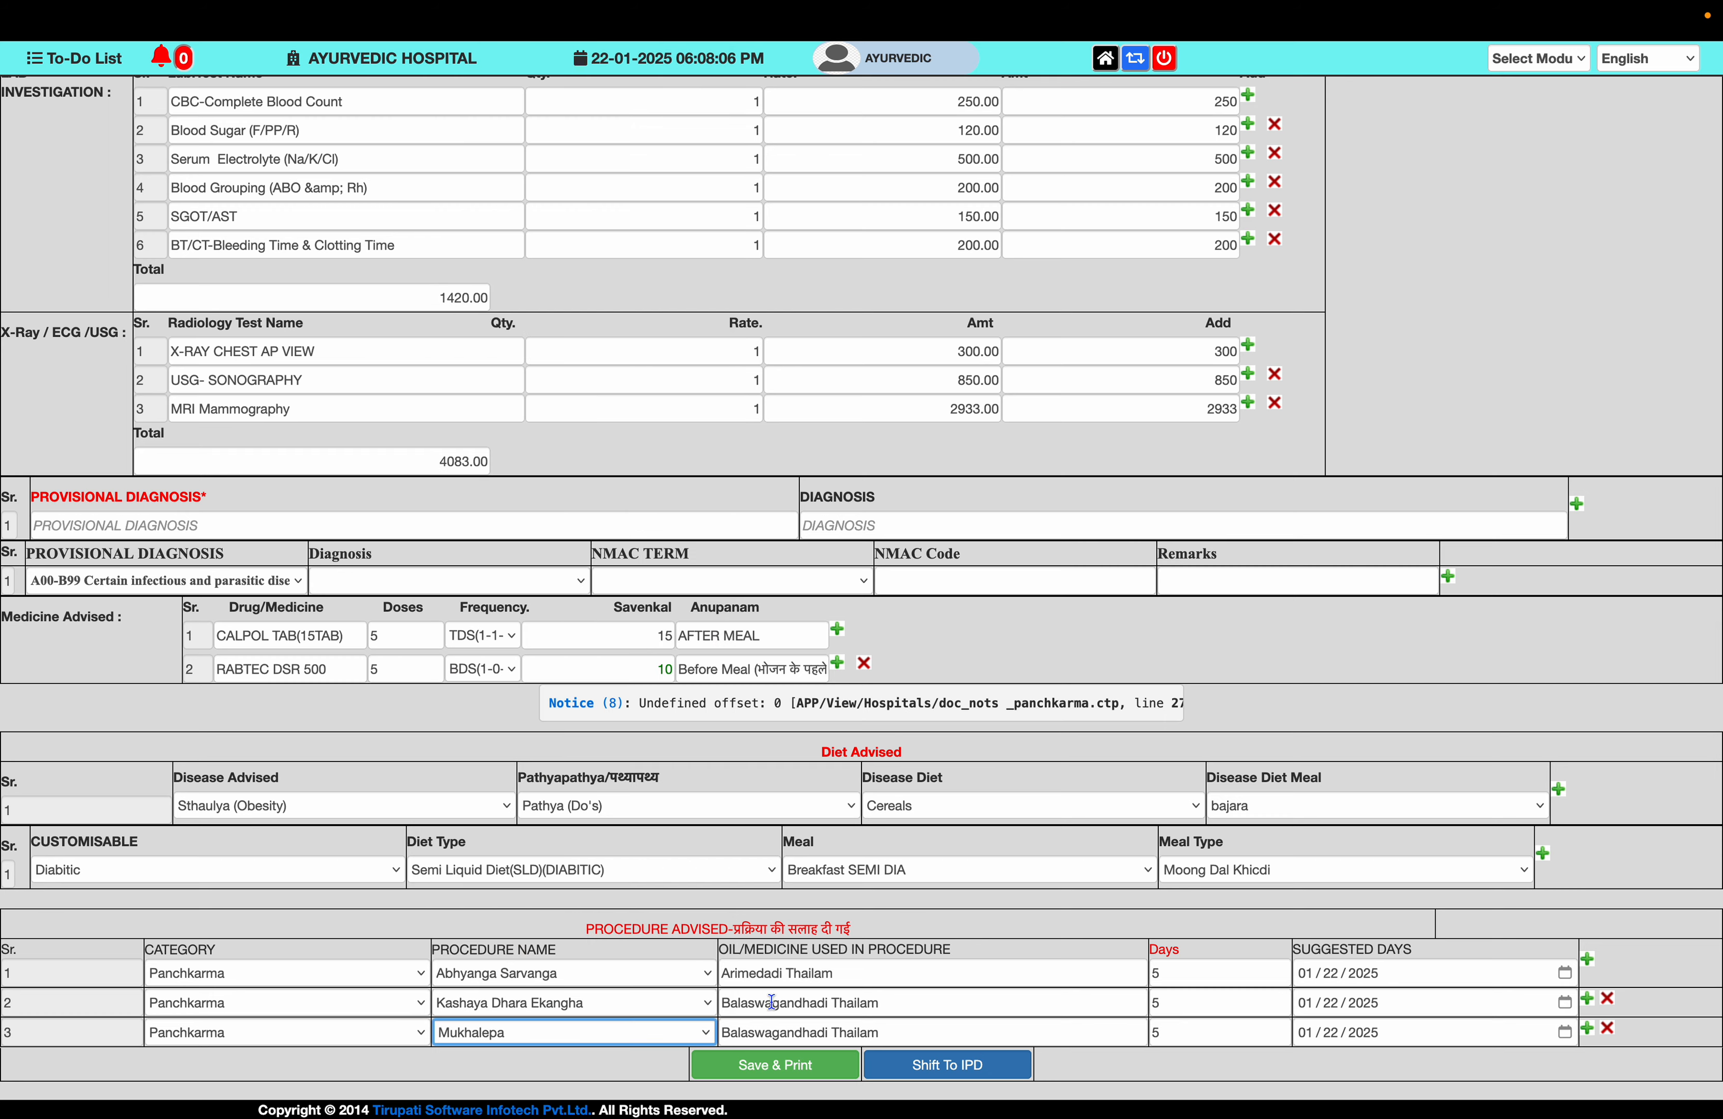
key(Tab)
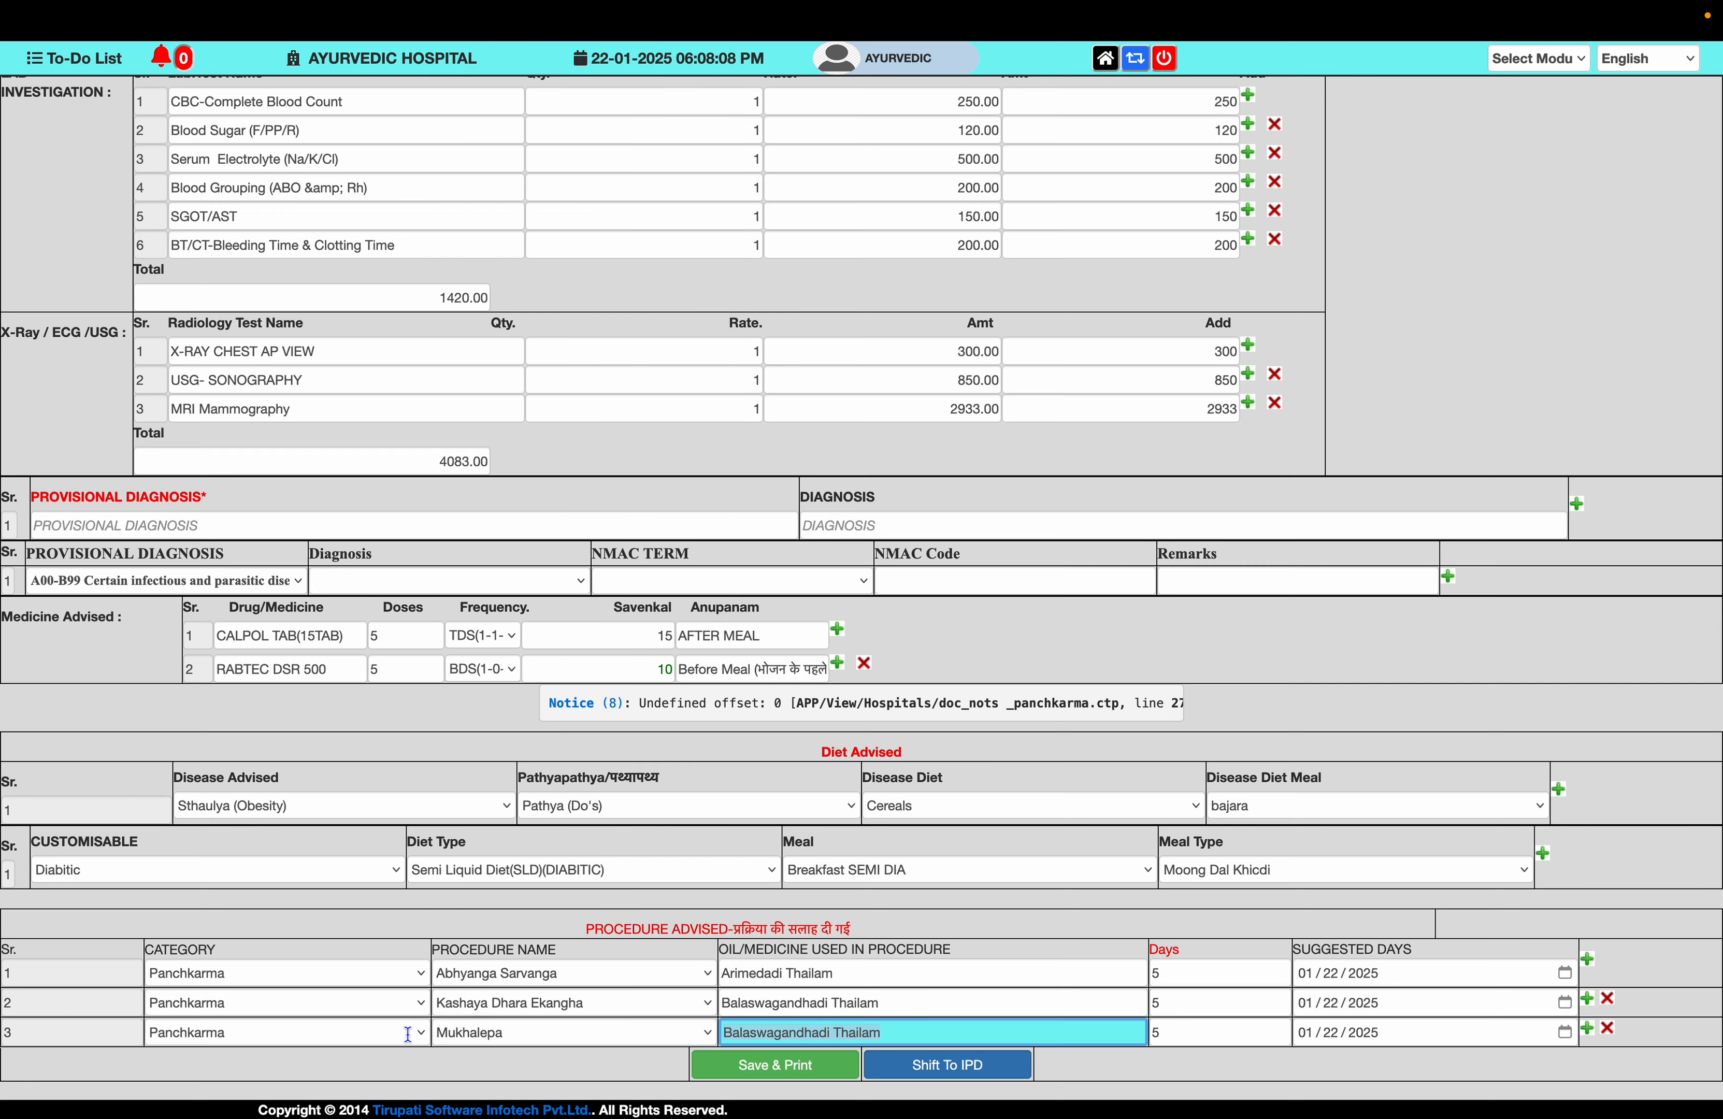
text(o)
scroll(582, 1032, down, 5)
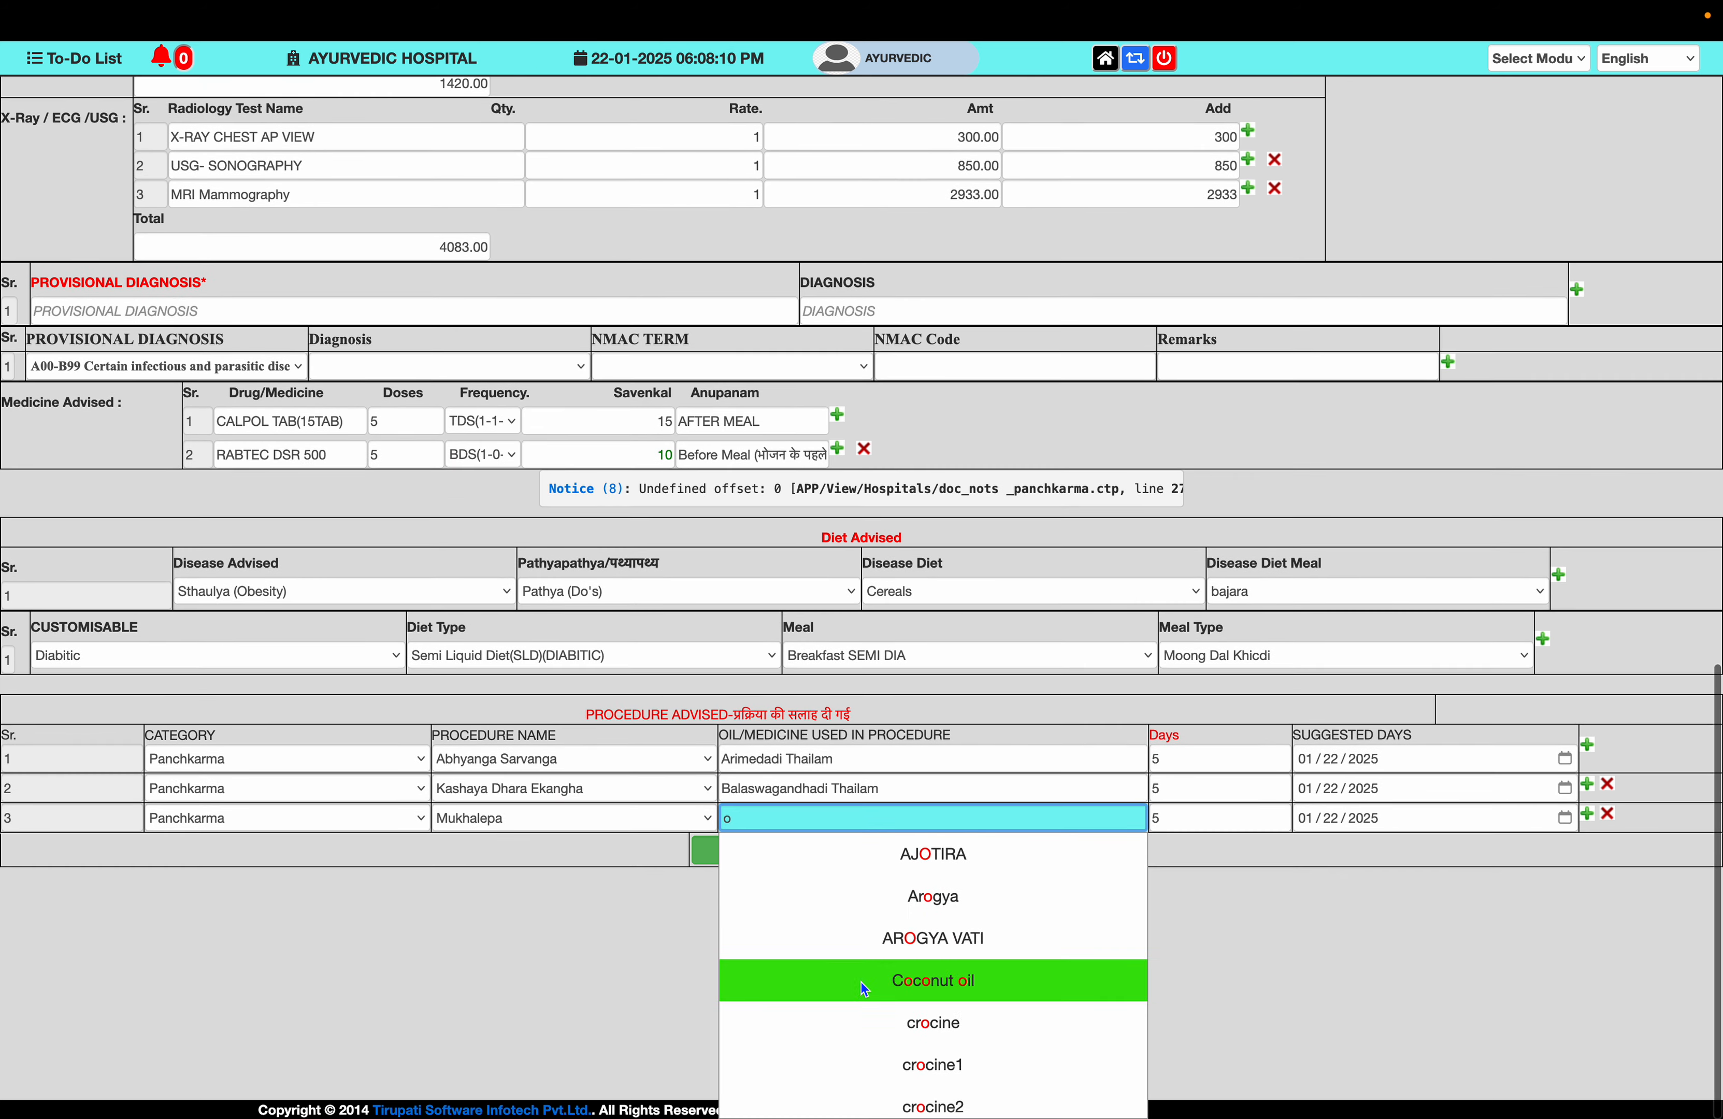
click(862, 981)
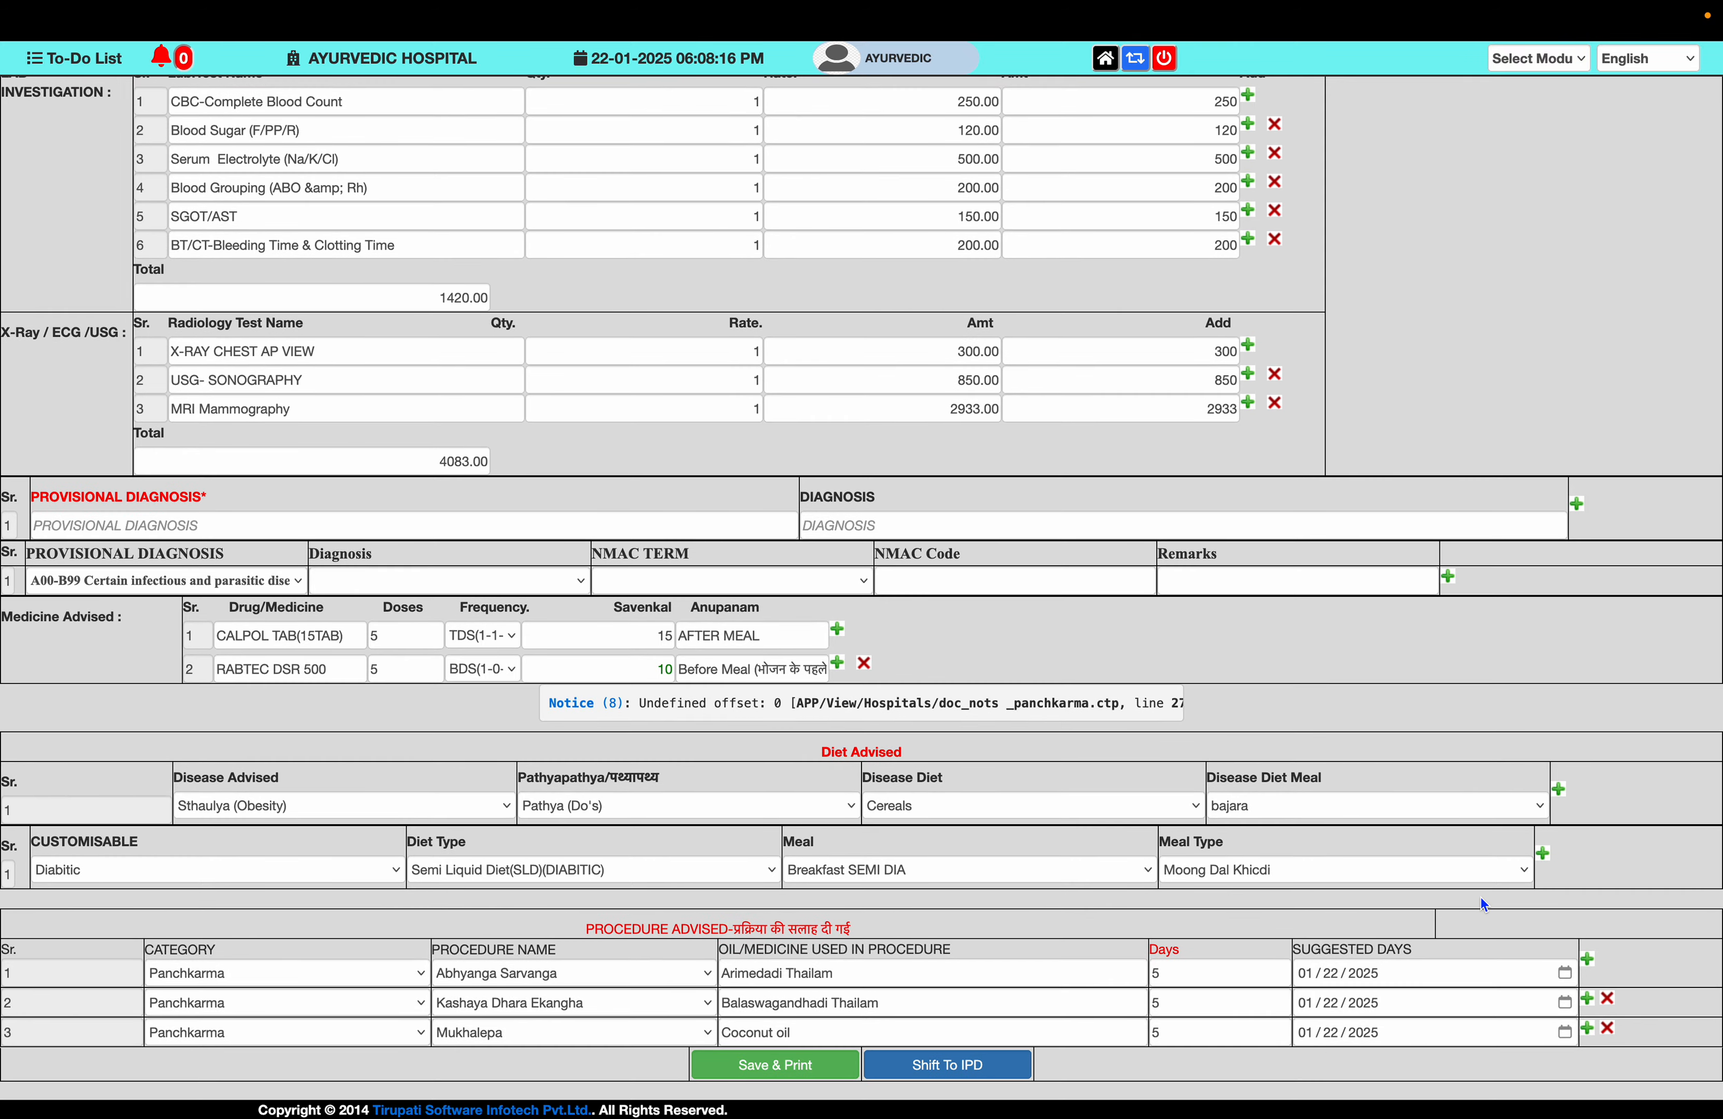
scroll(1480, 901, up, 5)
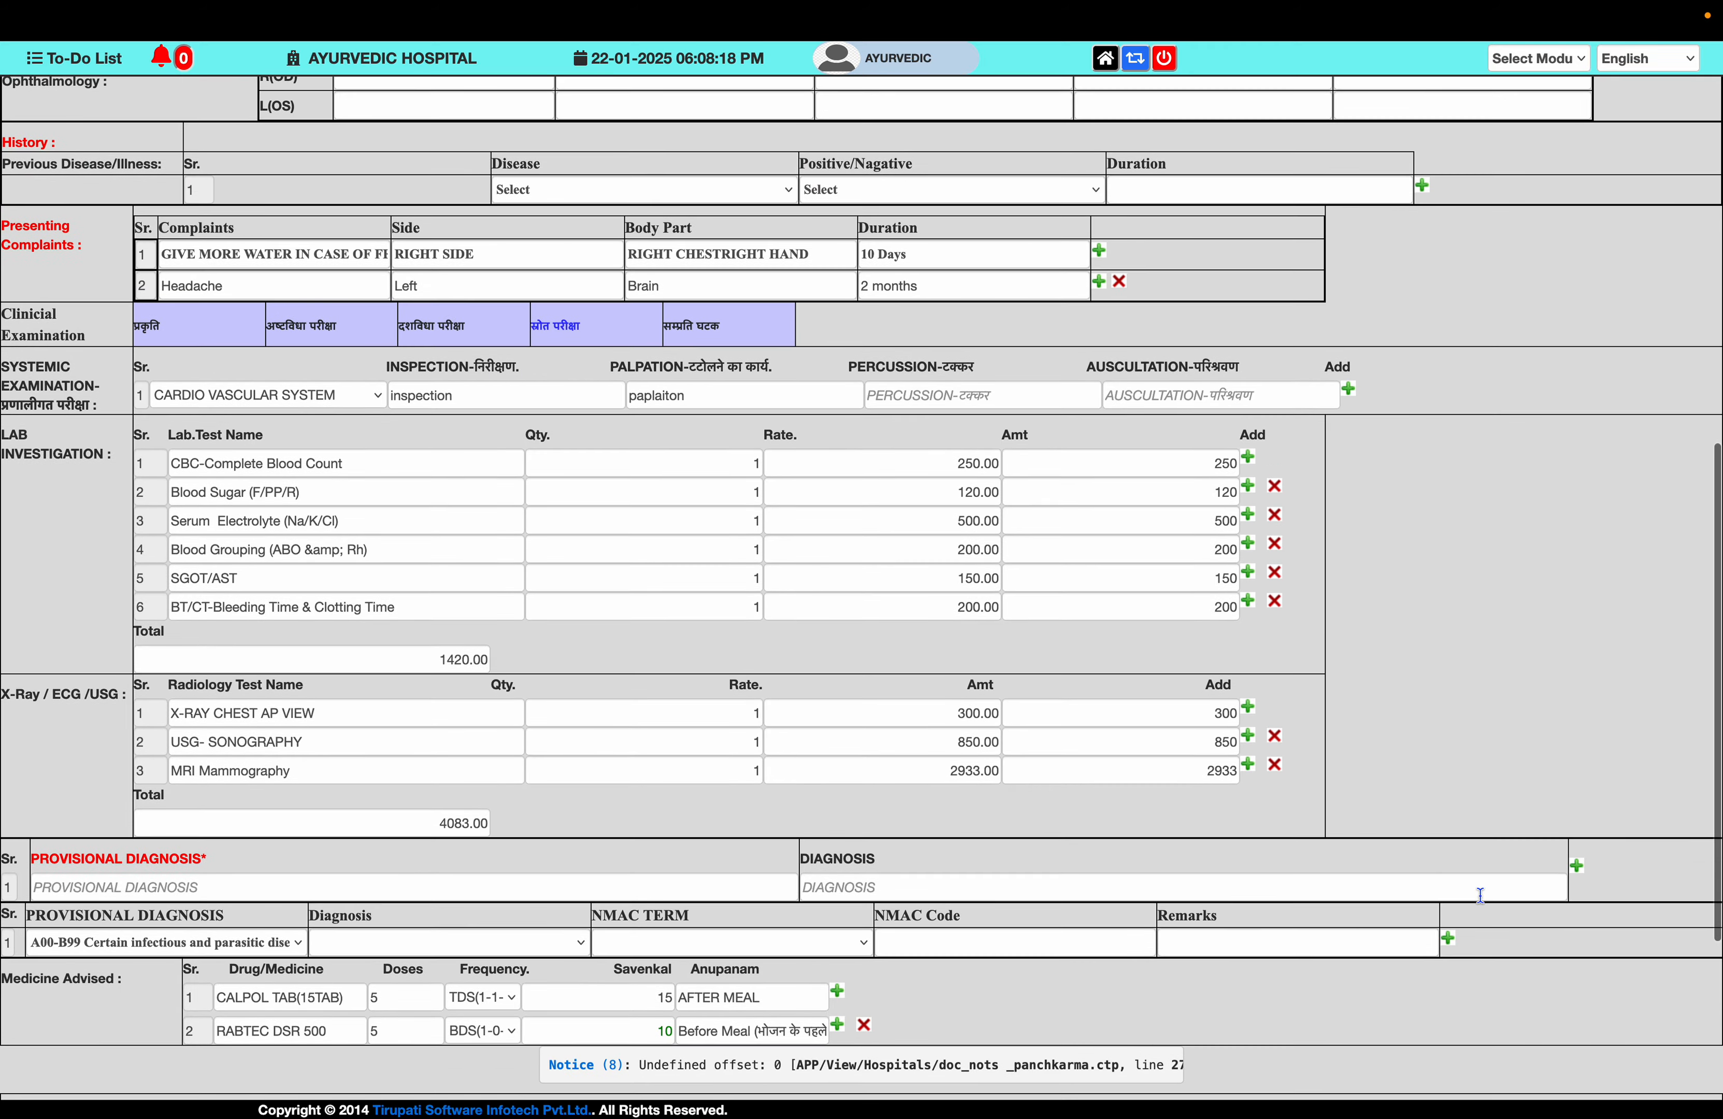
- Record Achilles tendon injury and Acute bronchitis as Negative previous diseases in two history rows
scroll(660, 664, up, 5)
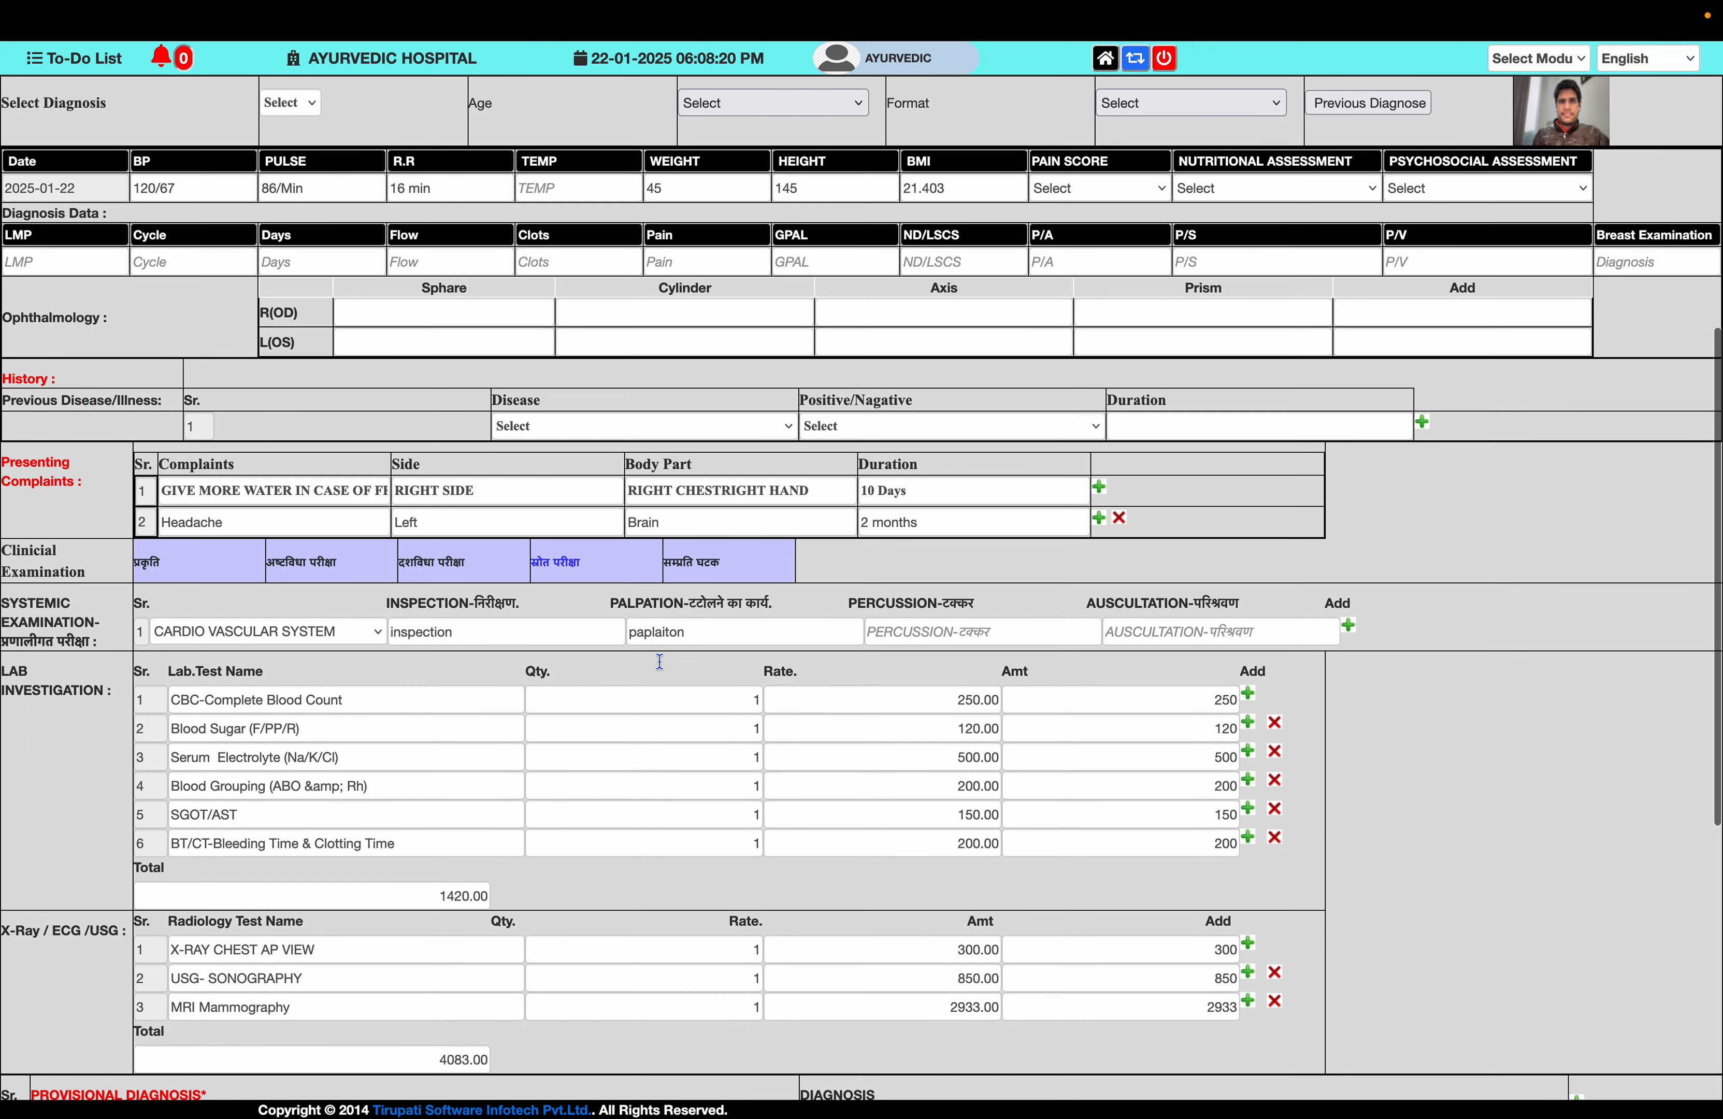
scroll(660, 664, down, 1)
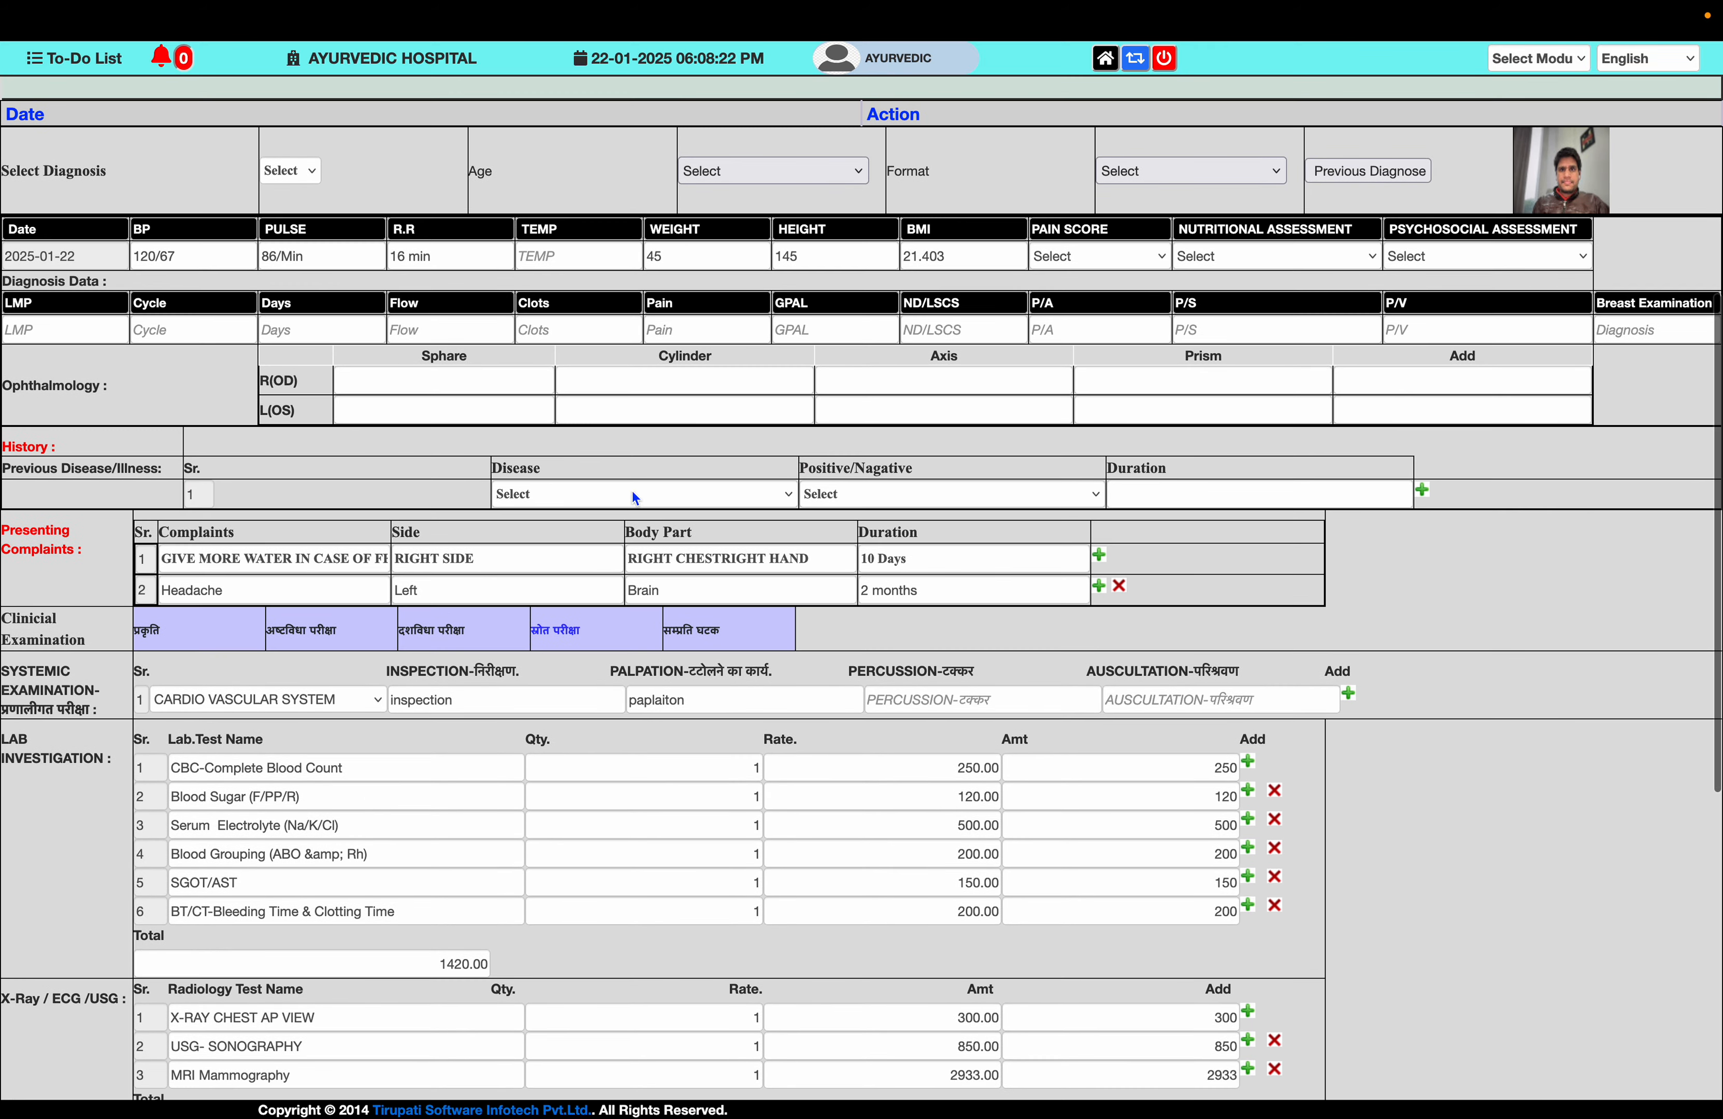
click(665, 486)
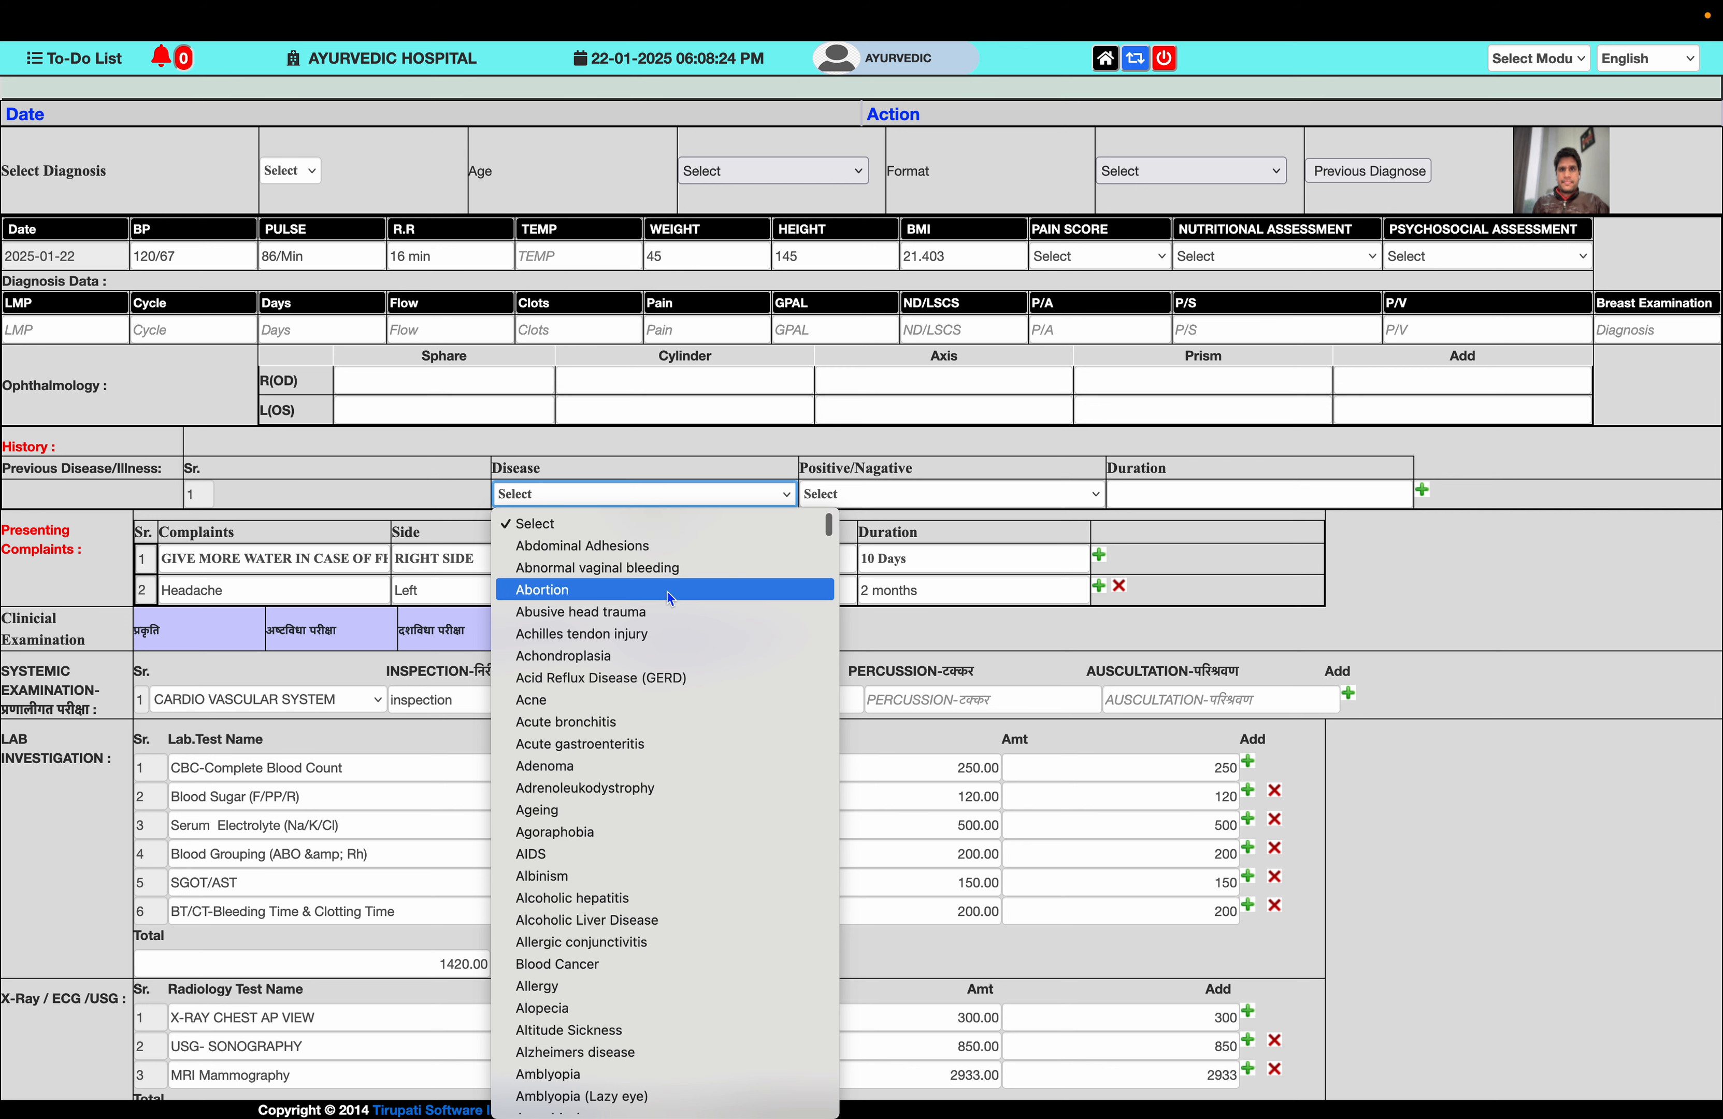
click(667, 631)
click(908, 502)
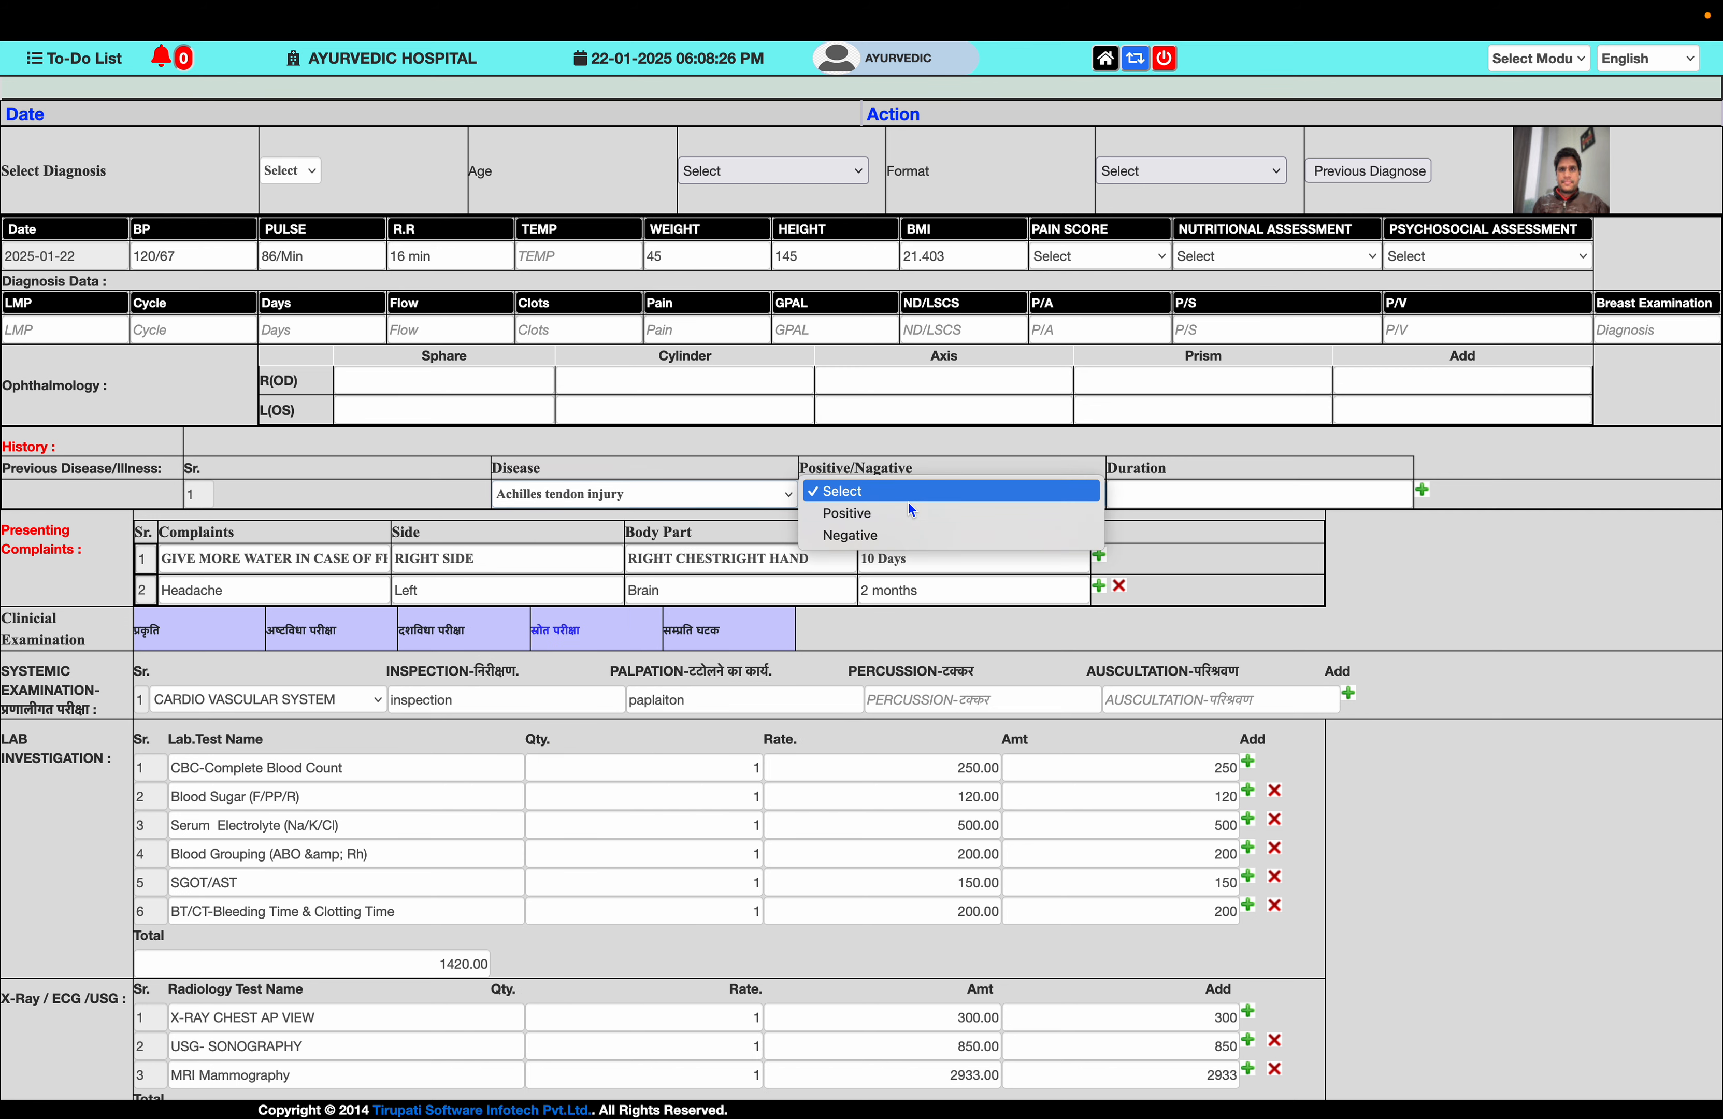
click(909, 534)
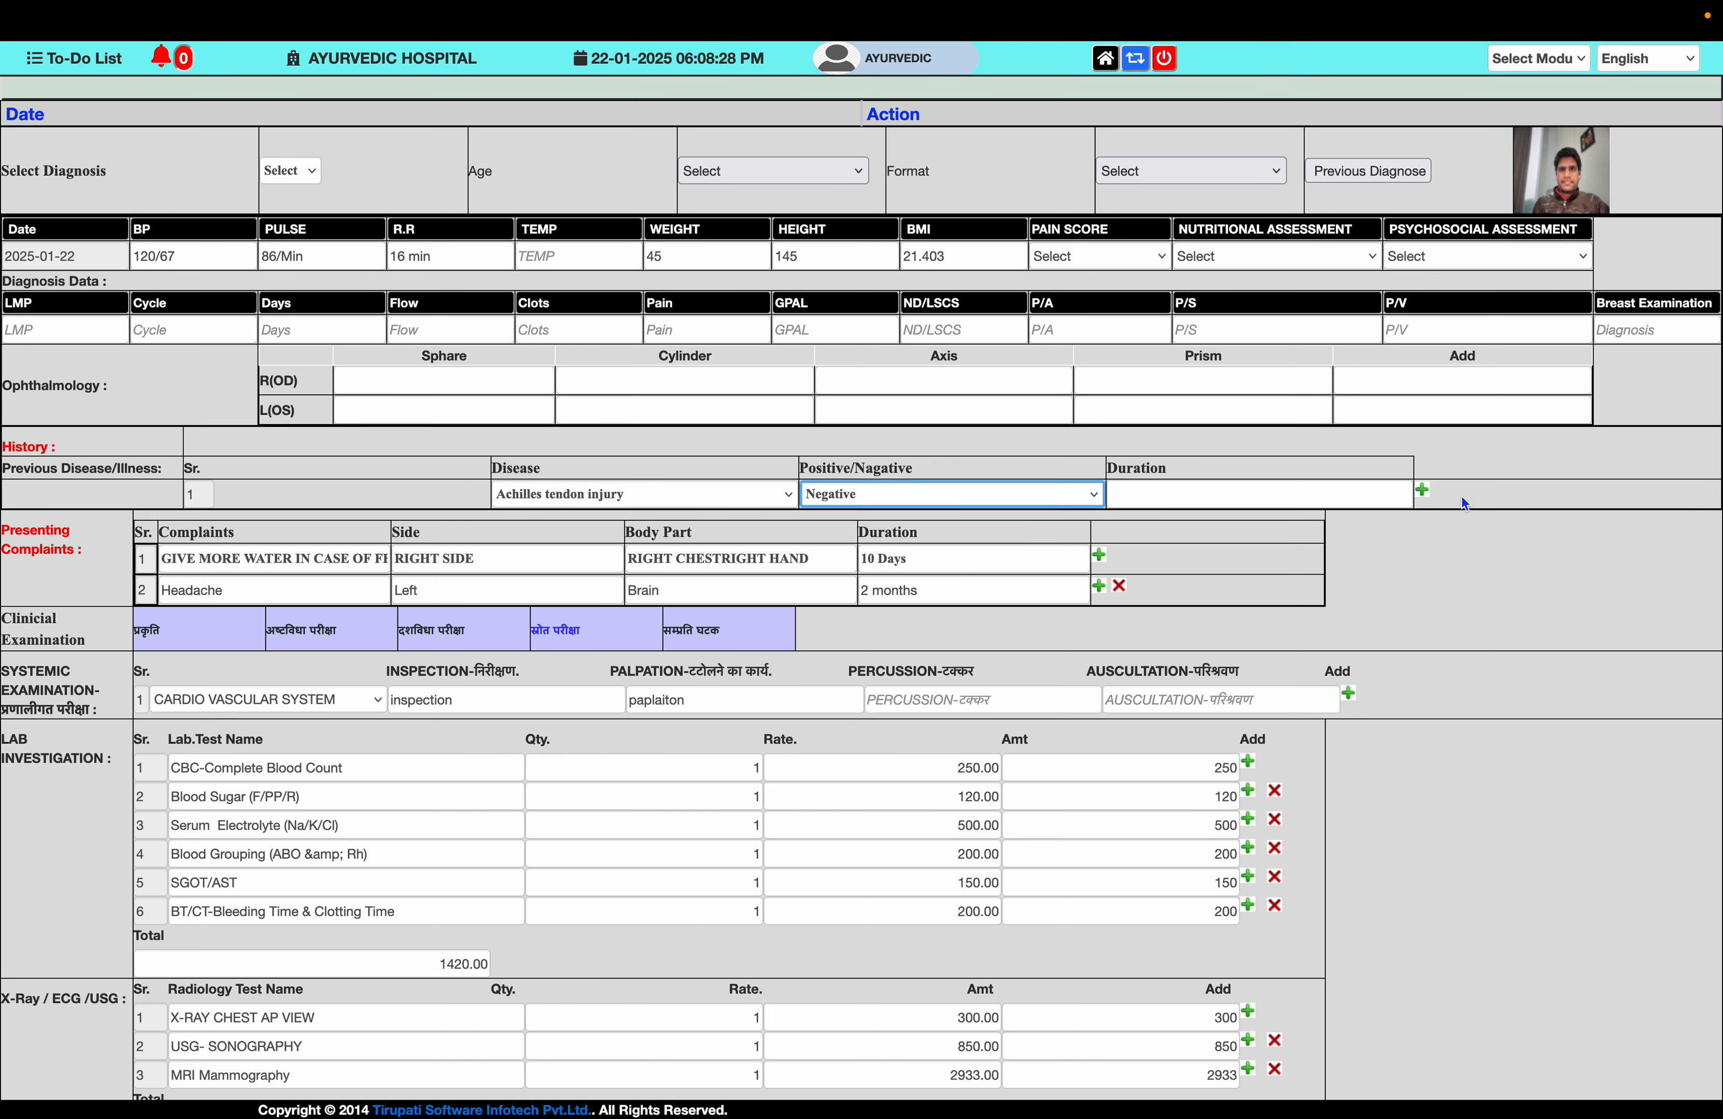
click(1422, 493)
click(661, 524)
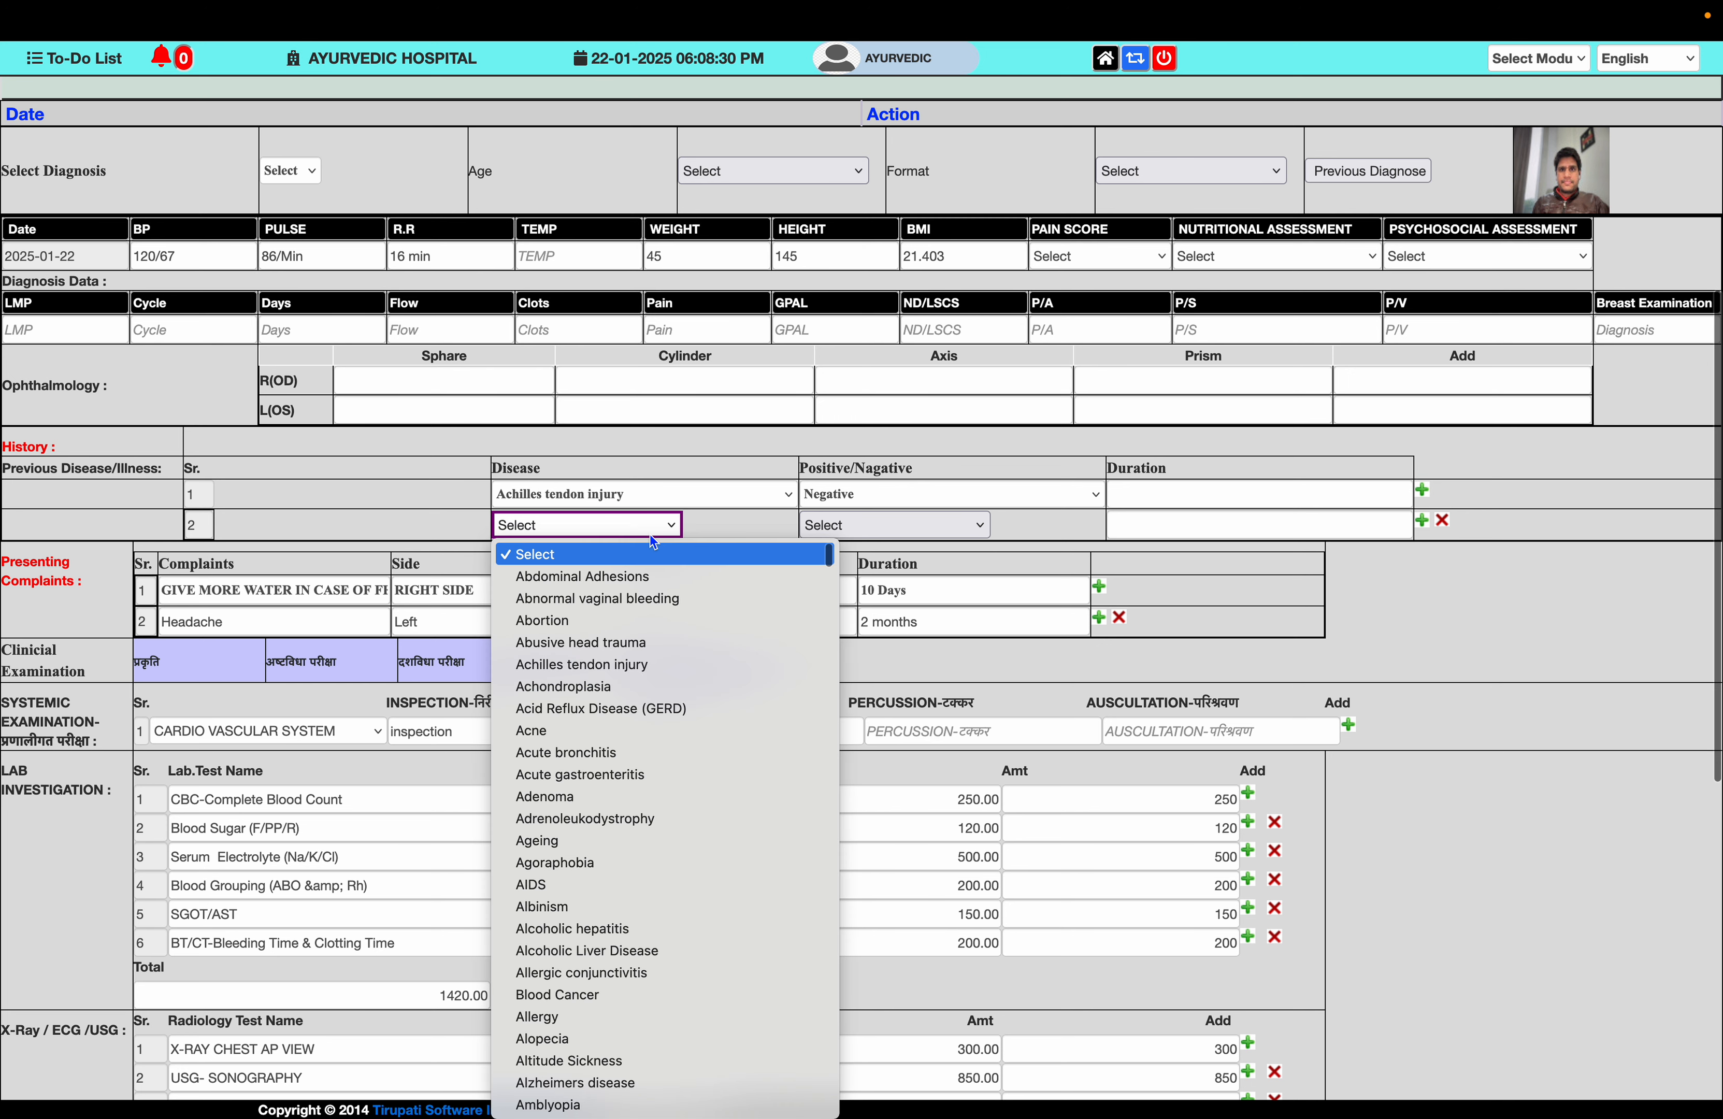
click(620, 748)
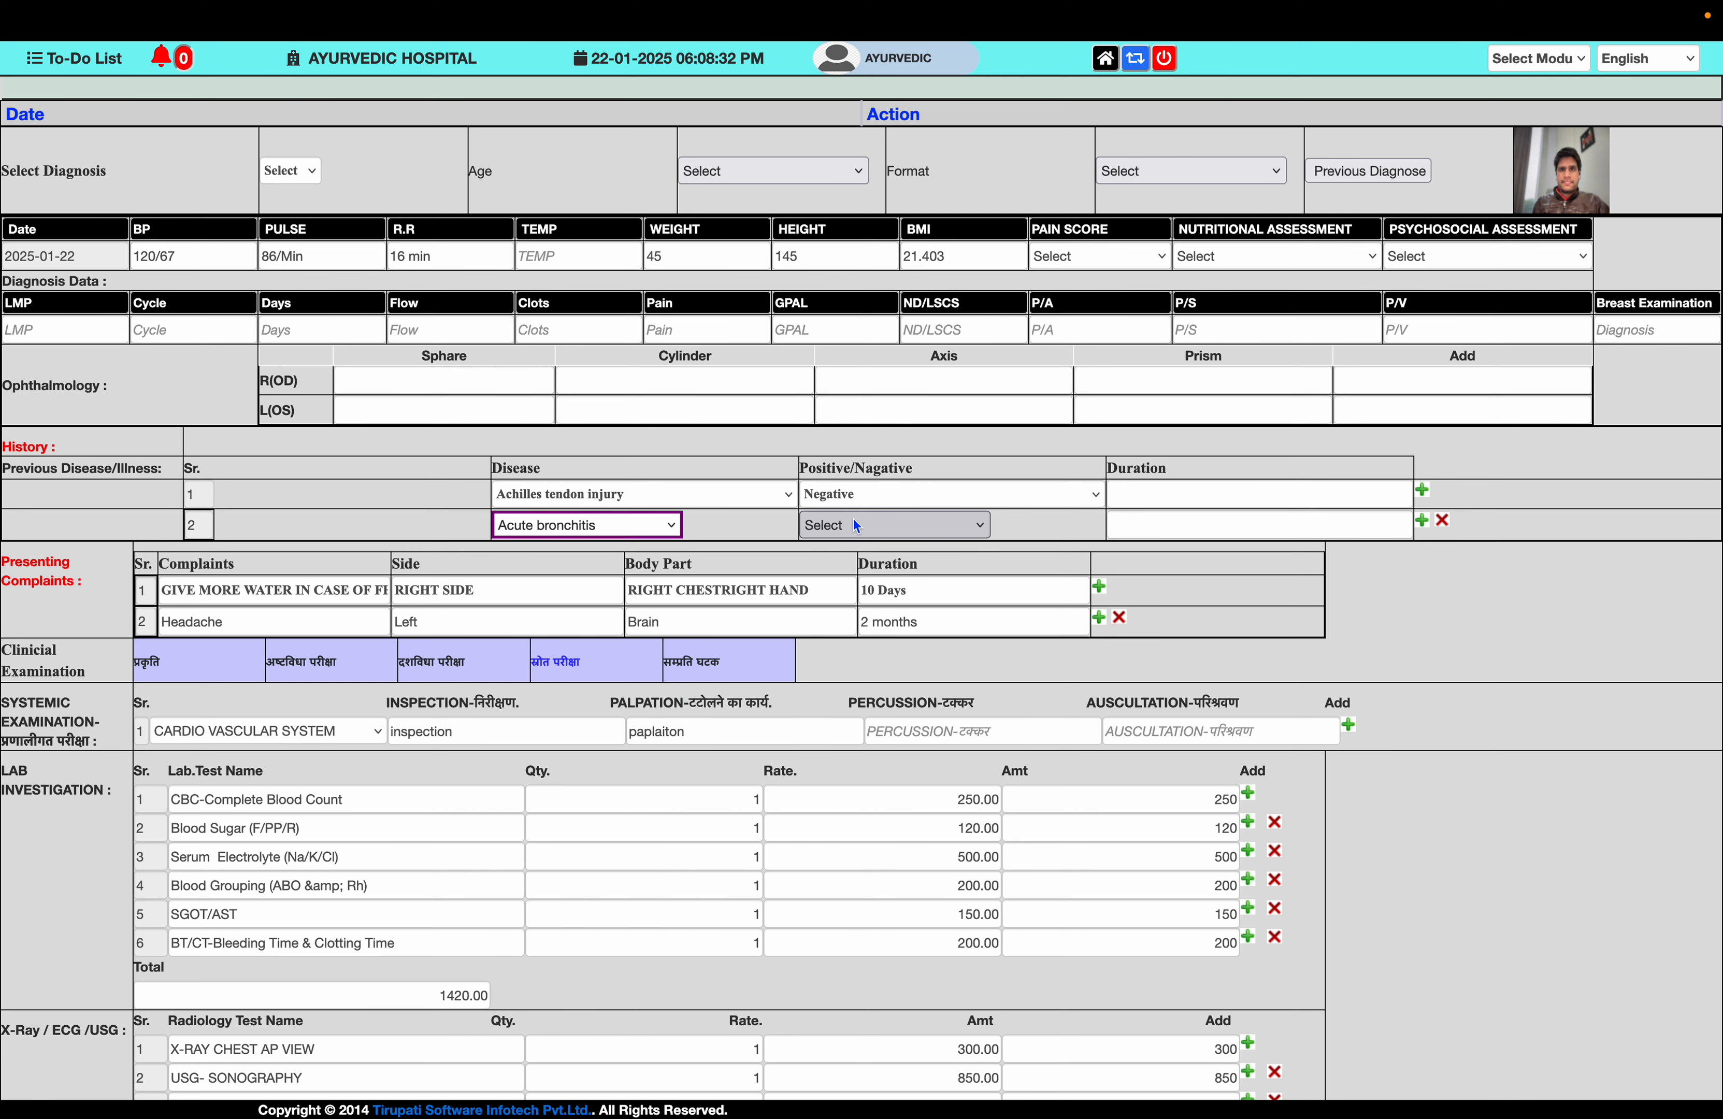
click(867, 532)
click(891, 569)
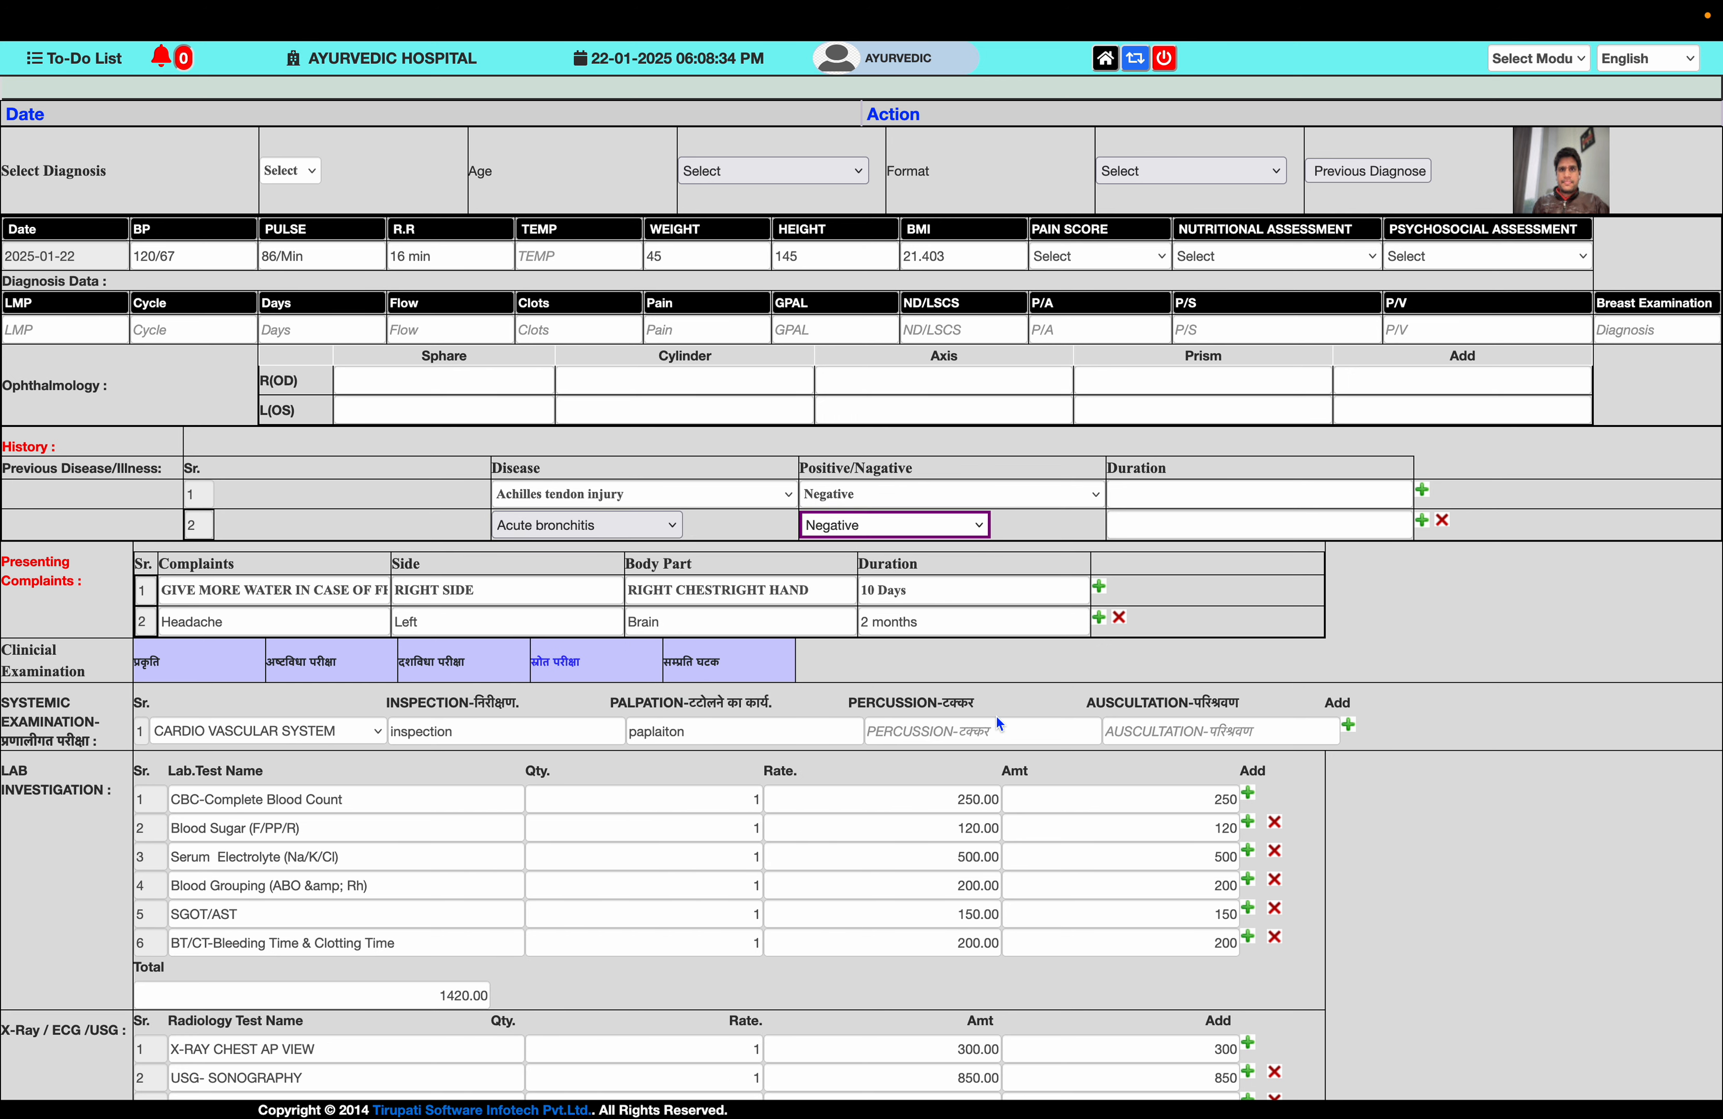
- Save and print the Panchakarma e-prescription, acknowledging the processing notice
scroll(995, 713, down, 8)
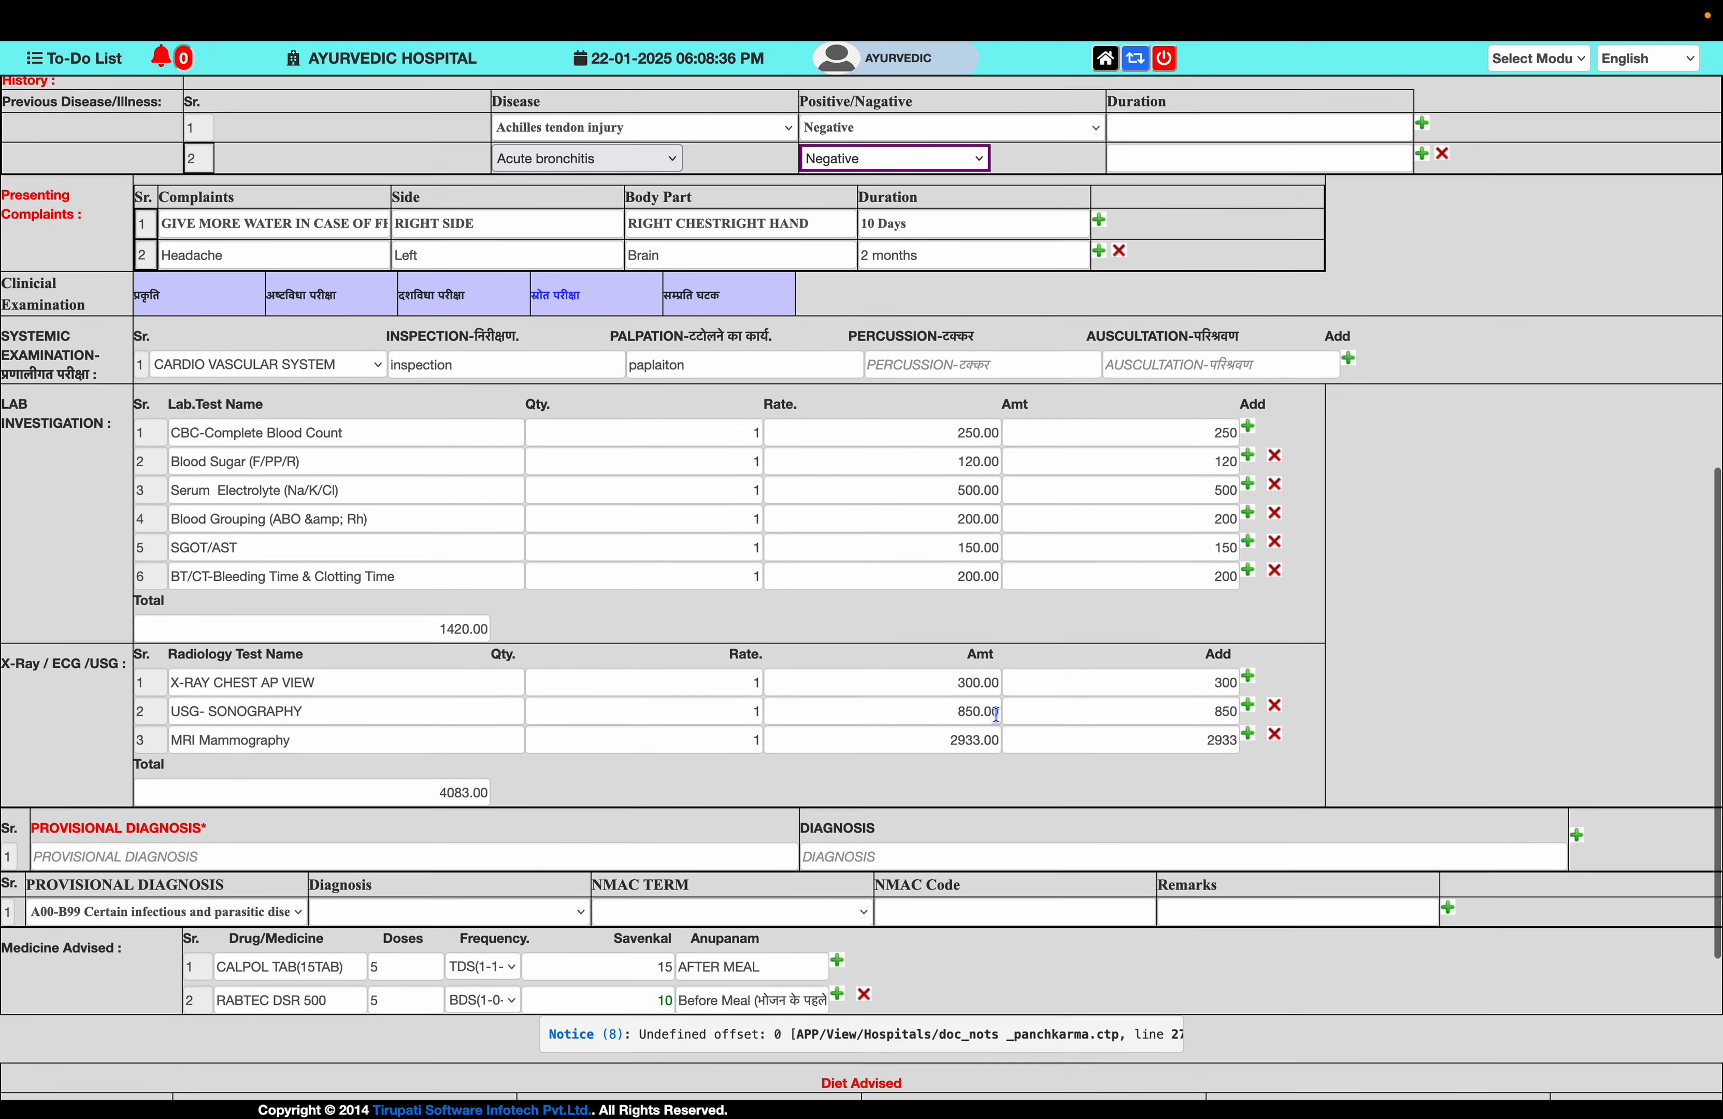
scroll(995, 715, down, 1)
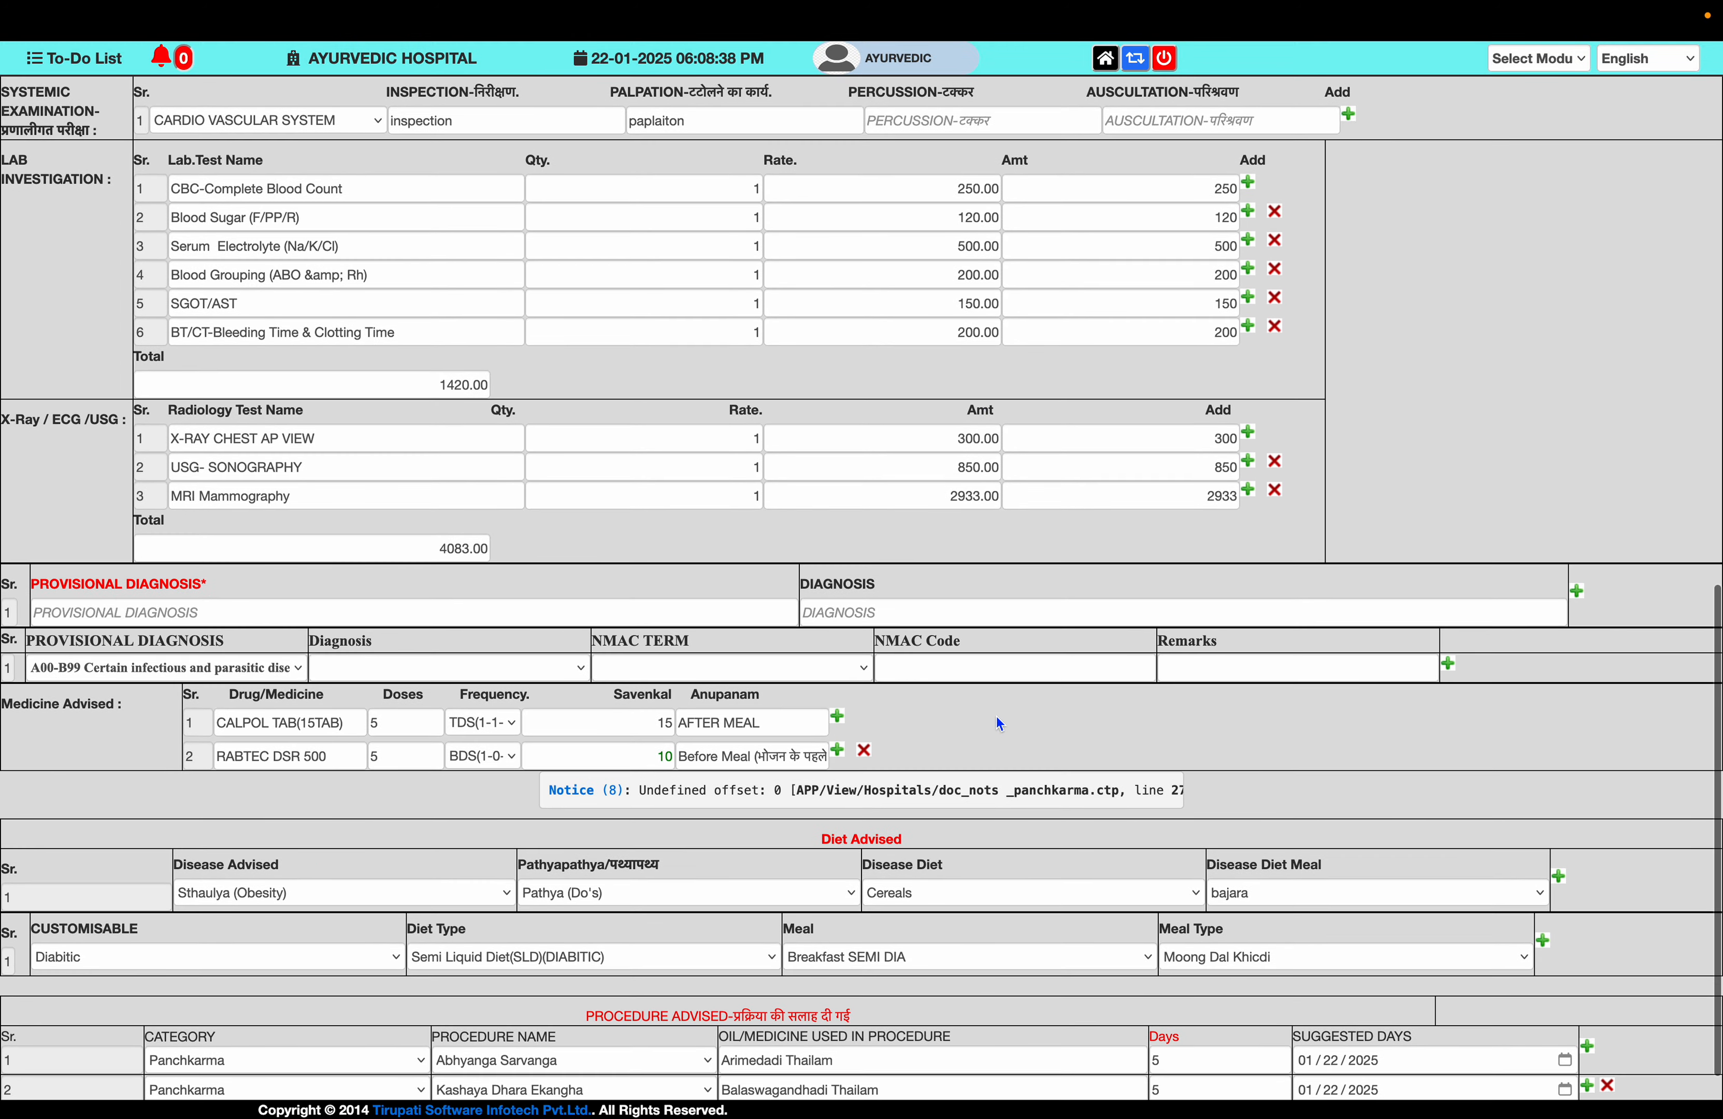
scroll(995, 724, down, 2)
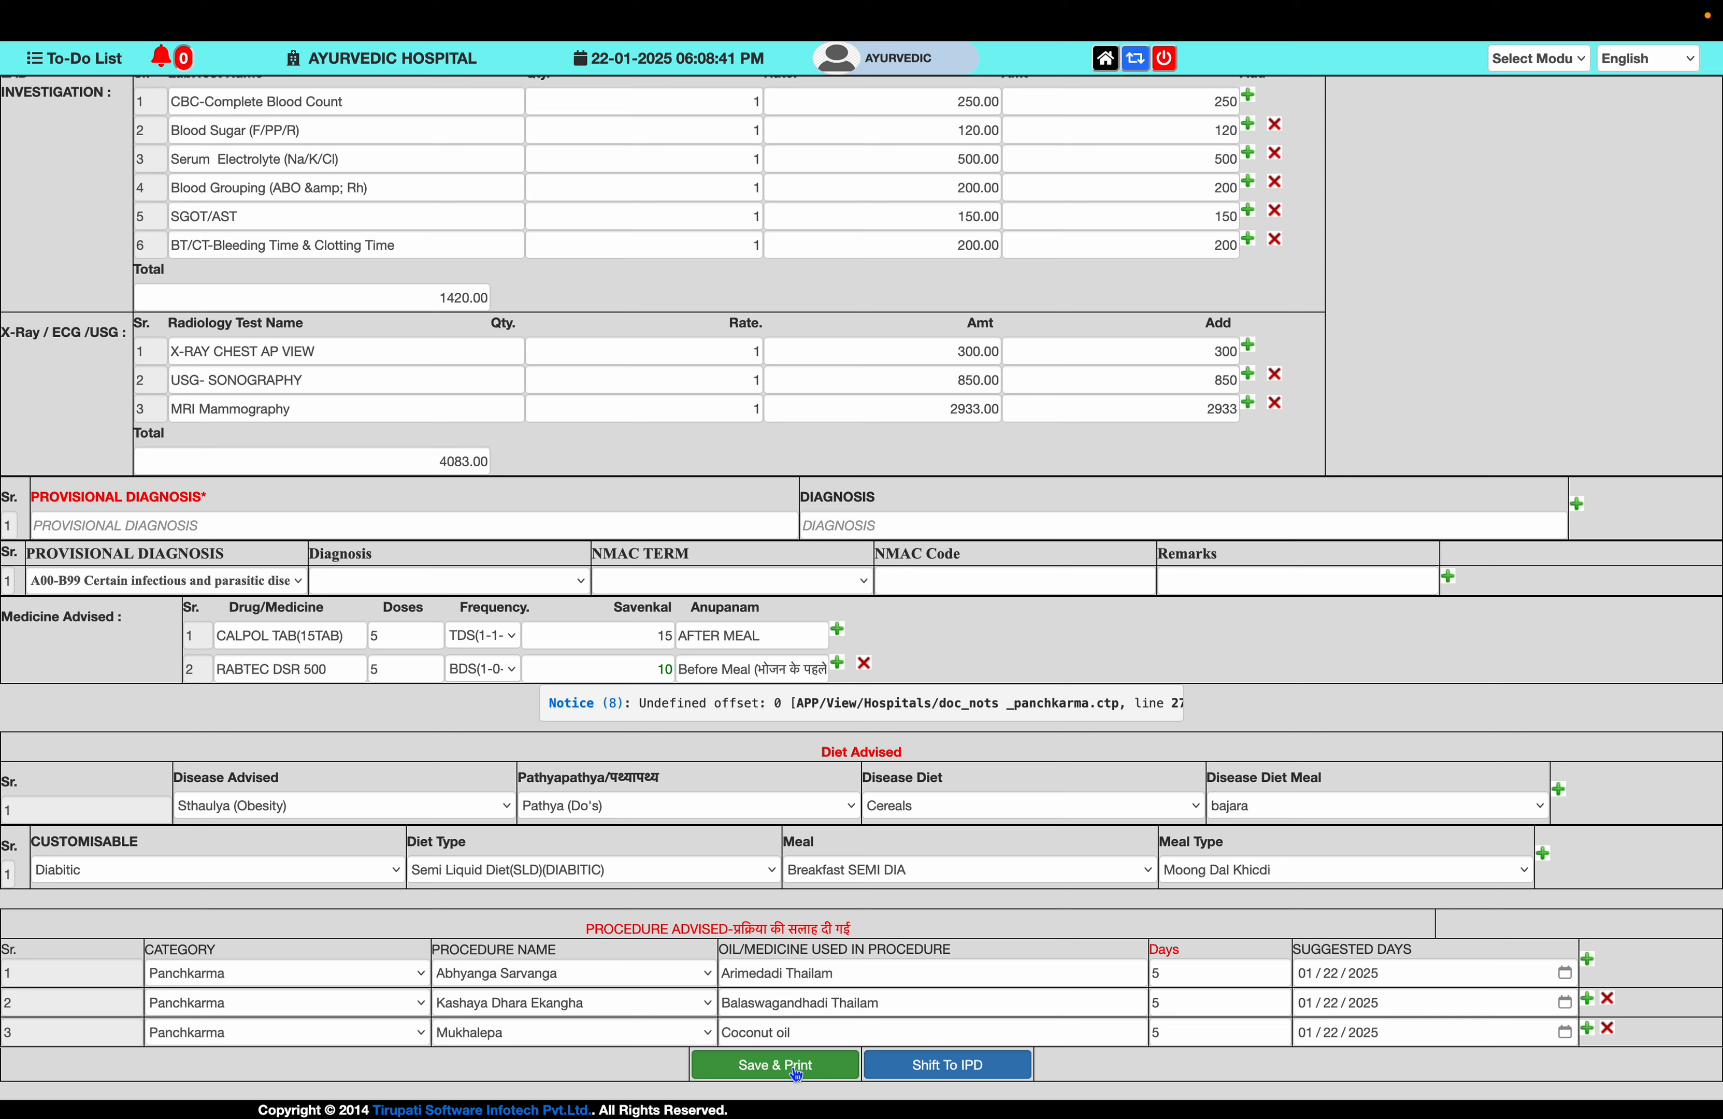
click(796, 1072)
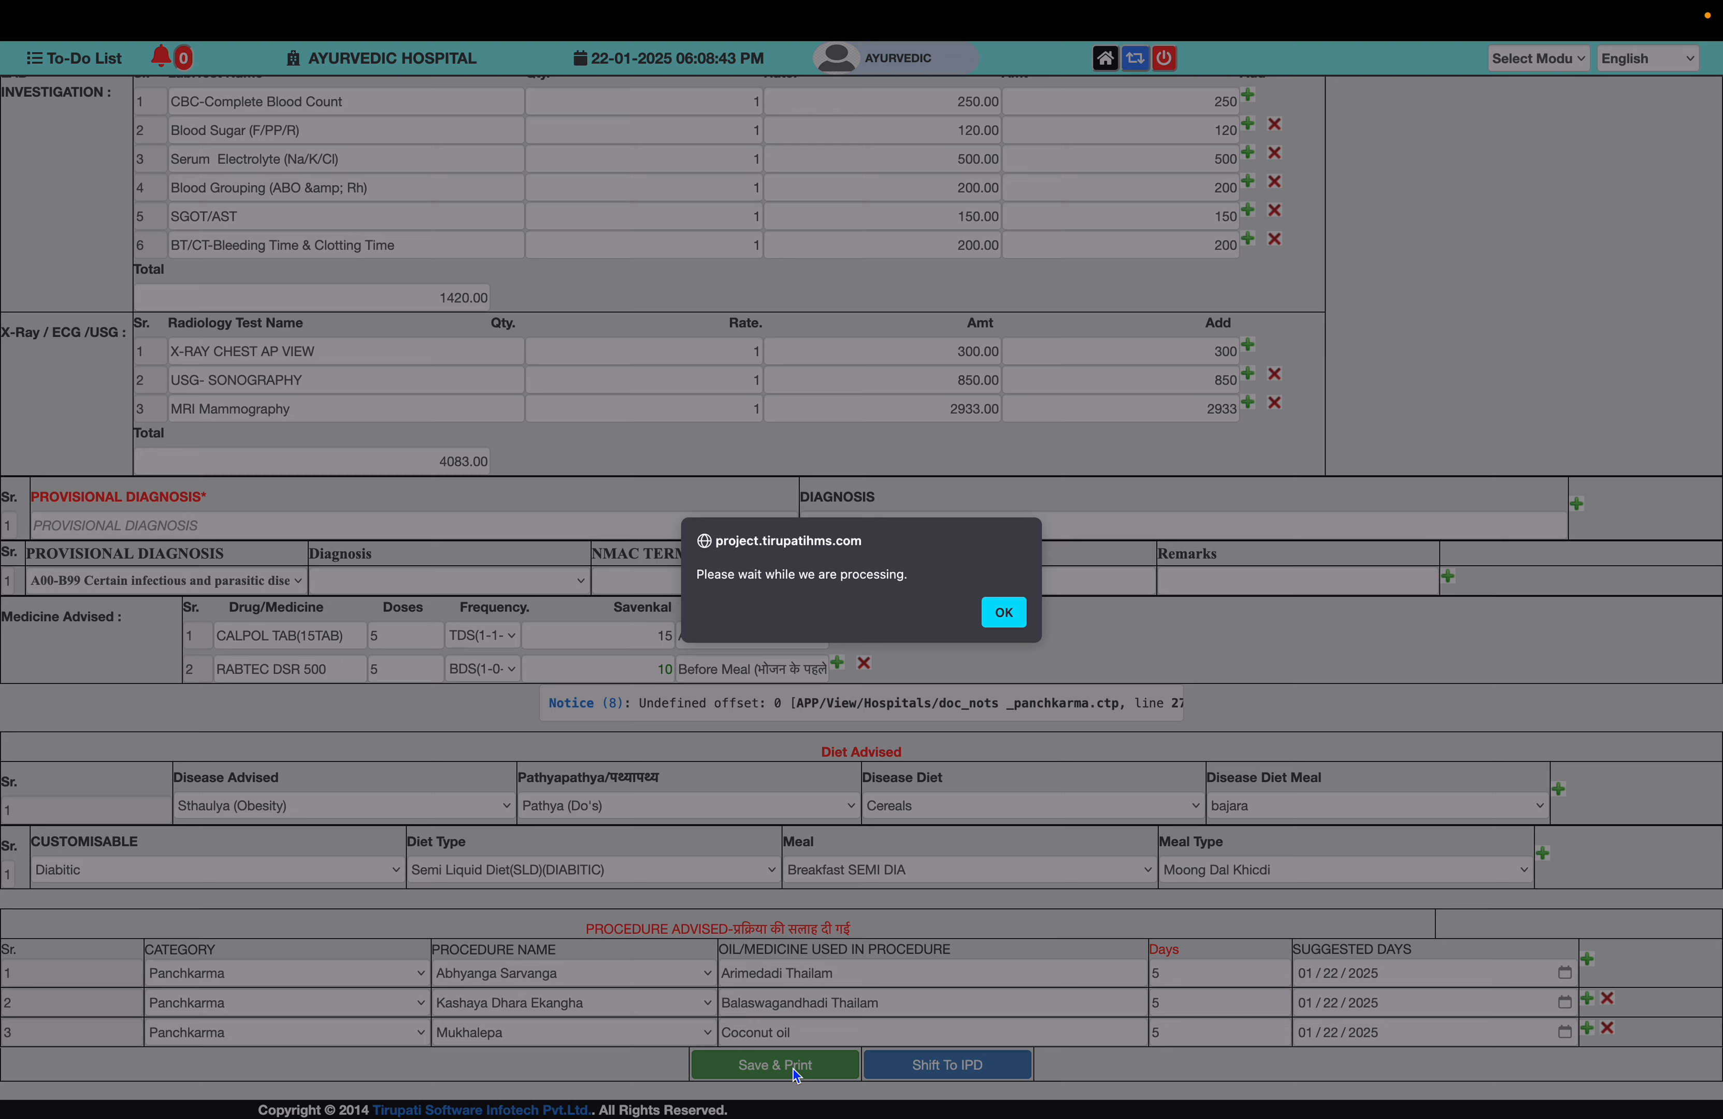
click(1008, 617)
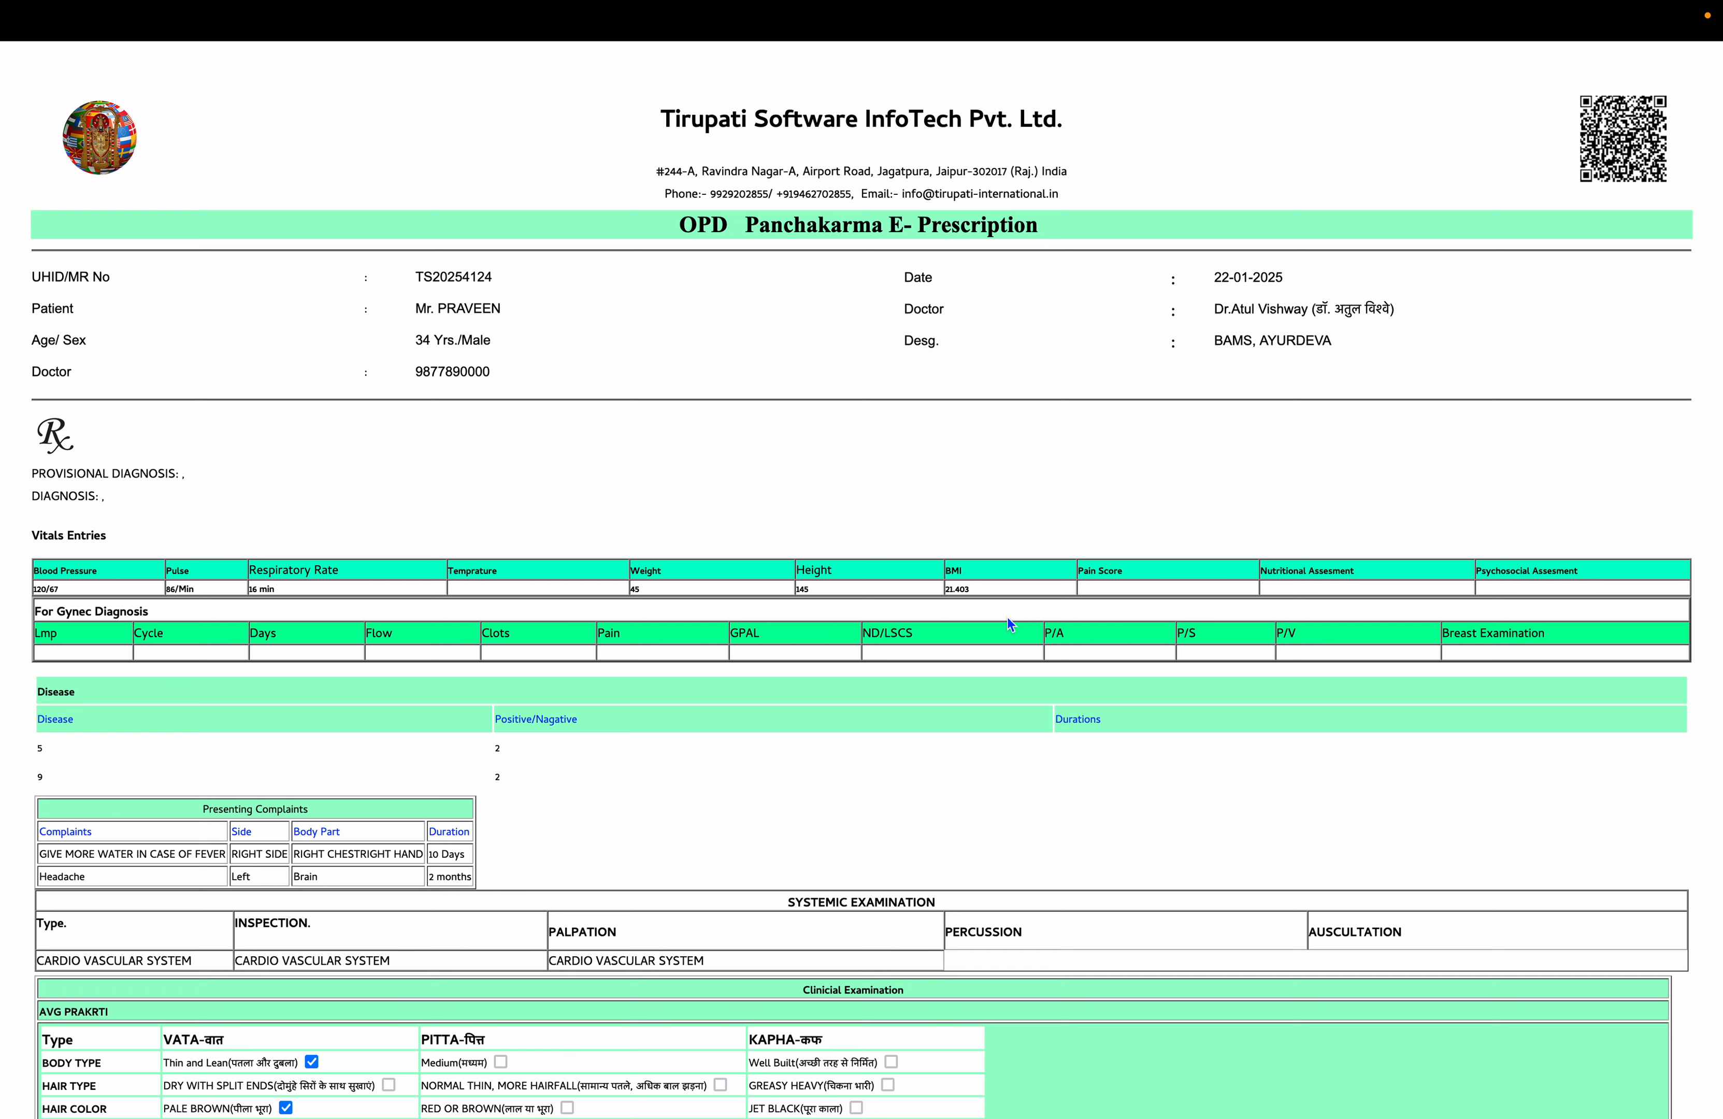
- Review the printed e-prescription and return to the prescription entry form
scroll(519, 928, down, 15)
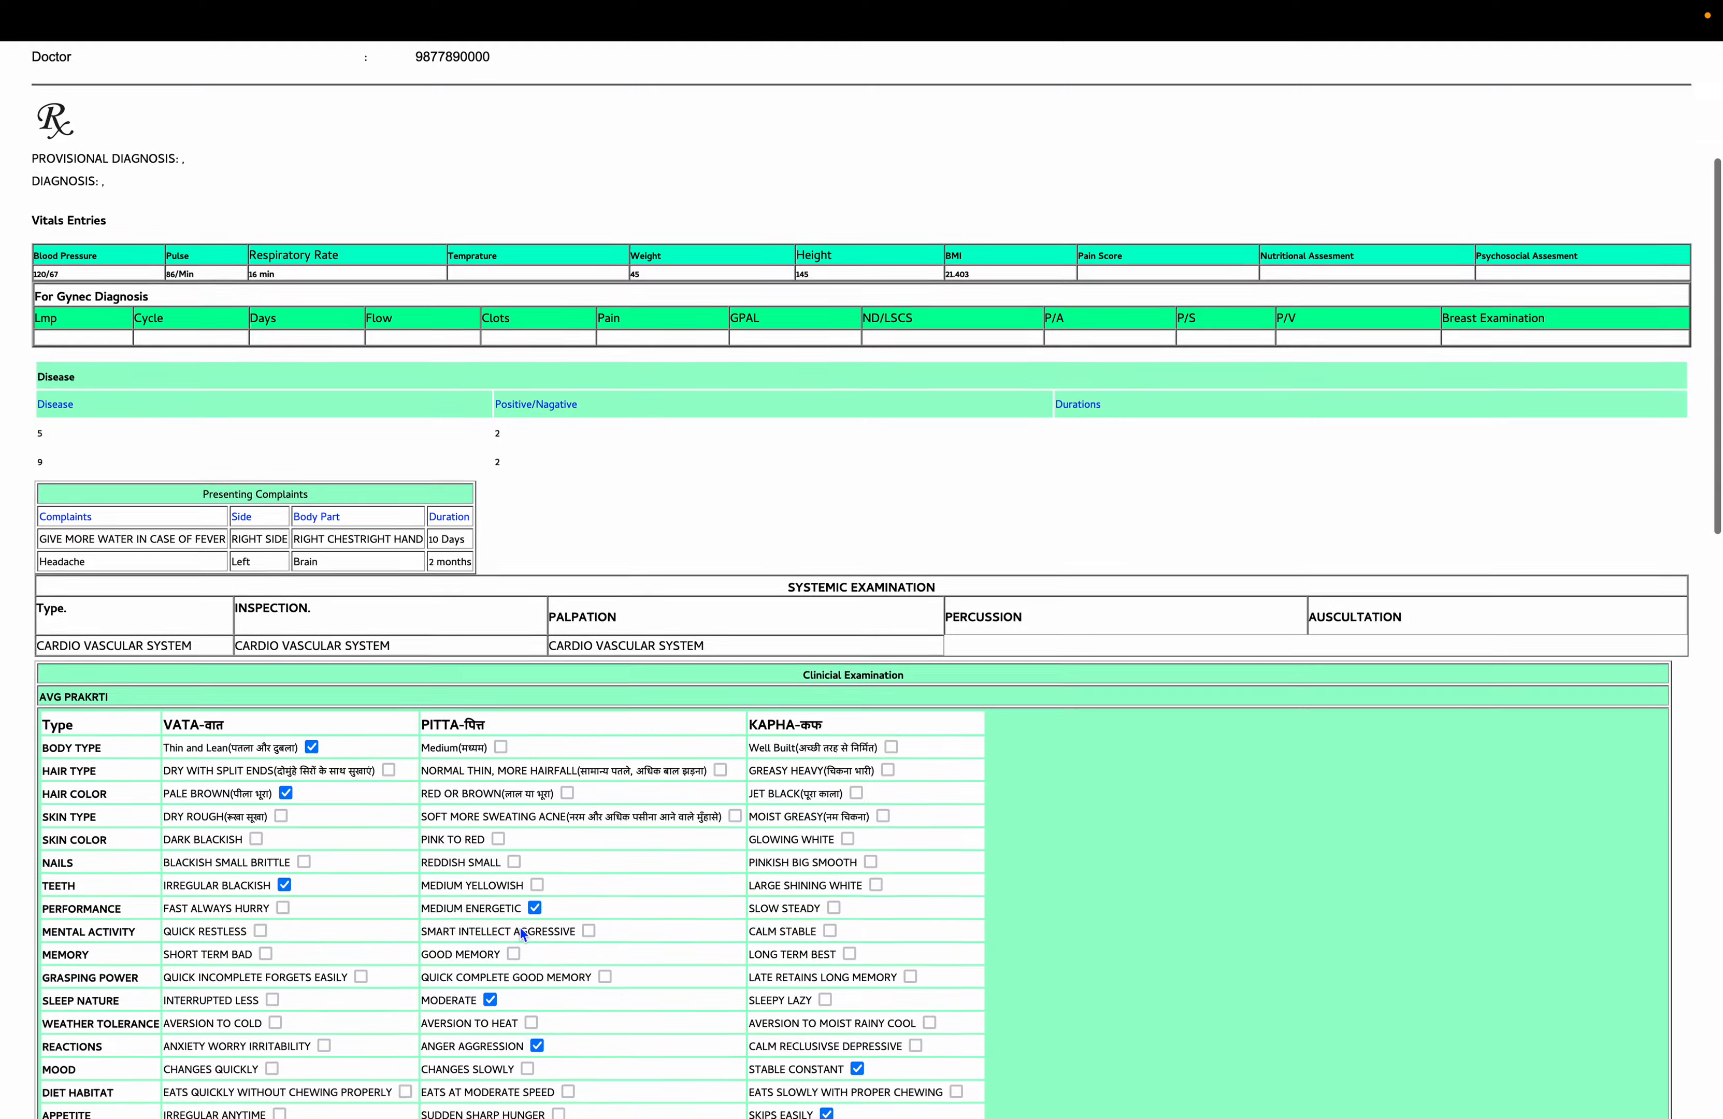
scroll(519, 927, down, 12)
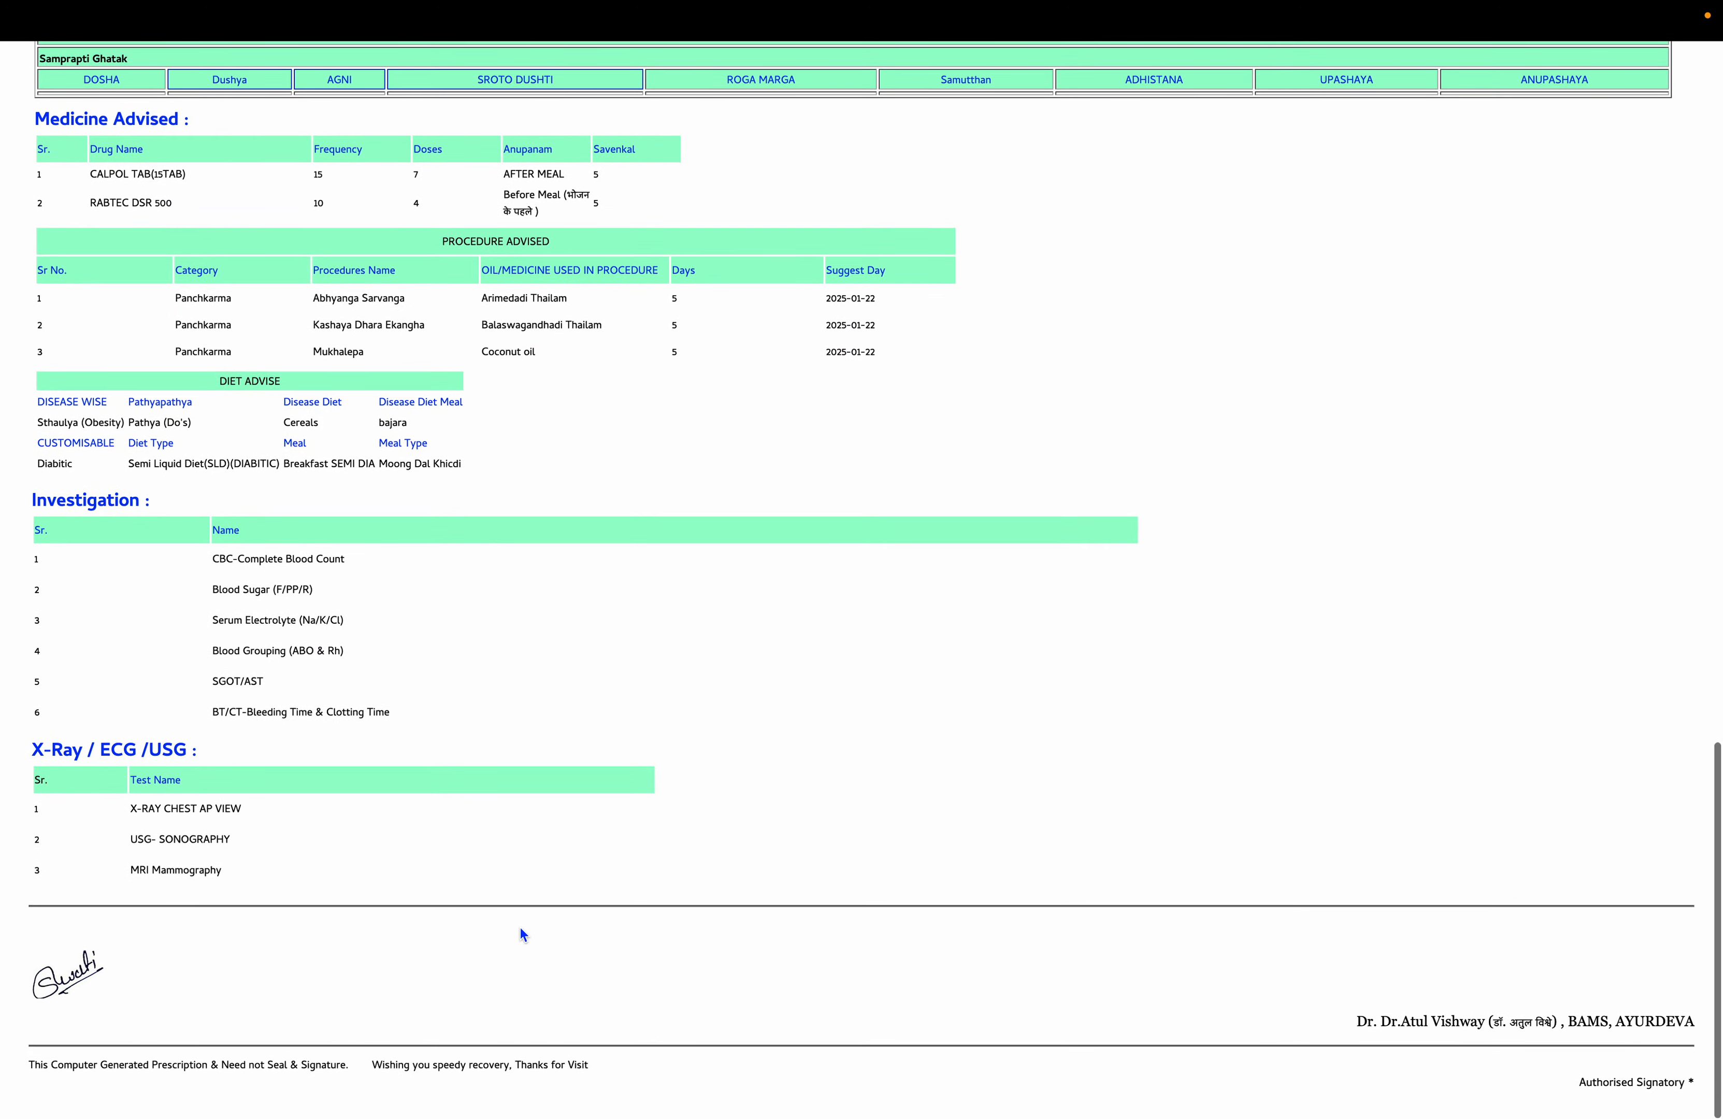
scroll(523, 934, up, 20)
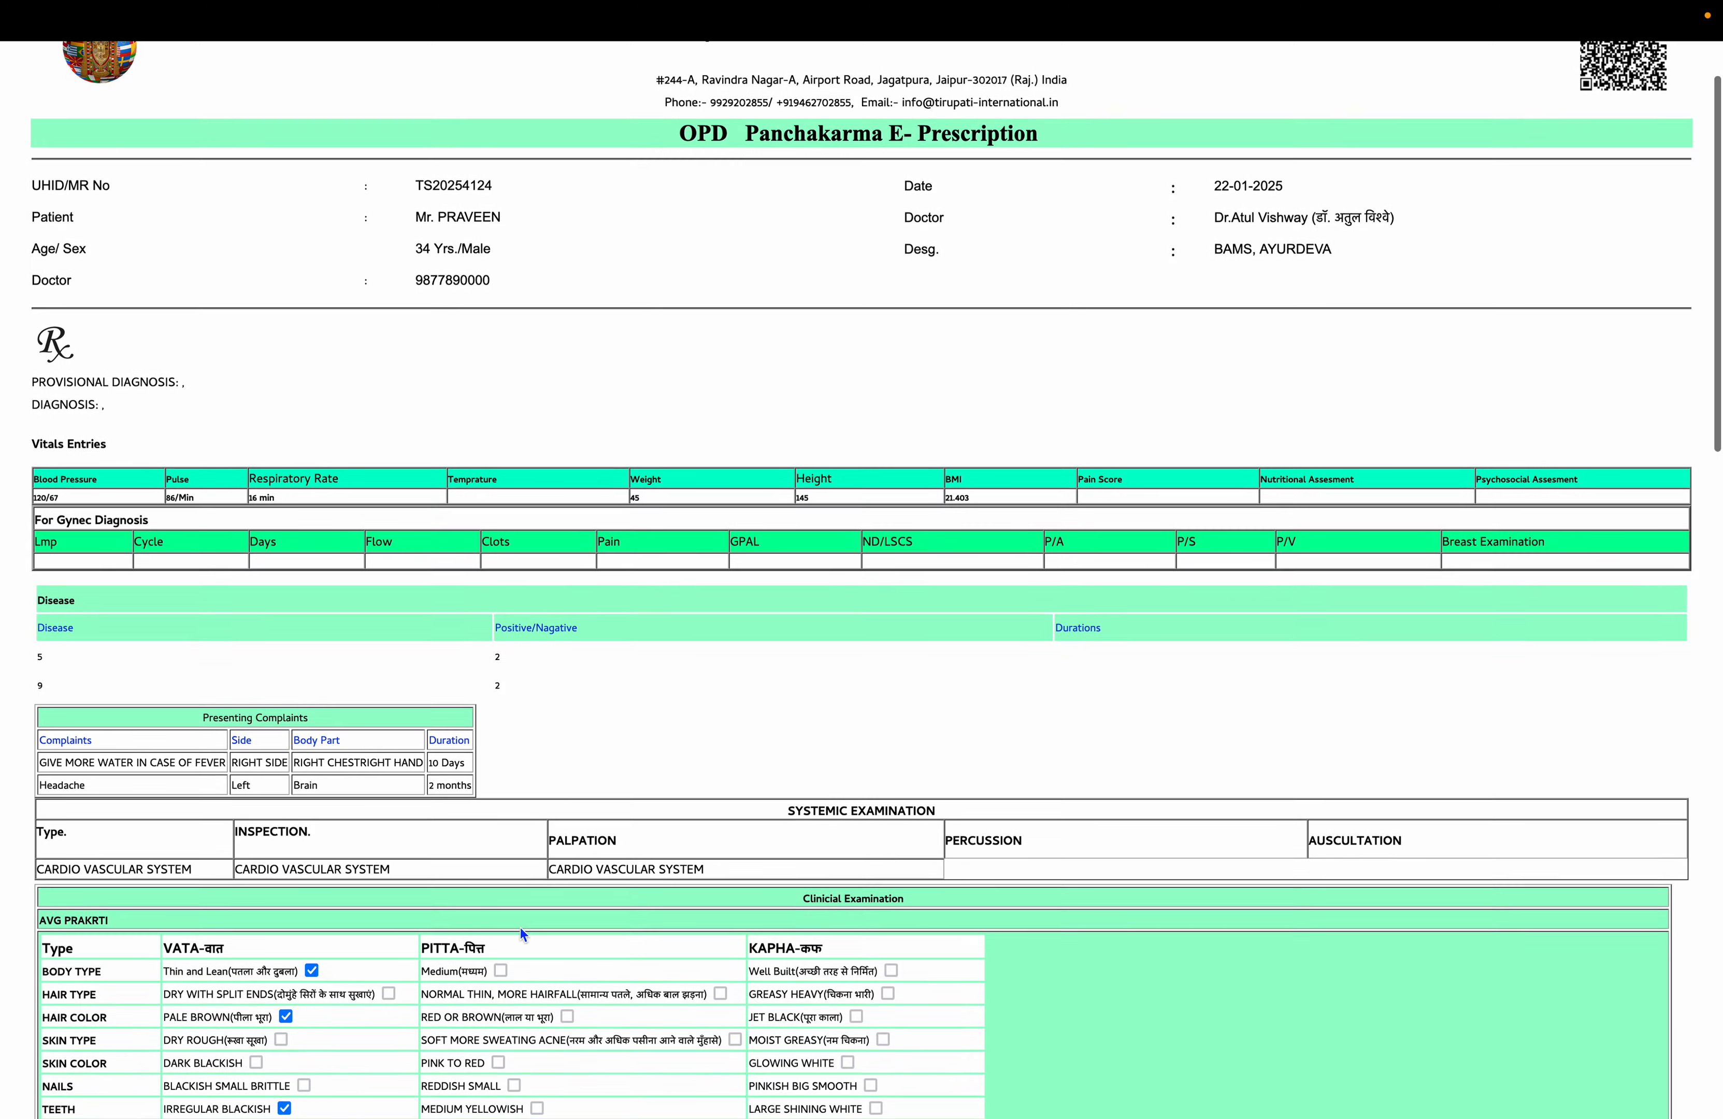
click(544, 64)
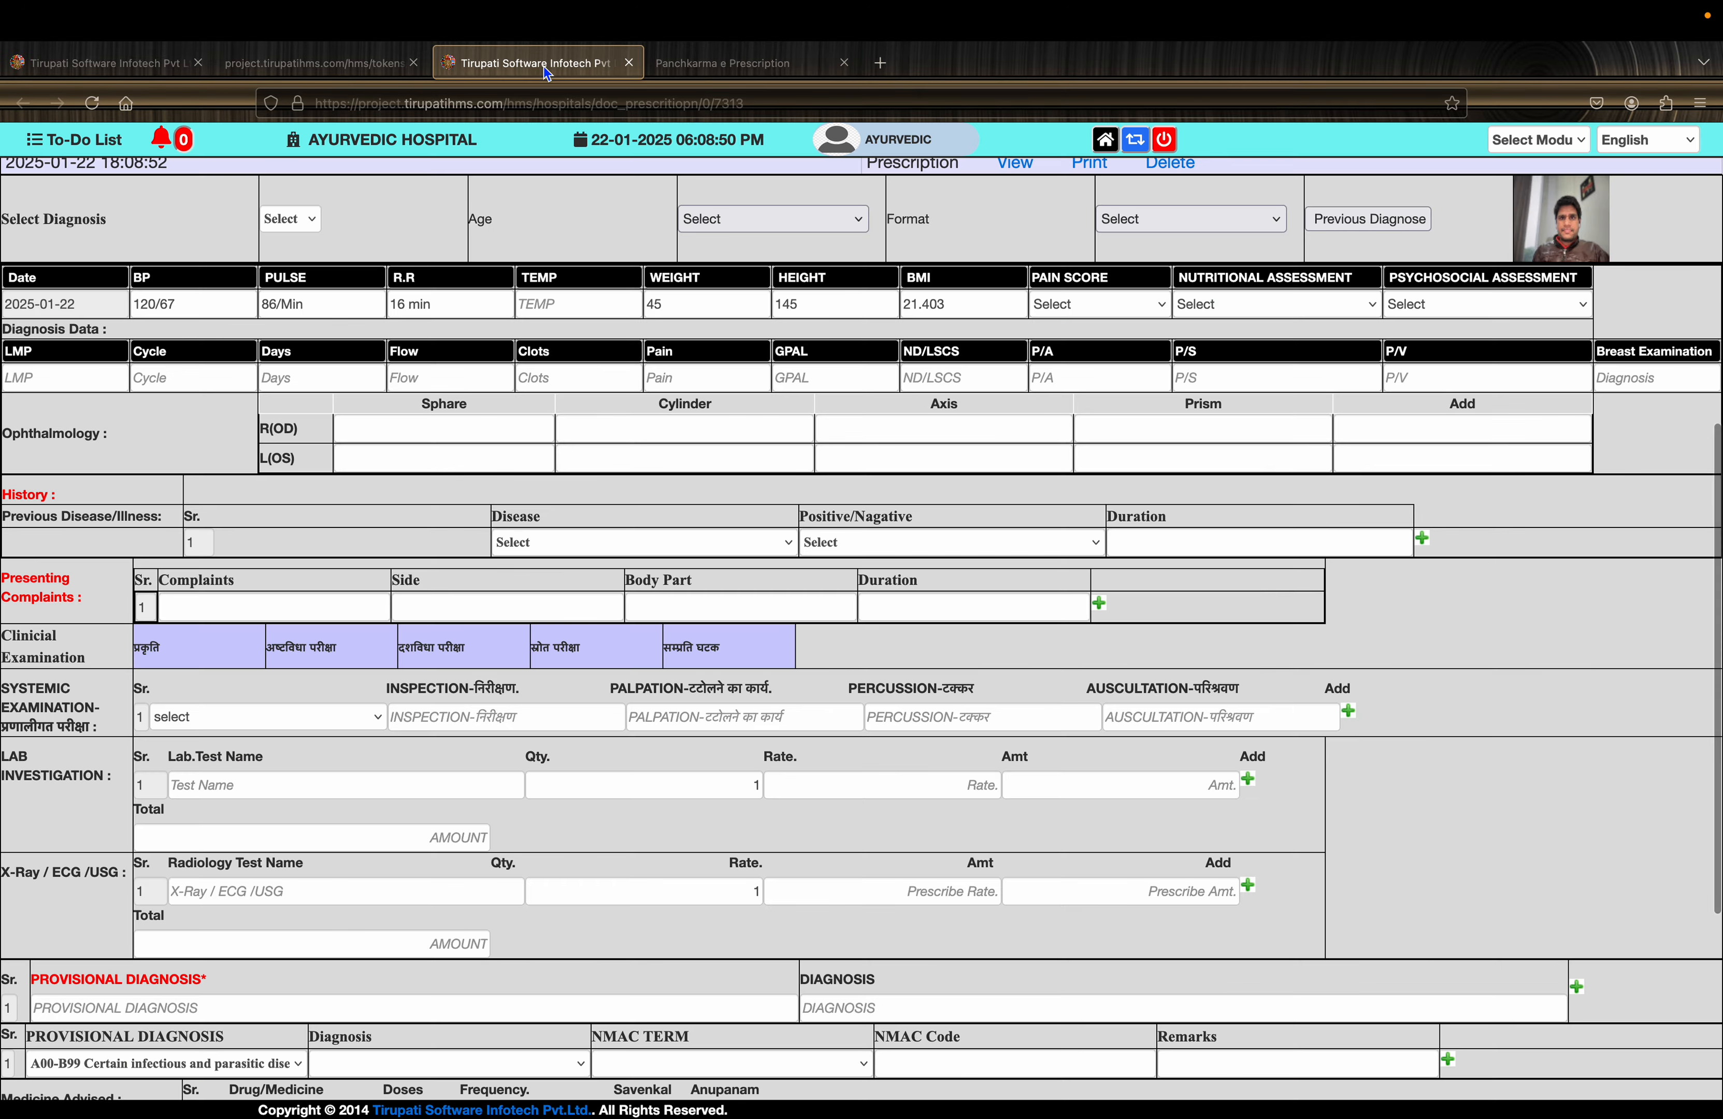
- Reload and review the patient's saved prescription, then return to the home dashboard
scroll(632, 406, up, 8)
click(521, 330)
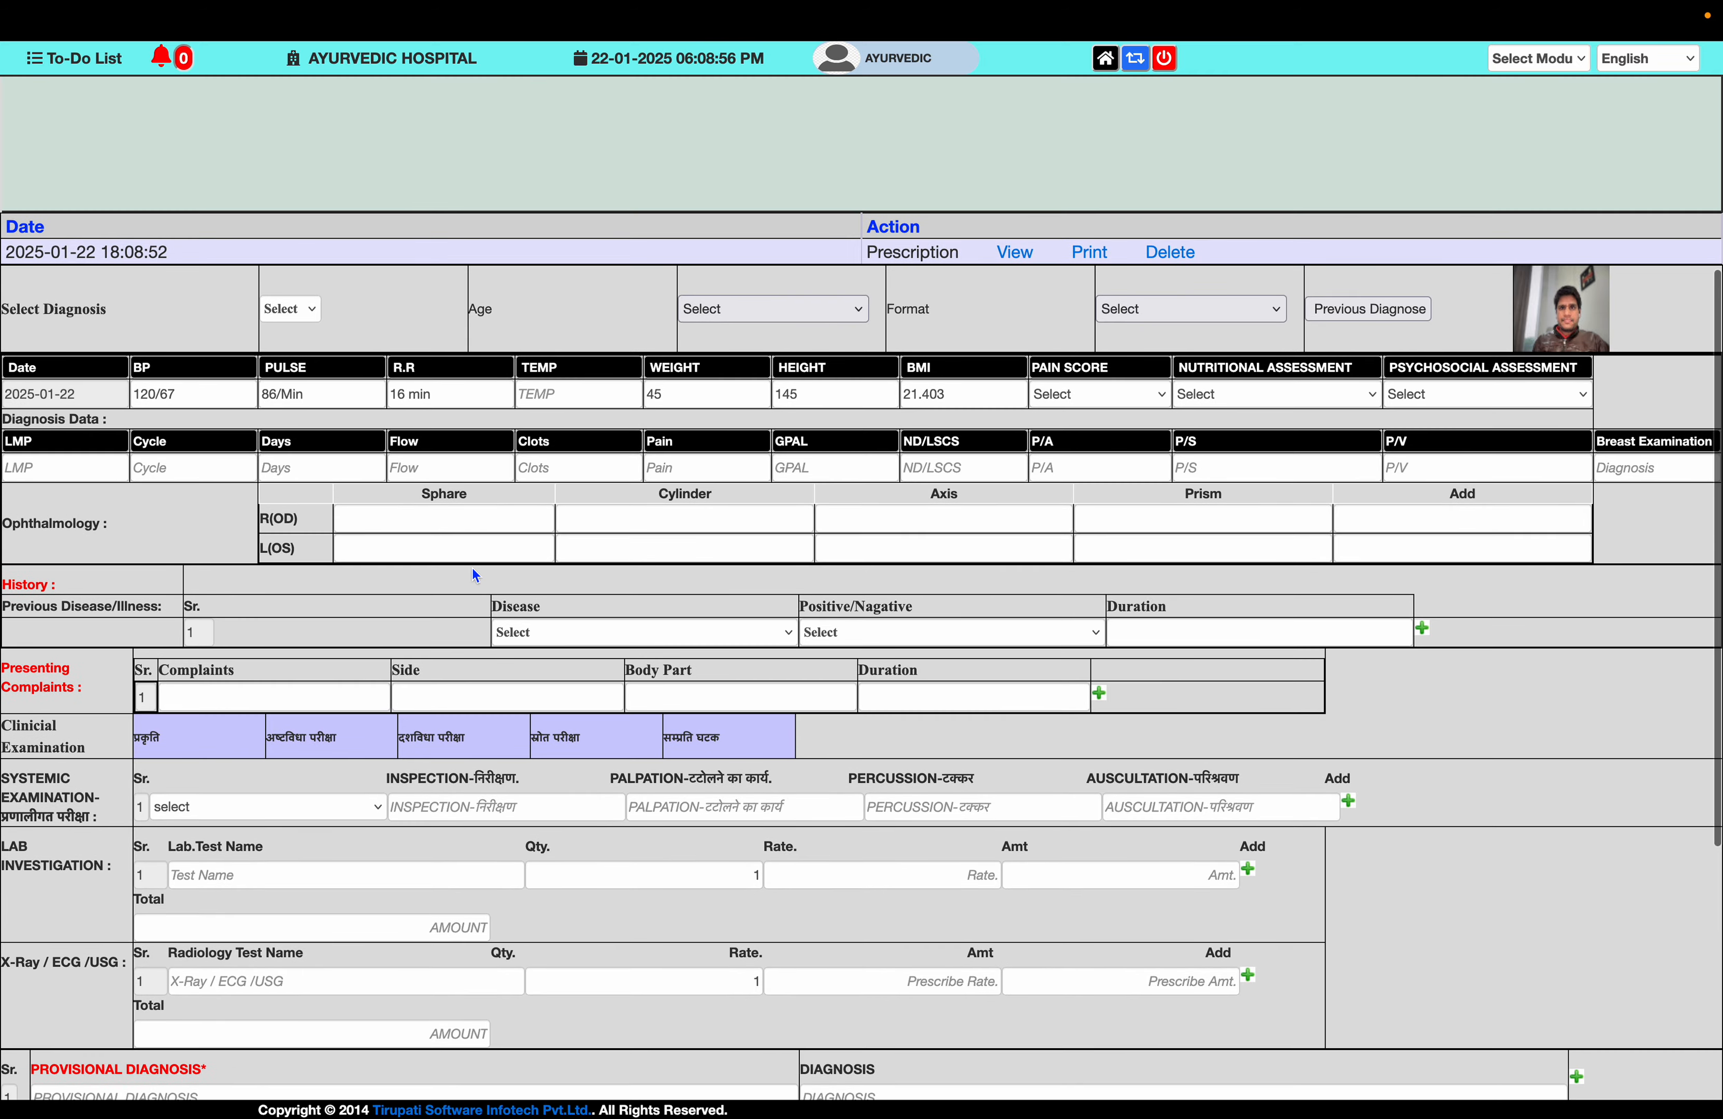
scroll(472, 568, down, 2)
scroll(472, 568, down, 8)
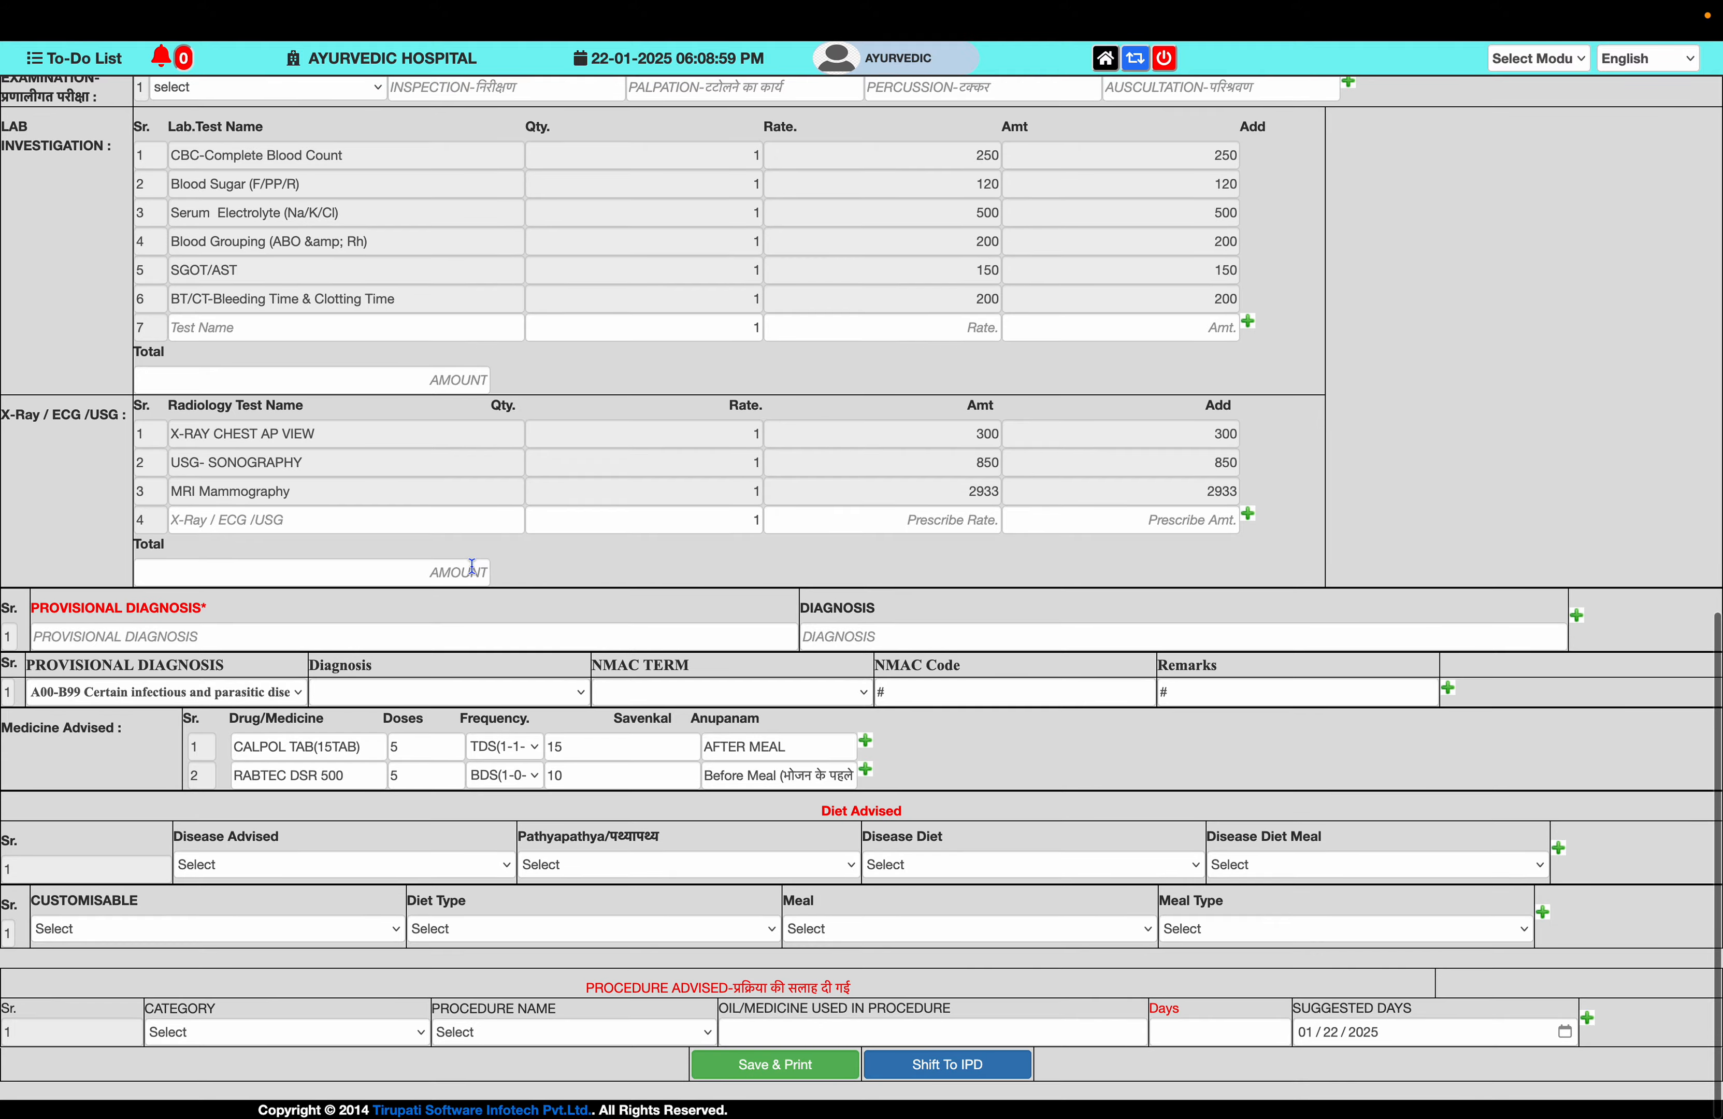
scroll(472, 568, up, 9)
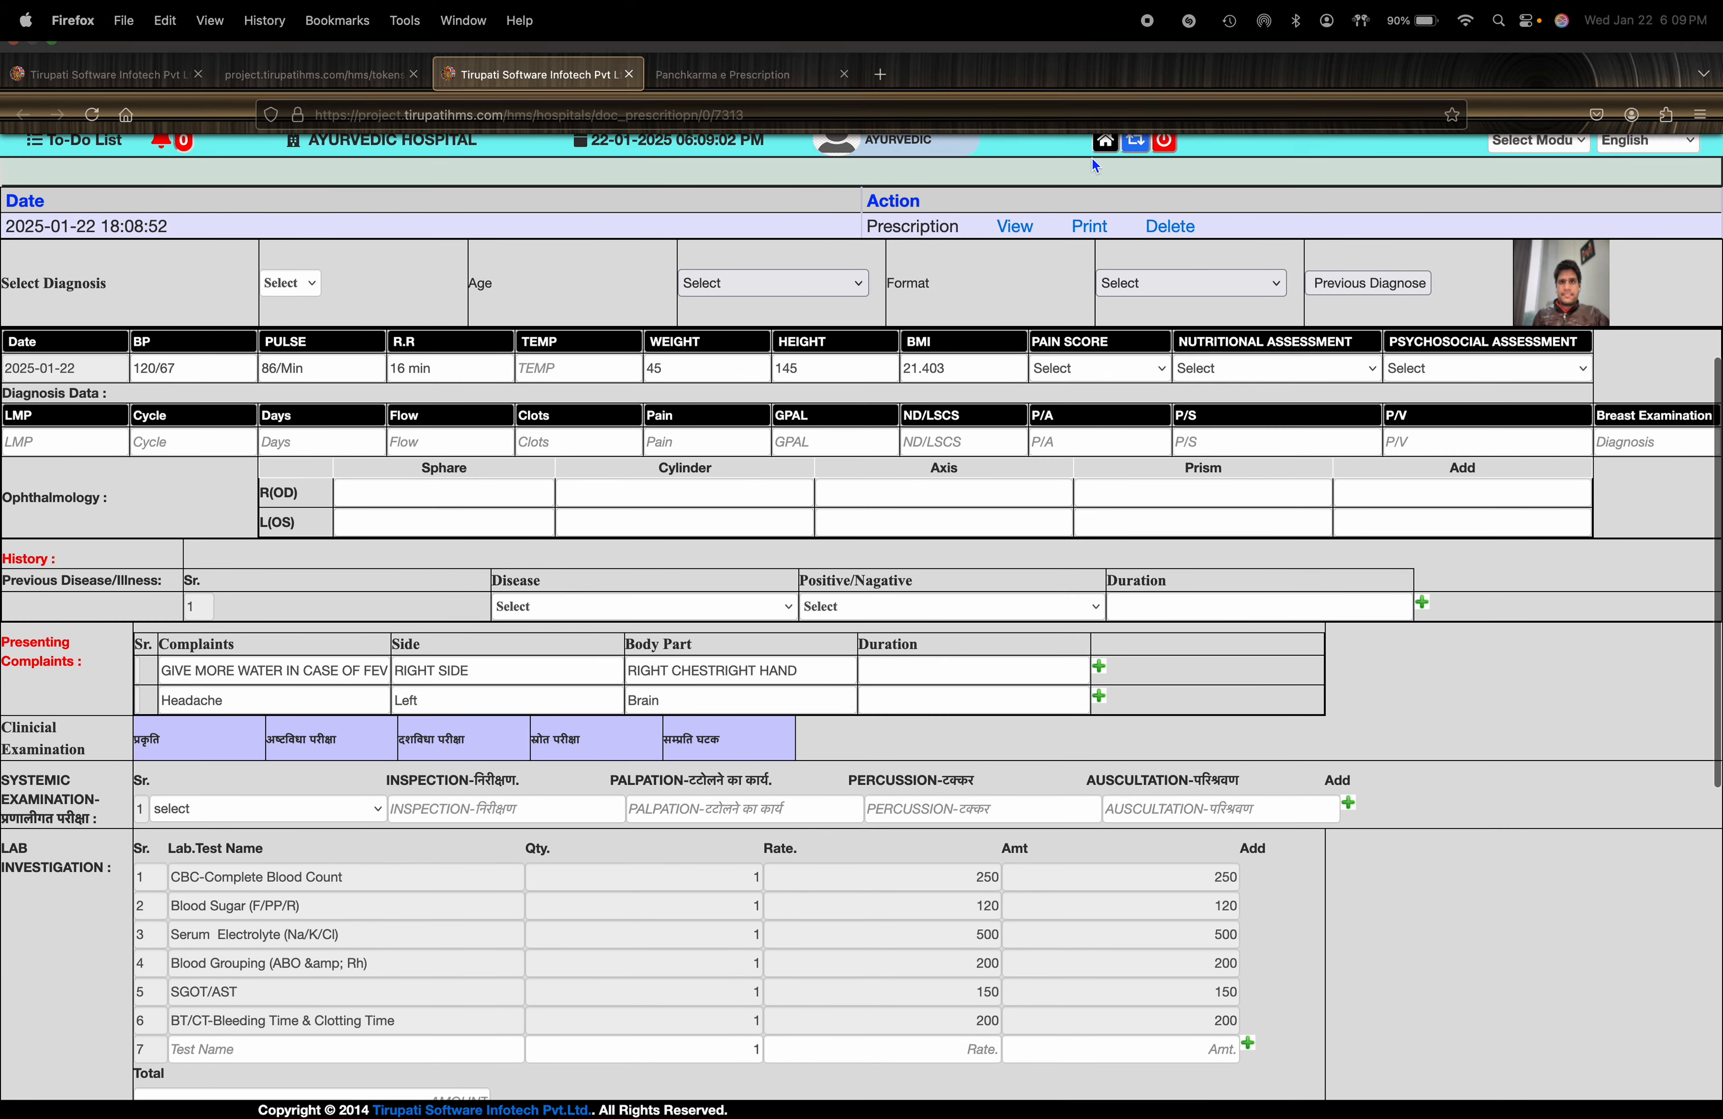
click(1104, 140)
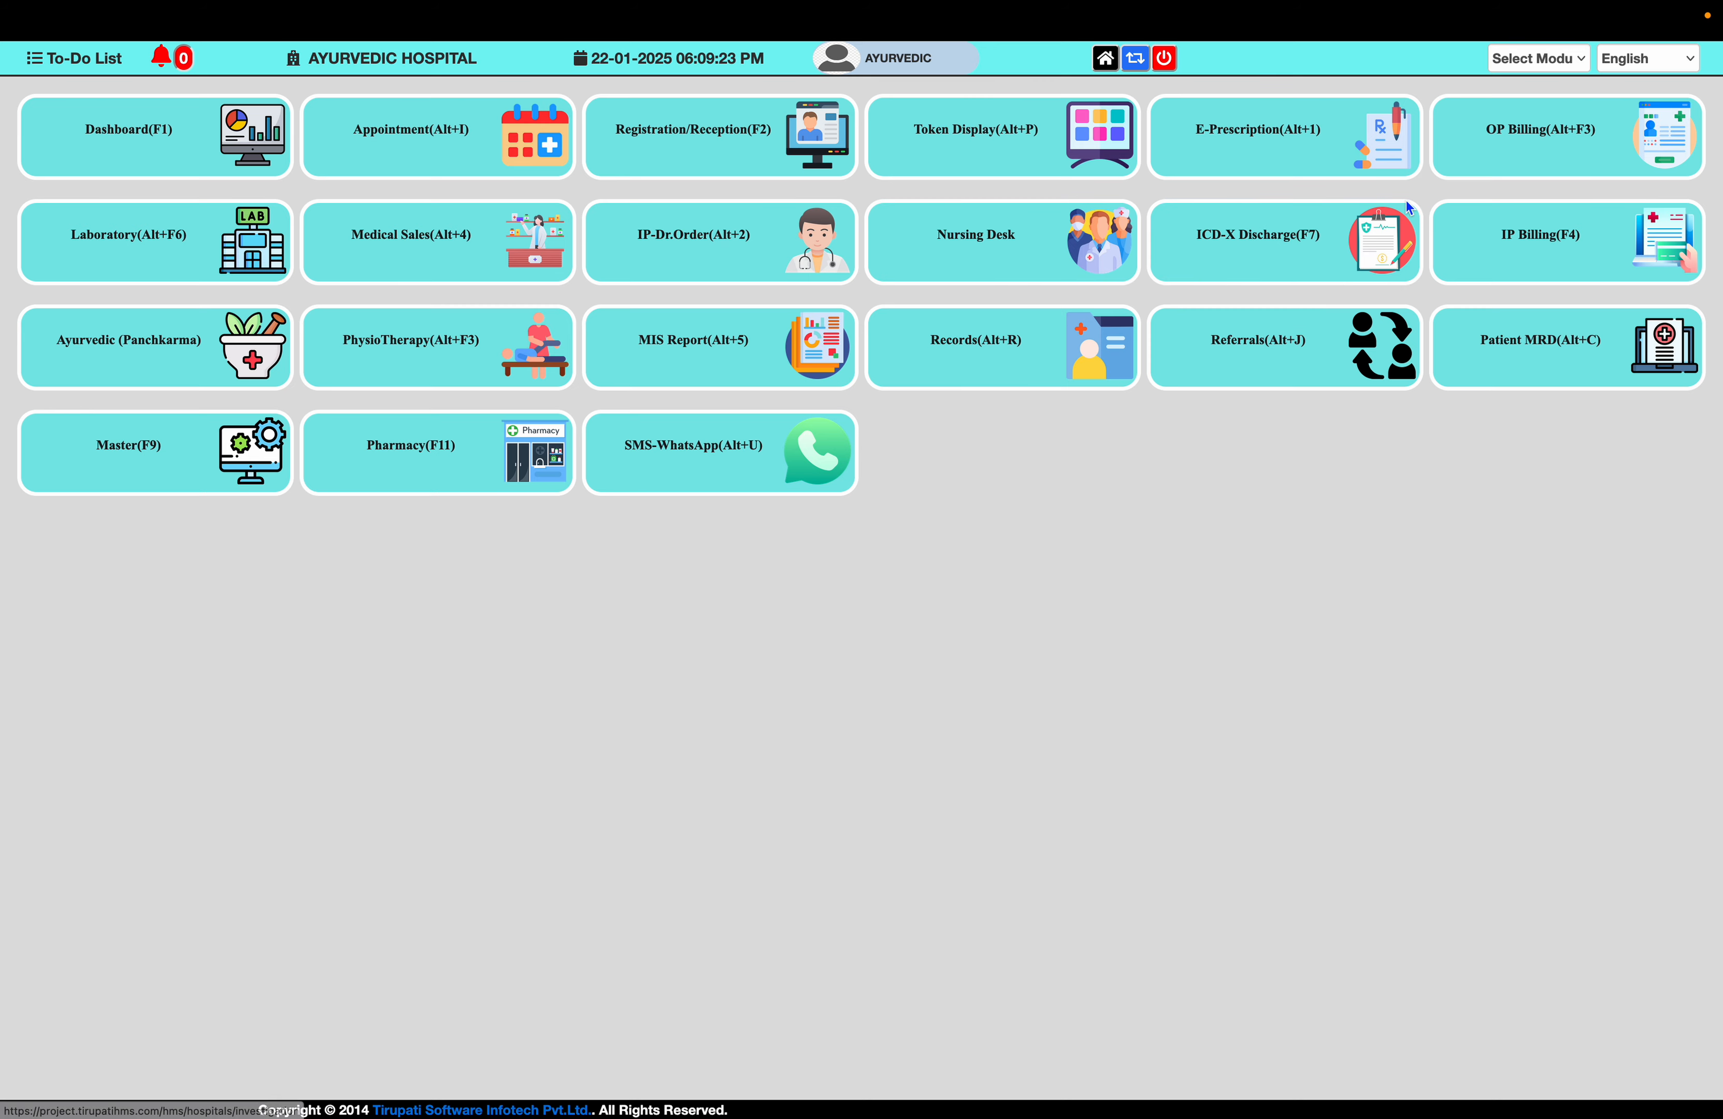
- Open OP Billing and pull the patient's prescribed items and services into the bill
click(1497, 149)
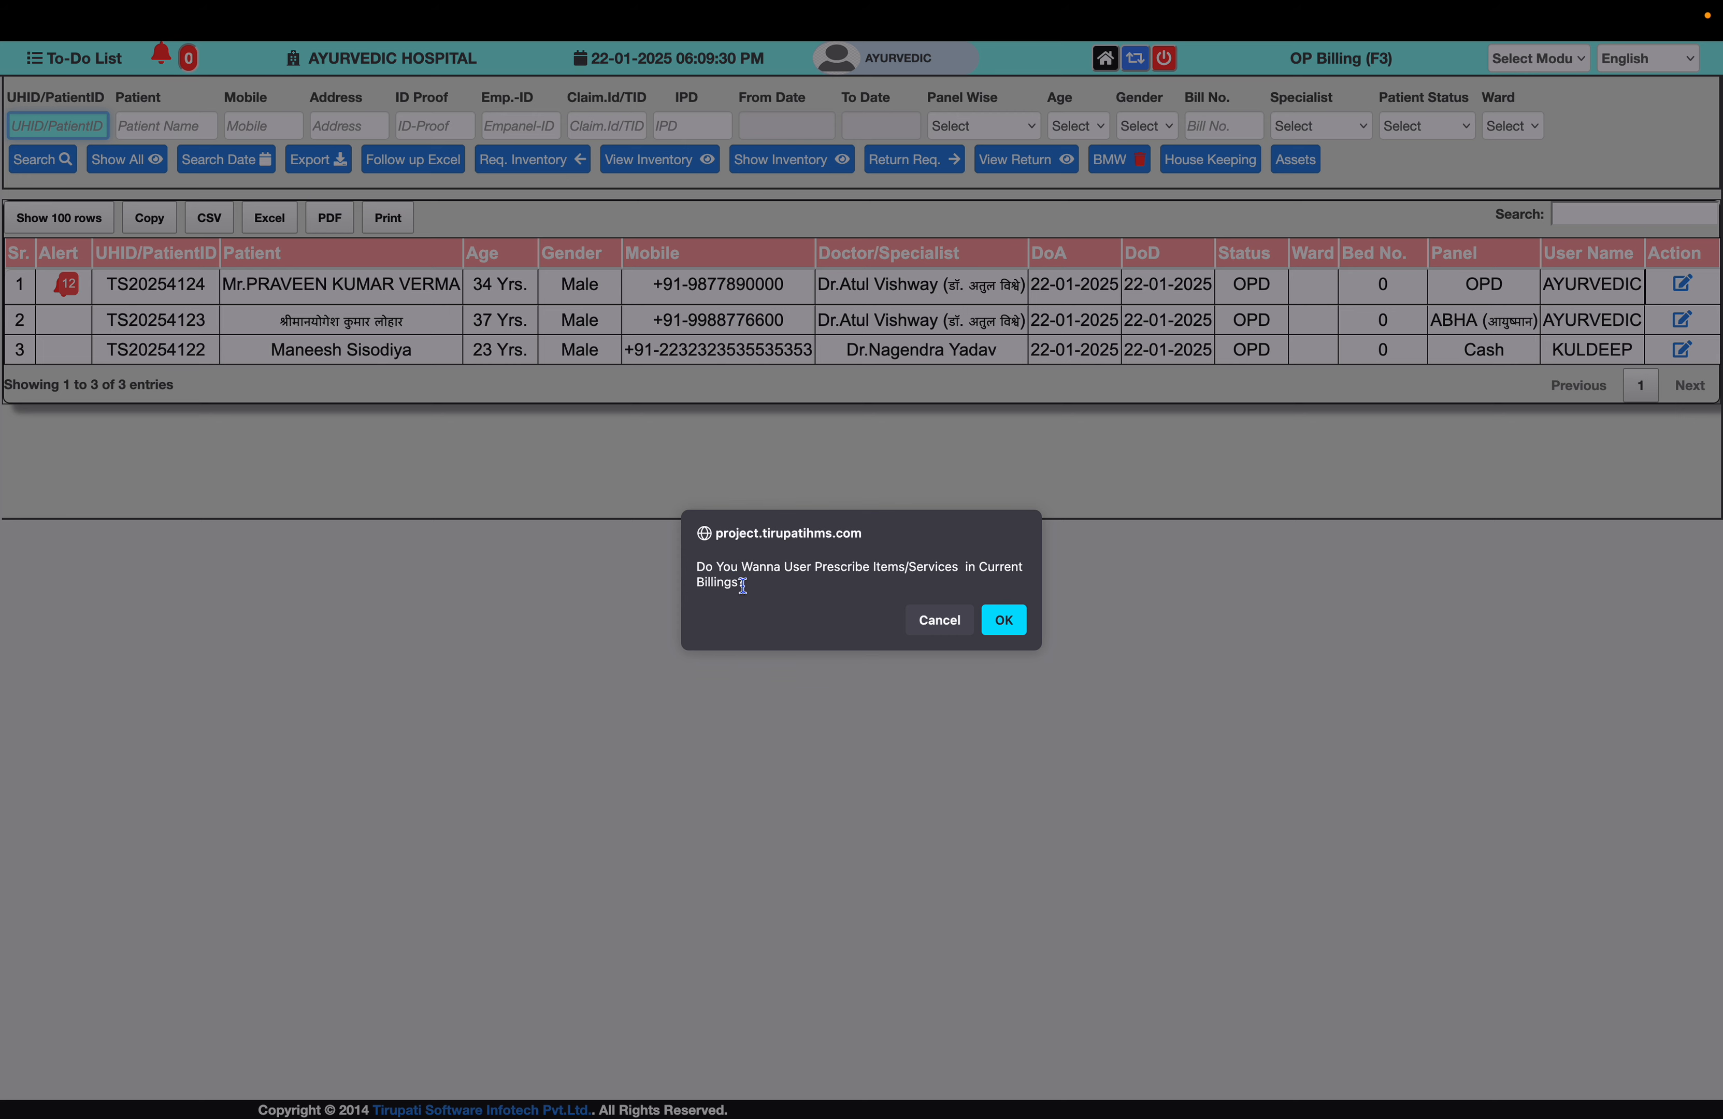
click(1006, 621)
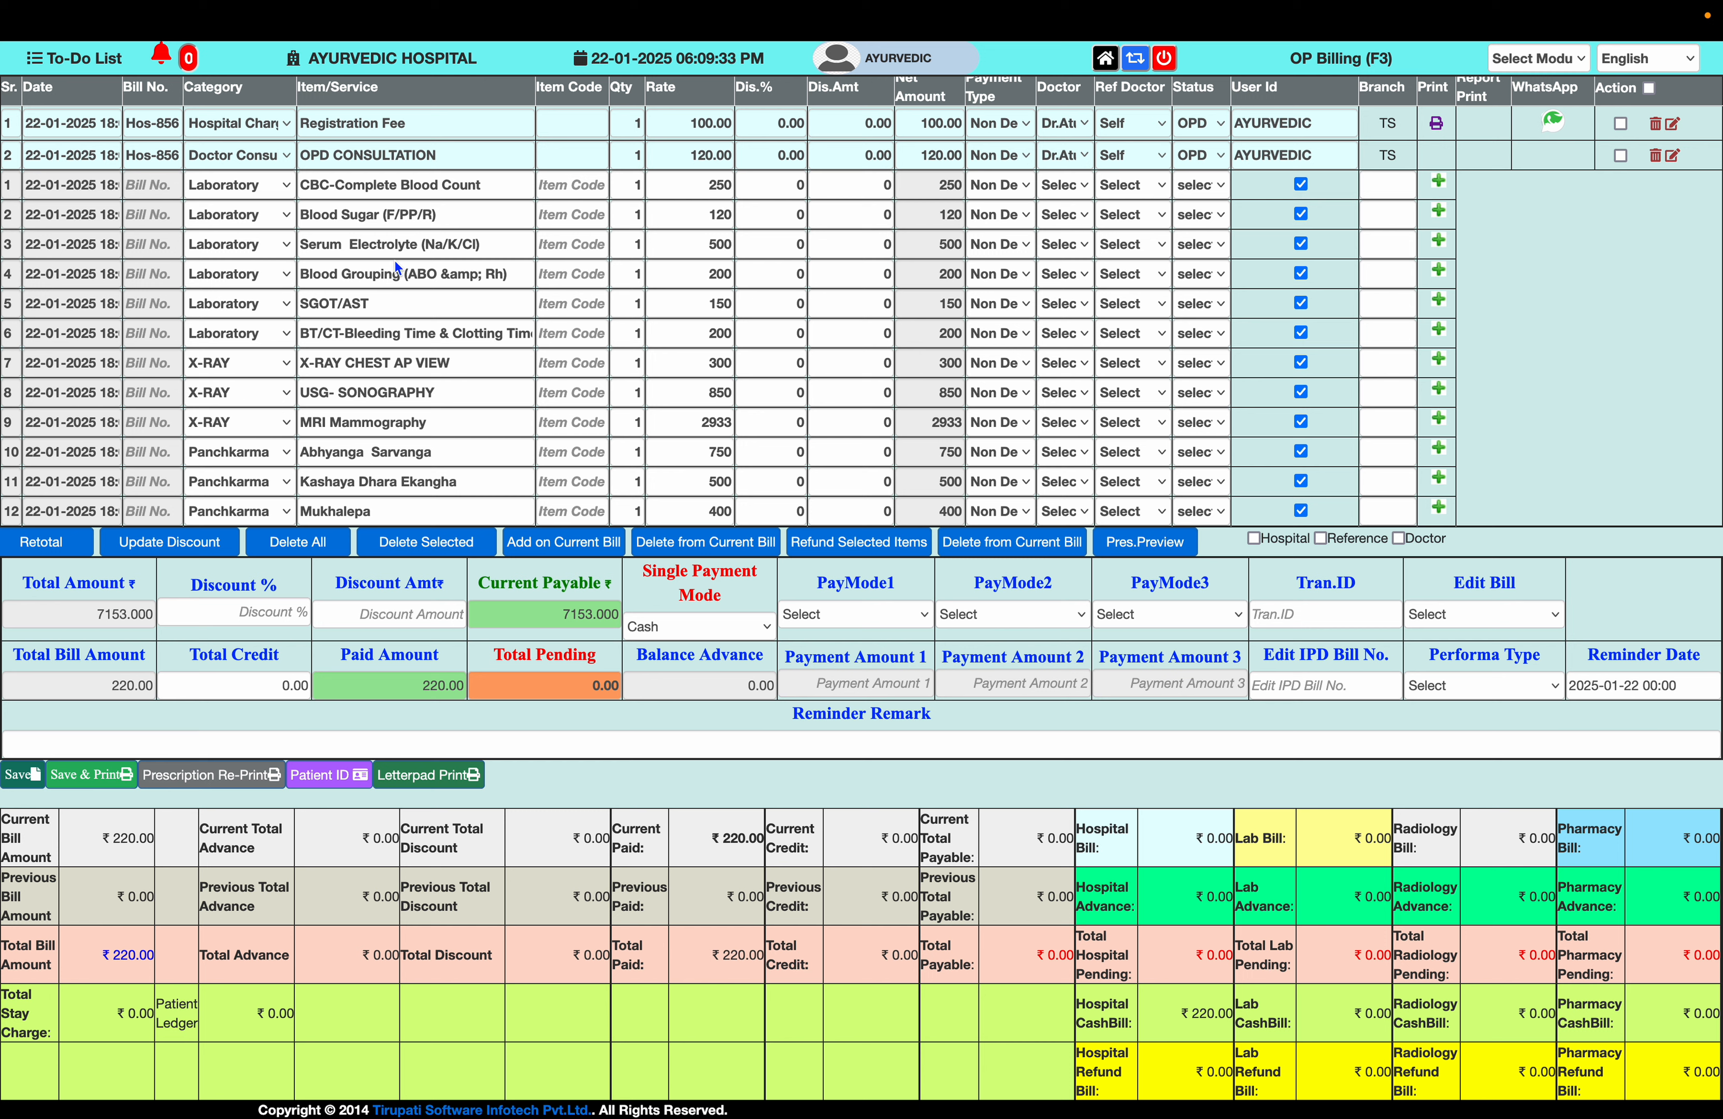
click(431, 314)
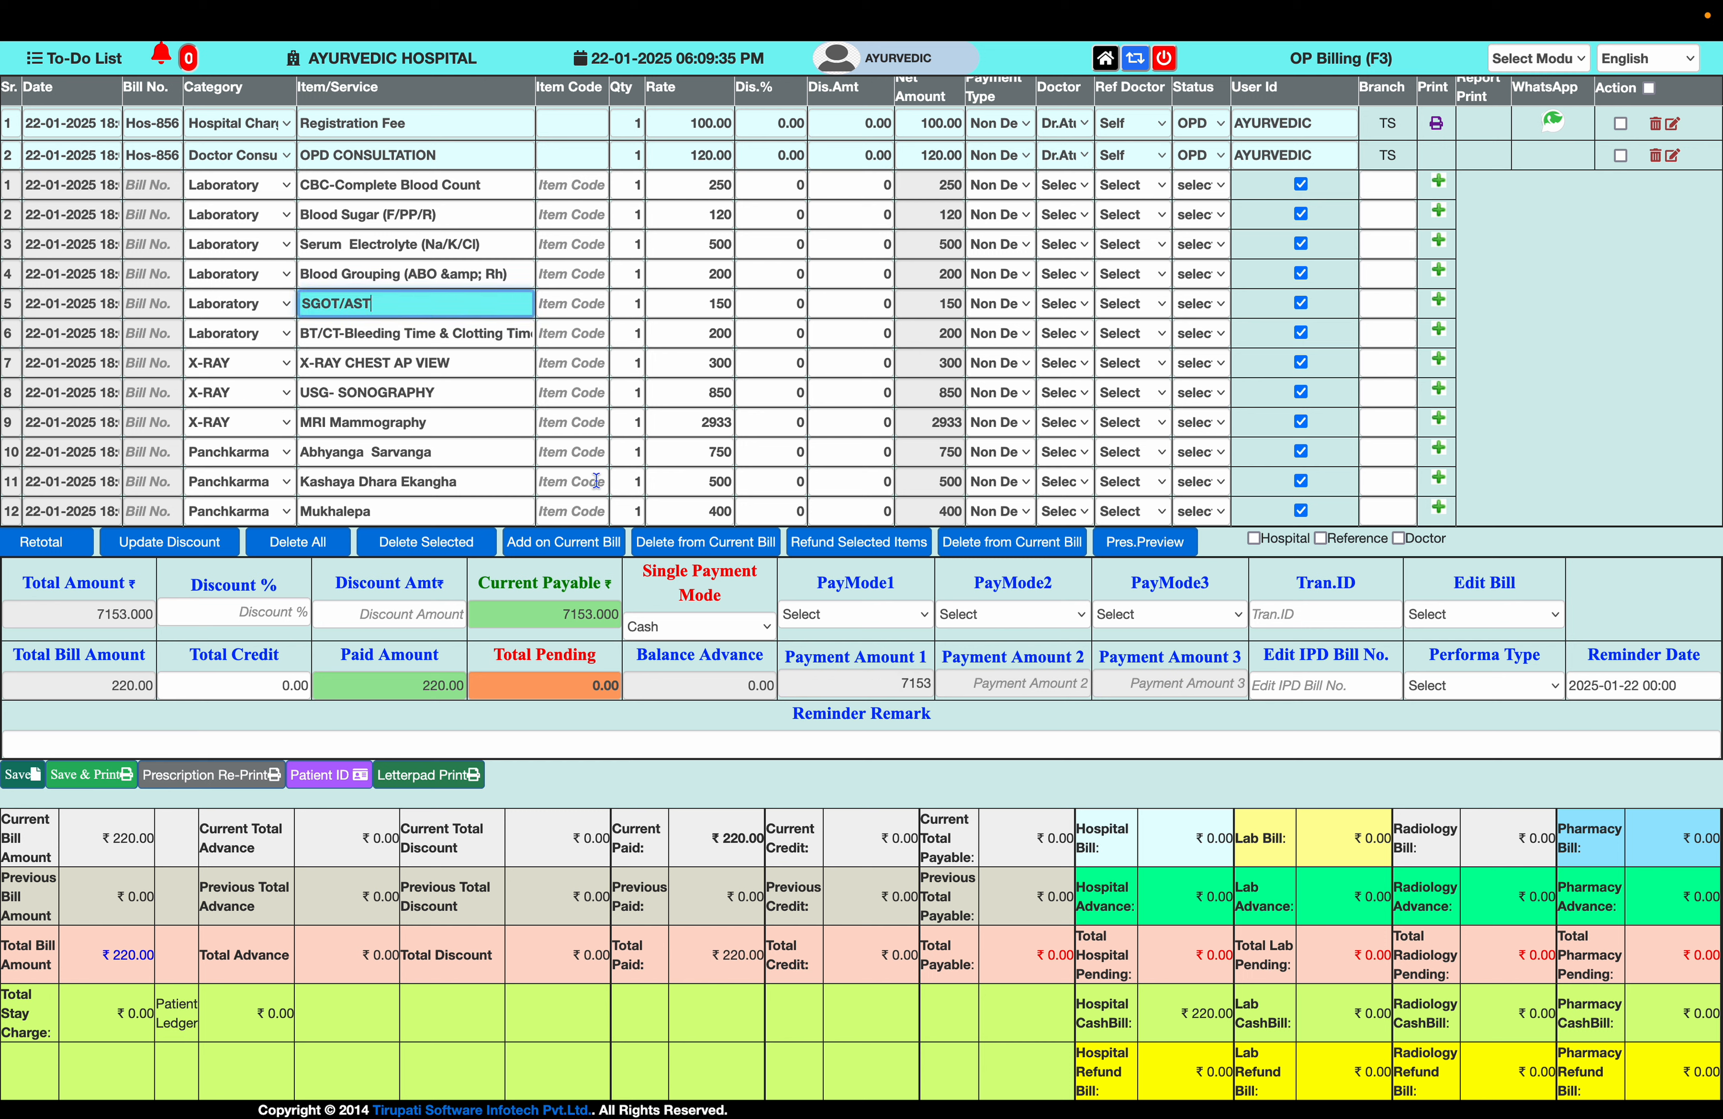
click(672, 500)
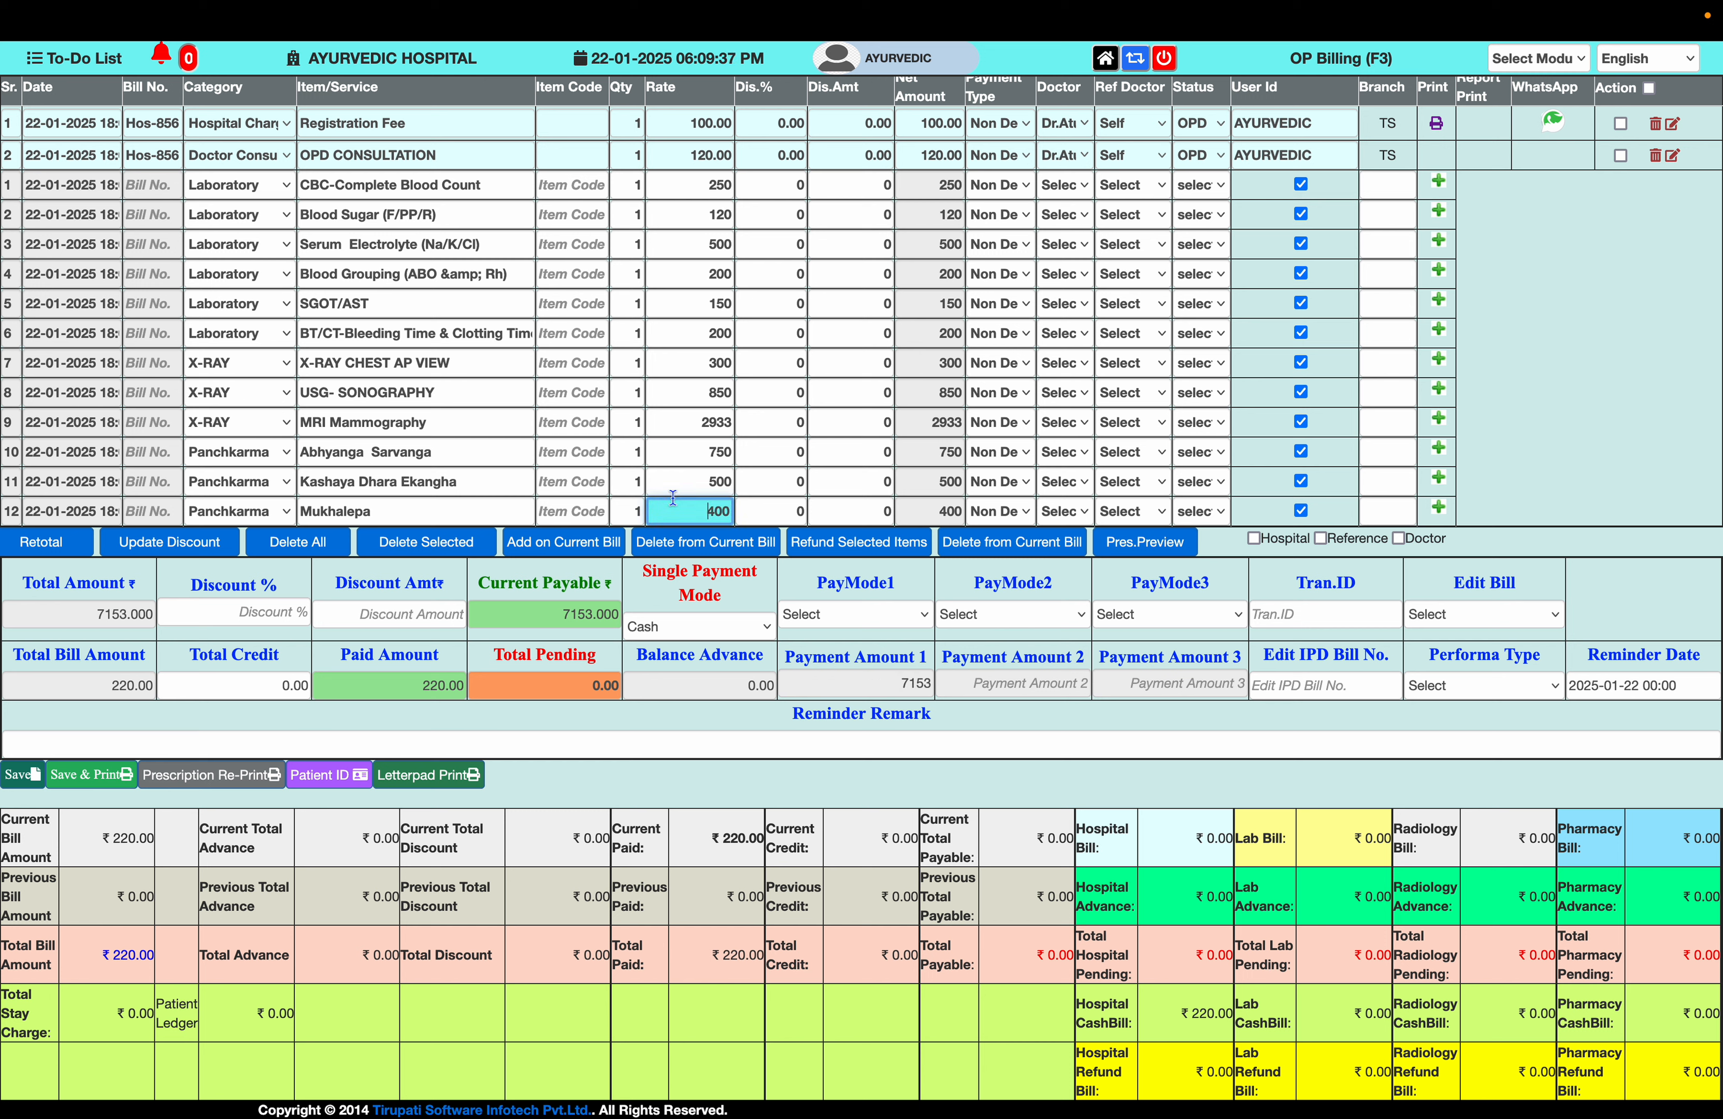
- Apply a flat 153 discount to bring the 7153 bill total to 7000
drag(91, 617, 161, 616)
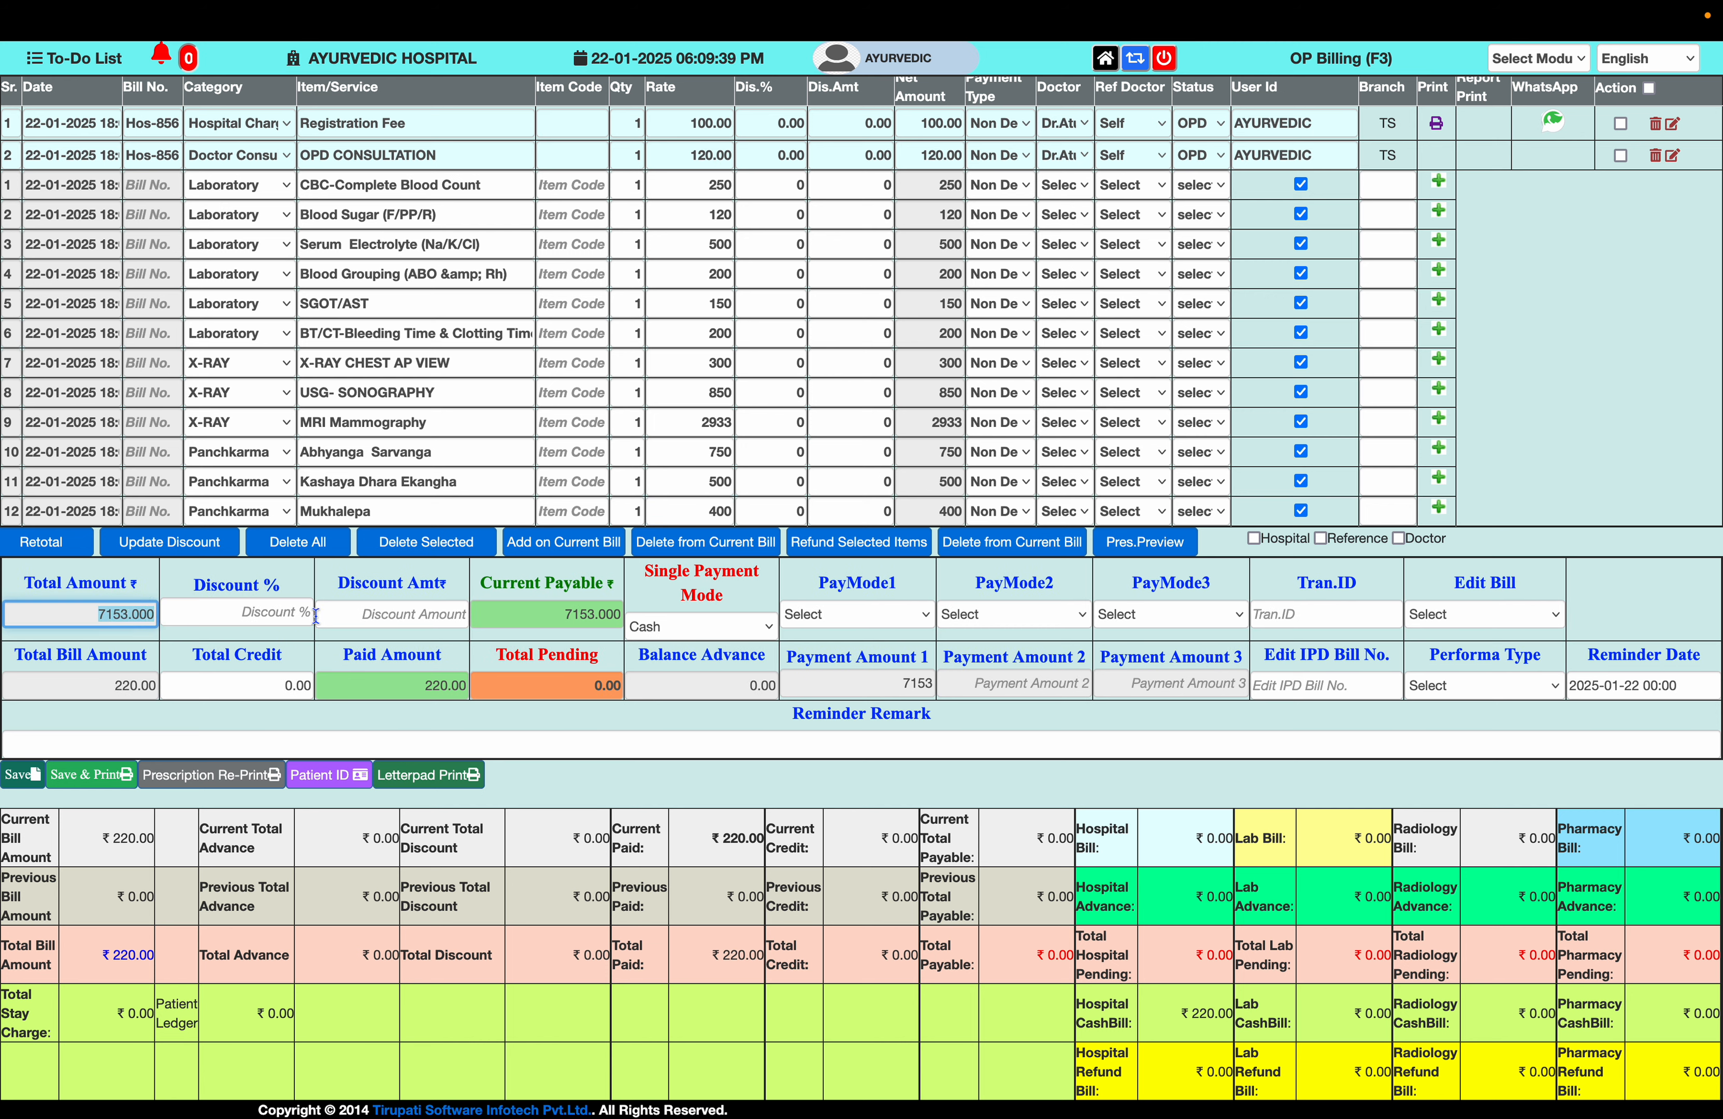
click(416, 616)
text(153)
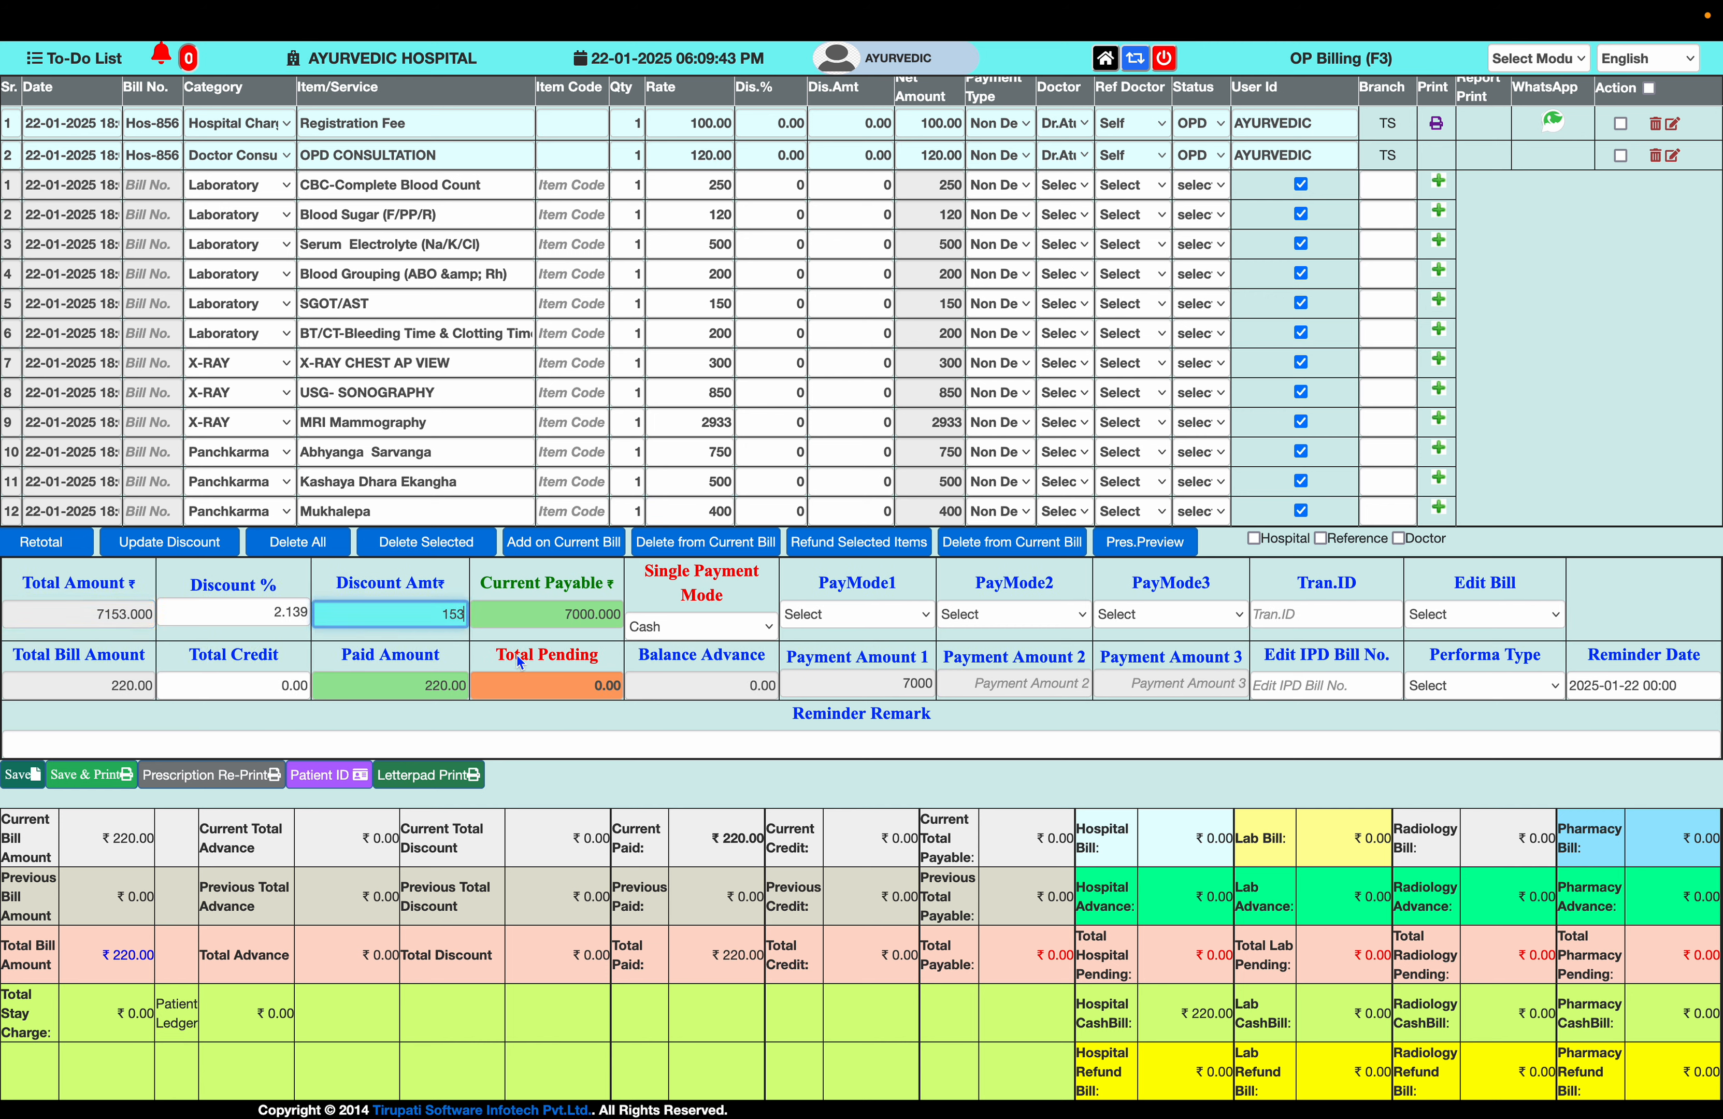
key(Tab)
key(Tab)
key(Tab)
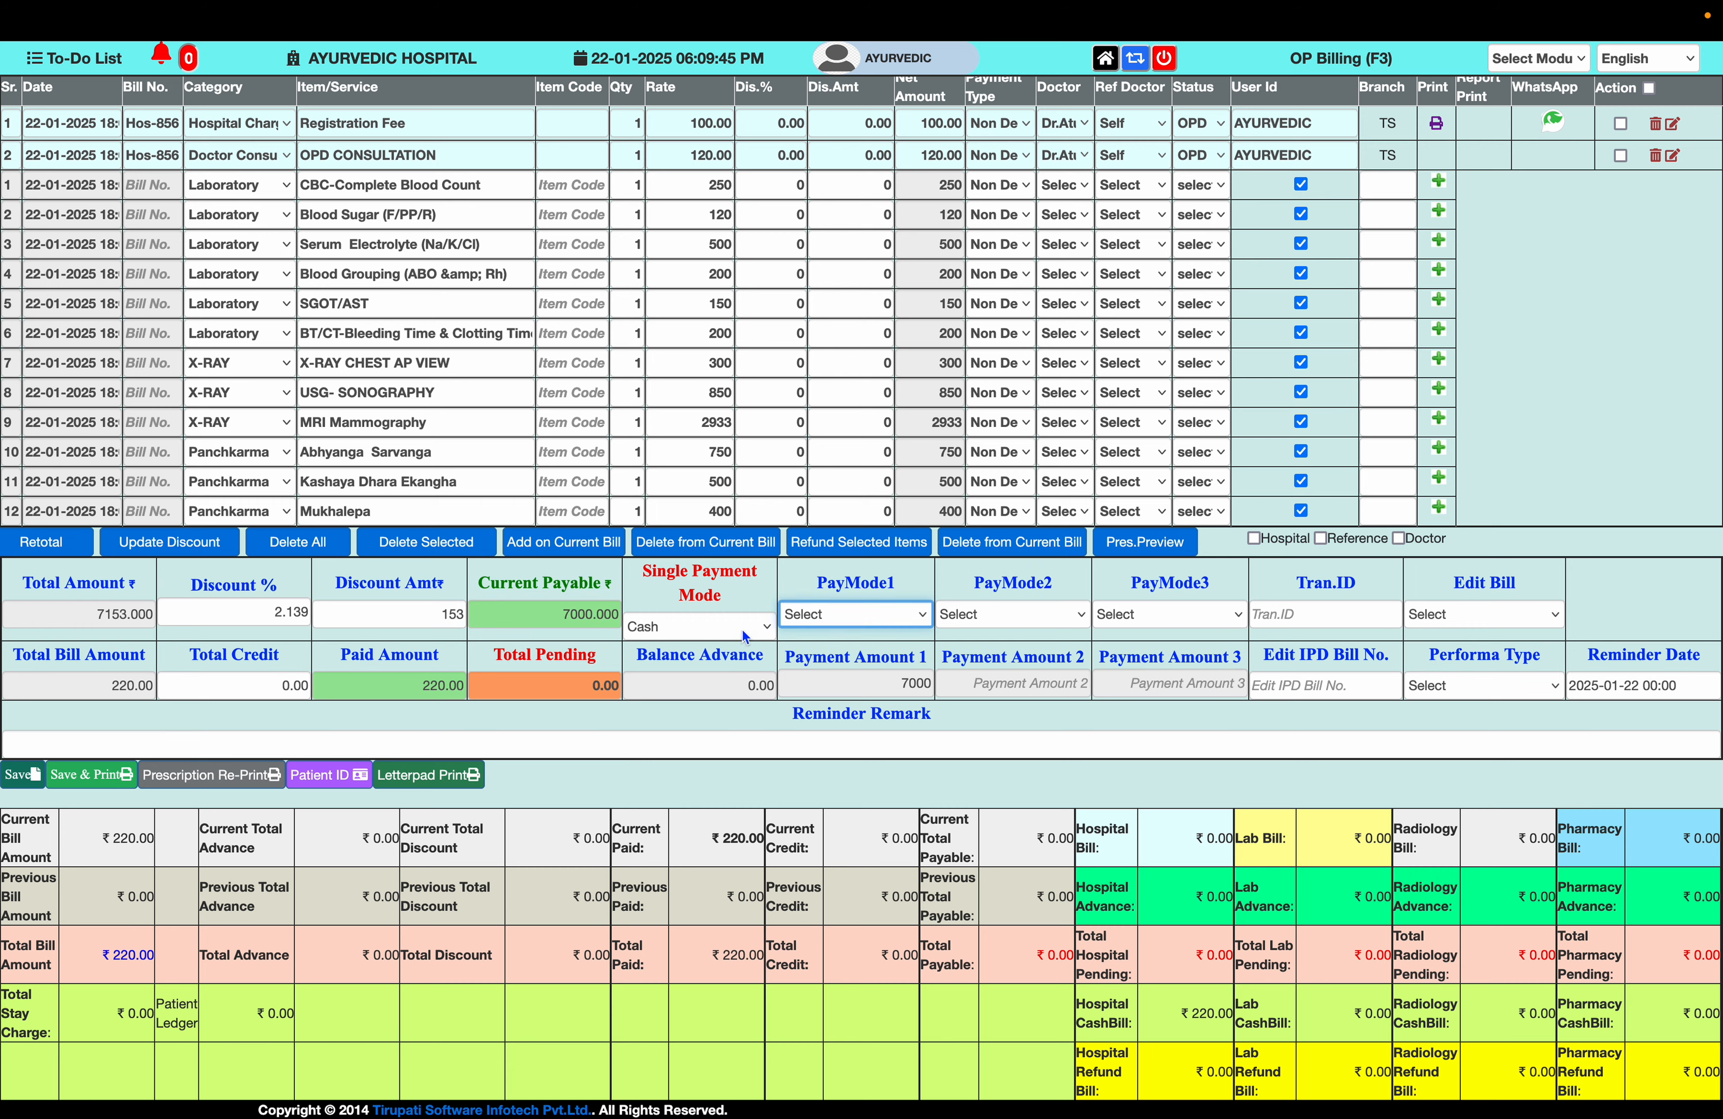
- Pay 3000 by Cash and 3000 by UPI-Mobile Payment, leaving 1000 due, and save
click(869, 621)
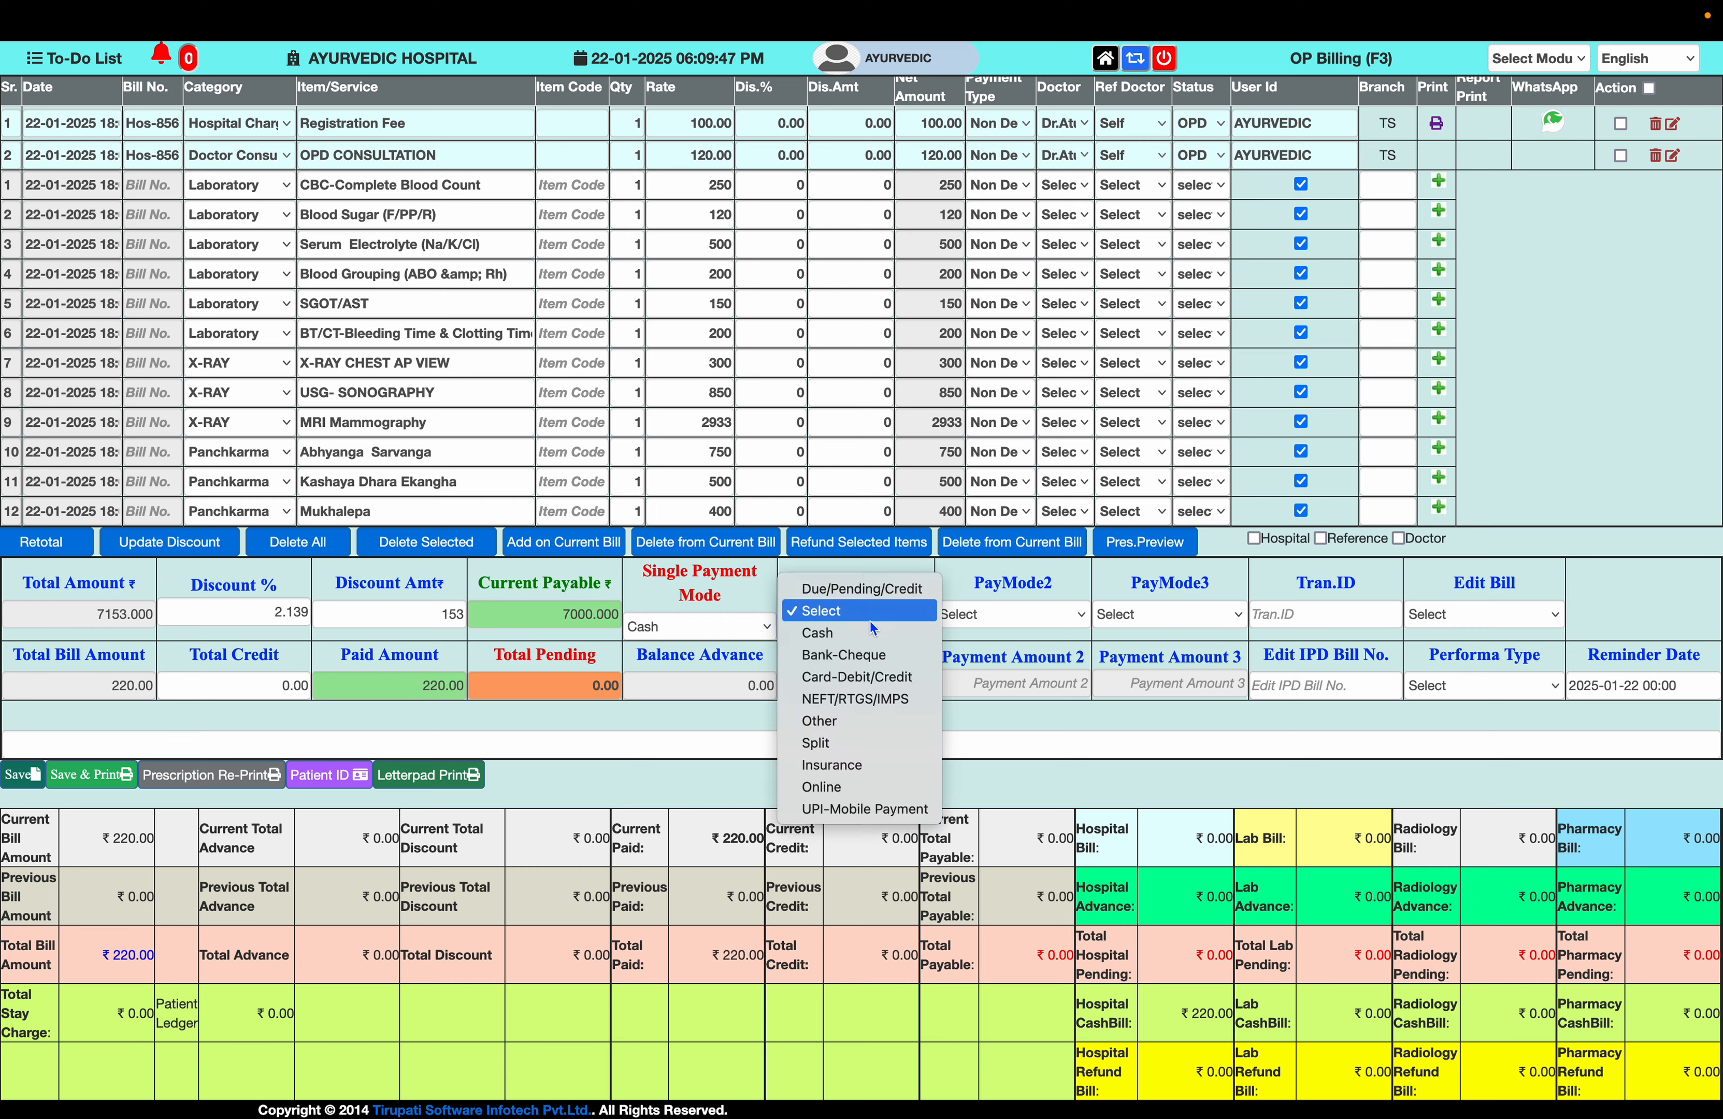
click(868, 633)
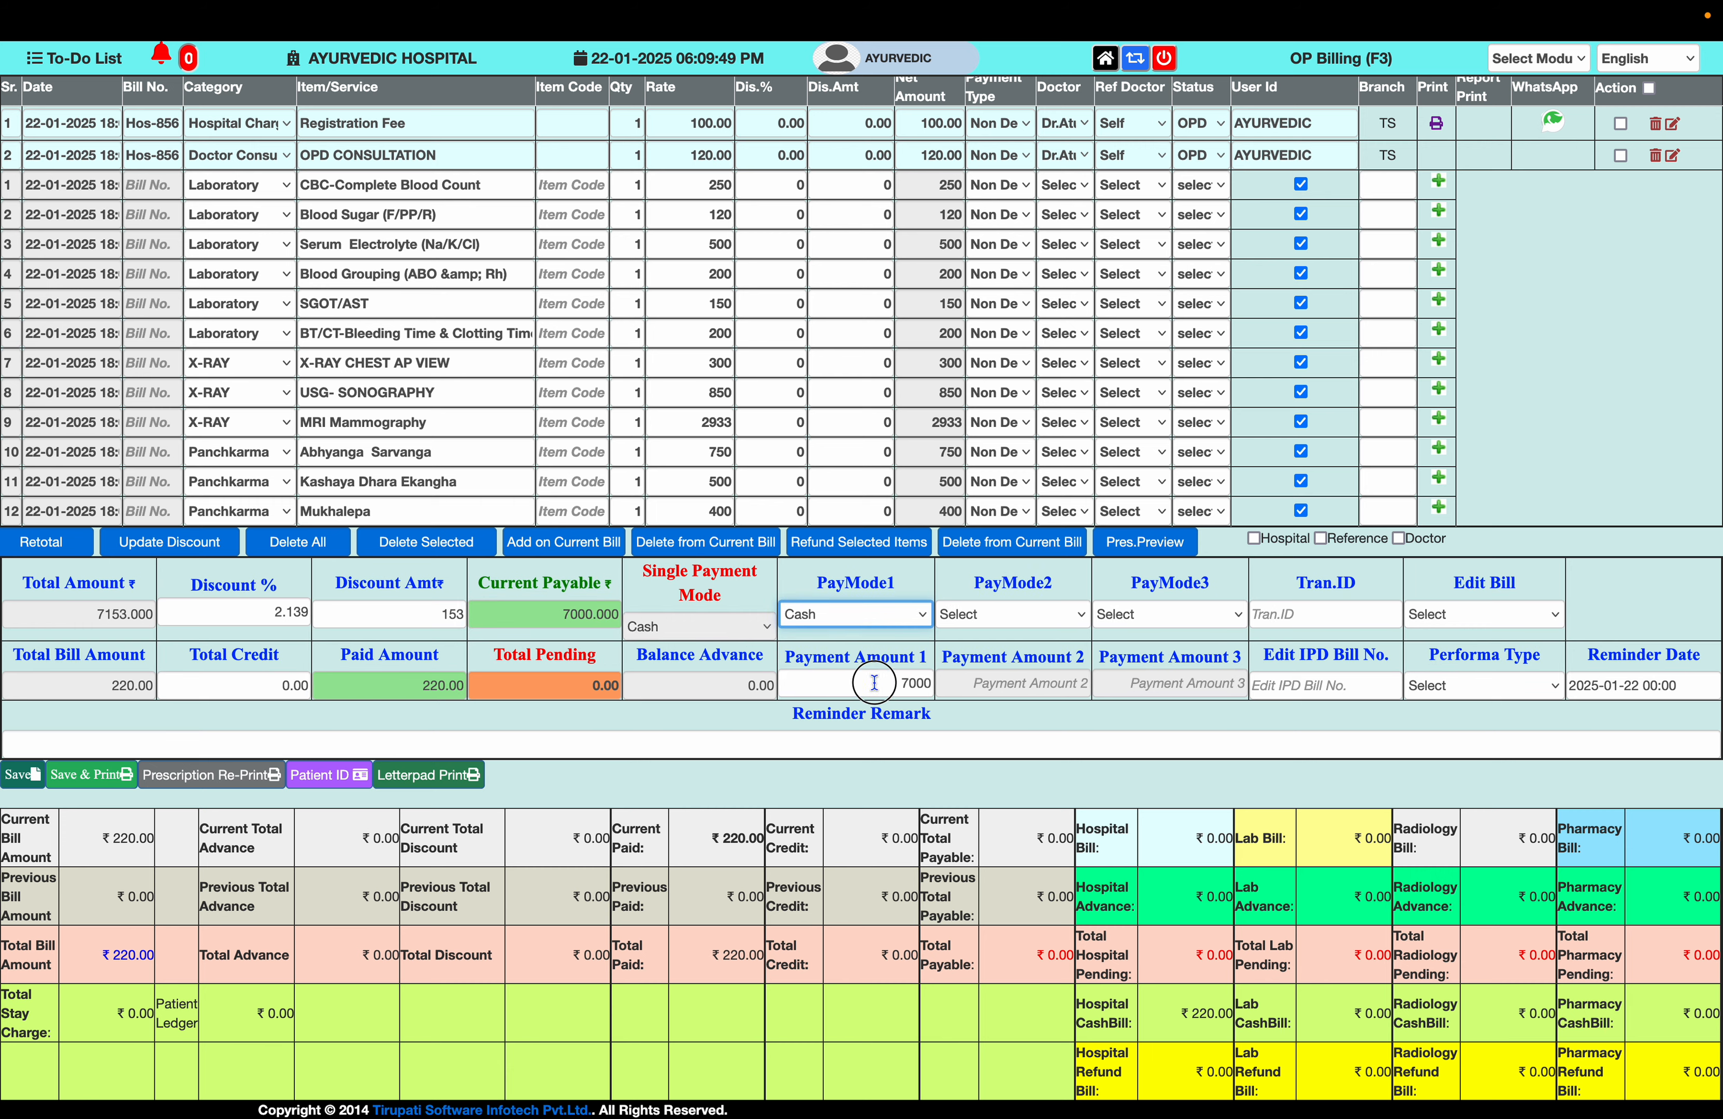
click(891, 683)
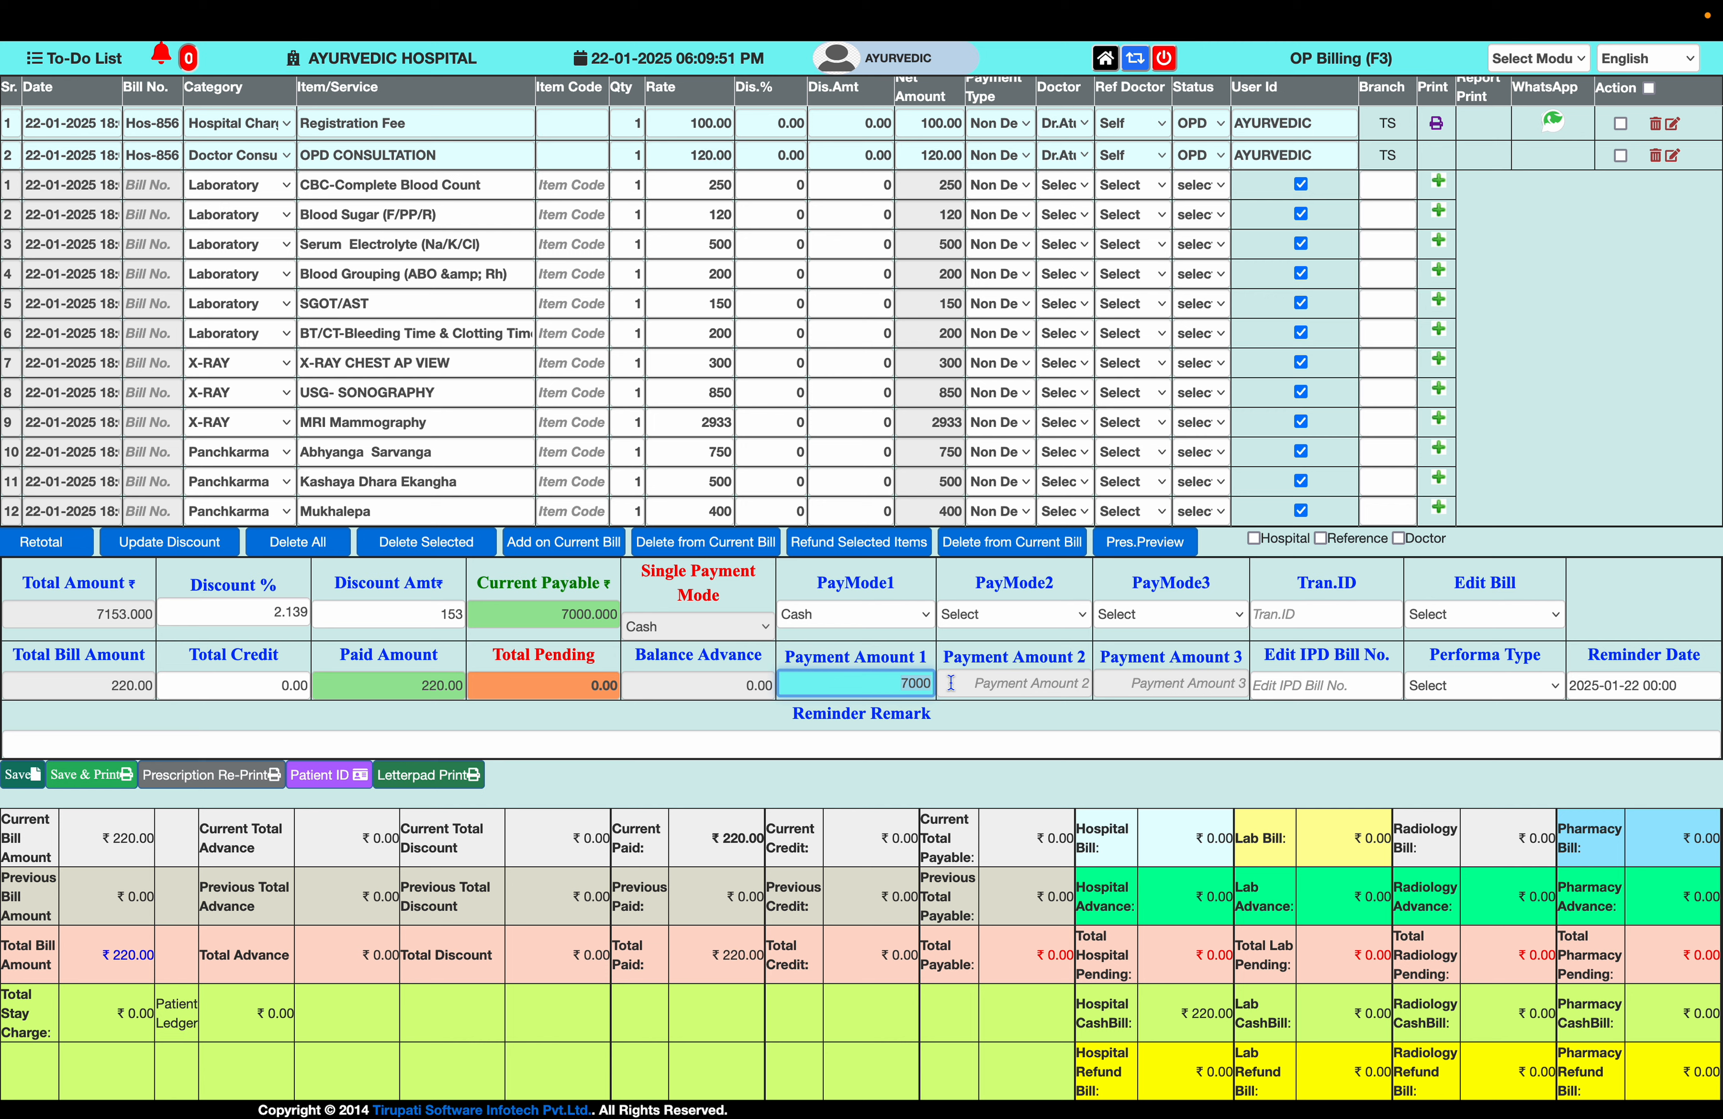
text(300)
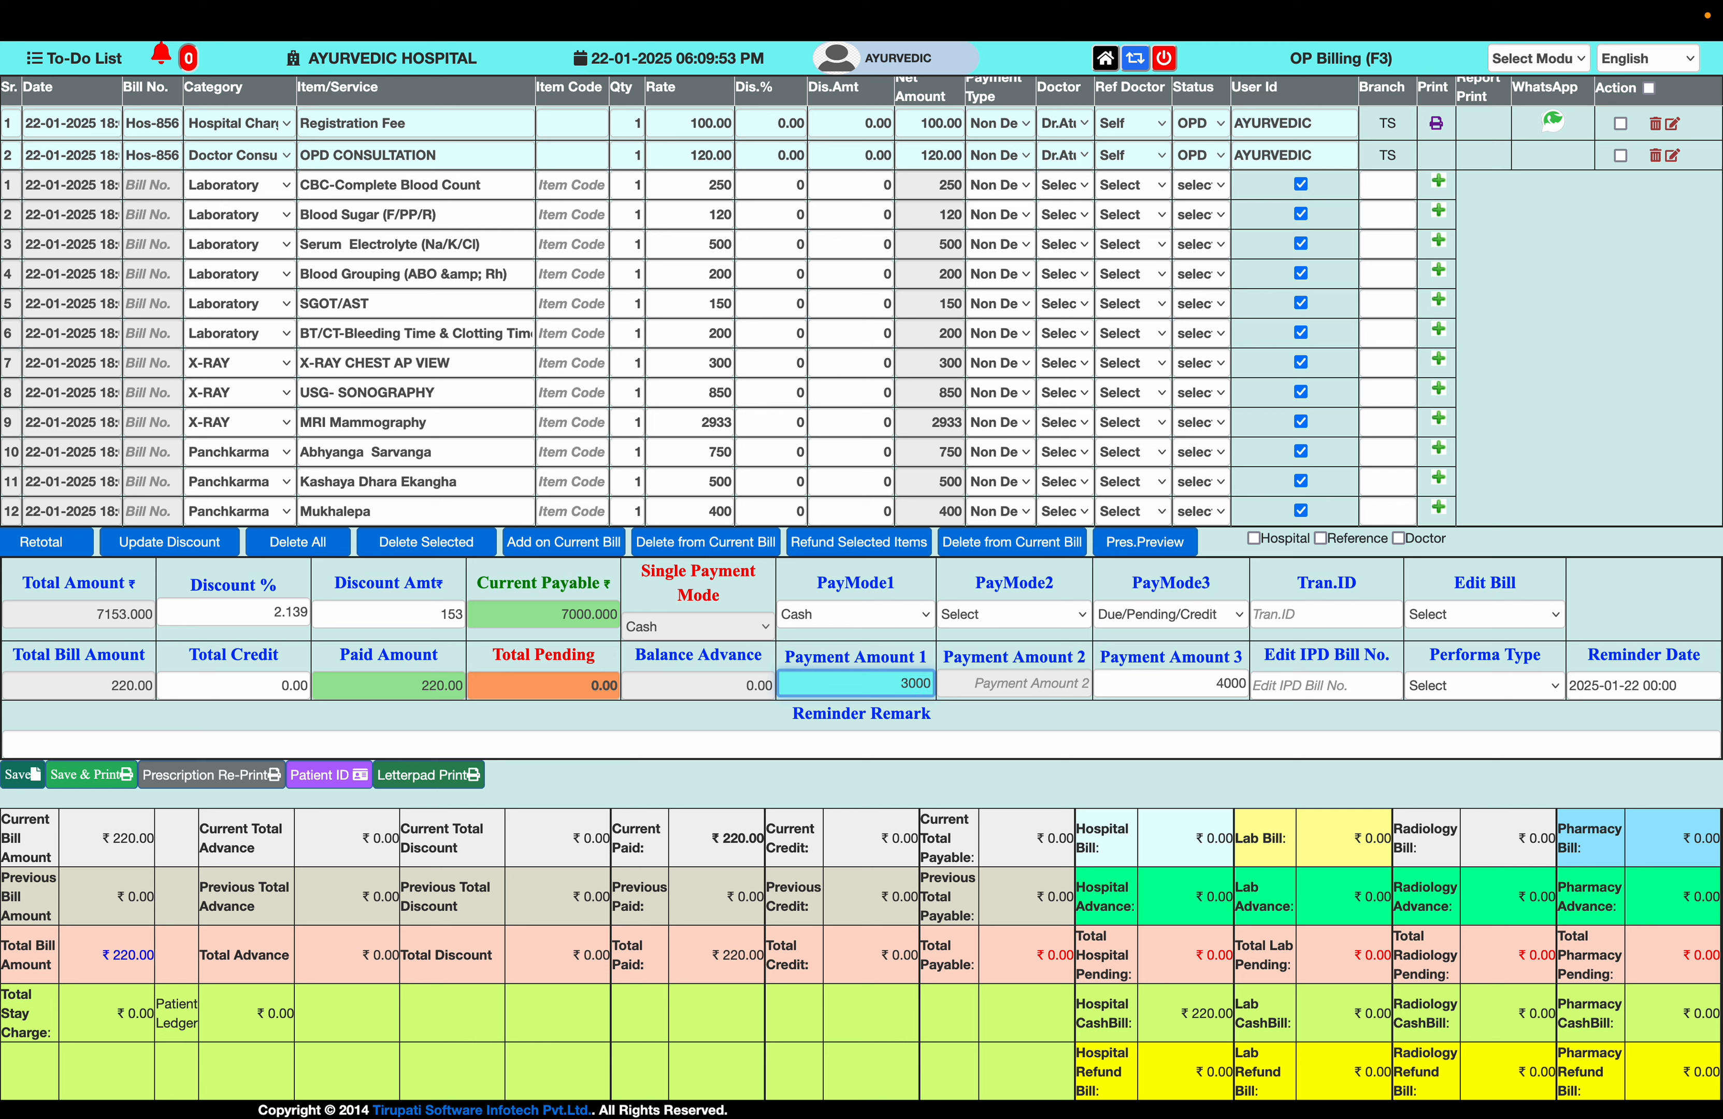
click(1030, 617)
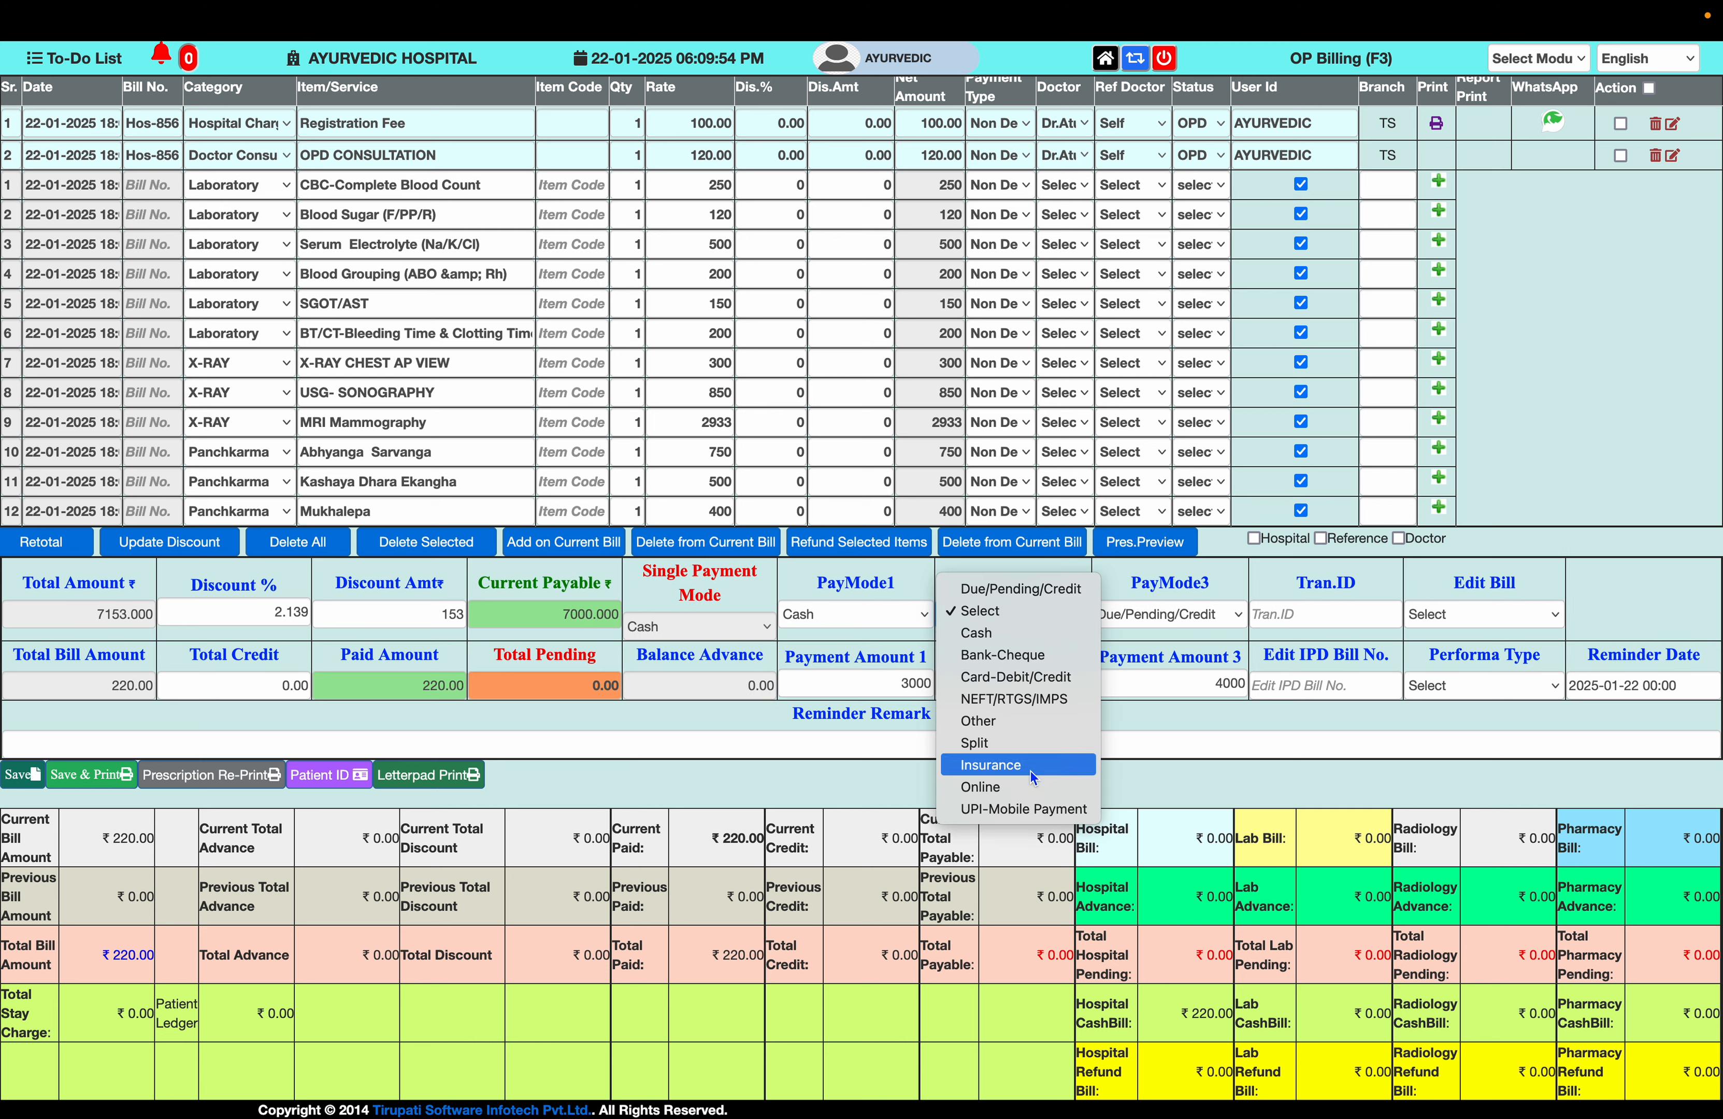
click(1030, 807)
click(1034, 688)
text(3000)
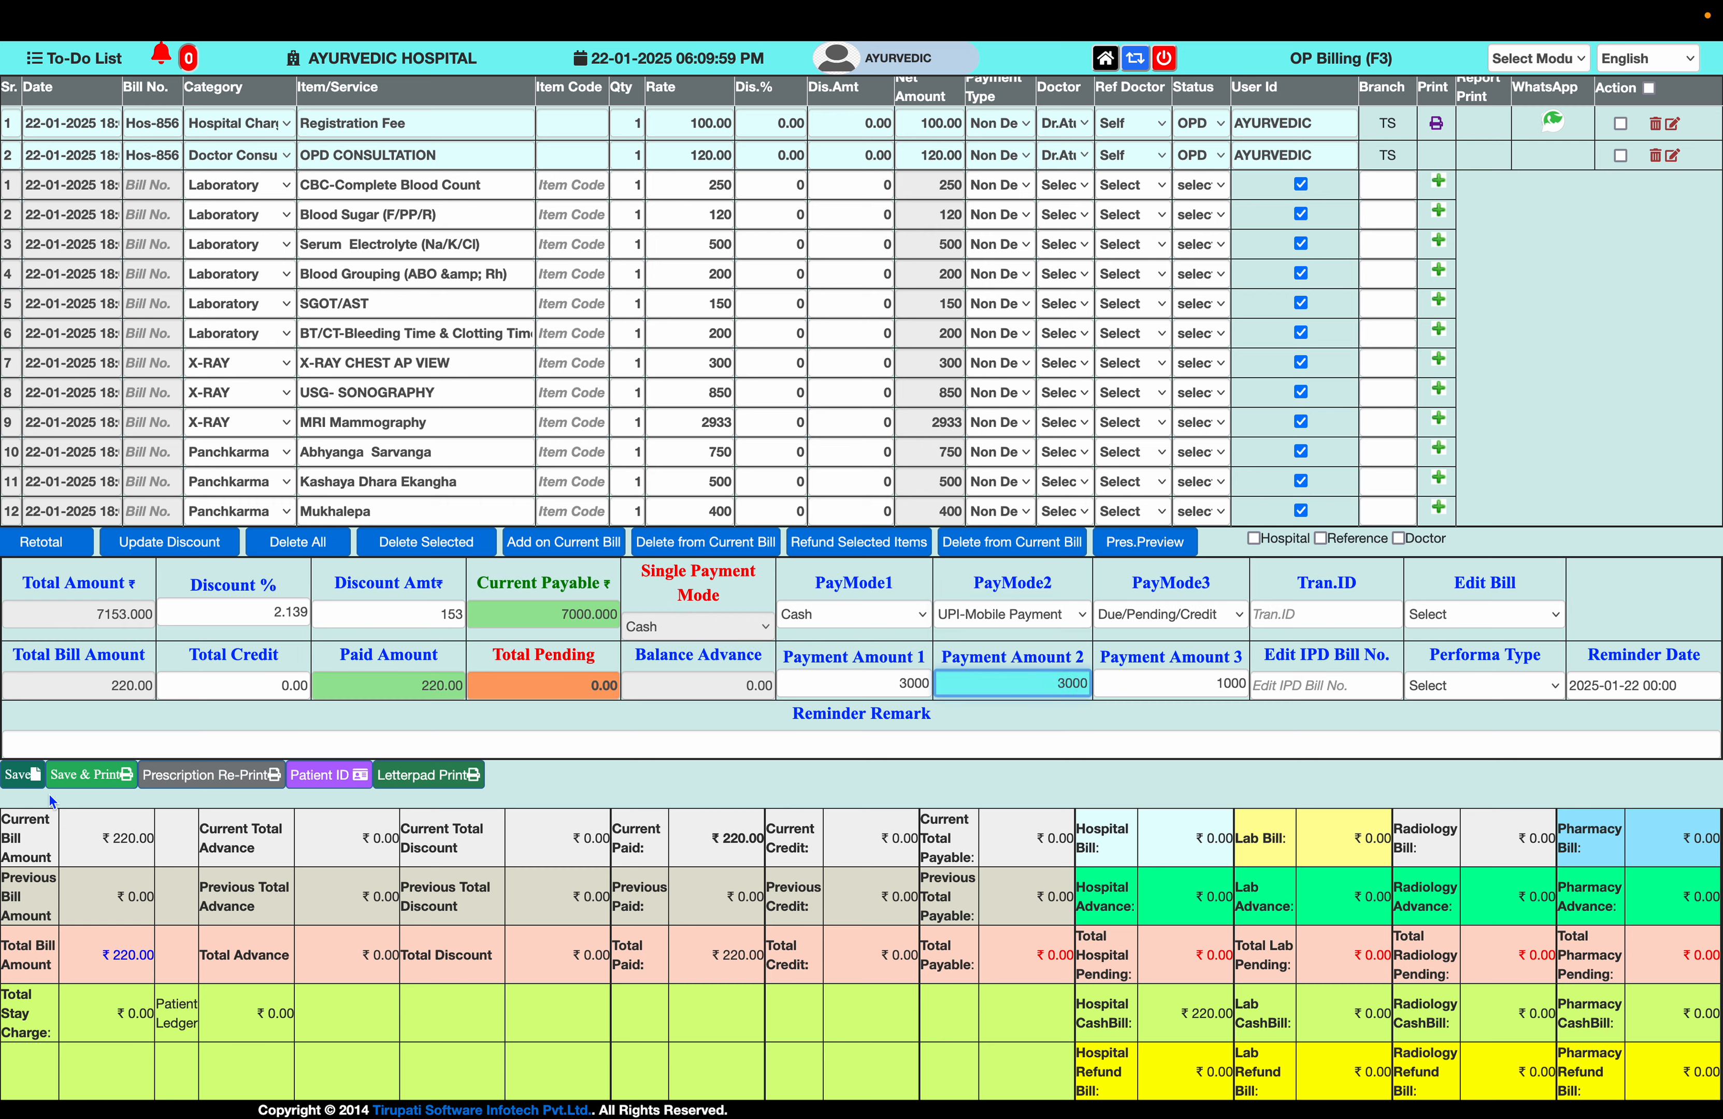
click(86, 778)
- Acknowledge the notice, cancel the receipt print, and return from OP Billing to the dashboard
click(999, 615)
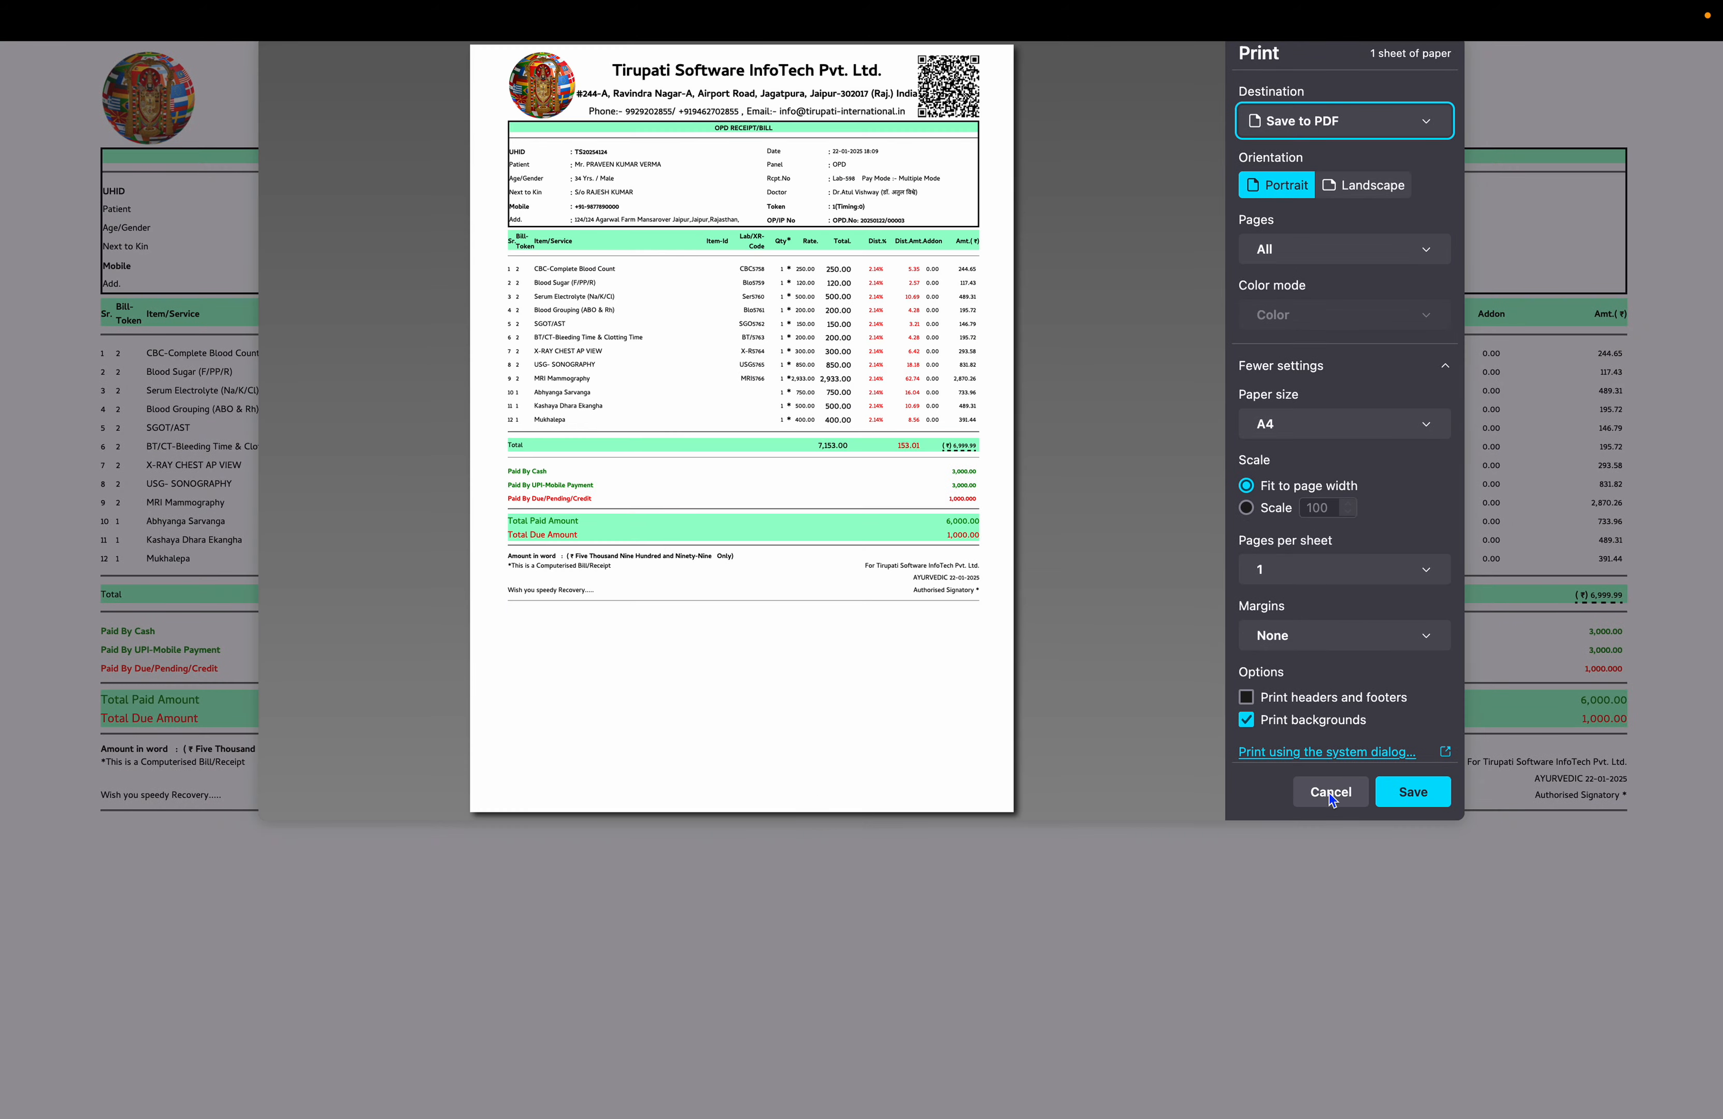
click(1332, 798)
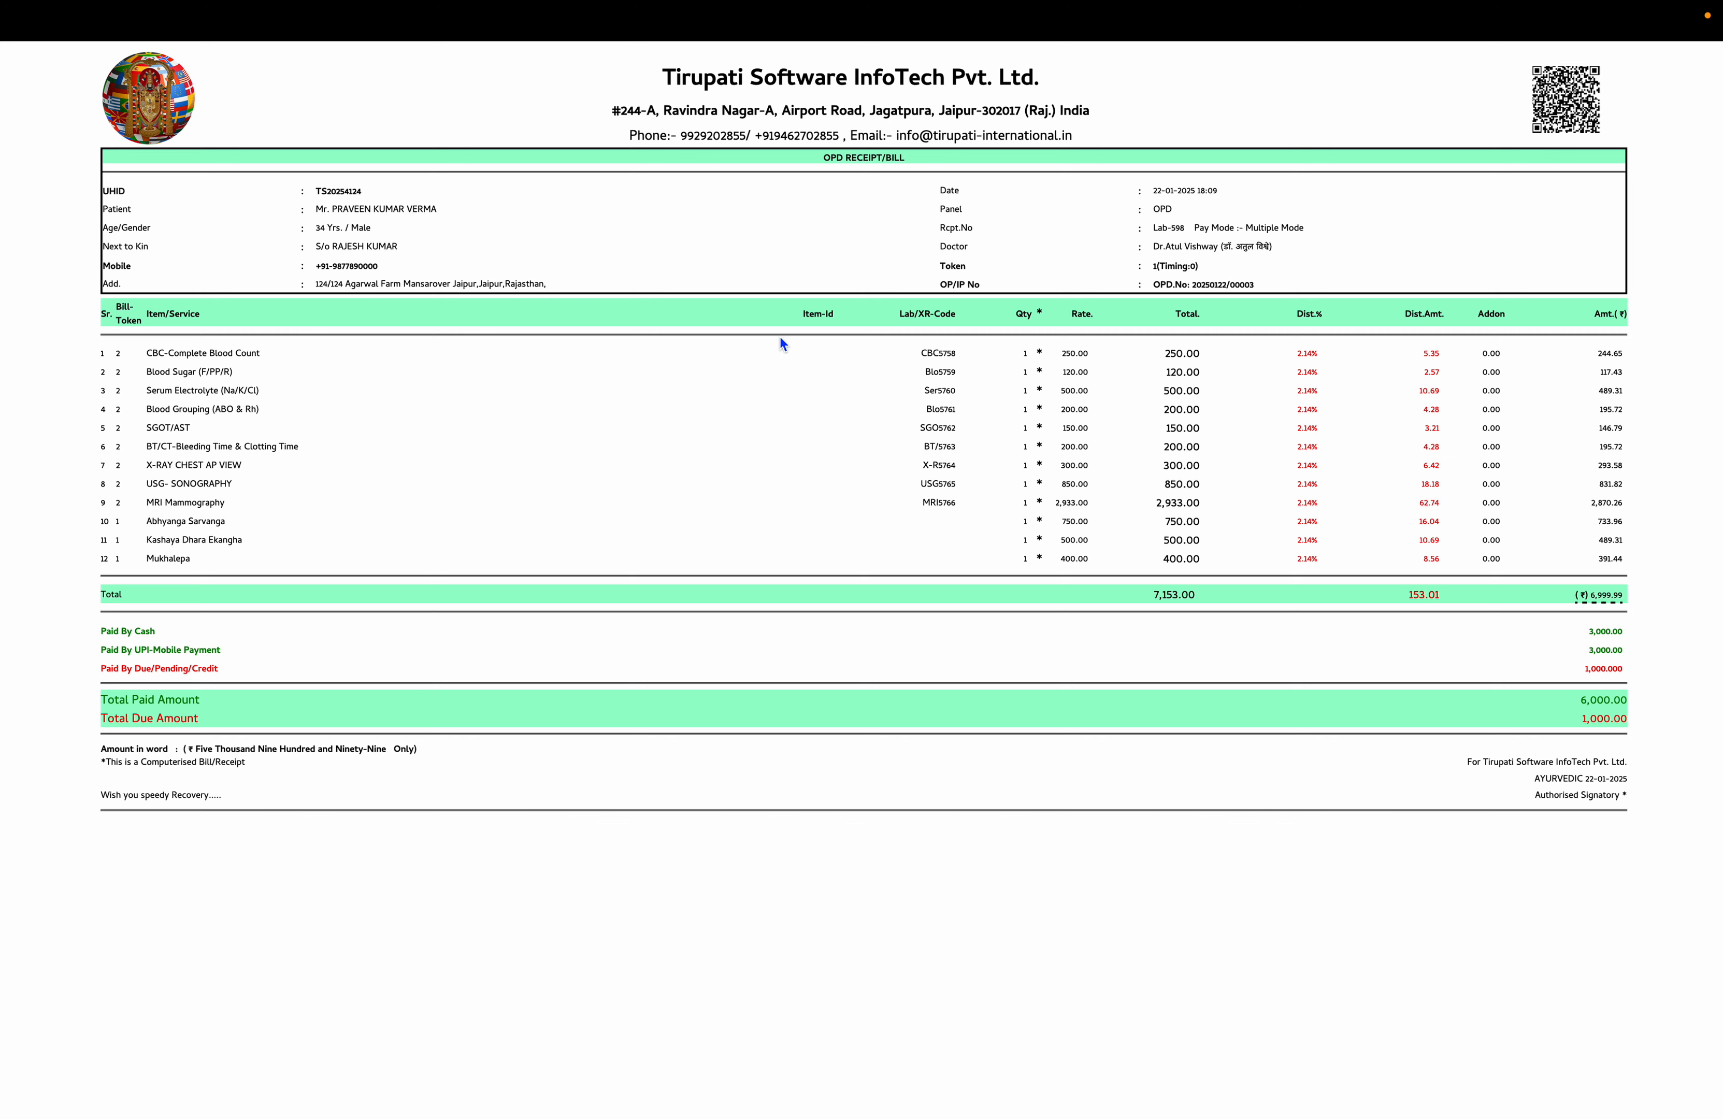
mouse_move(625, 3)
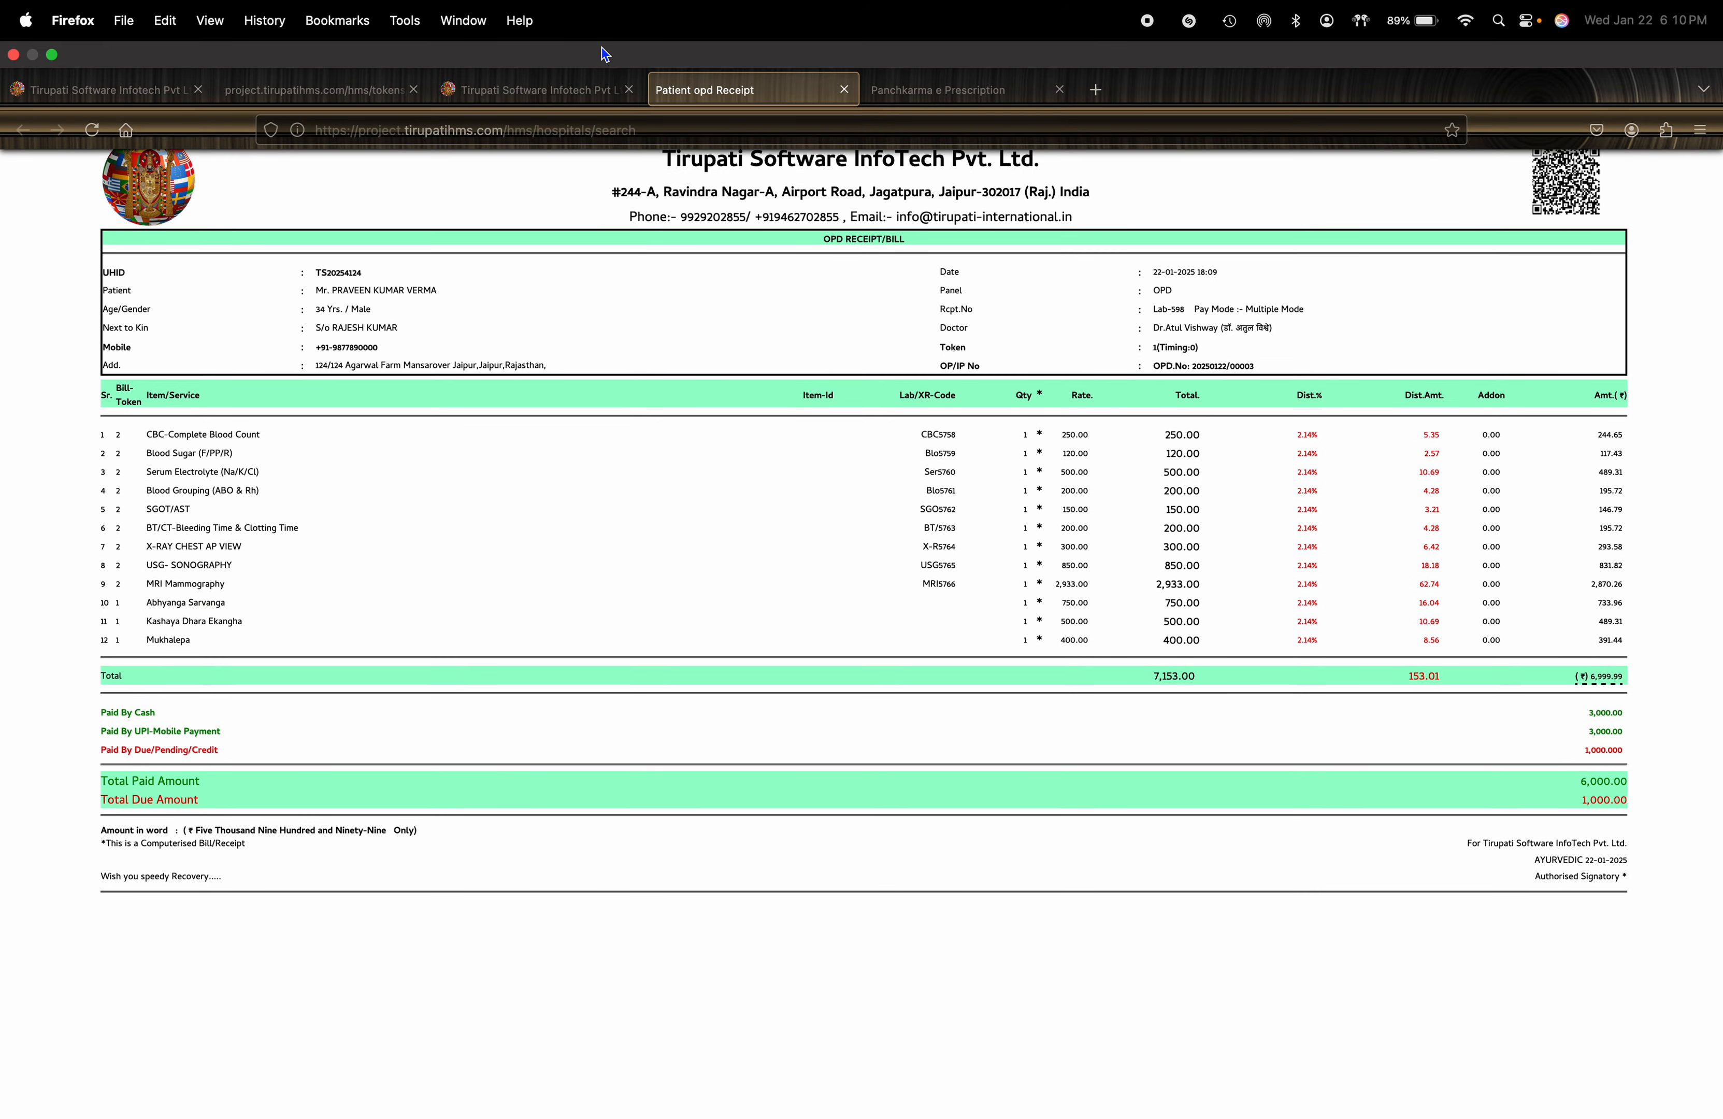
click(578, 71)
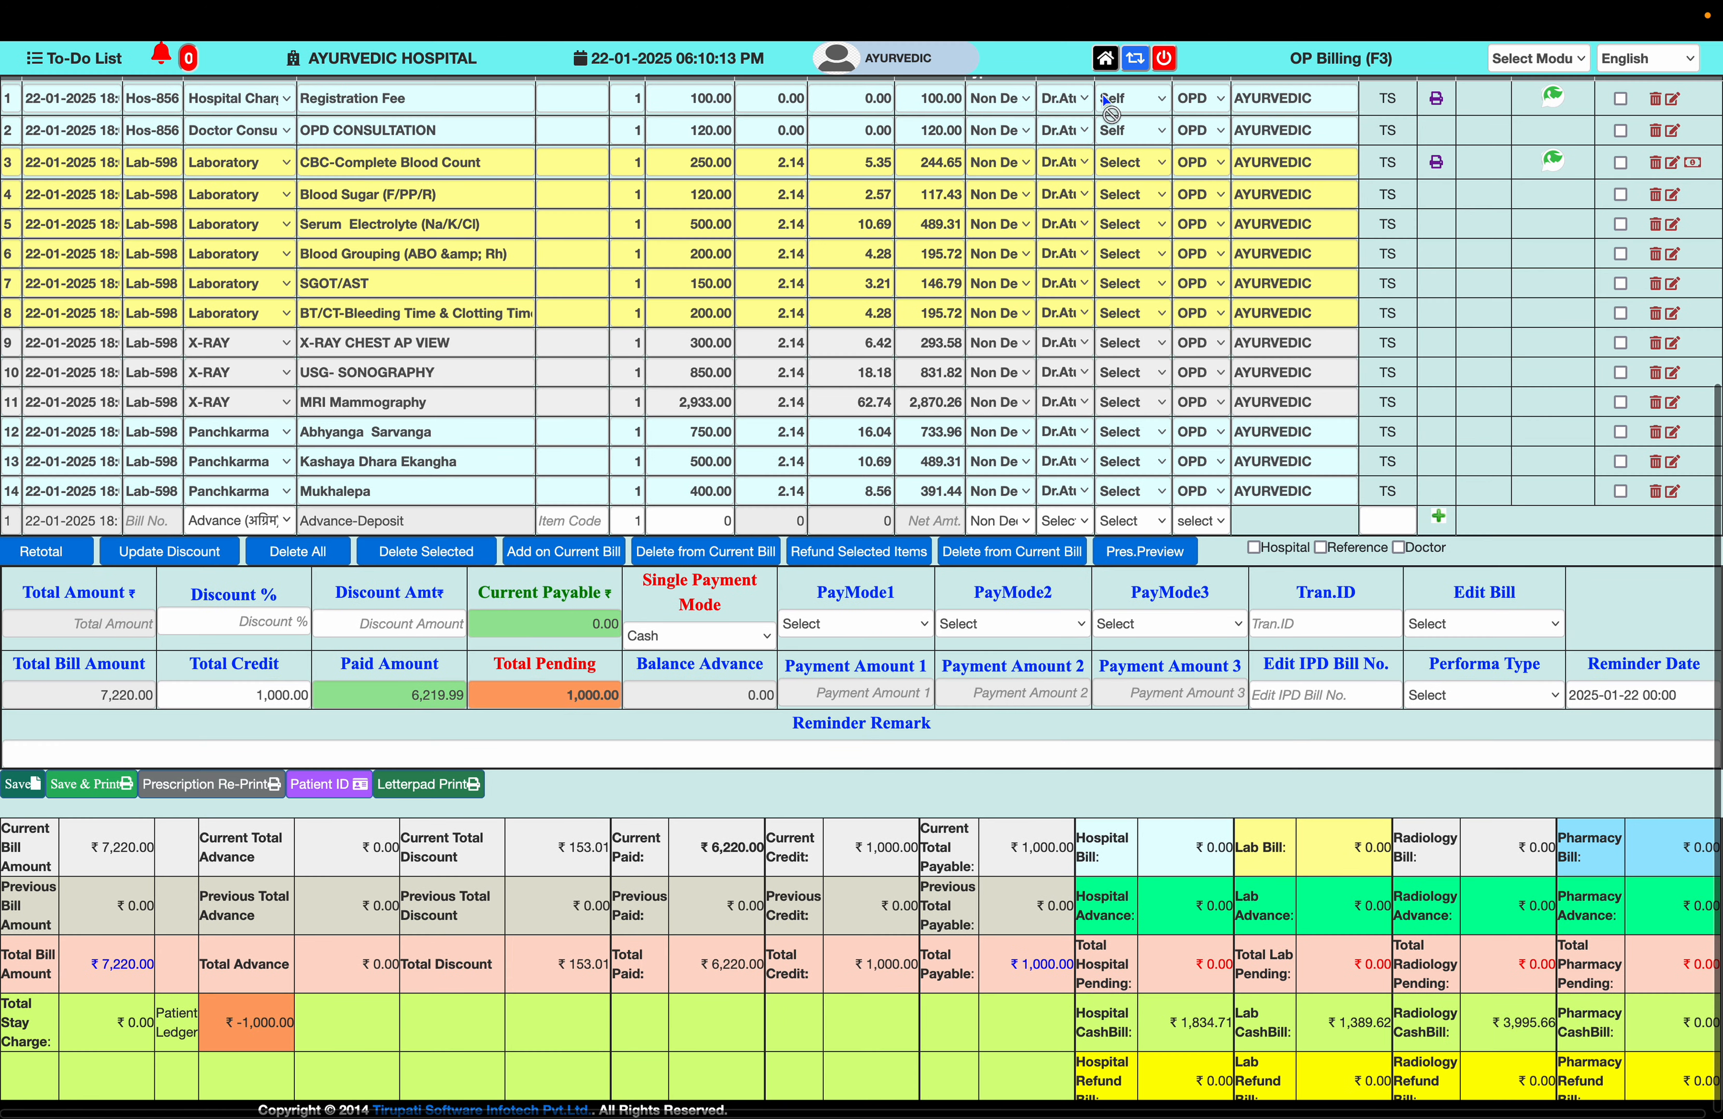
click(1105, 64)
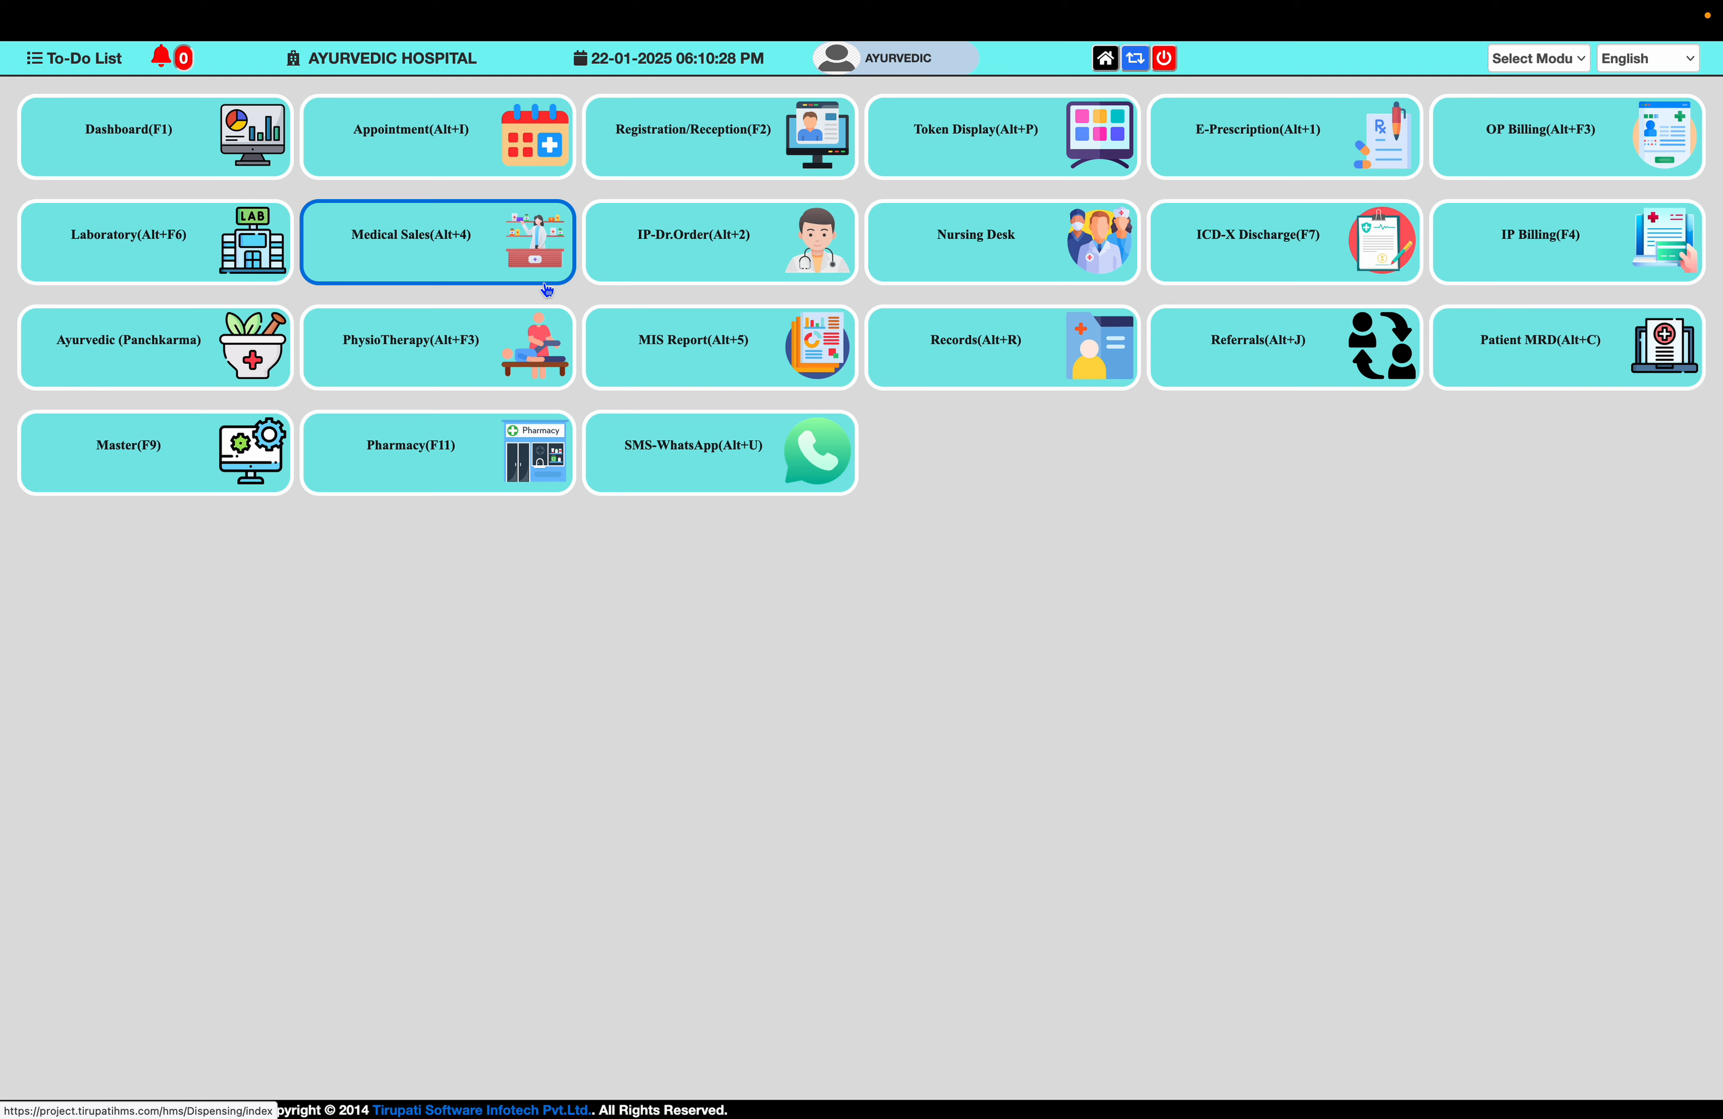
- In Laboratory, select Blood Grouping, Blood Sugar, BT/CT, CBC, Serum Electrolyte and SGOT/AST for collection
click(117, 245)
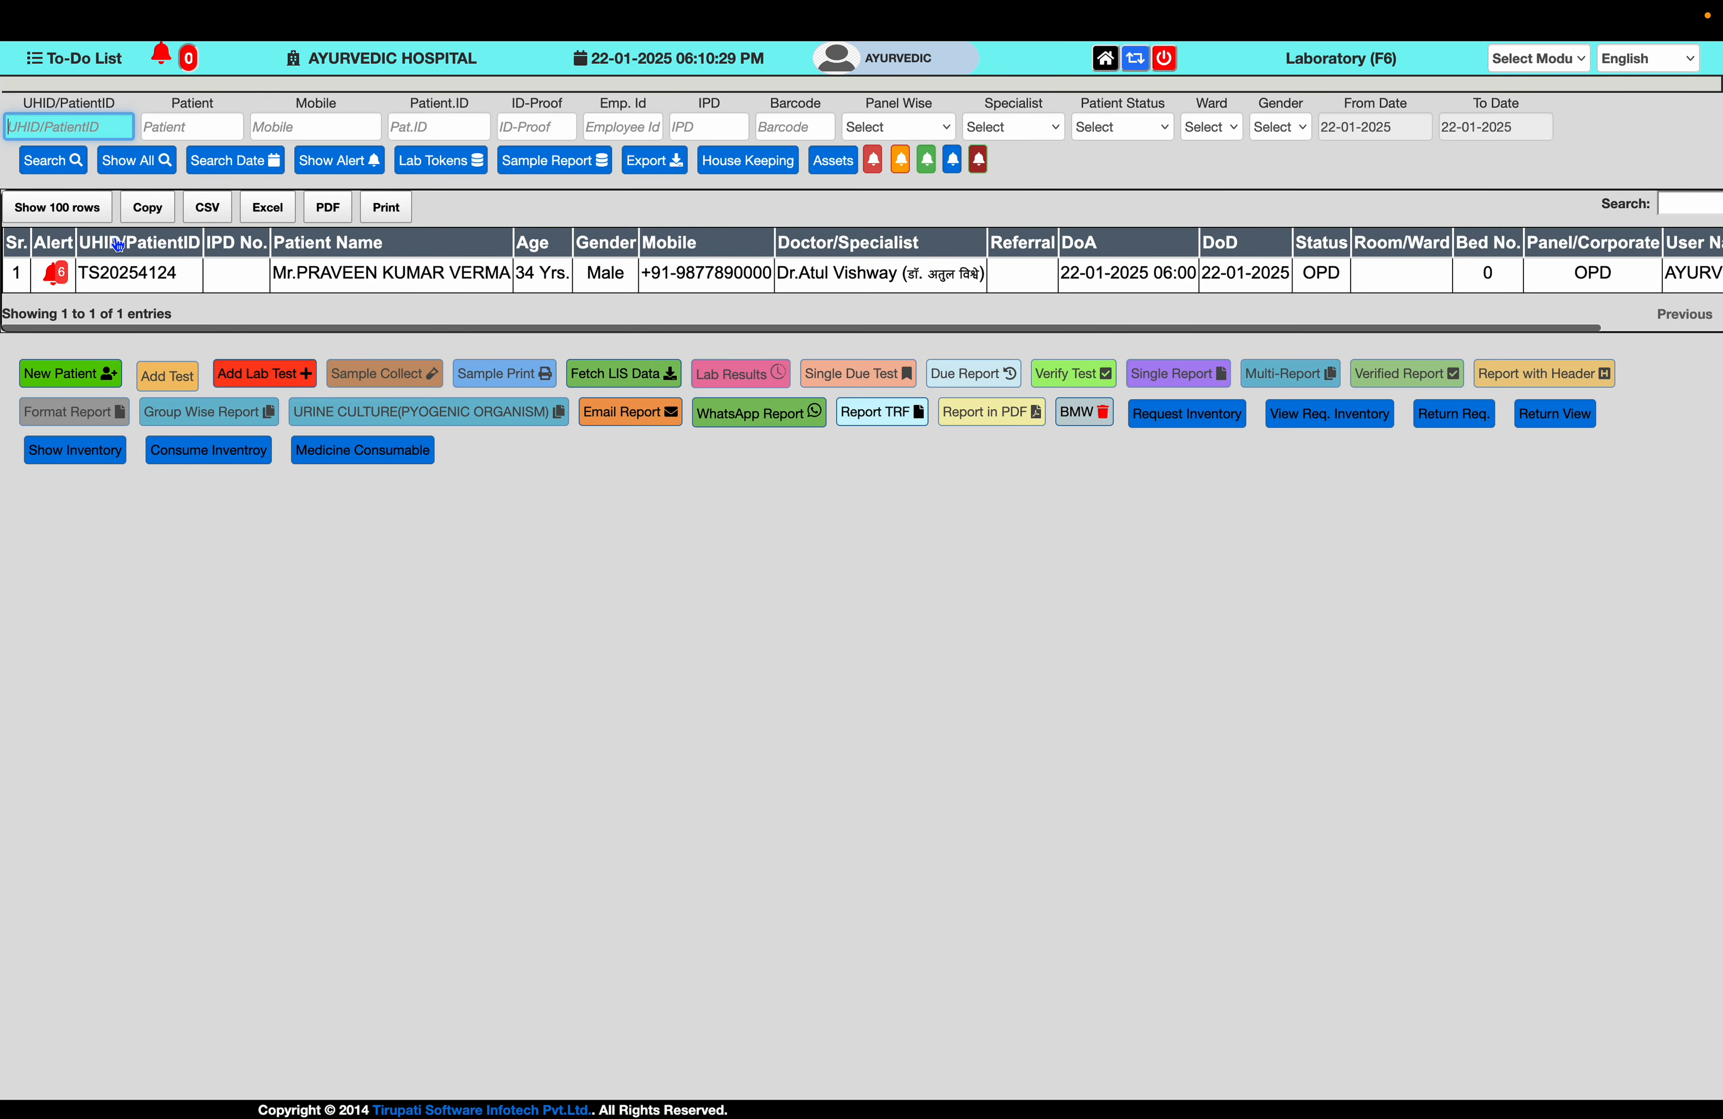
click(186, 289)
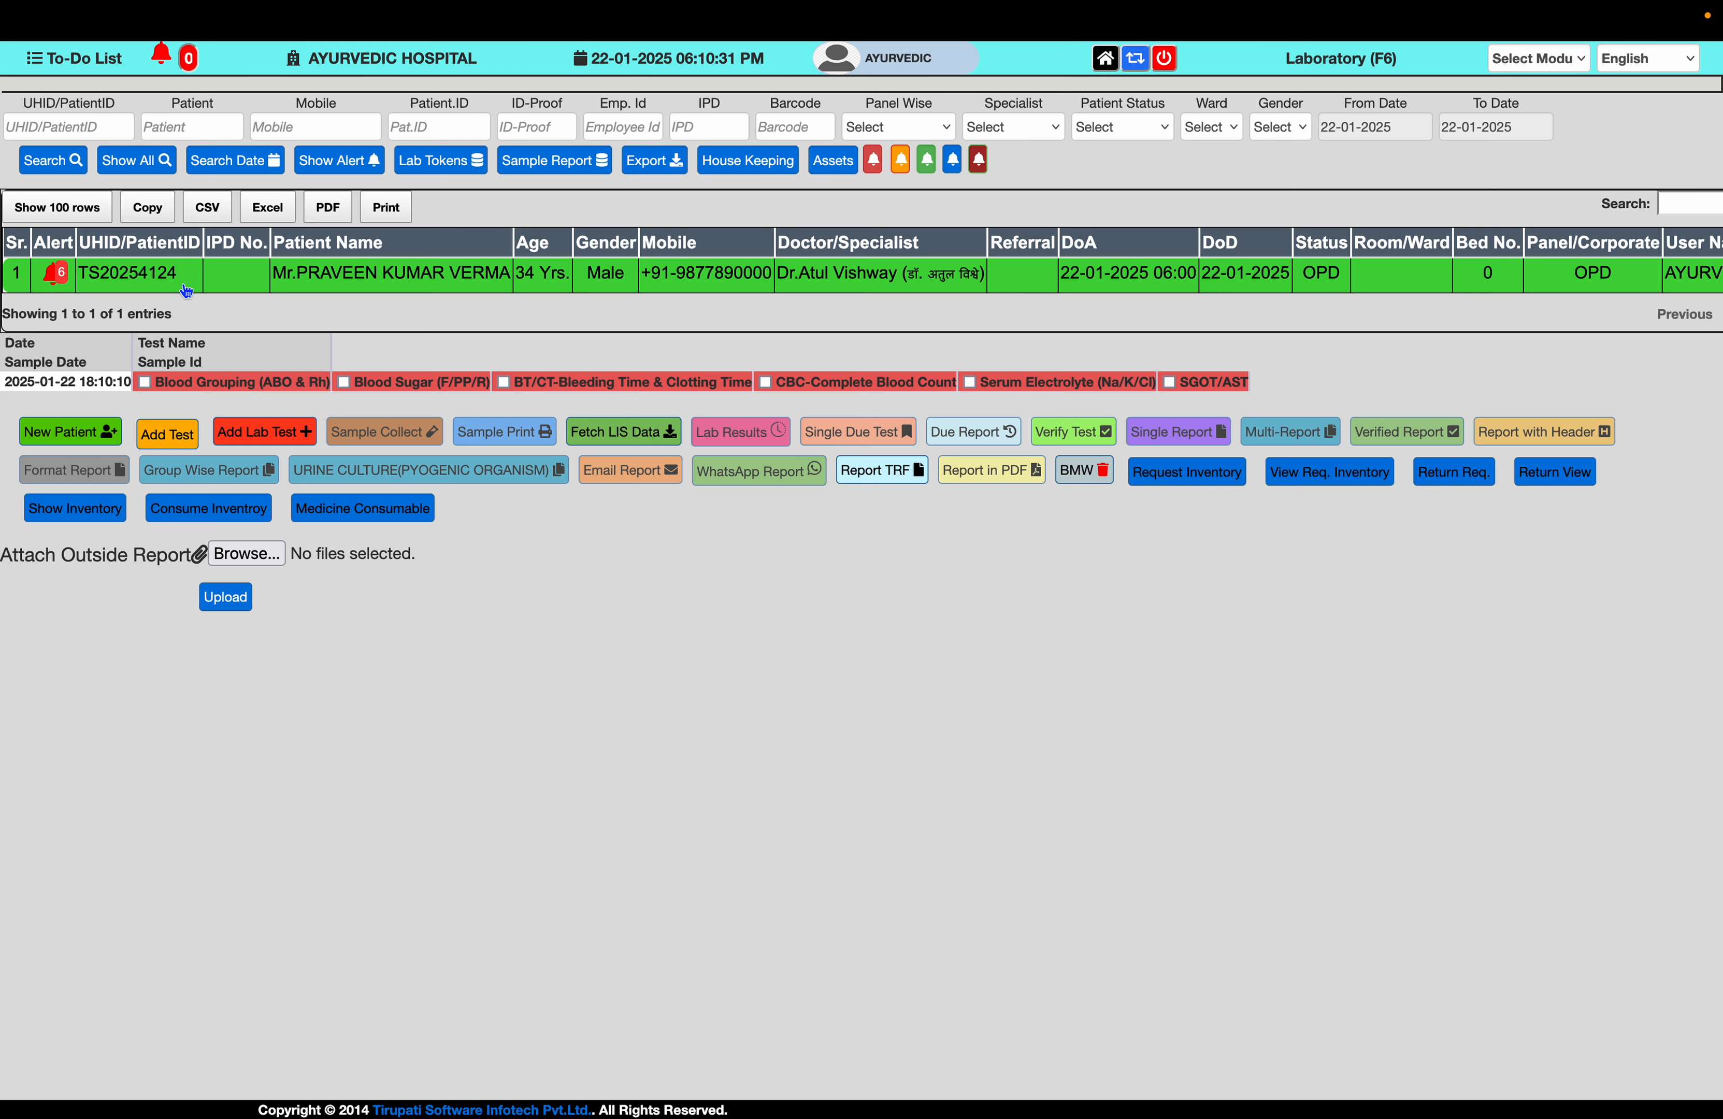
click(147, 384)
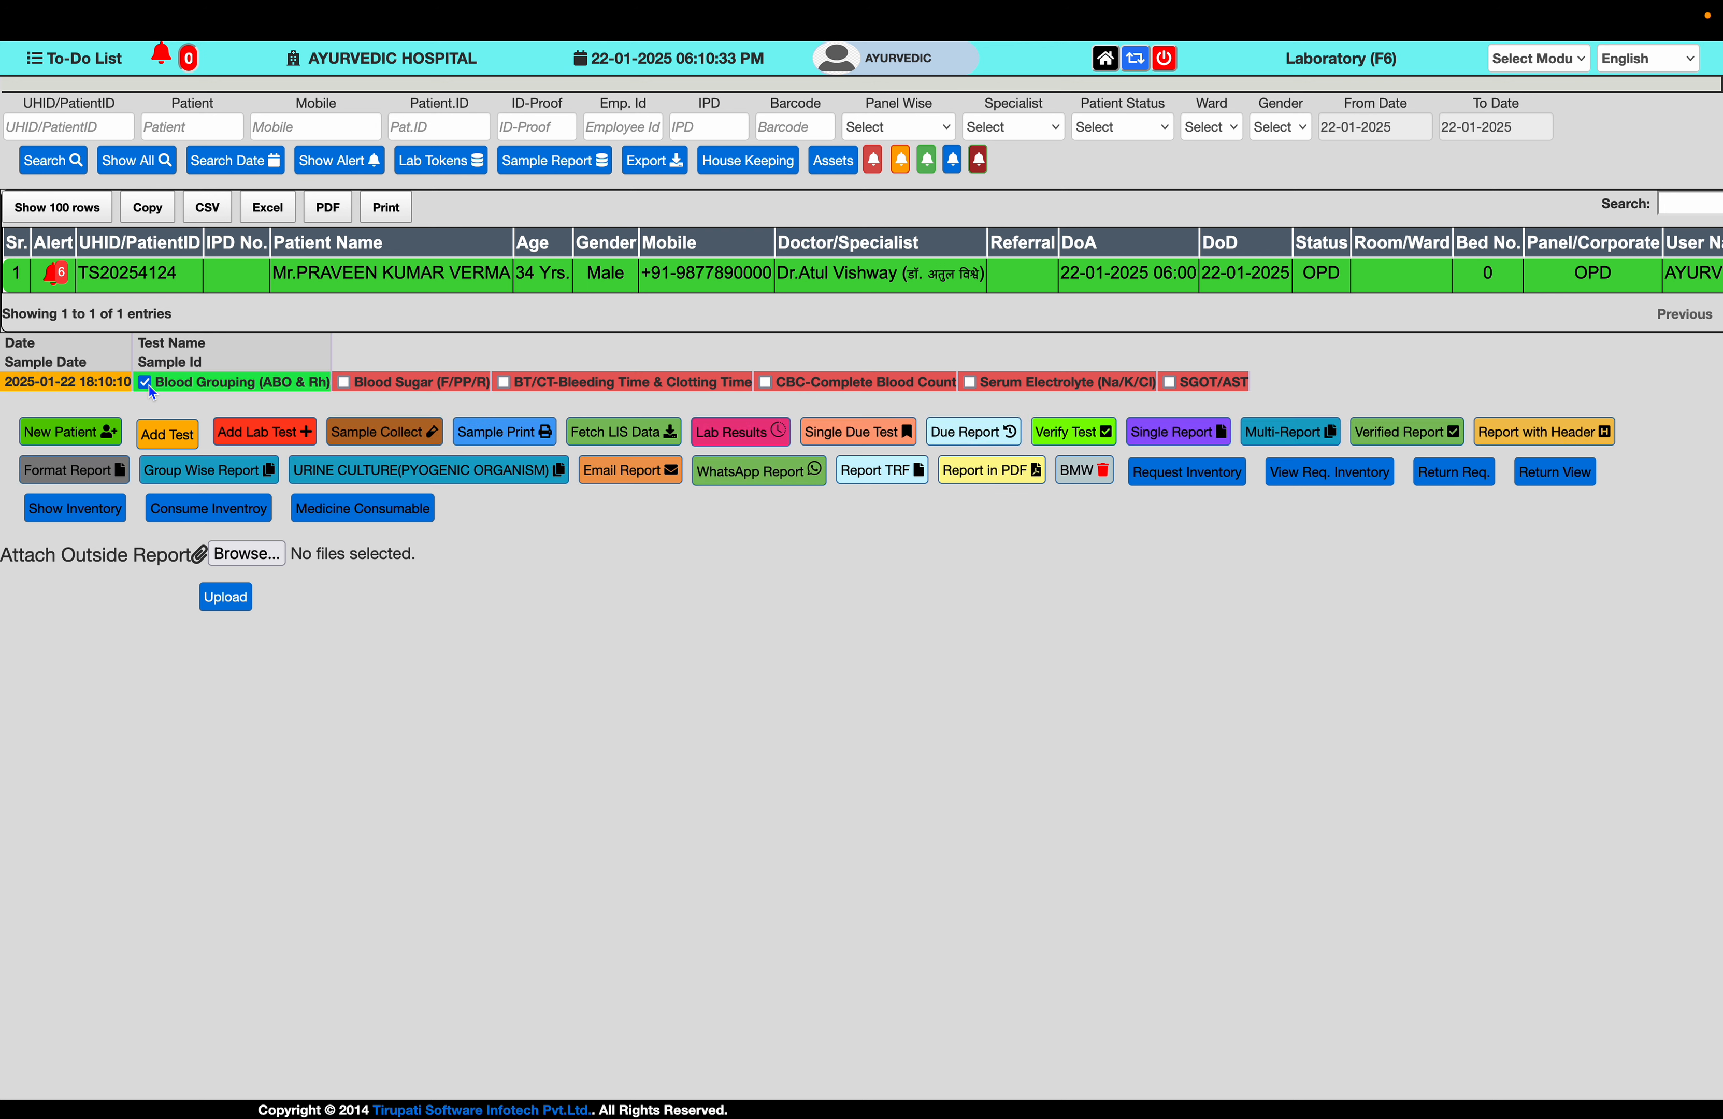
click(345, 382)
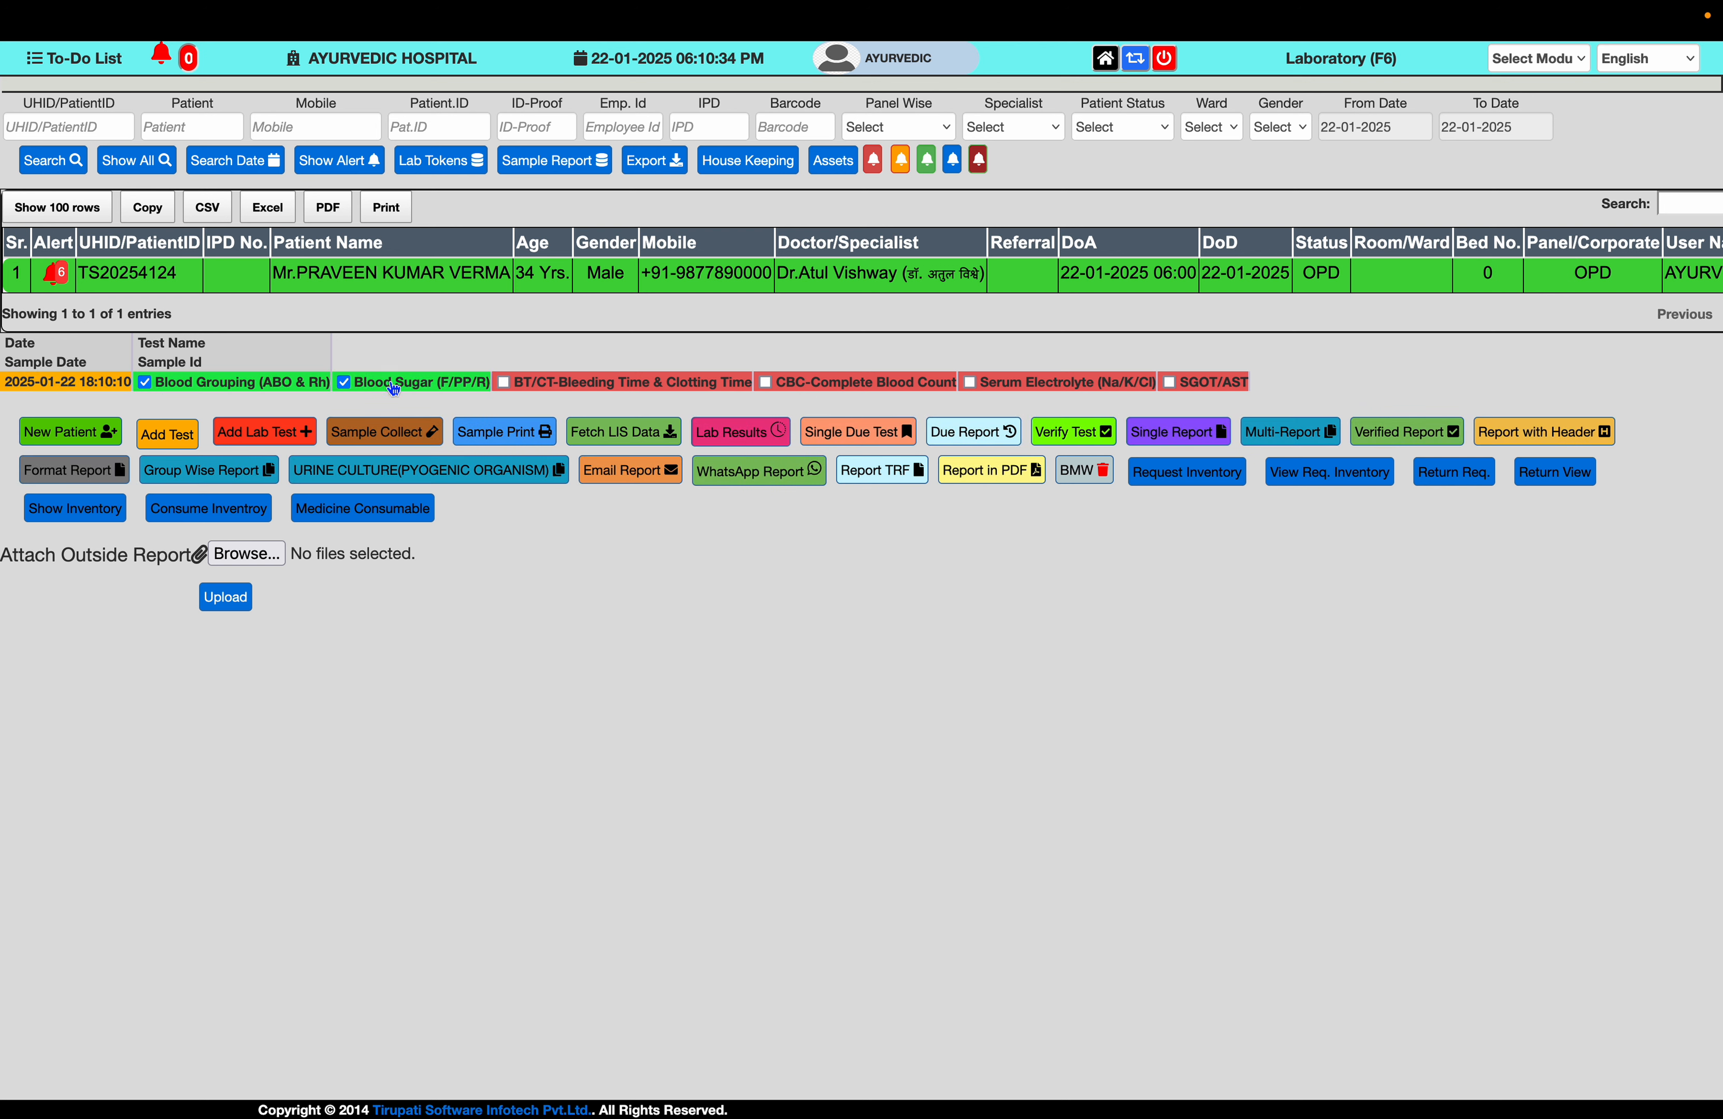
click(502, 384)
click(766, 382)
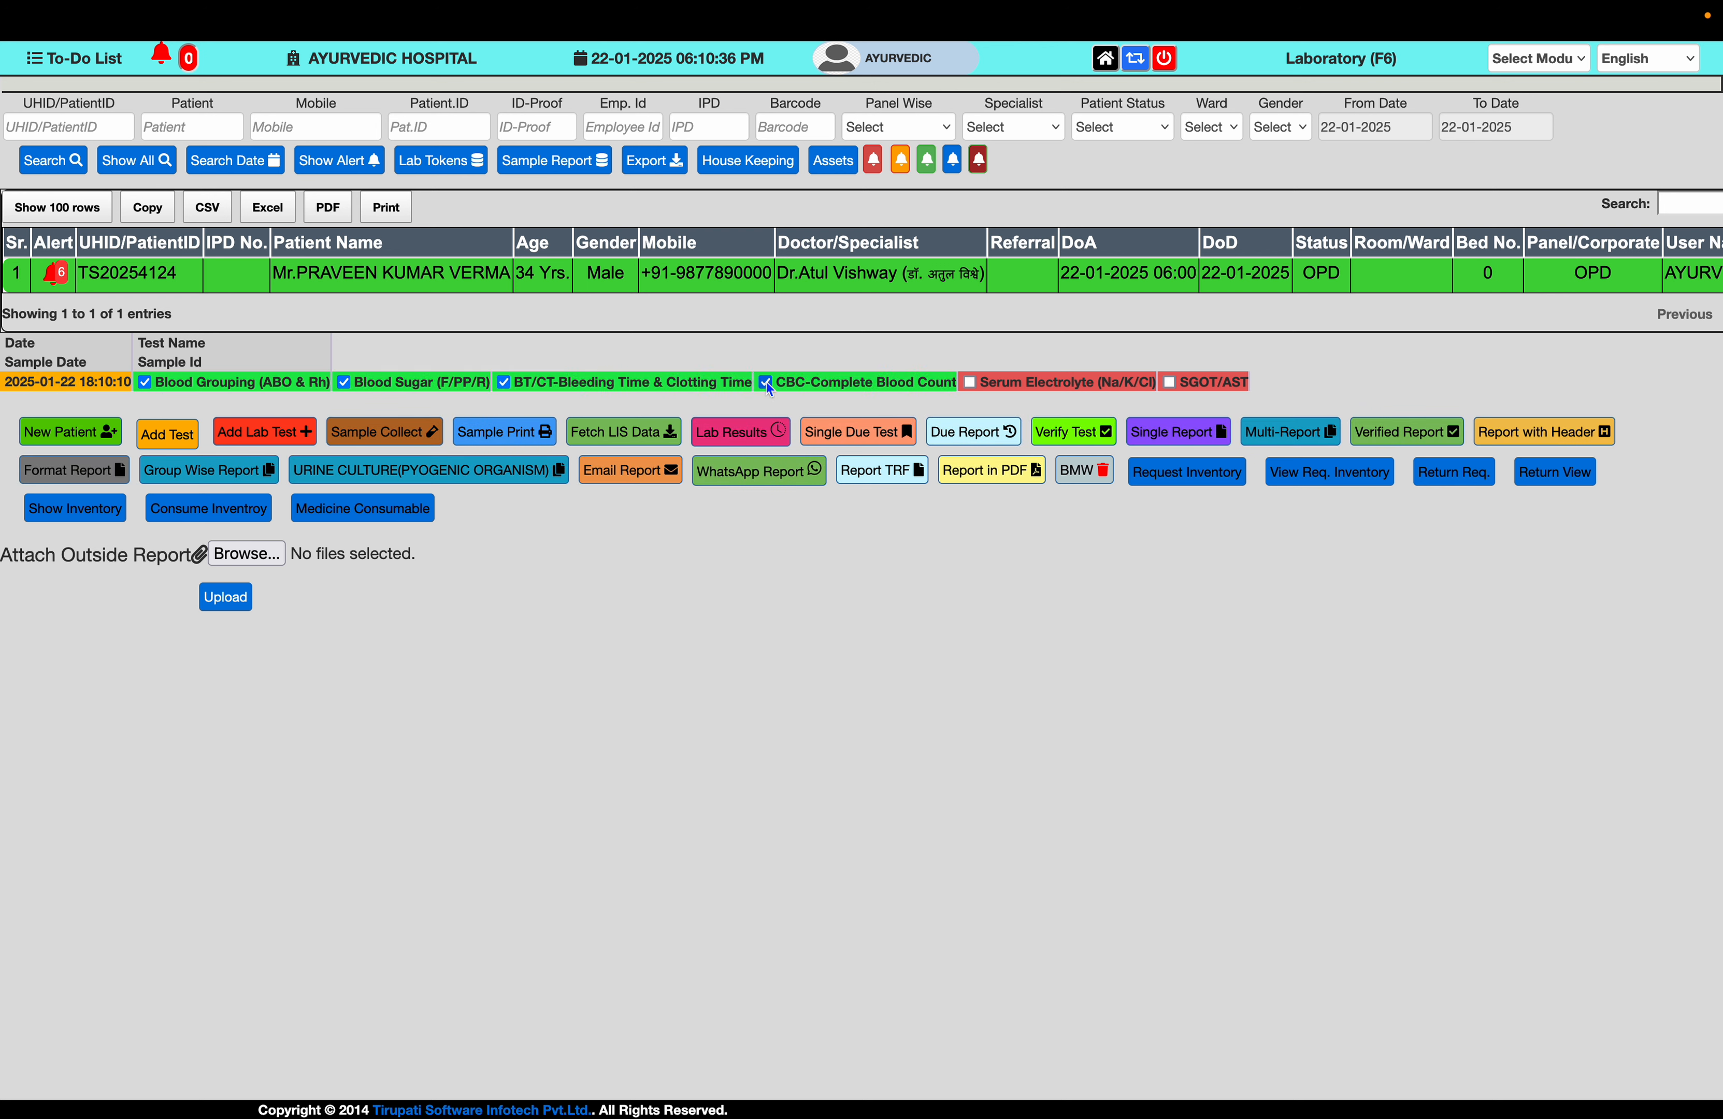
click(967, 384)
click(1170, 384)
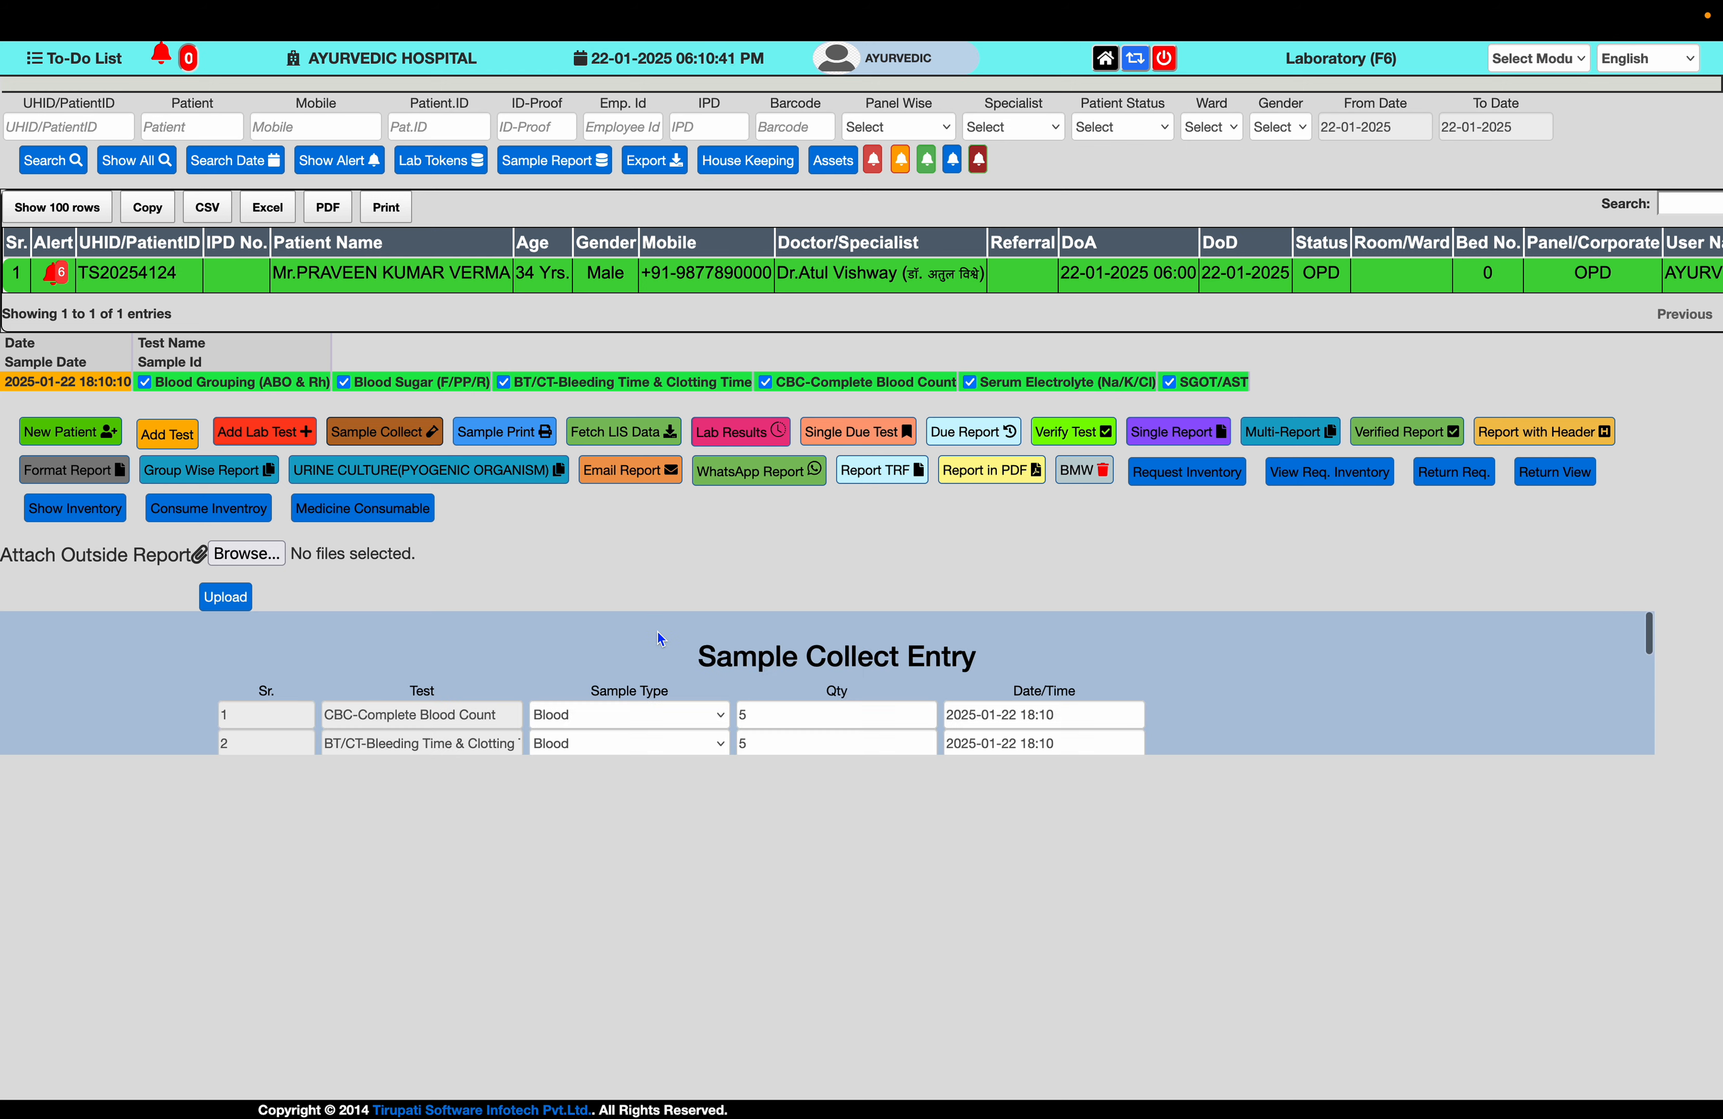
scroll(661, 639, down, 5)
- Submit the sample collection, skip printing labels, and close the barcode page
click(298, 702)
click(1002, 614)
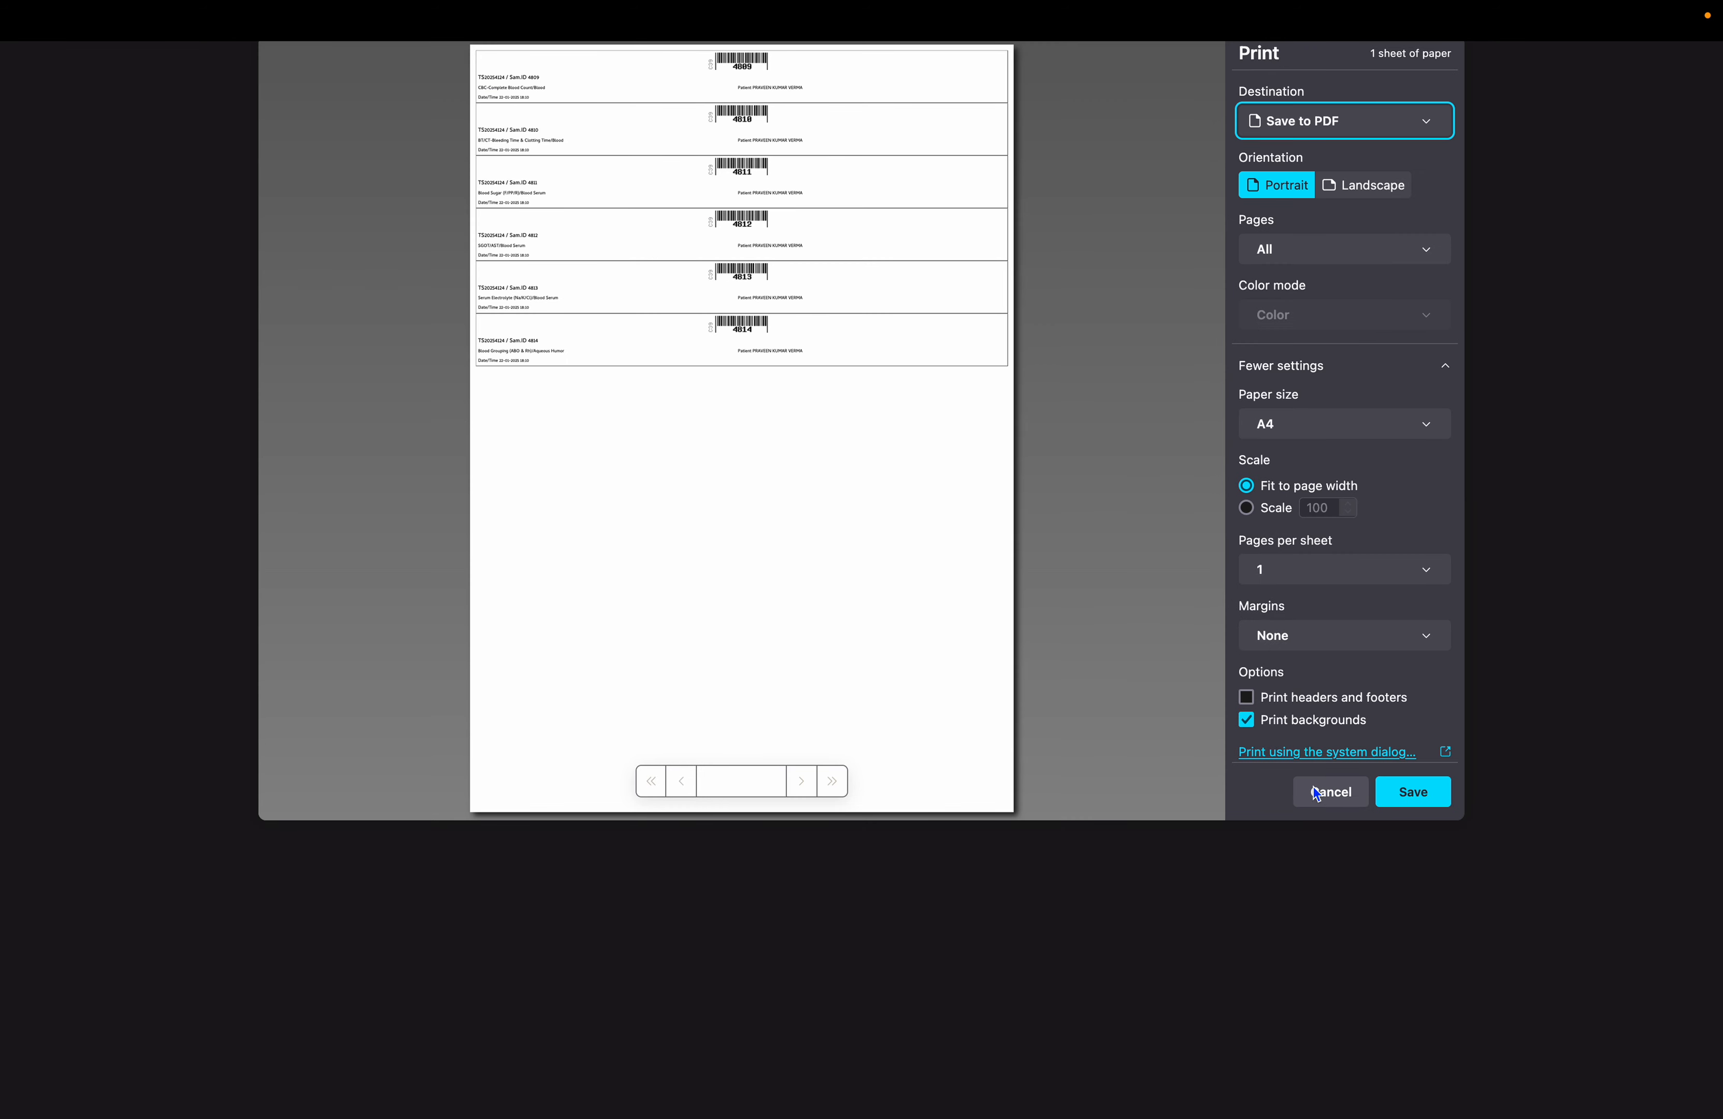
click(1323, 790)
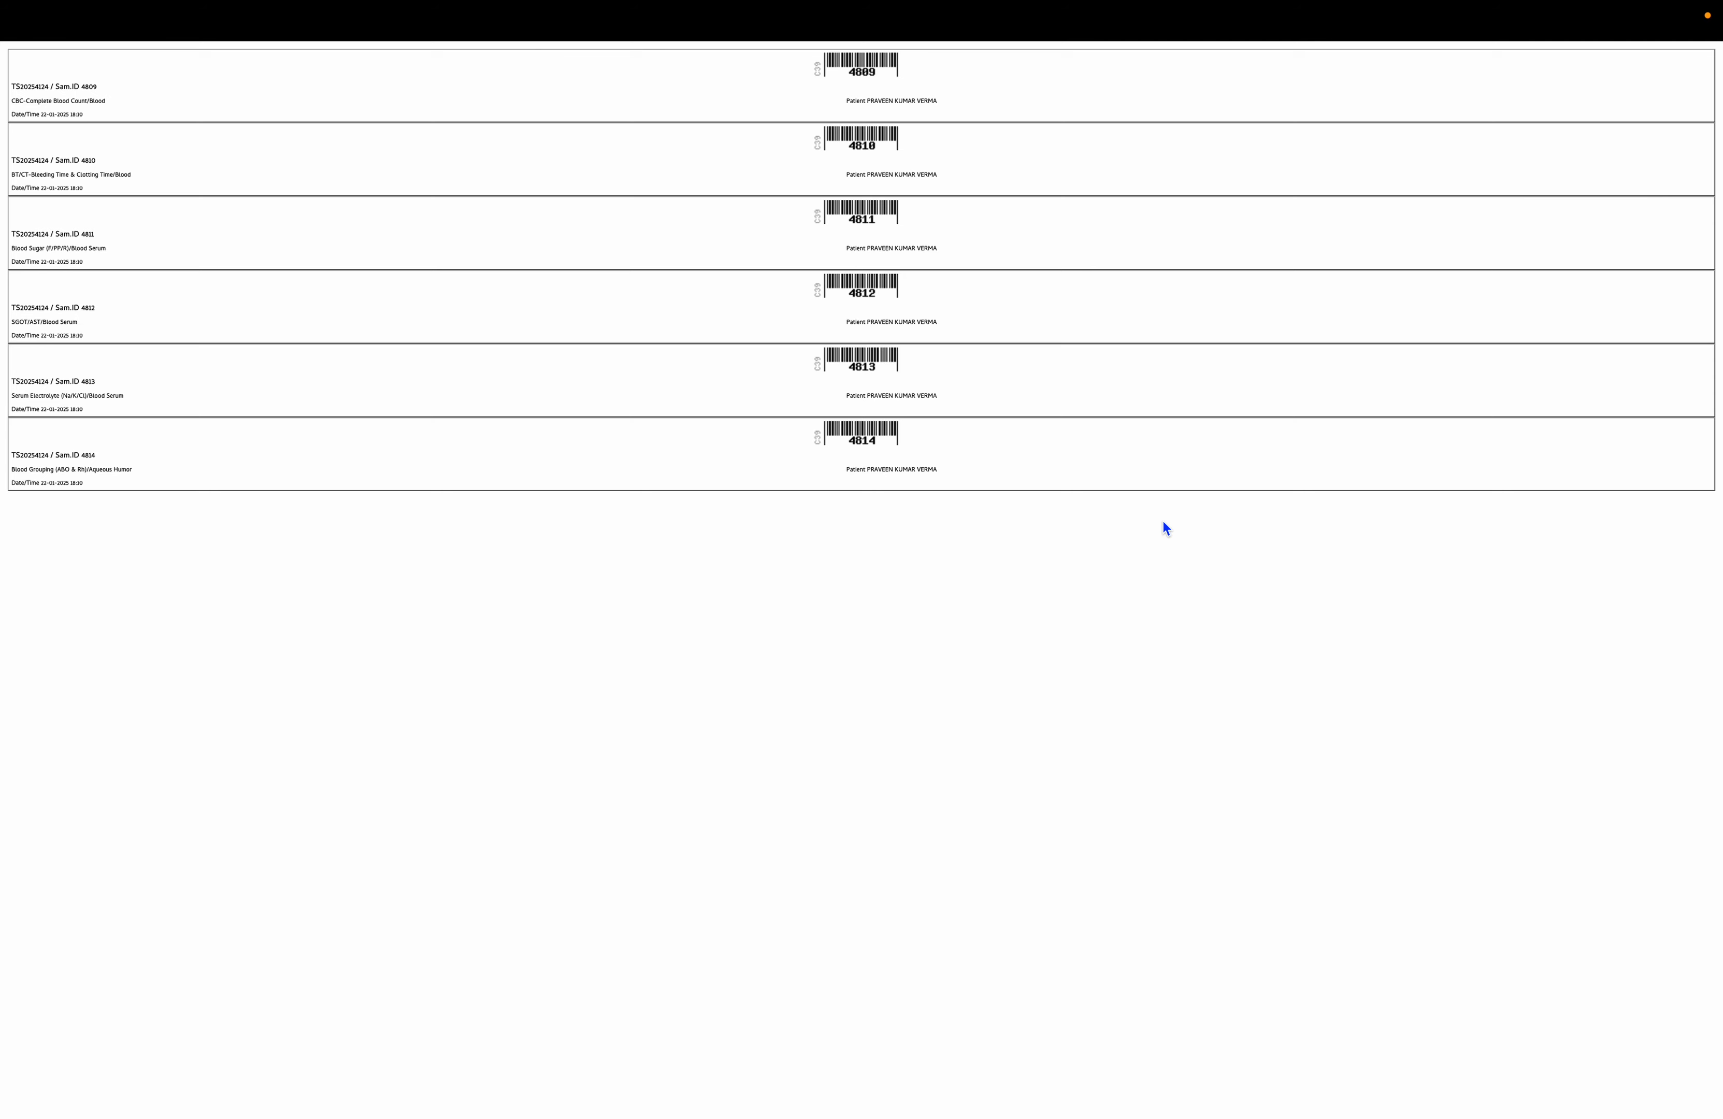
key(super+w)
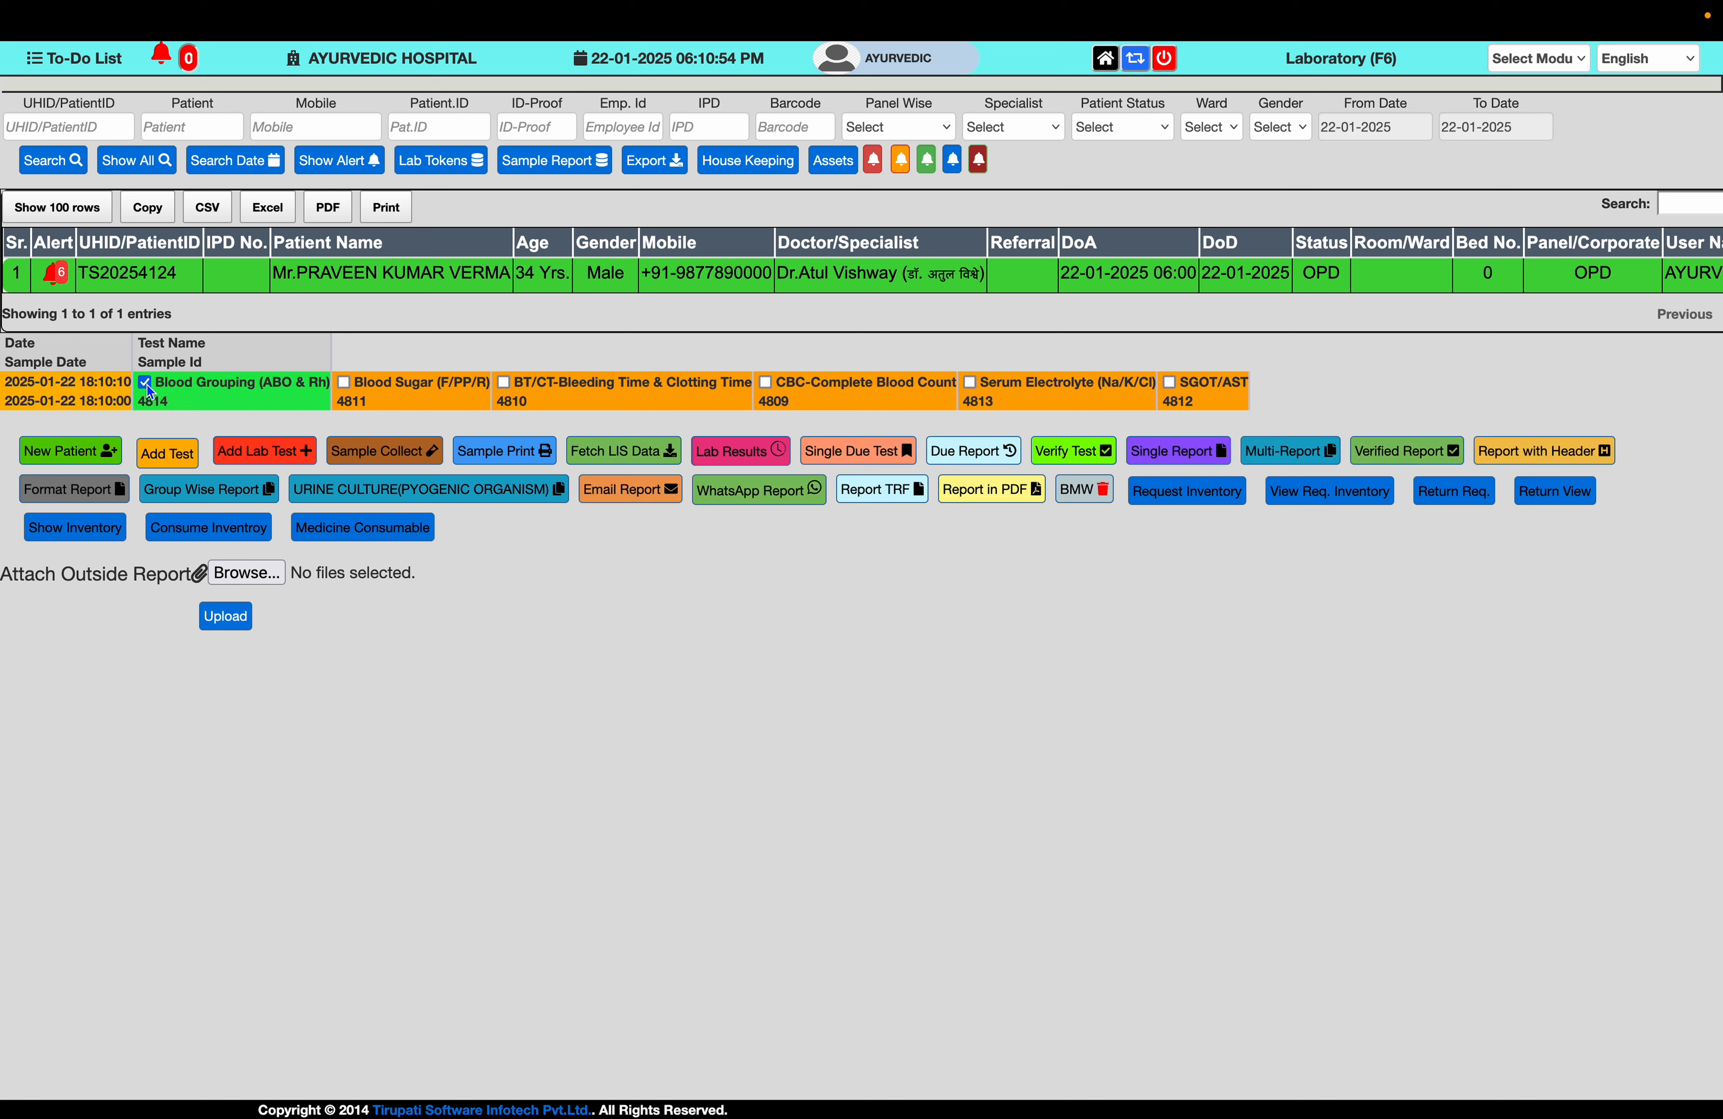
- Mark the Blood Sugar, BT/CT, CBC, Serum Electrolyte and SGOT/AST samples and open result entry
click(343, 385)
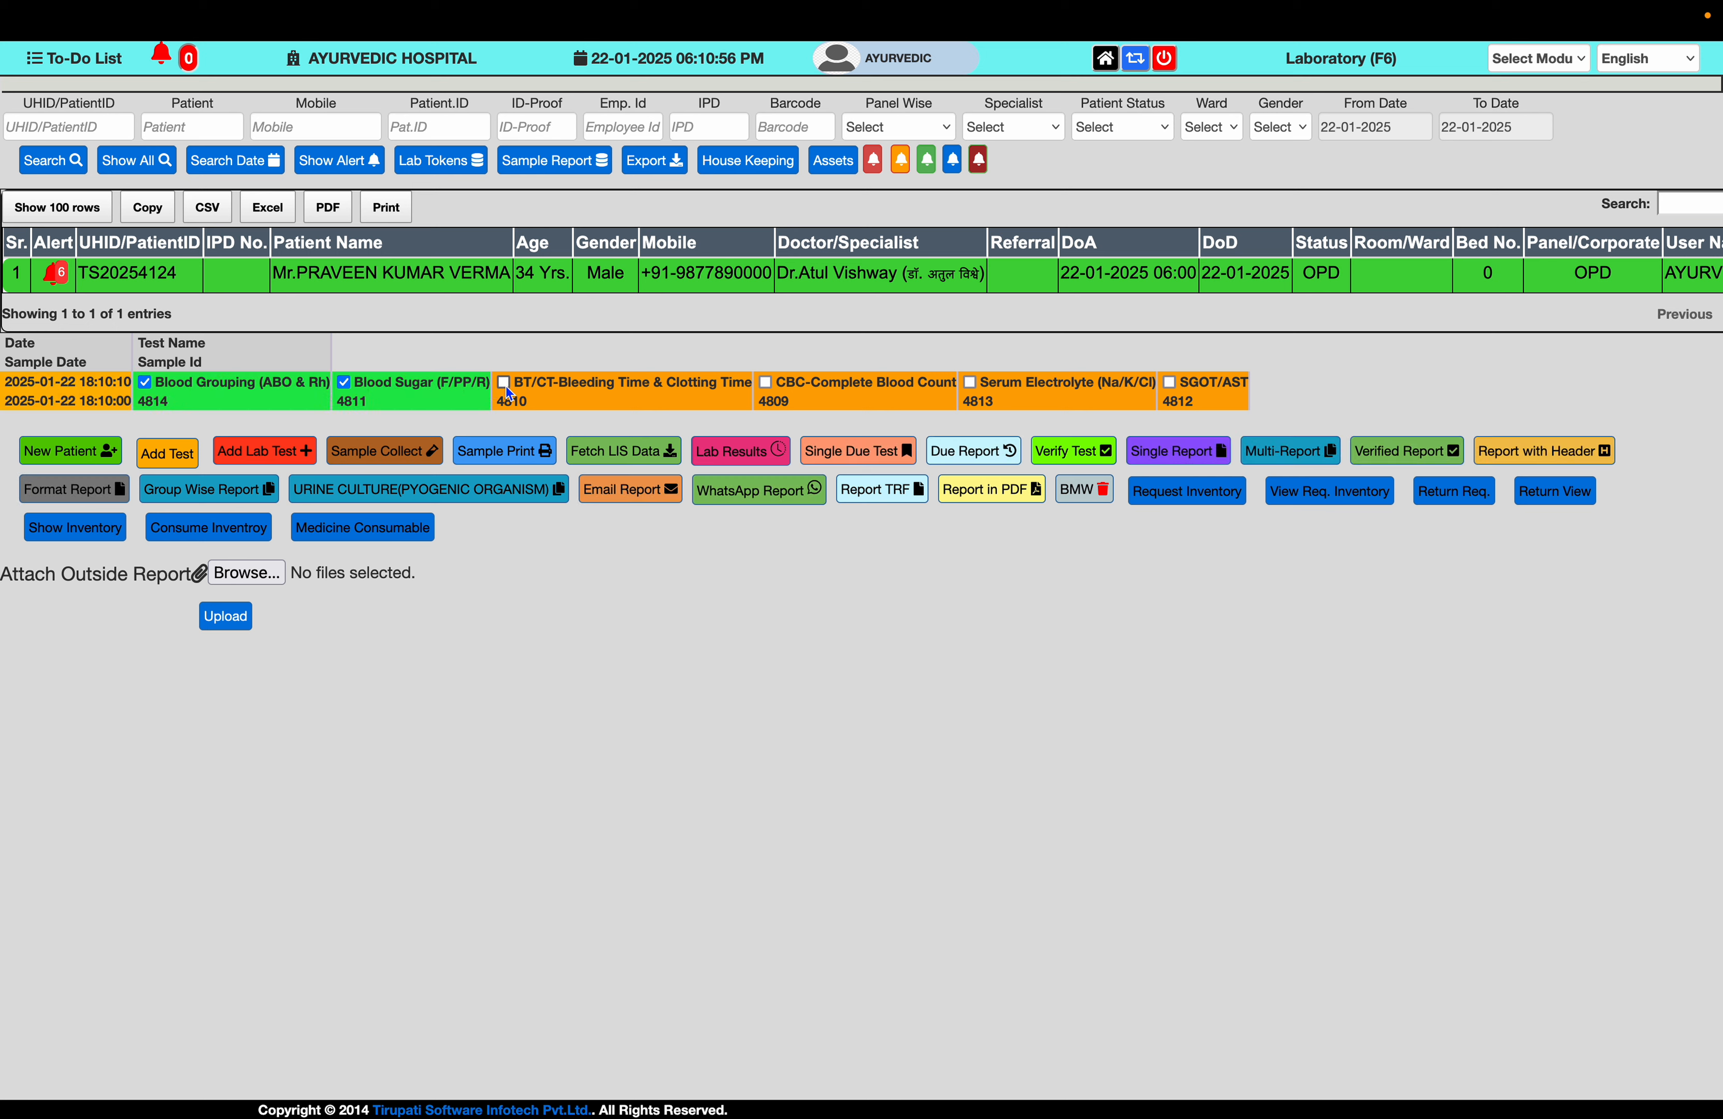
click(505, 385)
click(766, 382)
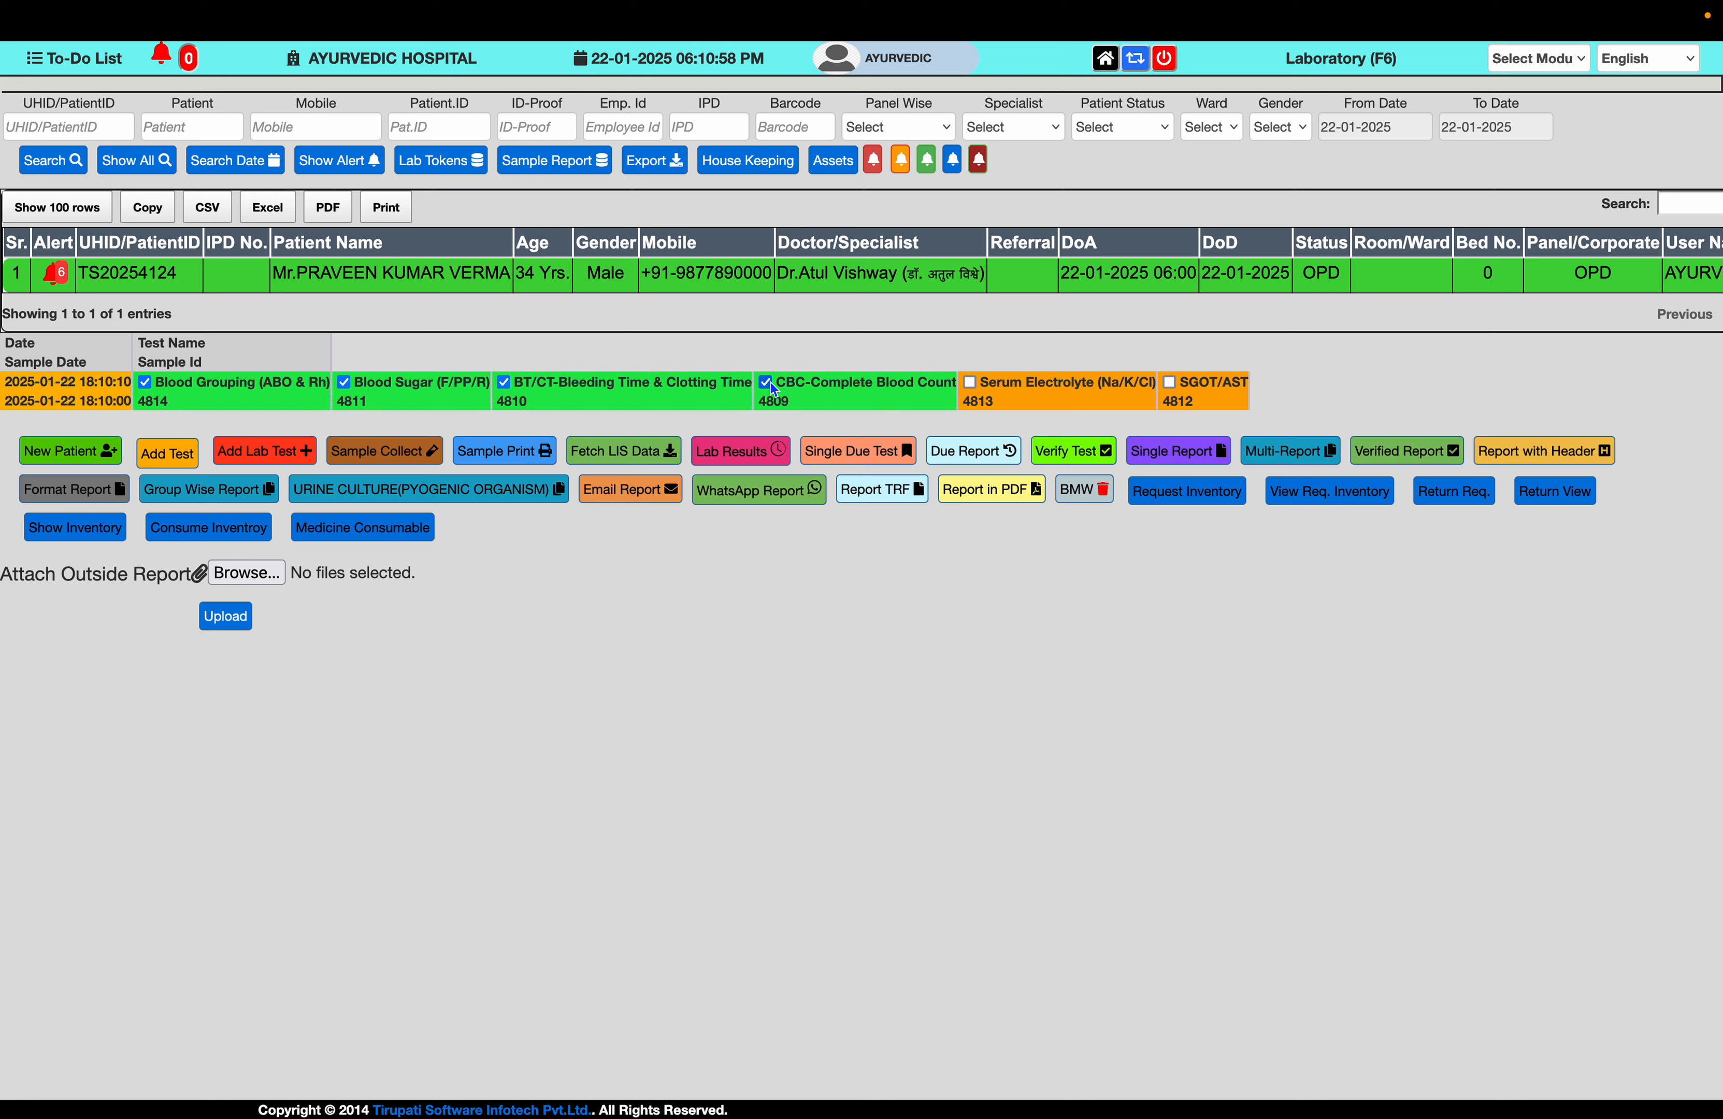
click(970, 382)
click(1169, 382)
click(715, 459)
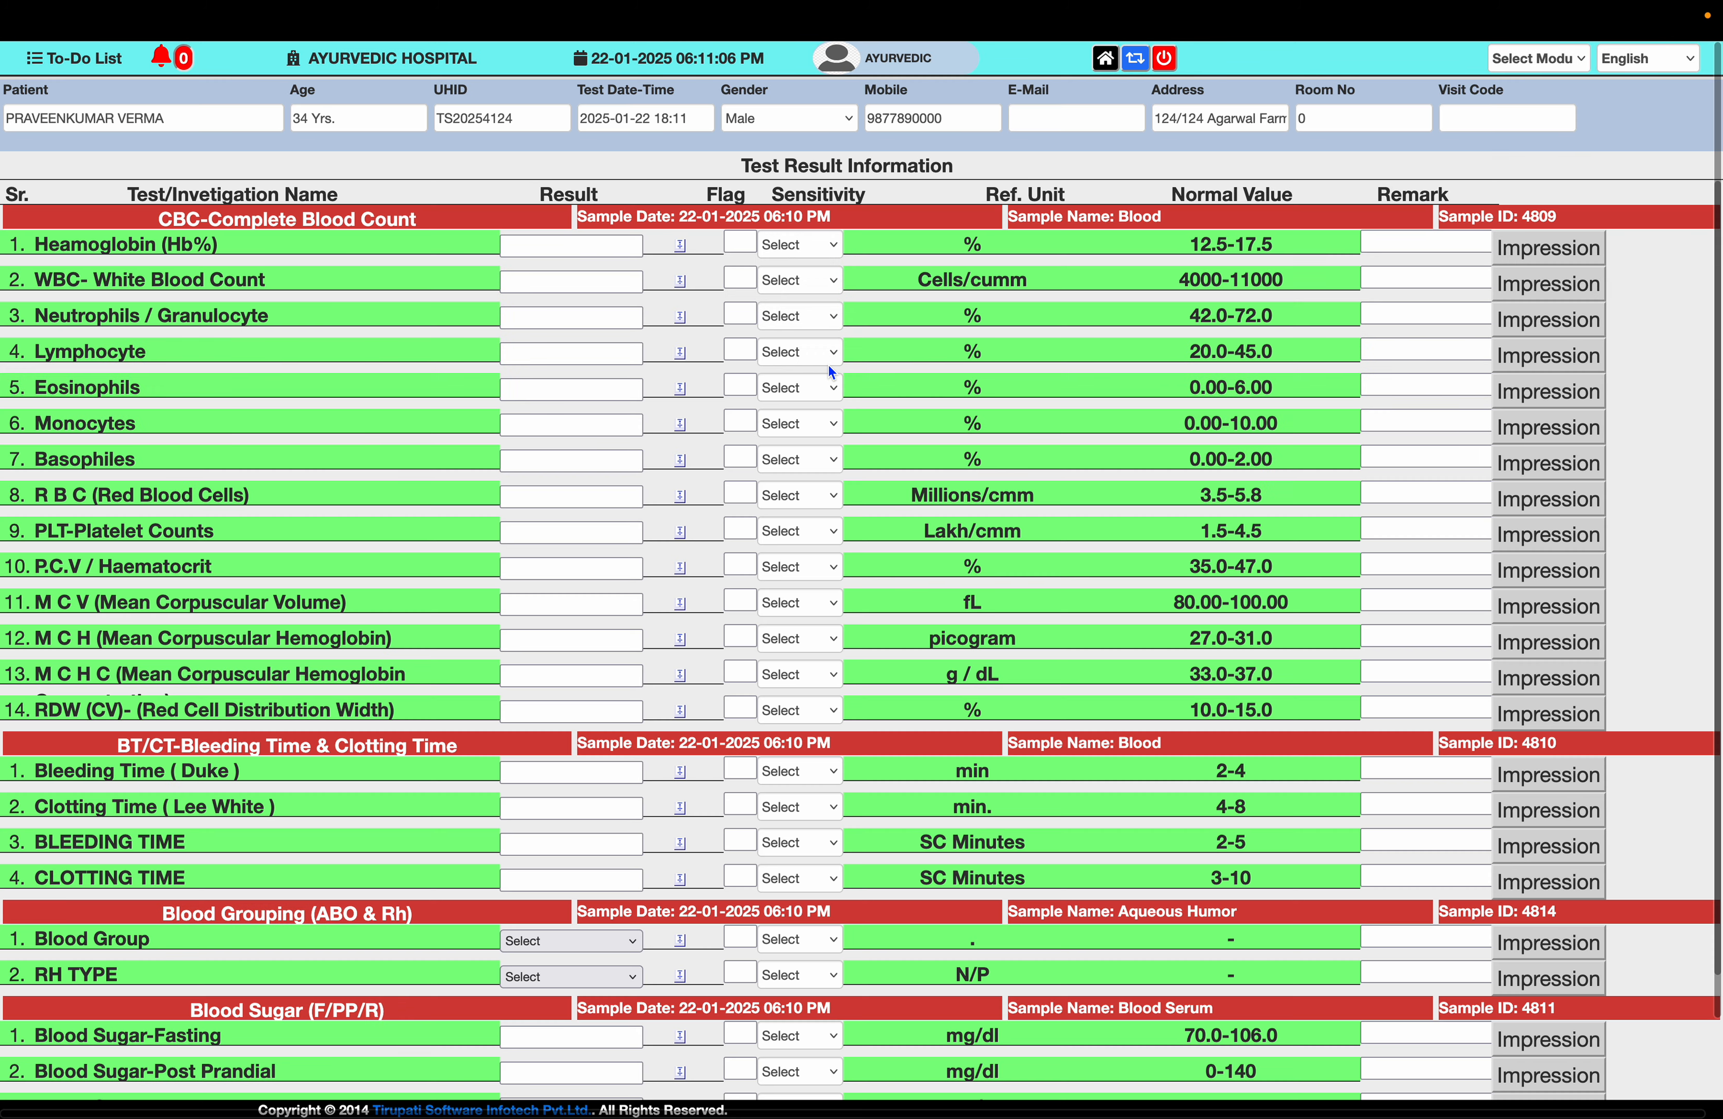
- Enter Haemoglobin 11.5, WBC 12500, Neutrophils 35, Lymphocyte 10, Eosinophils 13 and Monocytes 20
click(583, 248)
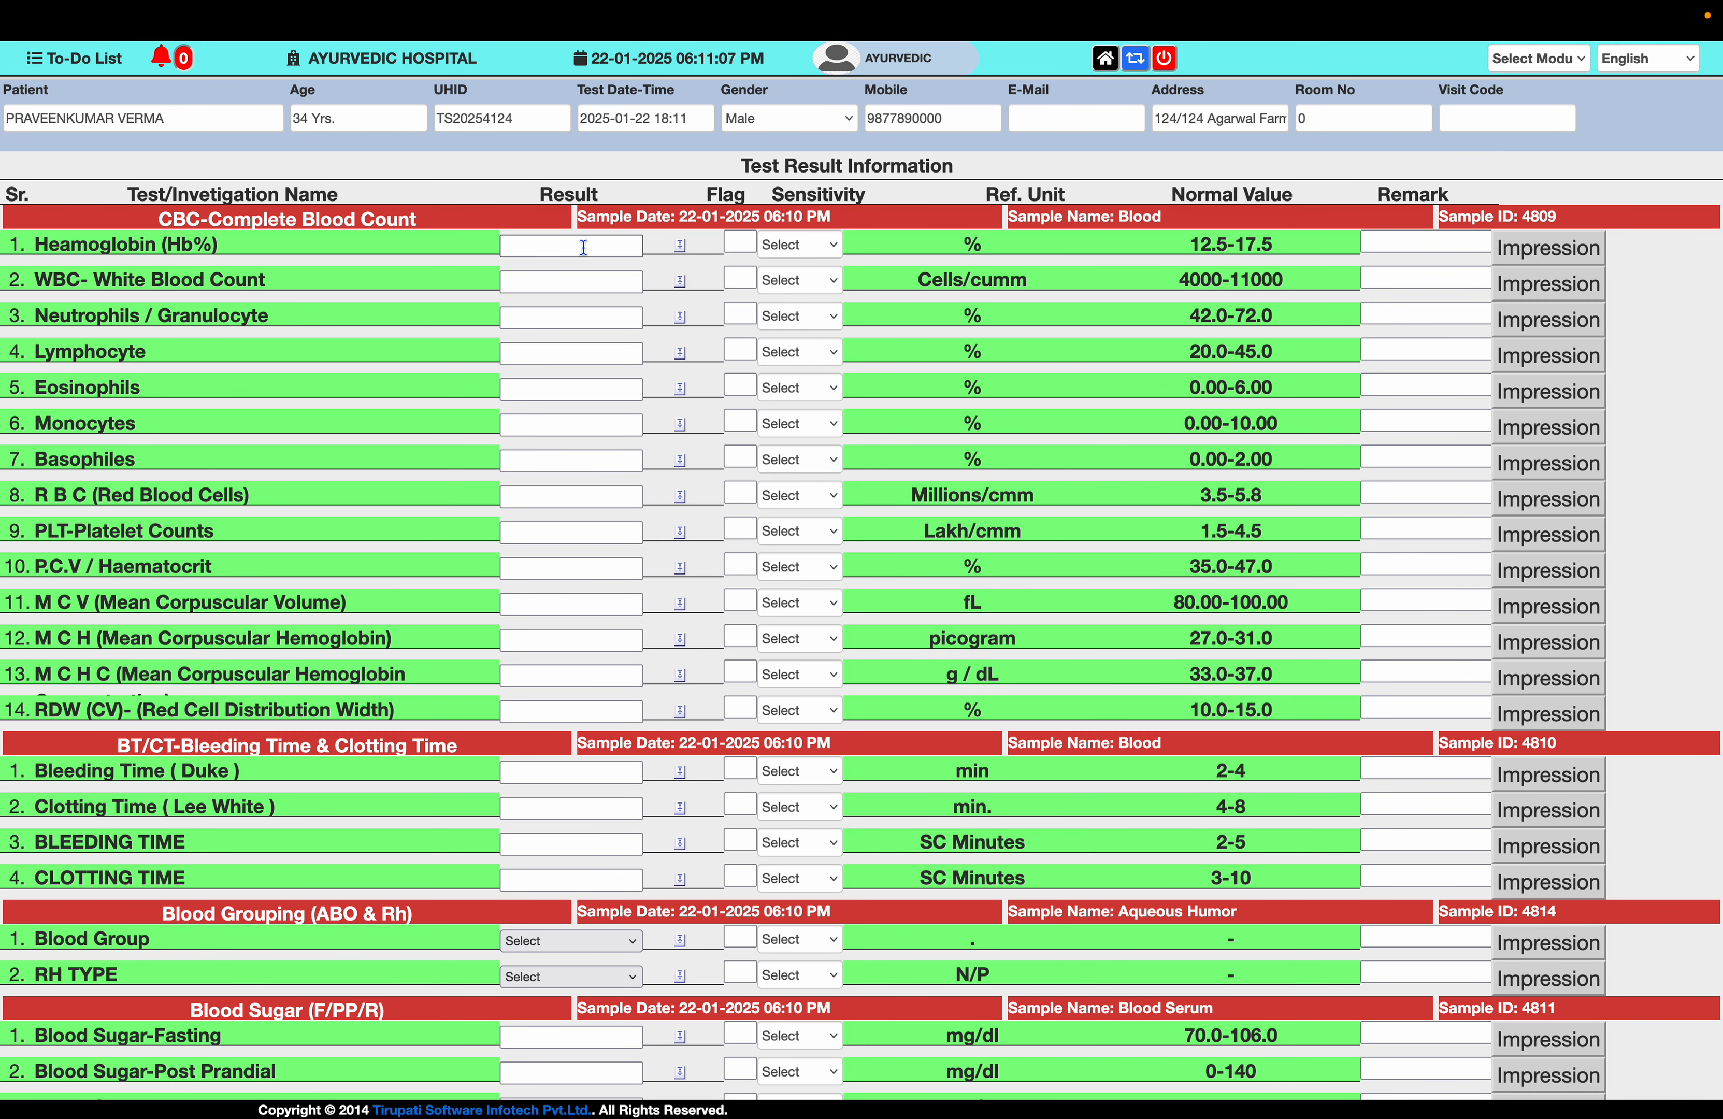
text(11.5)
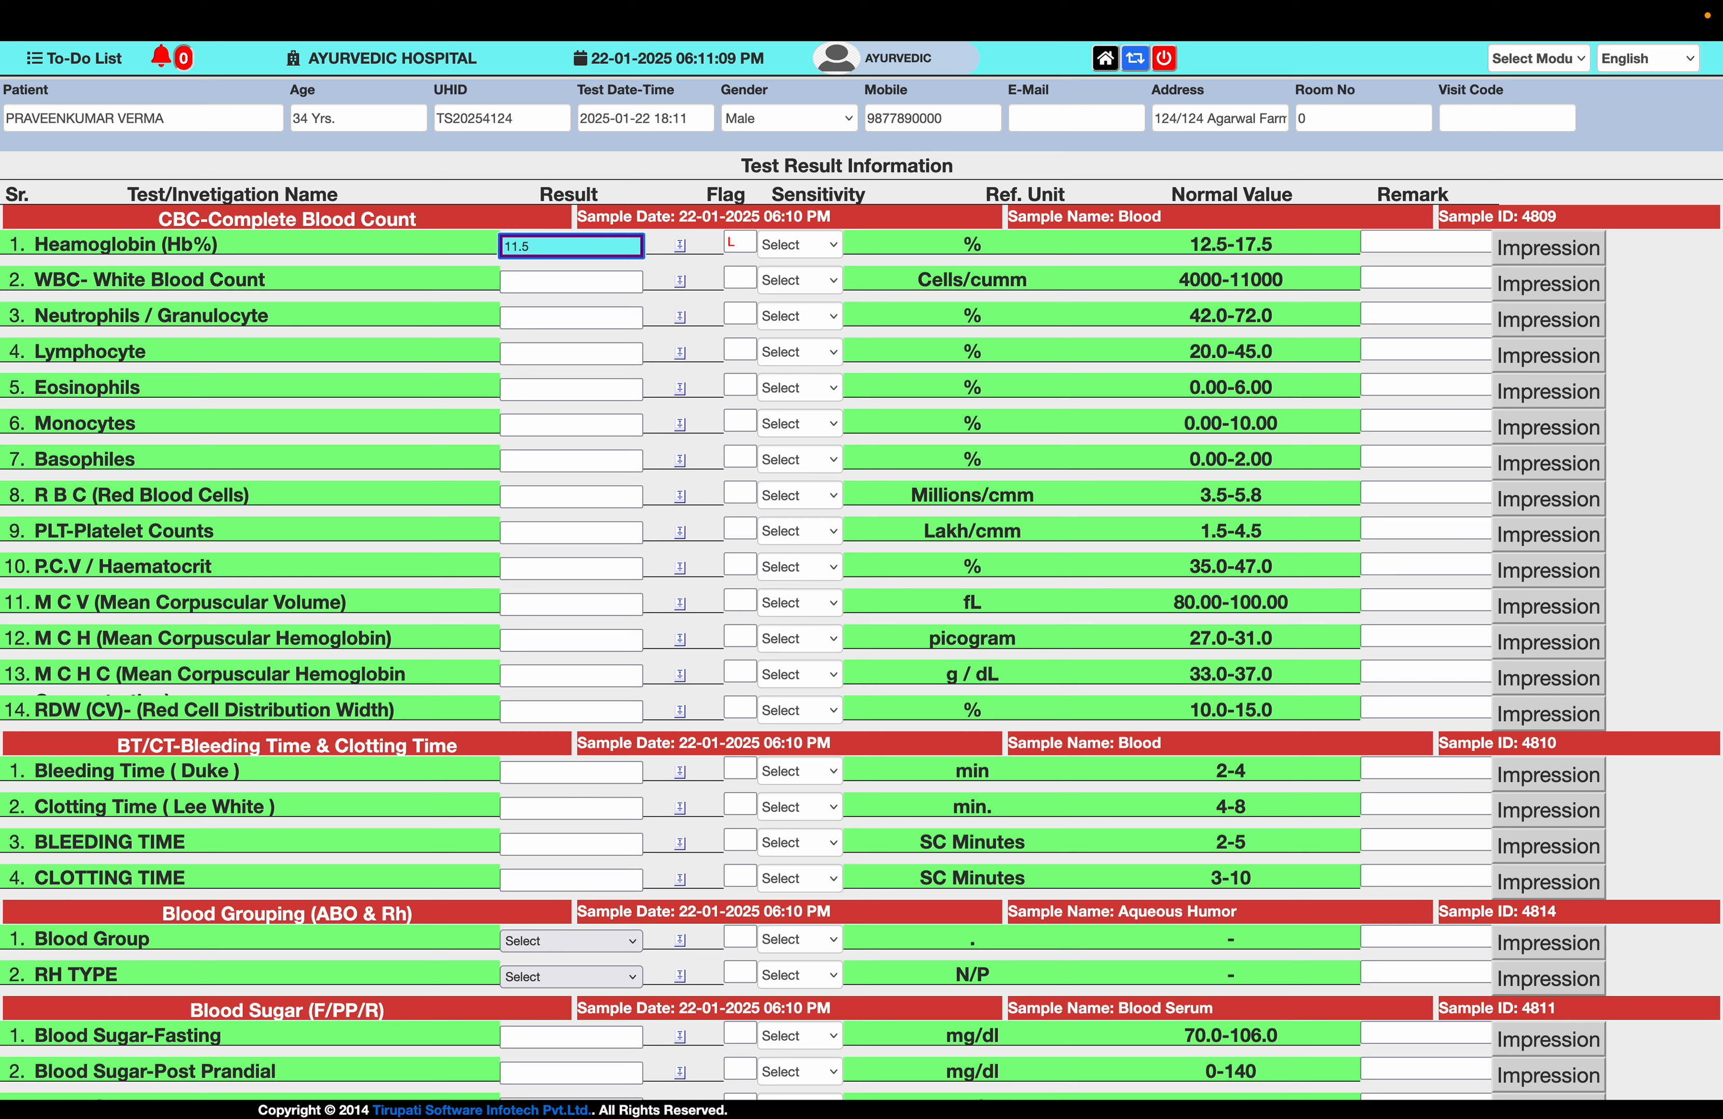
key(Tab)
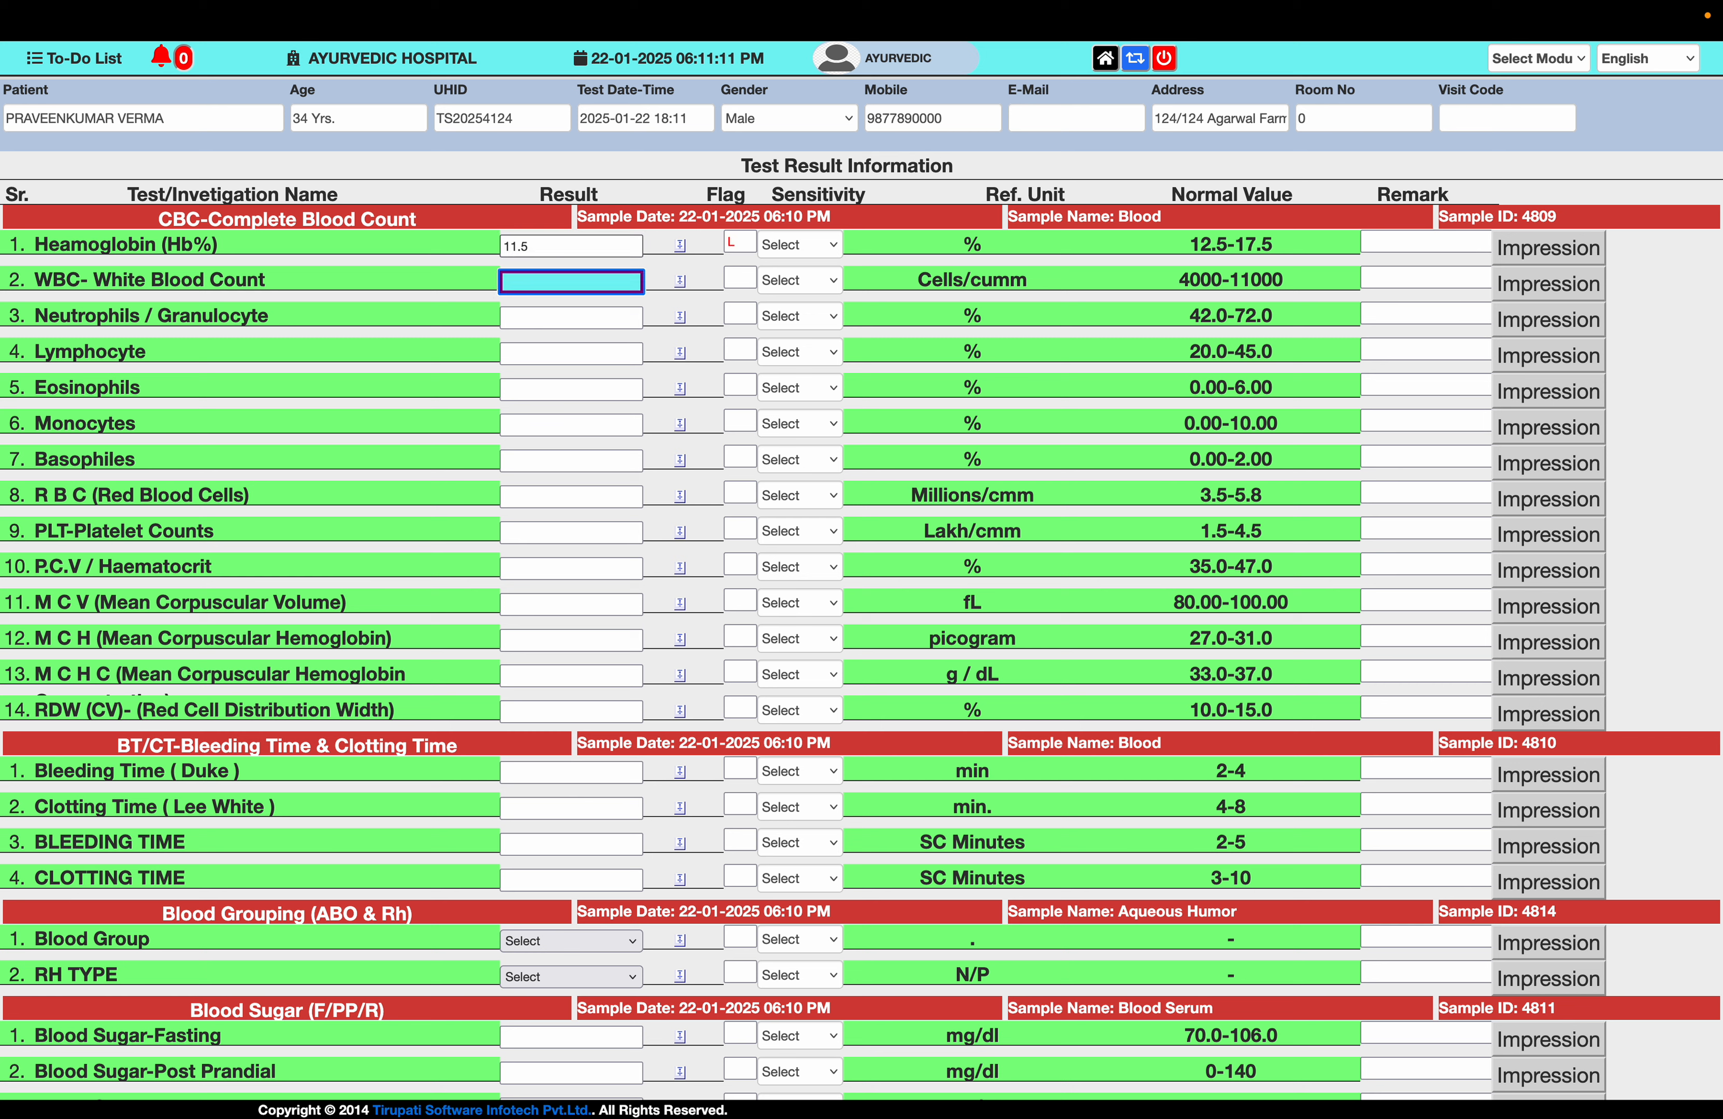
text(12500)
key(Tab)
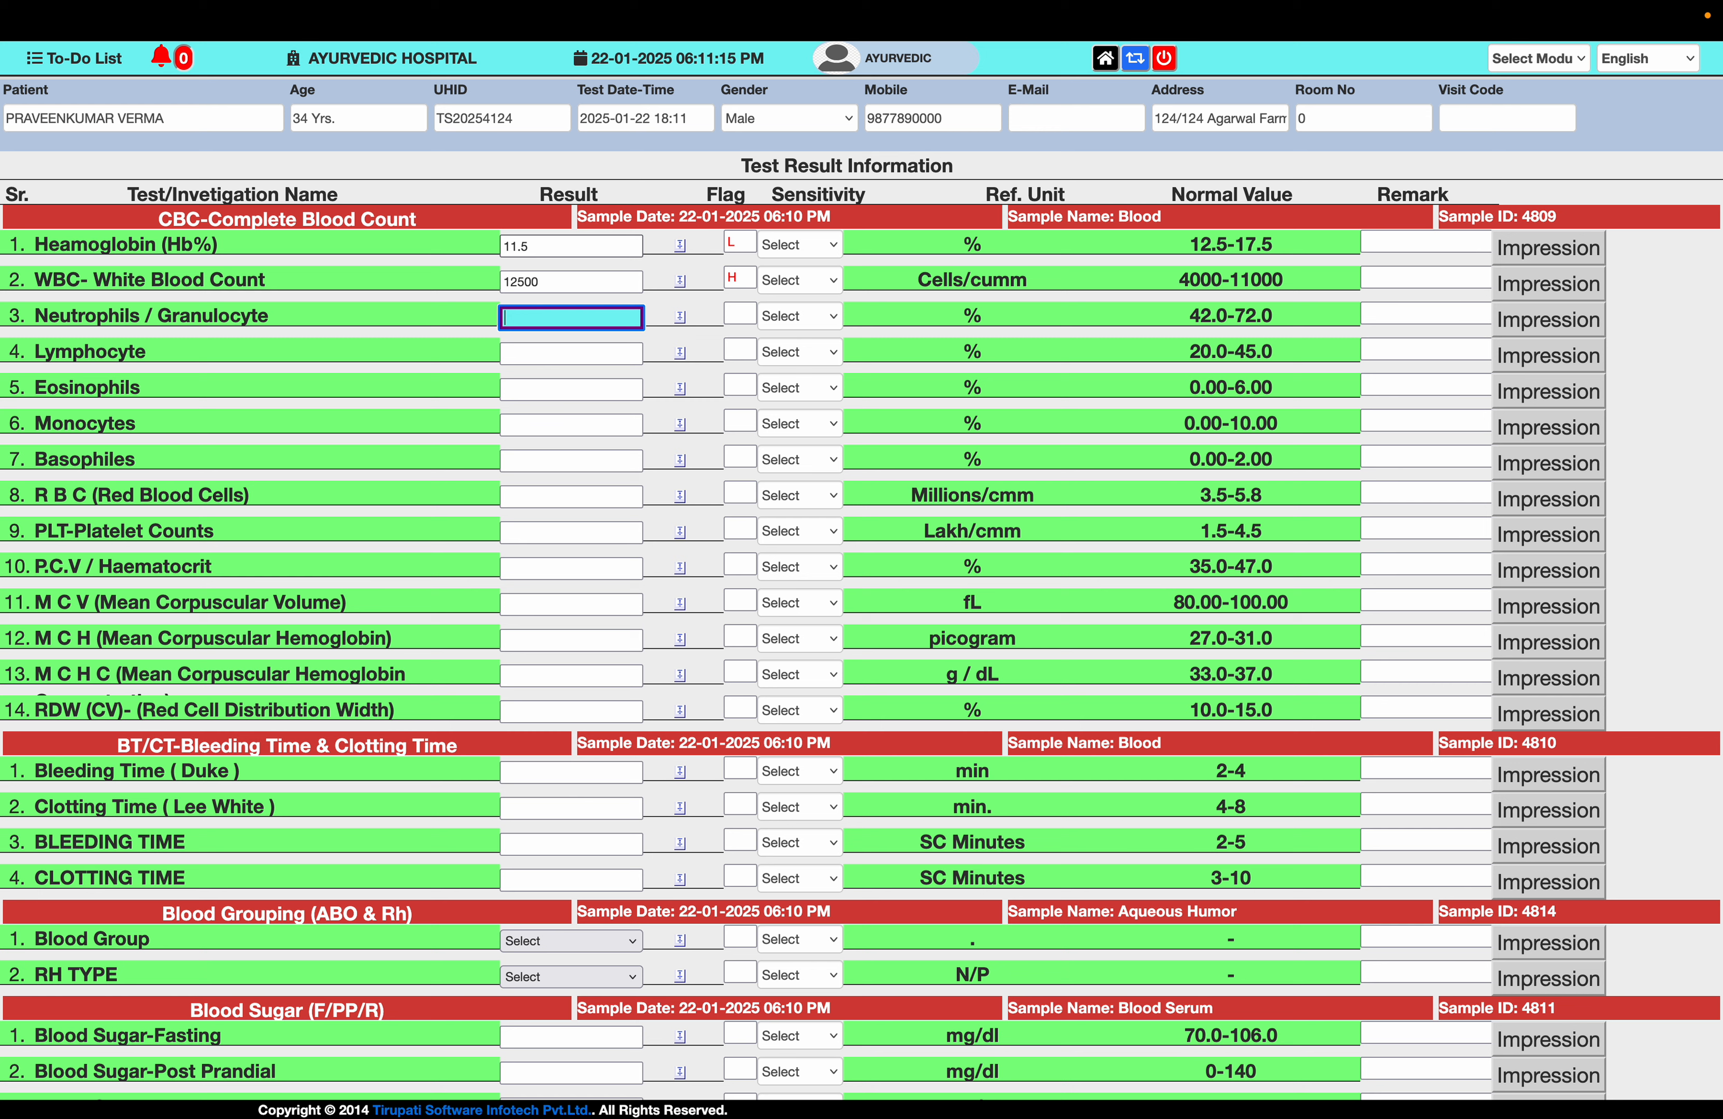
text(35)
key(Tab)
text(10)
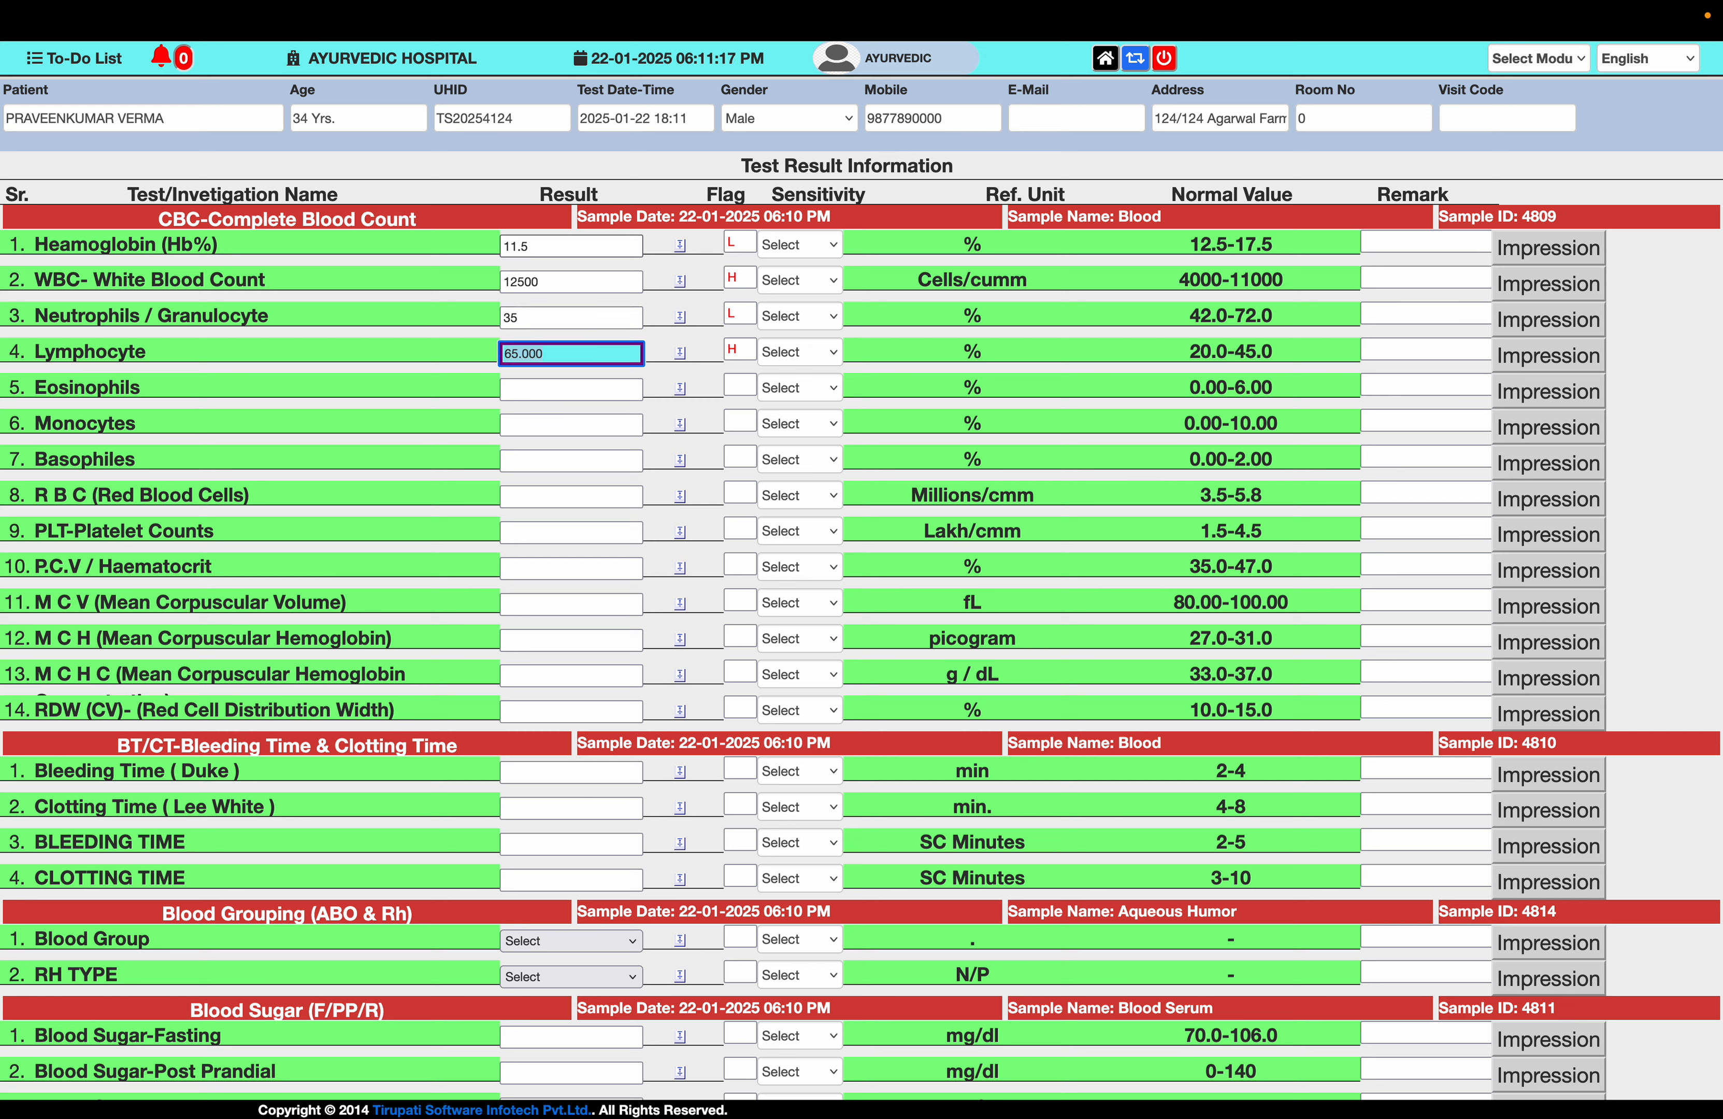
key(Tab)
text(13)
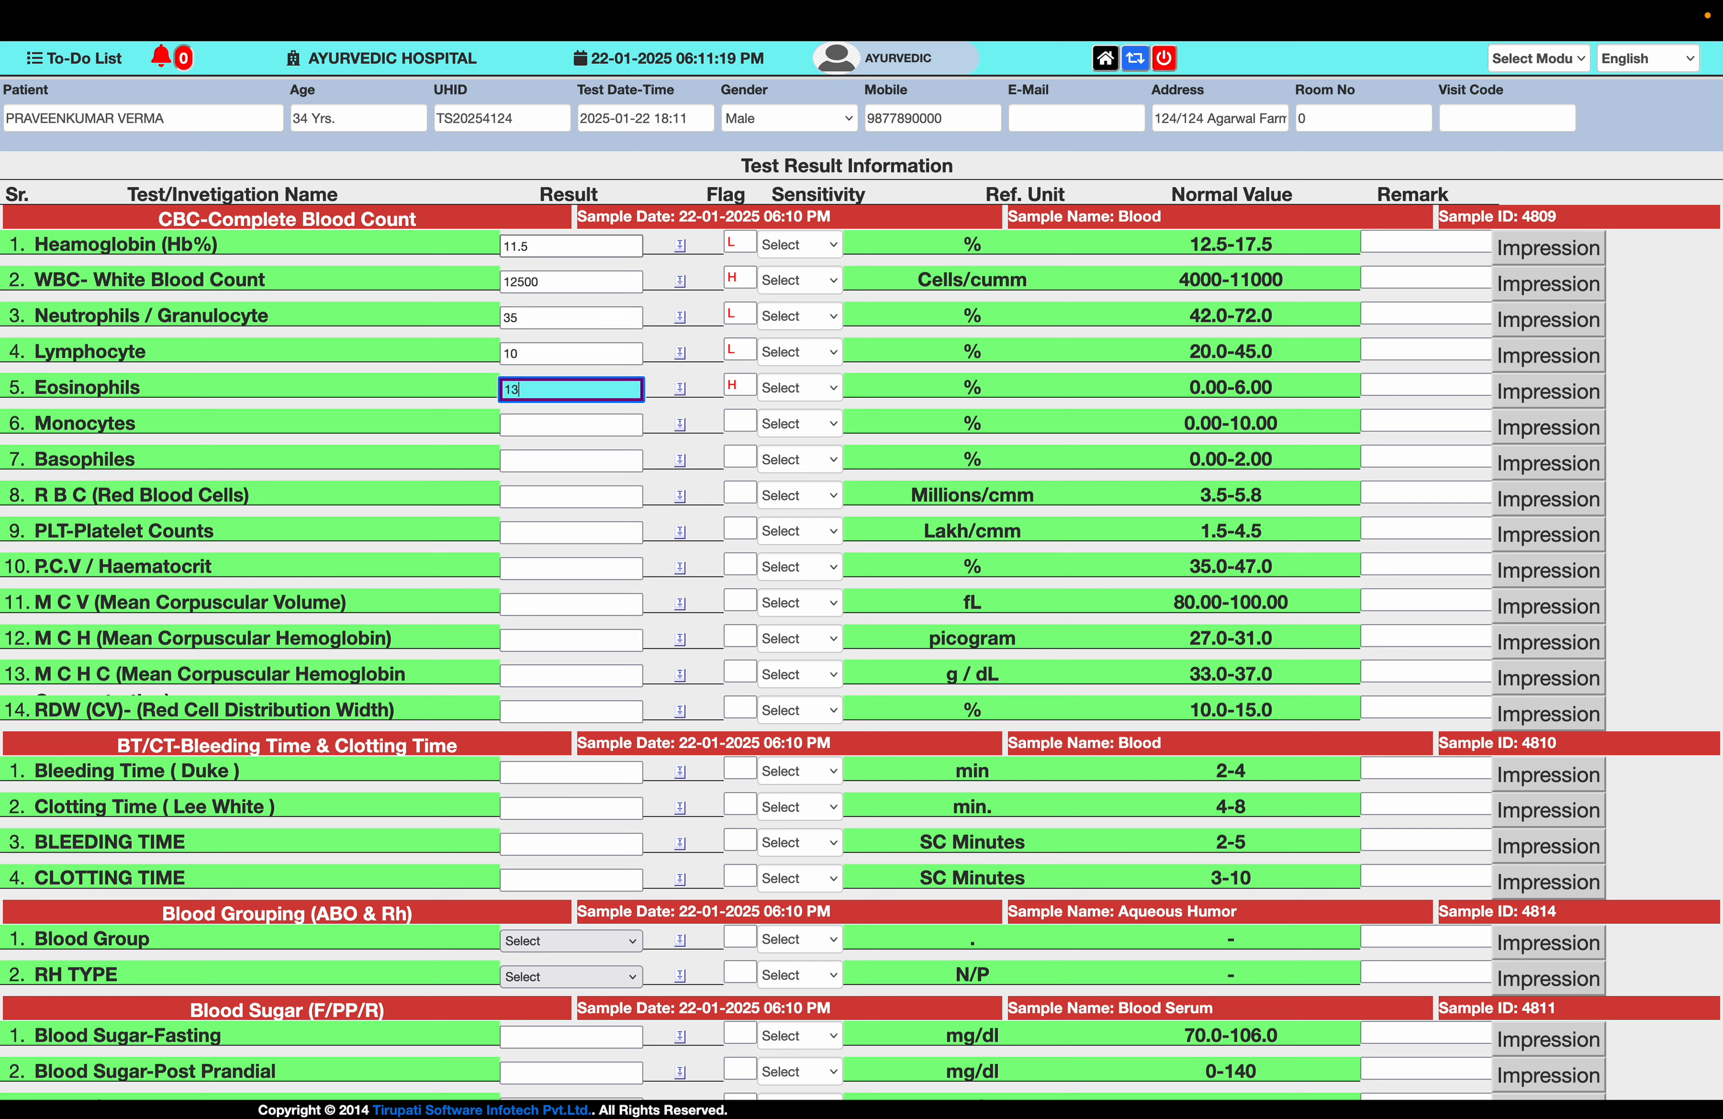
key(Tab)
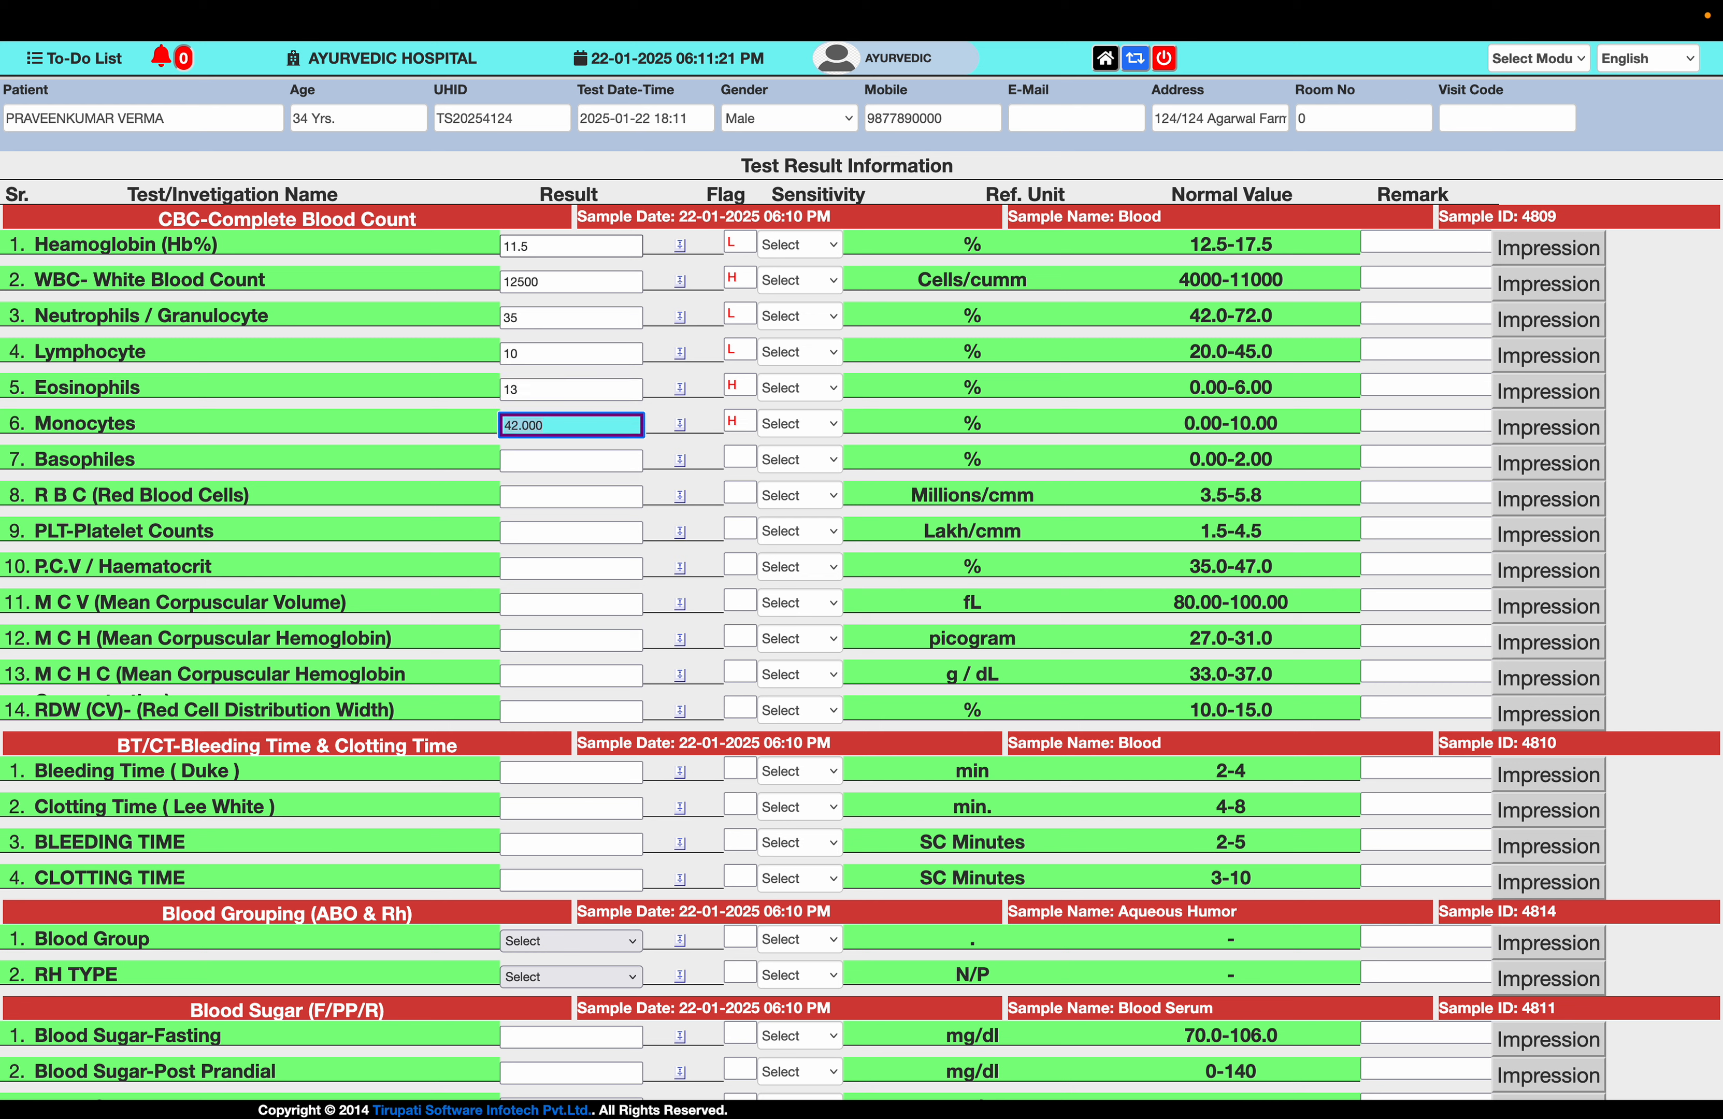
text(45)
key(Tab)
key(shift+Tab)
text(20)
key(Tab)
- Enter the remaining CBC values 3.3, 1.1, 40, 100, 30, 20 and 10 from Basophiles onward
key(Tab)
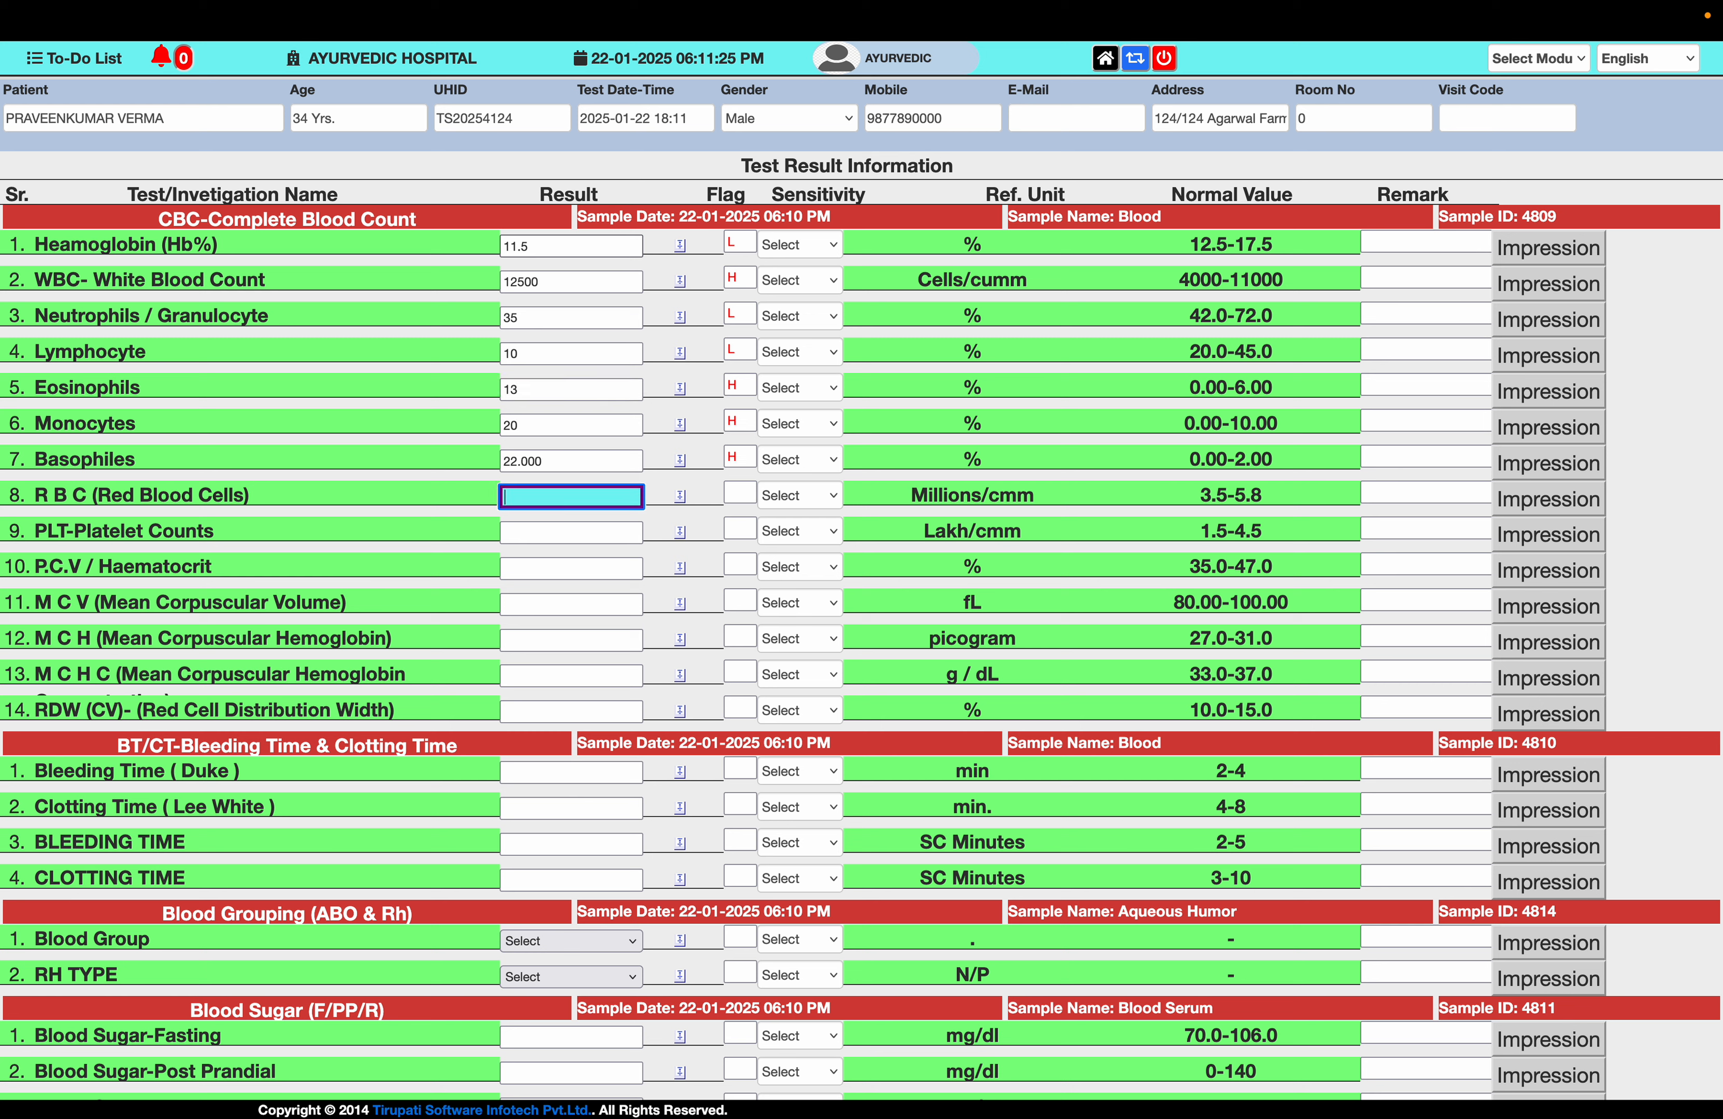
text(3.3)
key(Tab)
text(1.1)
key(Tab)
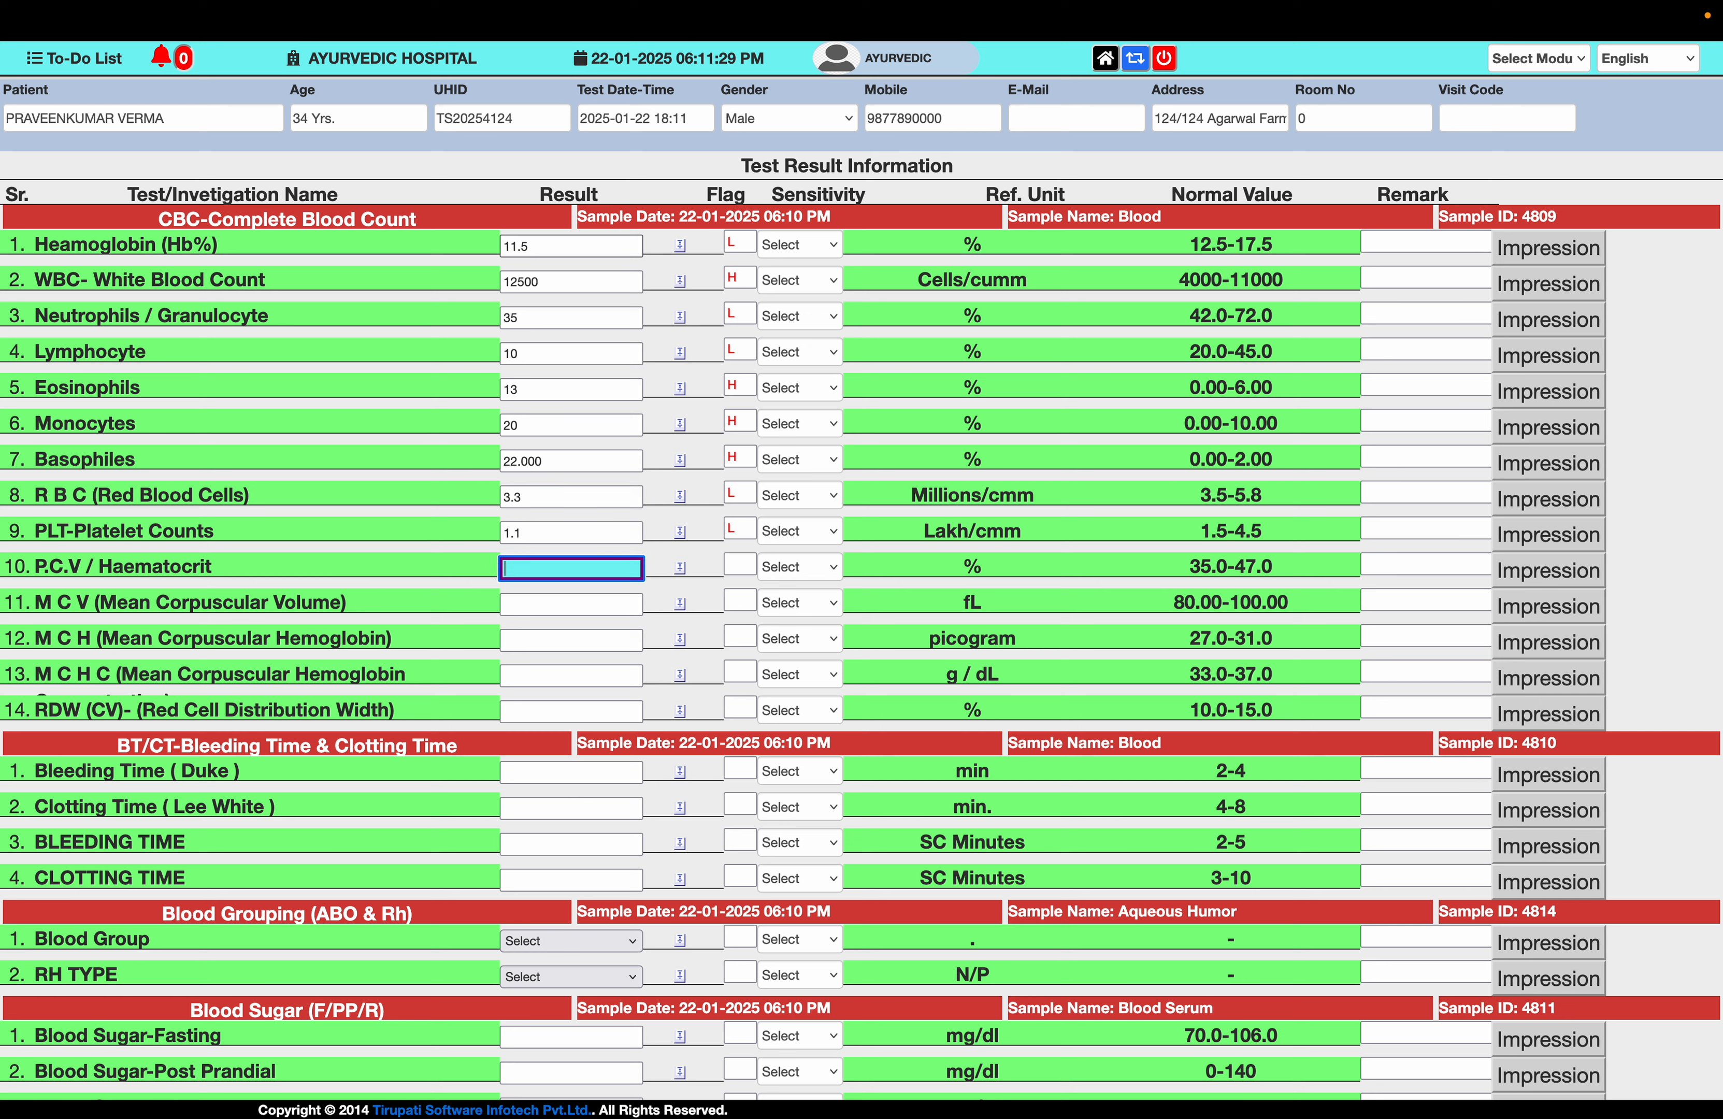
text(40)
key(Tab)
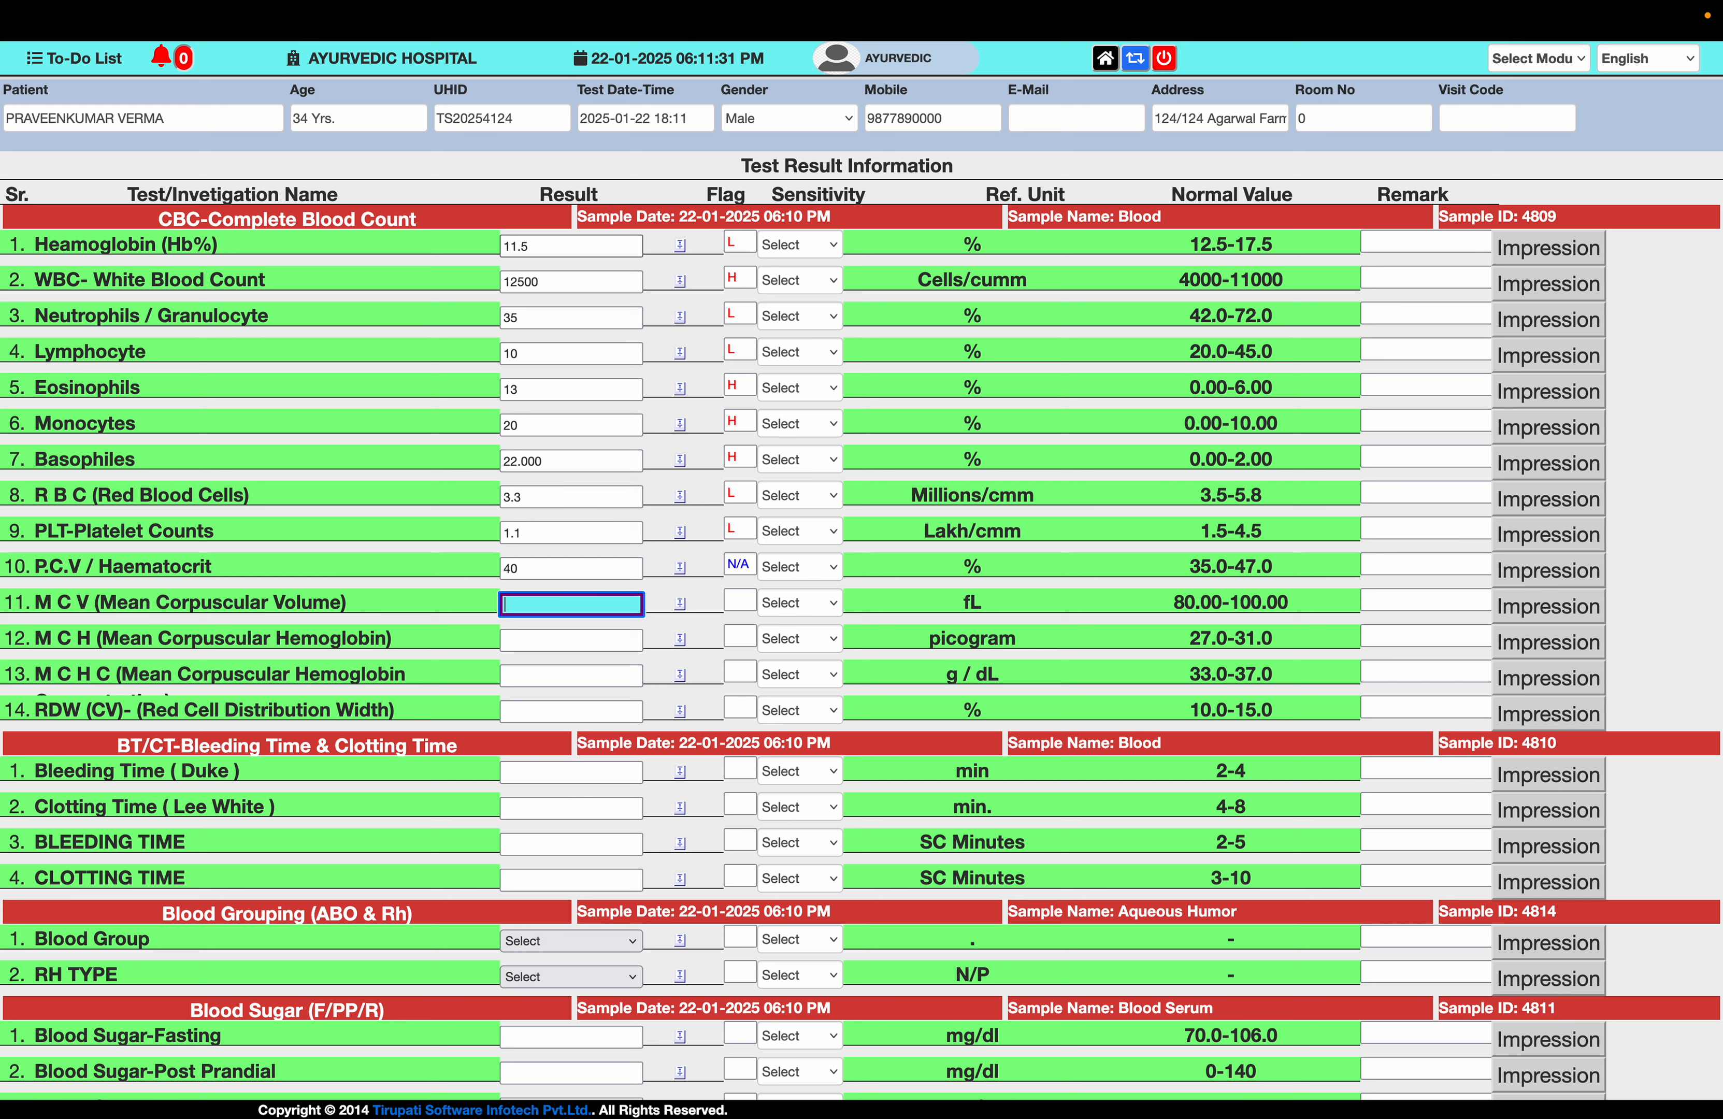
text(100)
key(Tab)
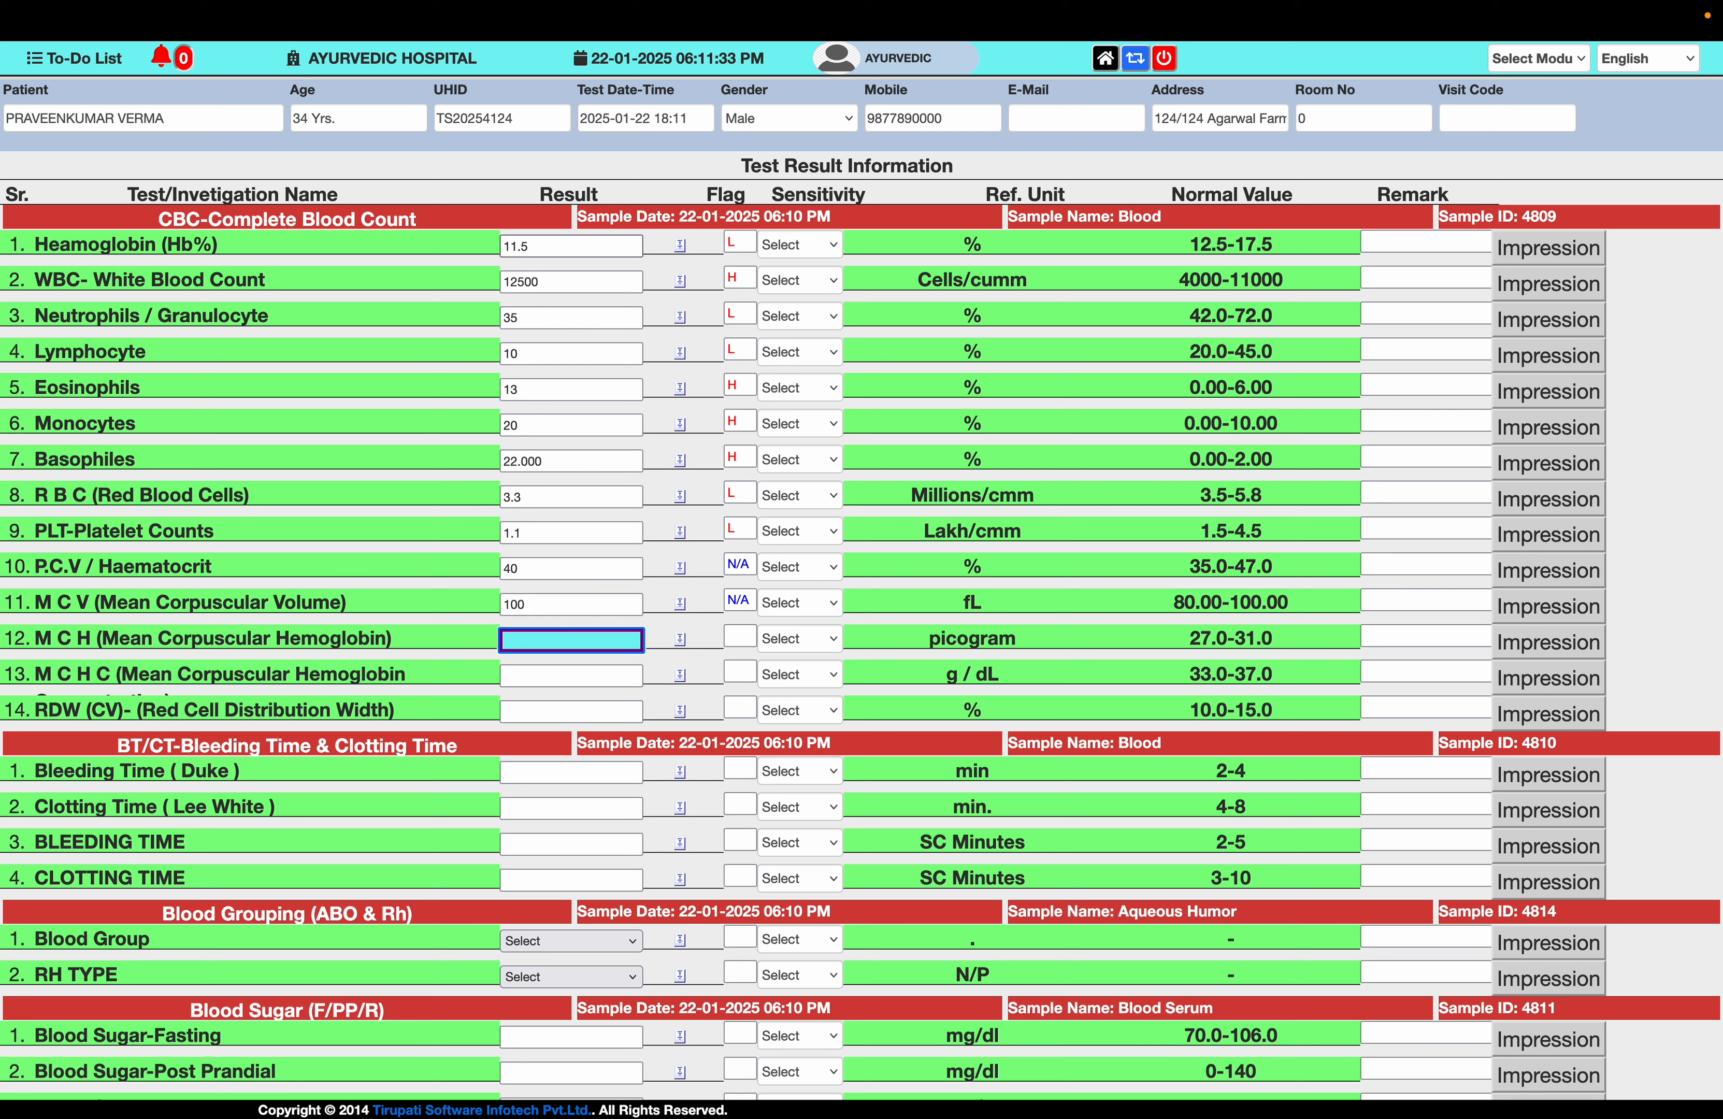
text(30)
key(Tab)
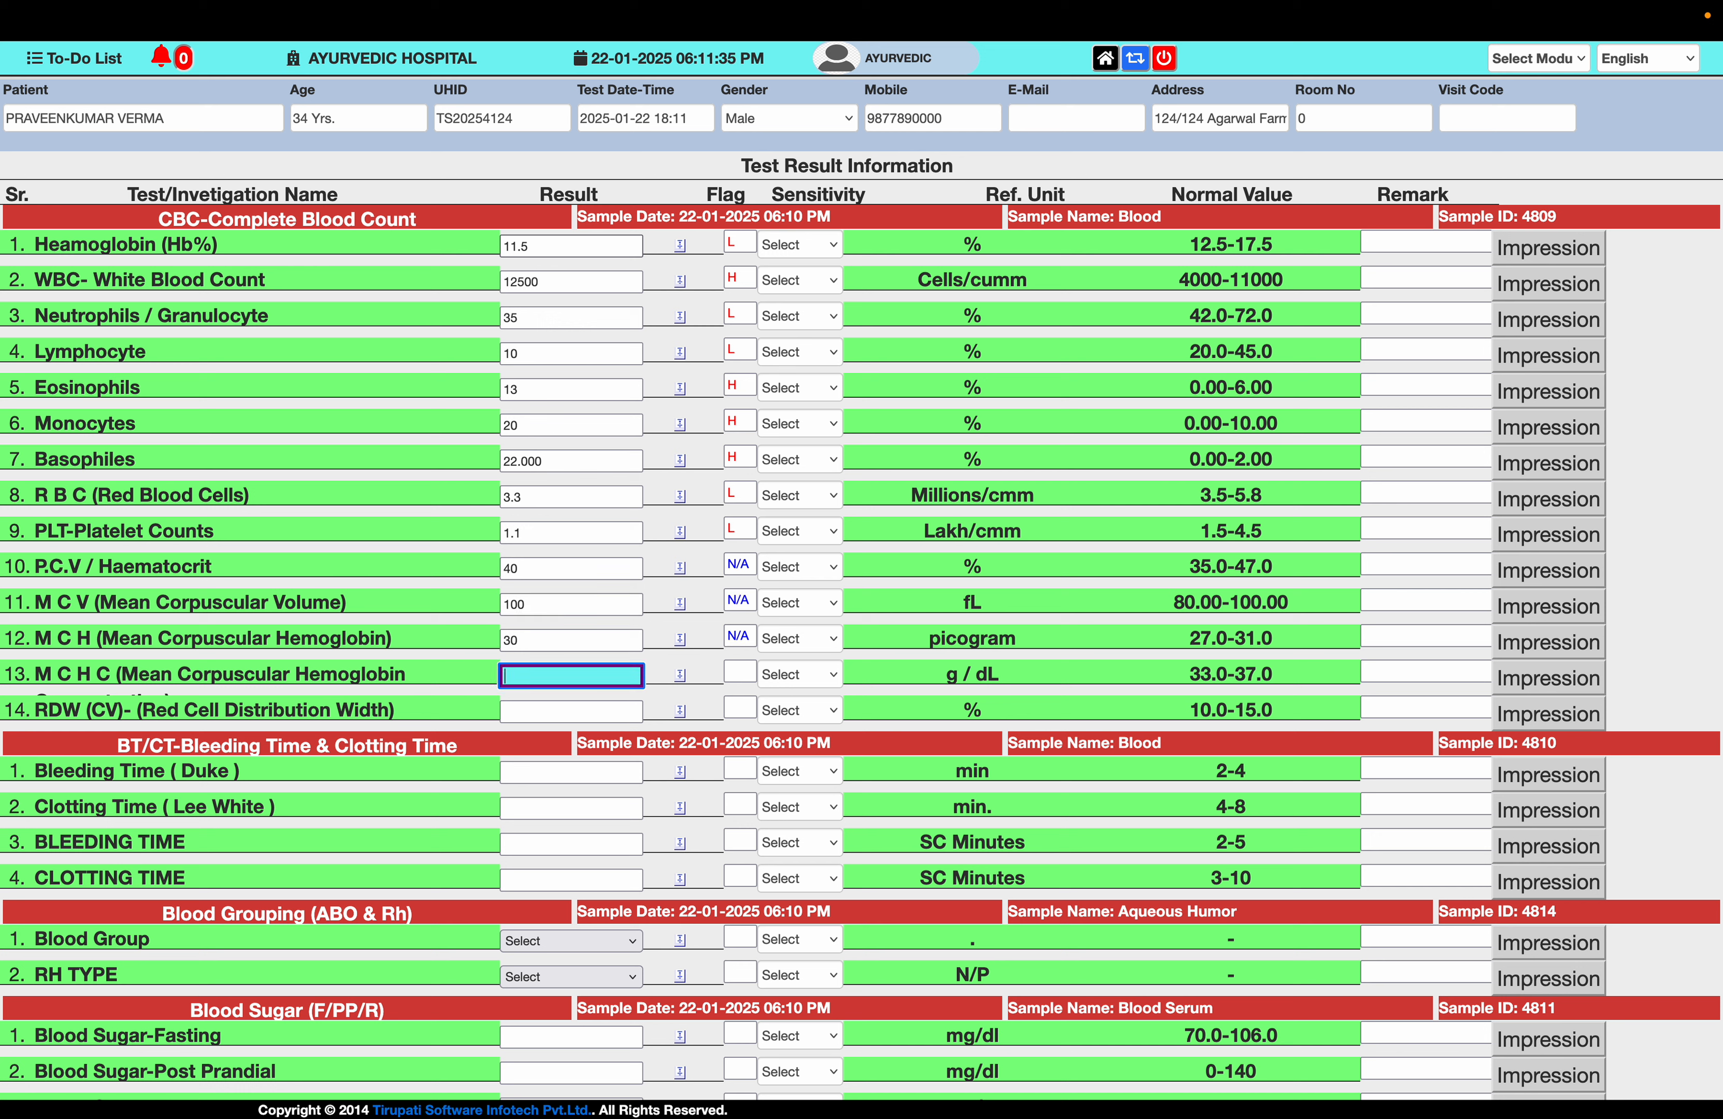
text(20)
key(Tab)
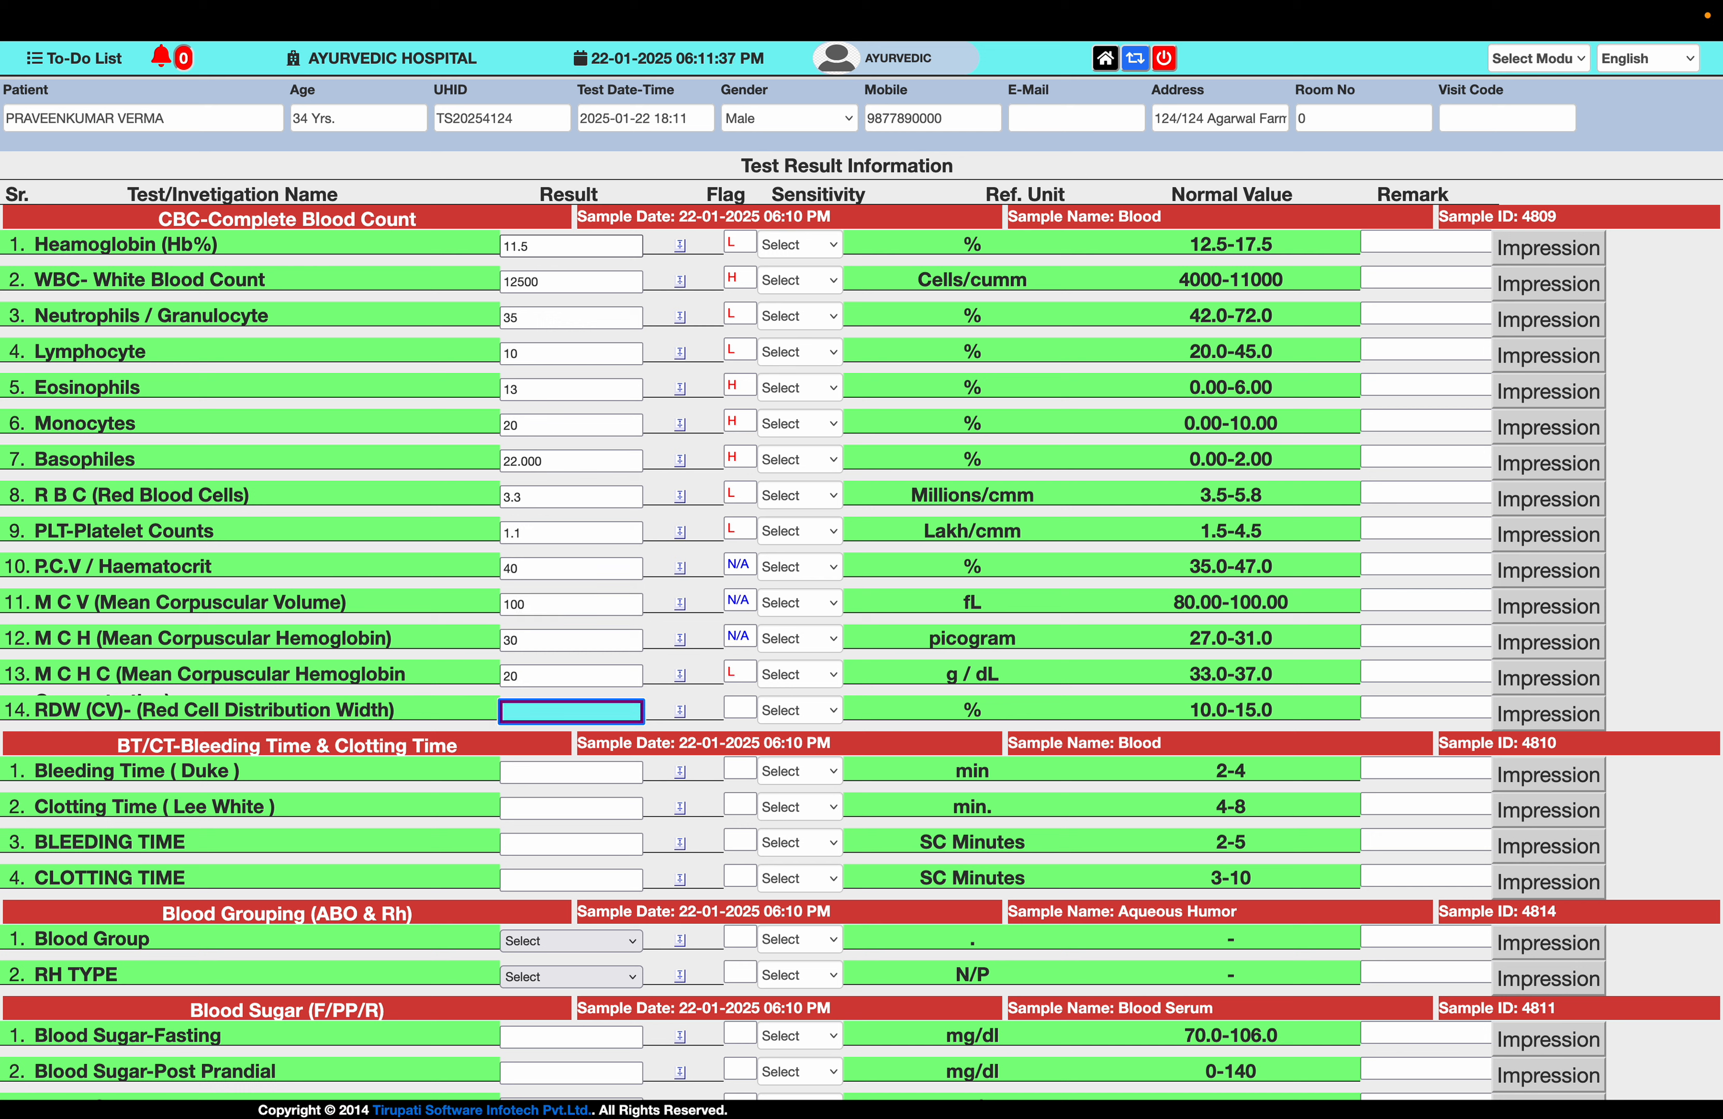
text(10)
- Fill in the bleeding and clotting time results 1, 4, 5 and 11
key(Tab)
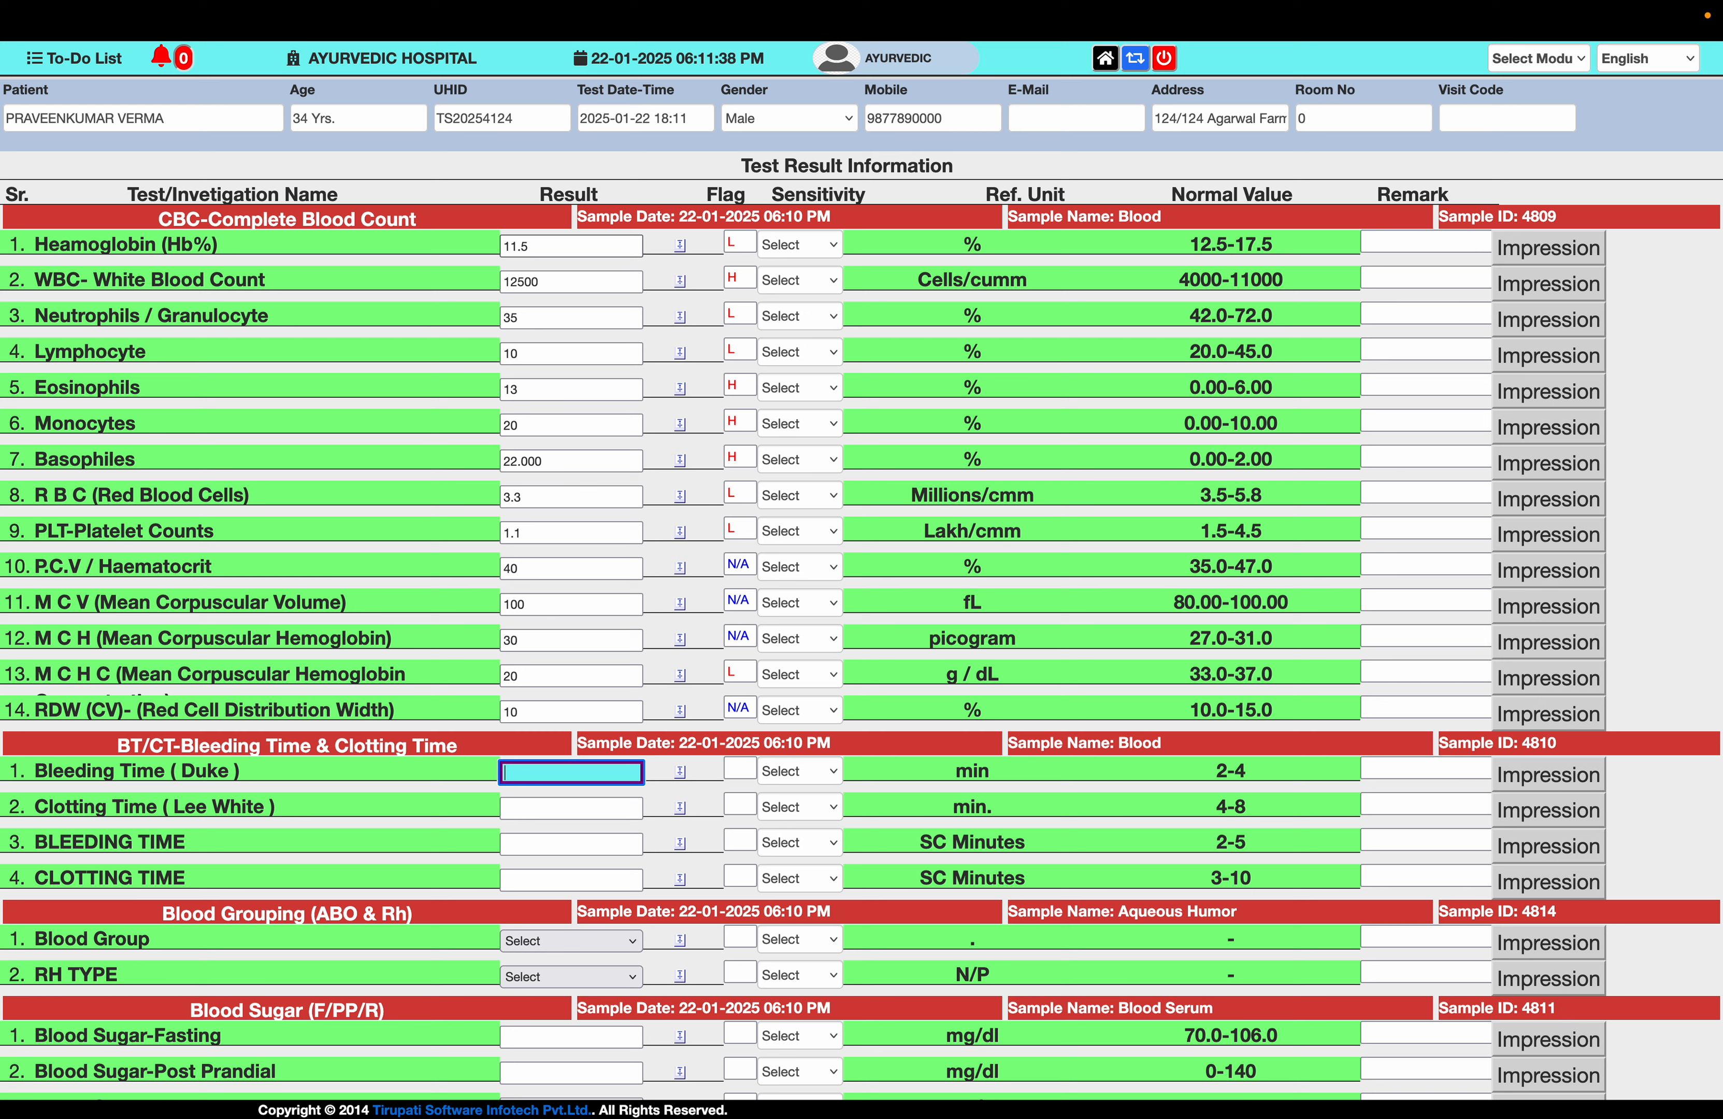
text(1)
key(Tab)
text(4)
key(Tab)
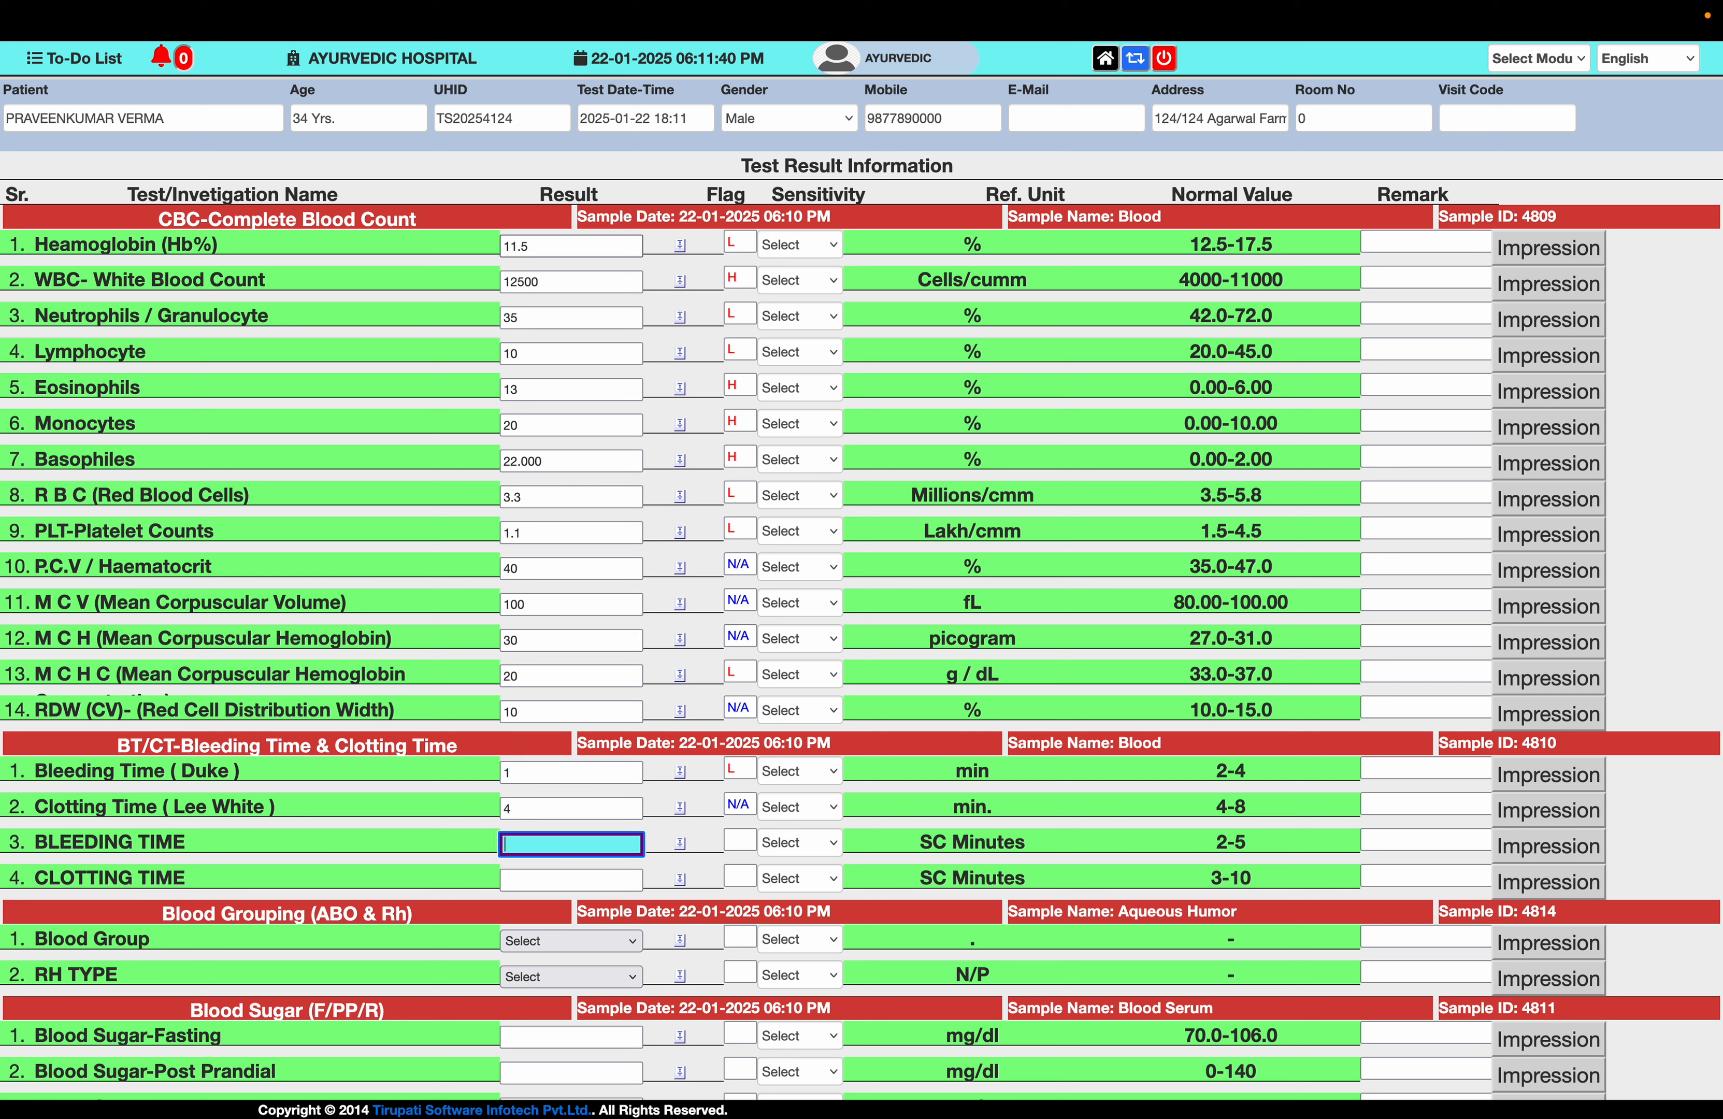
text(5)
key(Tab)
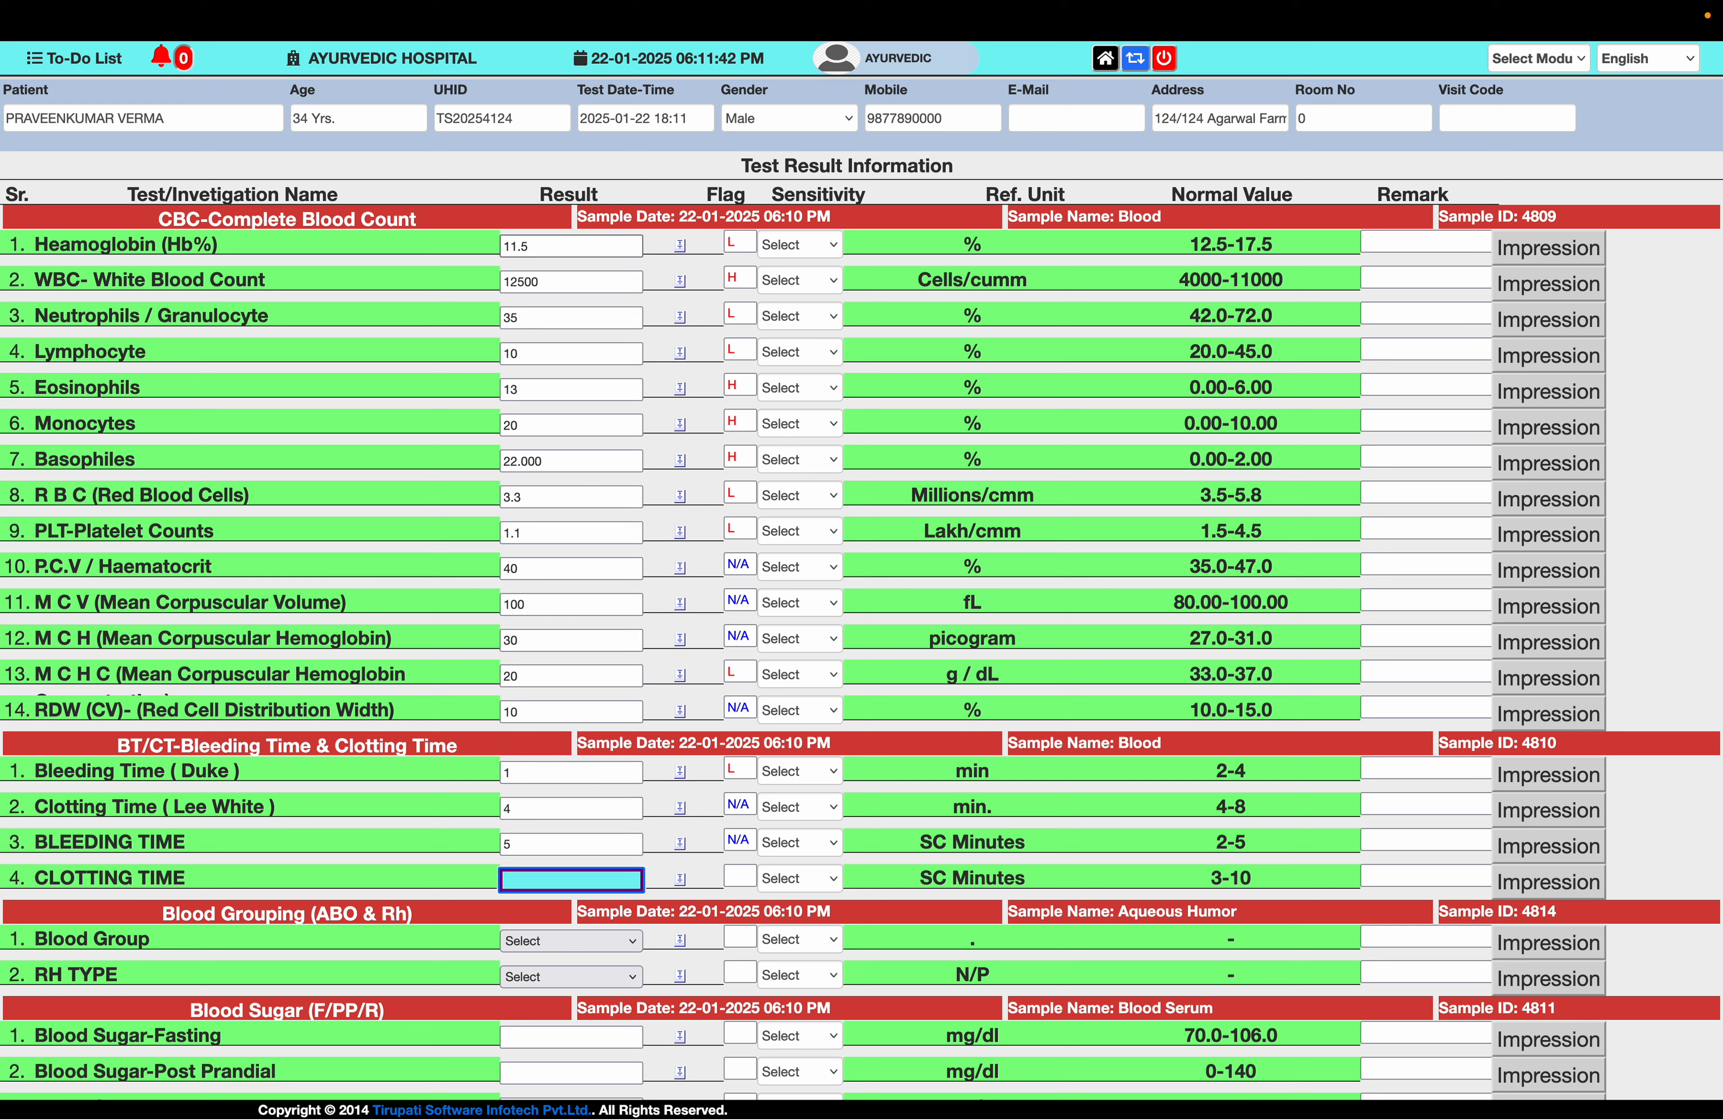
text(11)
key(Tab)
scroll(567, 734, down, 3)
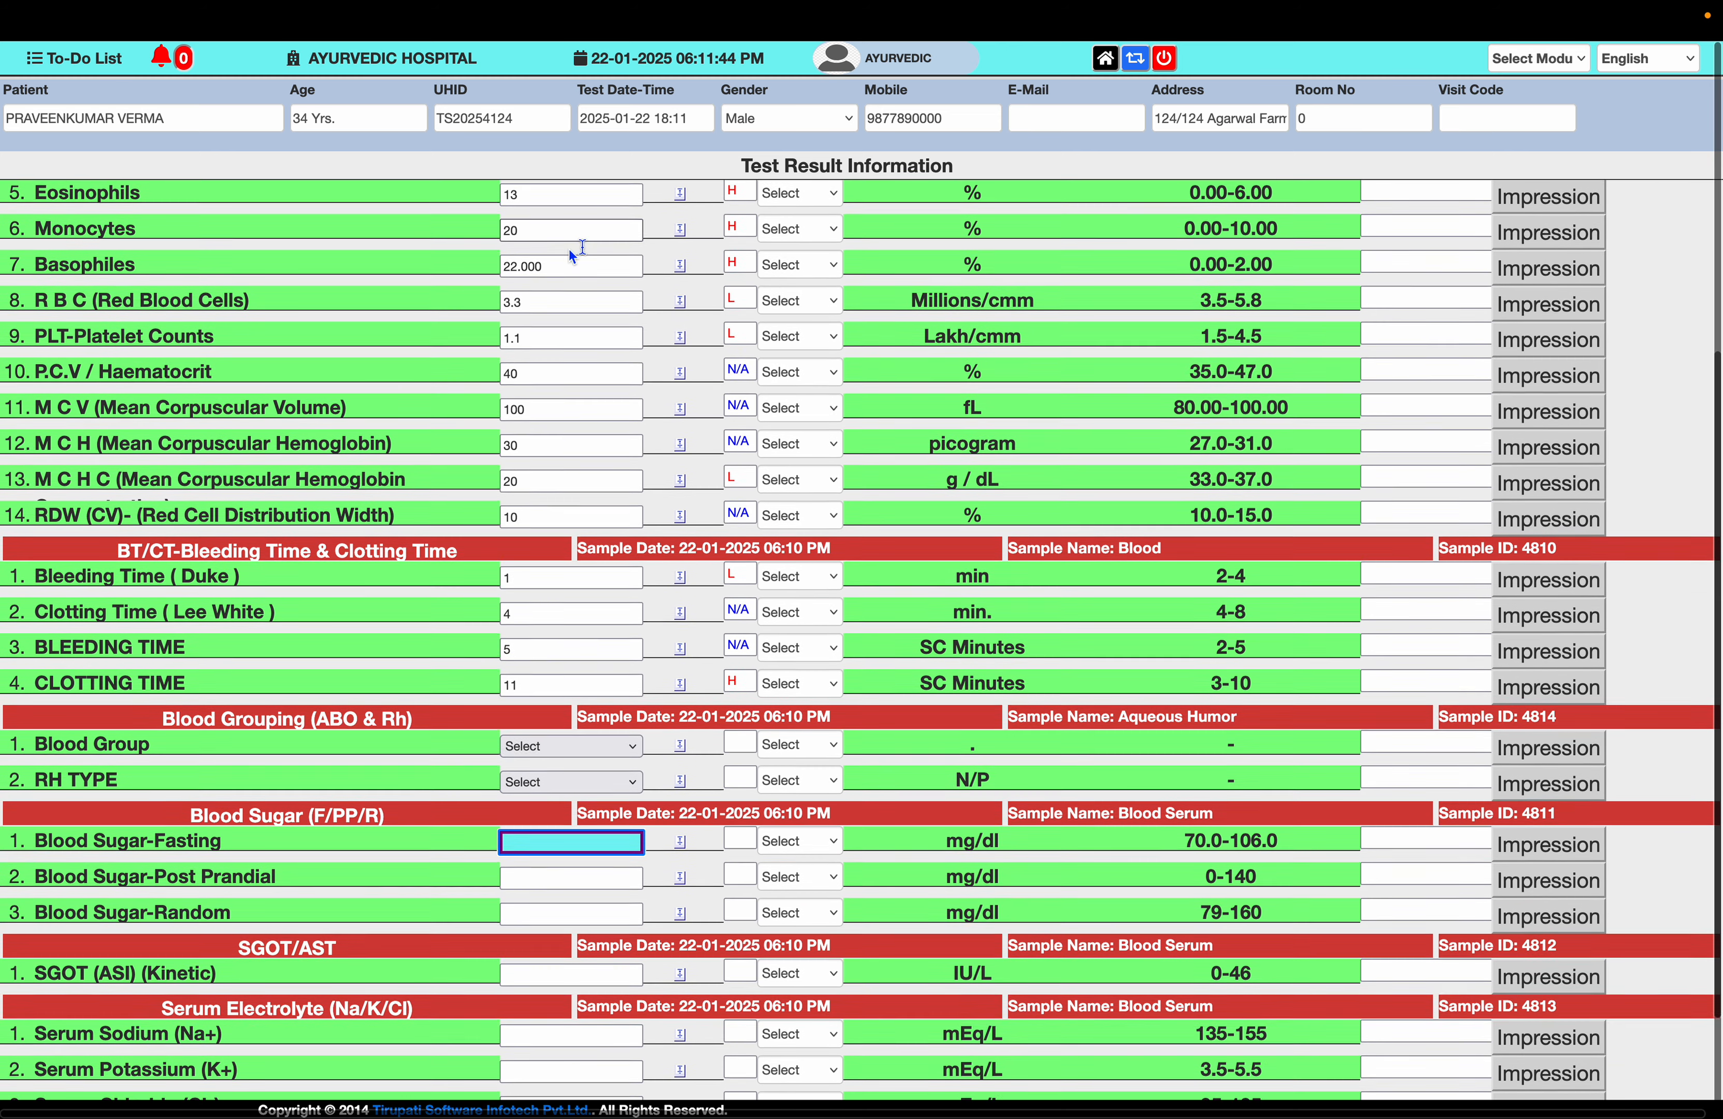
- Set the blood group to O+ and RH TYPE to Rh Positive
click(562, 756)
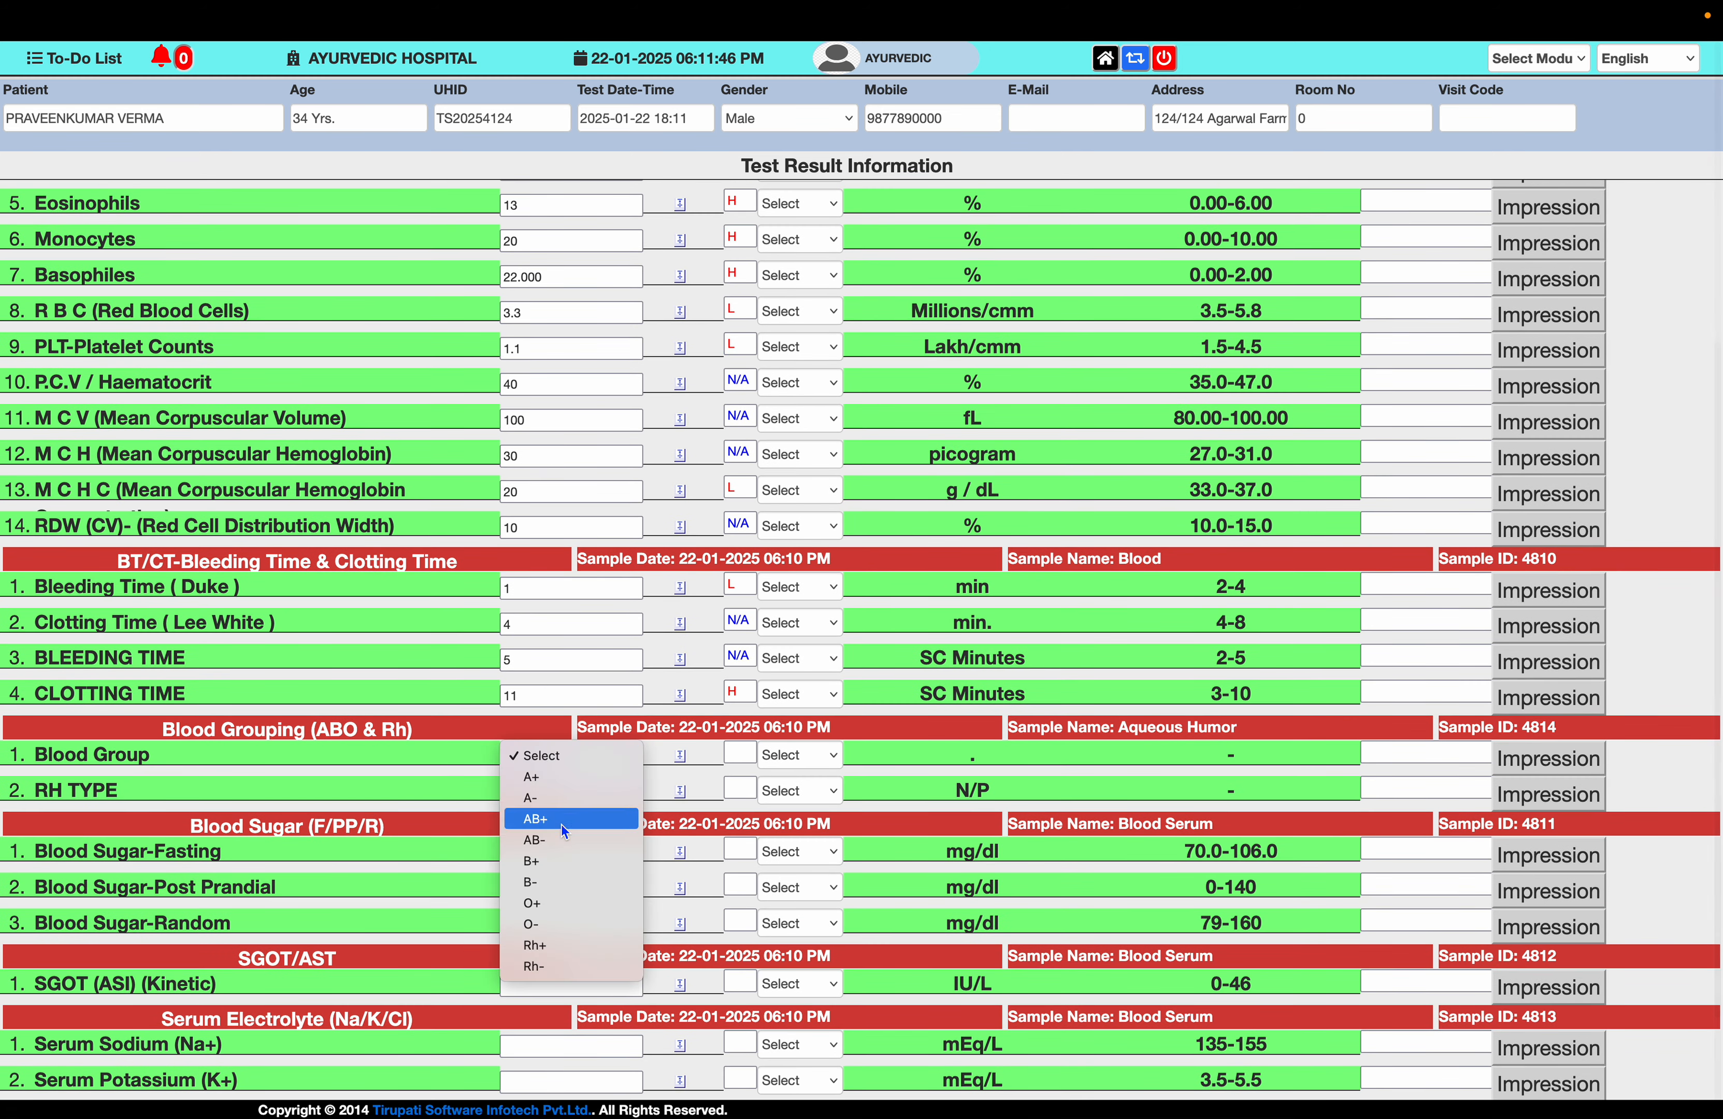
click(549, 912)
click(573, 799)
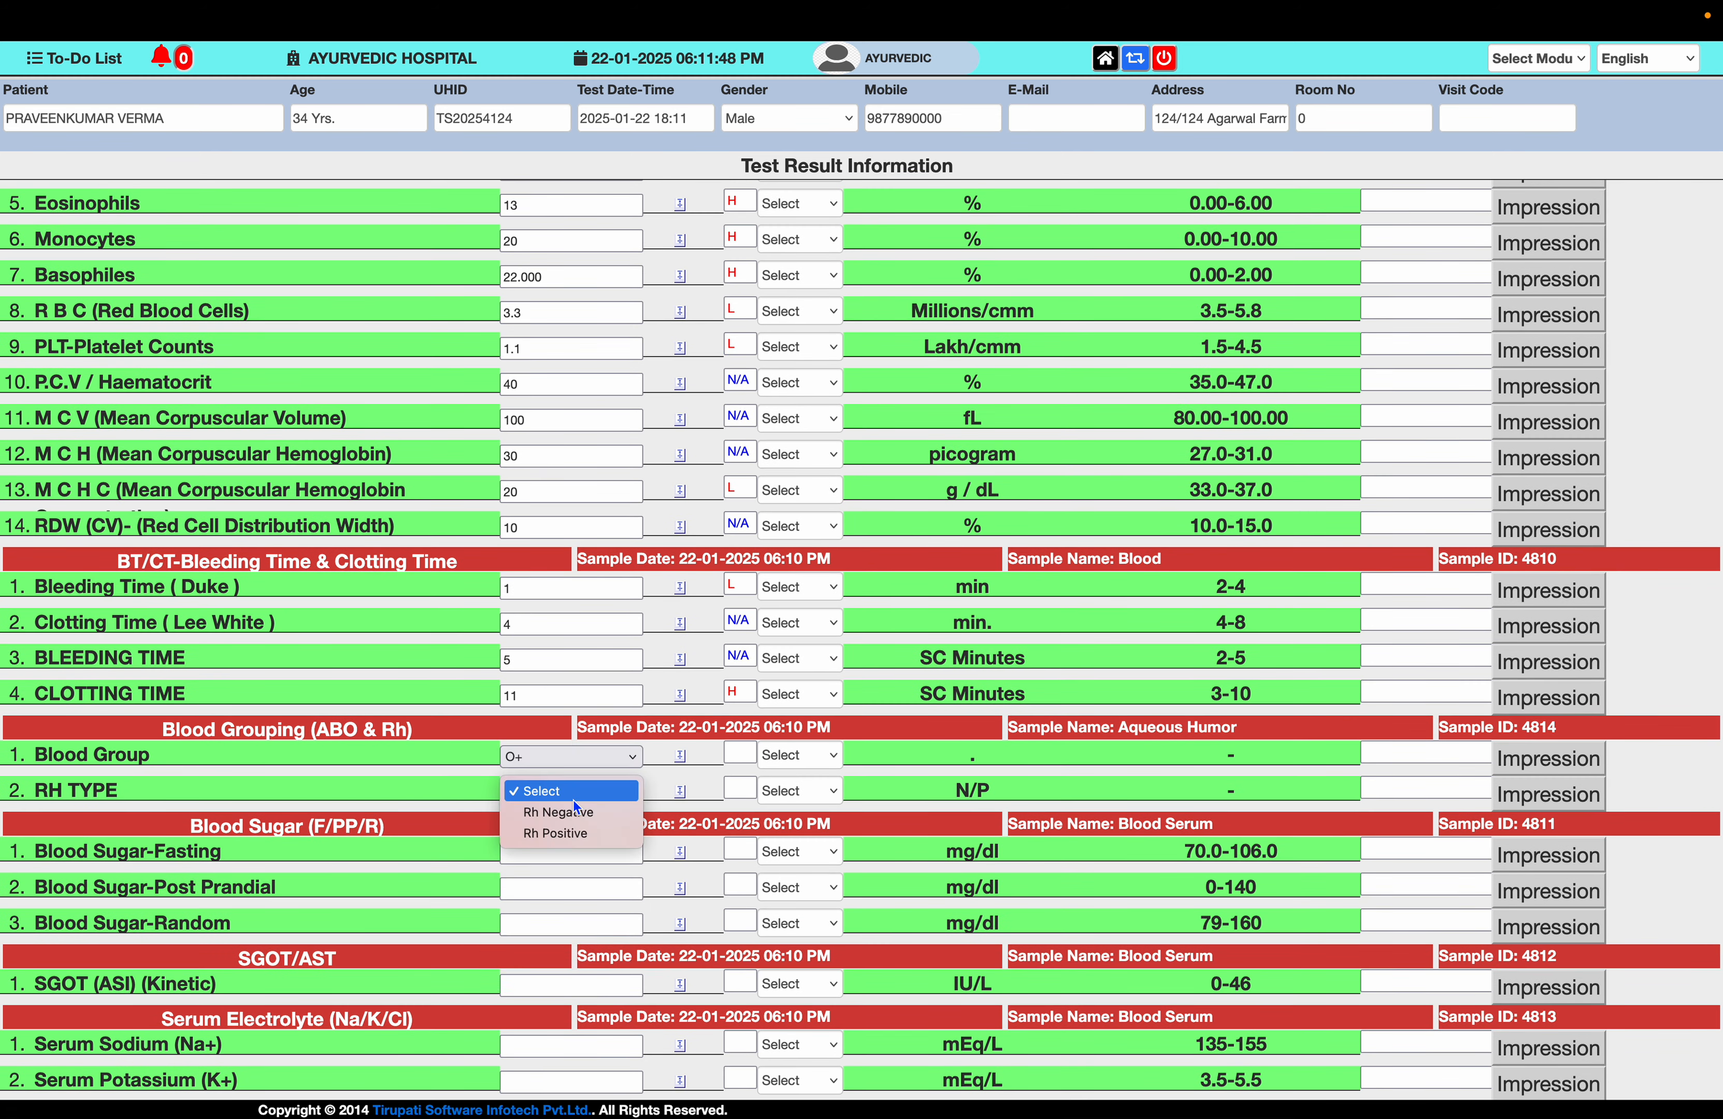
click(574, 833)
- Enter fasting, post-prandial and random blood sugar results 100, 120 and 180
click(573, 852)
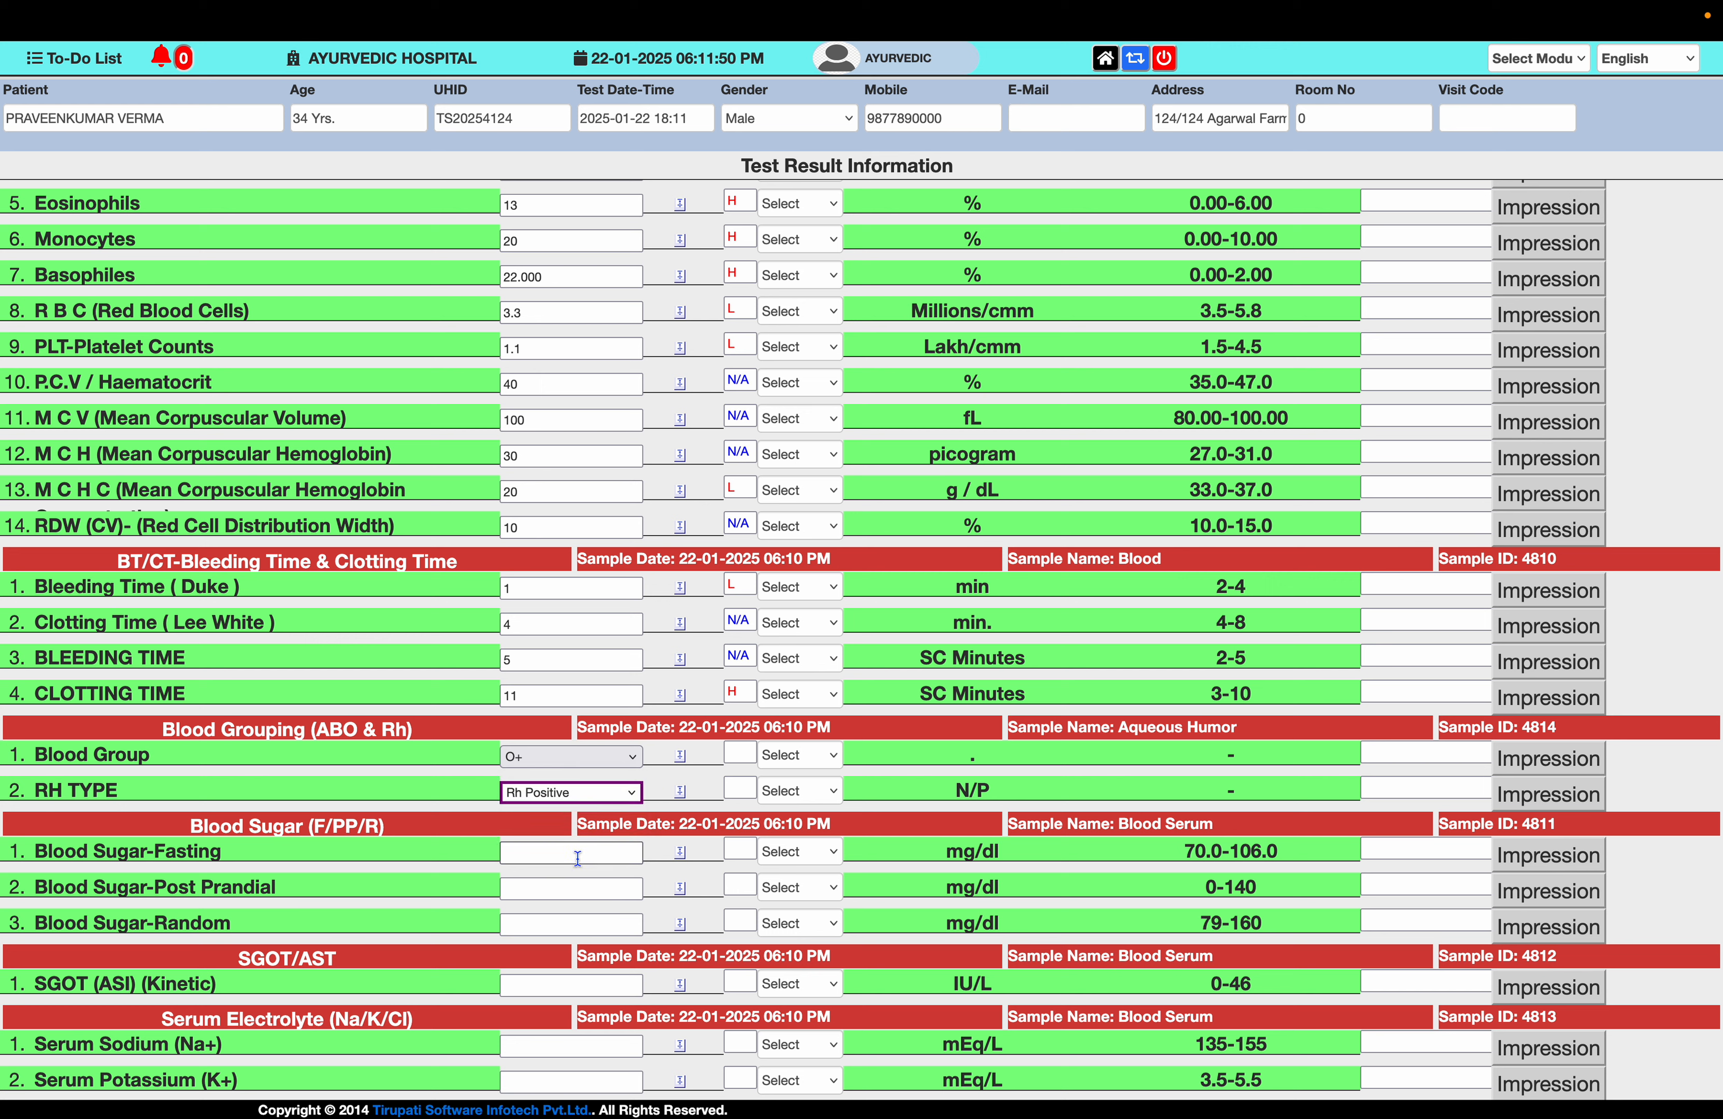
text(10)
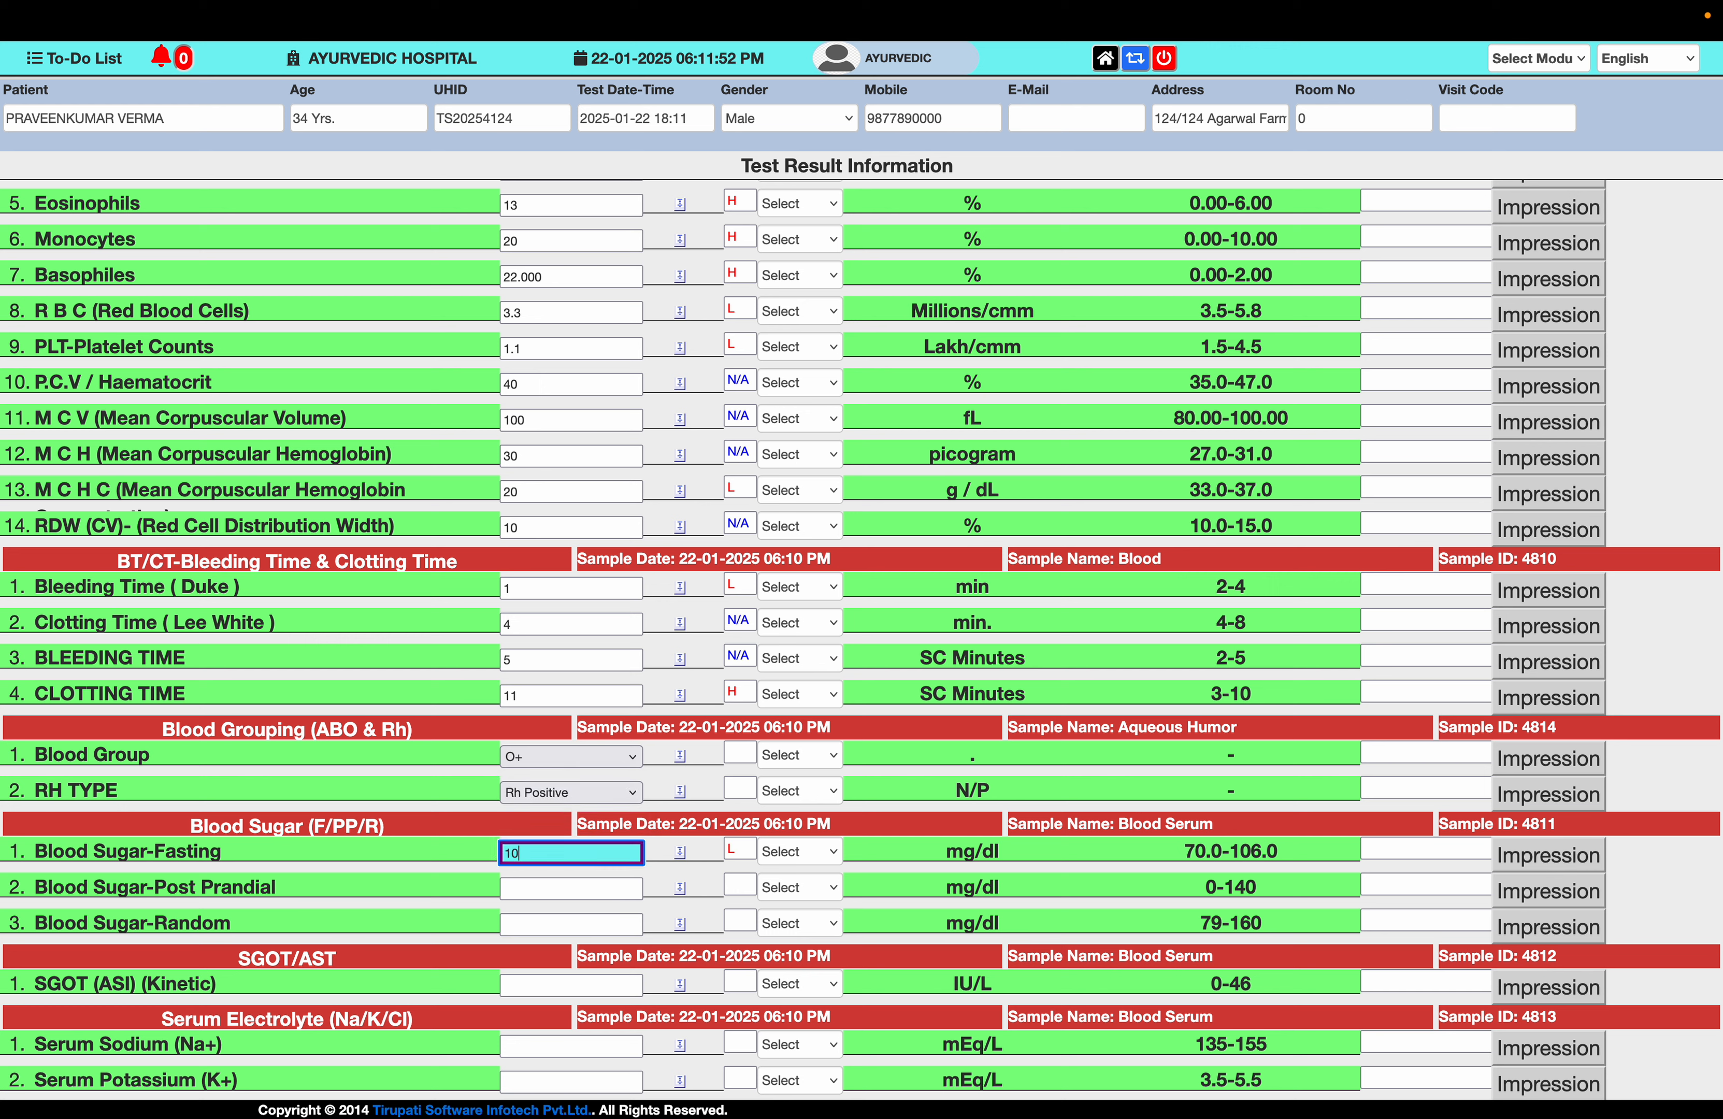
text(0)
key(Tab)
text(120)
key(Tab)
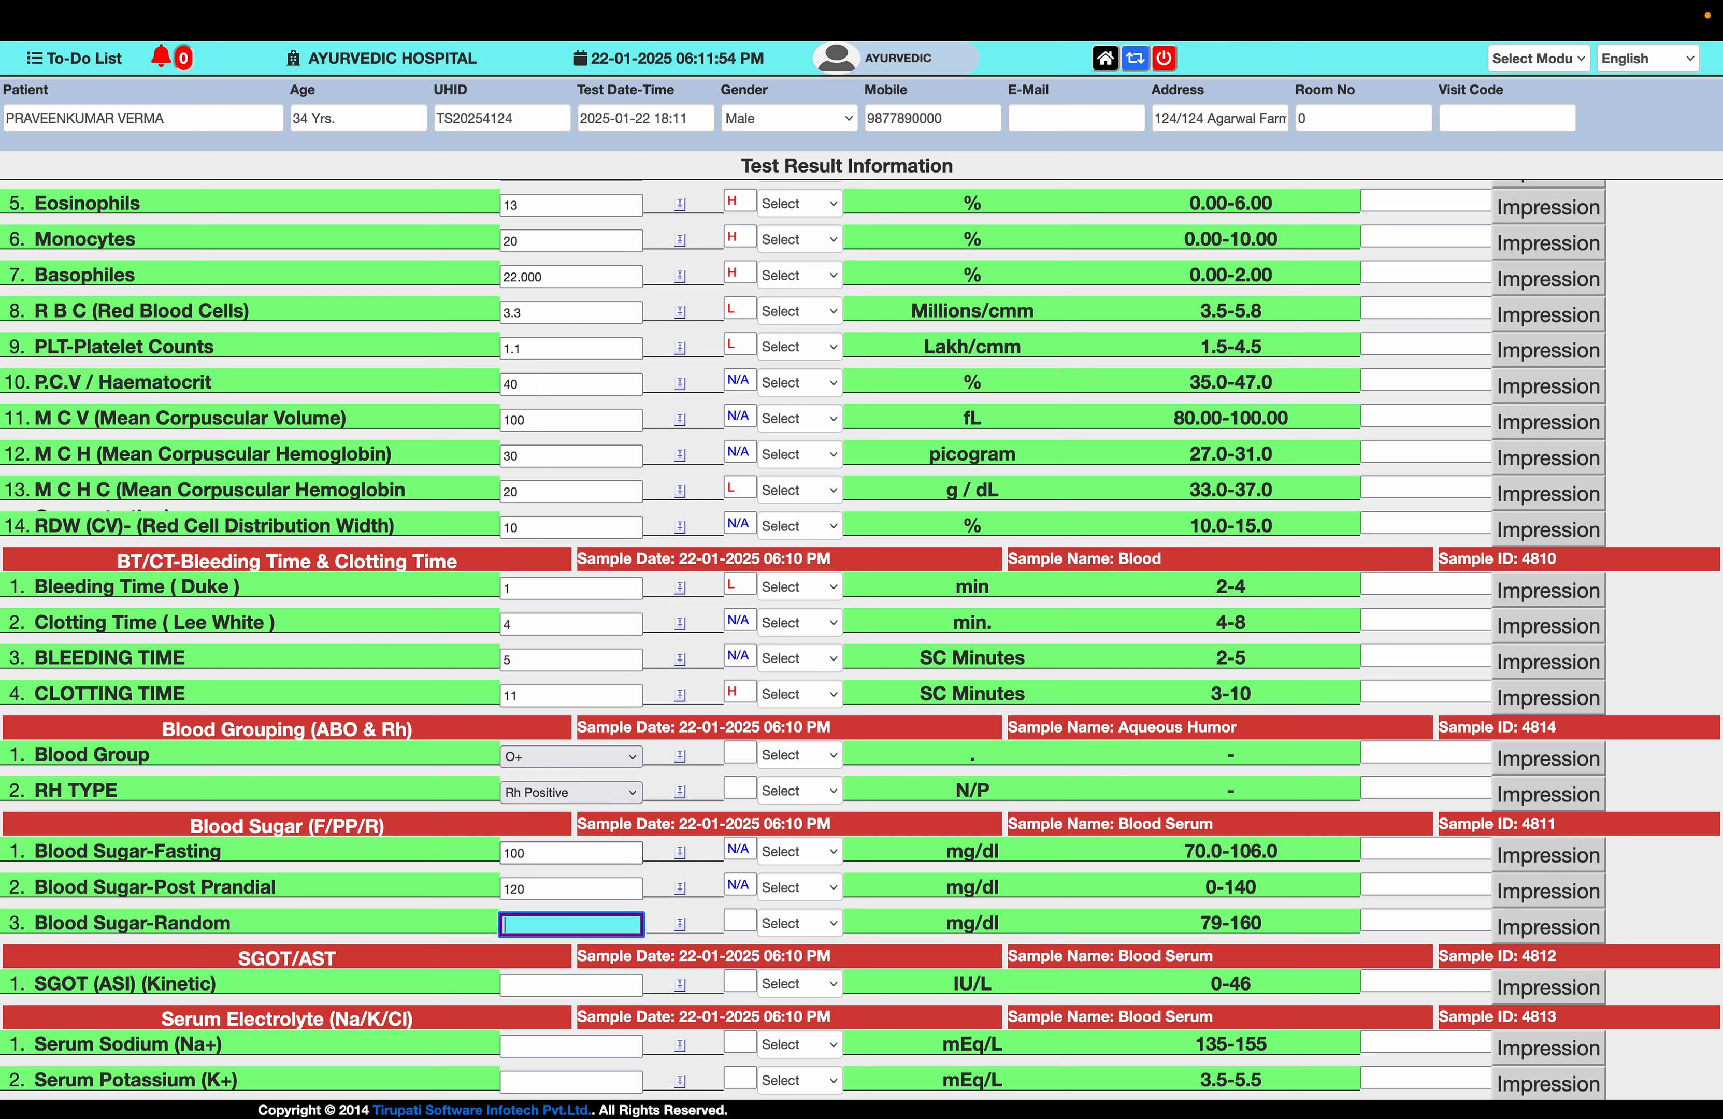
text(180)
key(Tab)
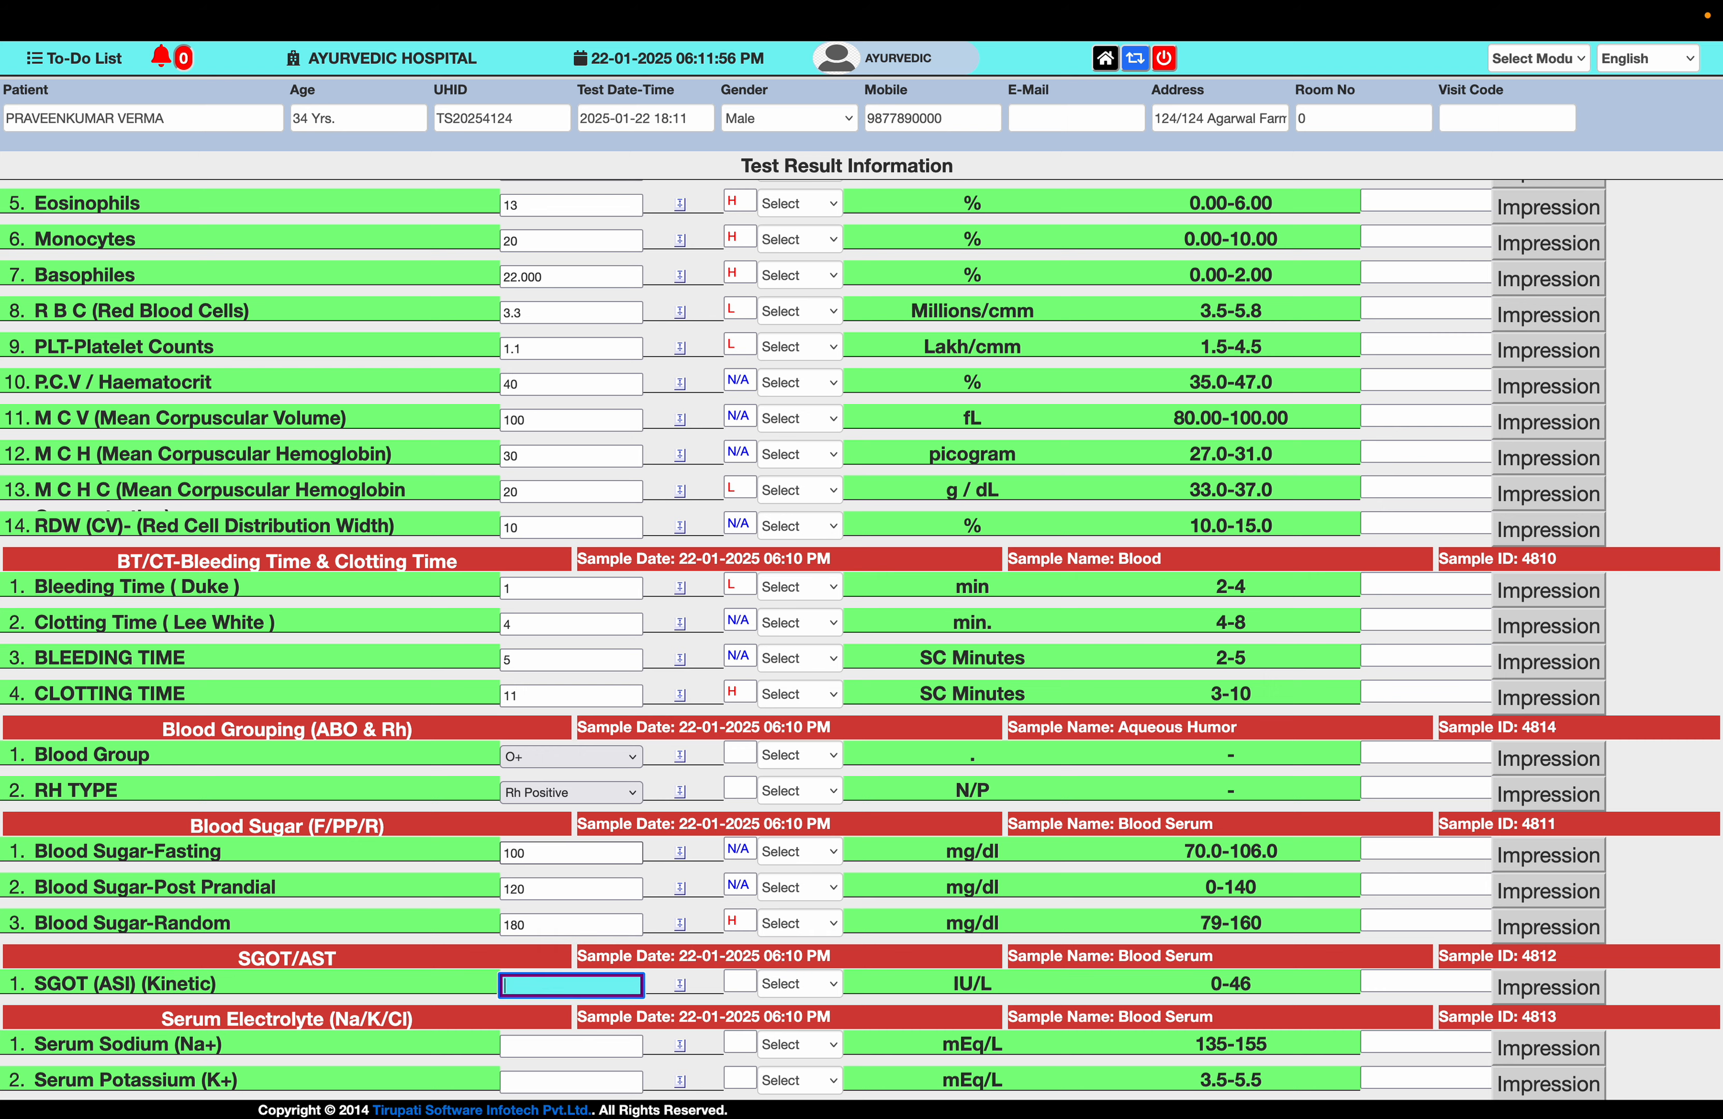
- Enter SGOT 50 and sodium 120, potassium 10, chloride 99, then save the test results
scroll(861, 581, down, 2)
text(50)
key(Tab)
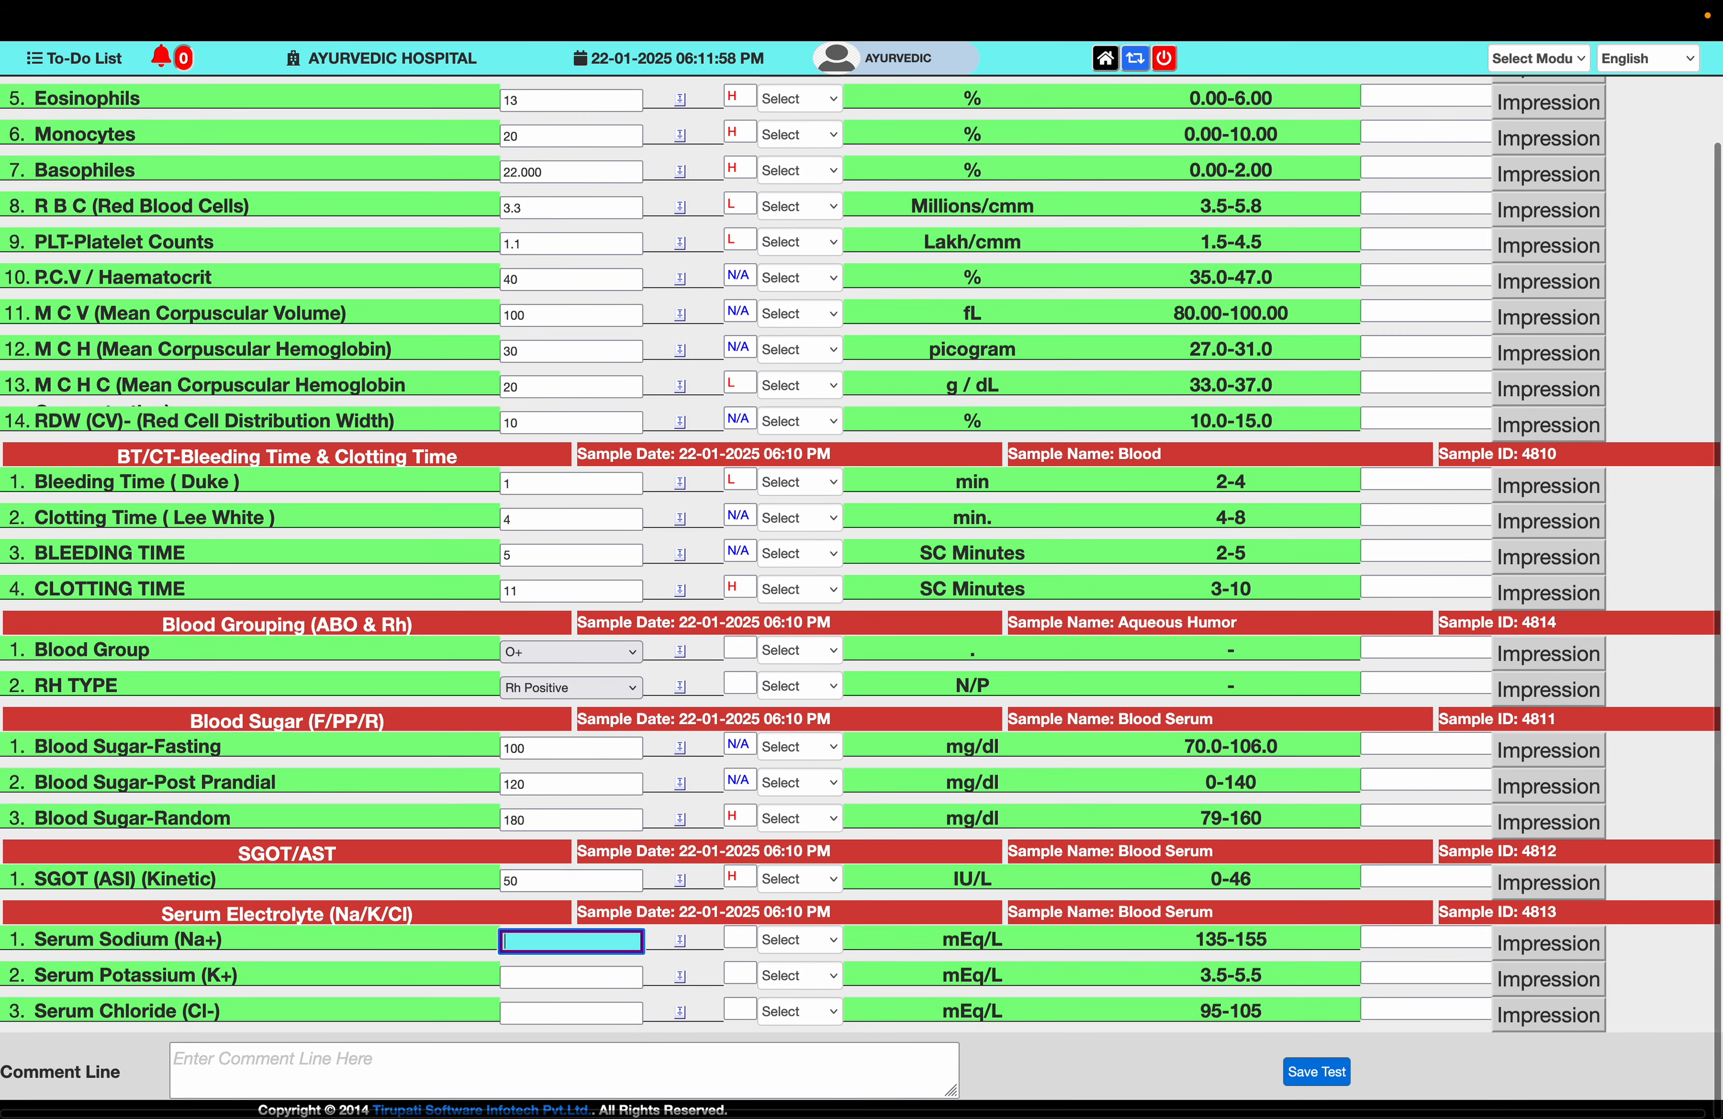
text(120)
key(Tab)
text(10)
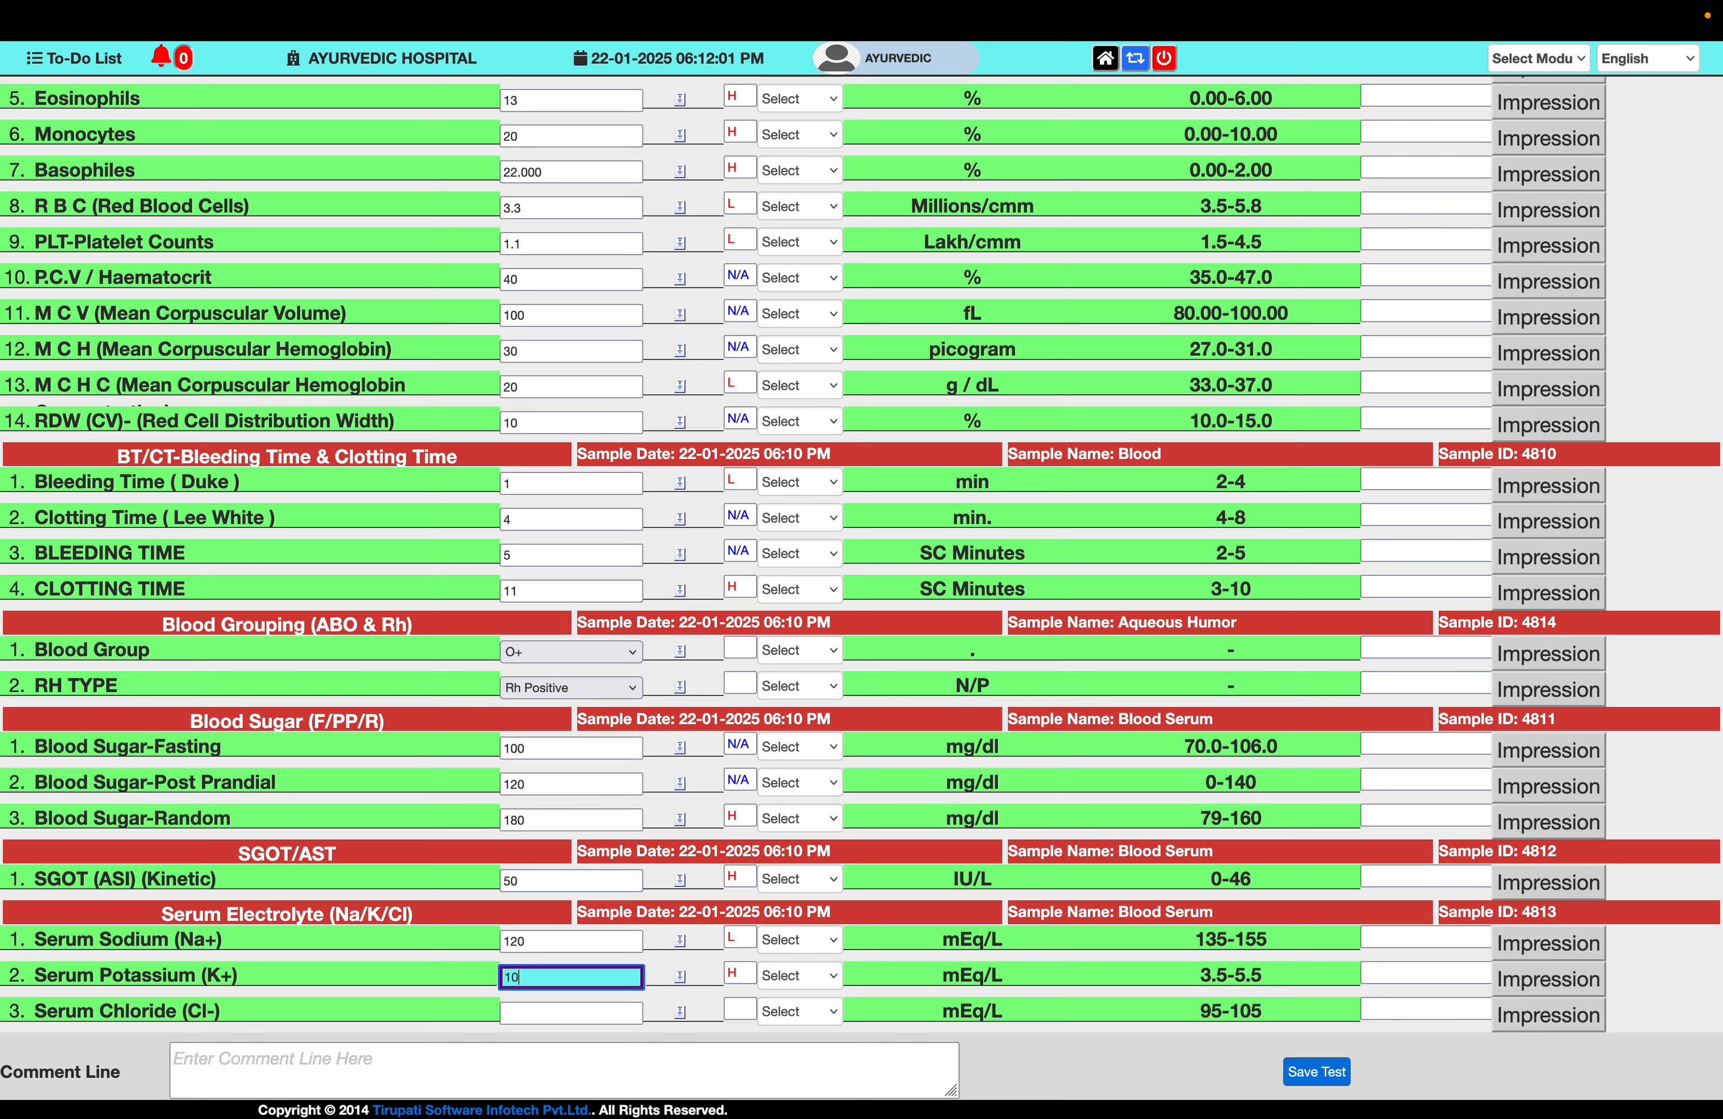
key(Tab)
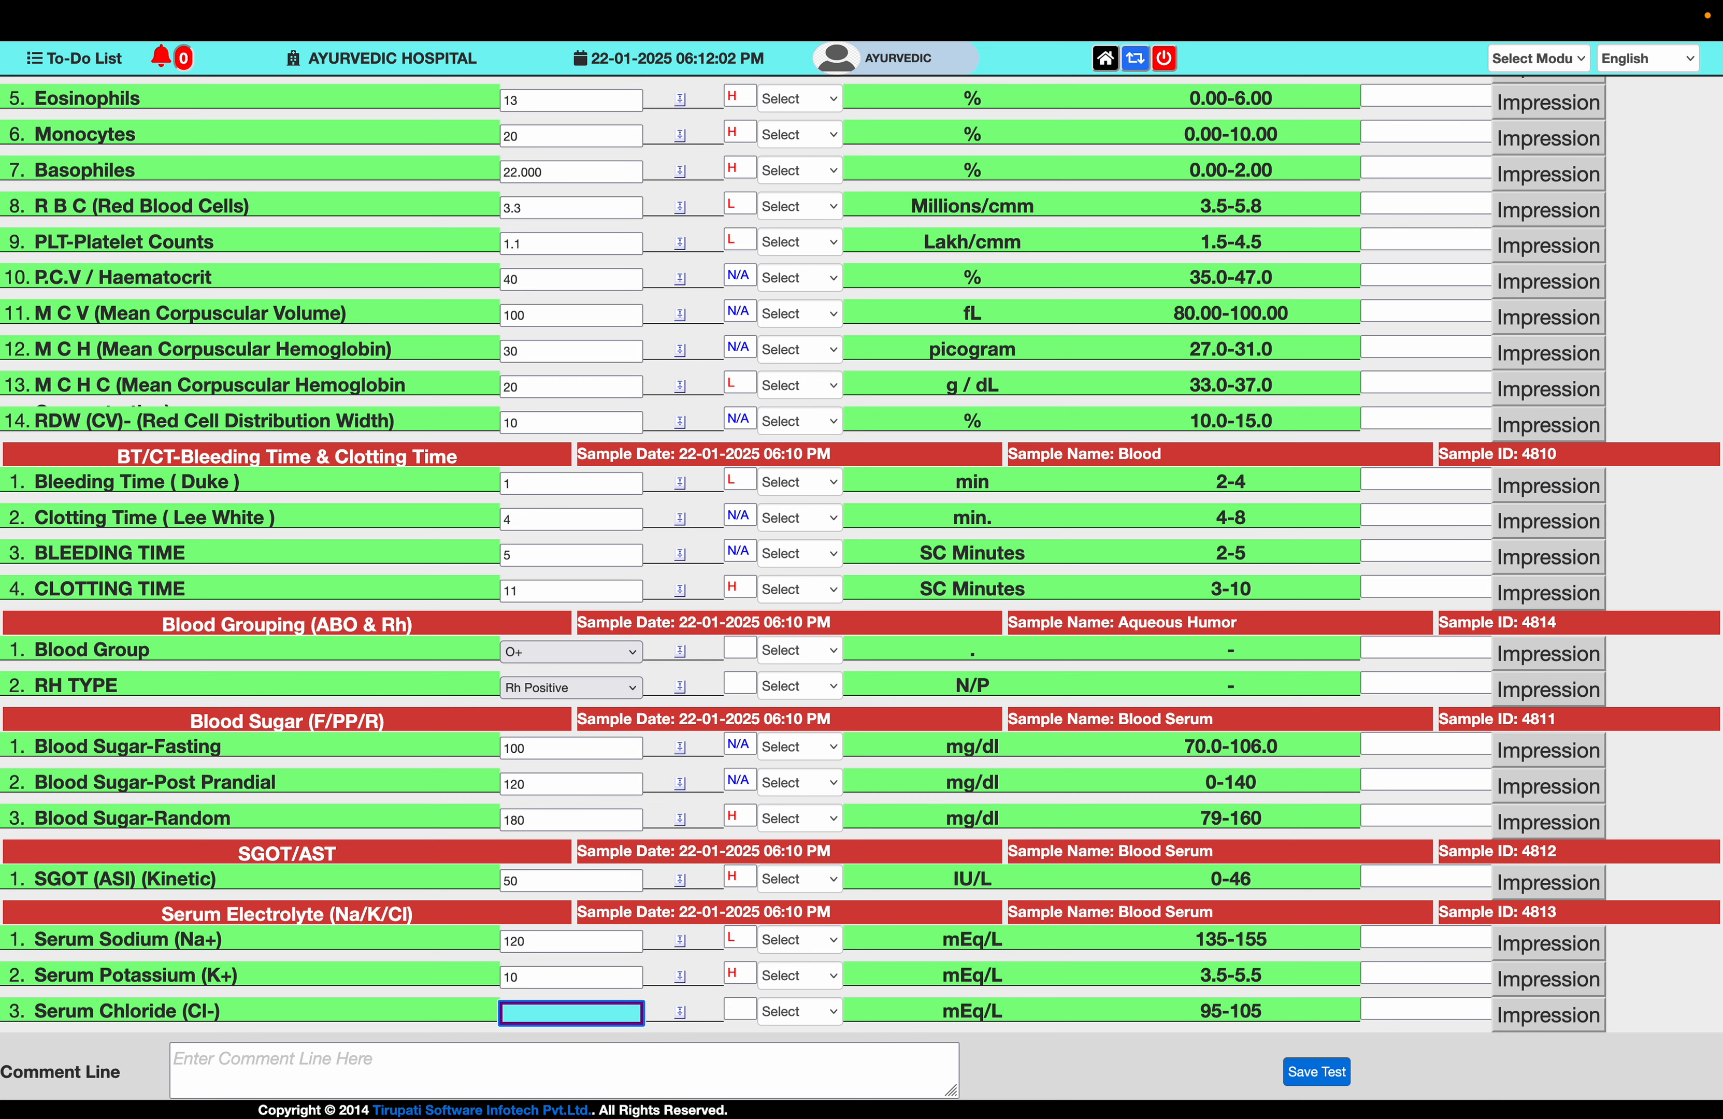
text(99)
key(Tab)
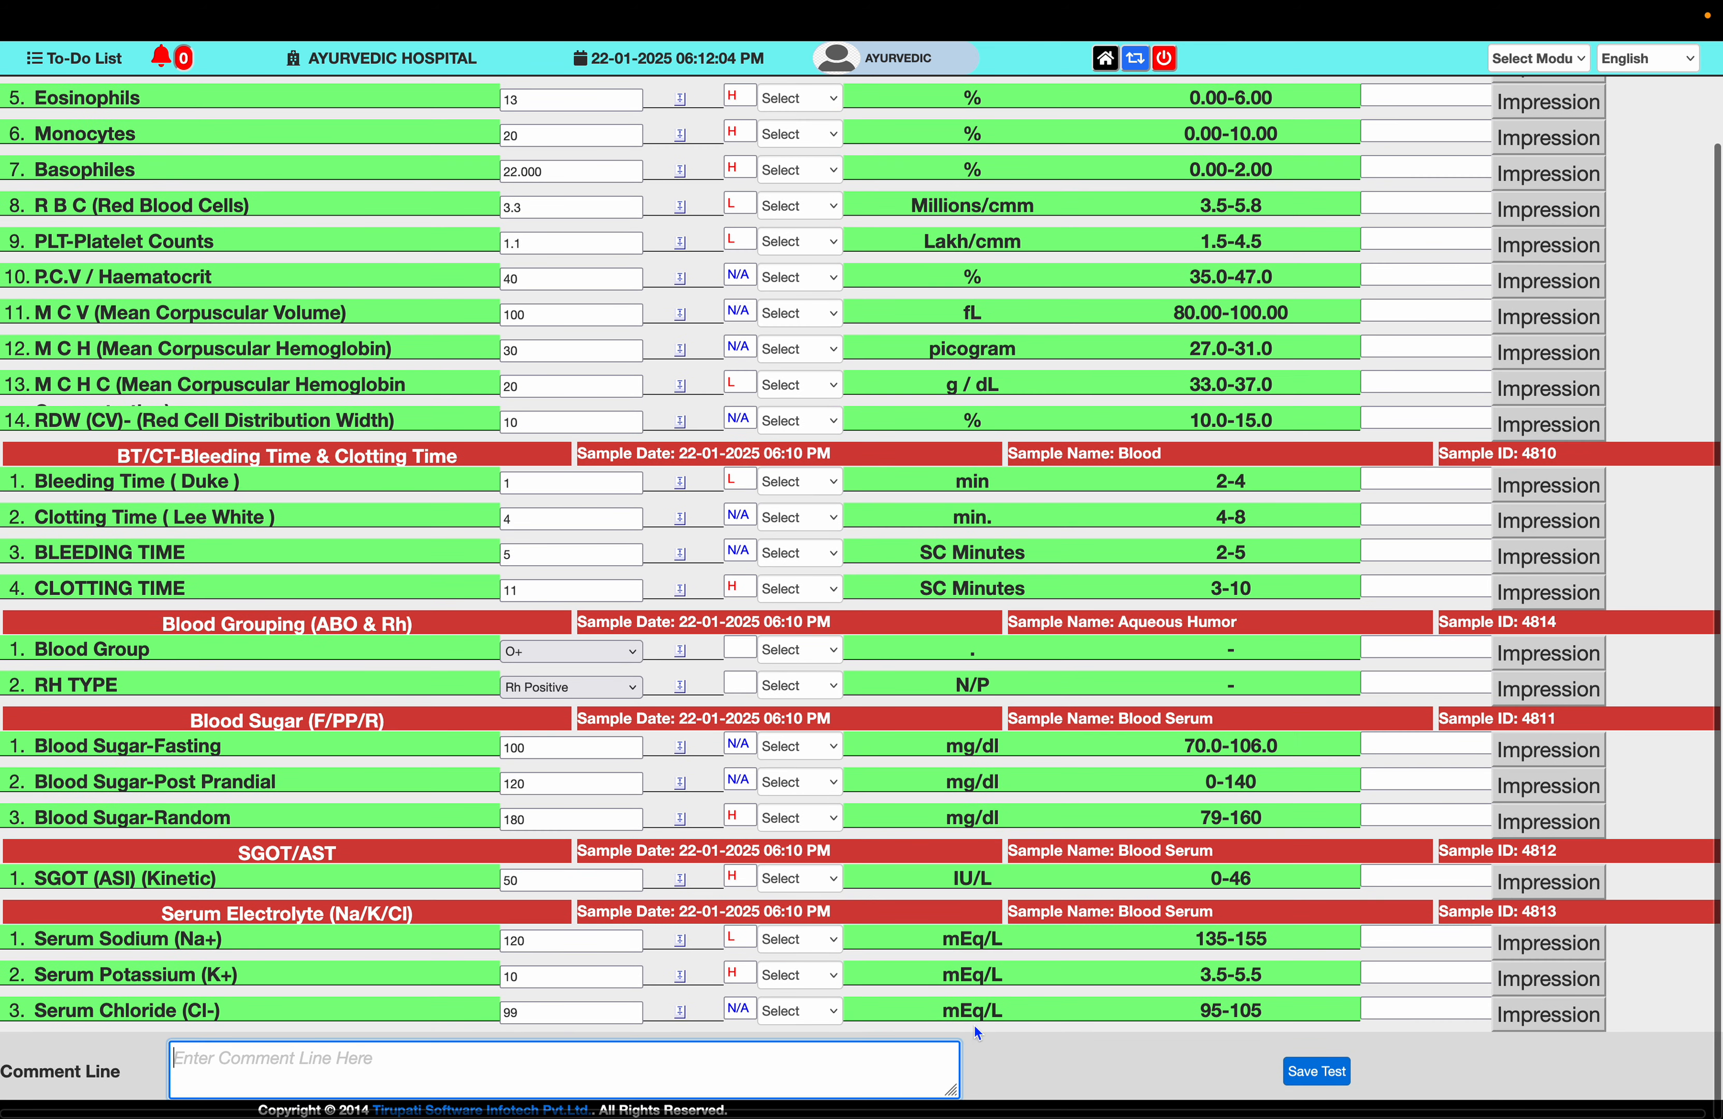
click(1316, 1073)
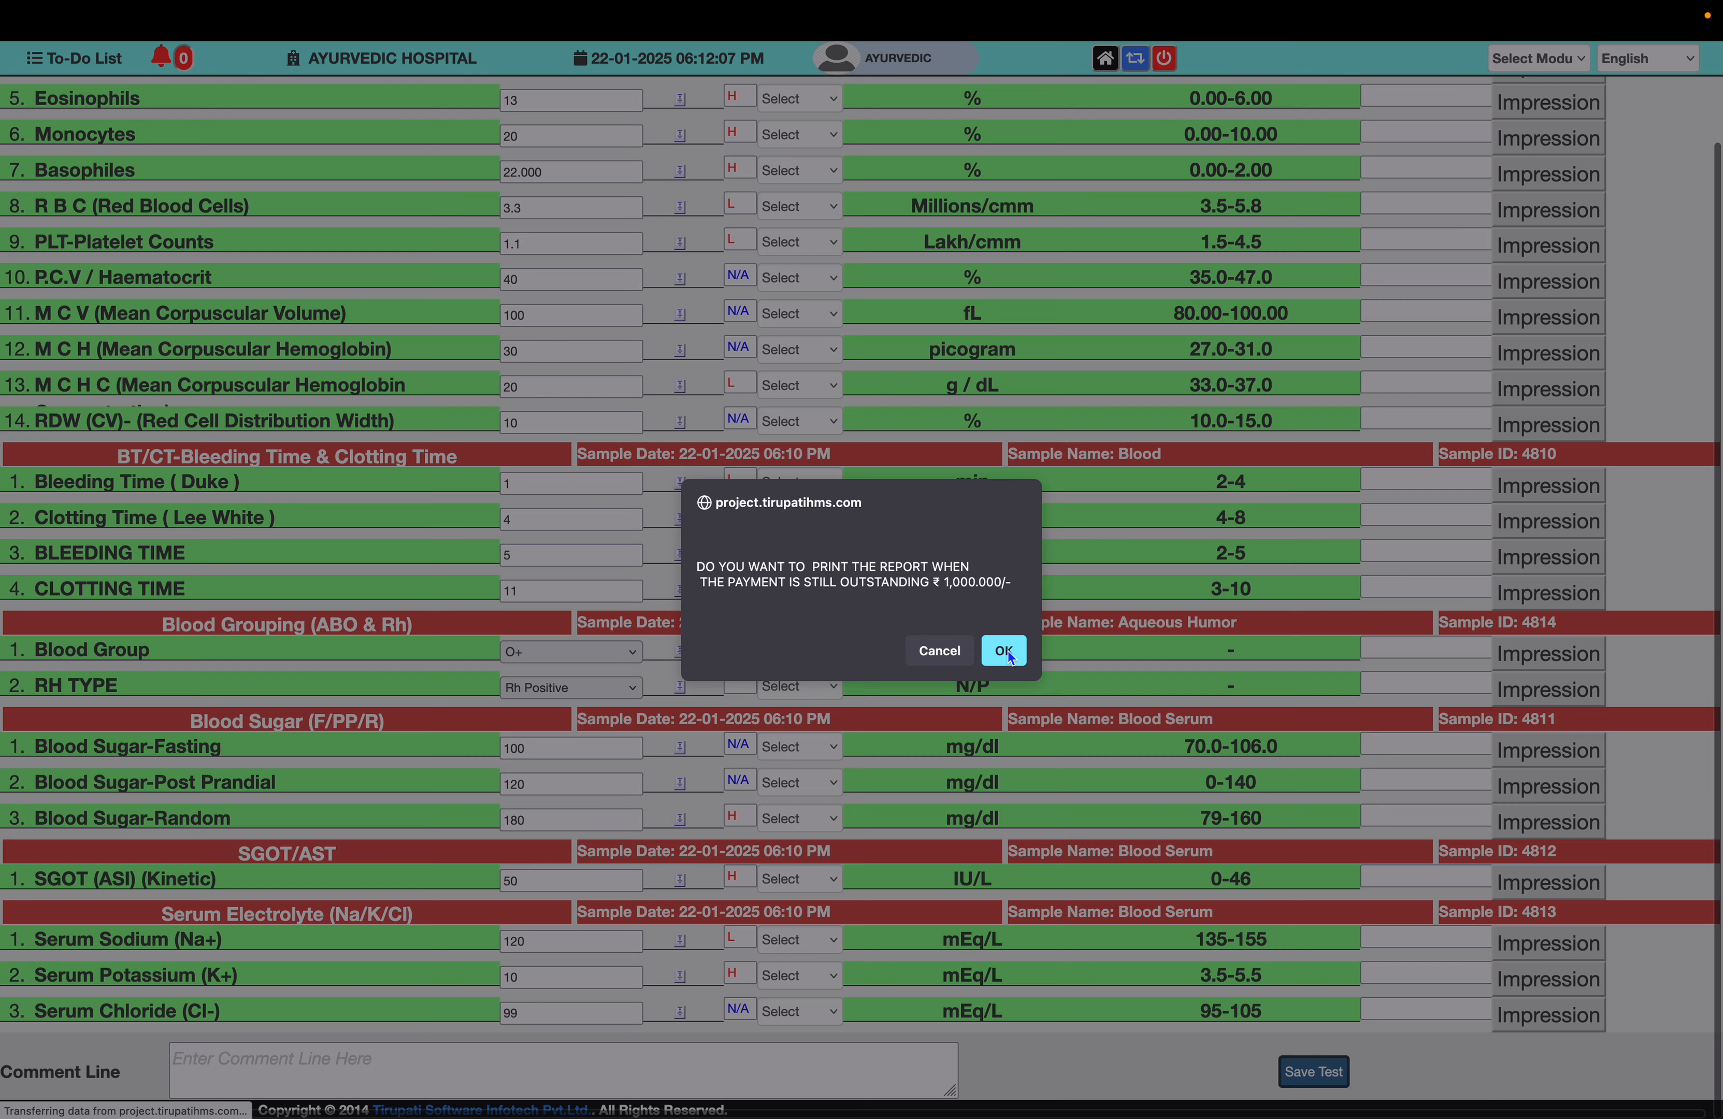
- Confirm printing despite the outstanding payment, then cancel the lab report's print preview
click(1008, 650)
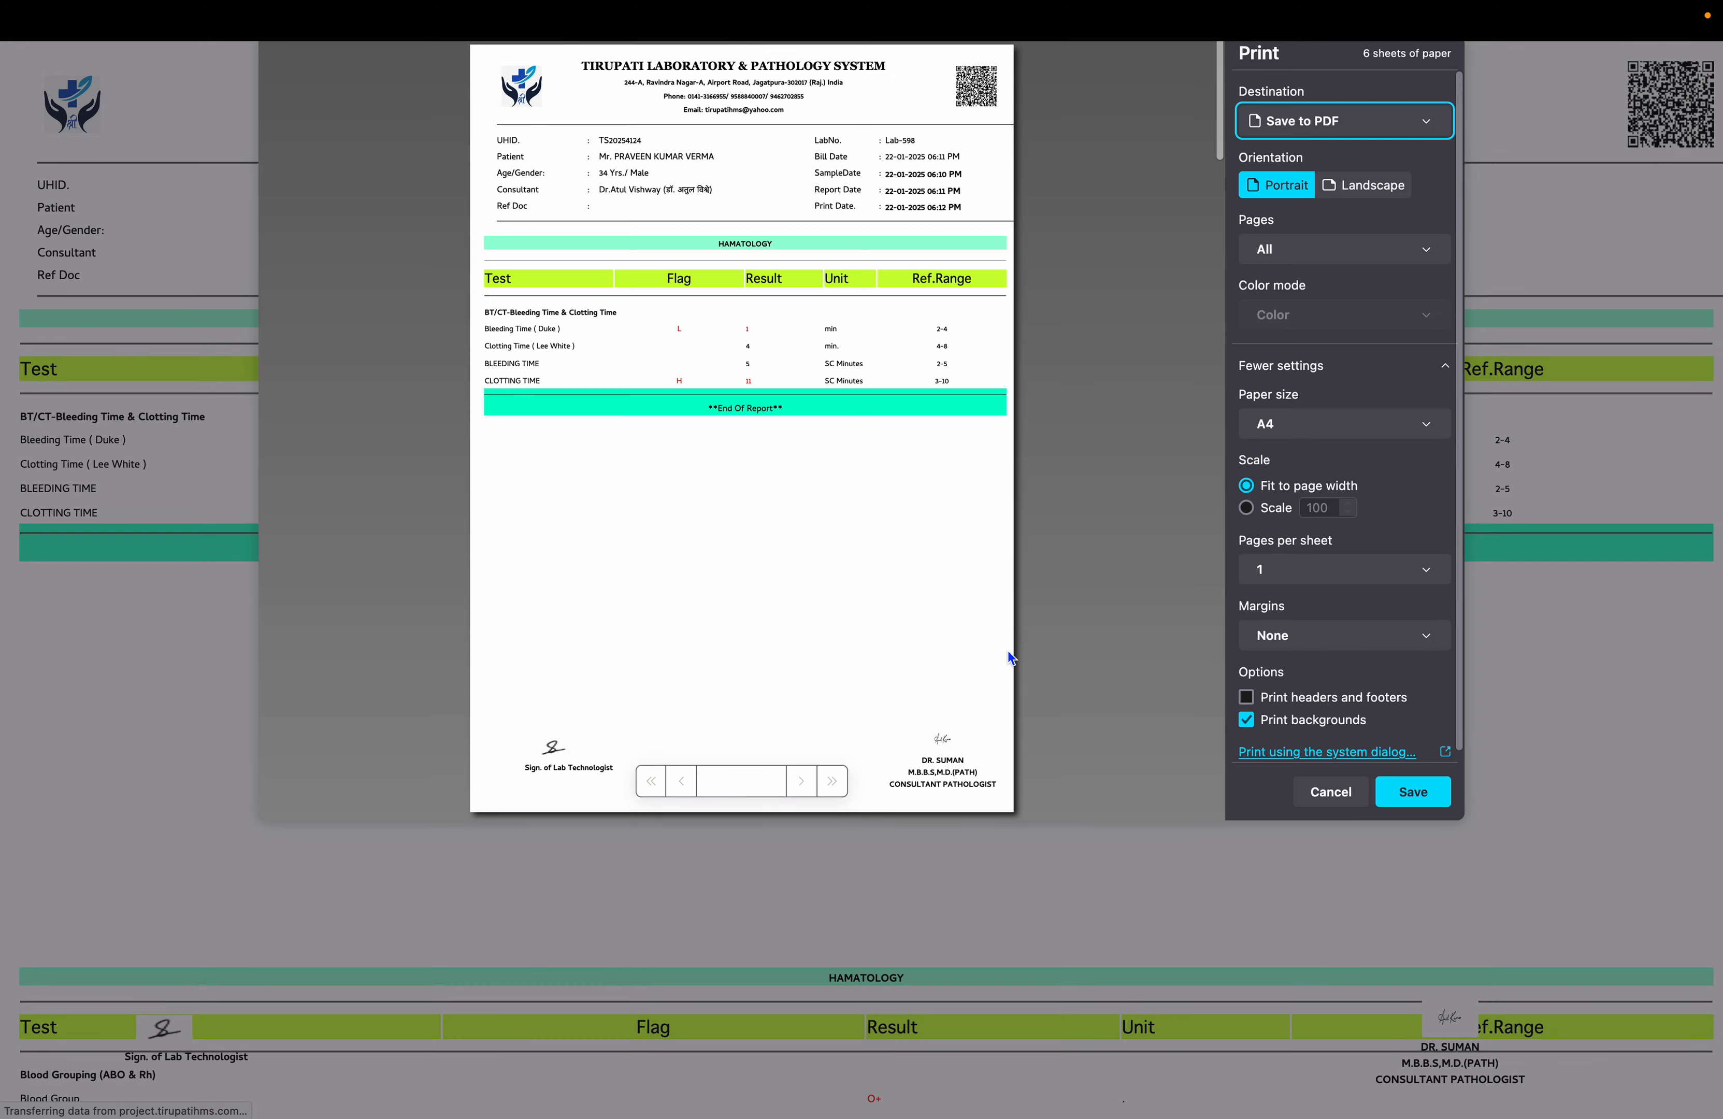
click(1329, 794)
scroll(1329, 794, down, 15)
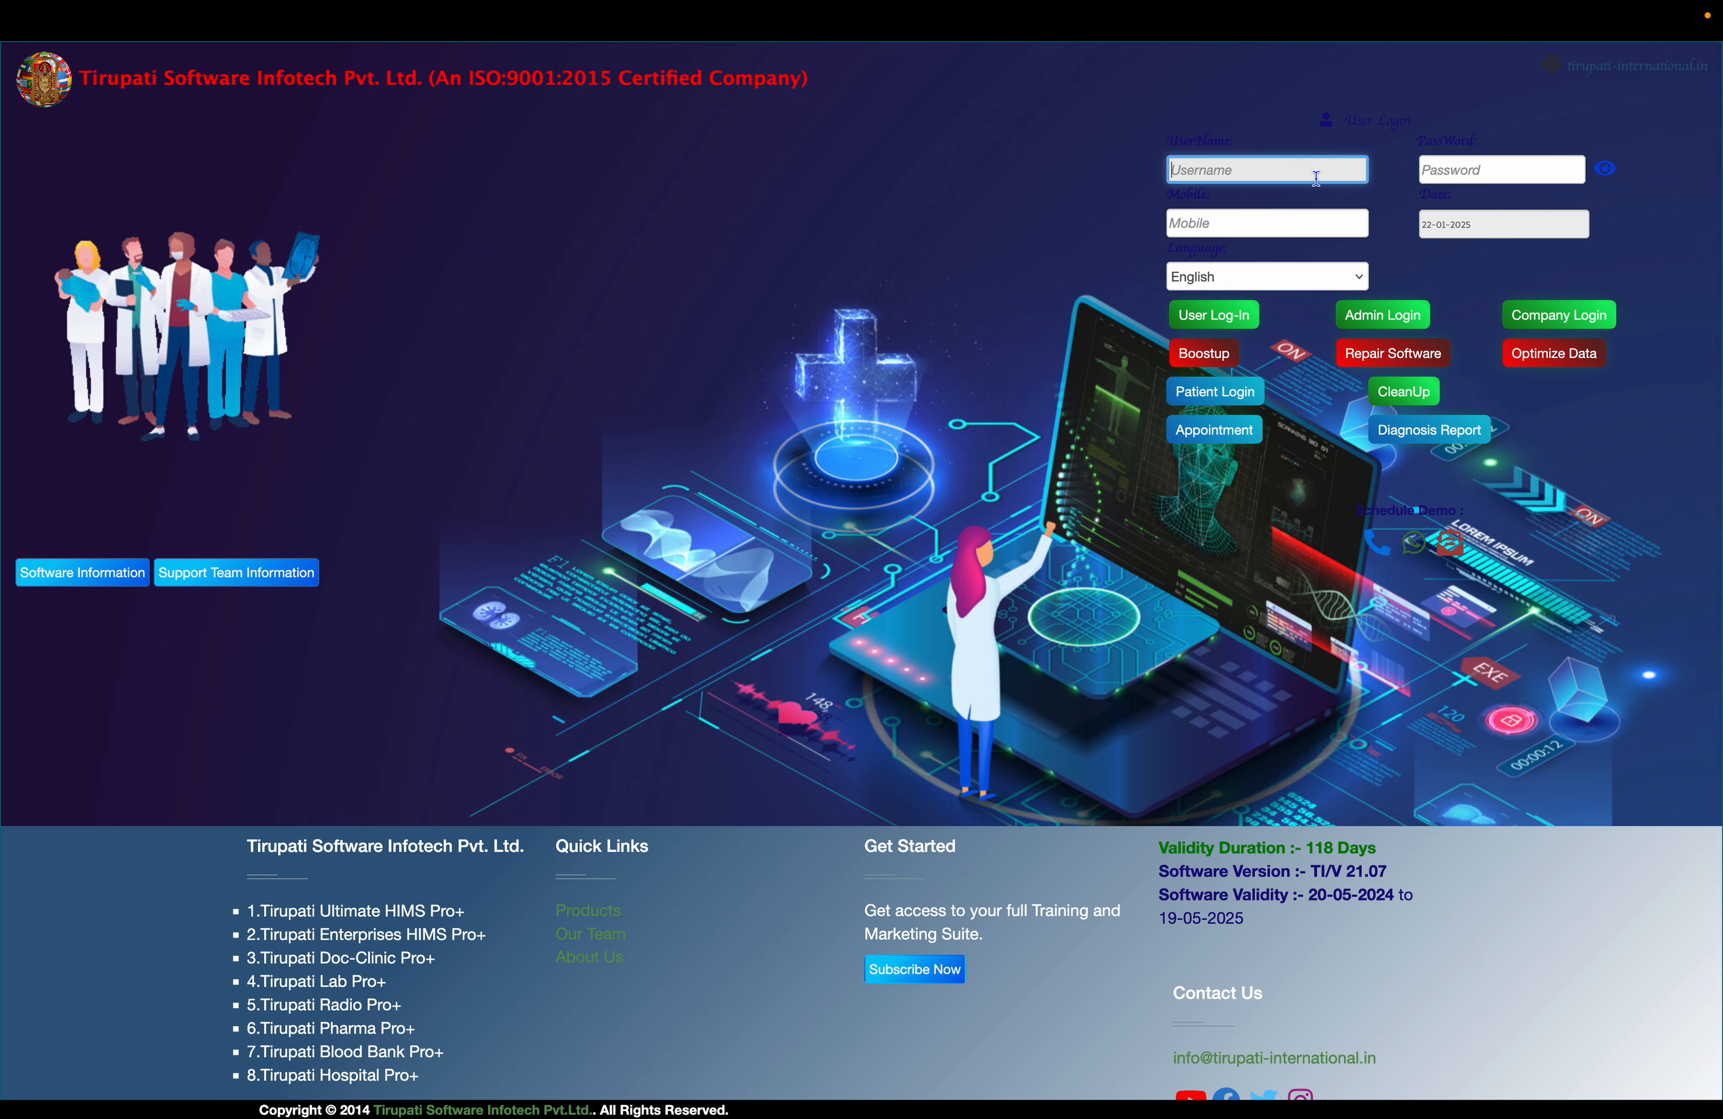
- Attempt a first login with a radiology user name and the password
text(radio)
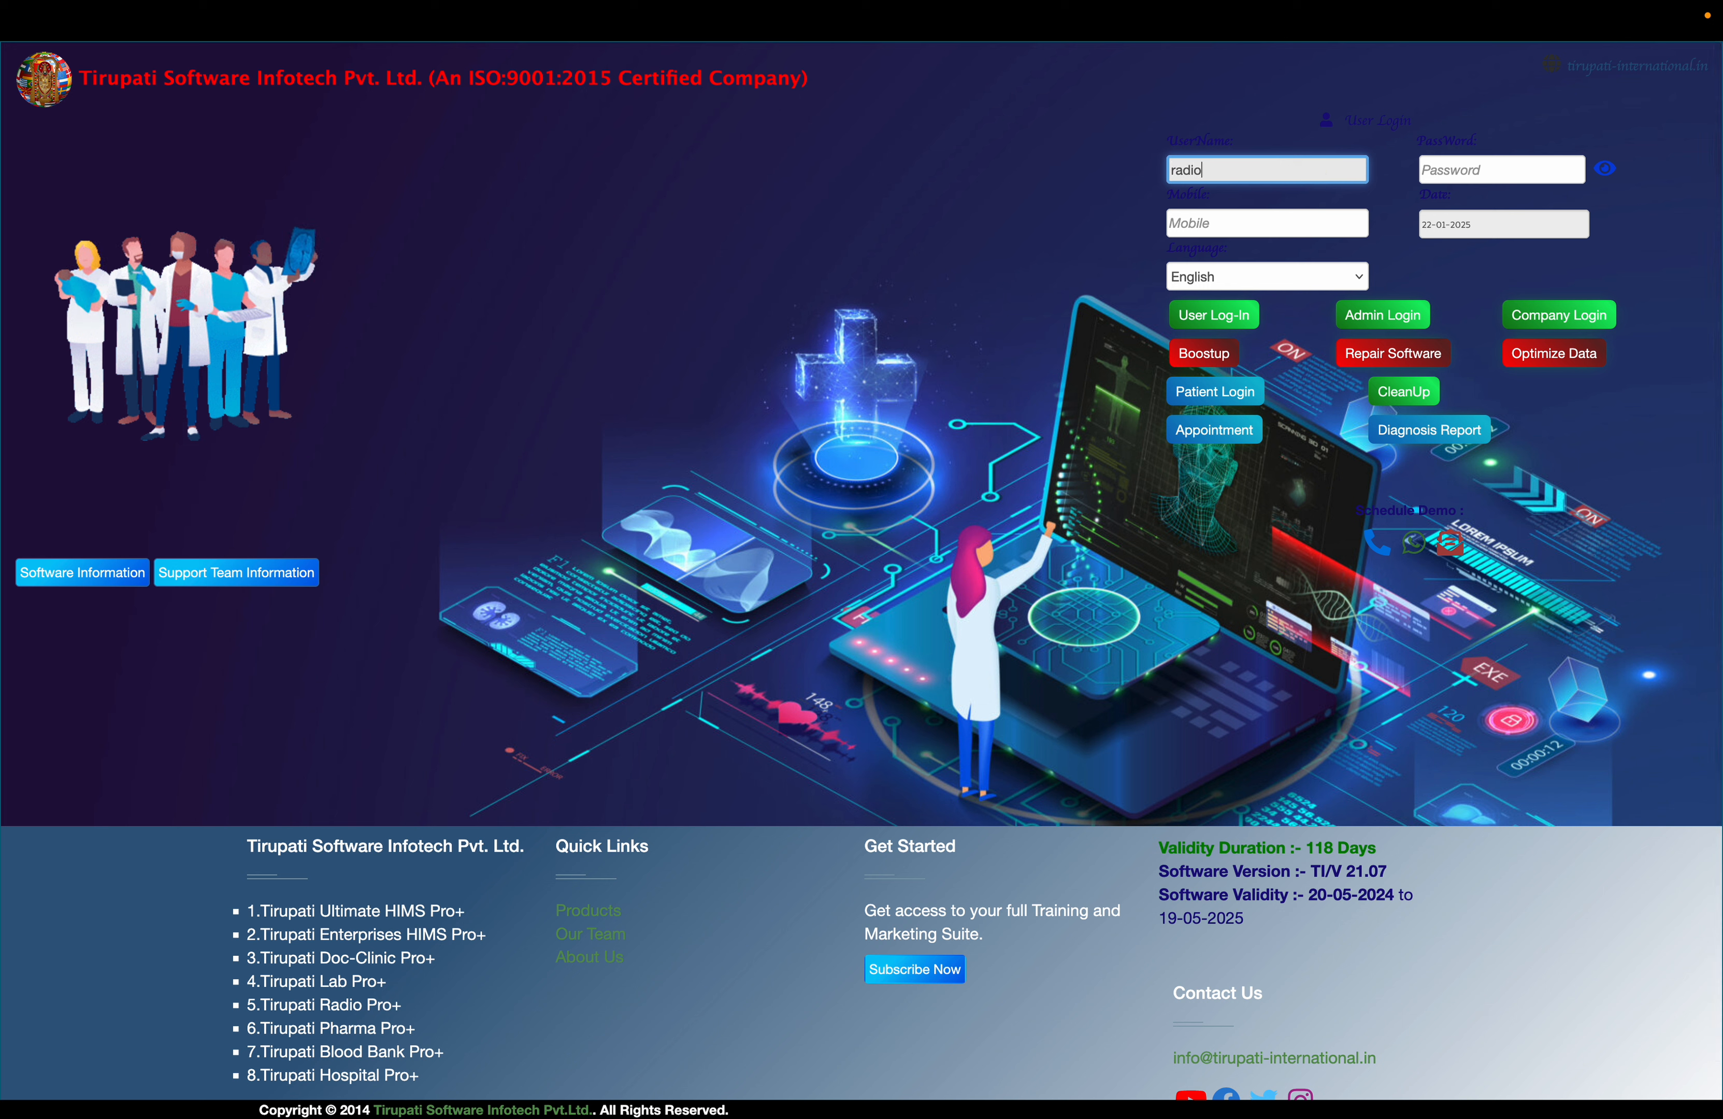
key(BackSpace)
key(BackSpace)
key(BackSpace)
key(BackSpace)
key(BackSpace)
text(RADIOLOGY)
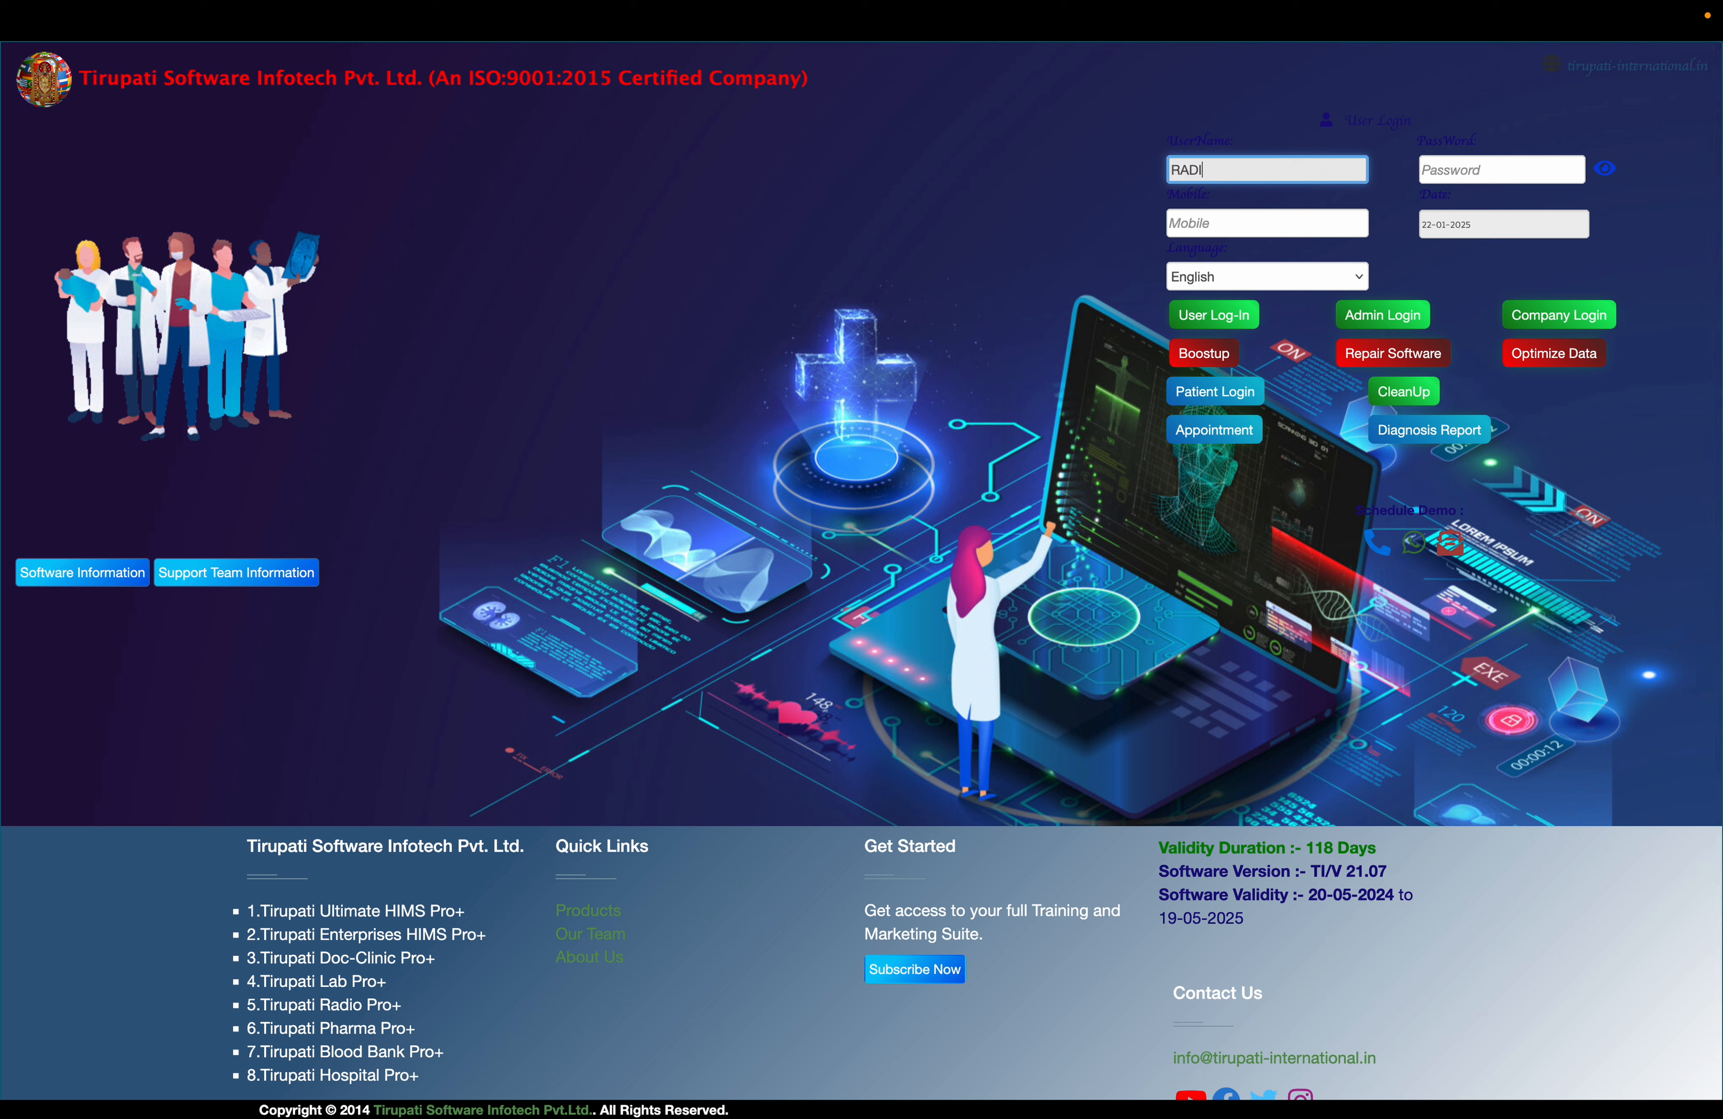
click(1502, 169)
text(•••••••••)
key(Return)
click(1266, 187)
- Log in again with the radiology user's correct user name and password
text(RAD)
key(BackSpace)
key(BackSpace)
key(BackSpace)
text(YOGESH)
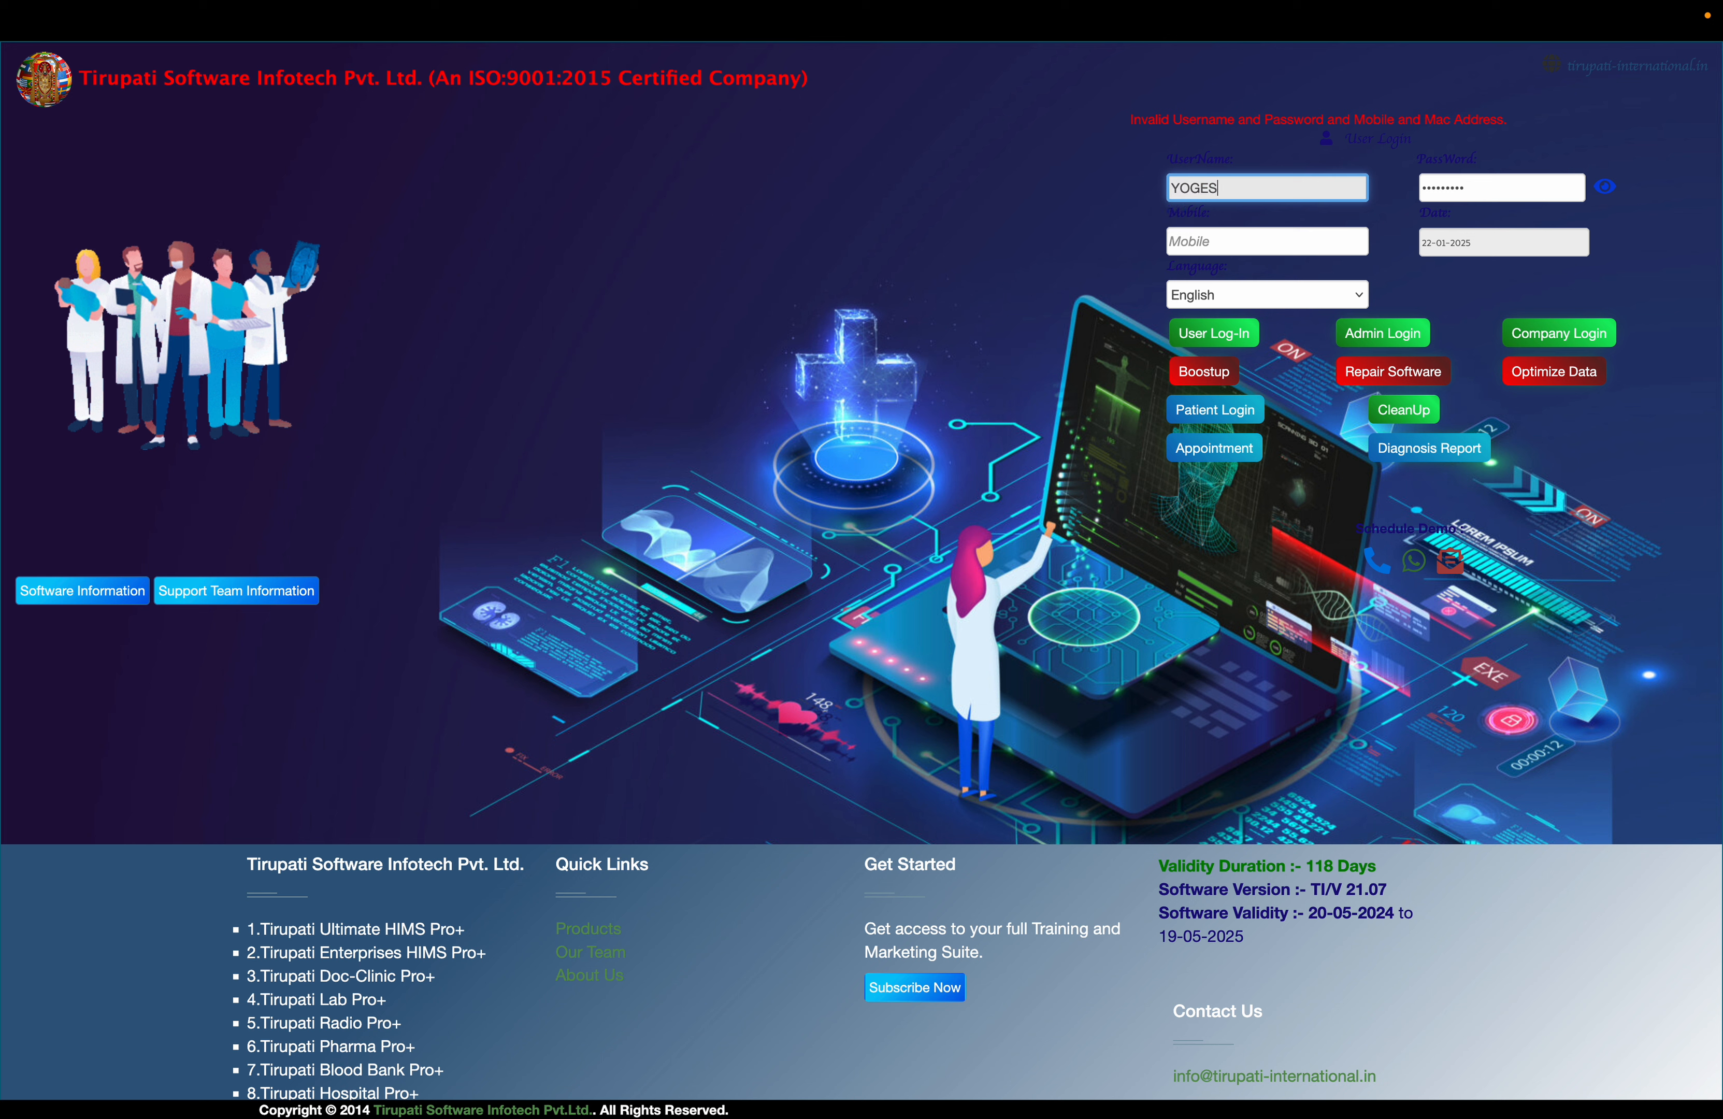
key(Tab)
text(•••••)
key(Caps_Lock)
key(Return)
- Open the patient's radiology results, attach the chest X-ray JPEG and move the fracture sentence to a new line
click(366, 275)
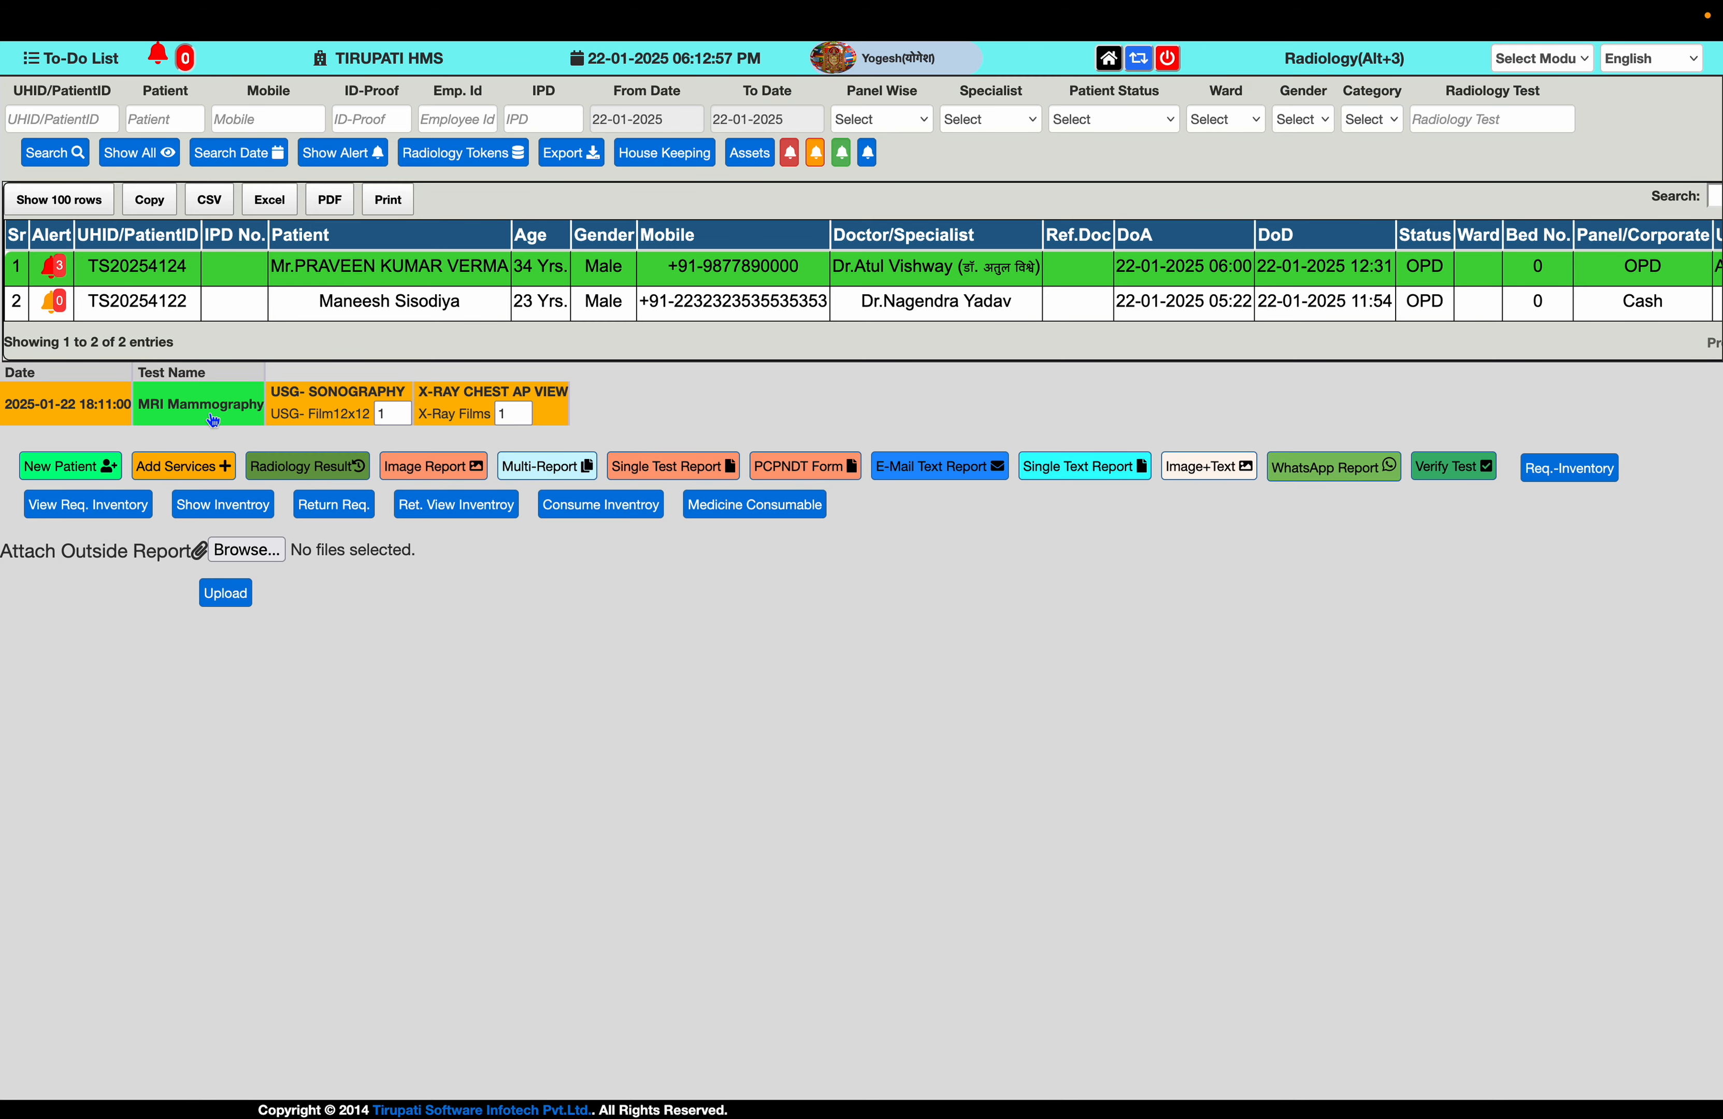
click(308, 469)
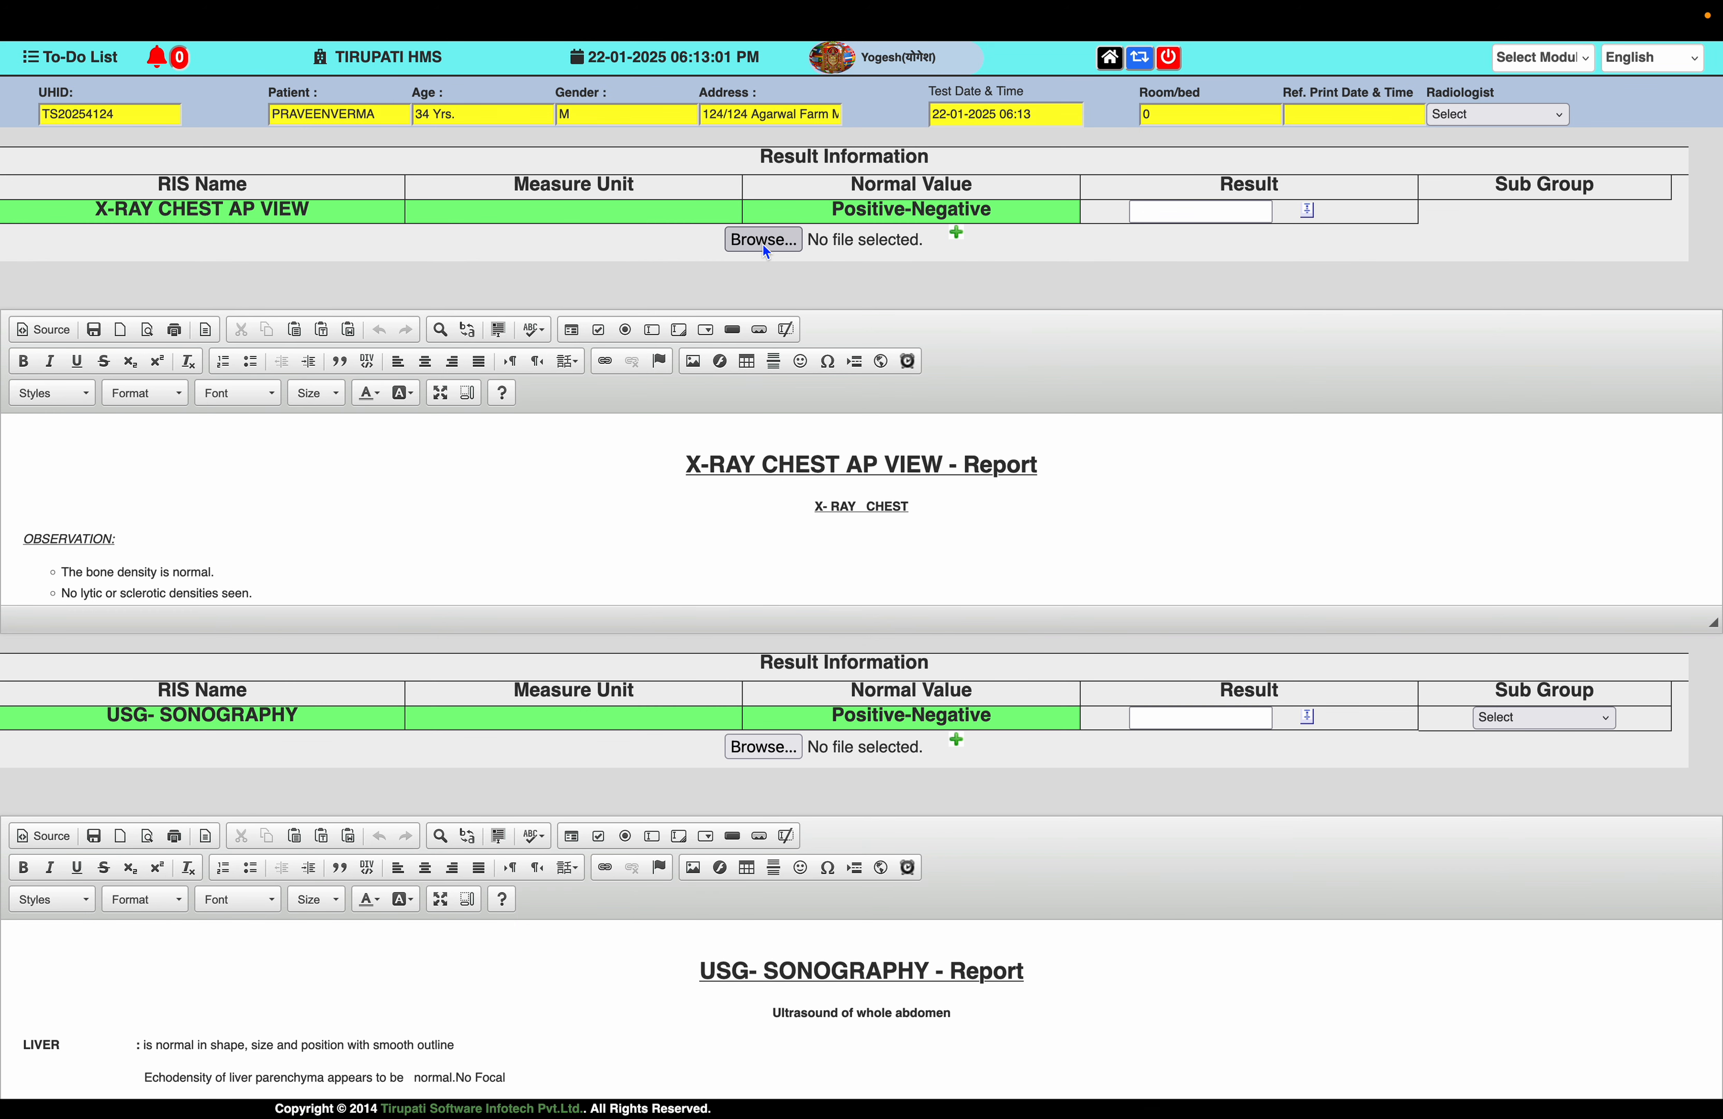
click(762, 245)
scroll(554, 574, down, 3)
click(554, 579)
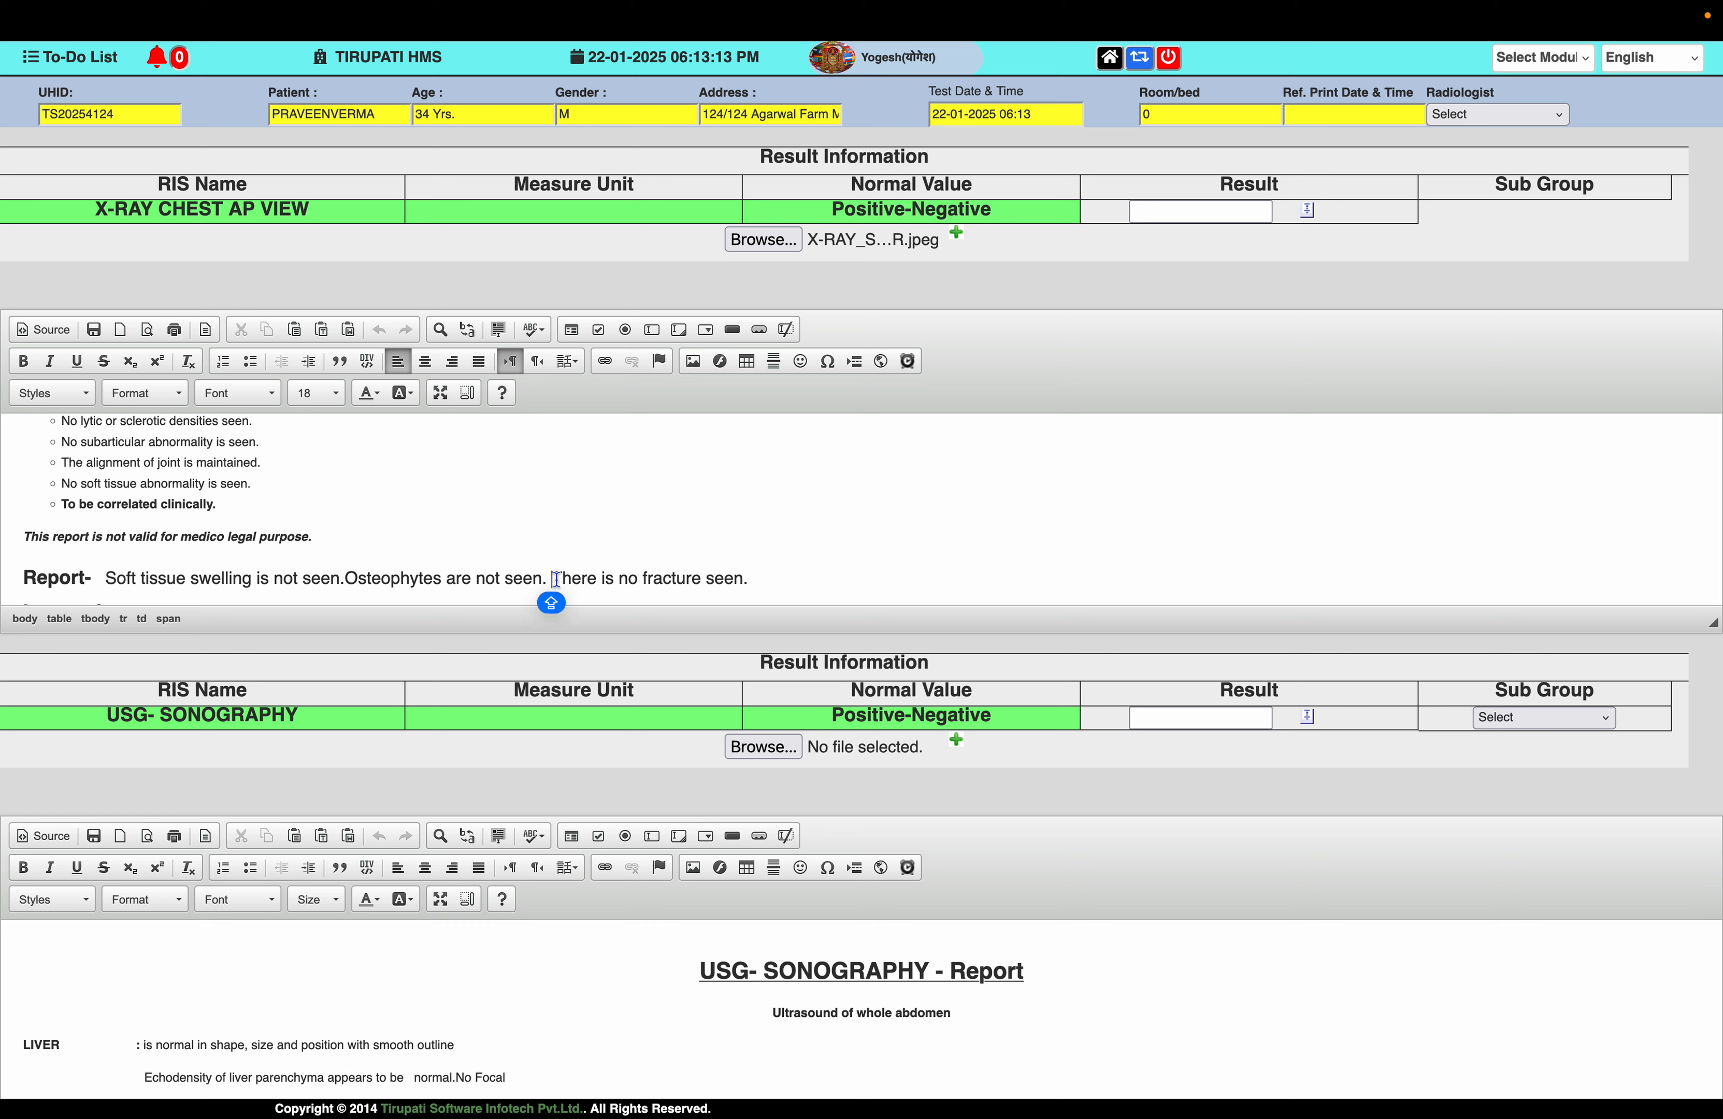
key(Return)
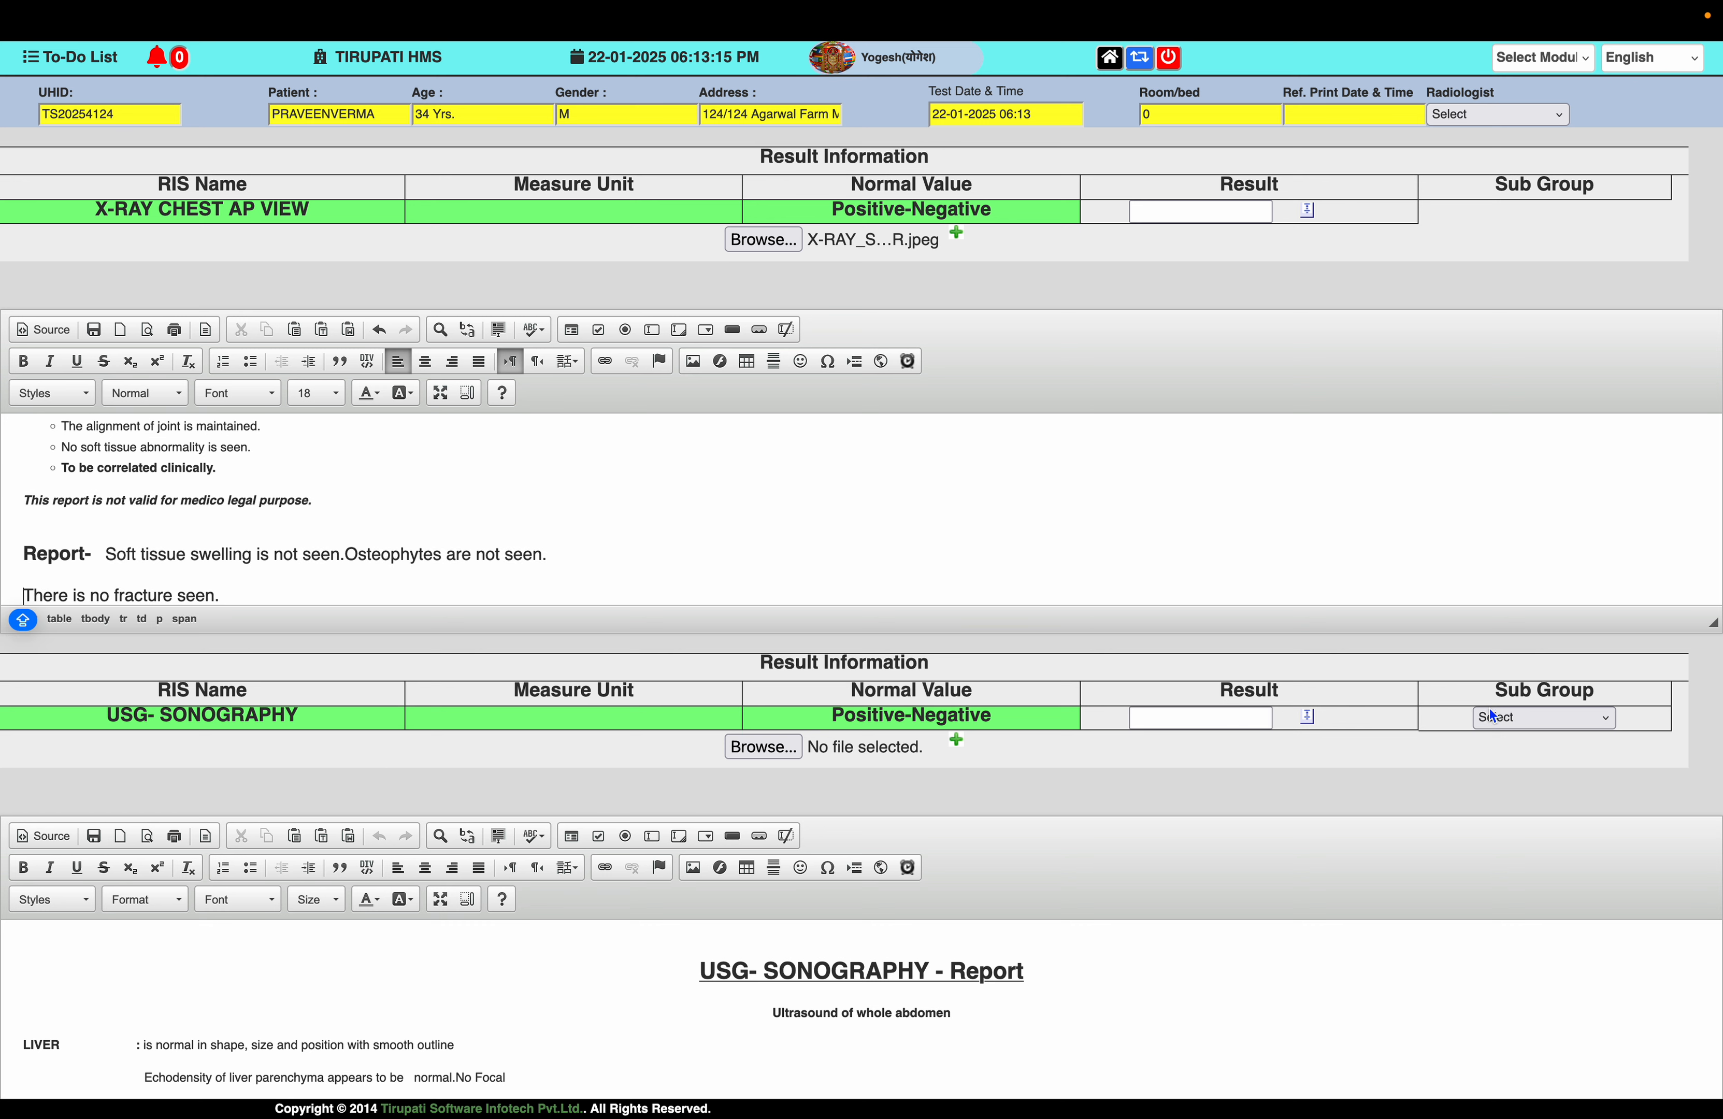
- Load the MALE REPORT template in the sonography Sub Group
click(1505, 715)
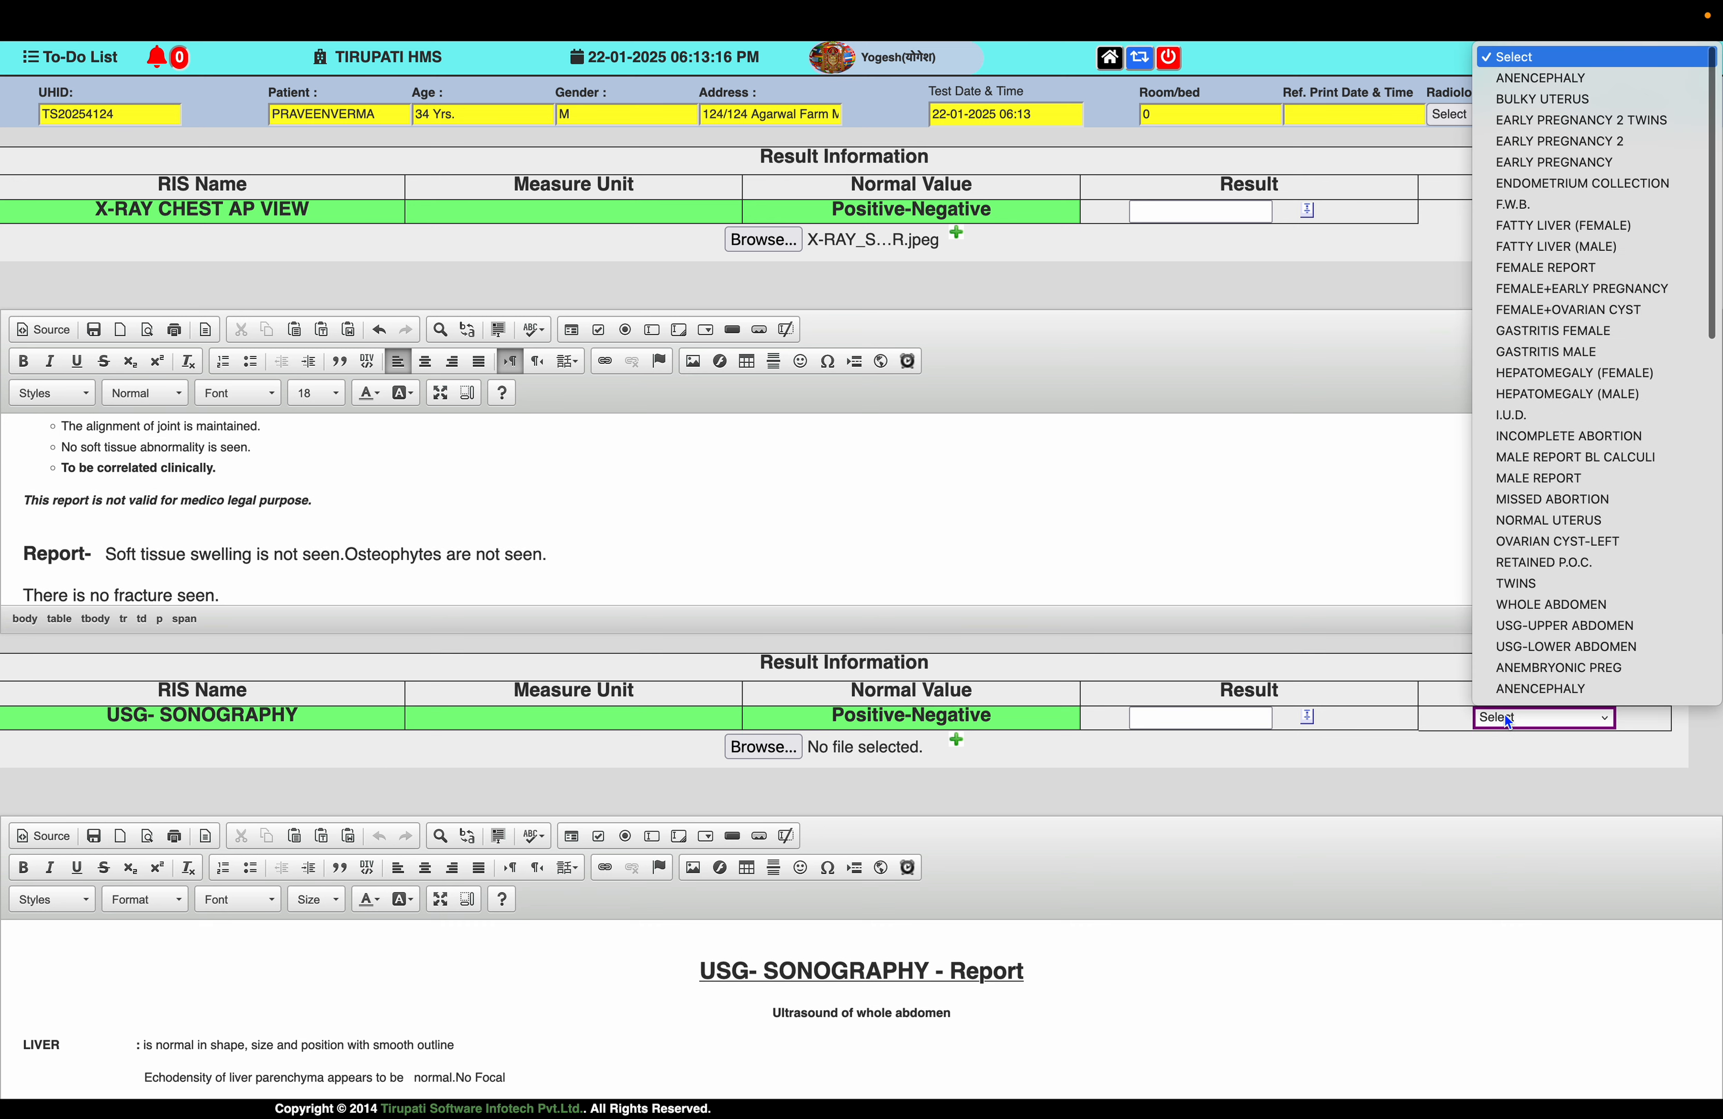
click(1595, 481)
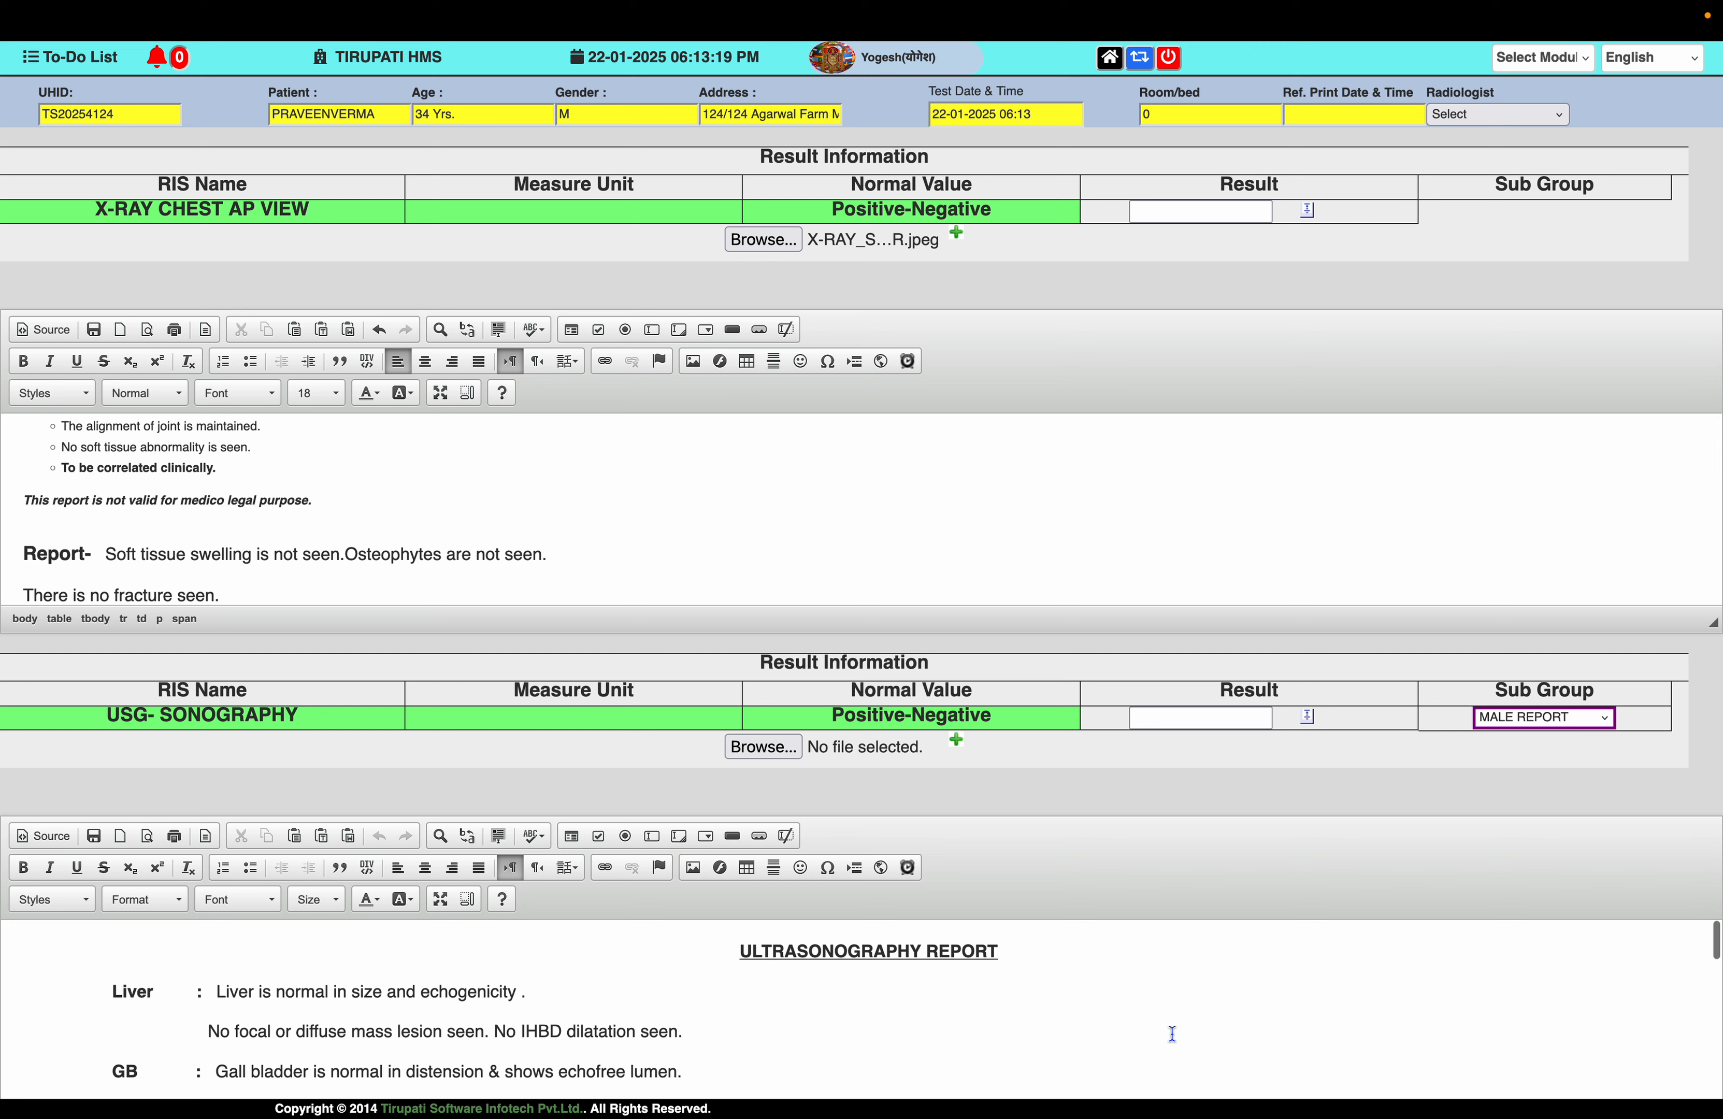
scroll(1172, 1033, down, 2)
scroll(1137, 1028, up, 2)
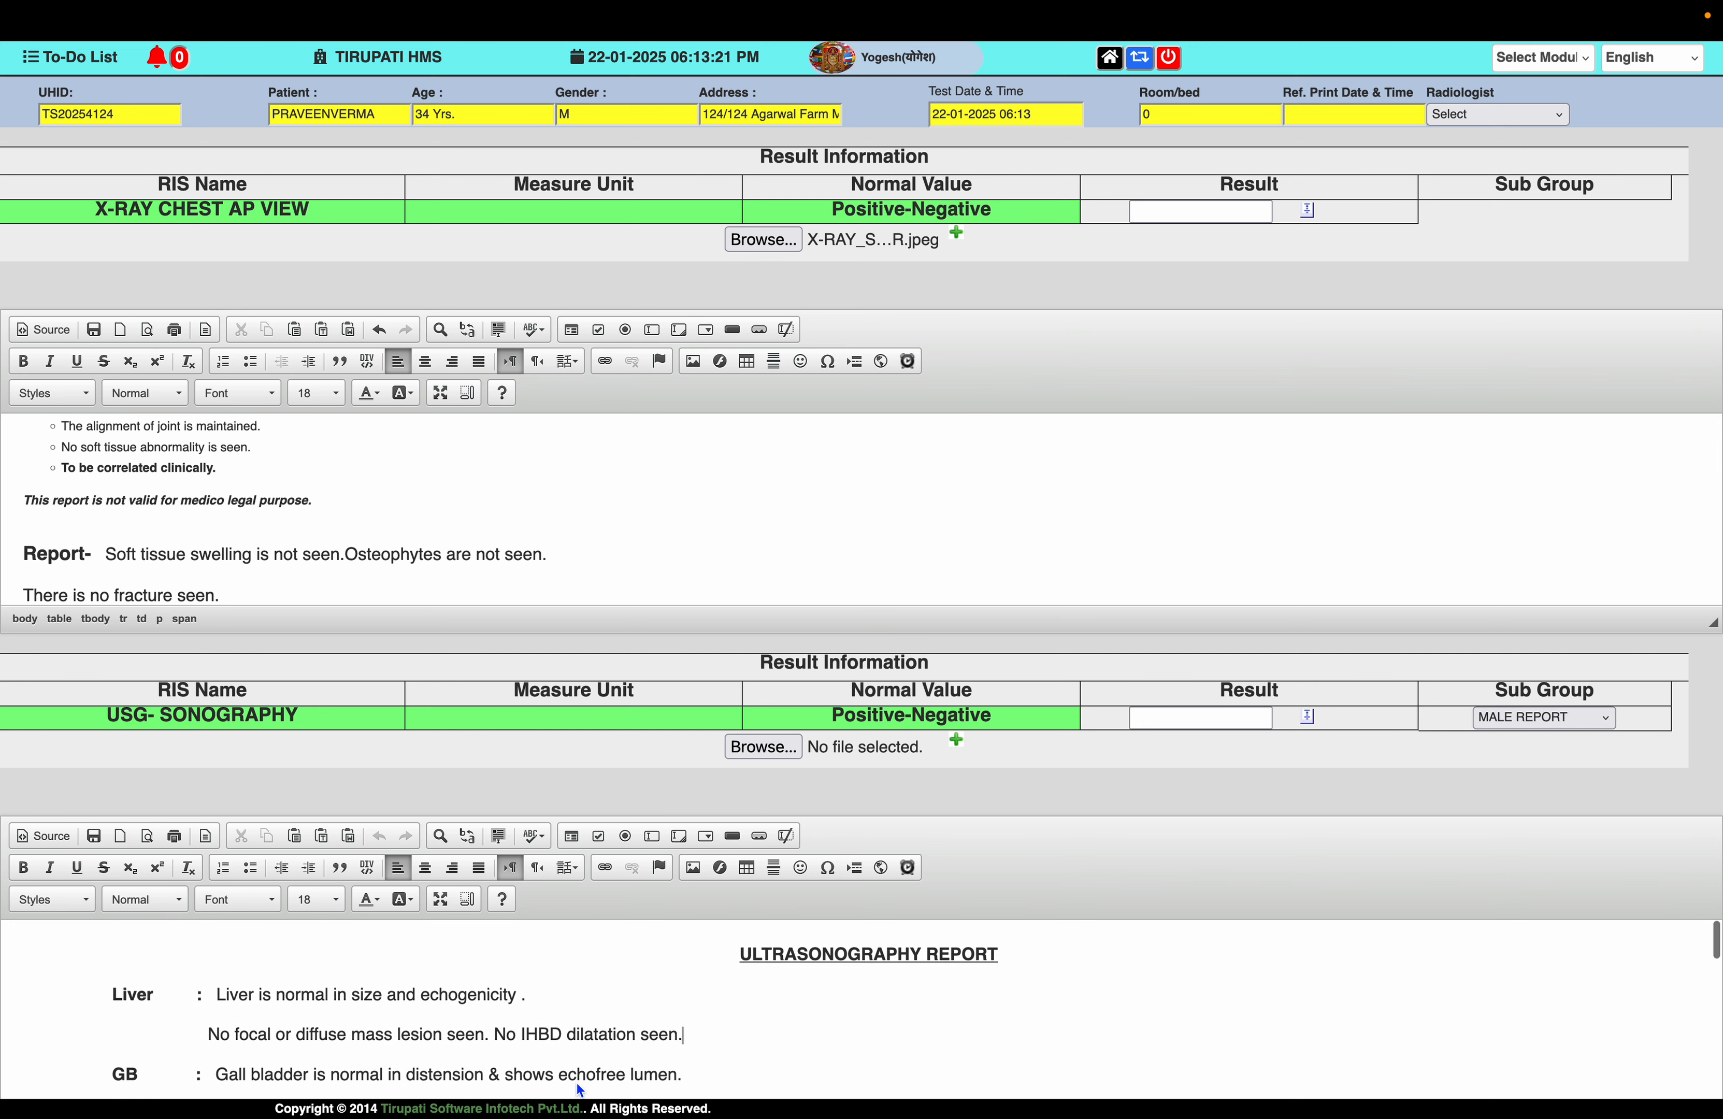
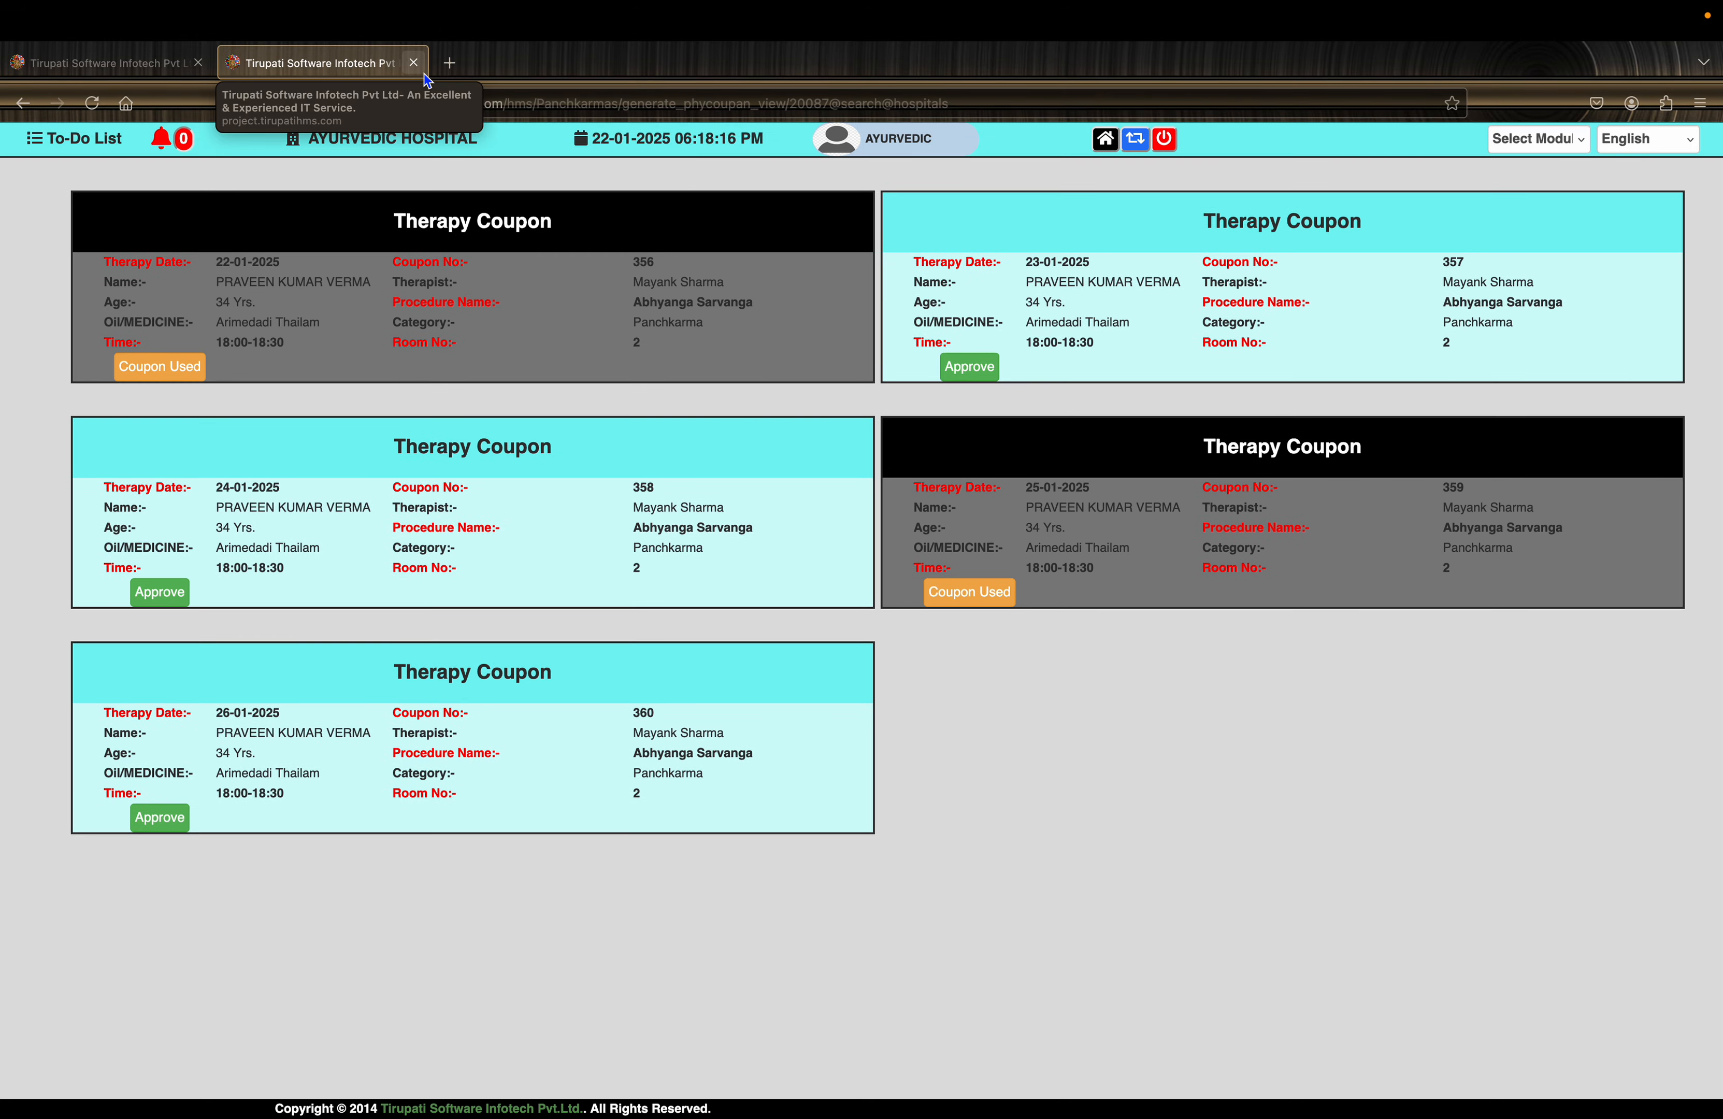
- Generate the Kashaya Dhara Ekangha coupons and approve coupon 361 as used
click(415, 65)
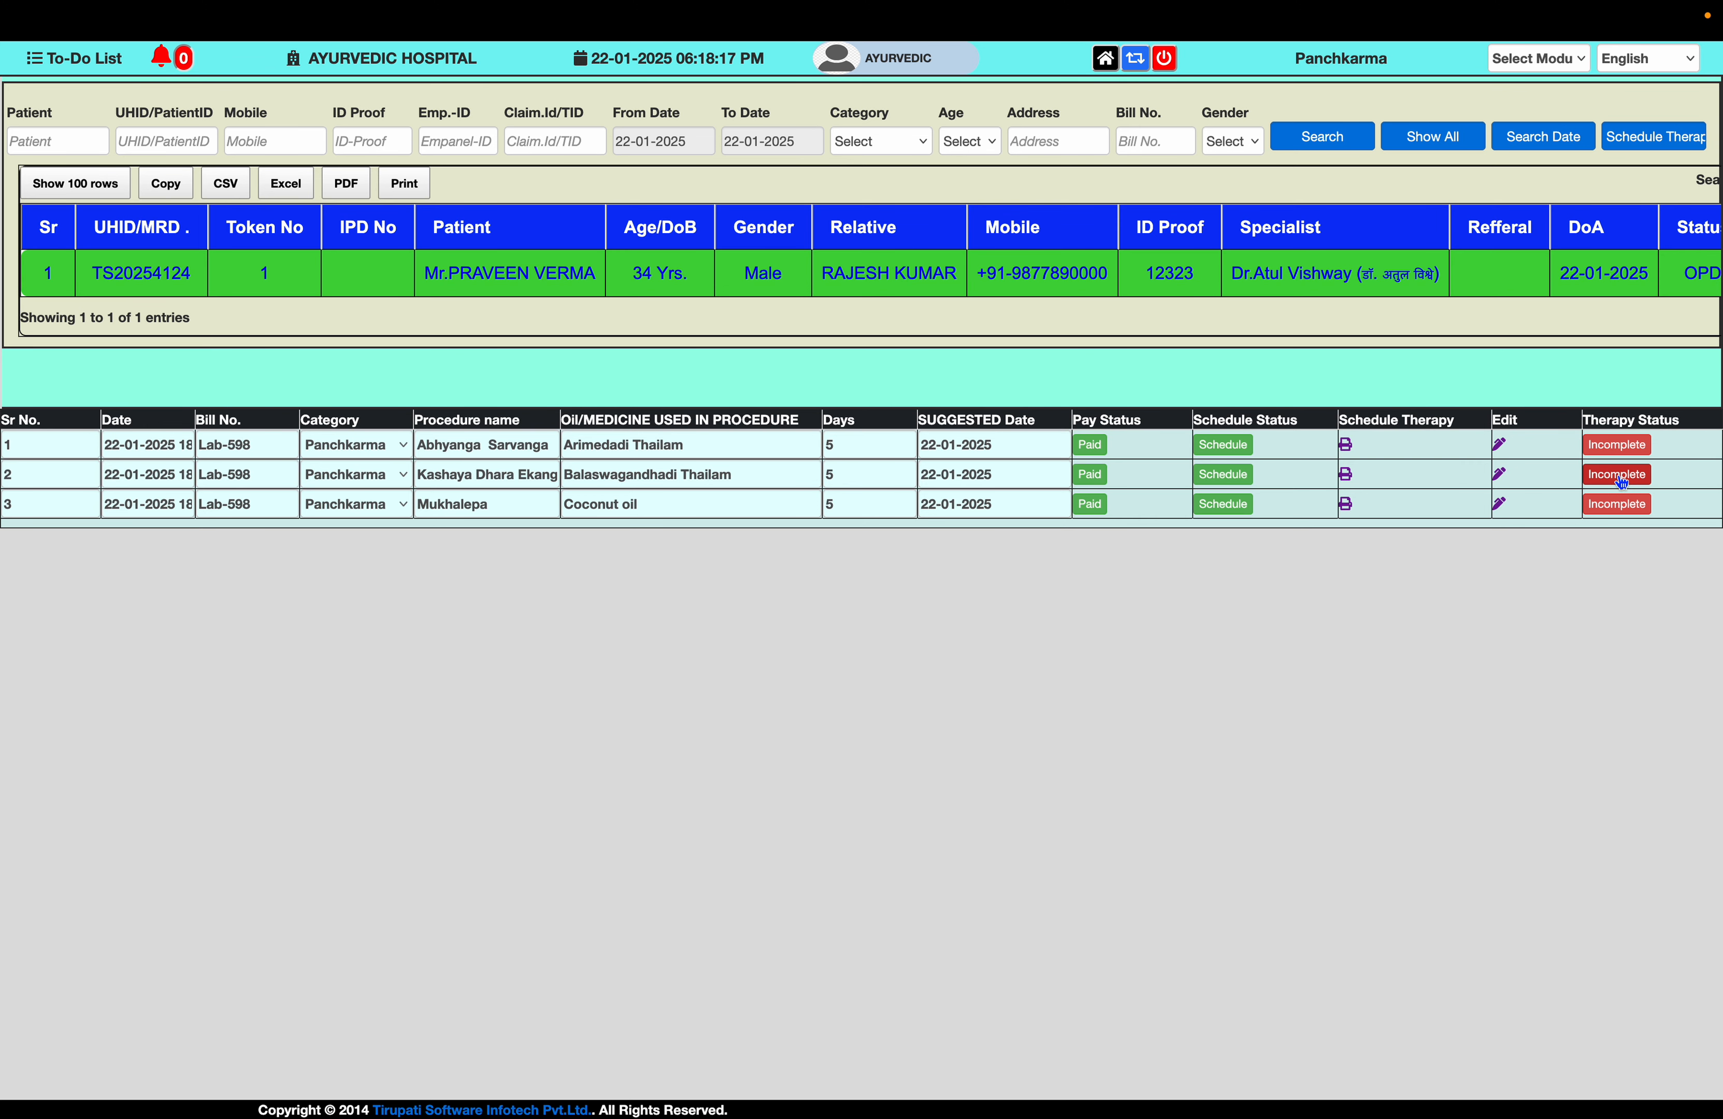
click(1620, 478)
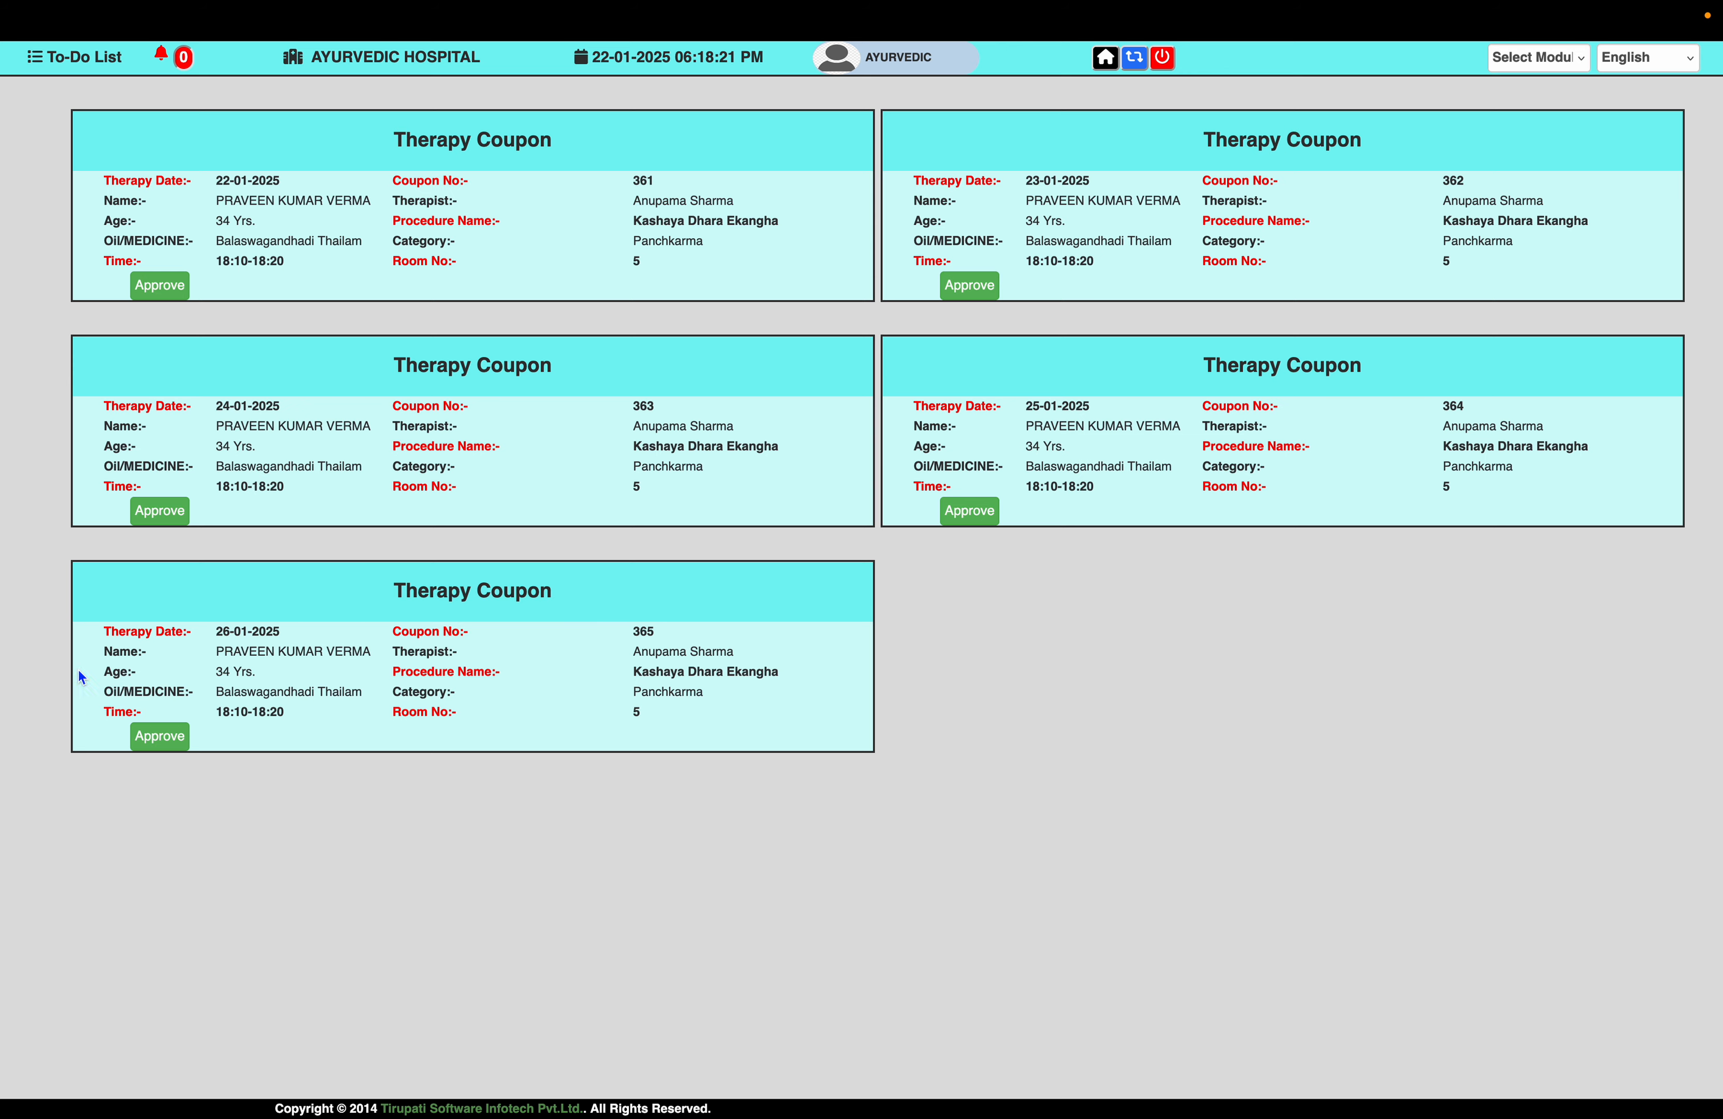
click(160, 285)
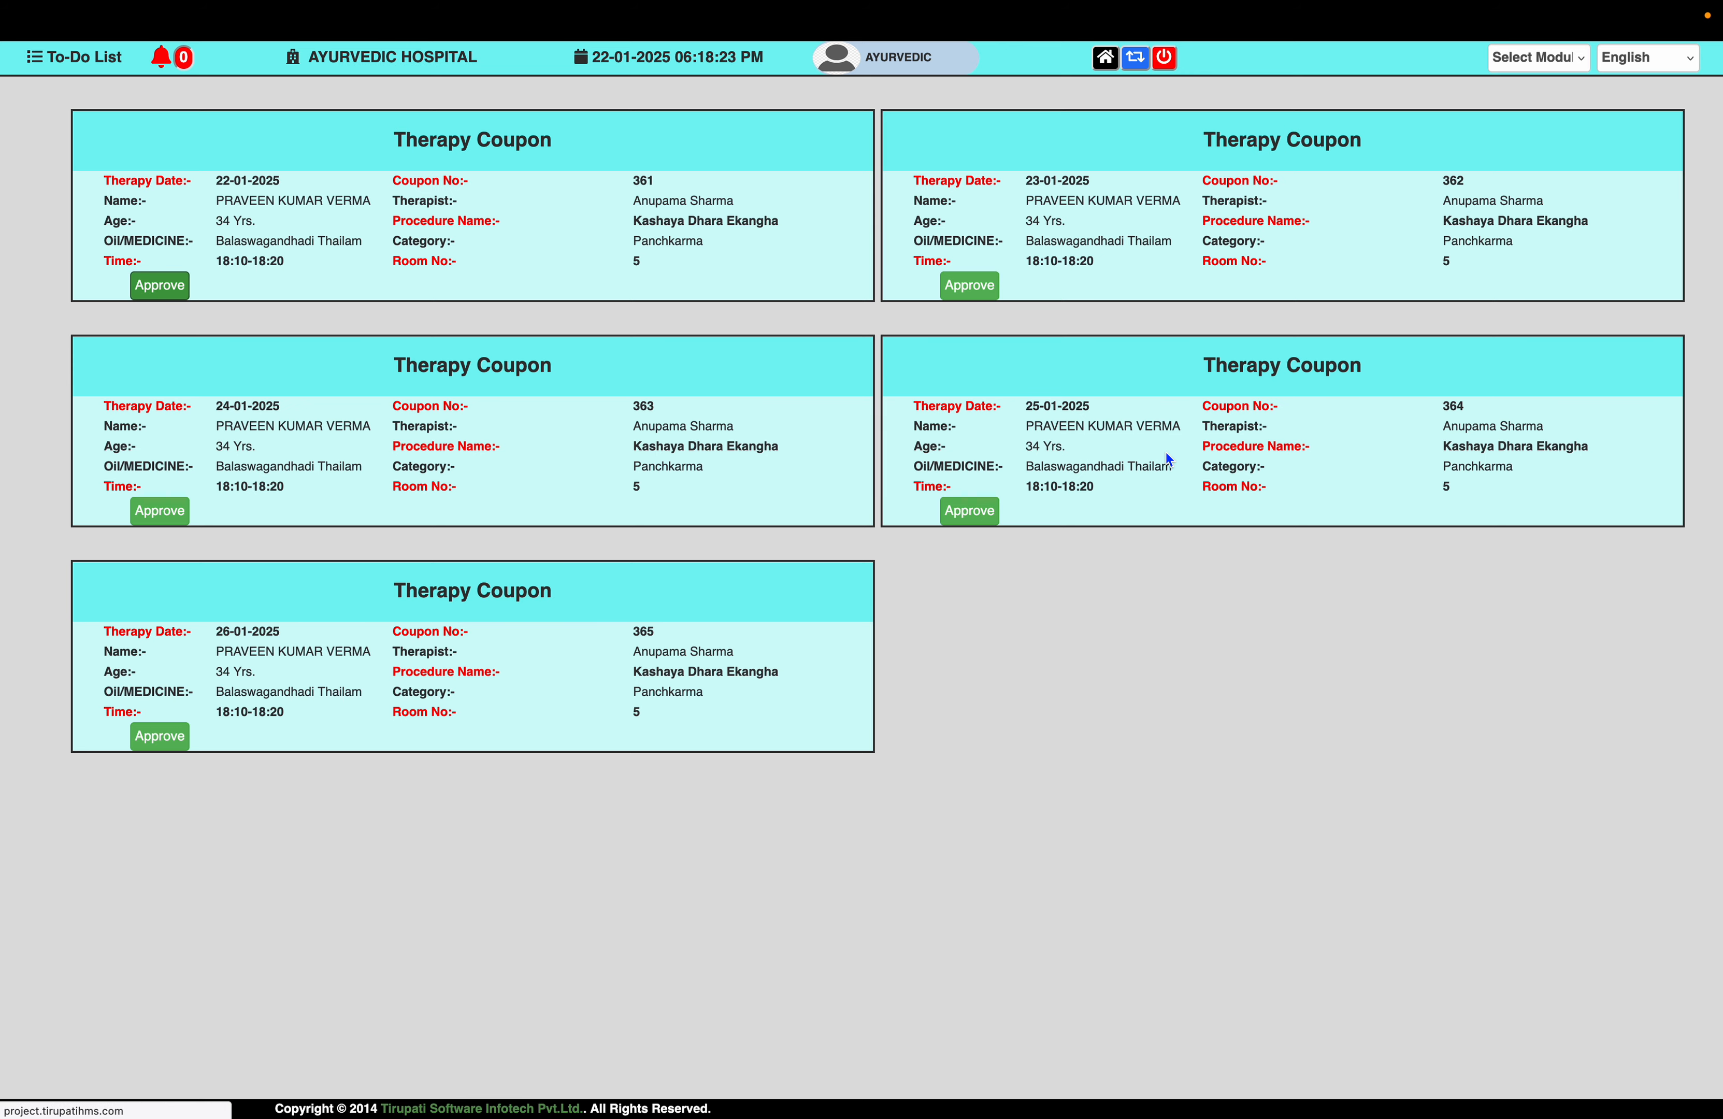
mouse_move(608, 4)
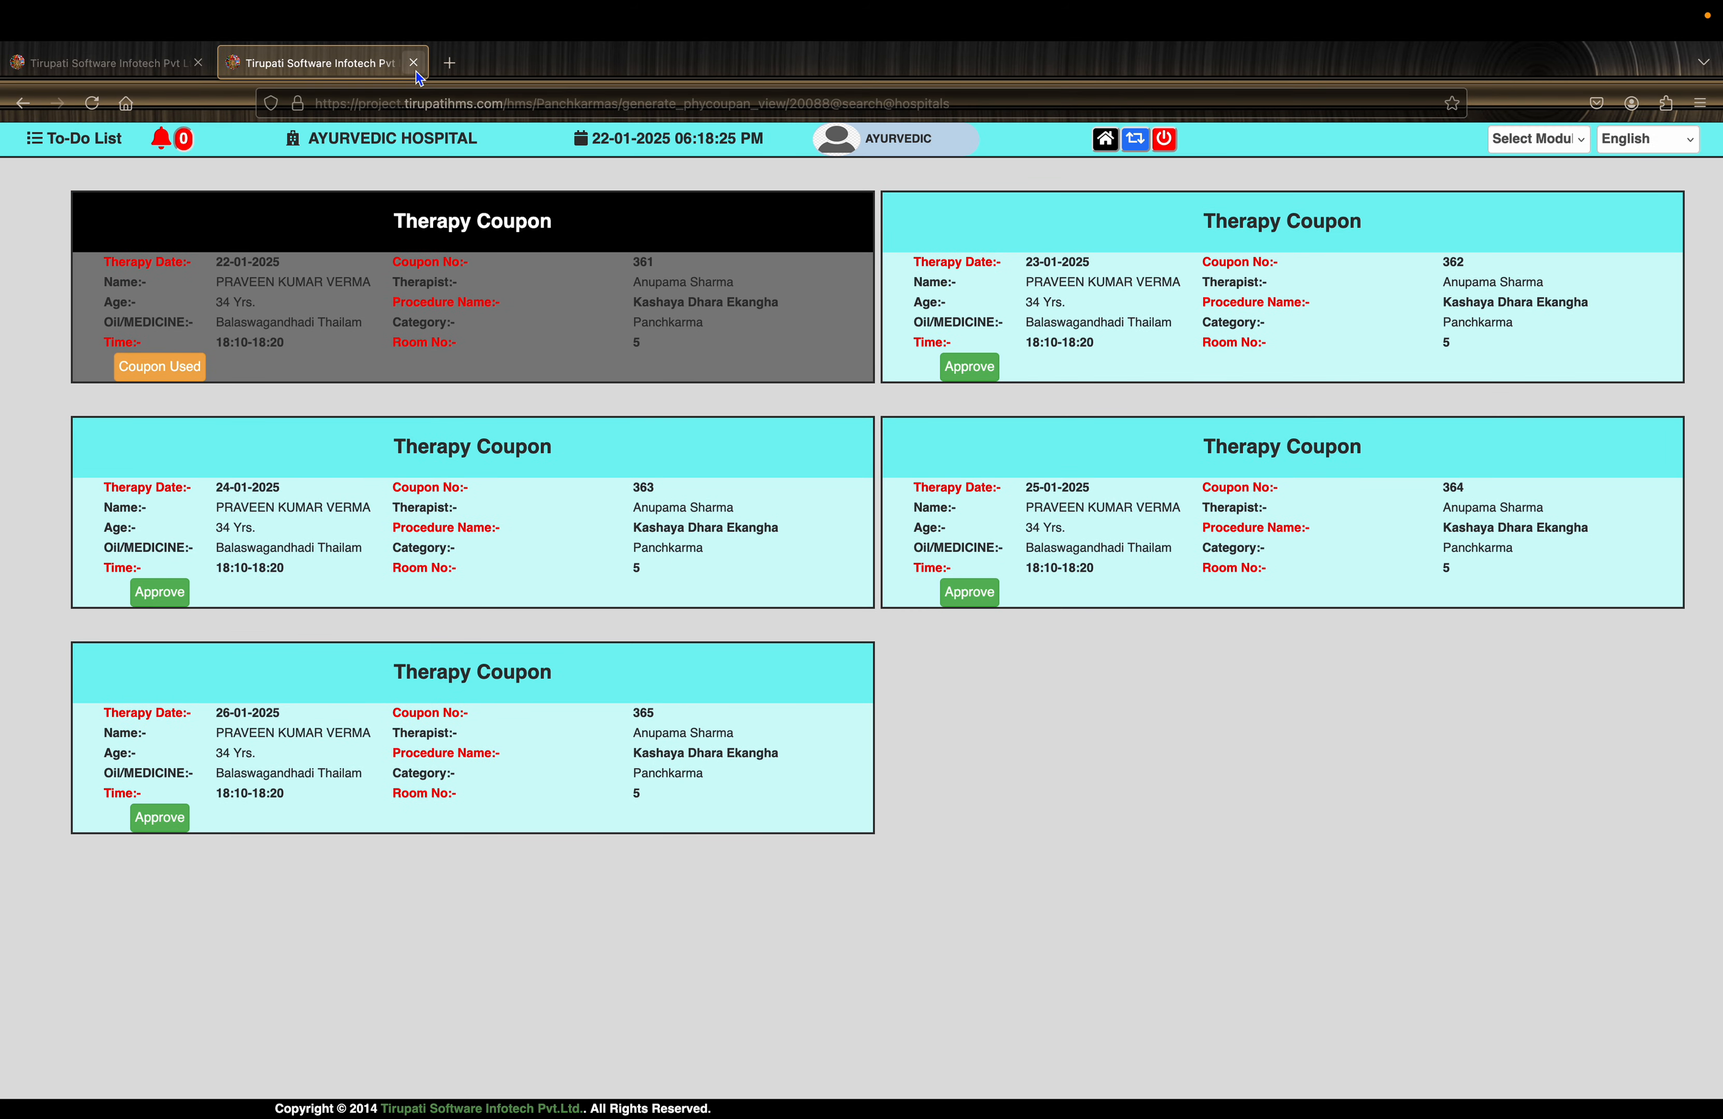
click(414, 64)
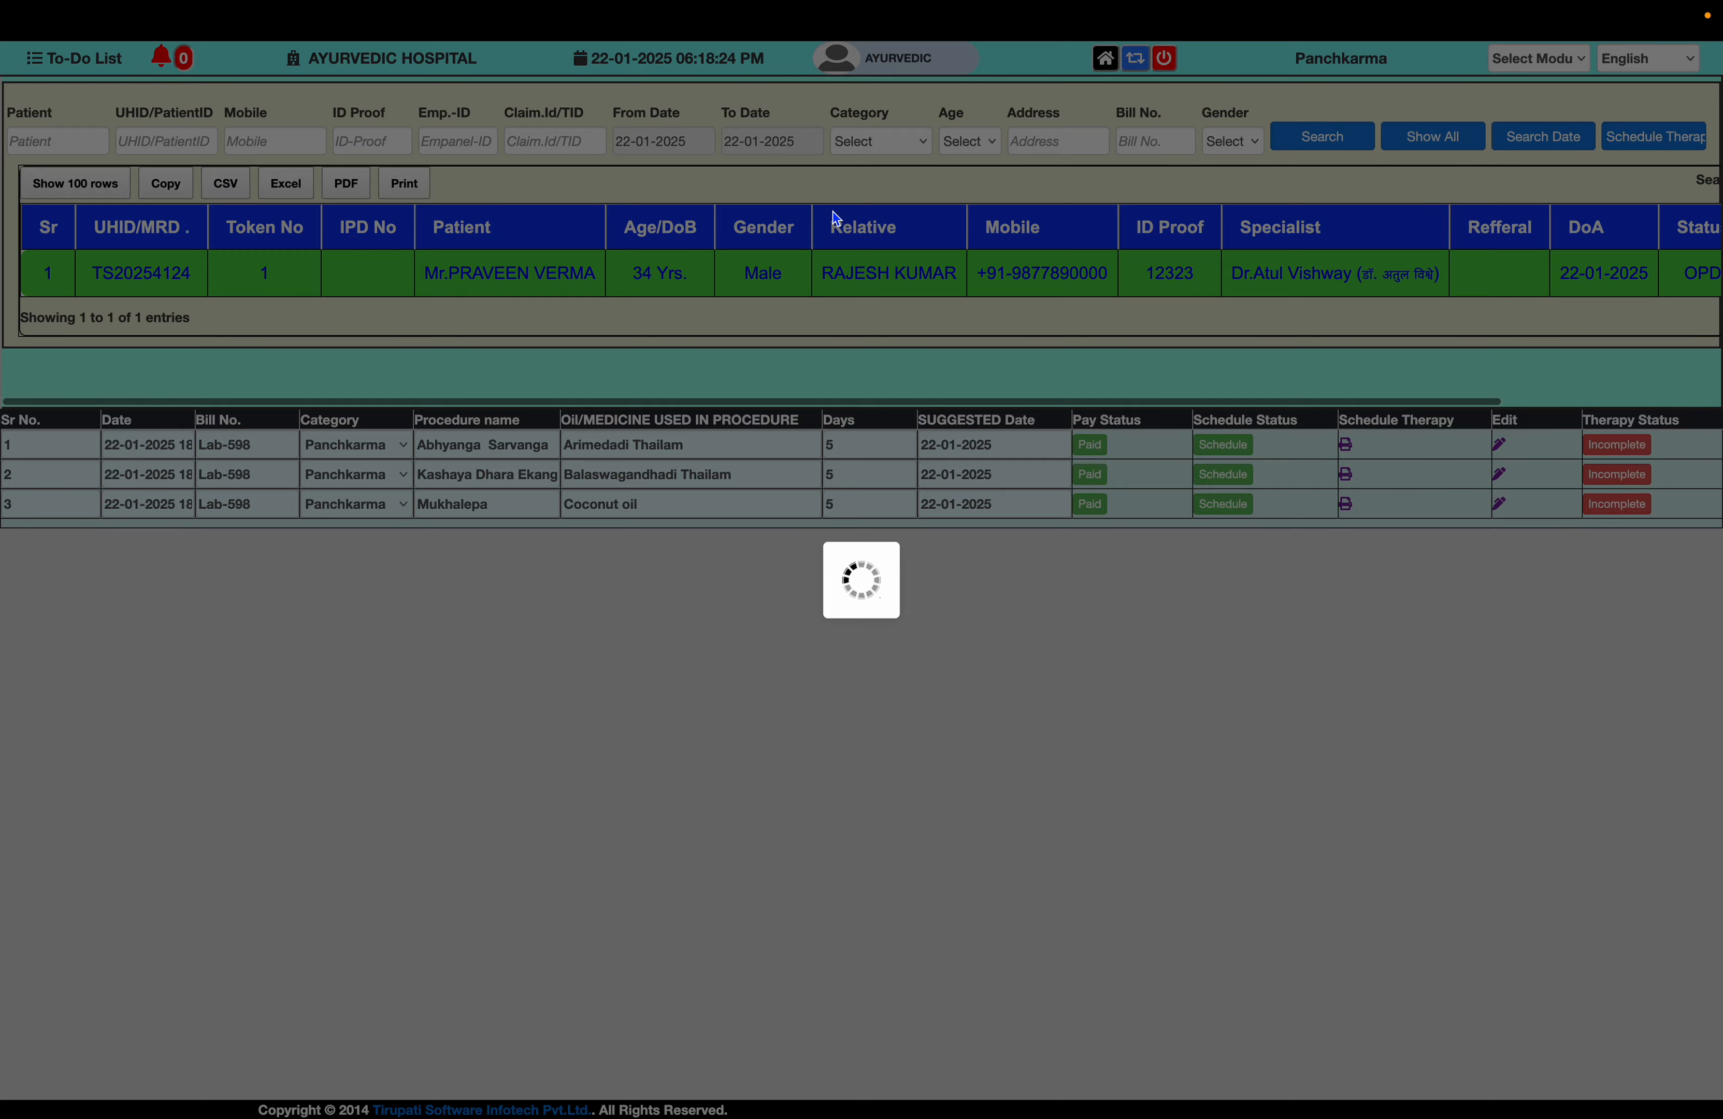
- Check the third patient in PhysioTherapy, then open the OP Billing list for 22-01-2025
click(1104, 58)
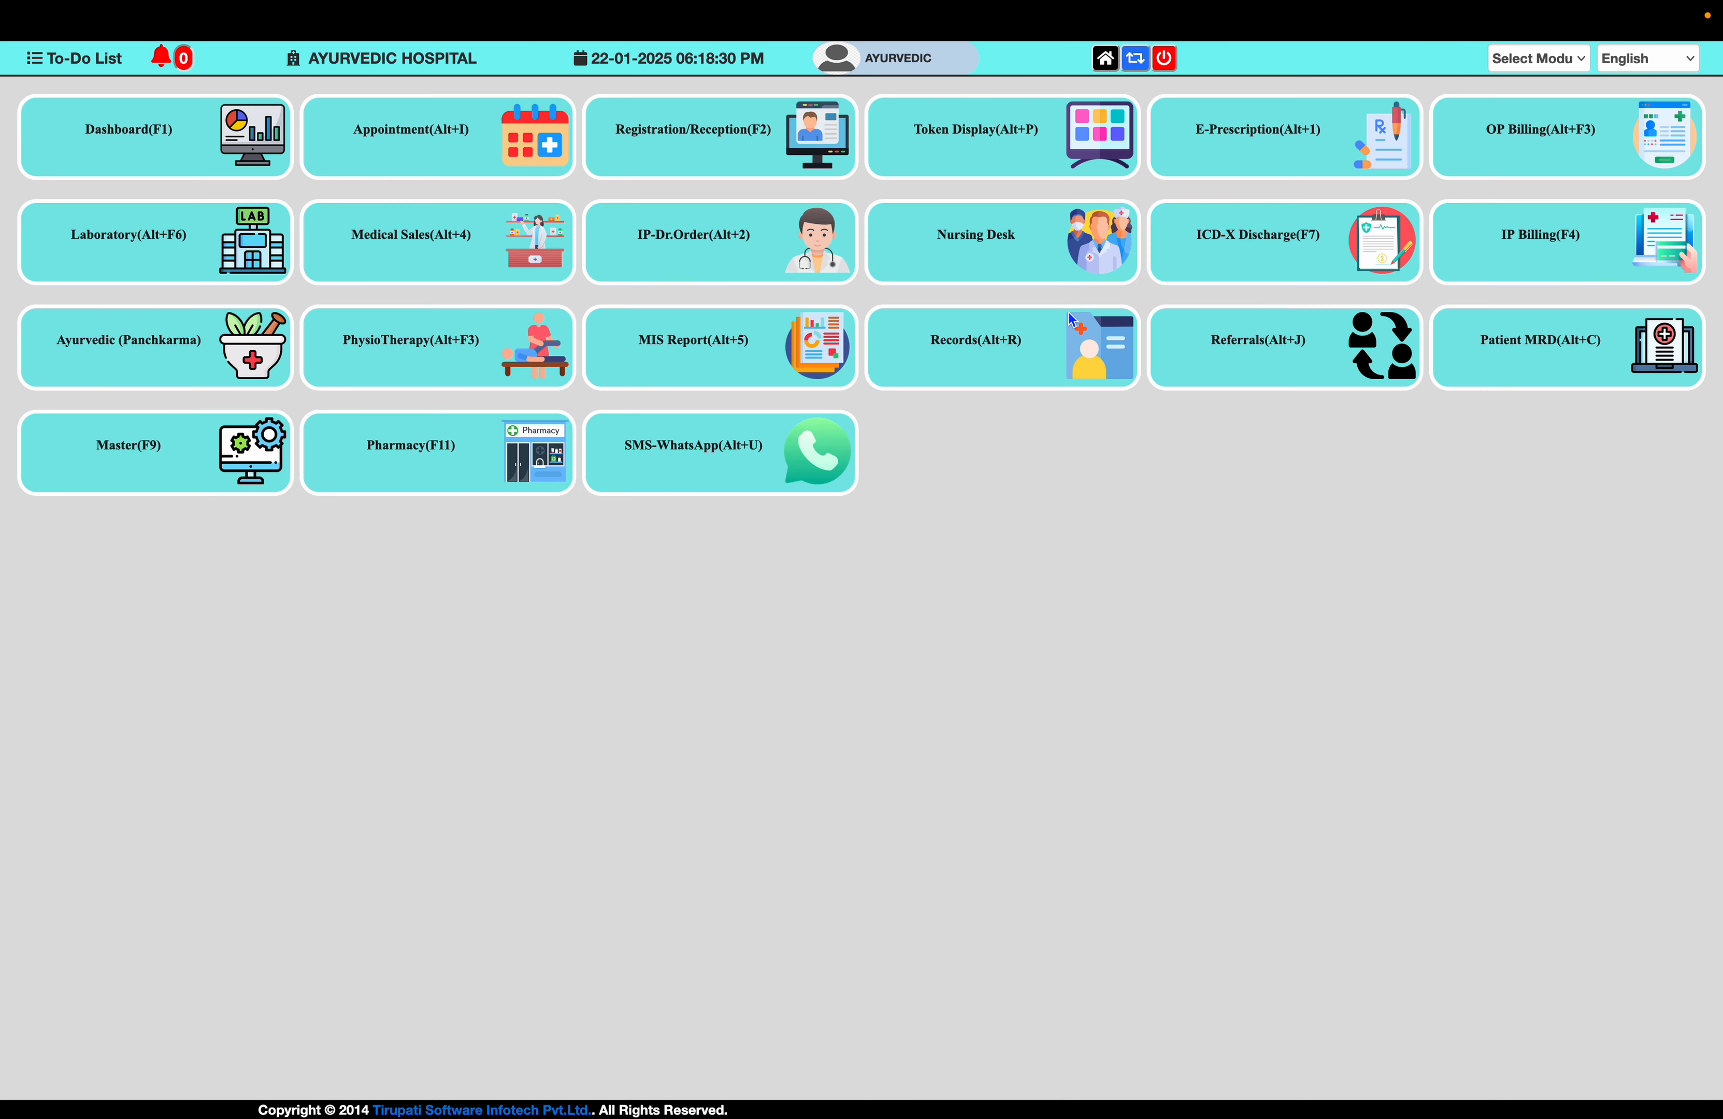
click(480, 384)
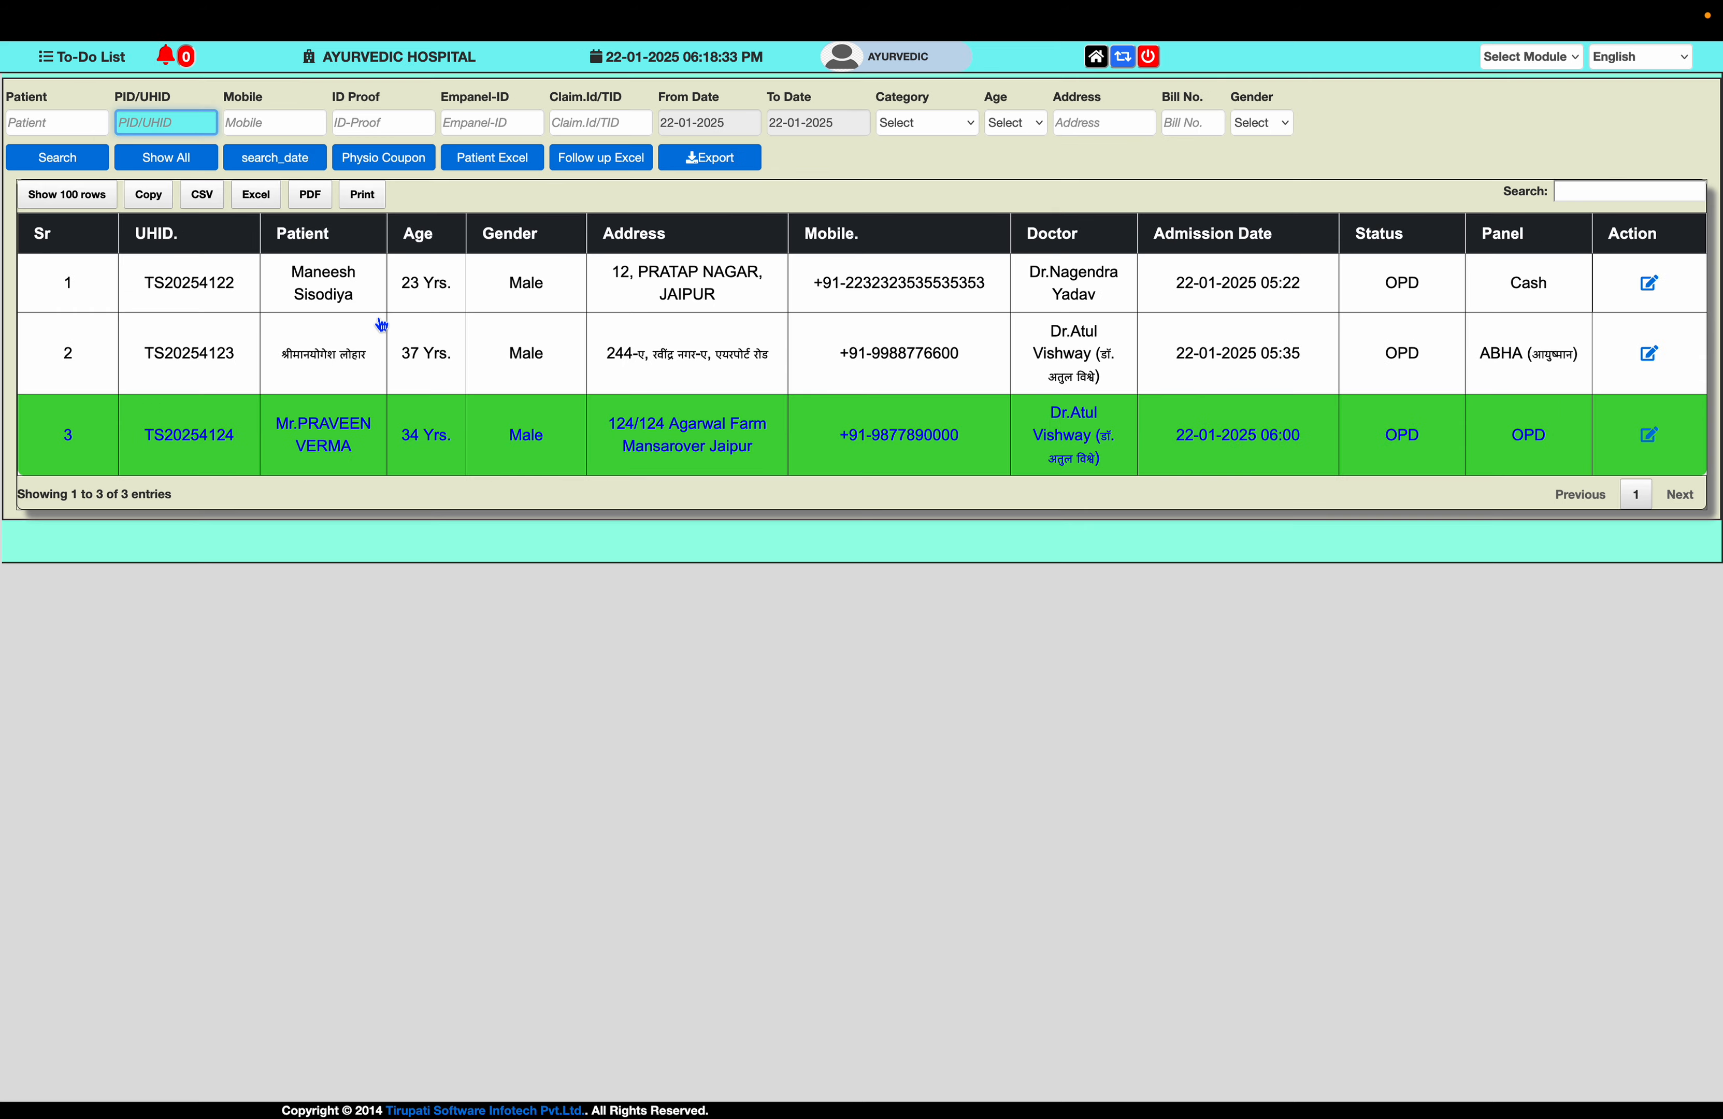
key(super+minus)
key(super+minus)
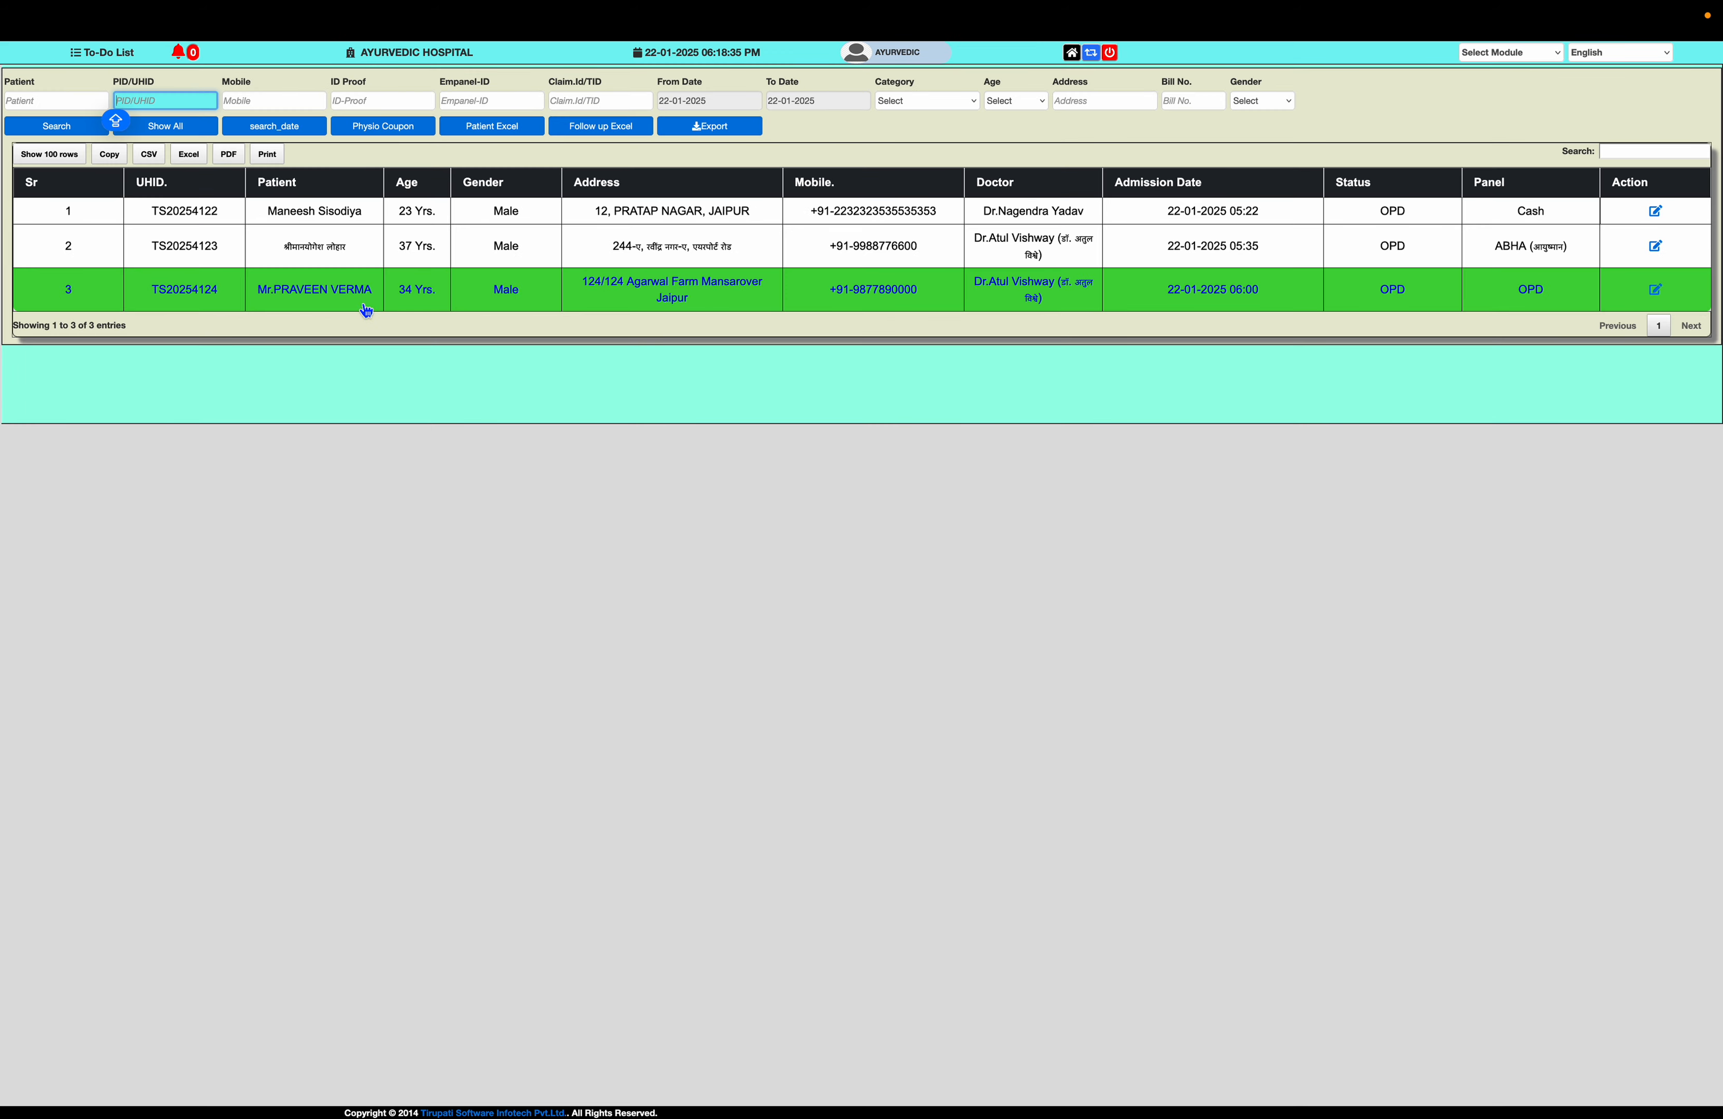
click(366, 310)
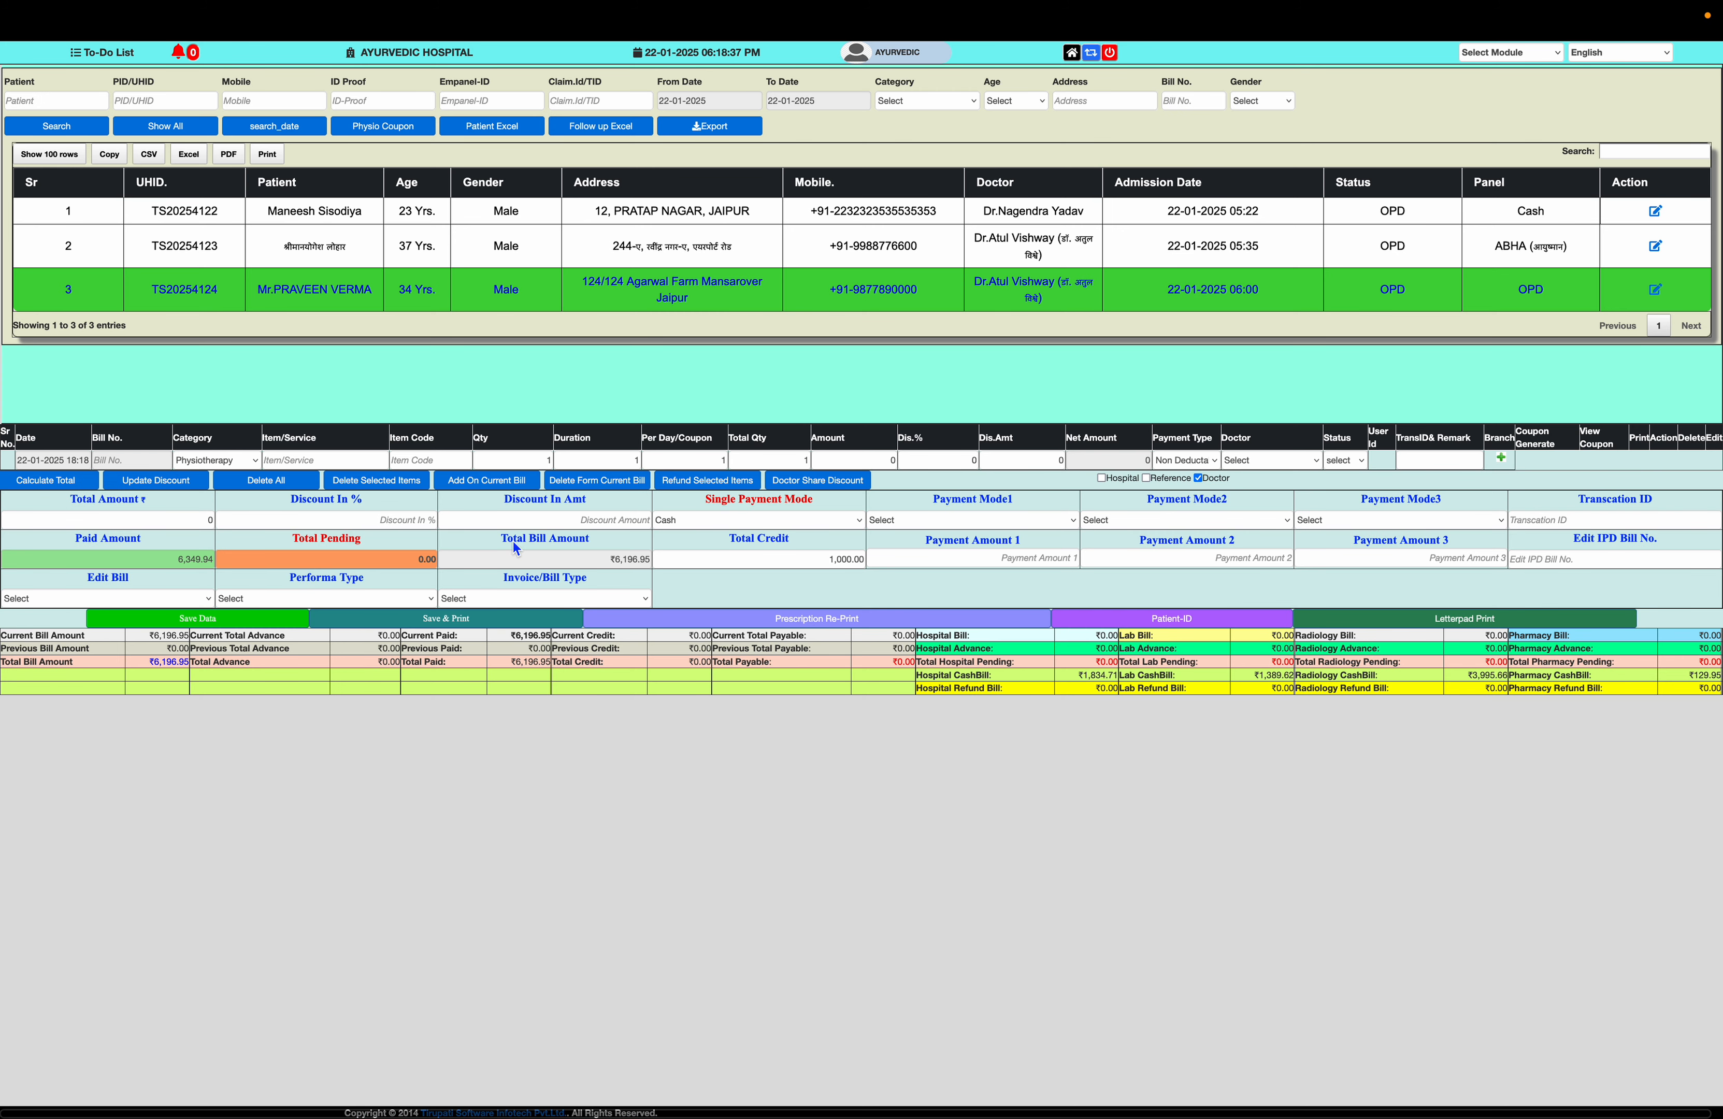
click(1071, 52)
key(super+plus)
key(super+plus)
key(super+plus)
key(super+plus)
key(super+plus)
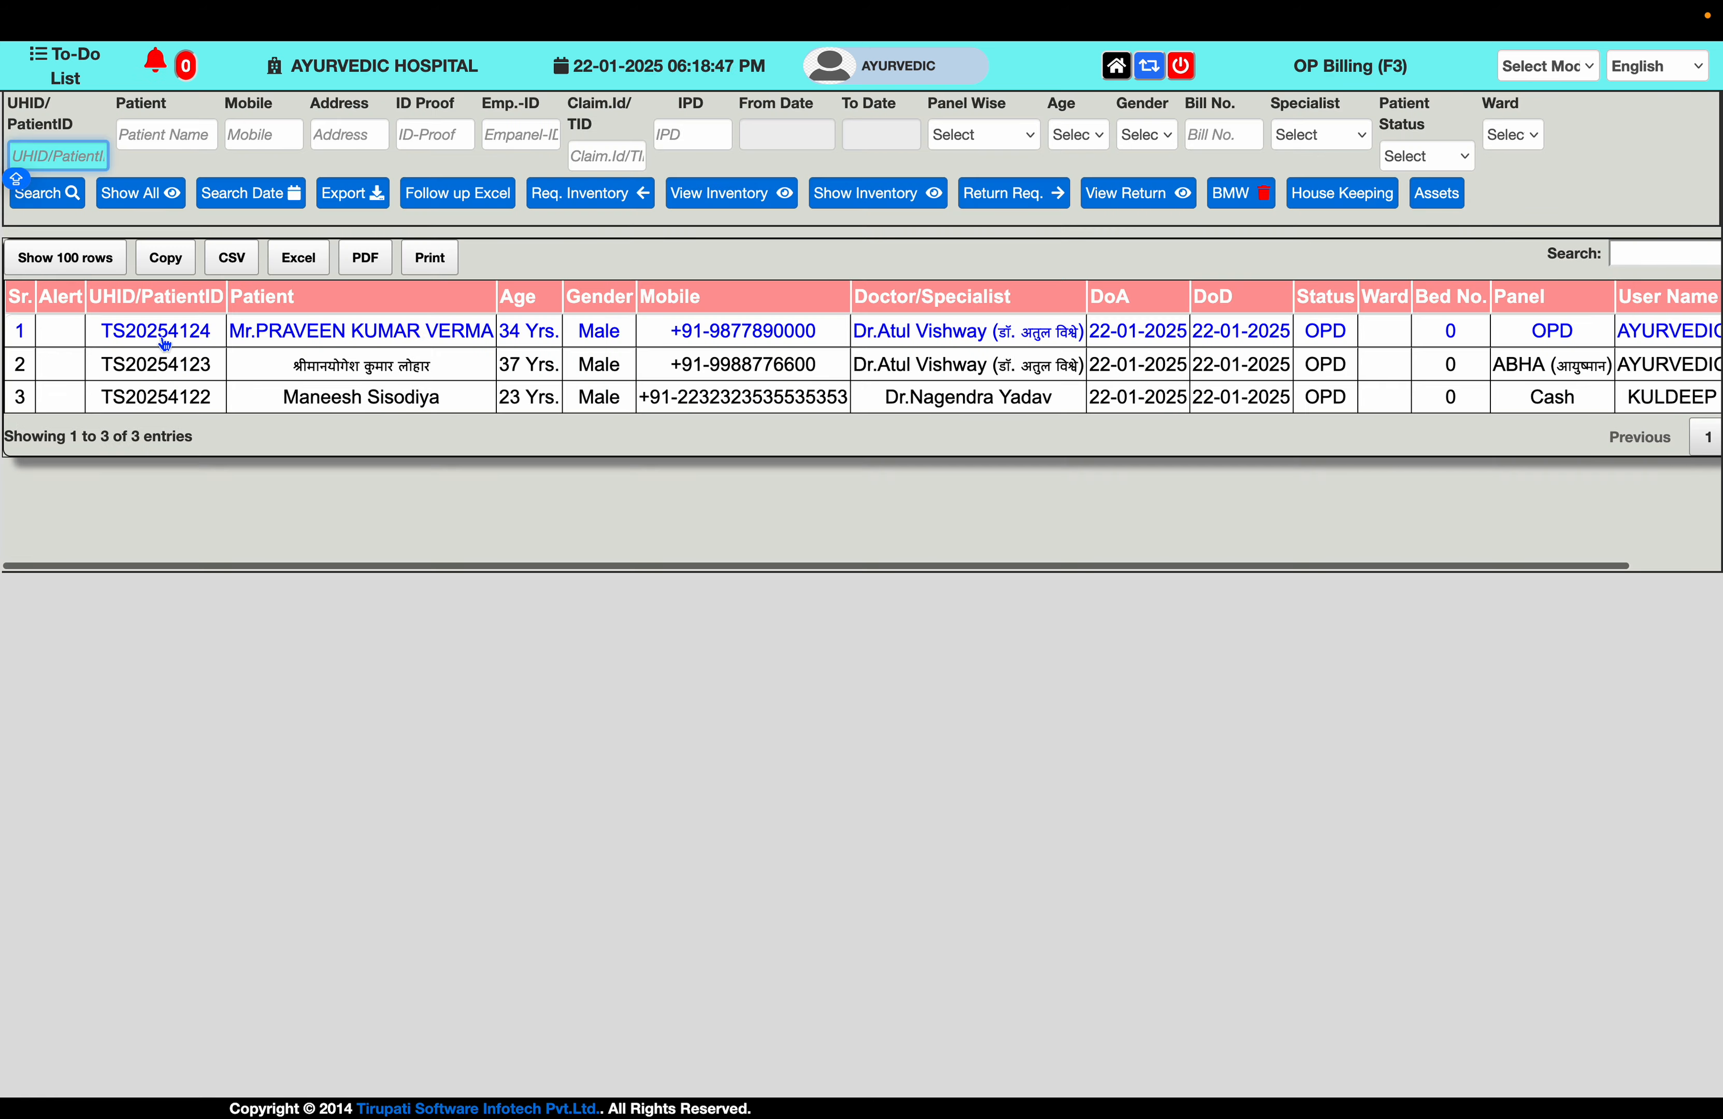
- Add Physiotherapy rows Ultrasonic therapy and Shortwave Diathermy (SWD) to the first patient's OP bill
click(162, 339)
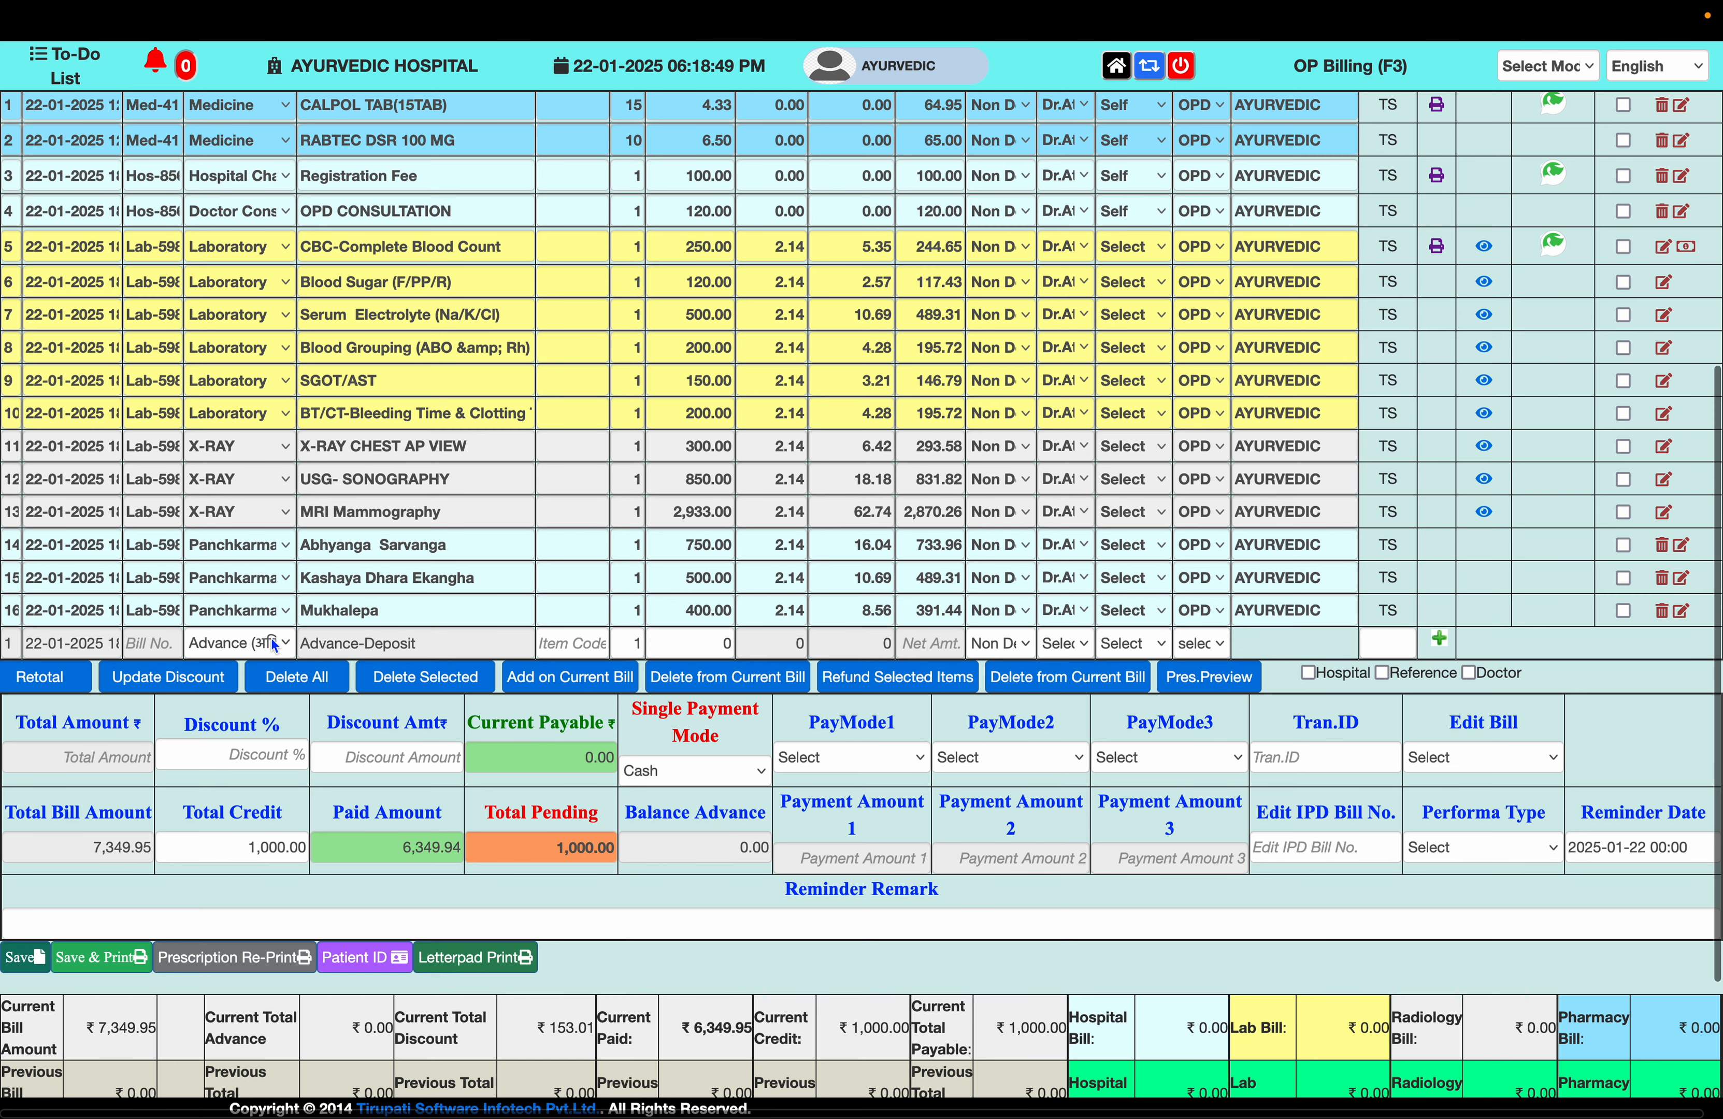
click(271, 639)
click(256, 922)
click(415, 644)
click(370, 673)
click(1439, 639)
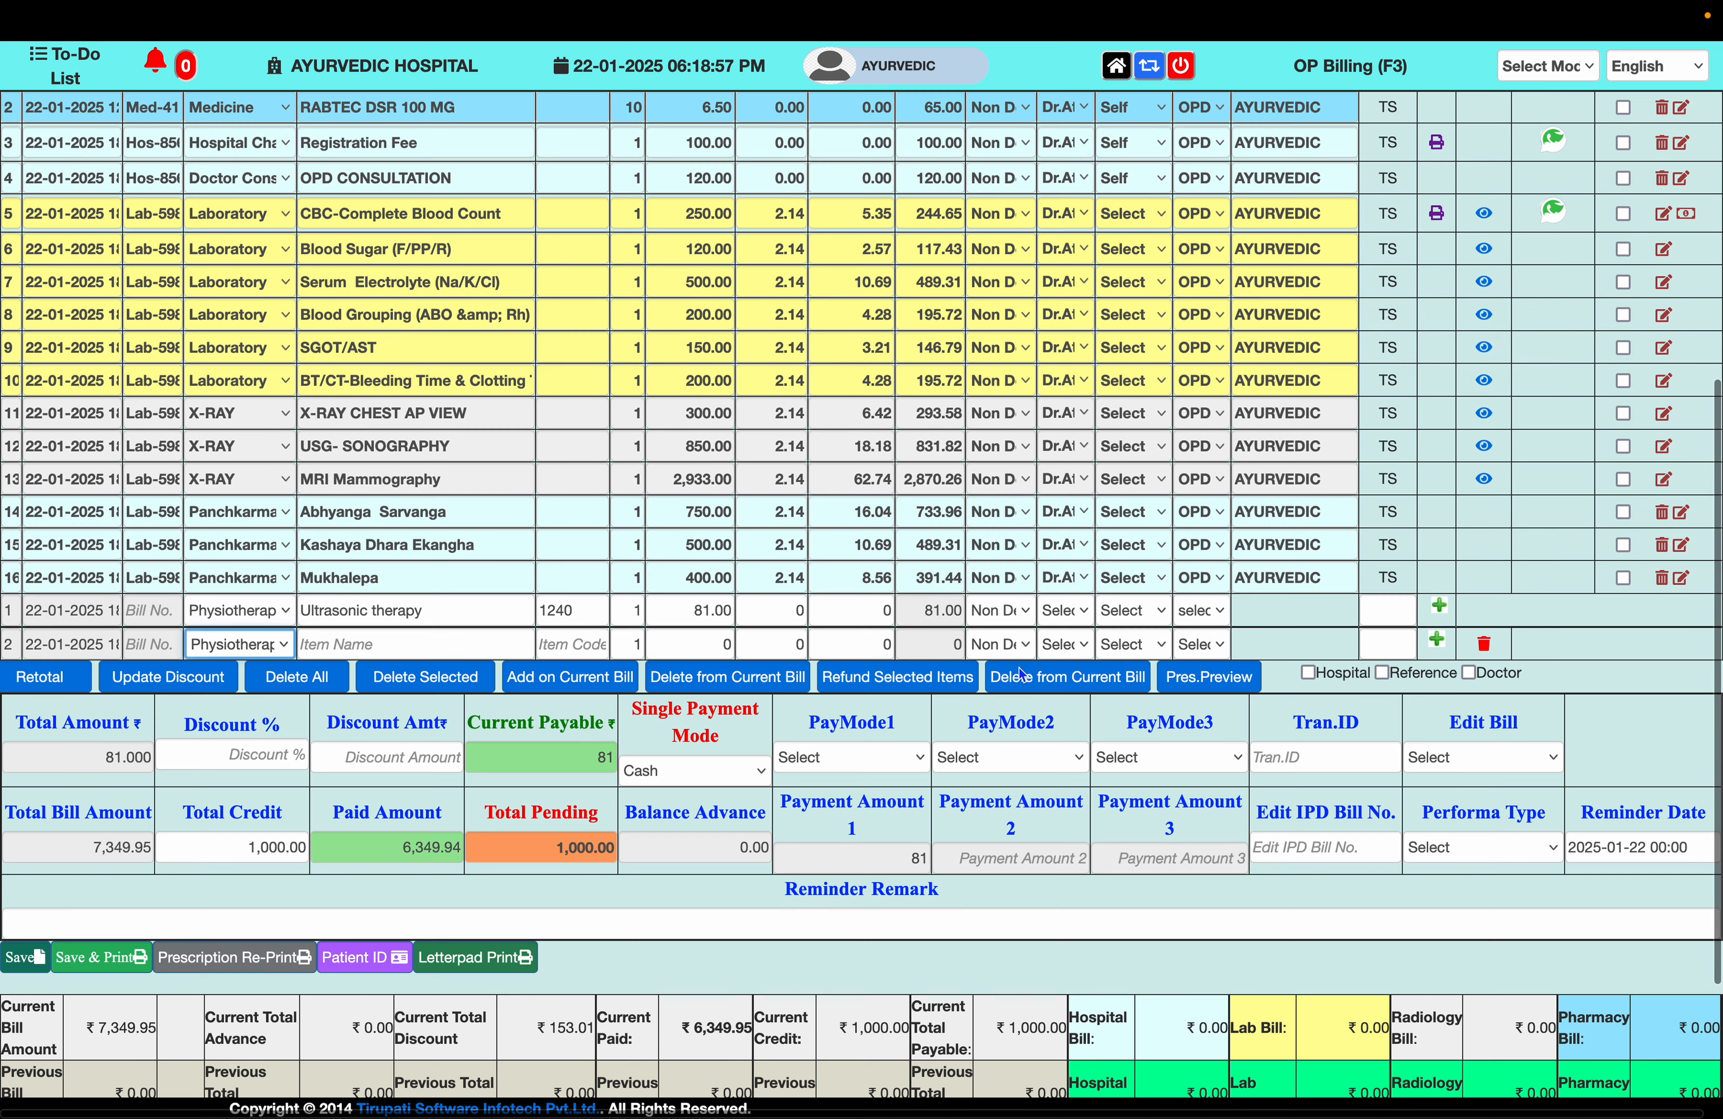
click(326, 645)
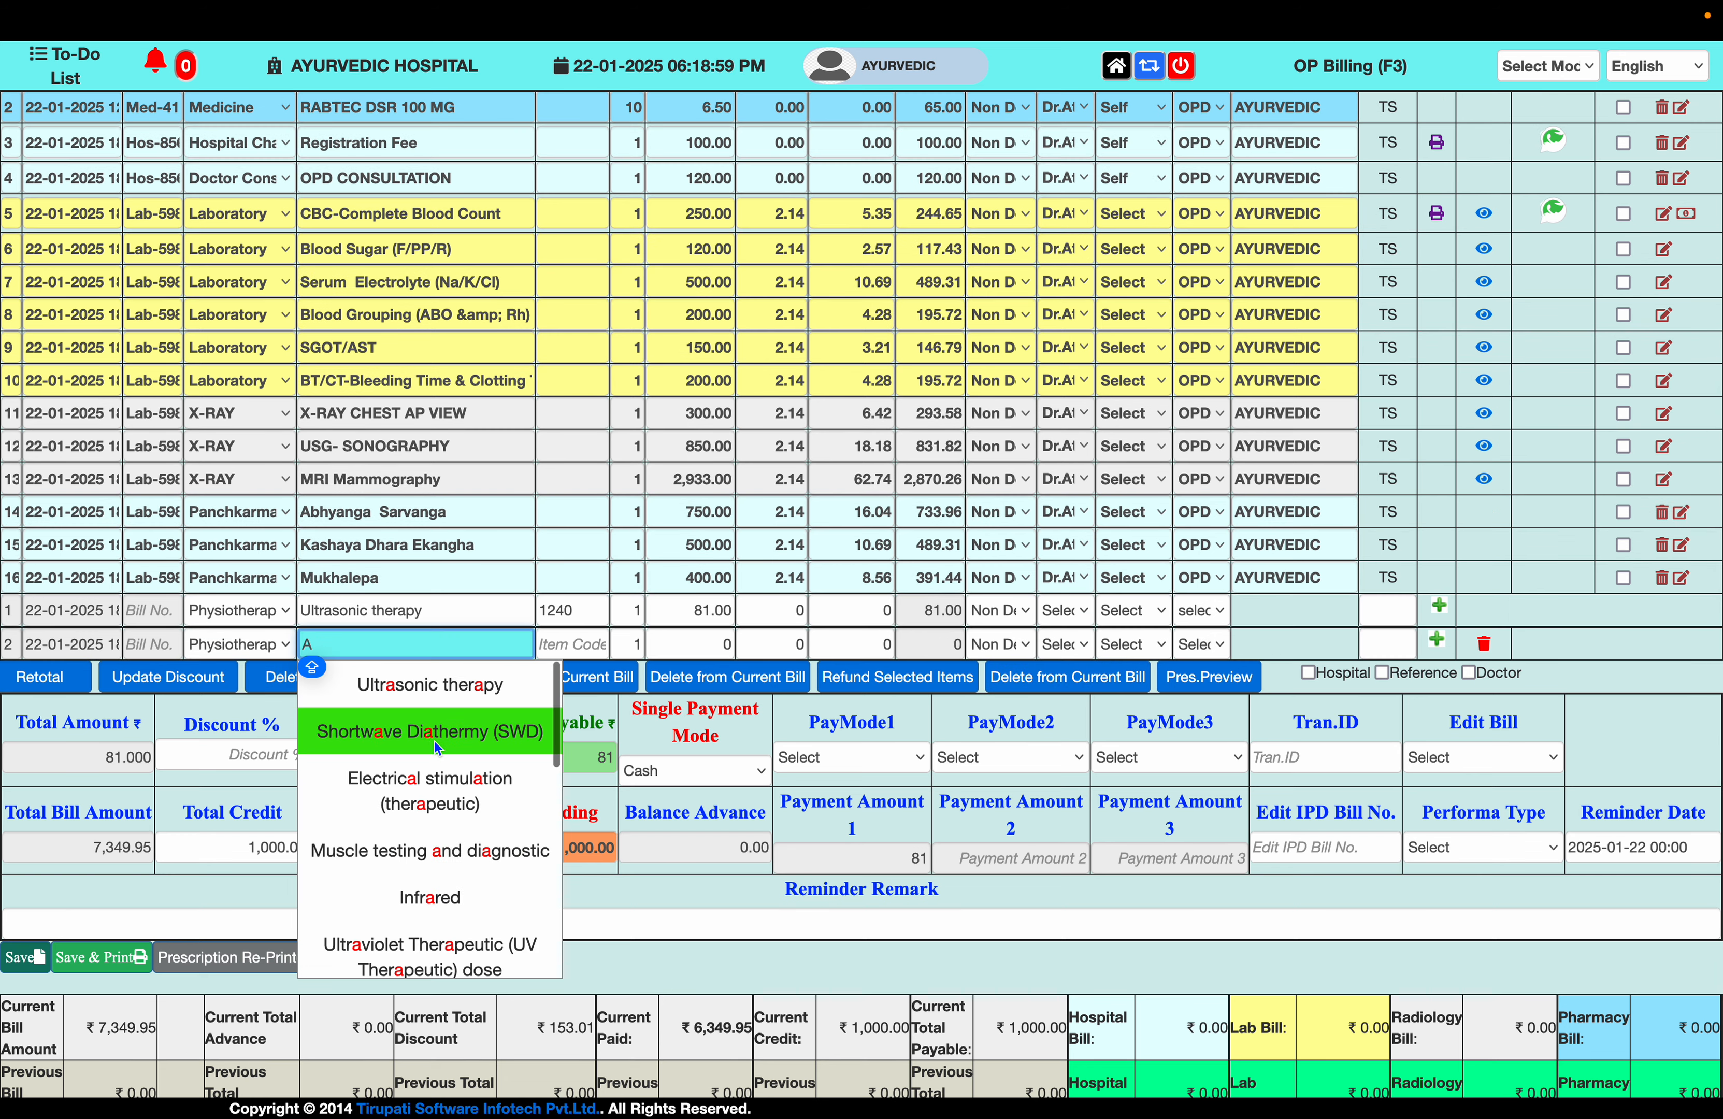
click(392, 731)
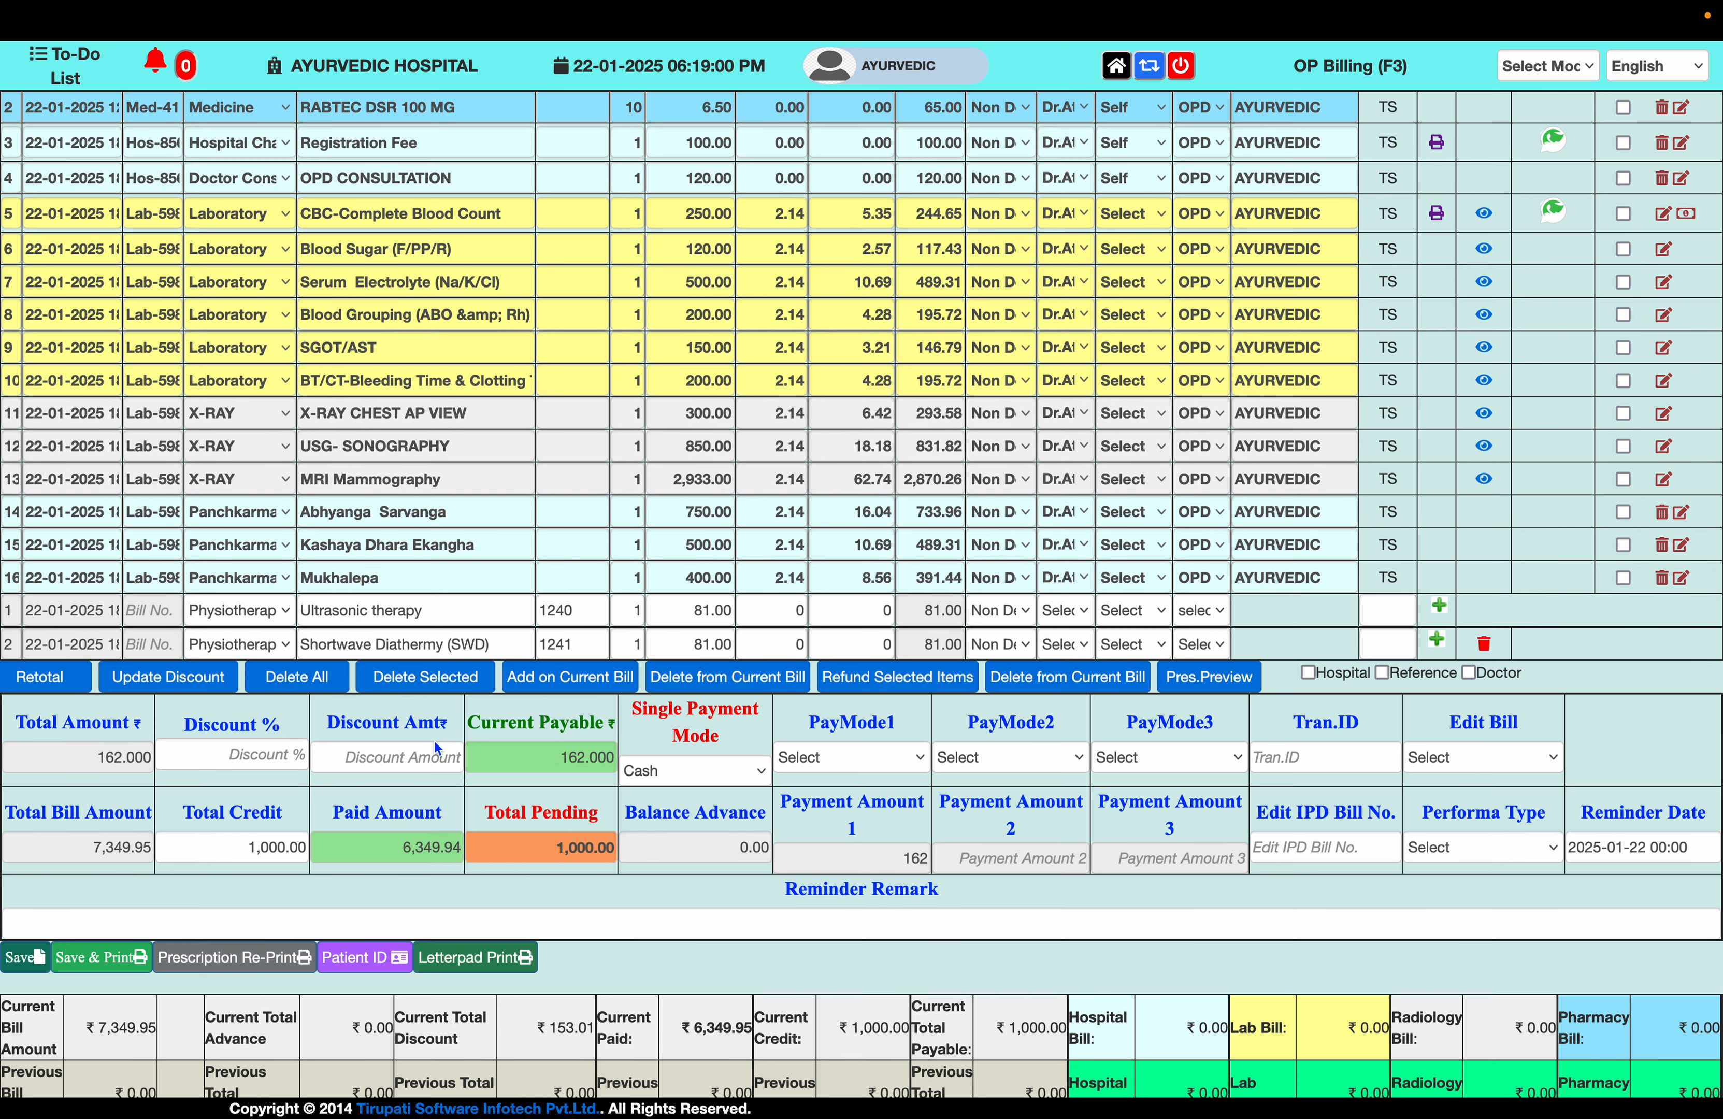
- Set quantity 5 for both therapies, save and print the bill, then cancel printing
click(639, 610)
text(5)
click(629, 644)
text(5)
scroll(479, 807, down, 2)
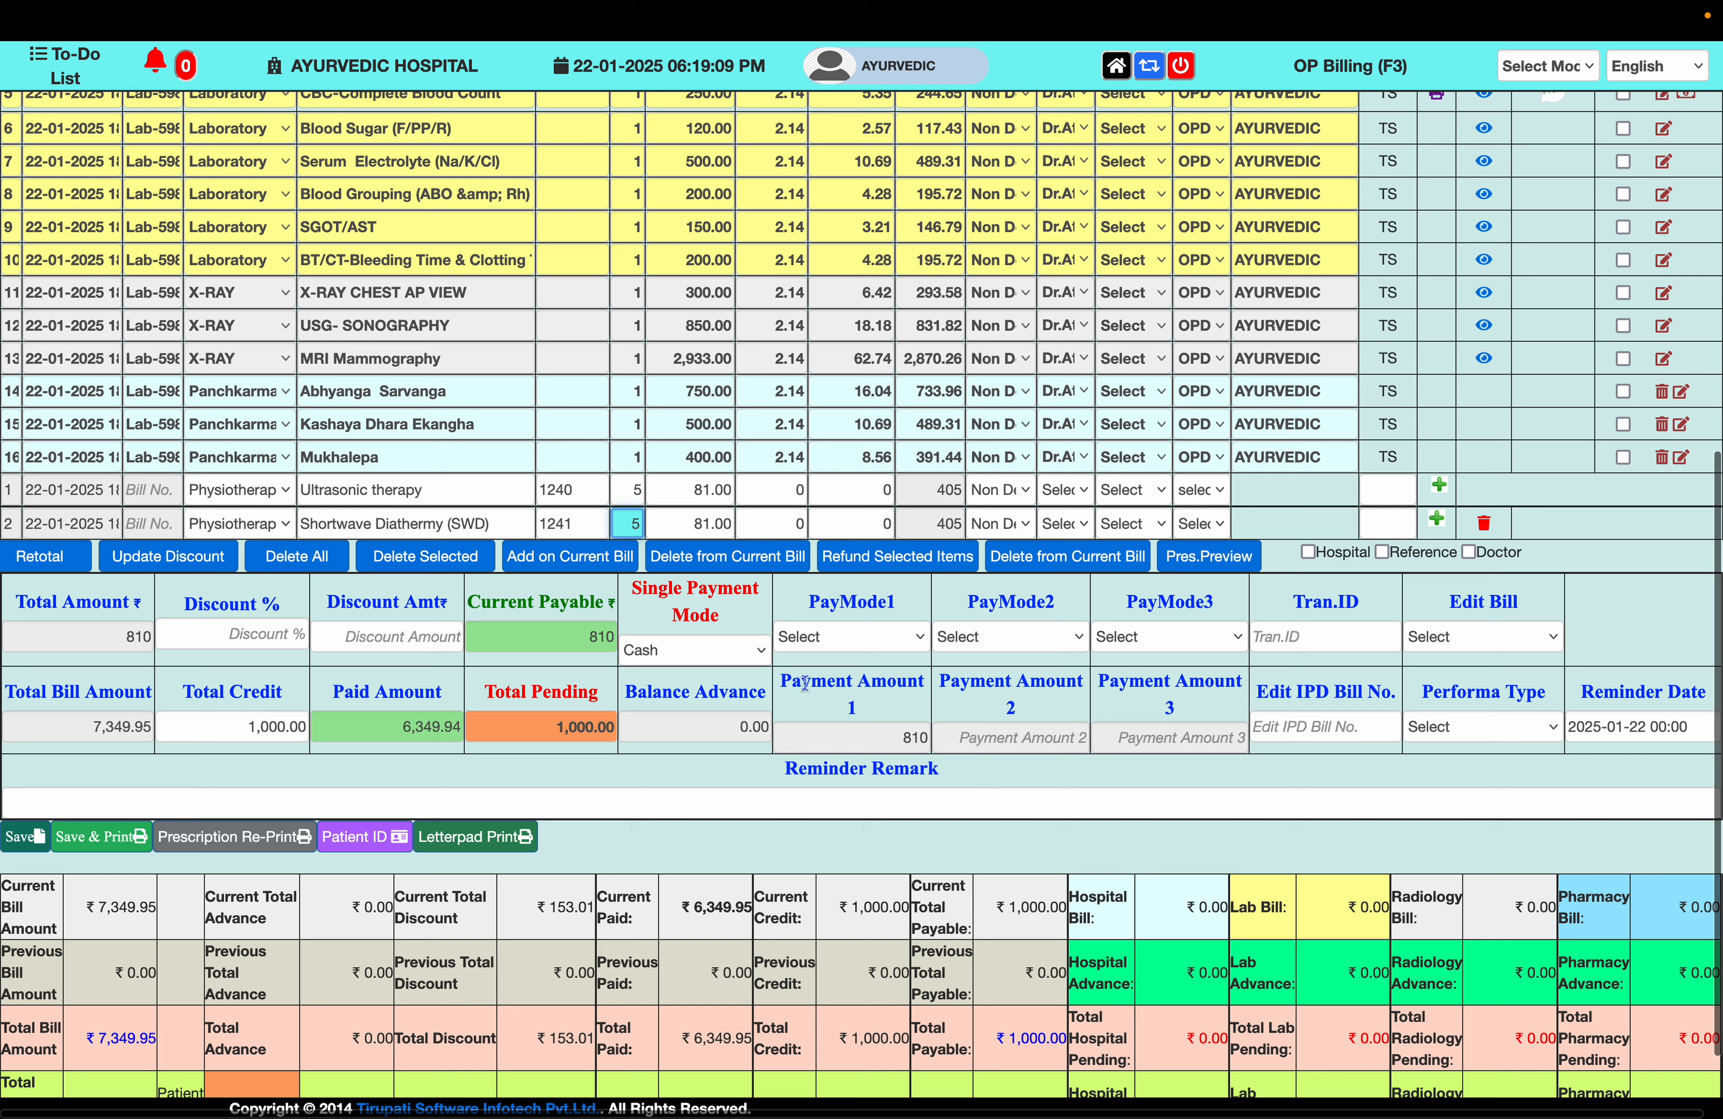
click(126, 839)
click(996, 618)
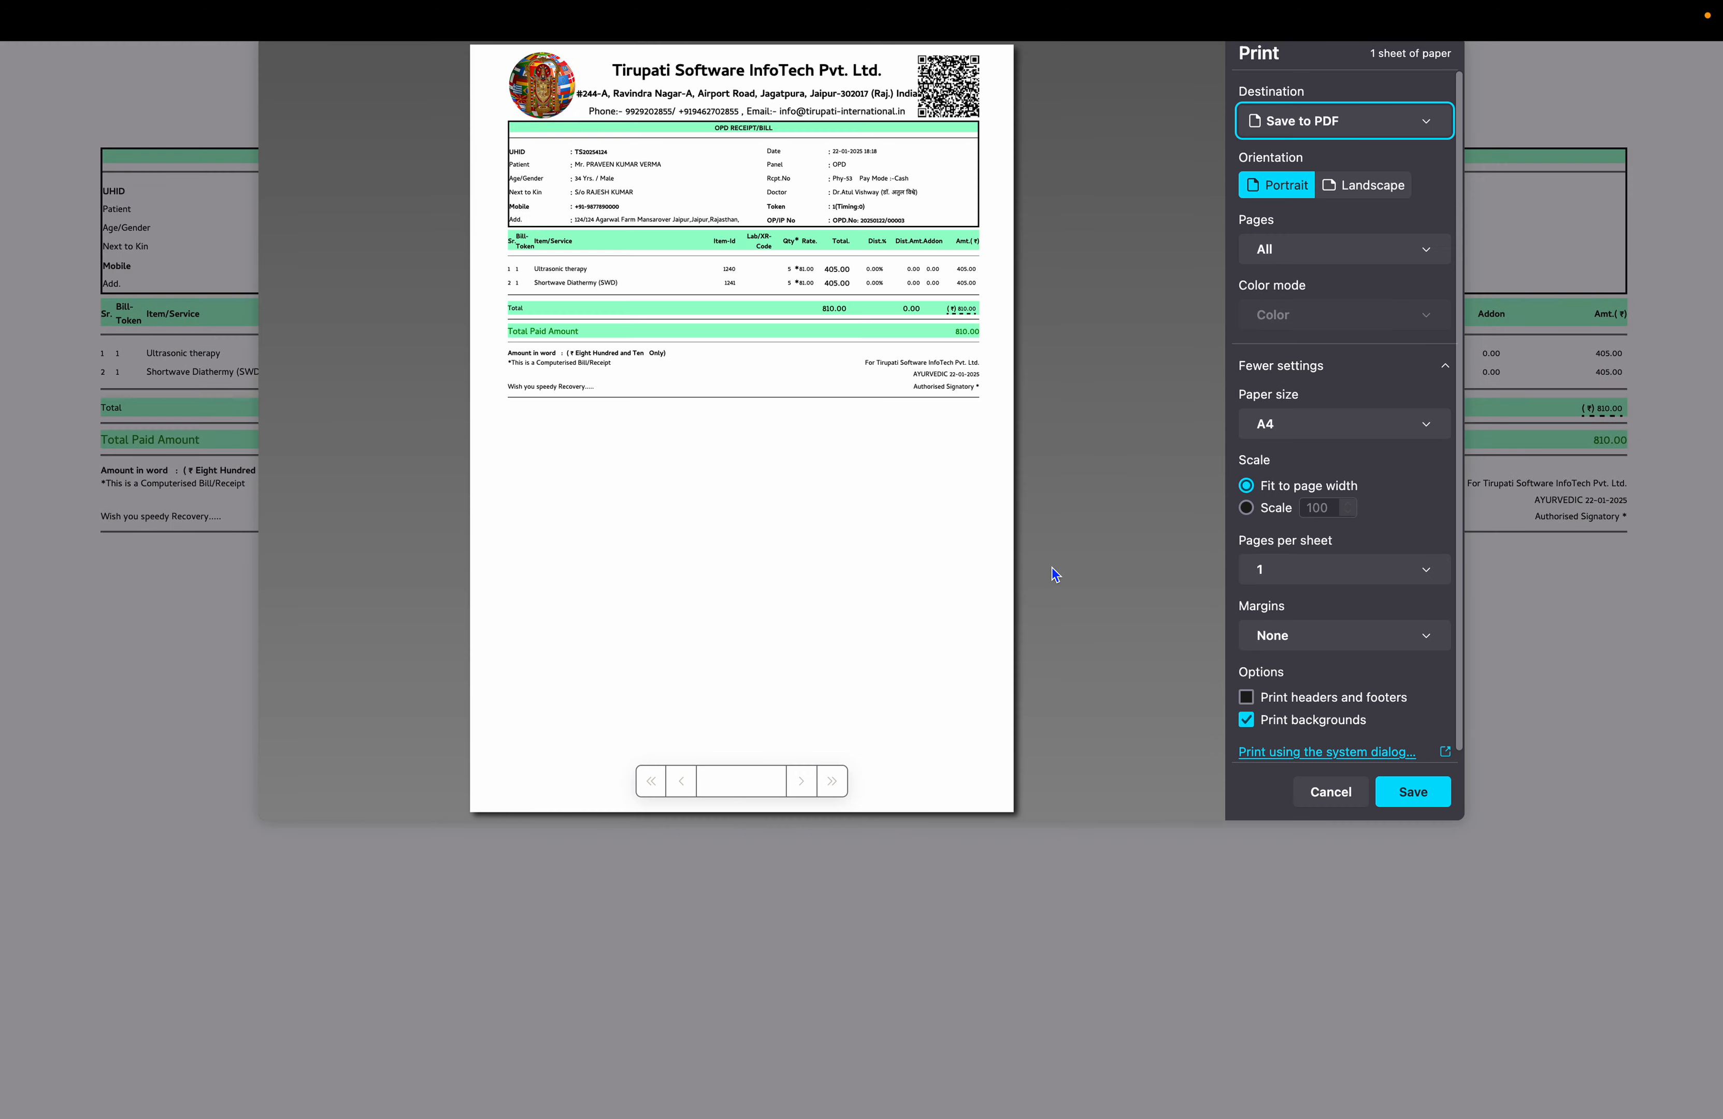
click(1322, 791)
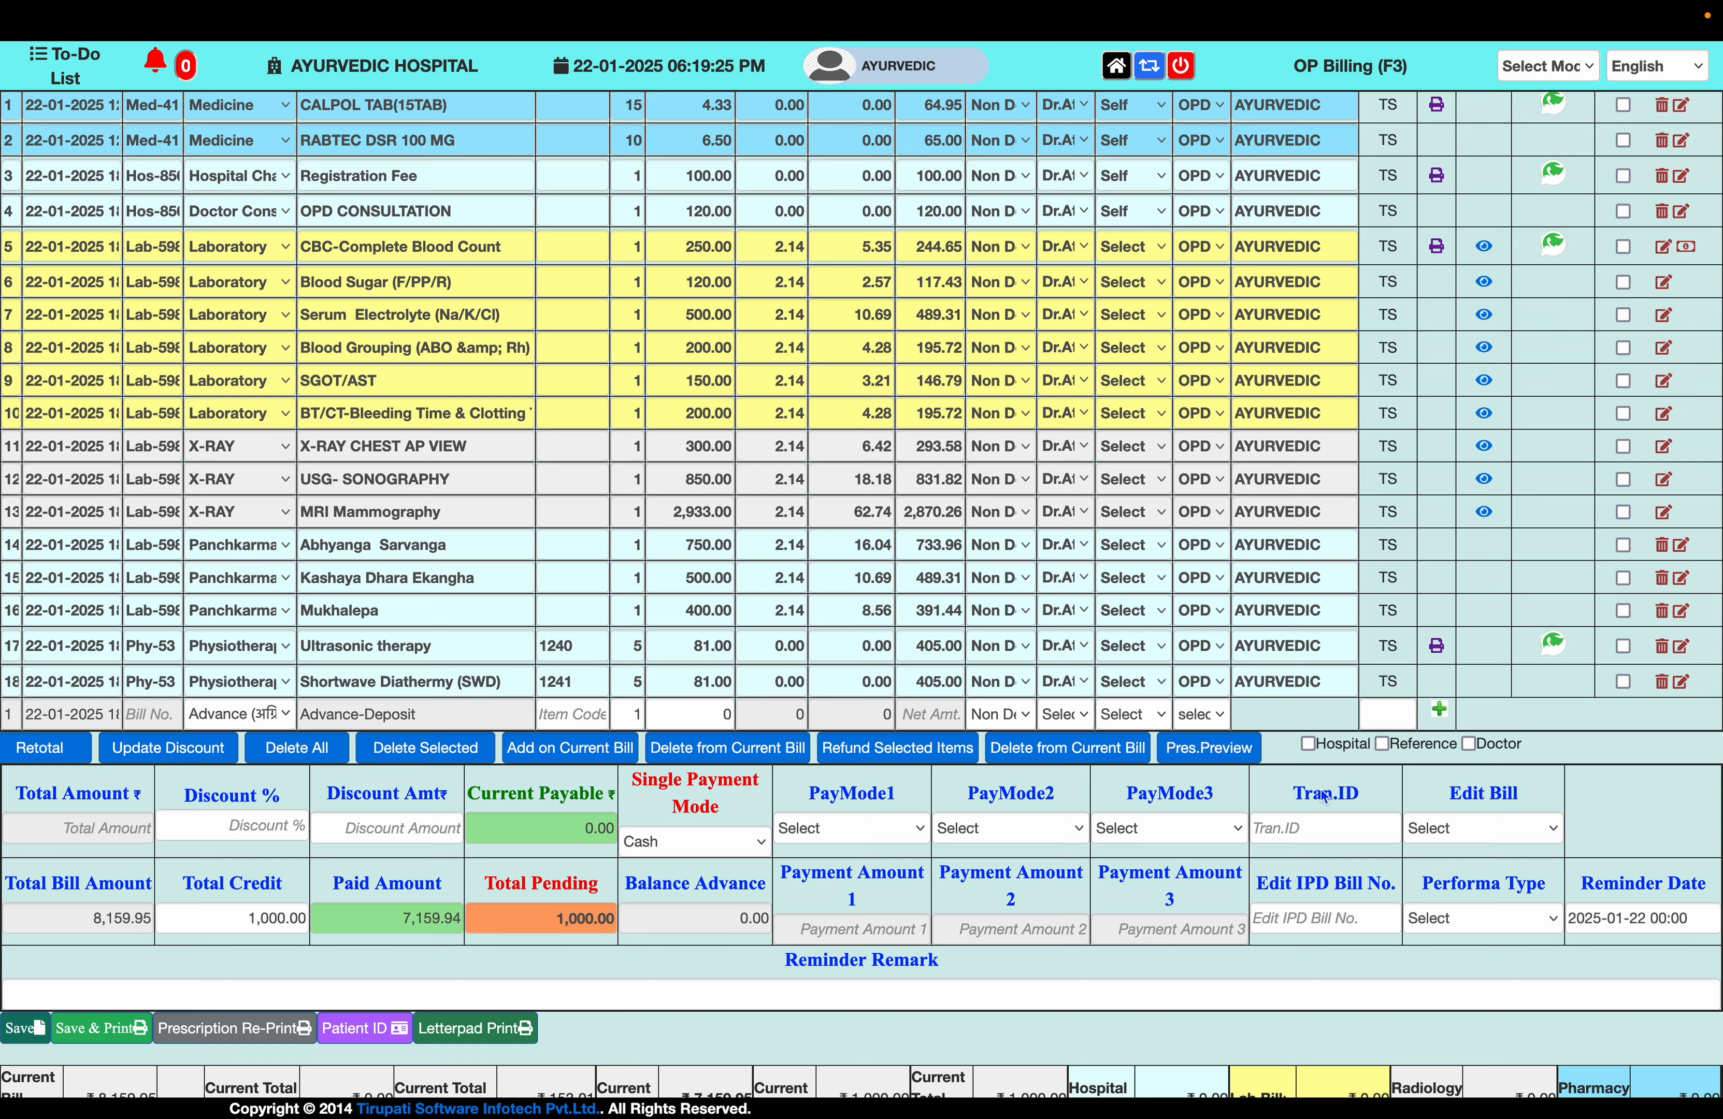
key(Escape)
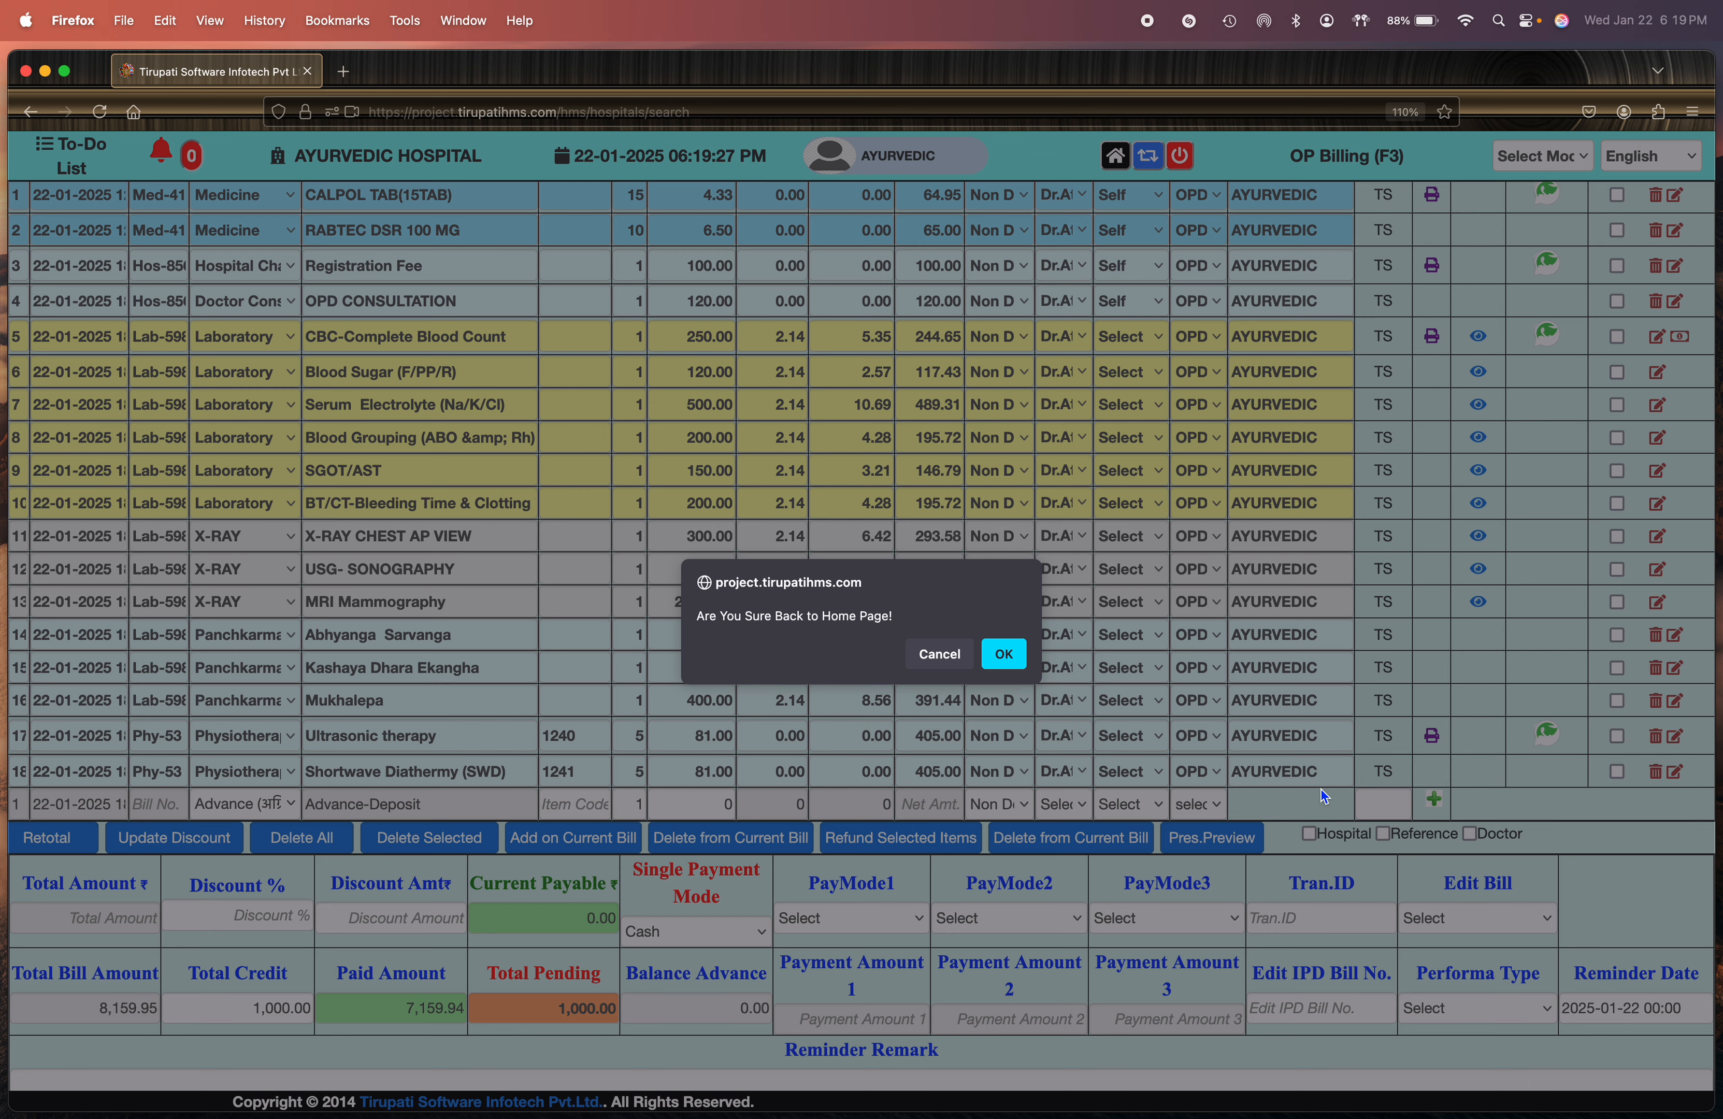
- Return home and open the third patient's physiotherapy bill Phy-53
key(Return)
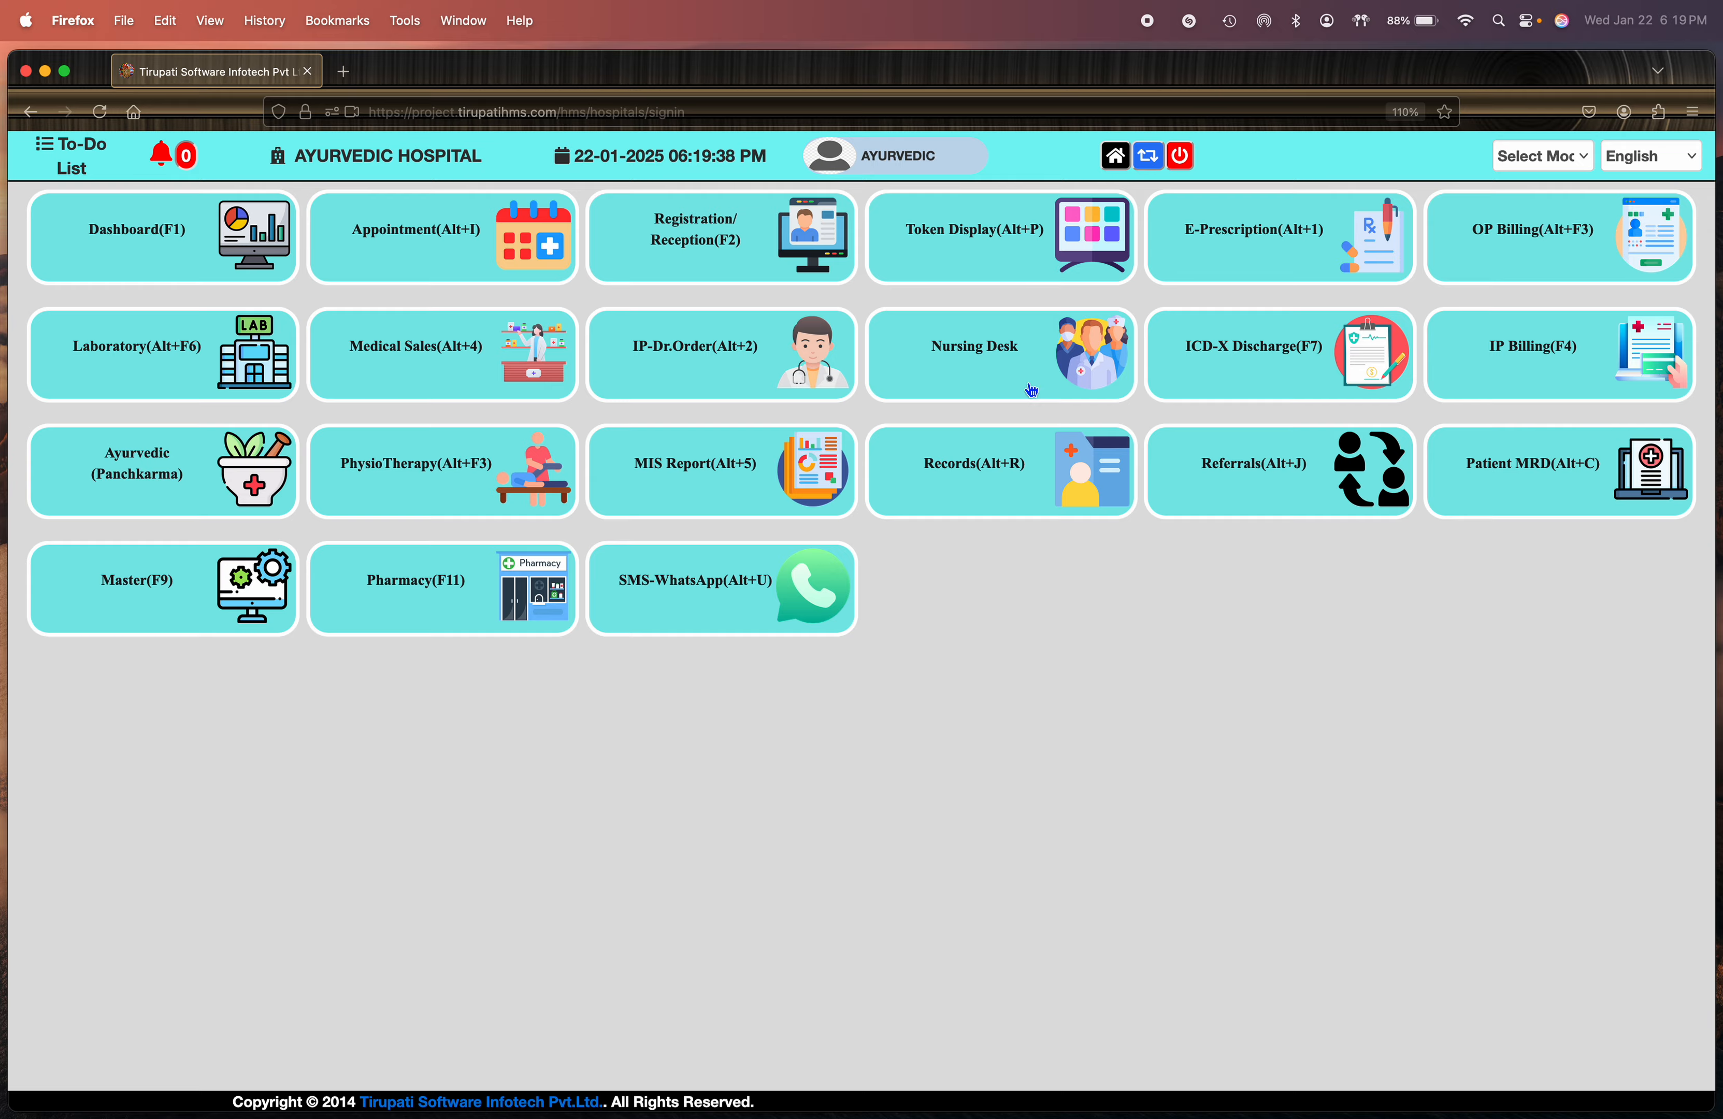
click(70, 74)
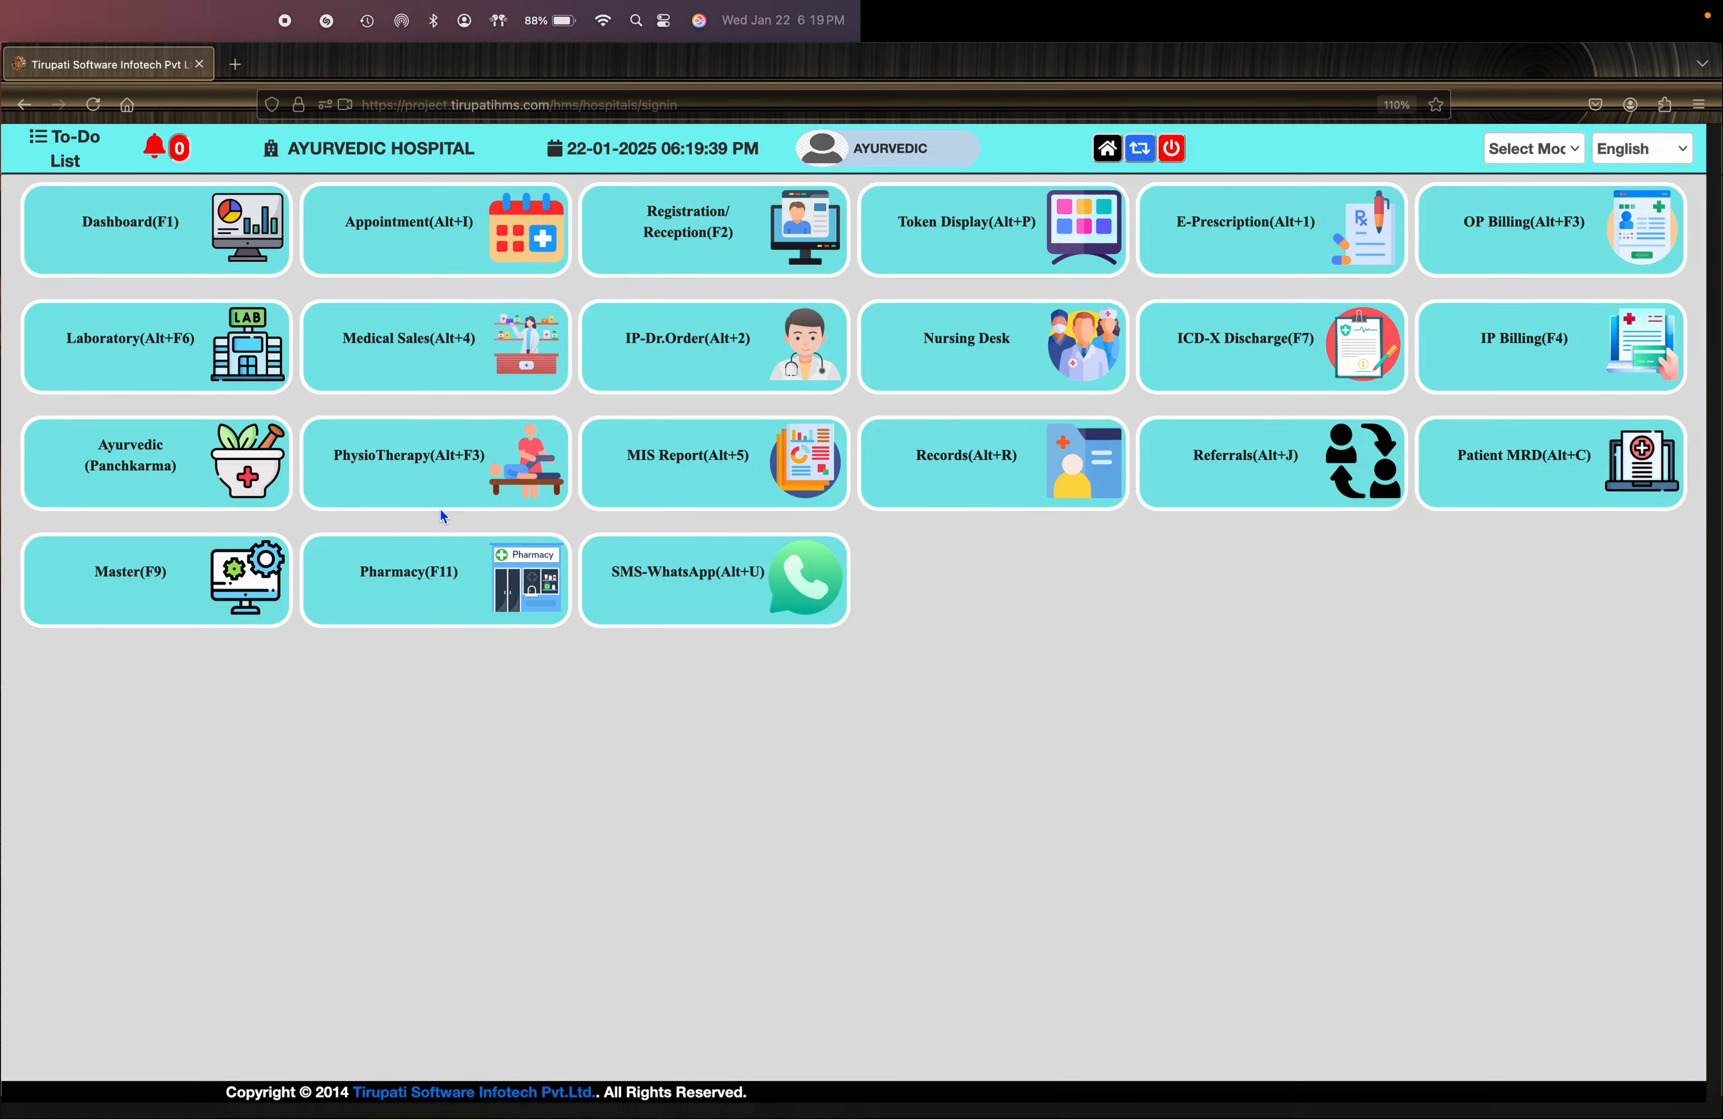
click(416, 392)
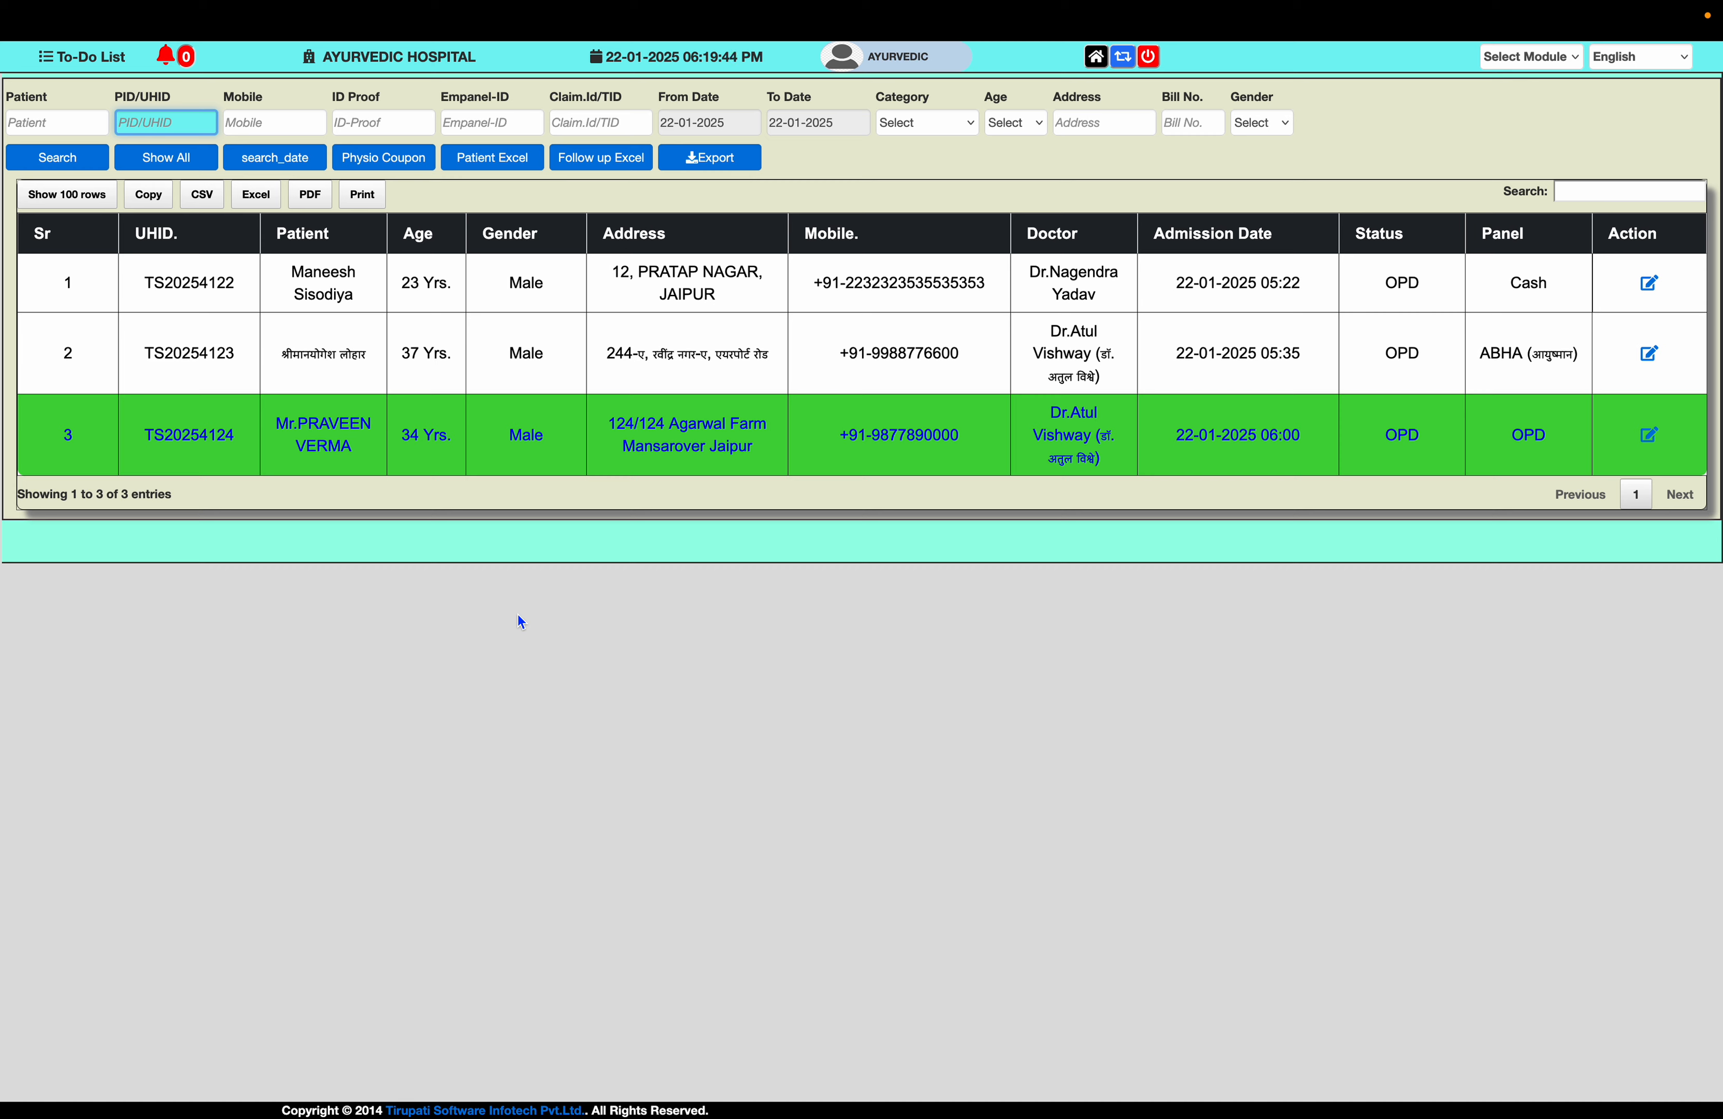
click(399, 444)
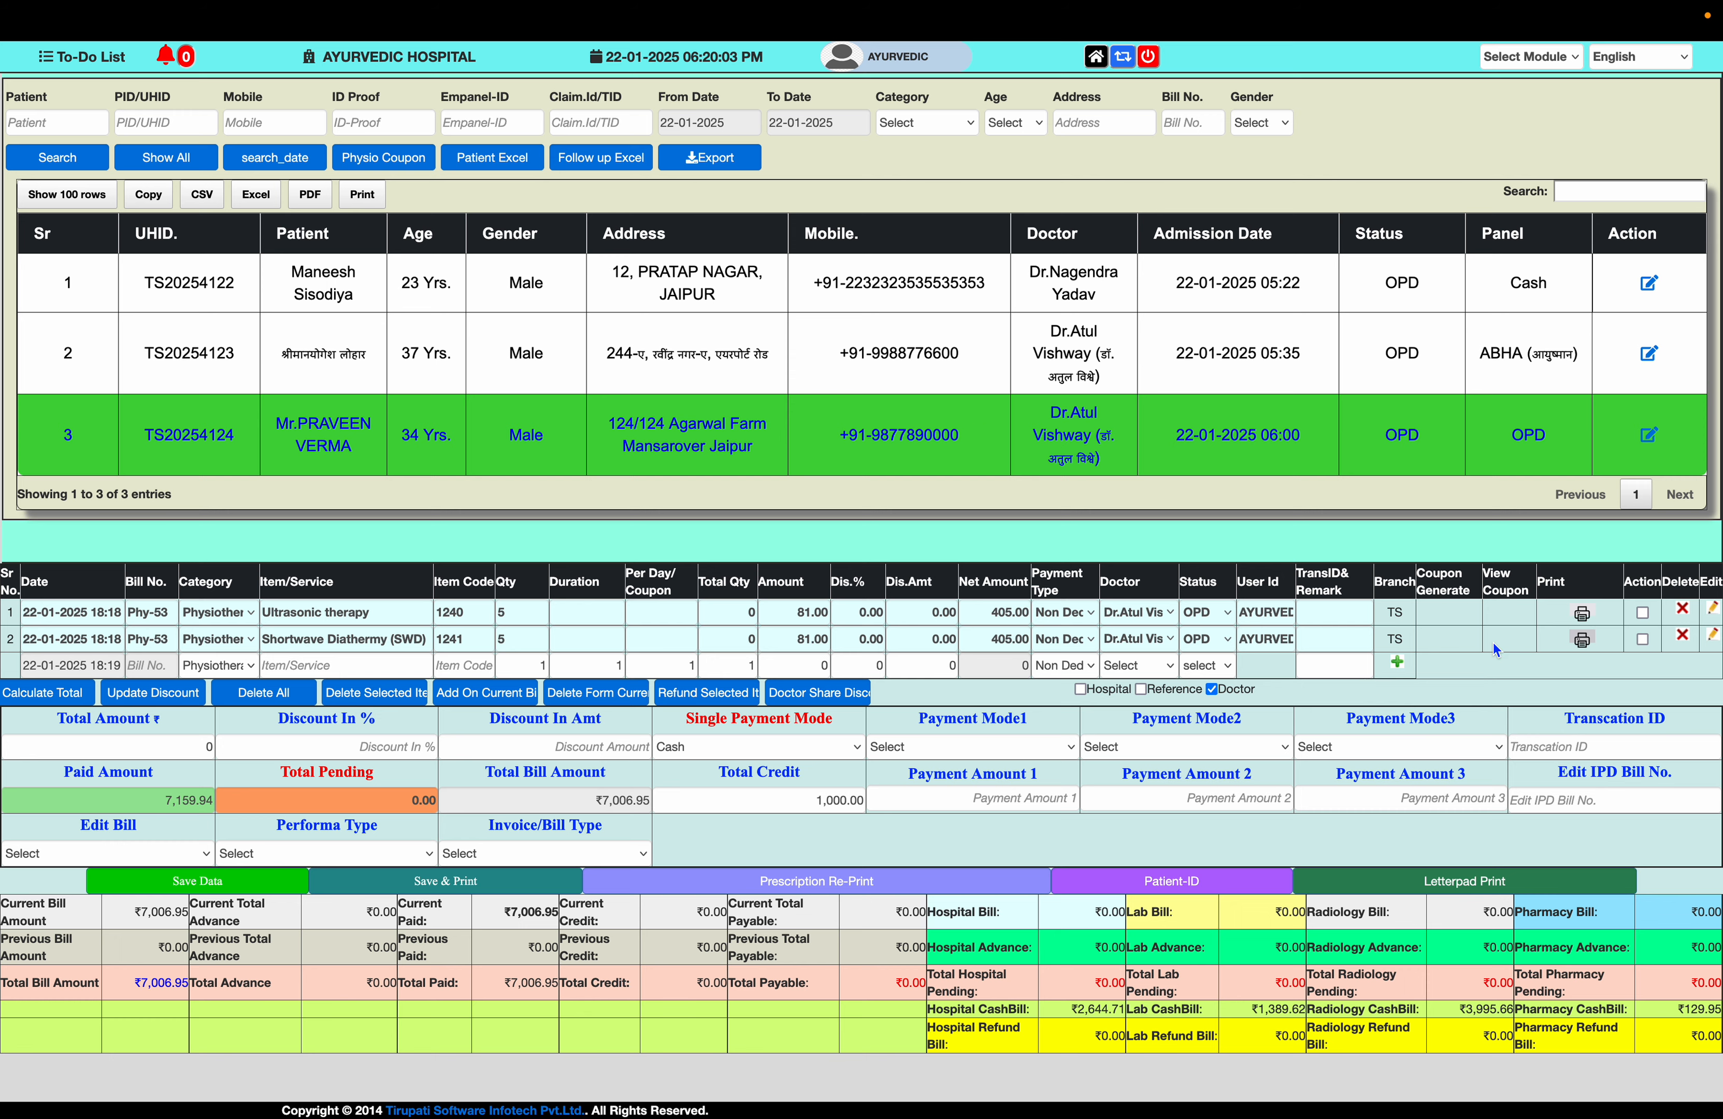
- Log out and log back in with the other user's name and password
click(1148, 58)
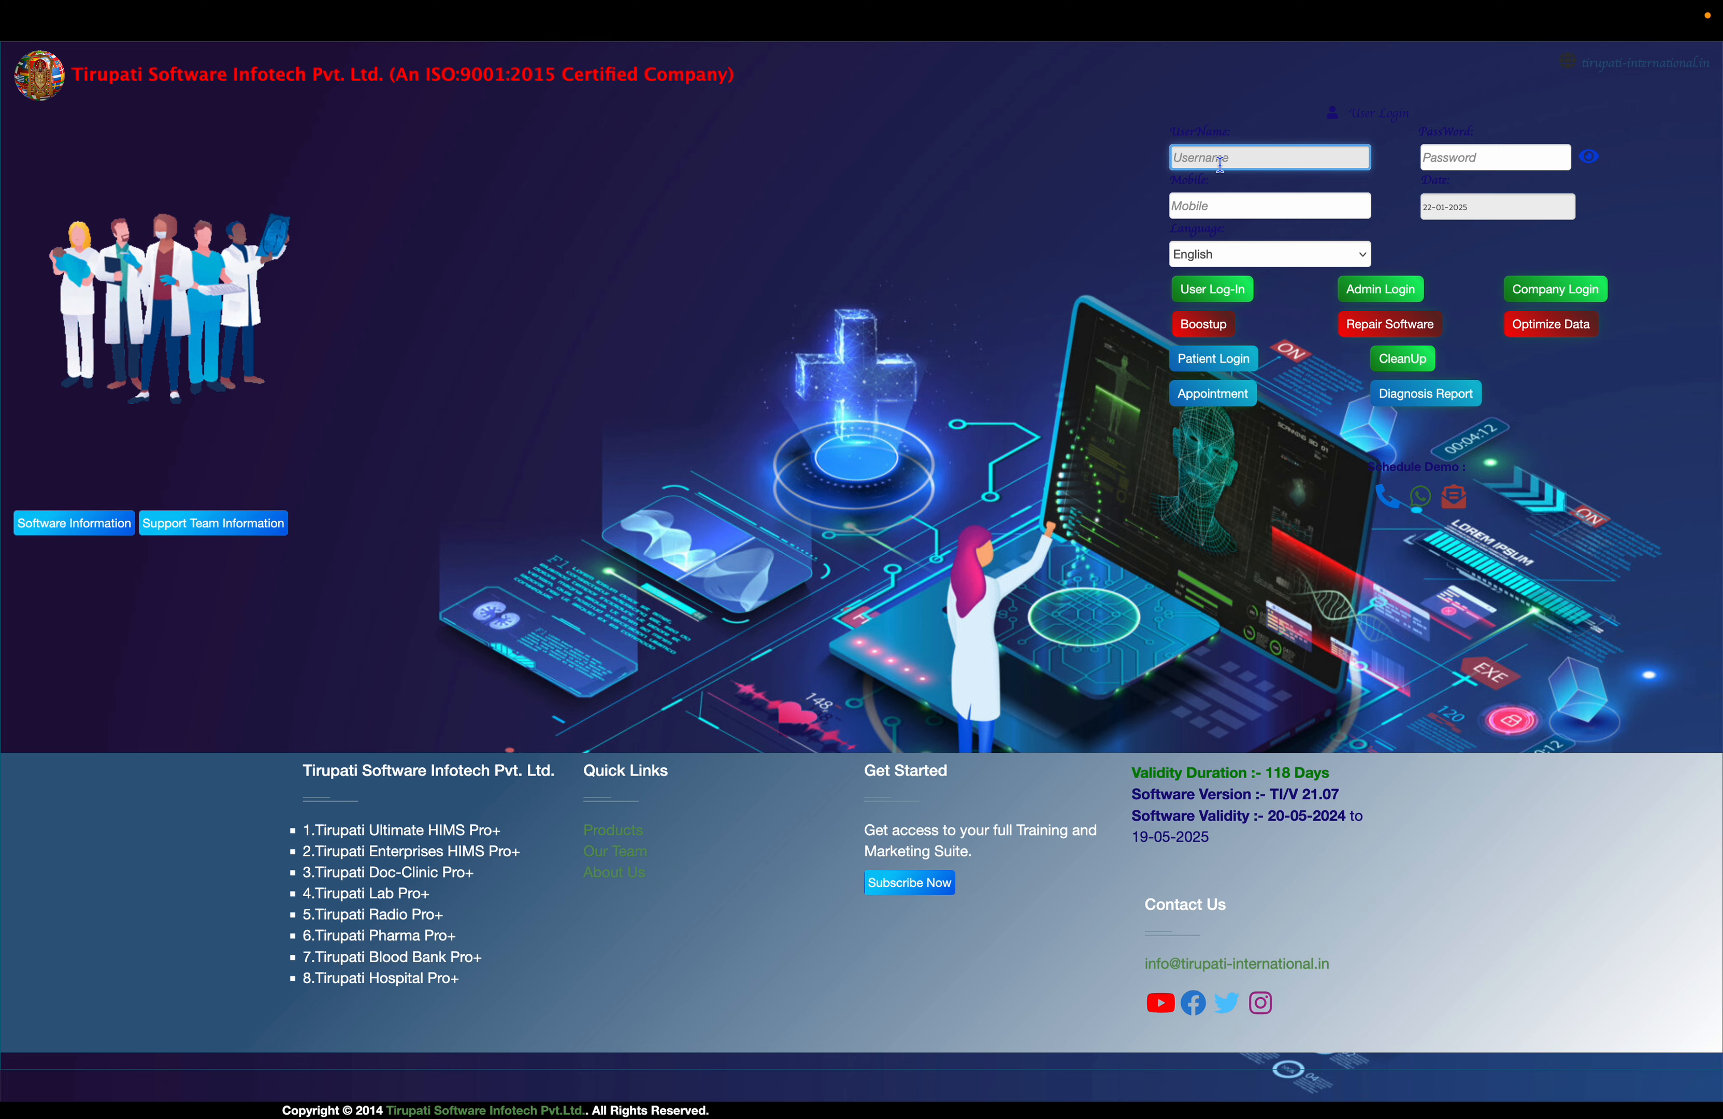
text(YOGESH)
key(Tab)
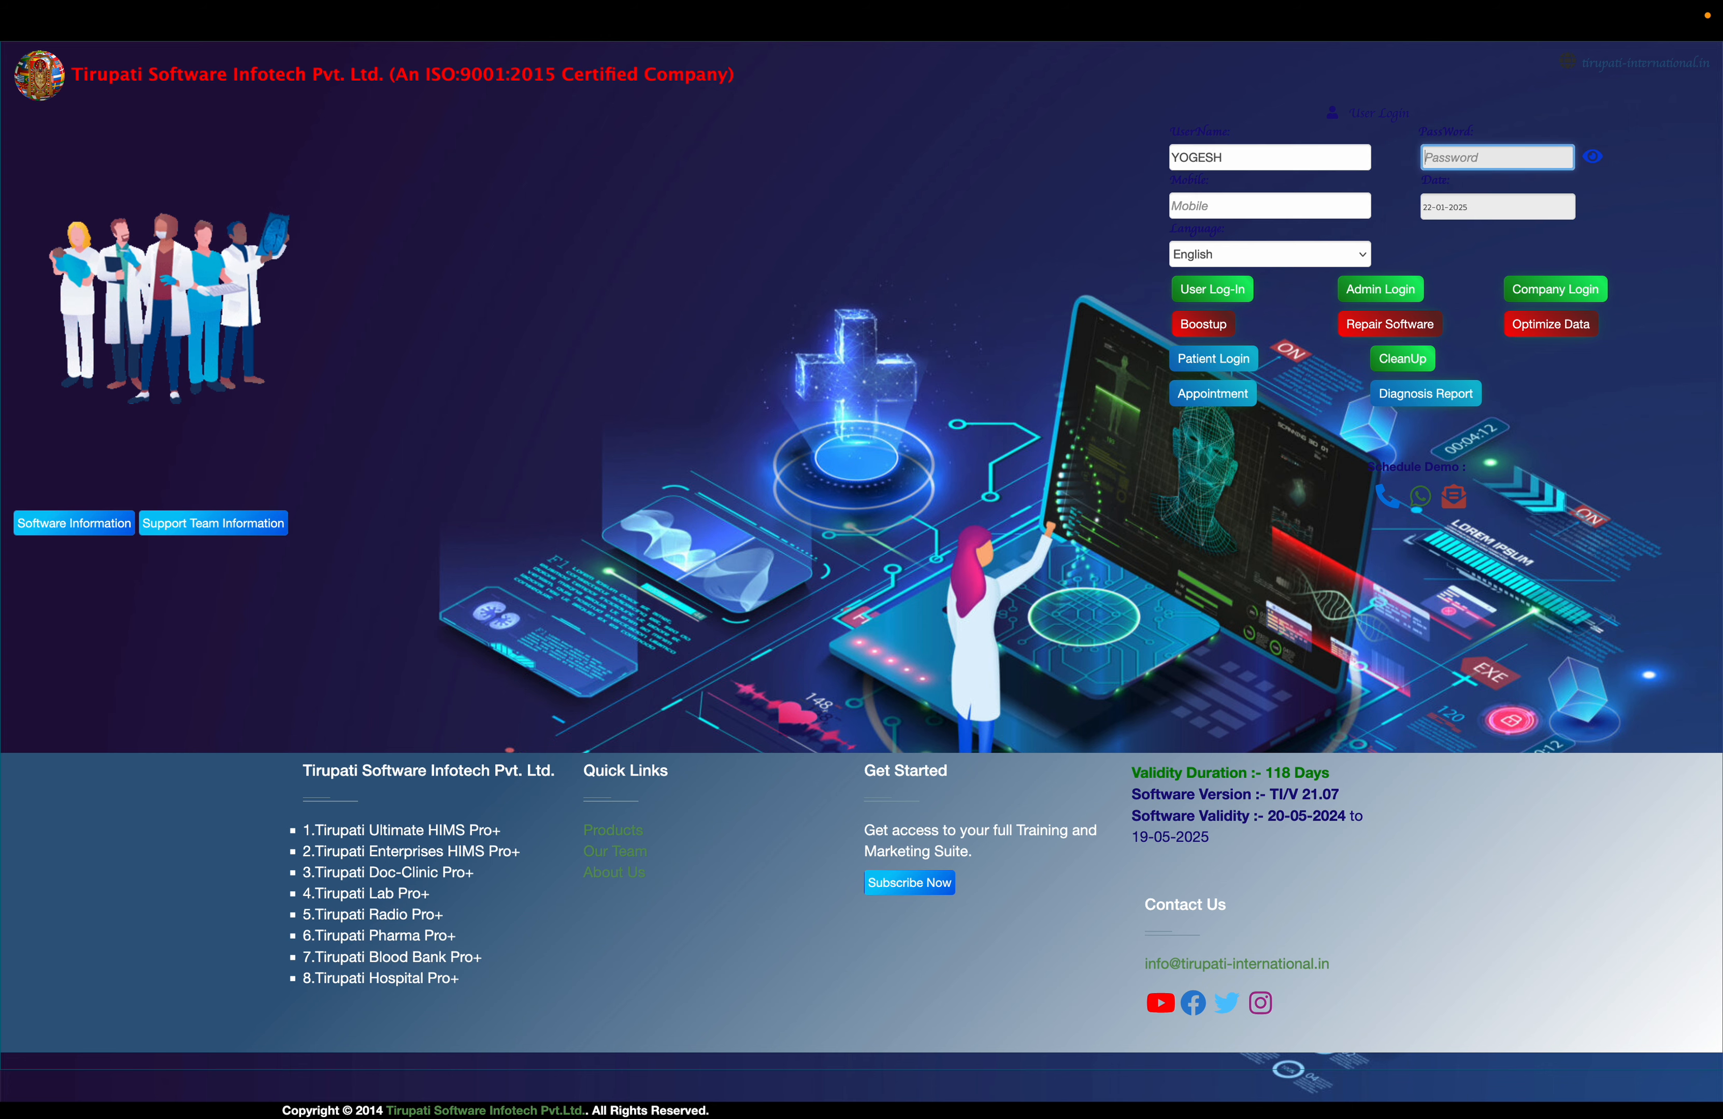
text(••••)
key(Return)
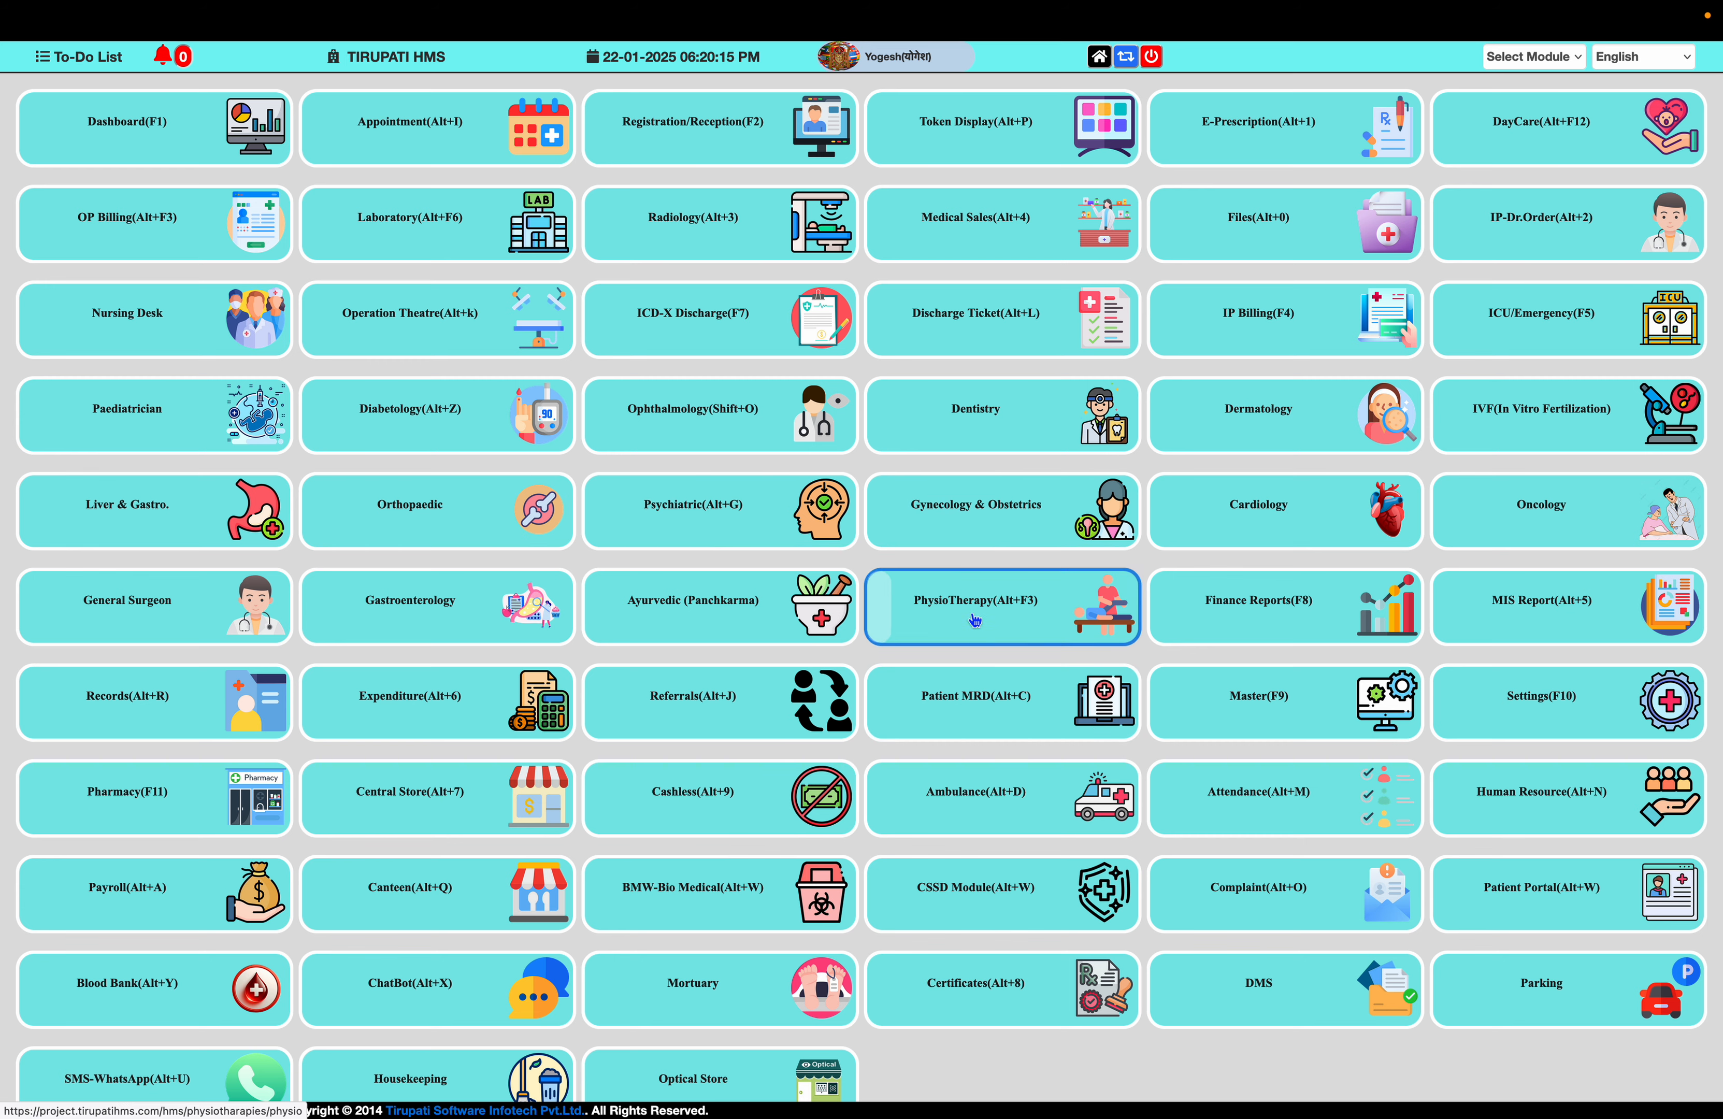
- Save and print bill Phy-53 for the third patient, closing the receipt preview
click(975, 612)
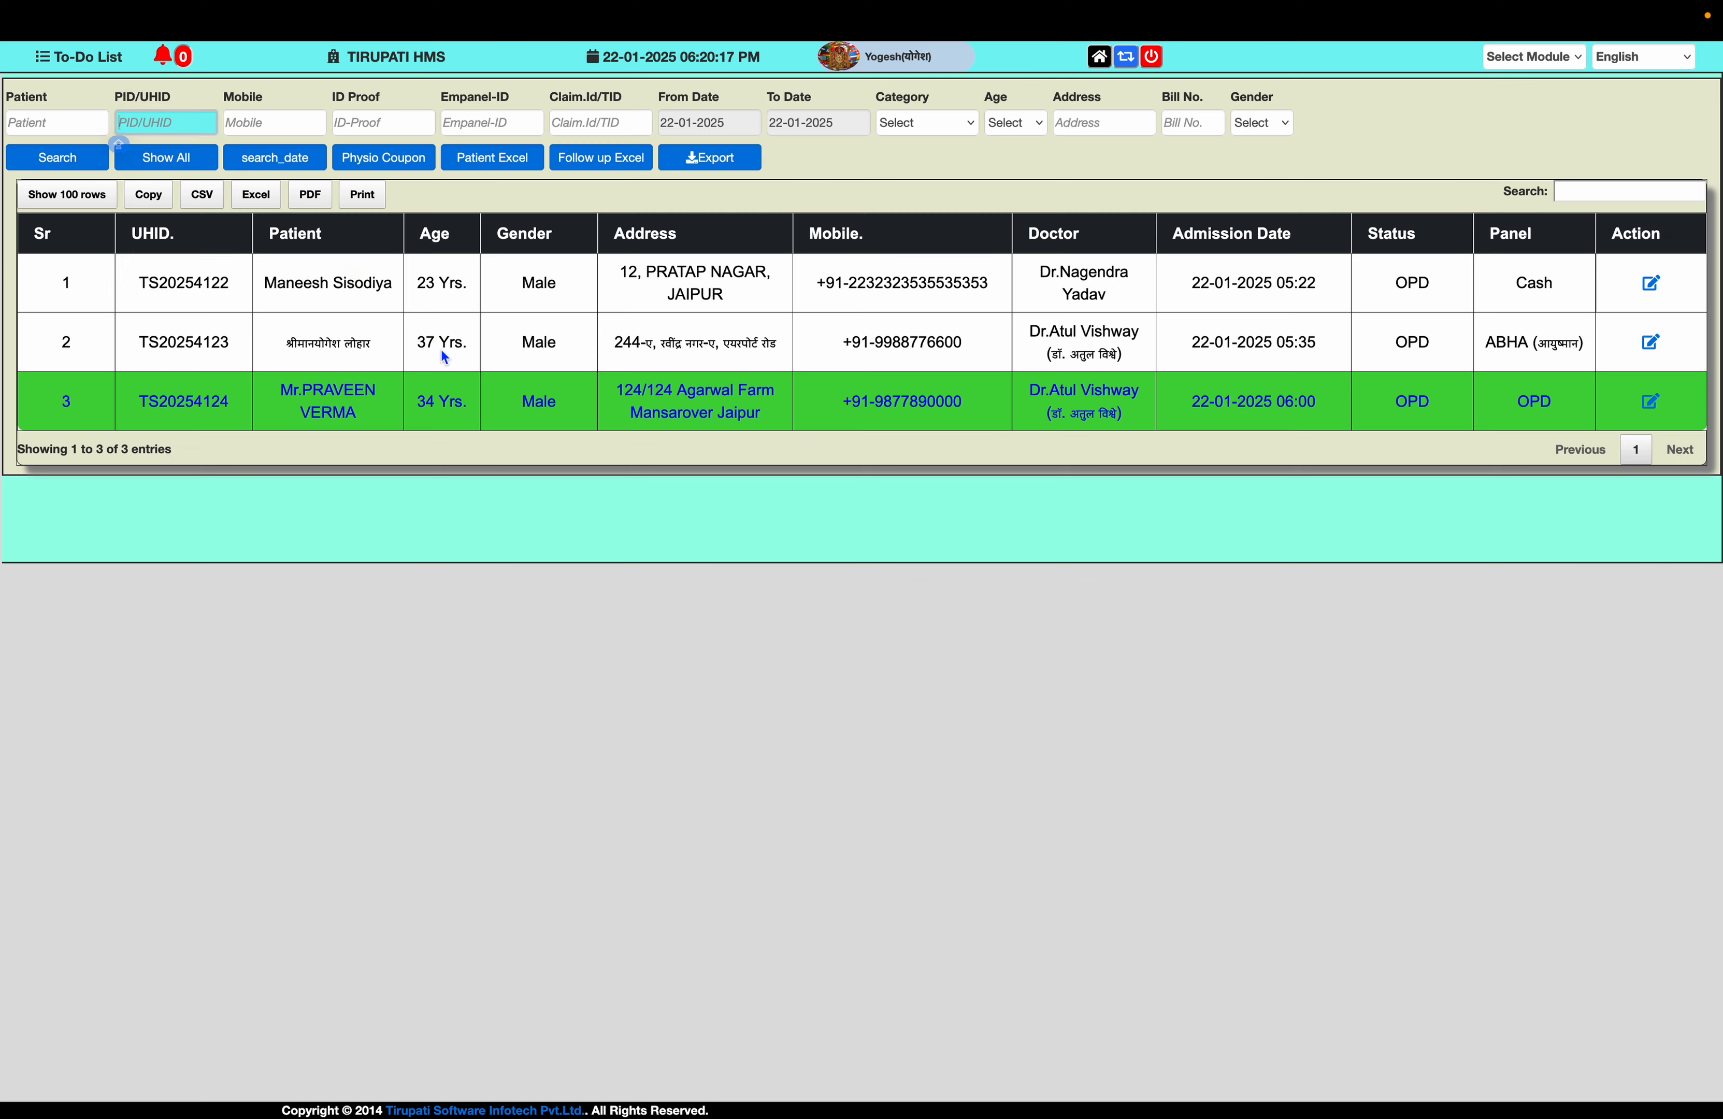
click(280, 412)
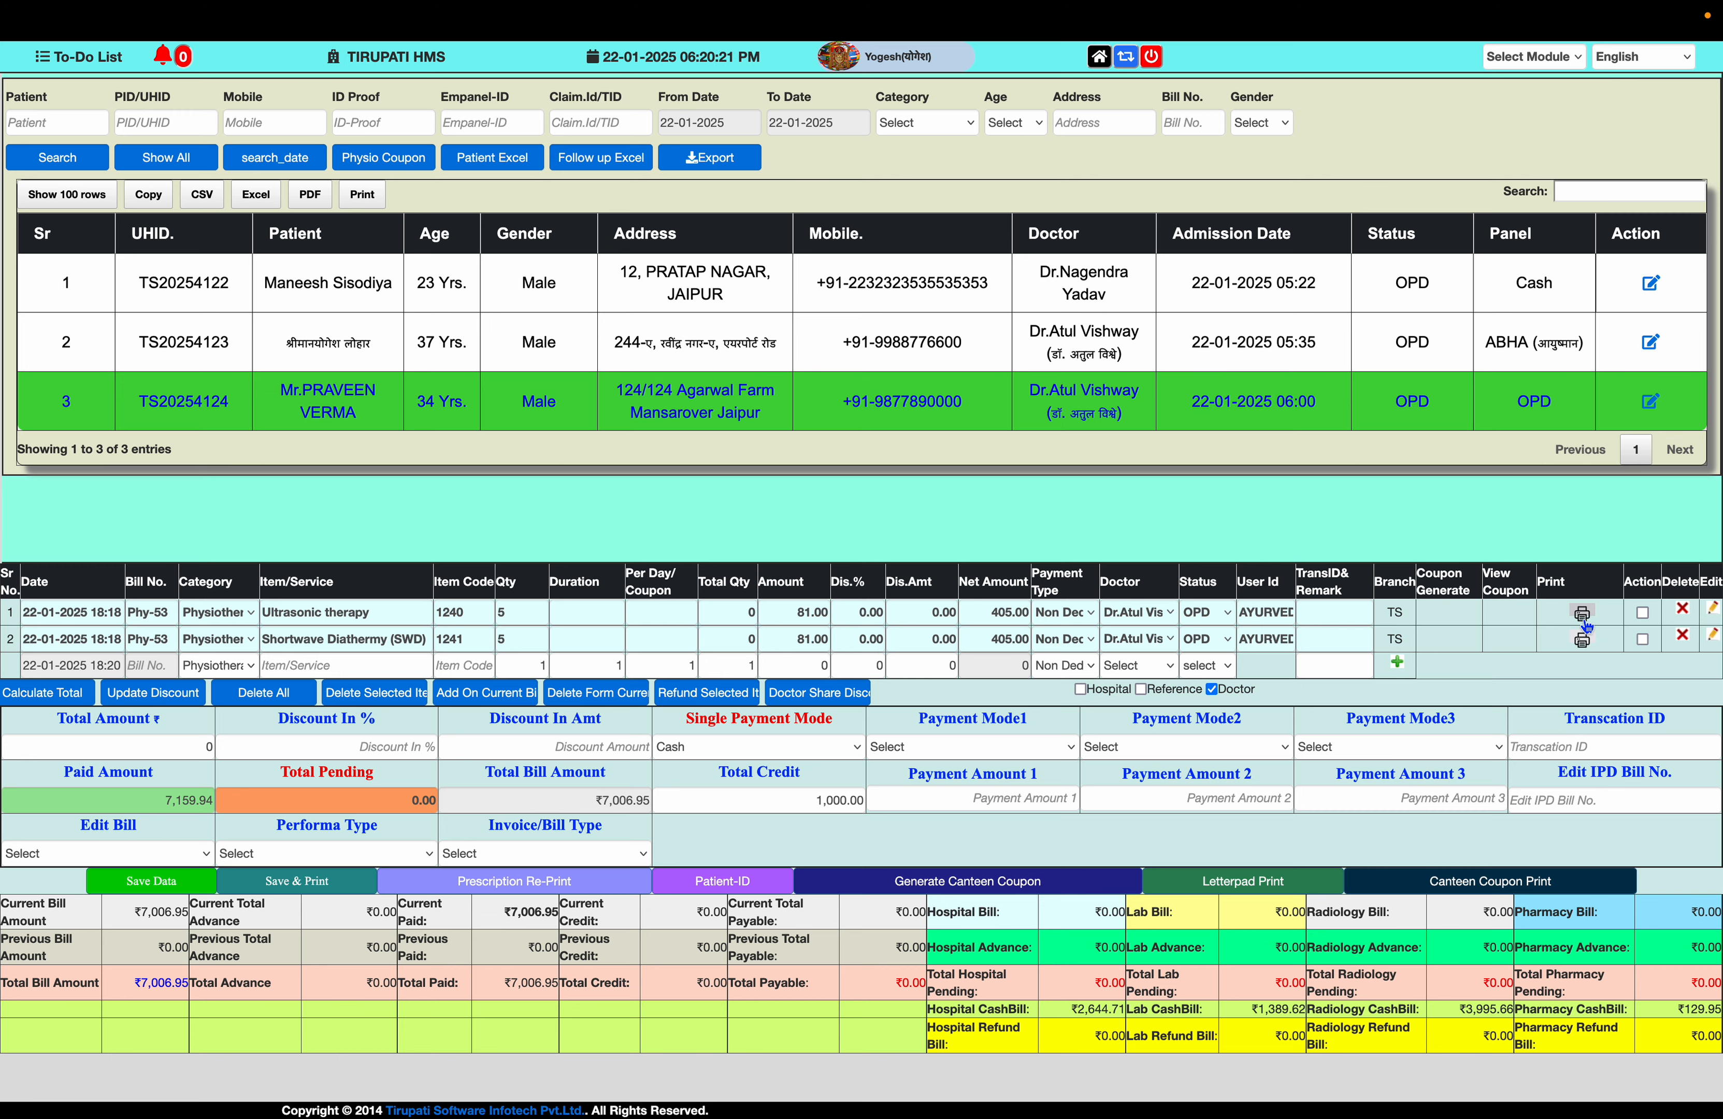
click(1583, 615)
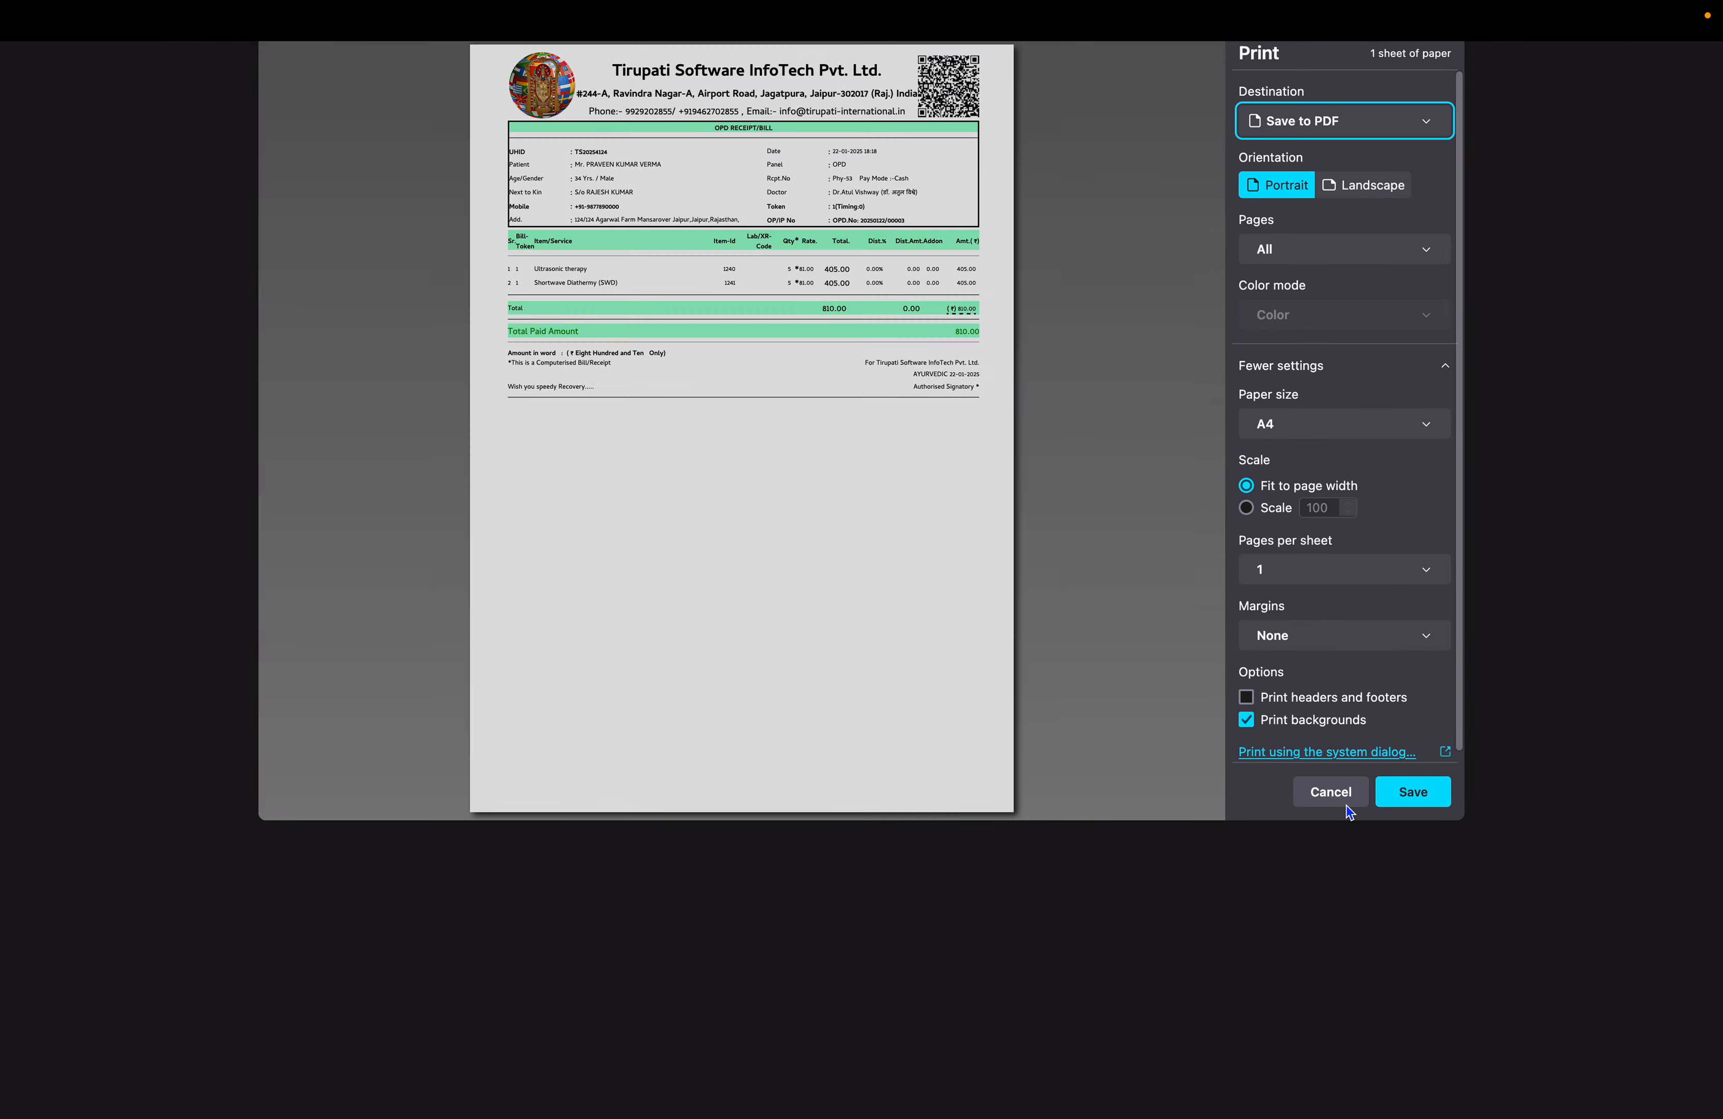
click(1331, 790)
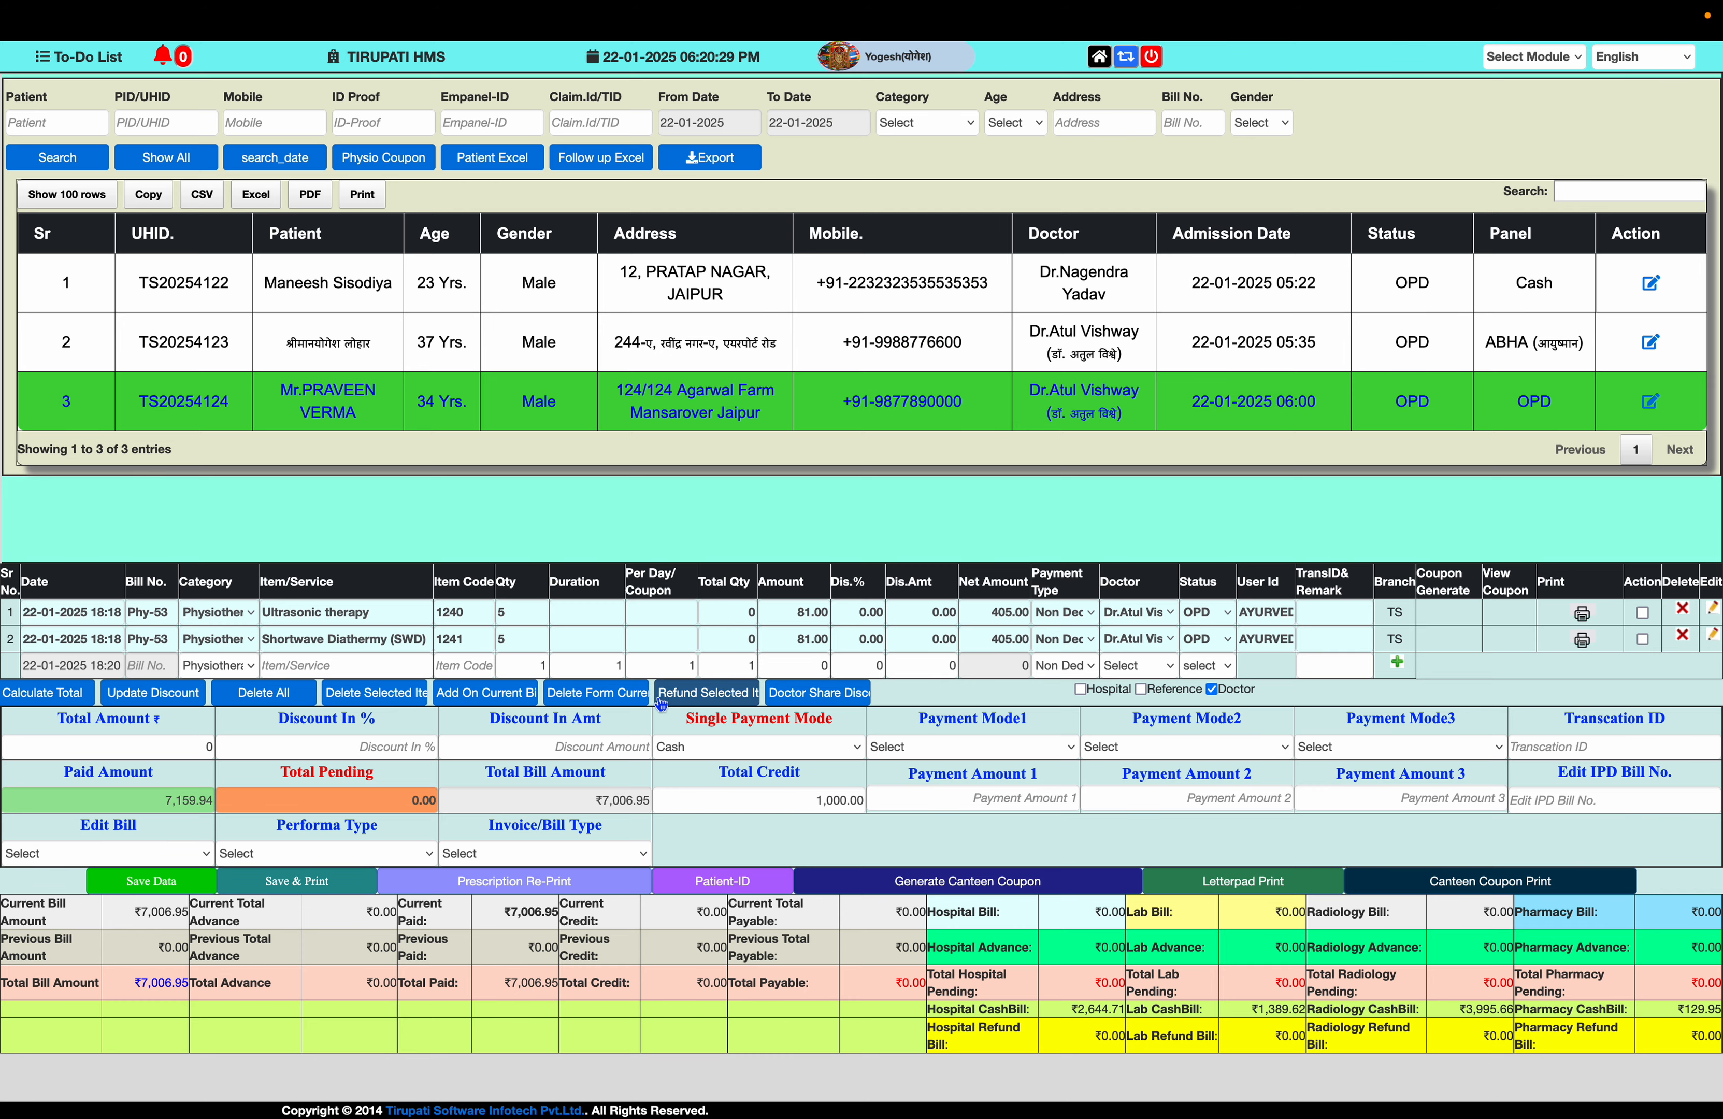
- Resubmit the Edit Billing Detail for both bill items without changes
click(1712, 610)
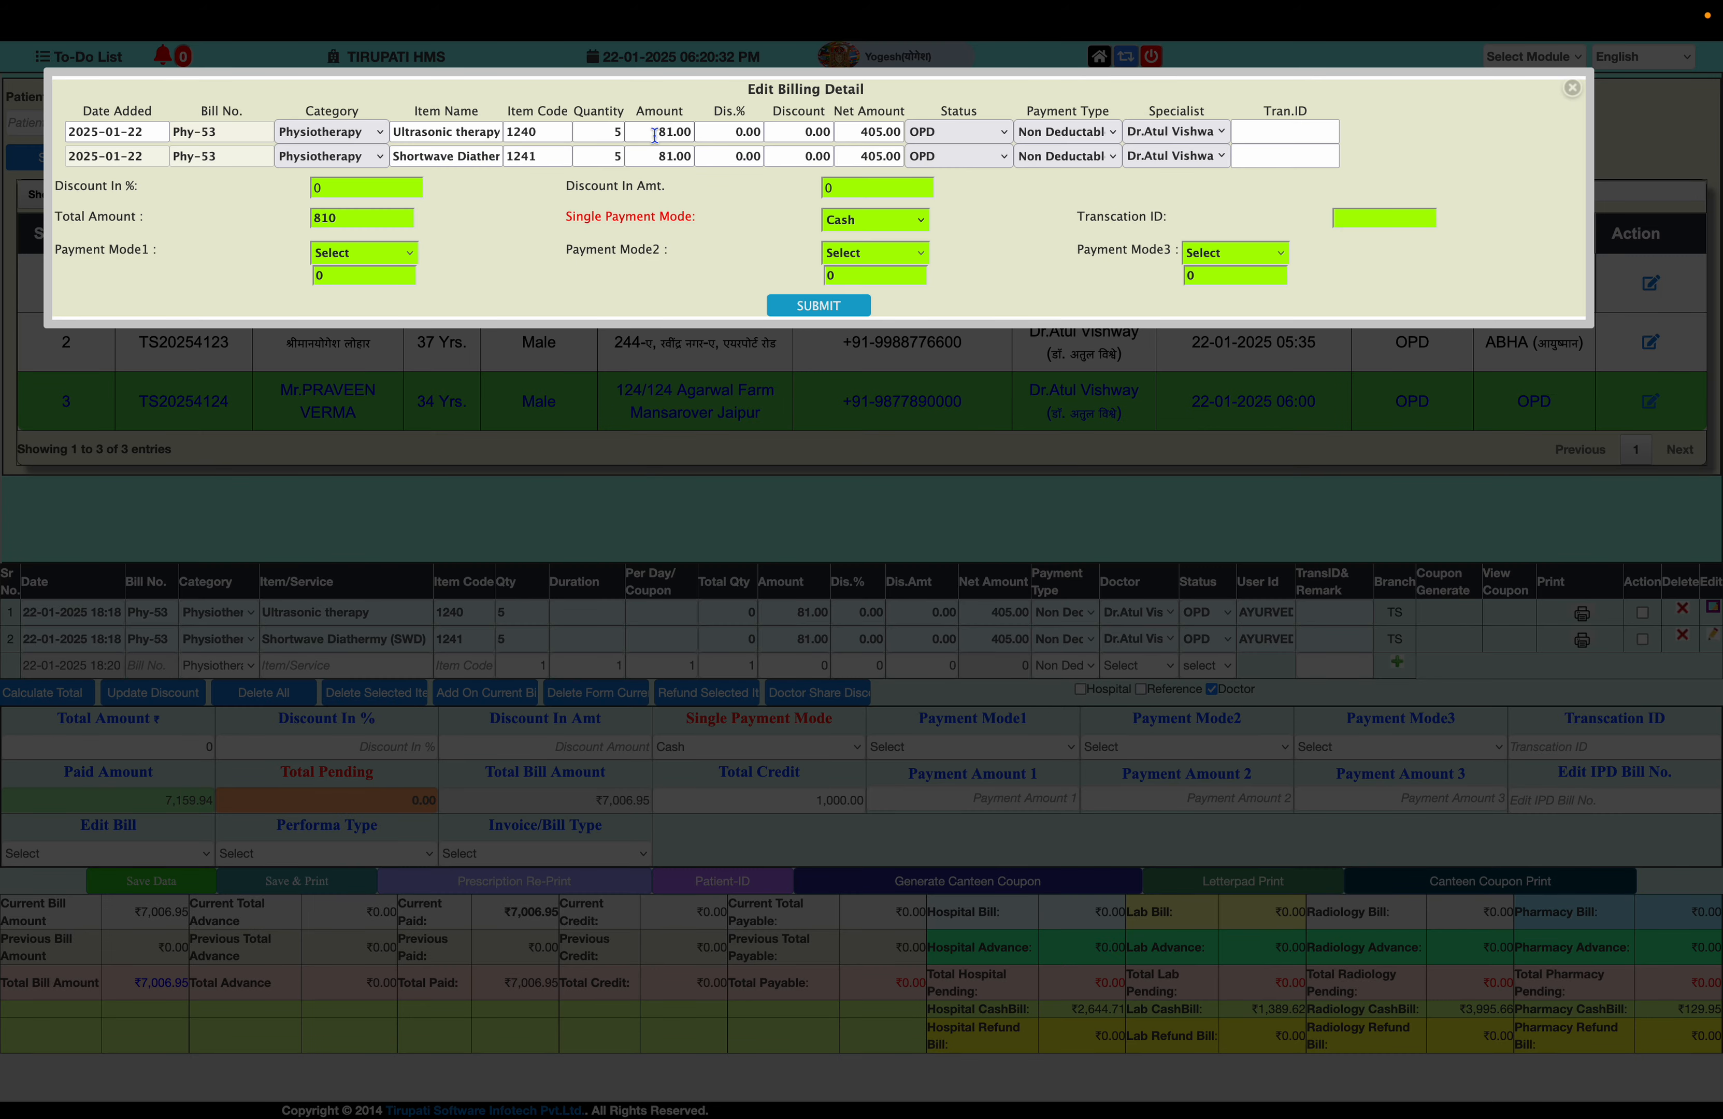
key(Tab)
key(Tab)
key(Tab)
key(Tab)
key(Tab)
key(Tab)
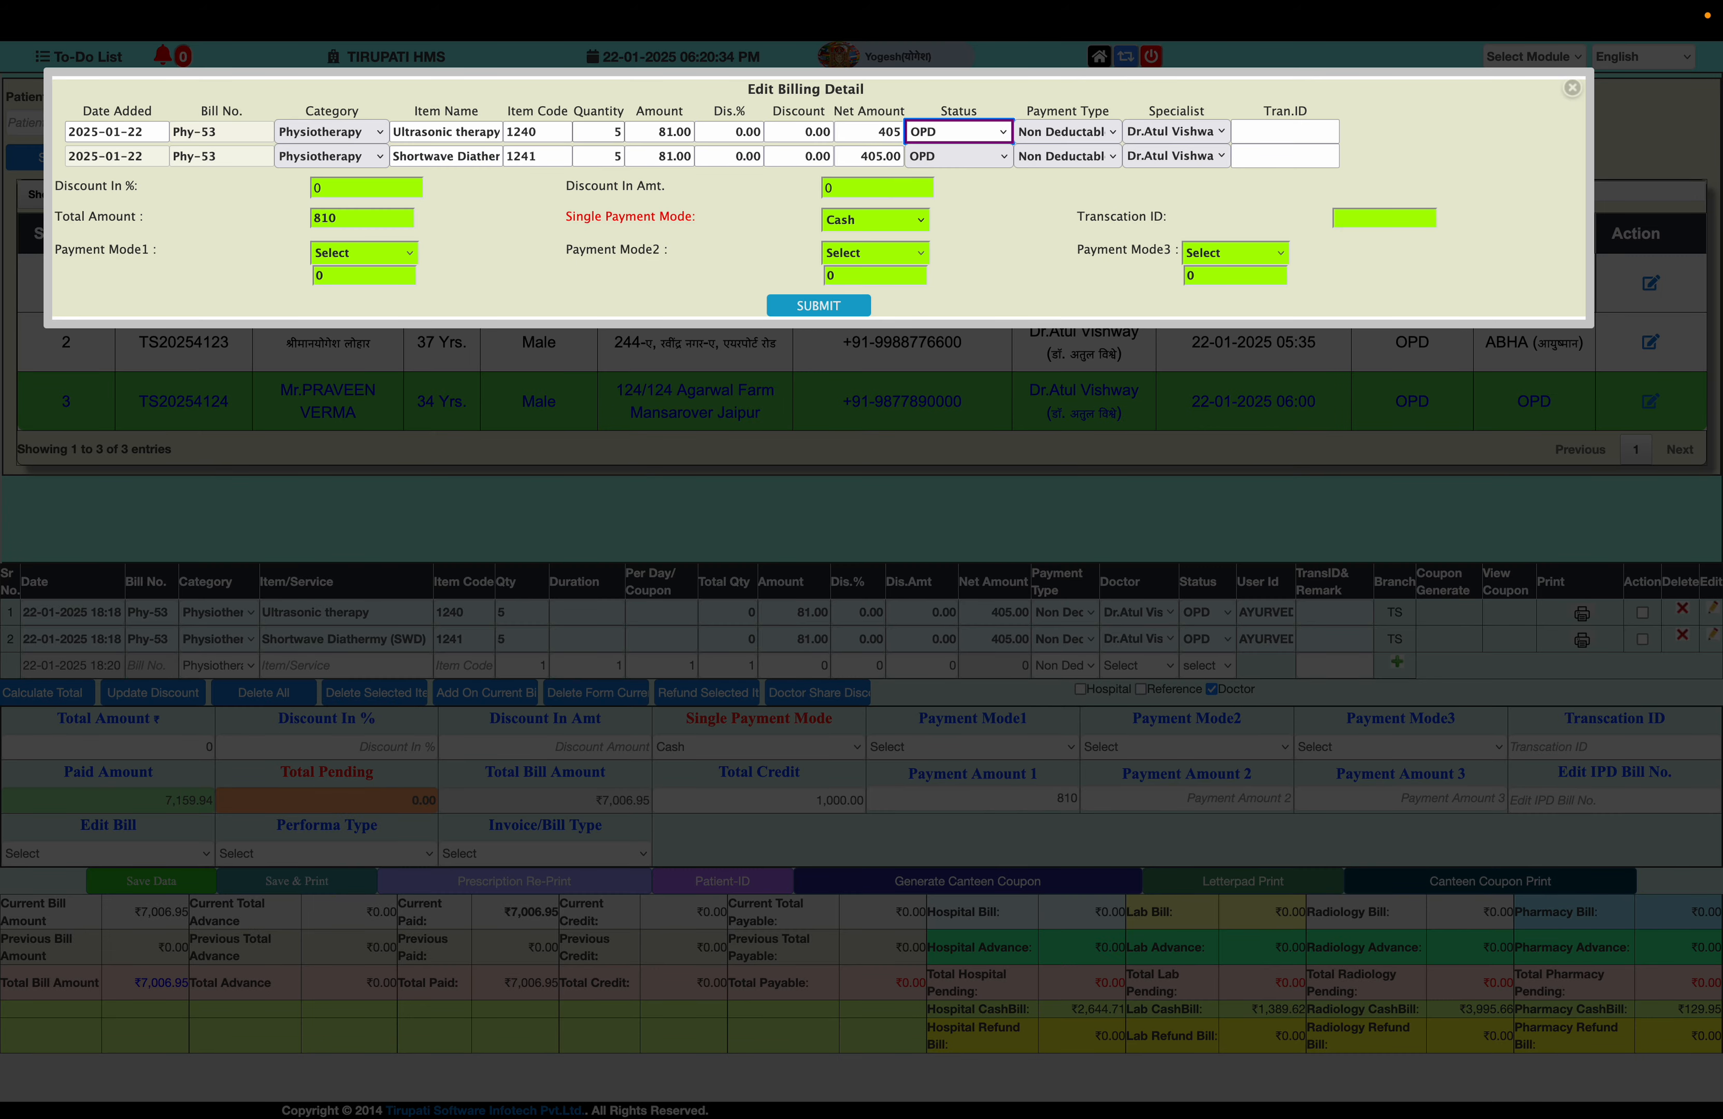
key(Tab)
key(Tab)
key(Tab)
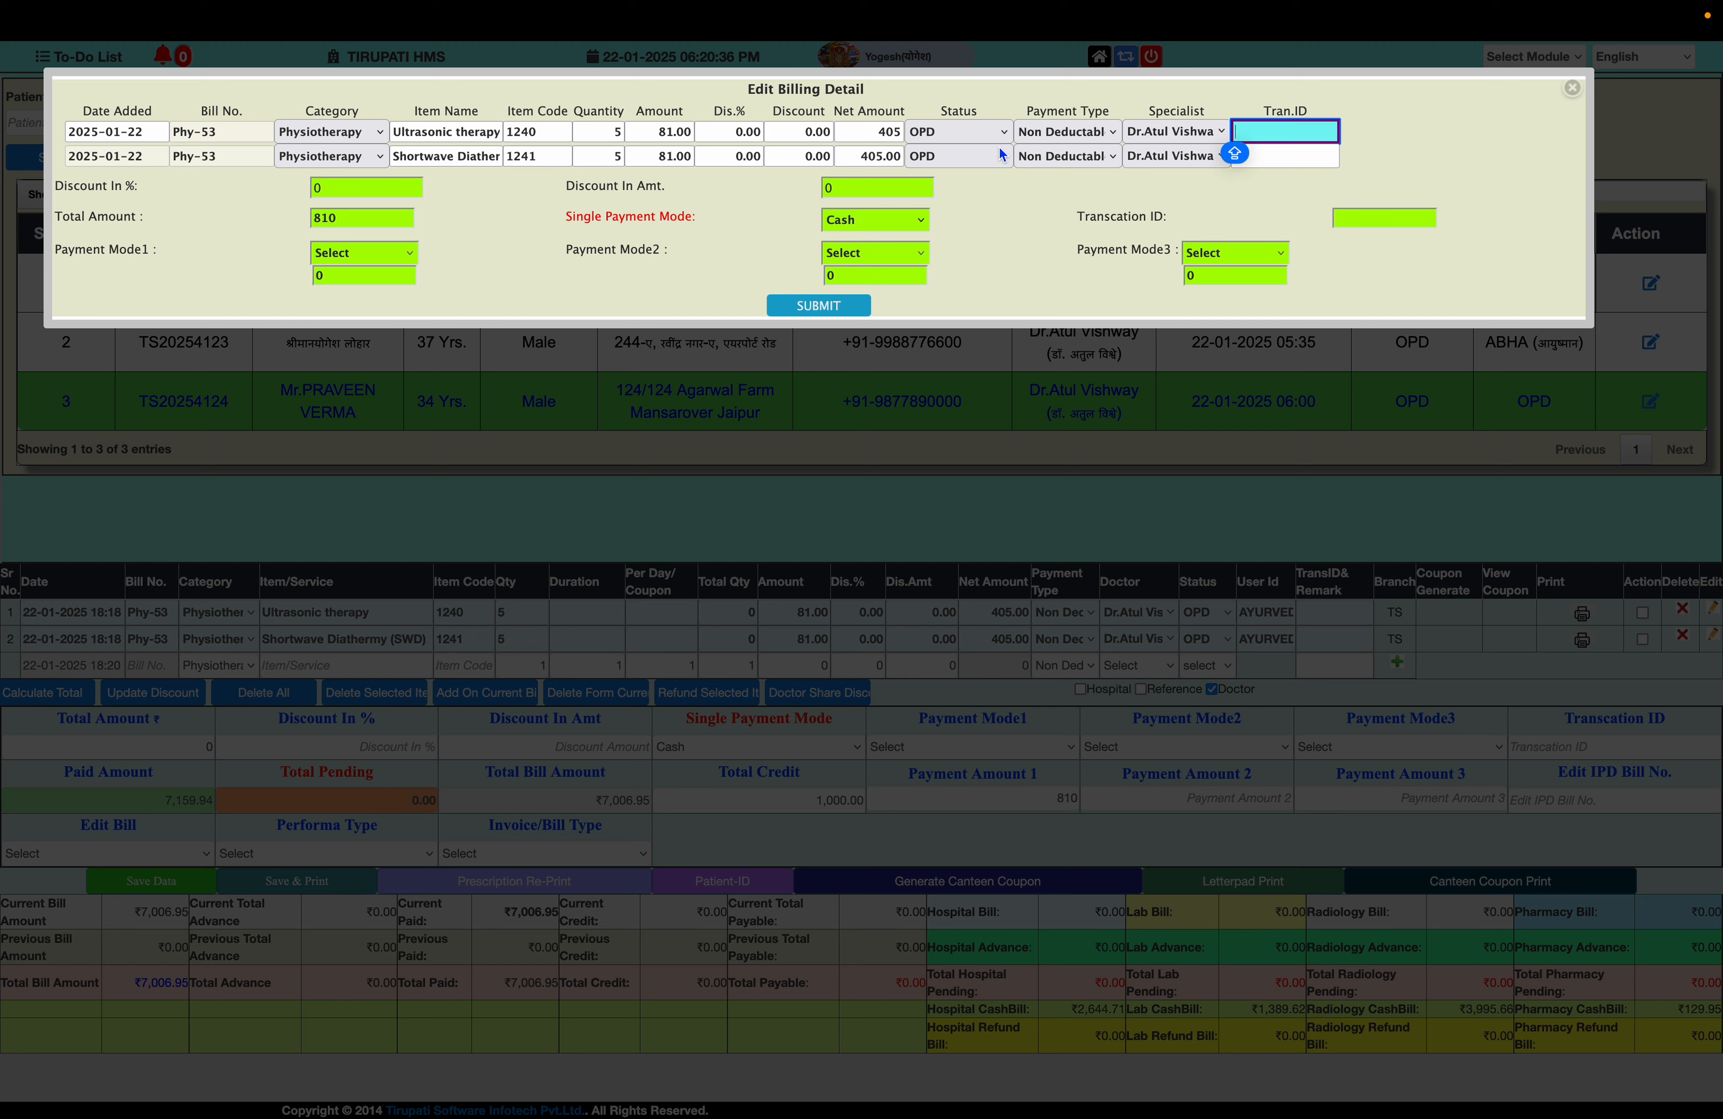
click(1084, 132)
click(1074, 130)
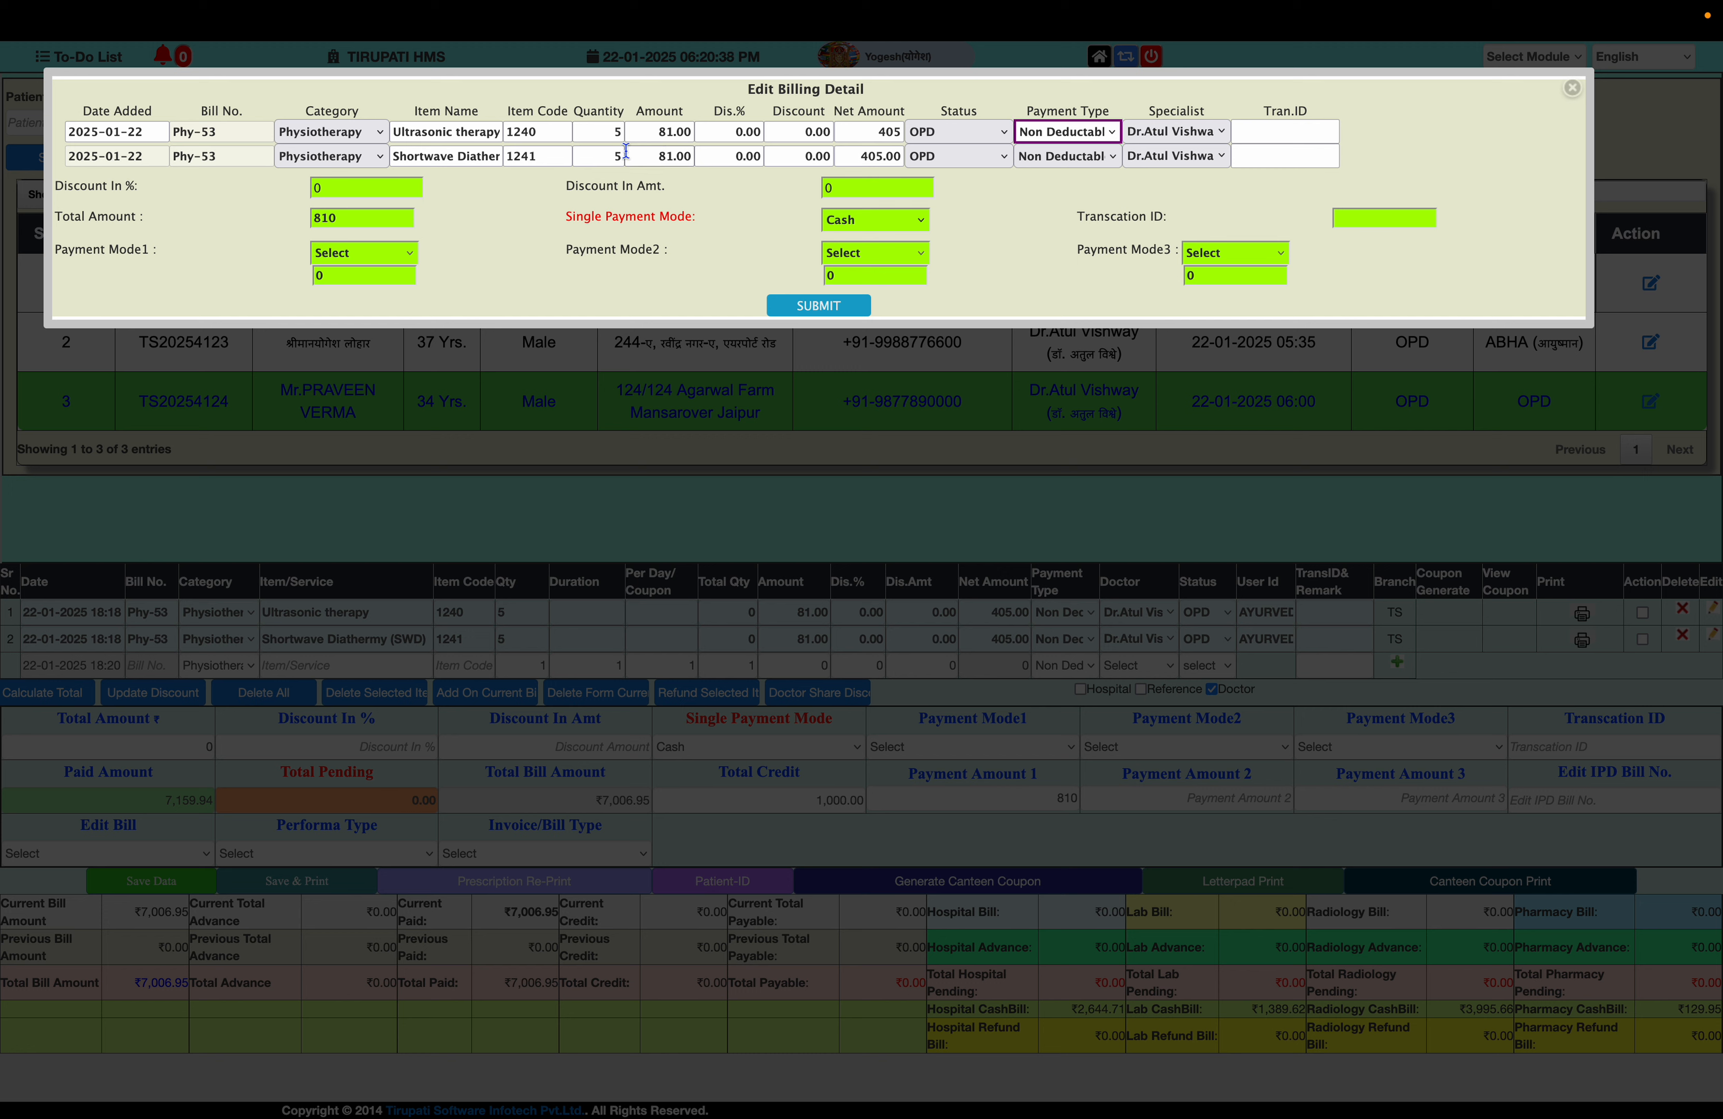
click(587, 156)
key(Tab)
key(Tab)
key(Tab)
key(Tab)
key(Tab)
key(Tab)
key(Tab)
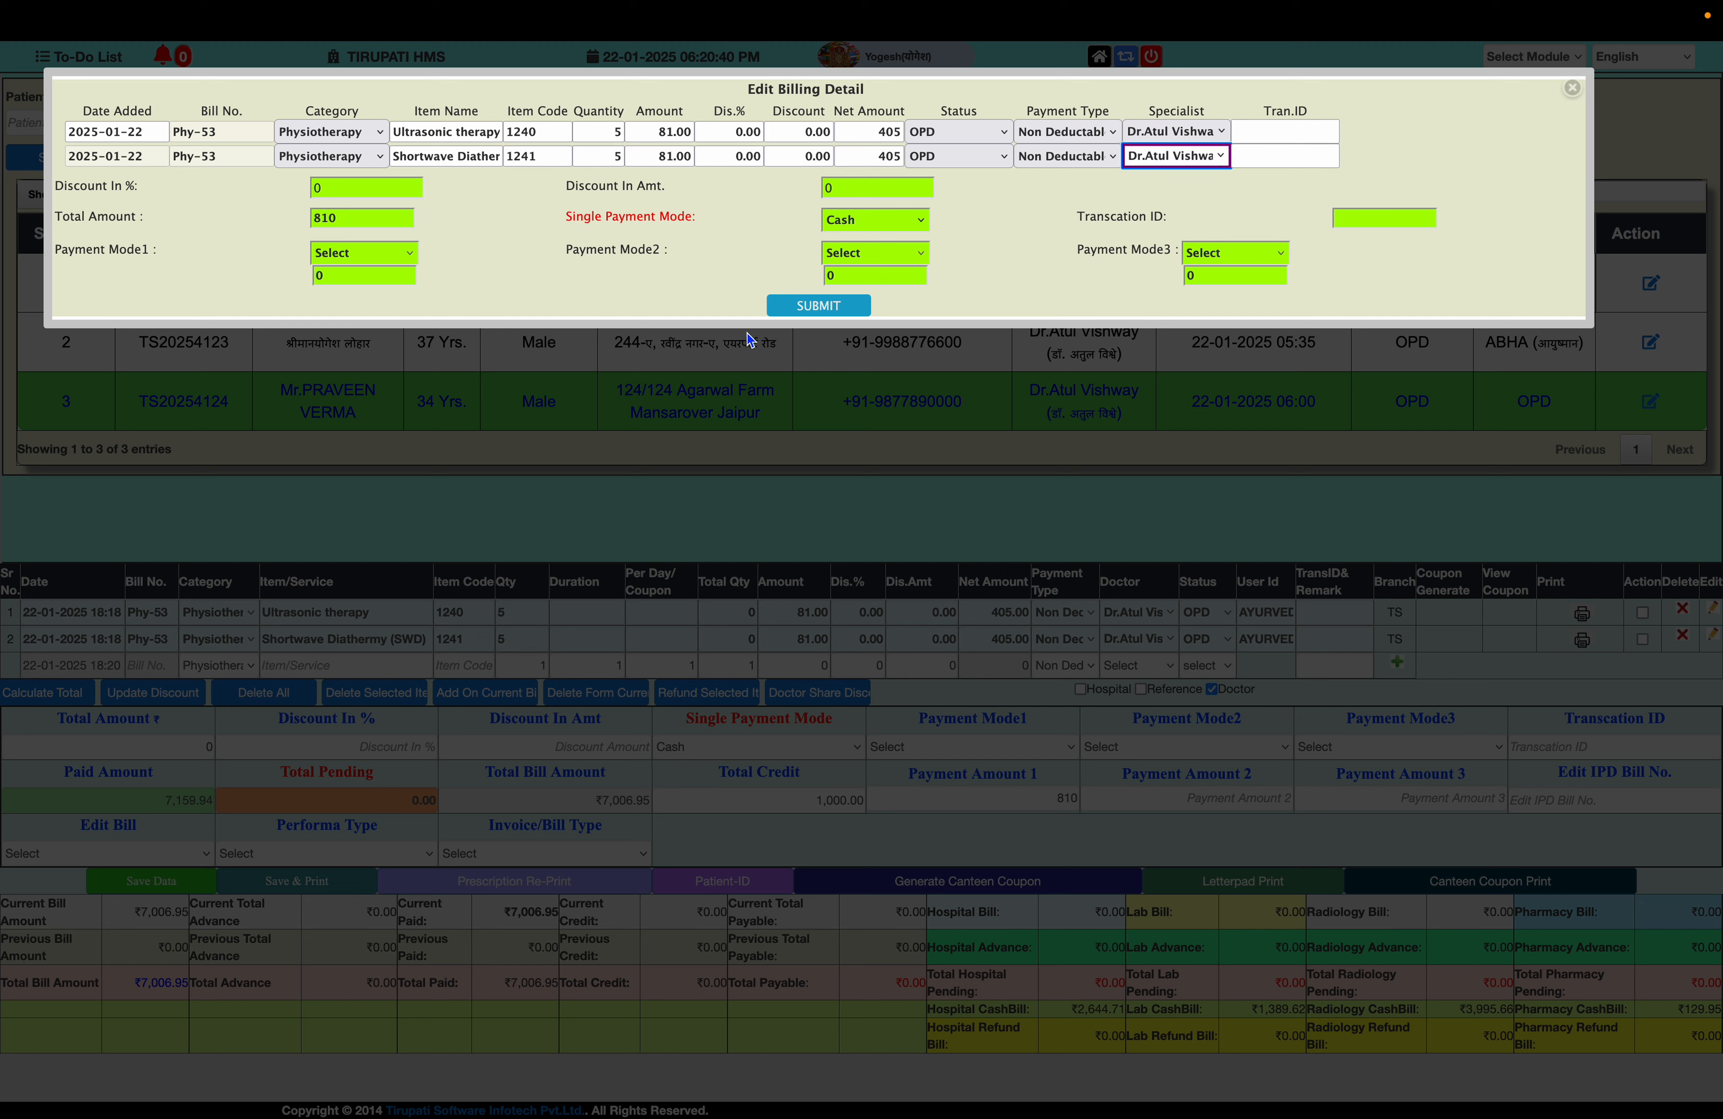
click(813, 306)
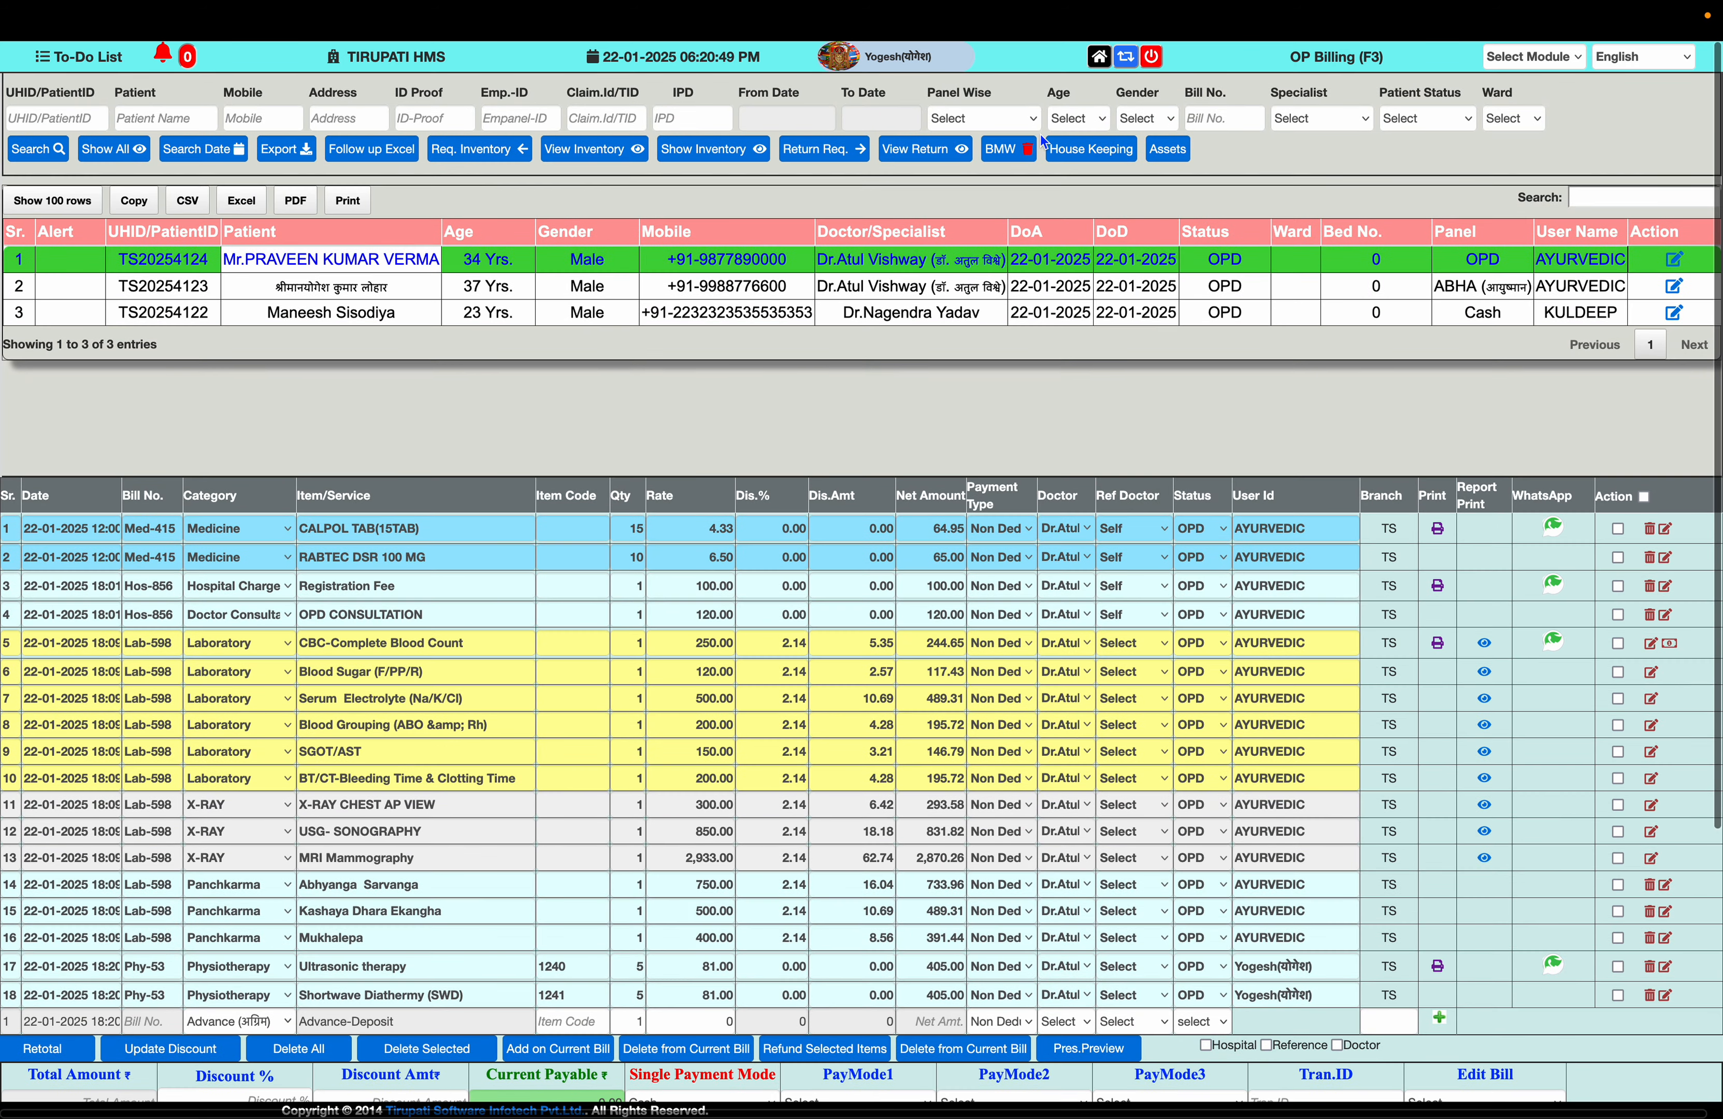
- Go to the home screen and log out
click(1100, 58)
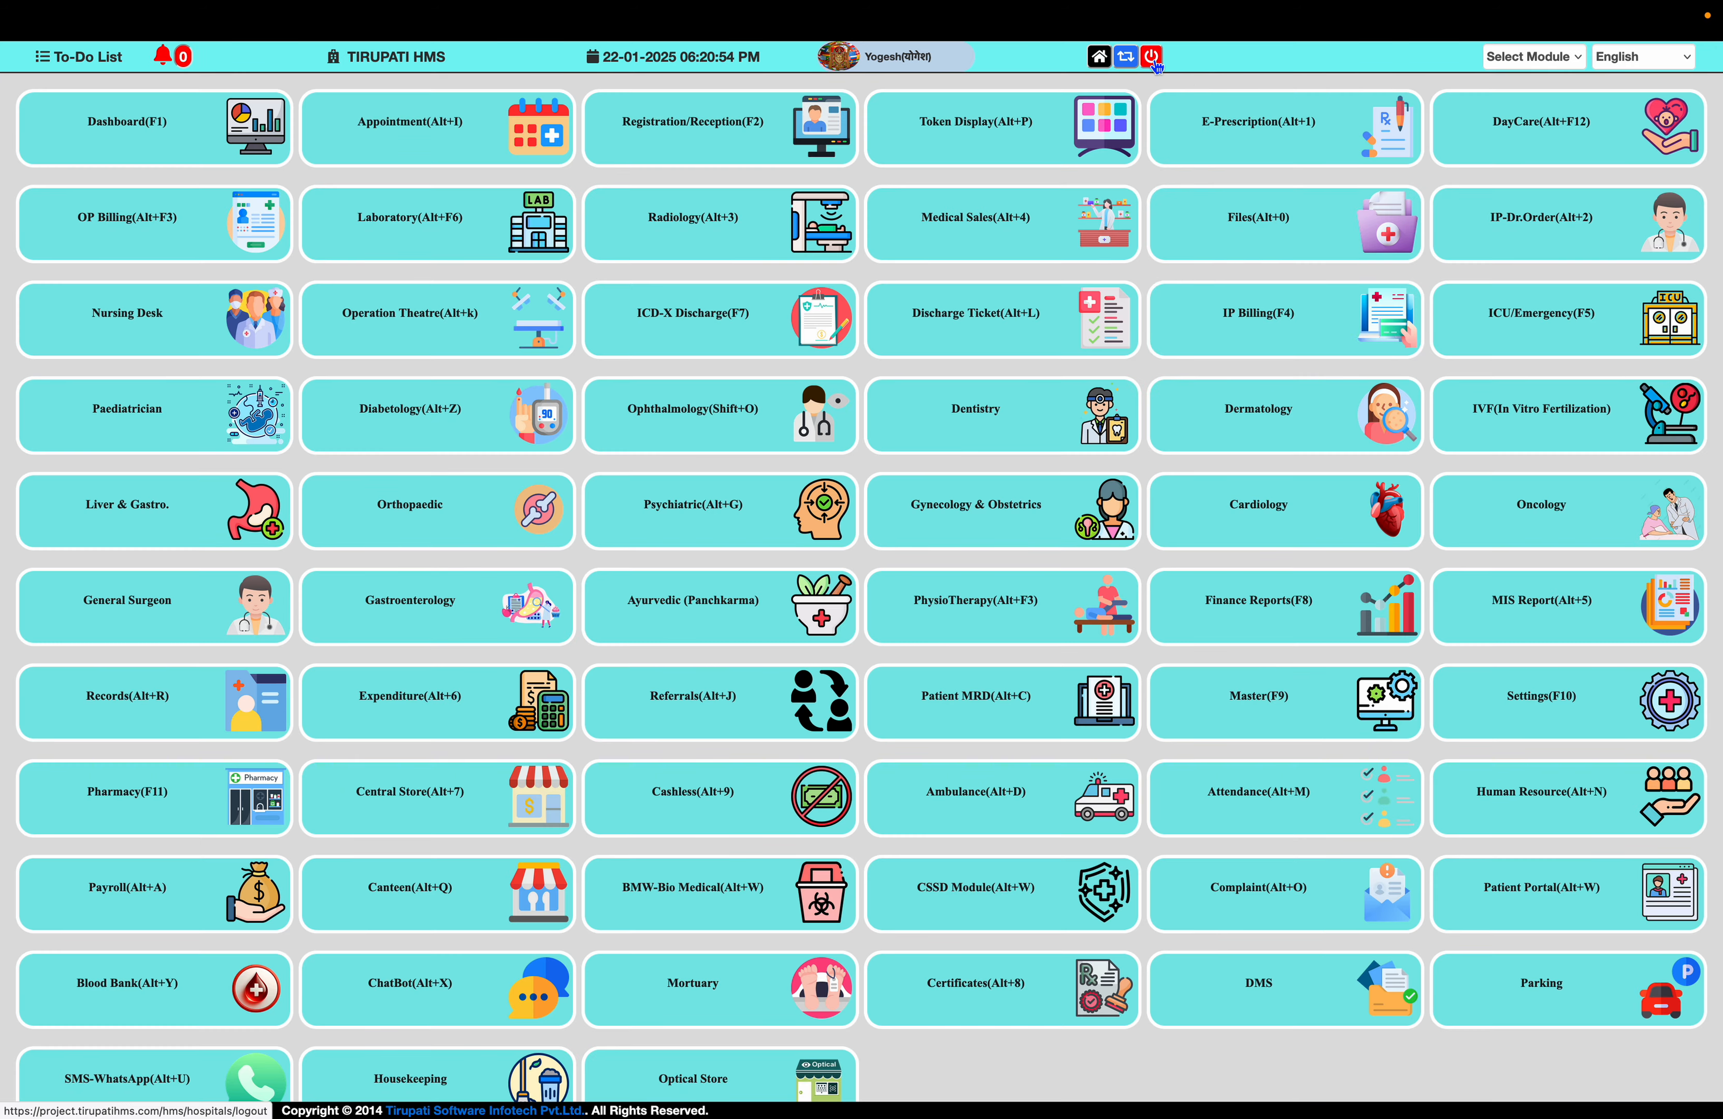
click(1258, 411)
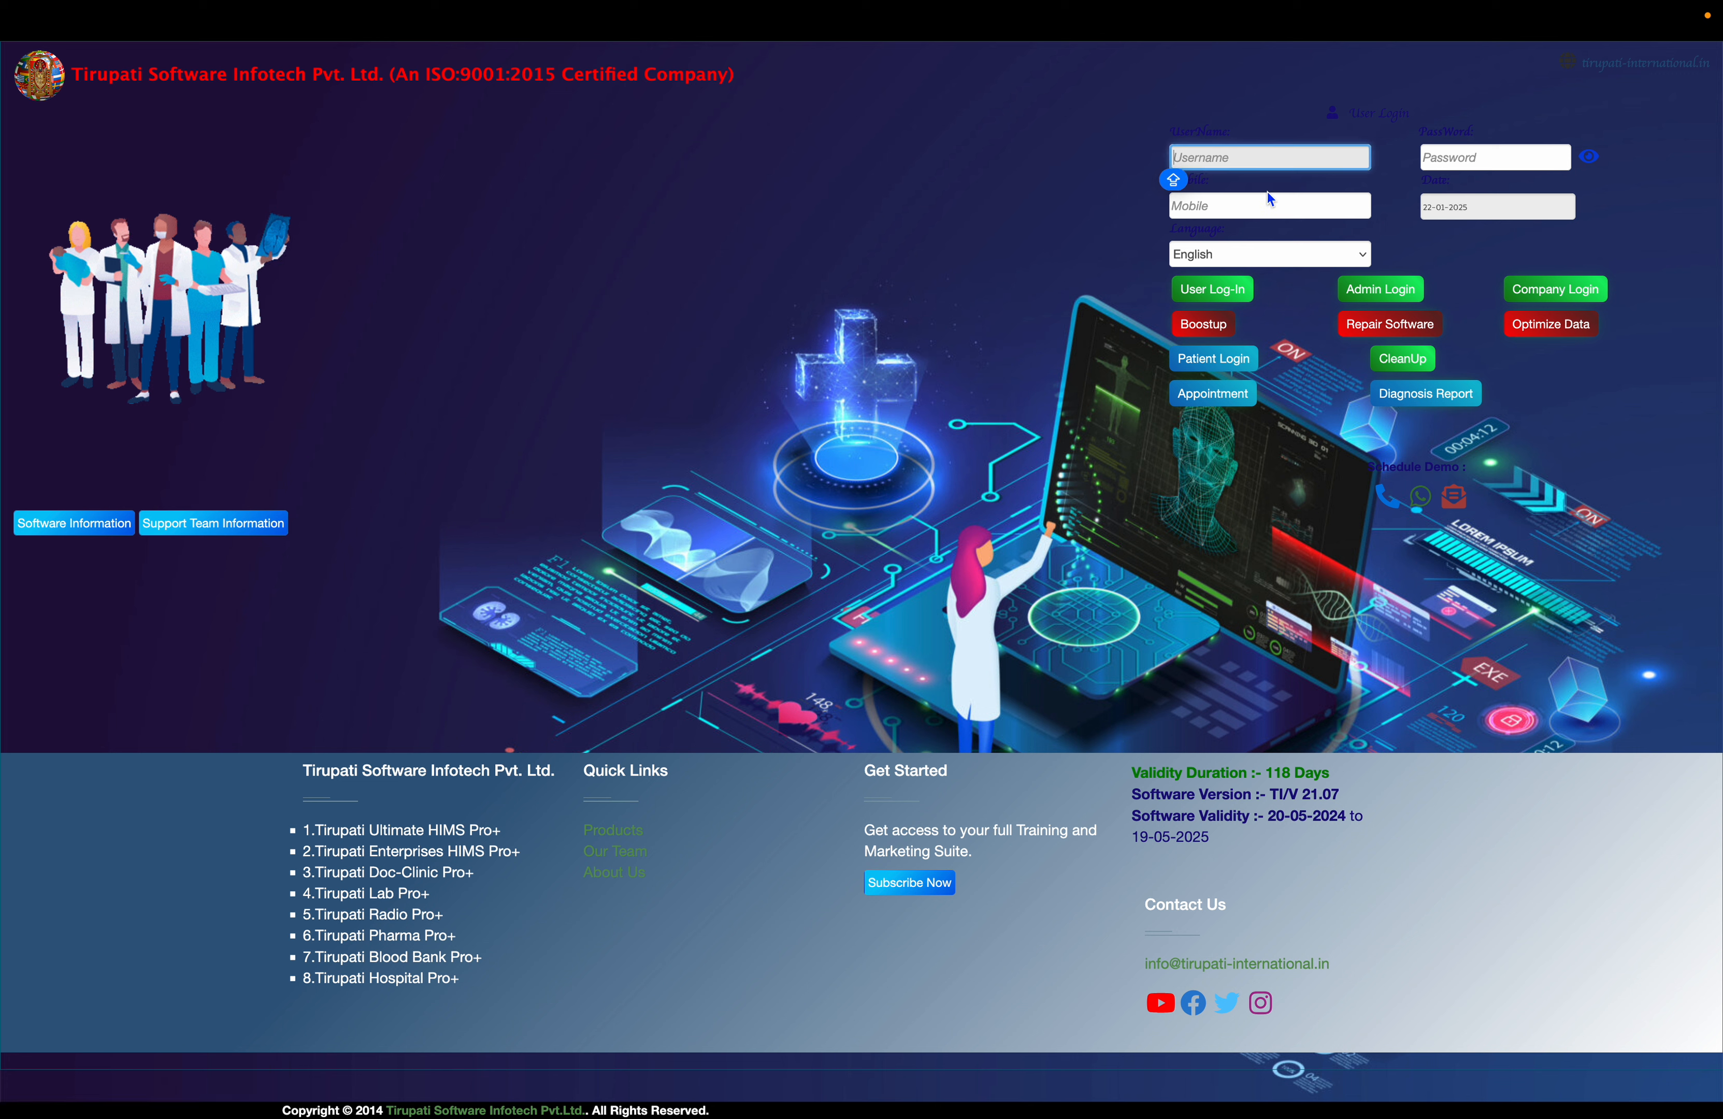
key(Caps_Lock)
- Log in as user AYURVEDIC with its password and open the PhysioTherapy patient list
text(ayu)
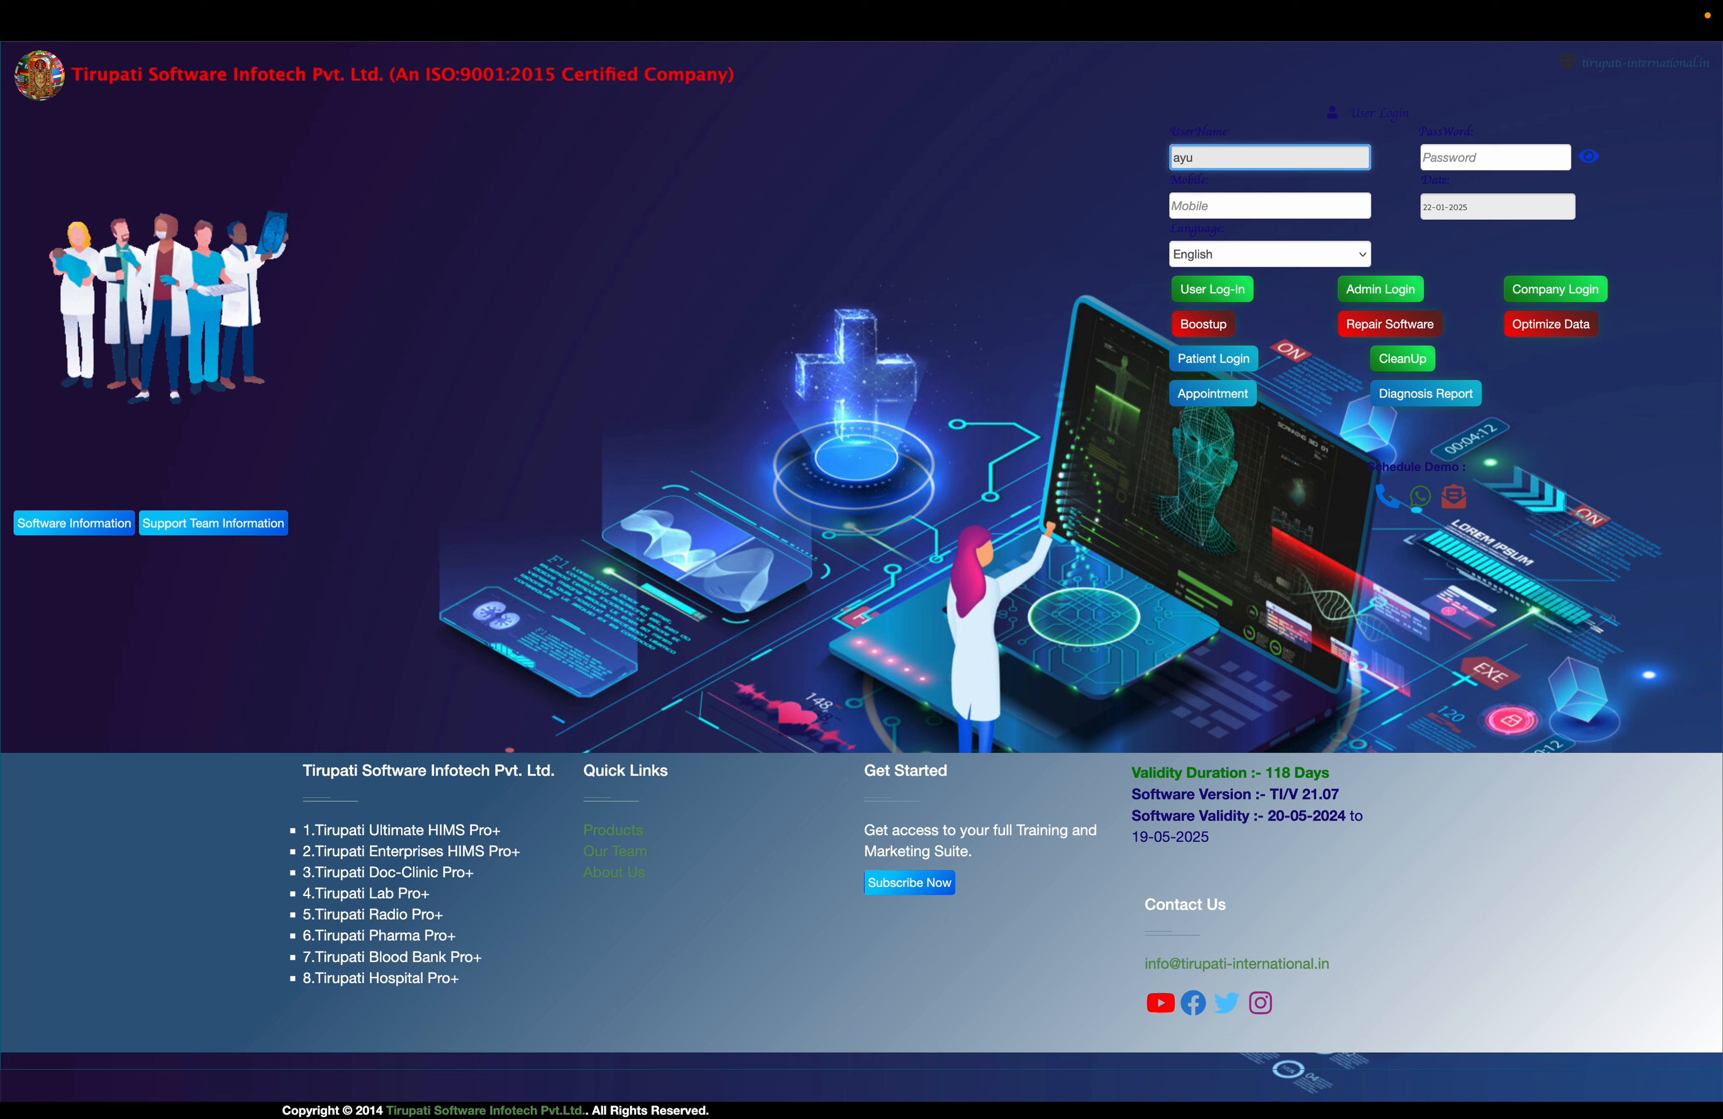
key(BackSpace)
key(Caps_Lock)
text(AYURVEDIC)
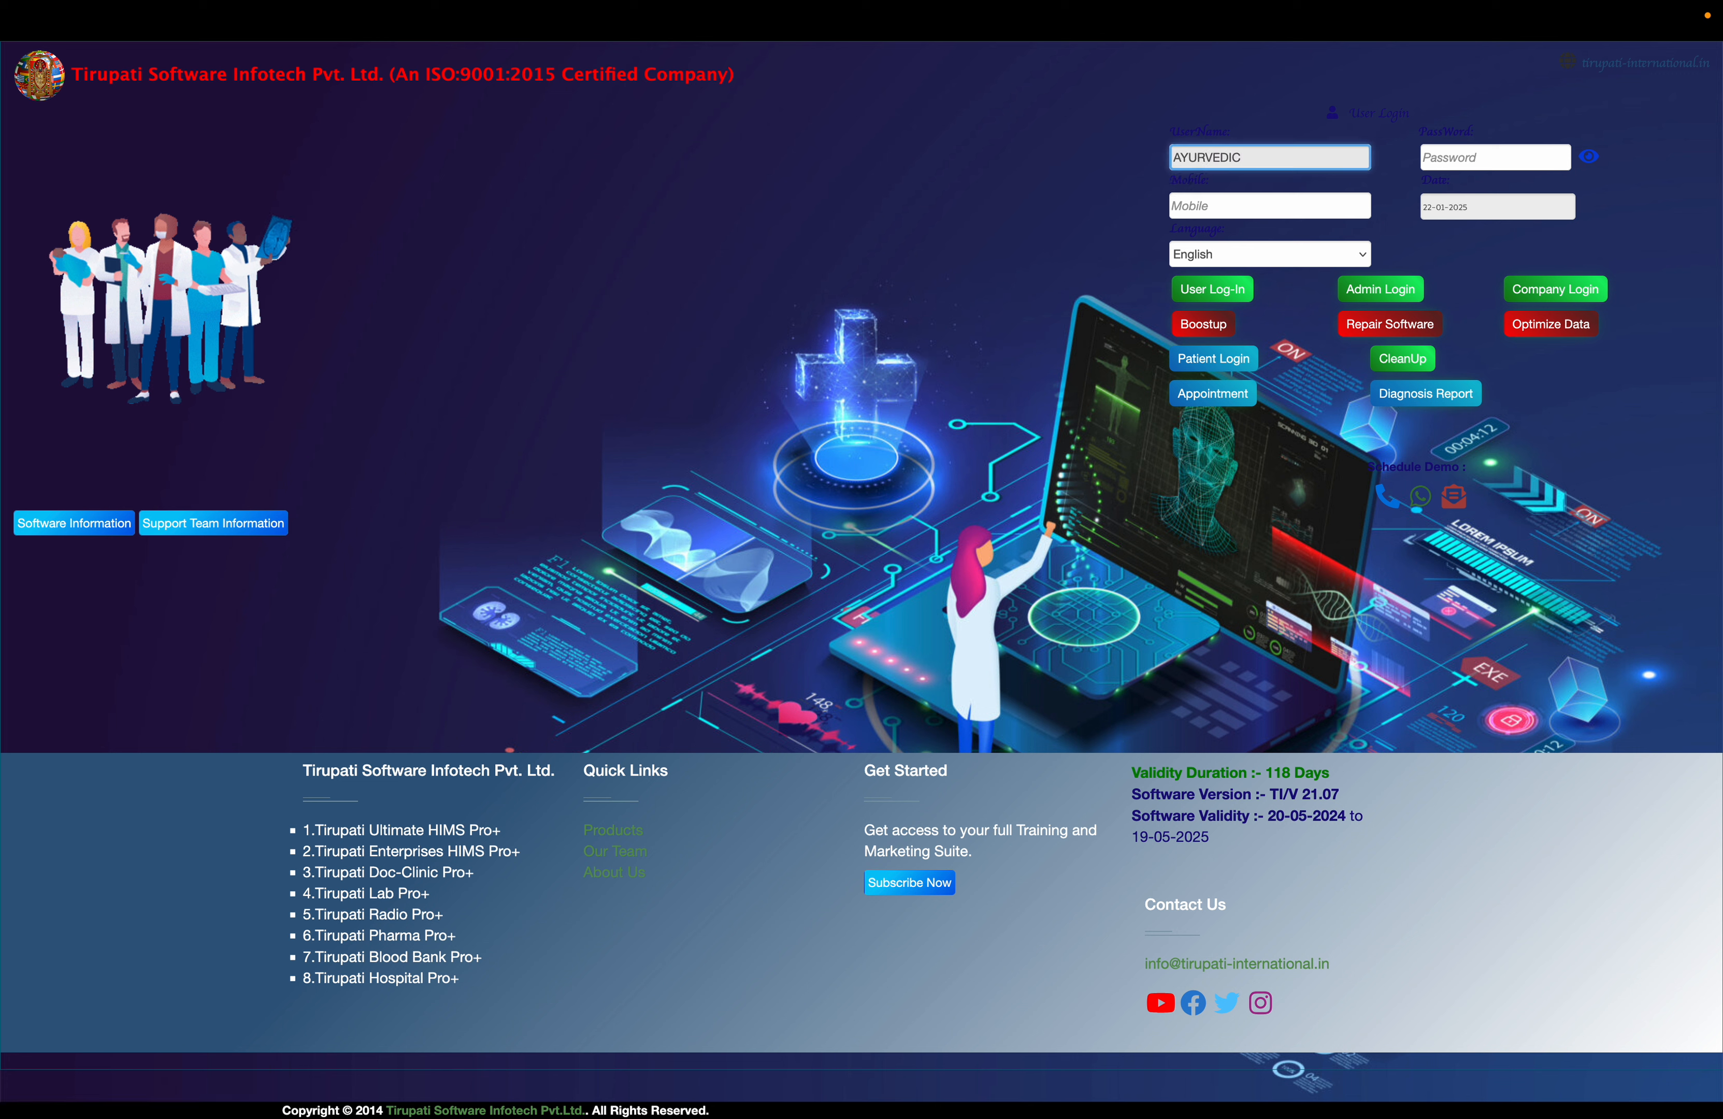
key(super+a)
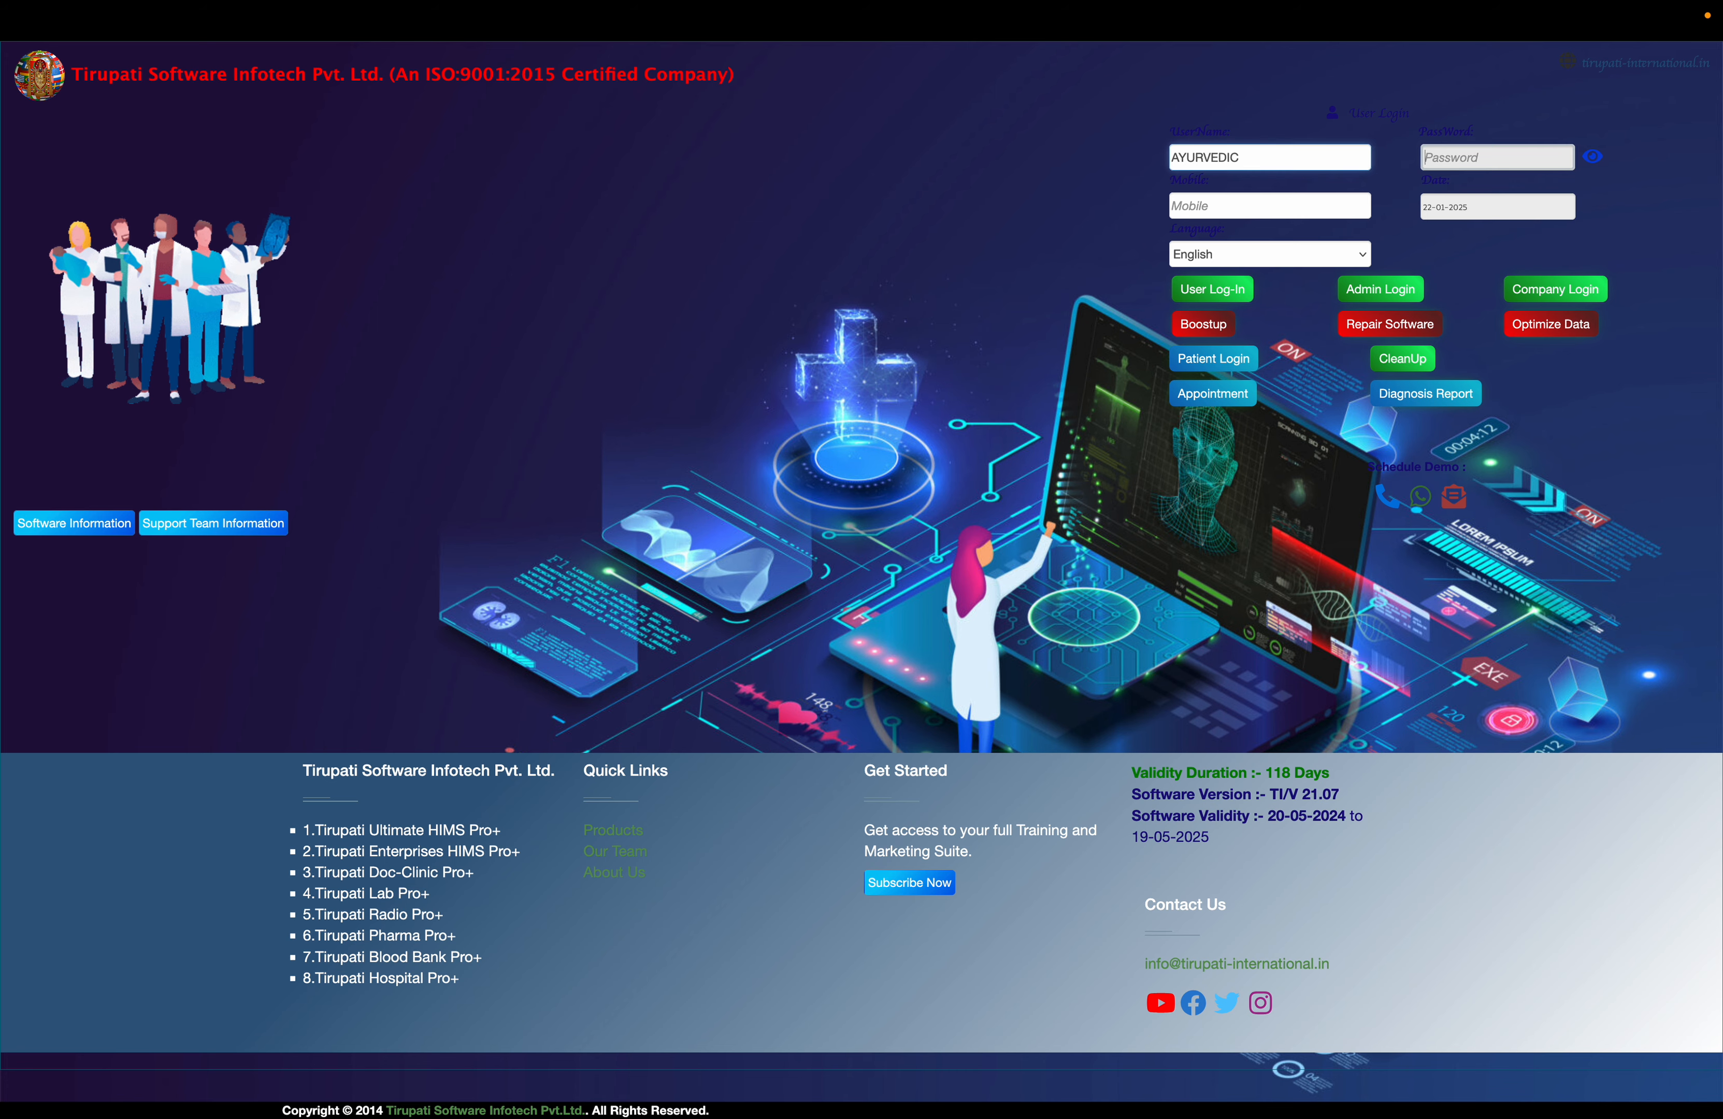
key(Tab)
text(AYURVEDIC)
click(1224, 294)
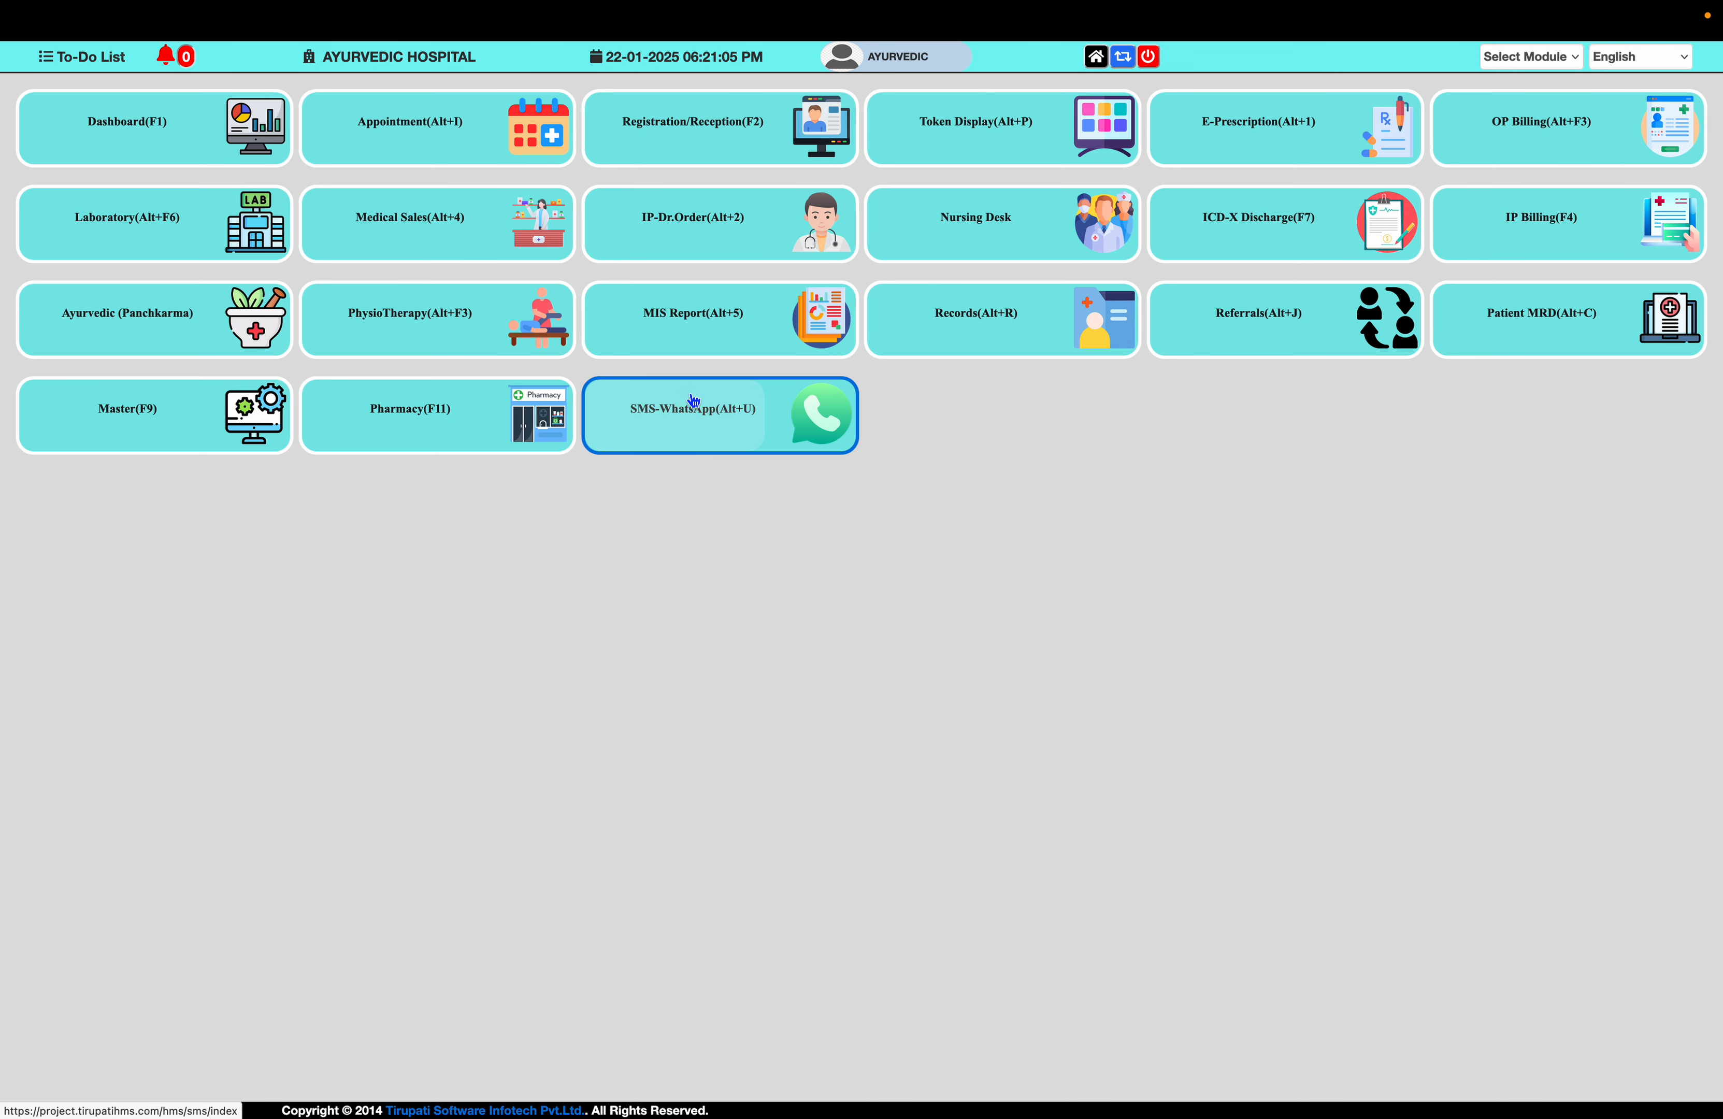
click(481, 334)
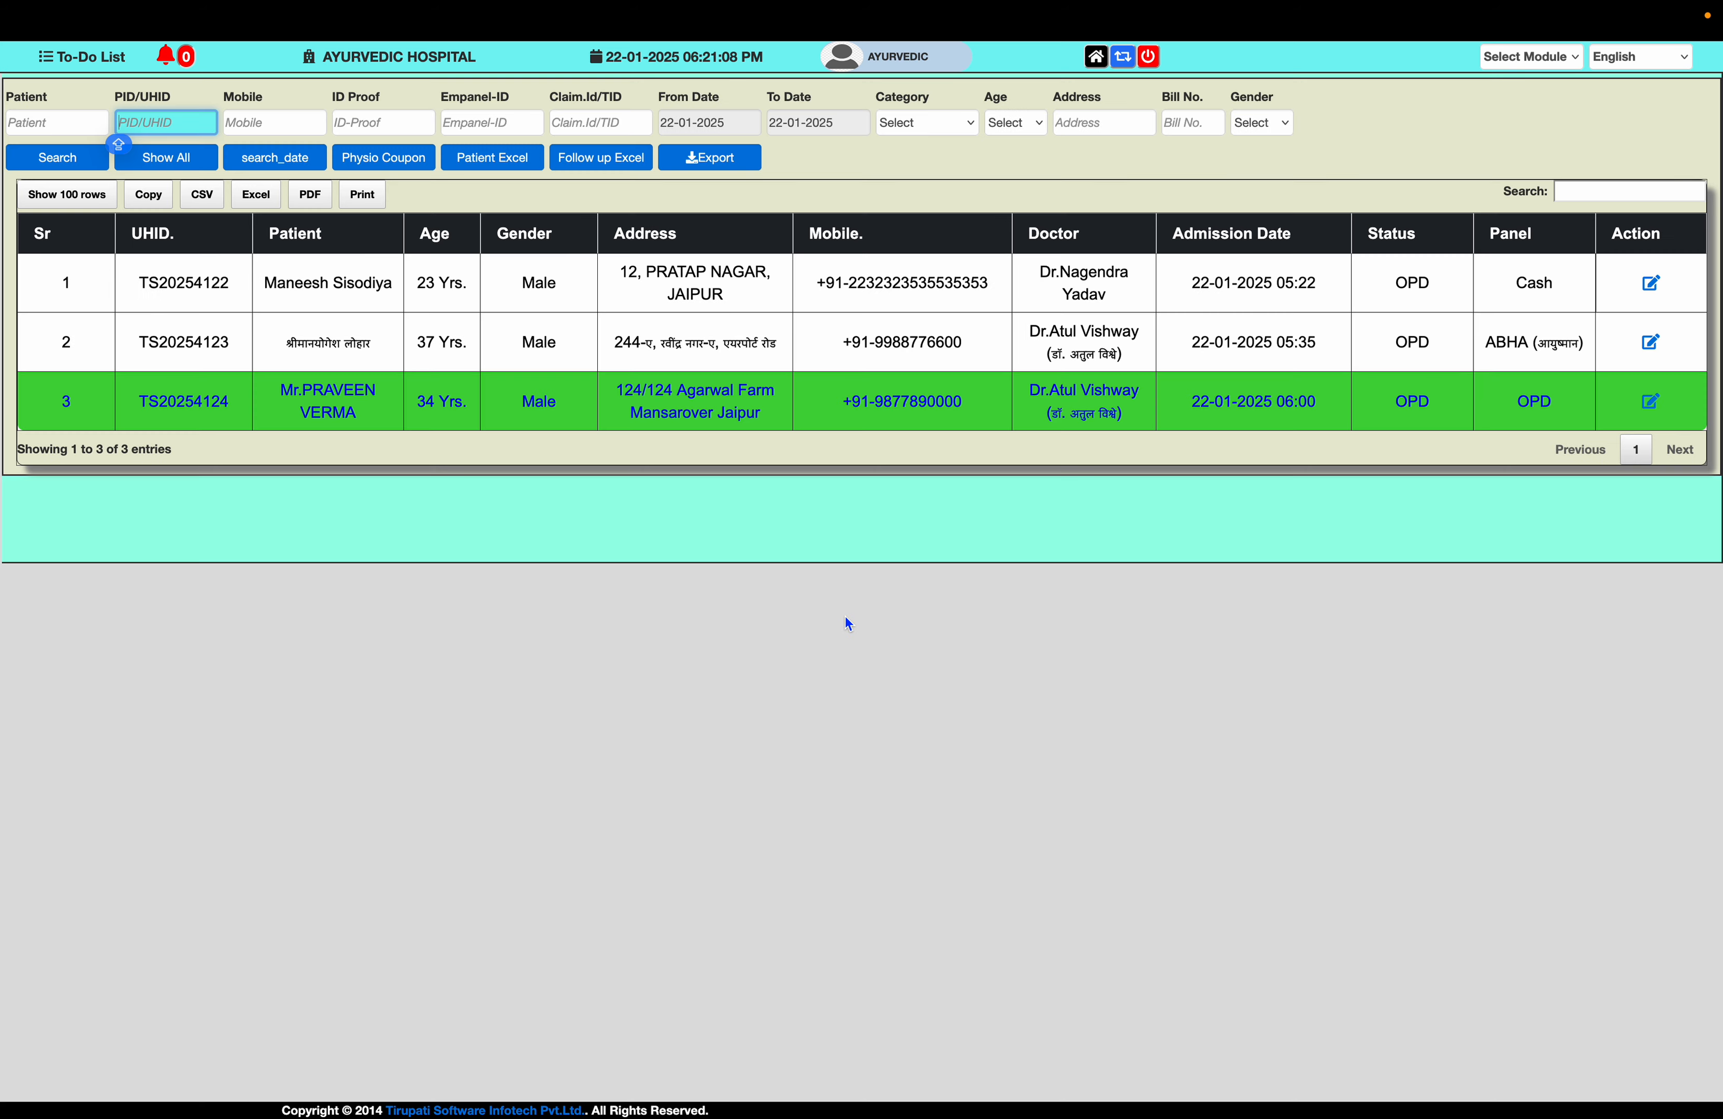
- Add Ultrasonic therapy and Electrical stimulation (therapeutic) rows to the second patient's bill
click(392, 342)
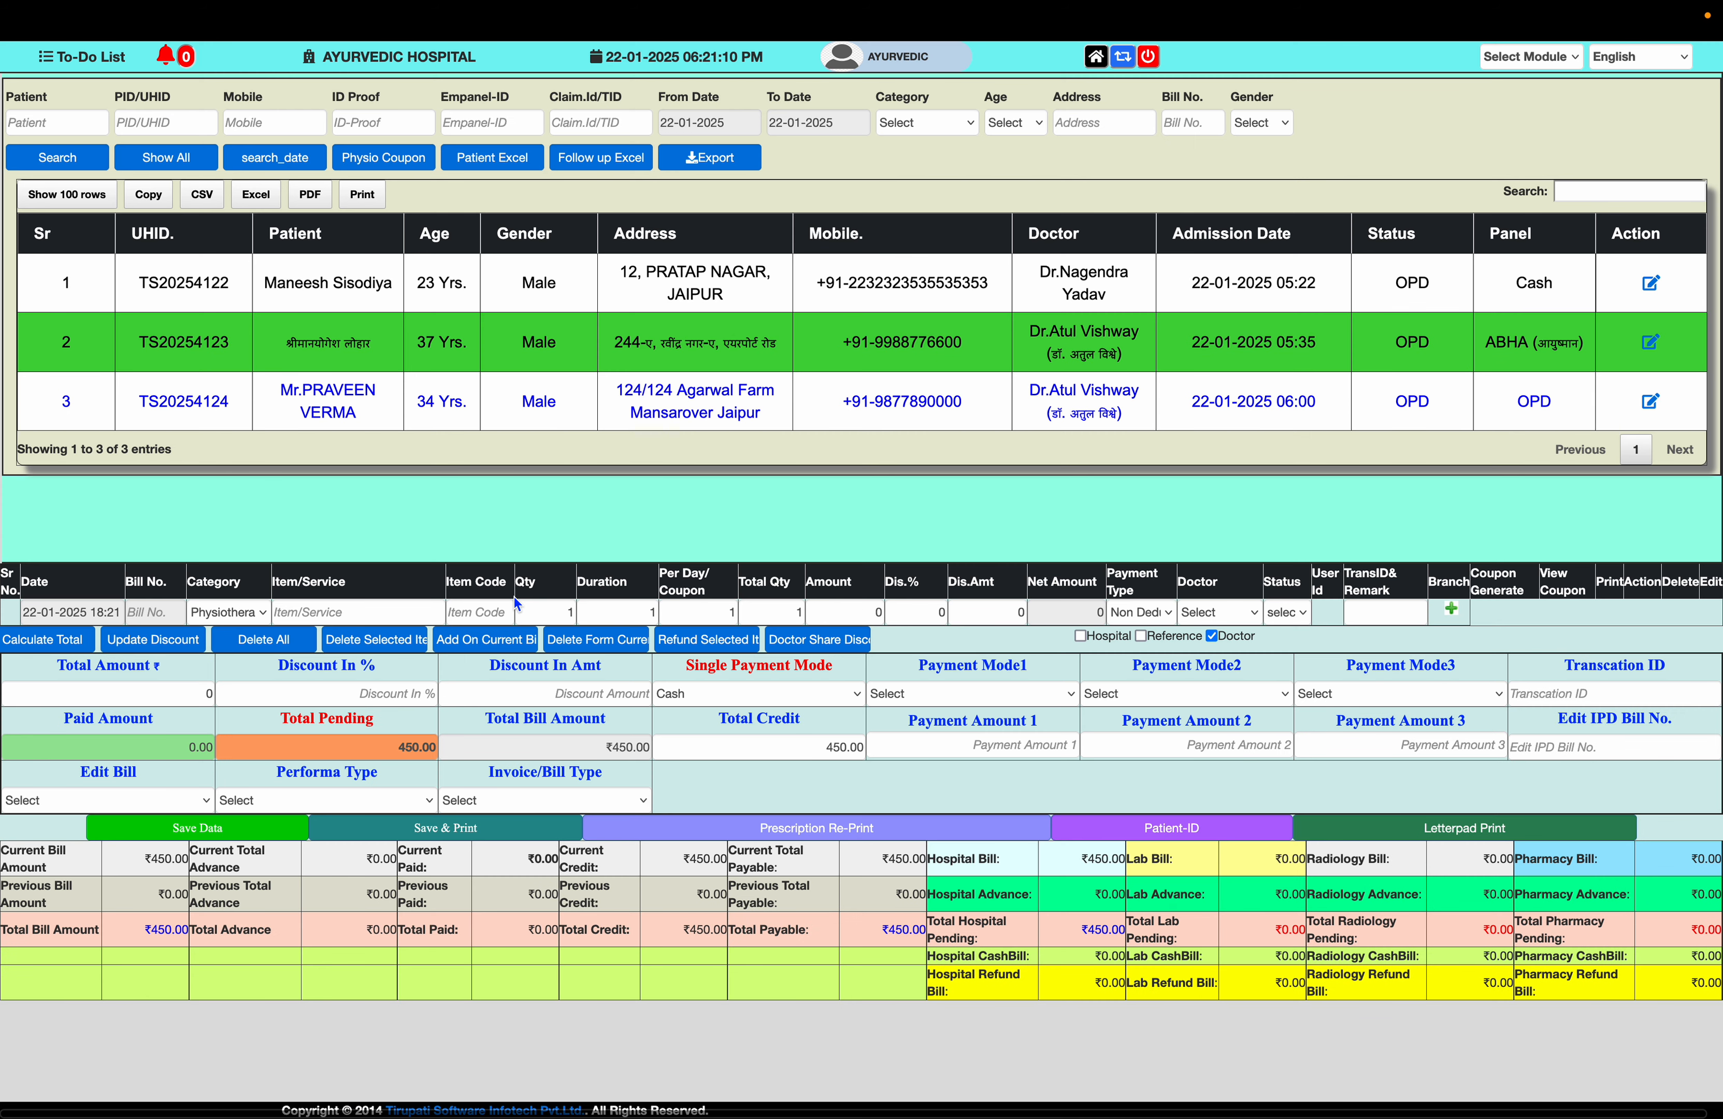
click(335, 611)
click(356, 654)
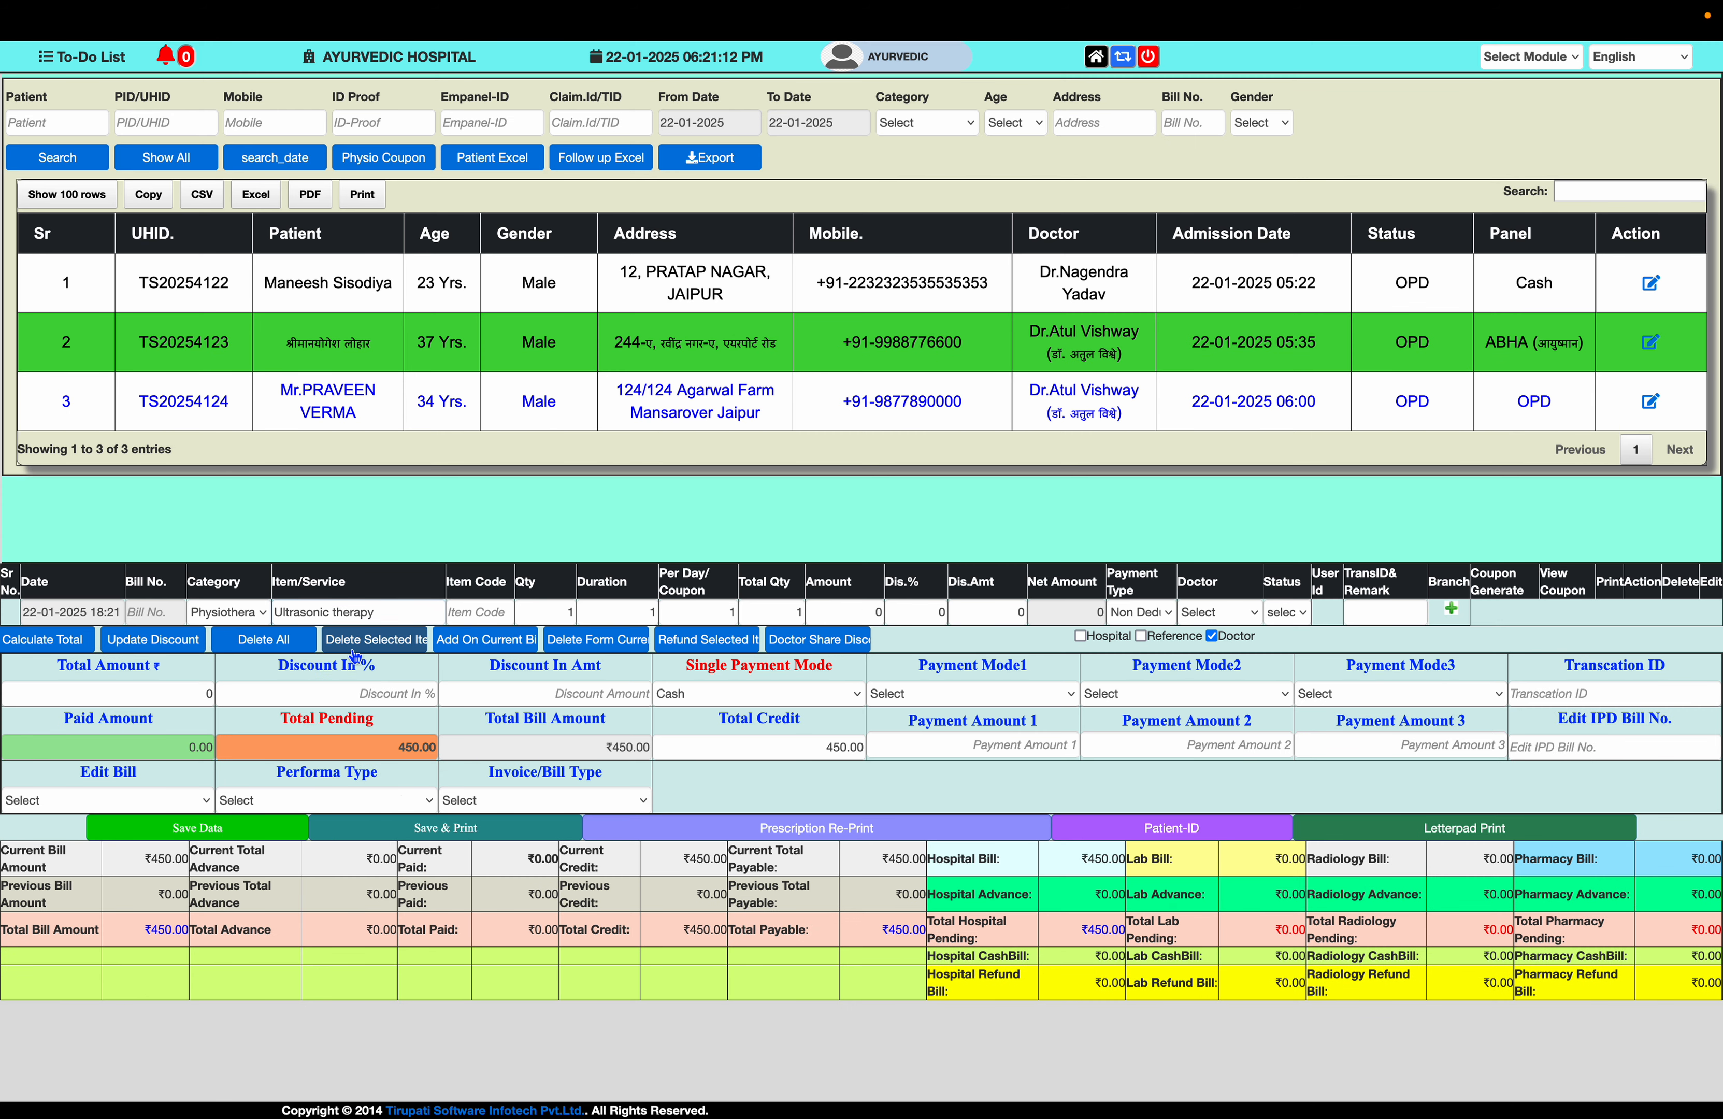
click(1450, 608)
click(363, 640)
text(S)
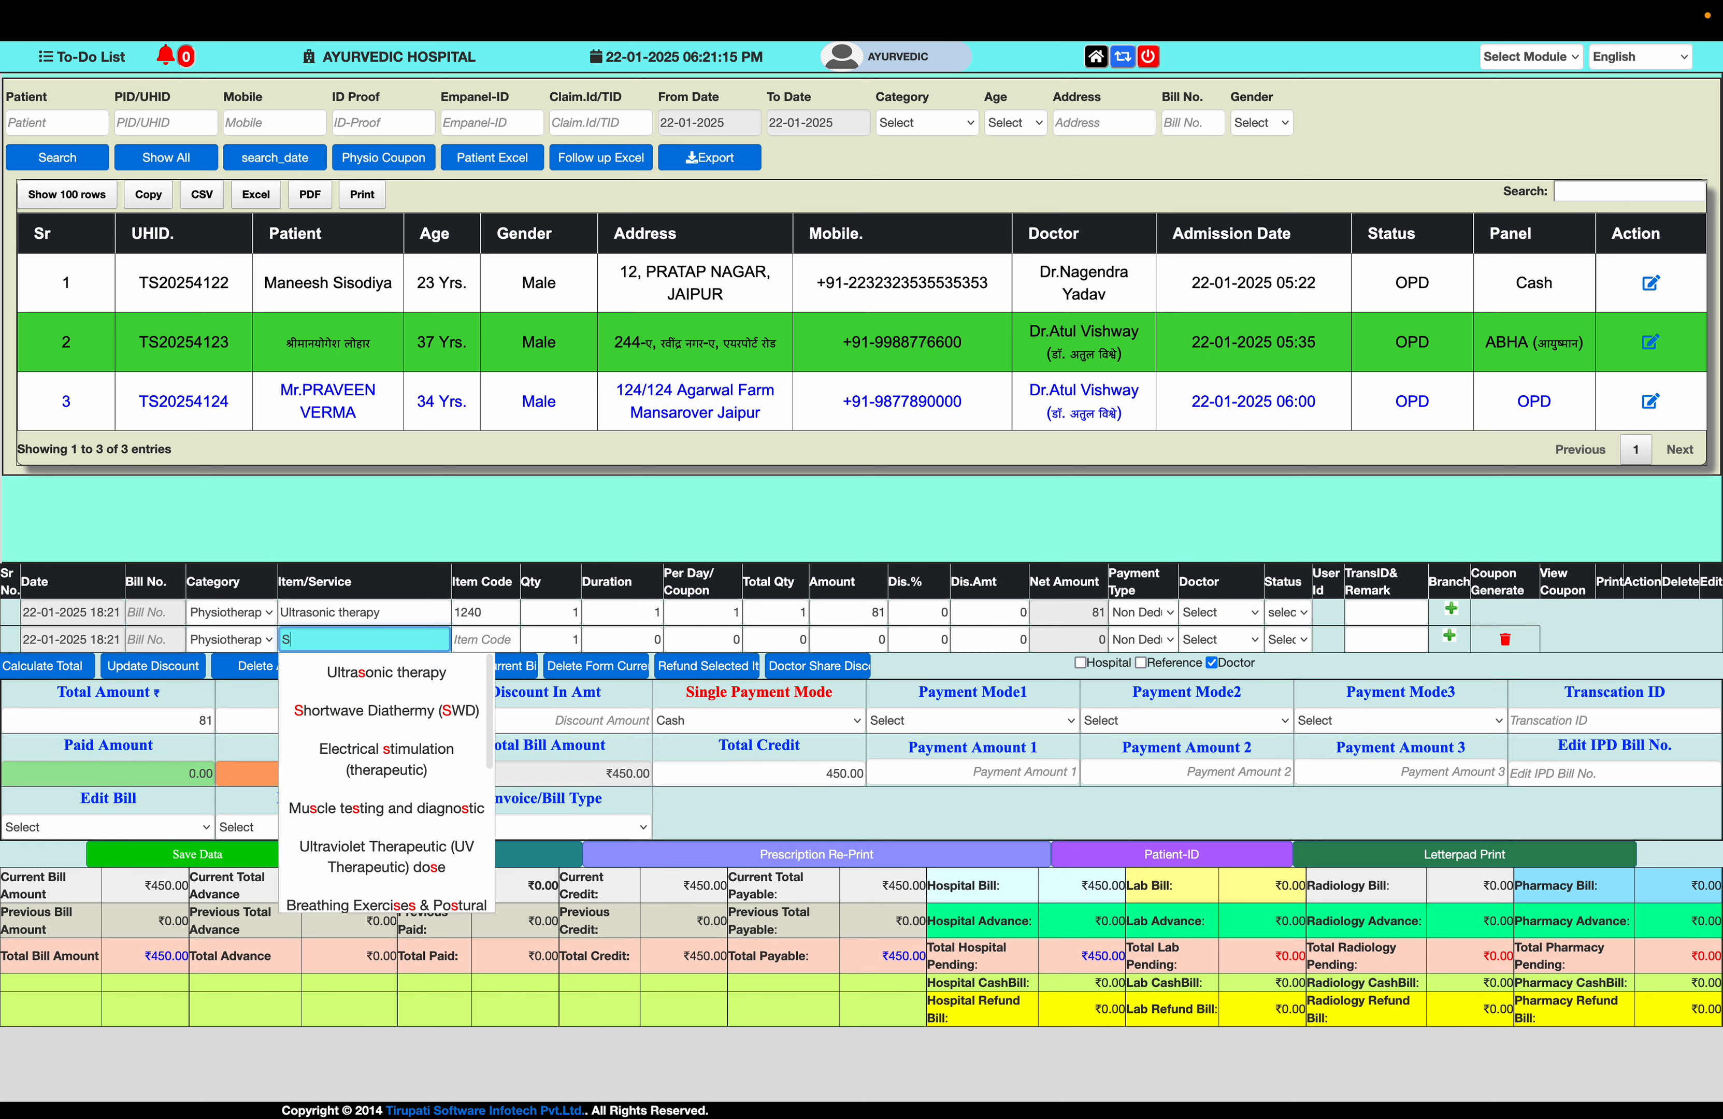
click(387, 759)
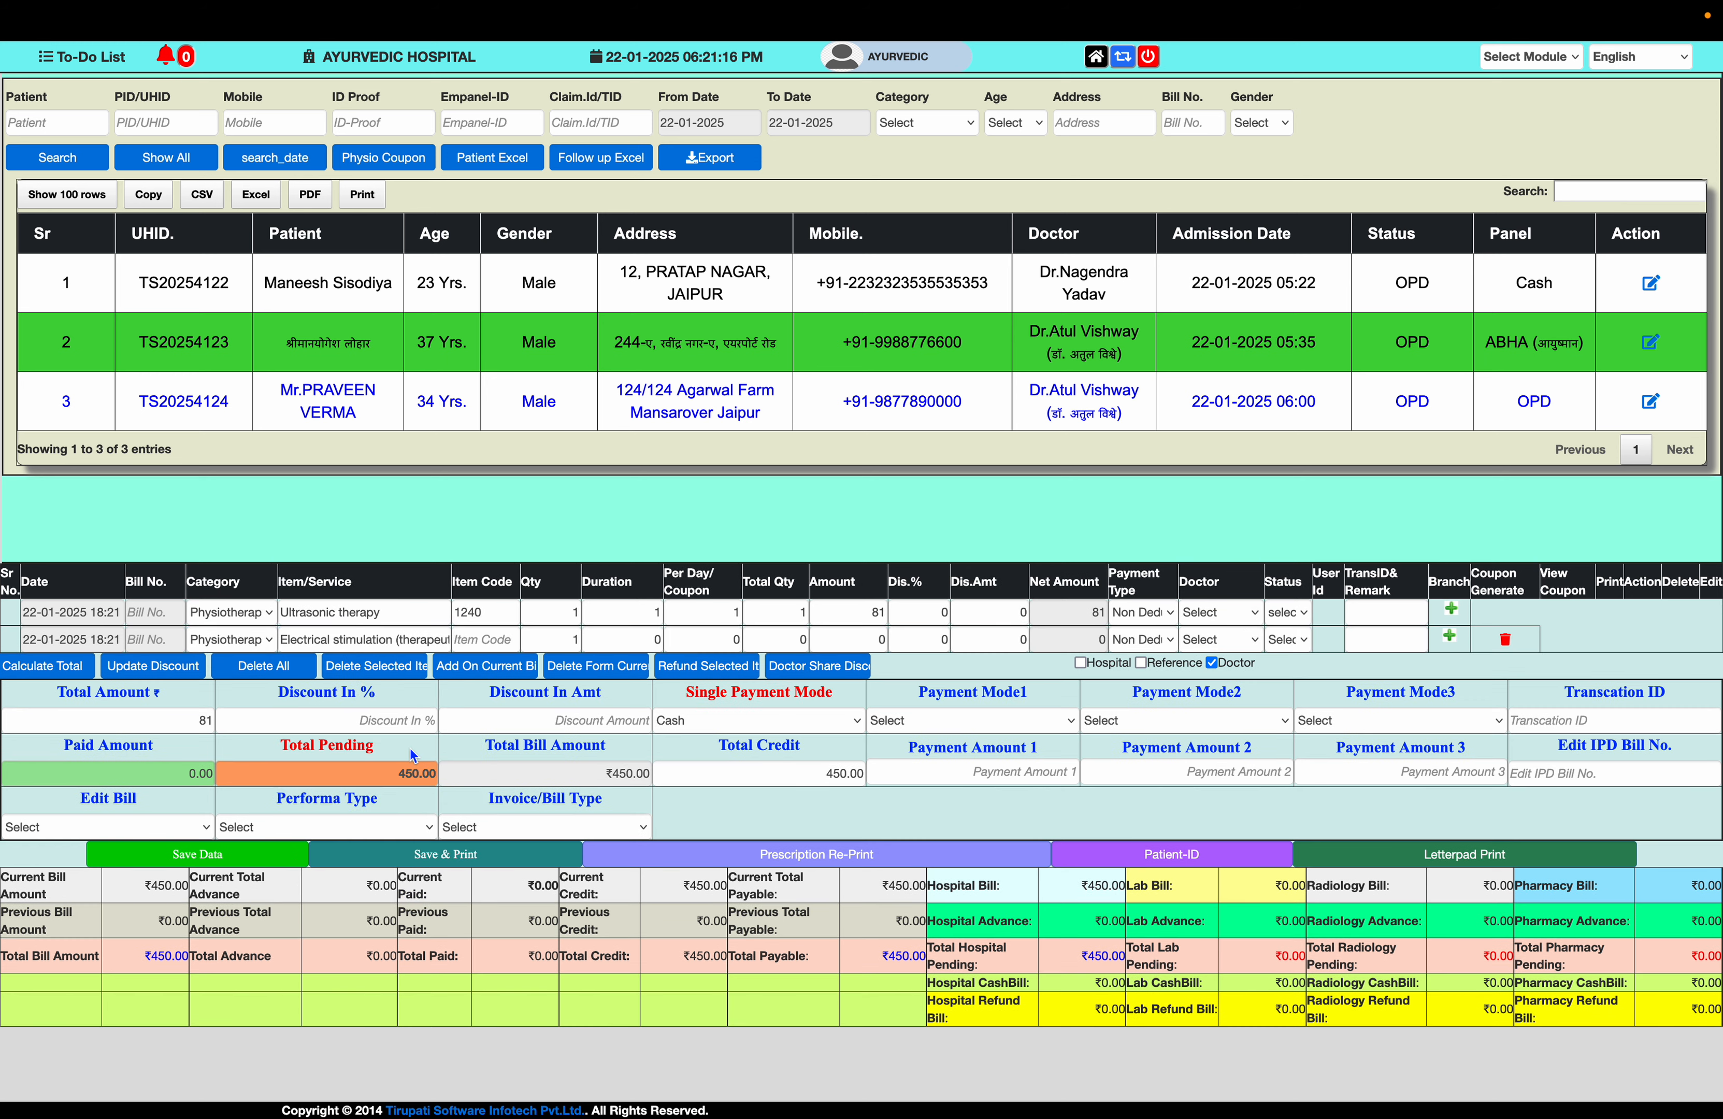
- Set duration 5 and 2 per day for both therapy rows
click(659, 616)
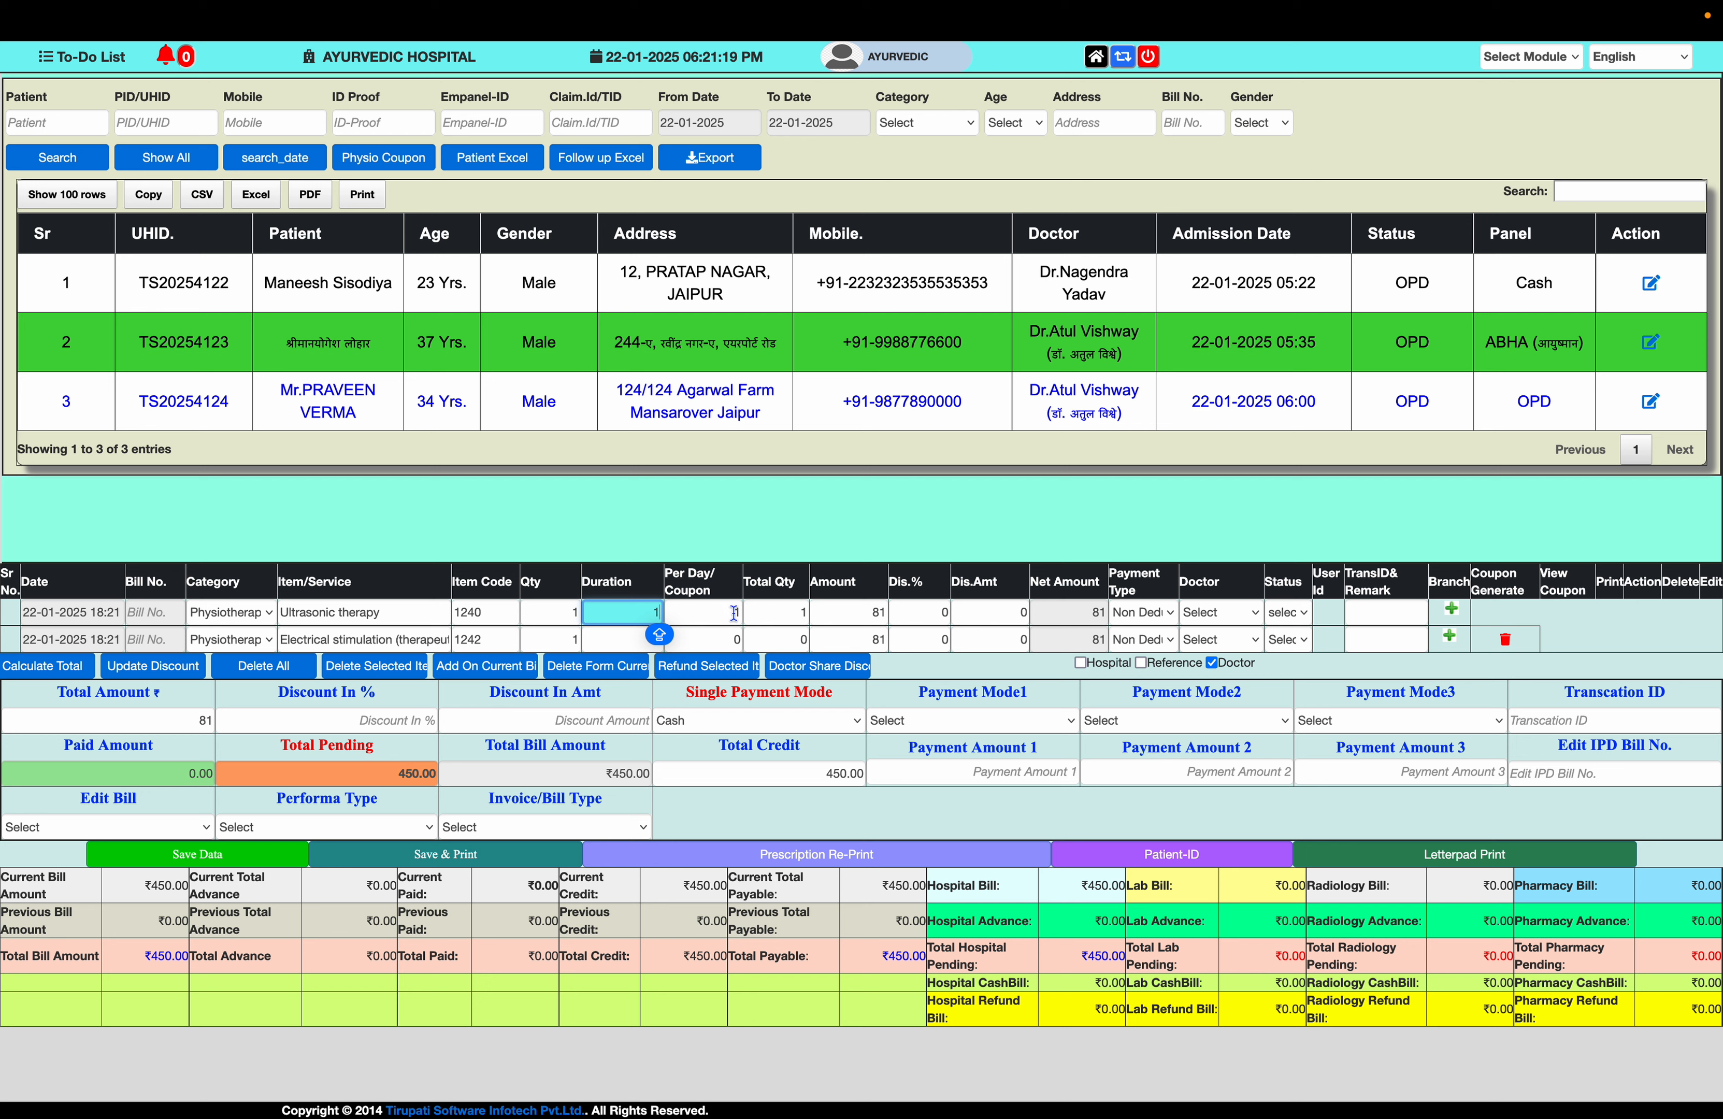
key(BackSpace)
text(5)
key(Tab)
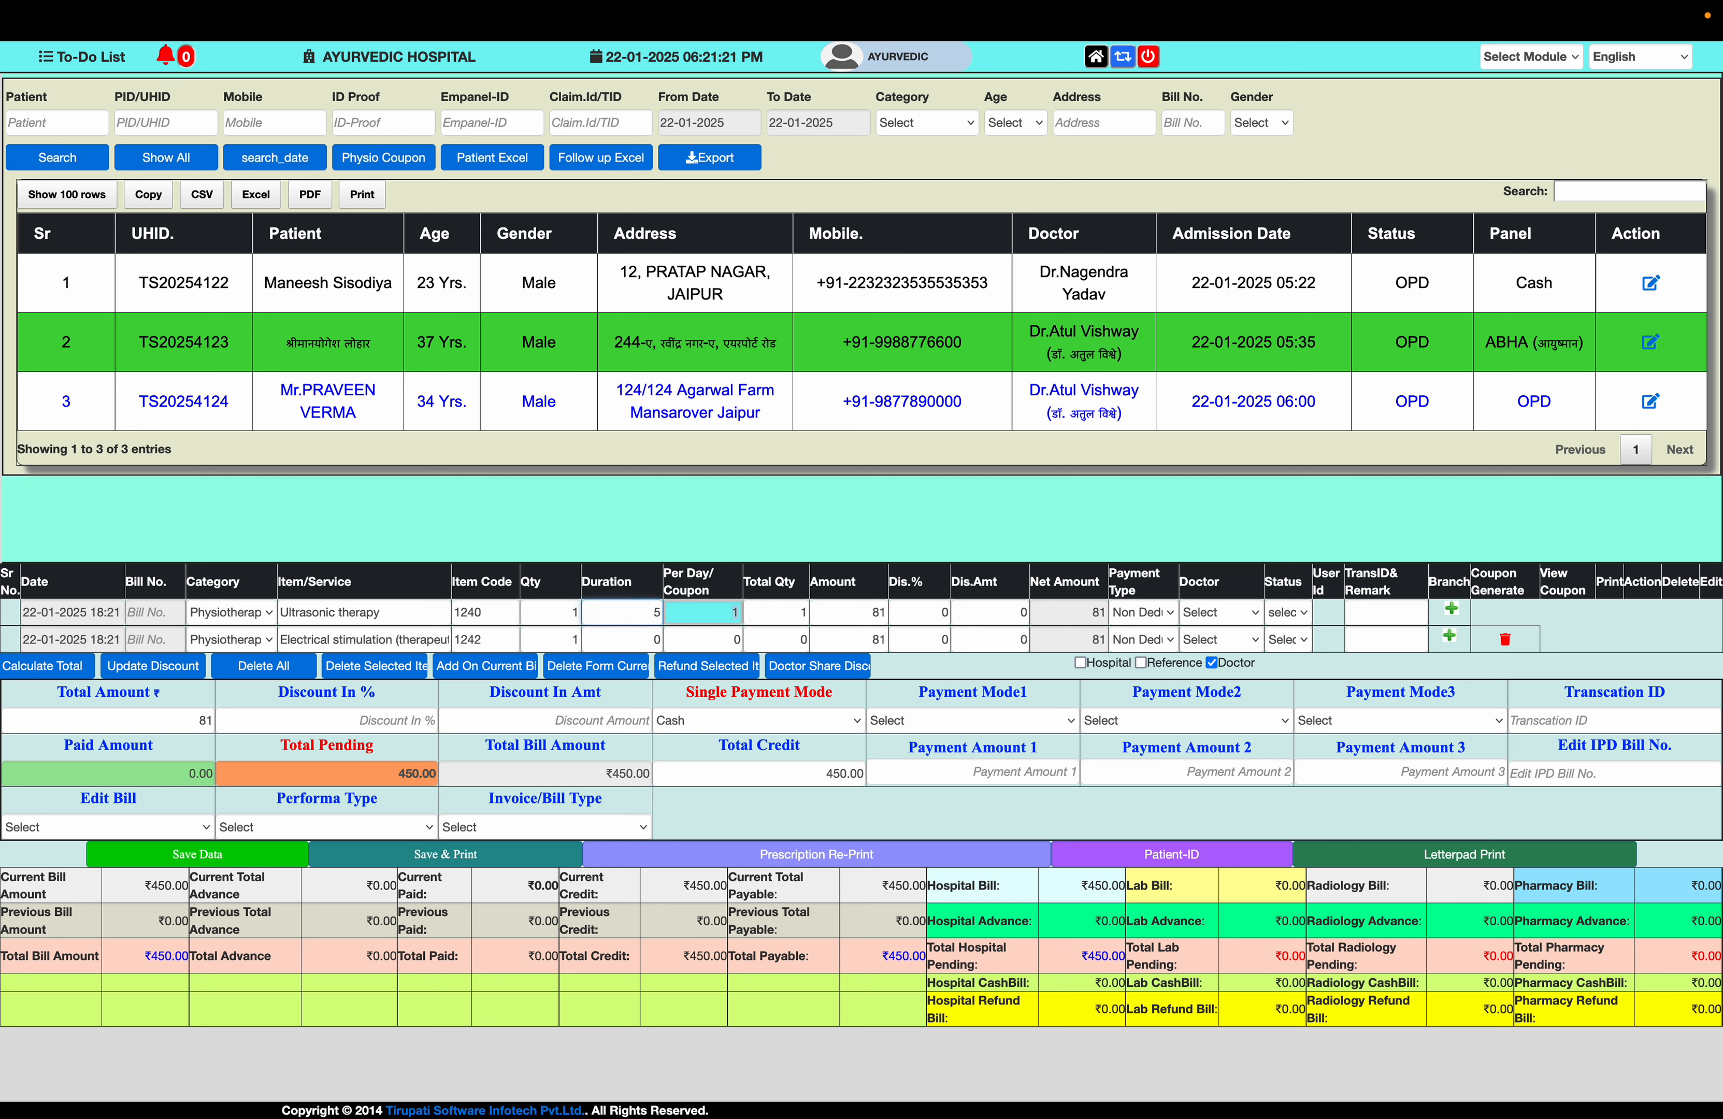
text(2)
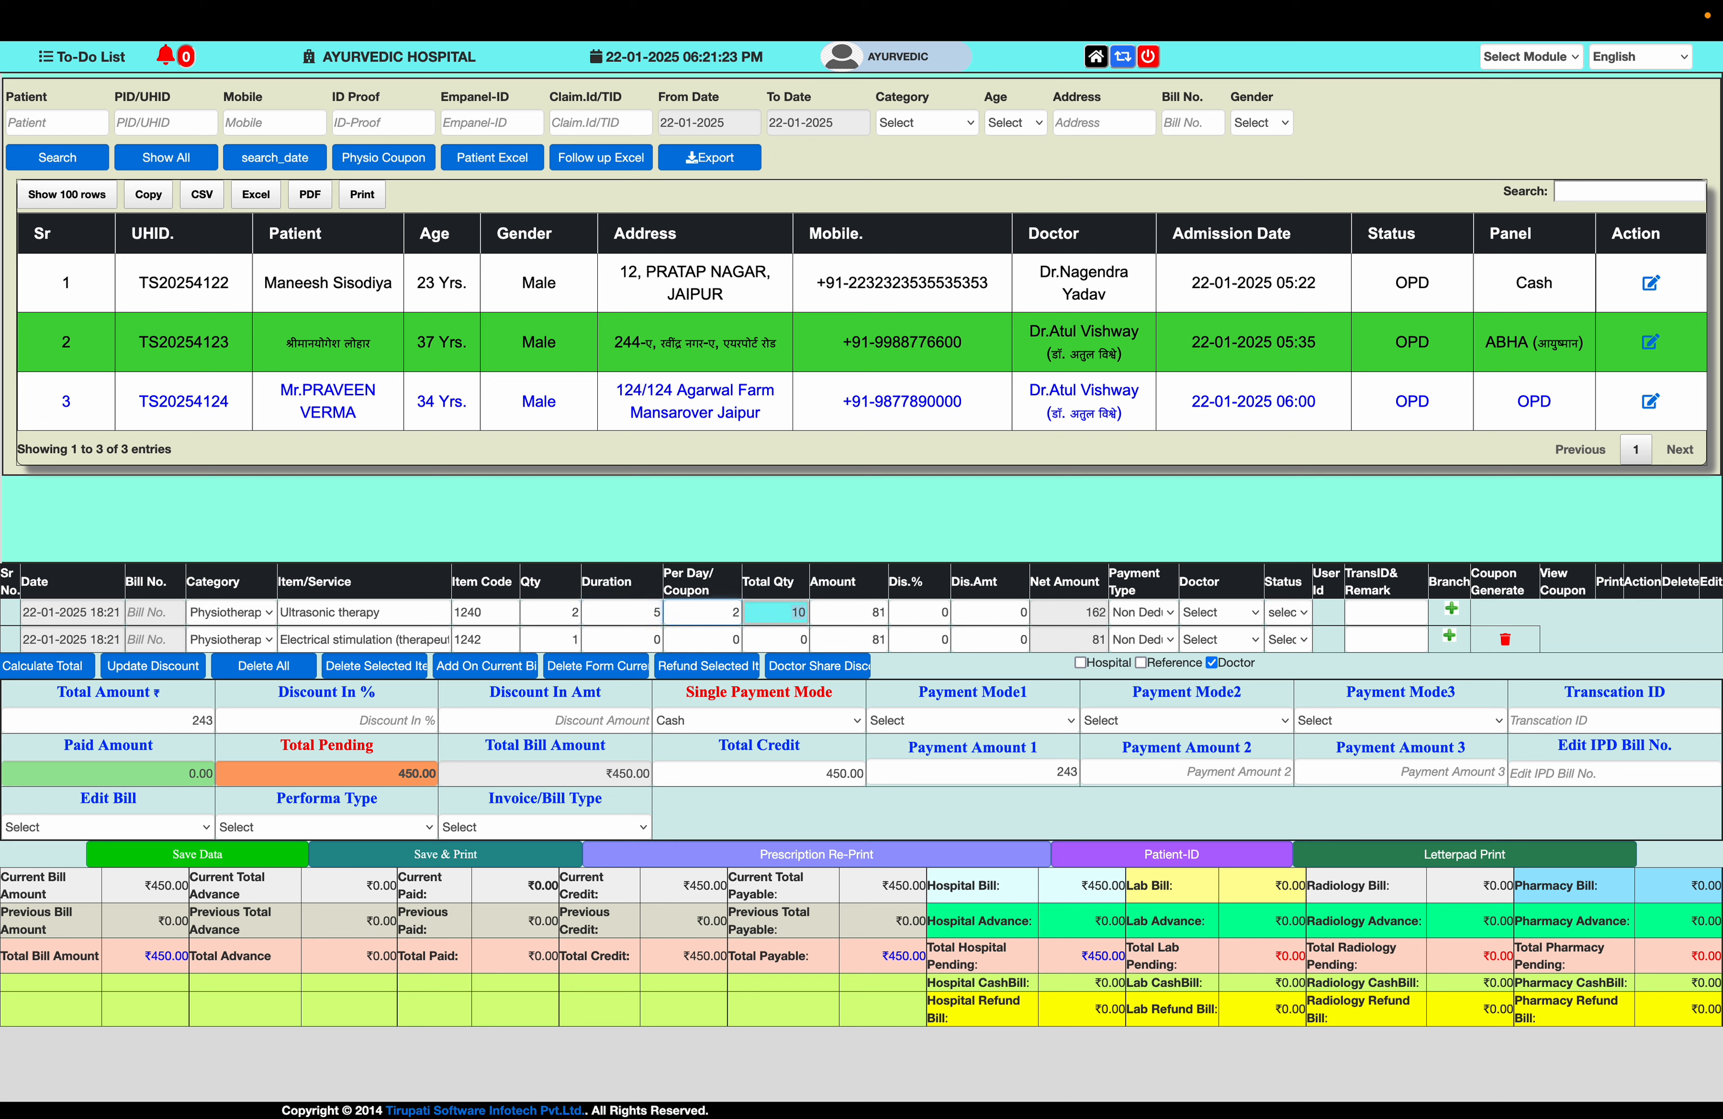
key(Tab)
key(Tab)
key(Tab)
text(2)
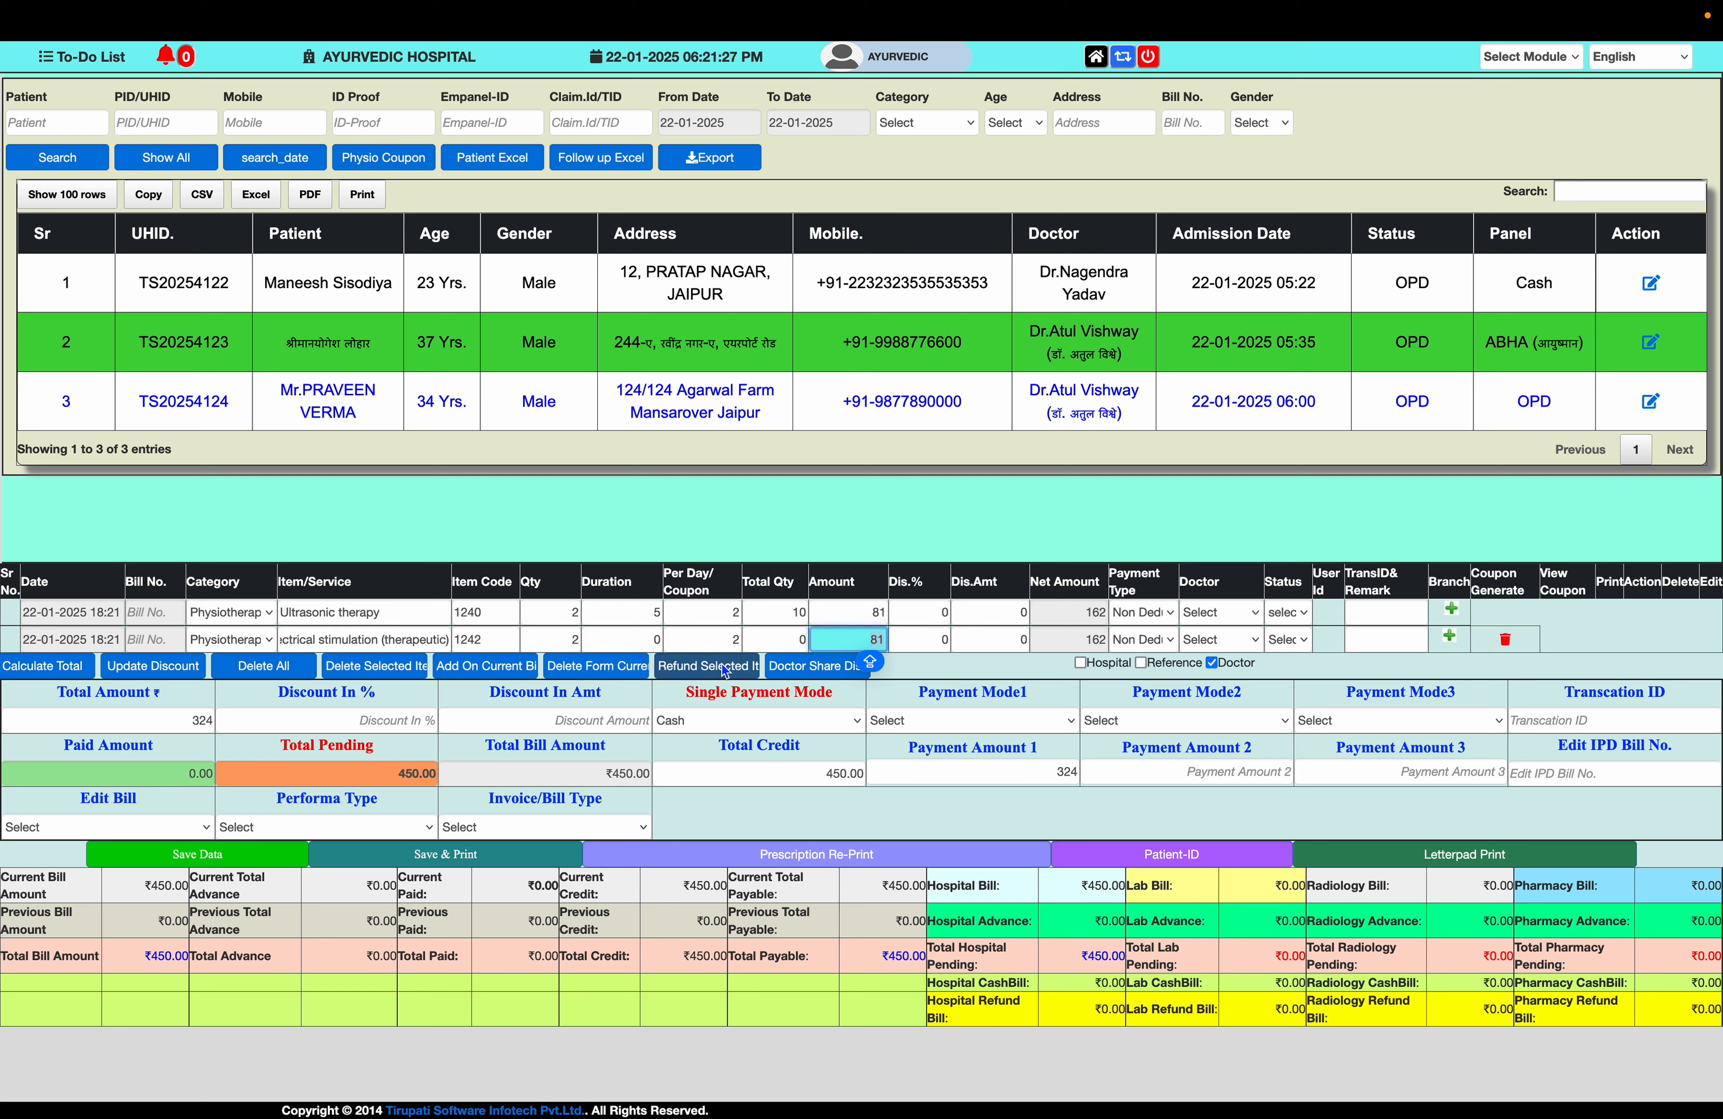
click(659, 641)
text(5)
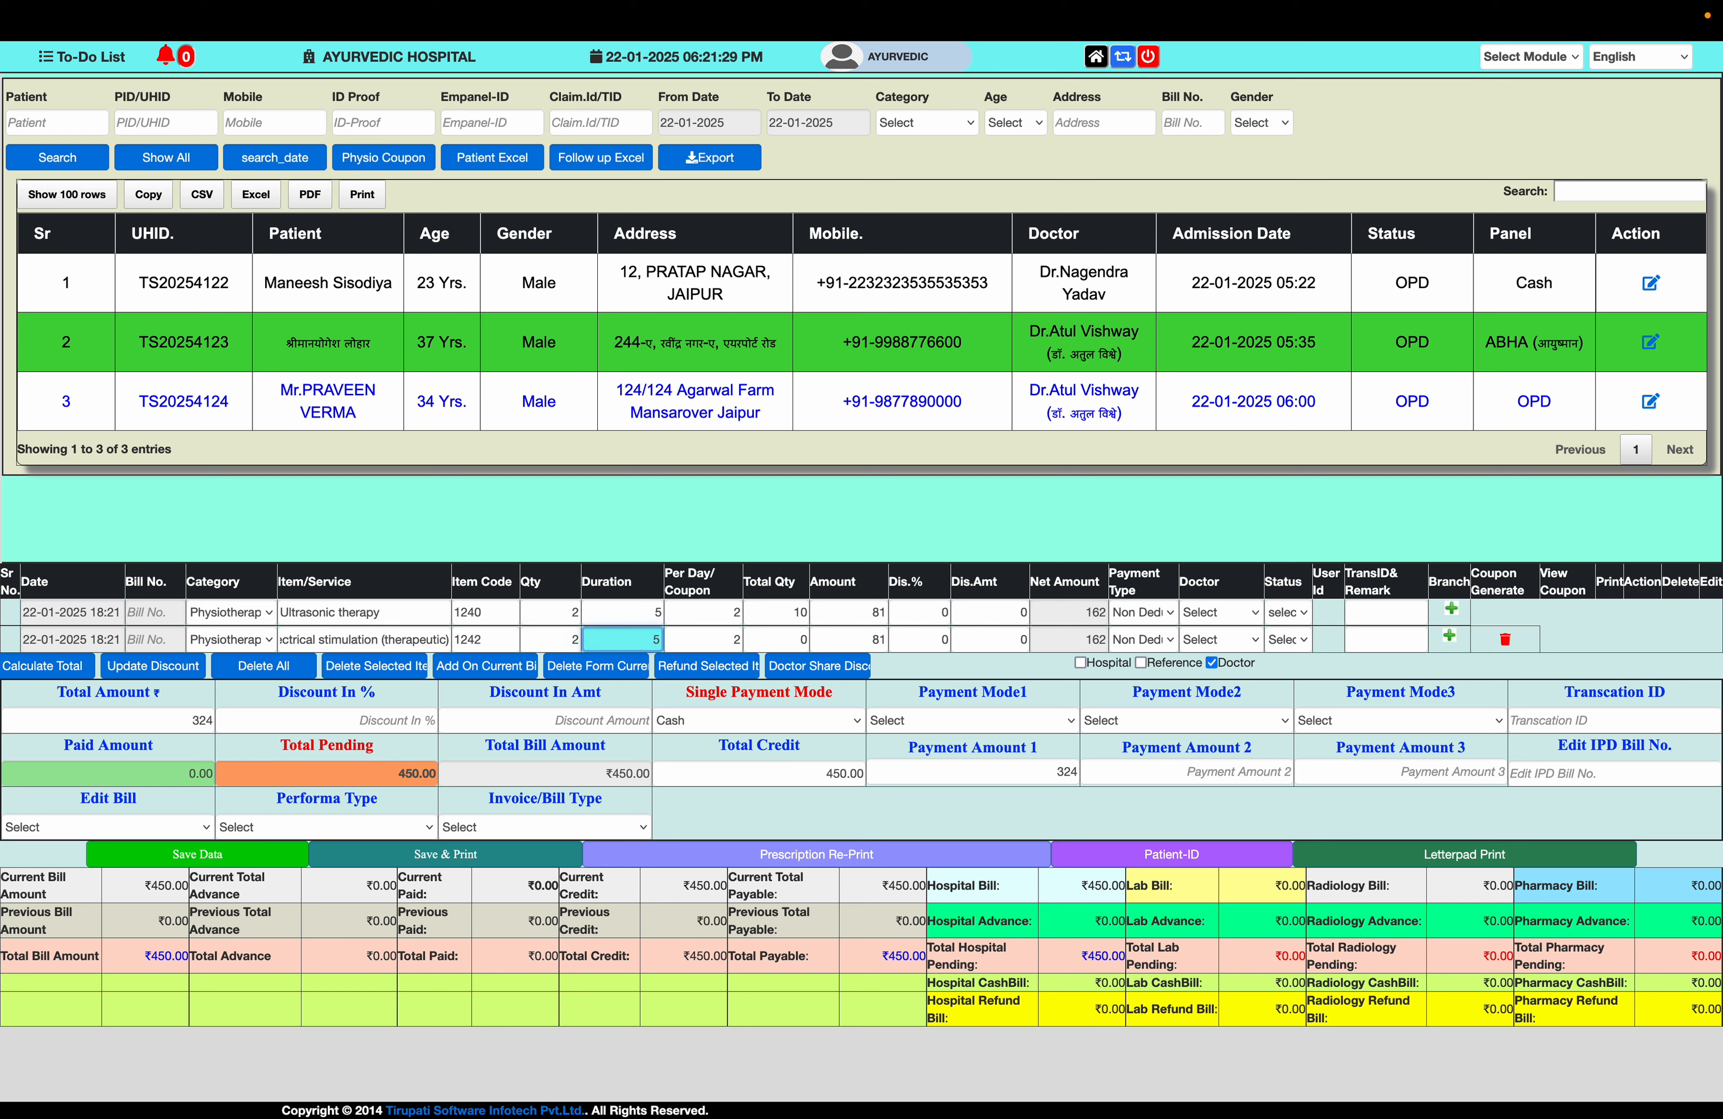
key(Tab)
key(Tab)
key(Tab)
key(Tab)
key(Tab)
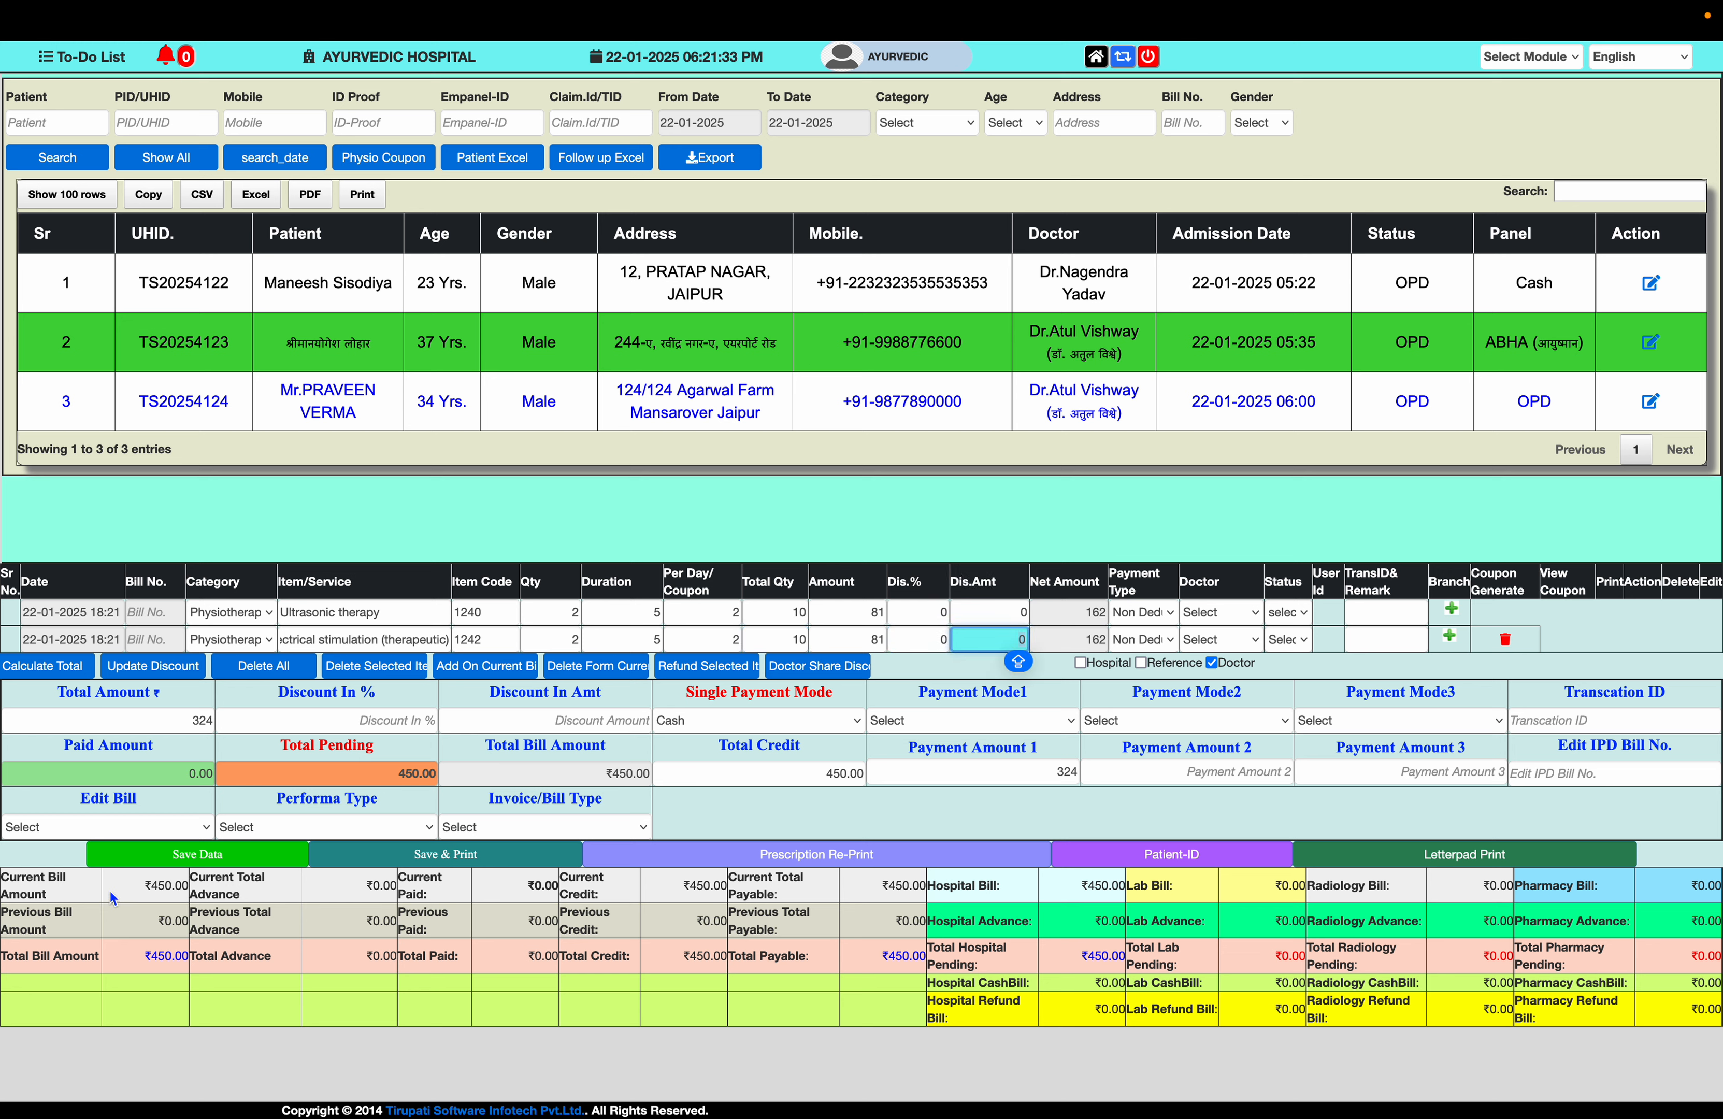
- Save and print bill Phy-54 (324.00 paid), closing the receipt preview and tab
click(463, 854)
click(1003, 612)
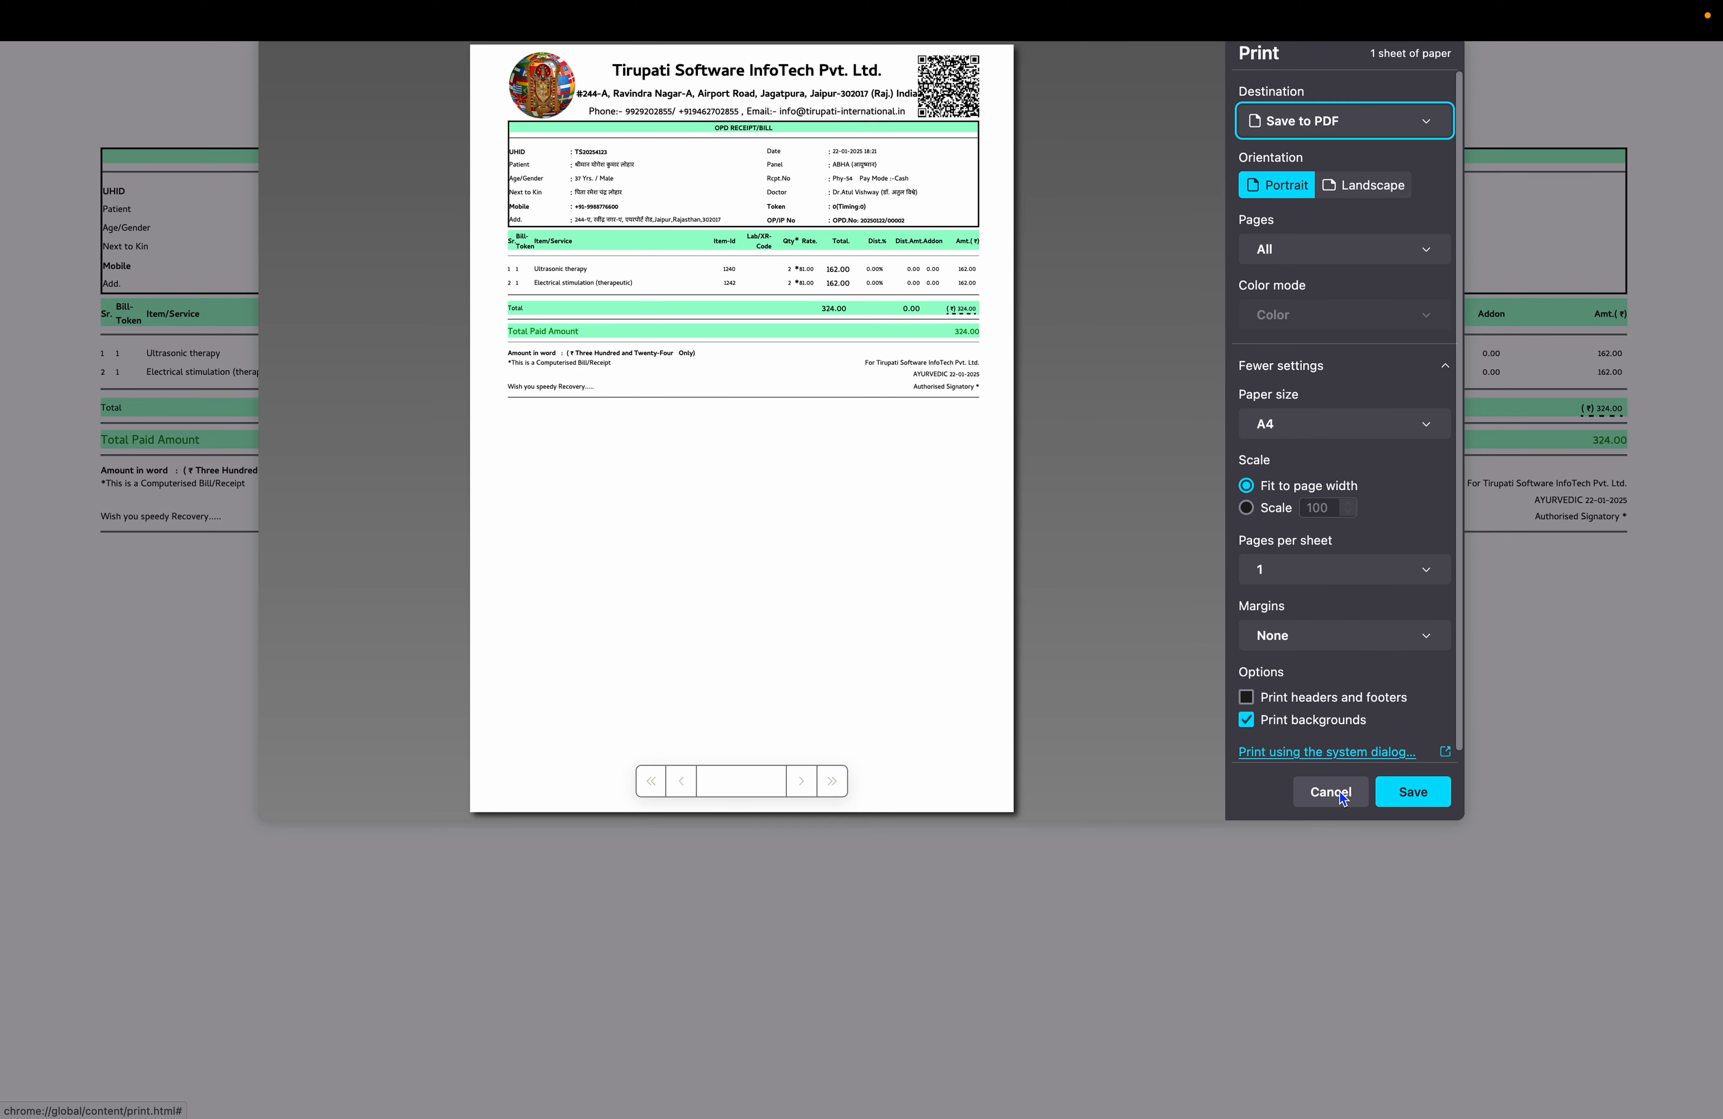
click(1340, 792)
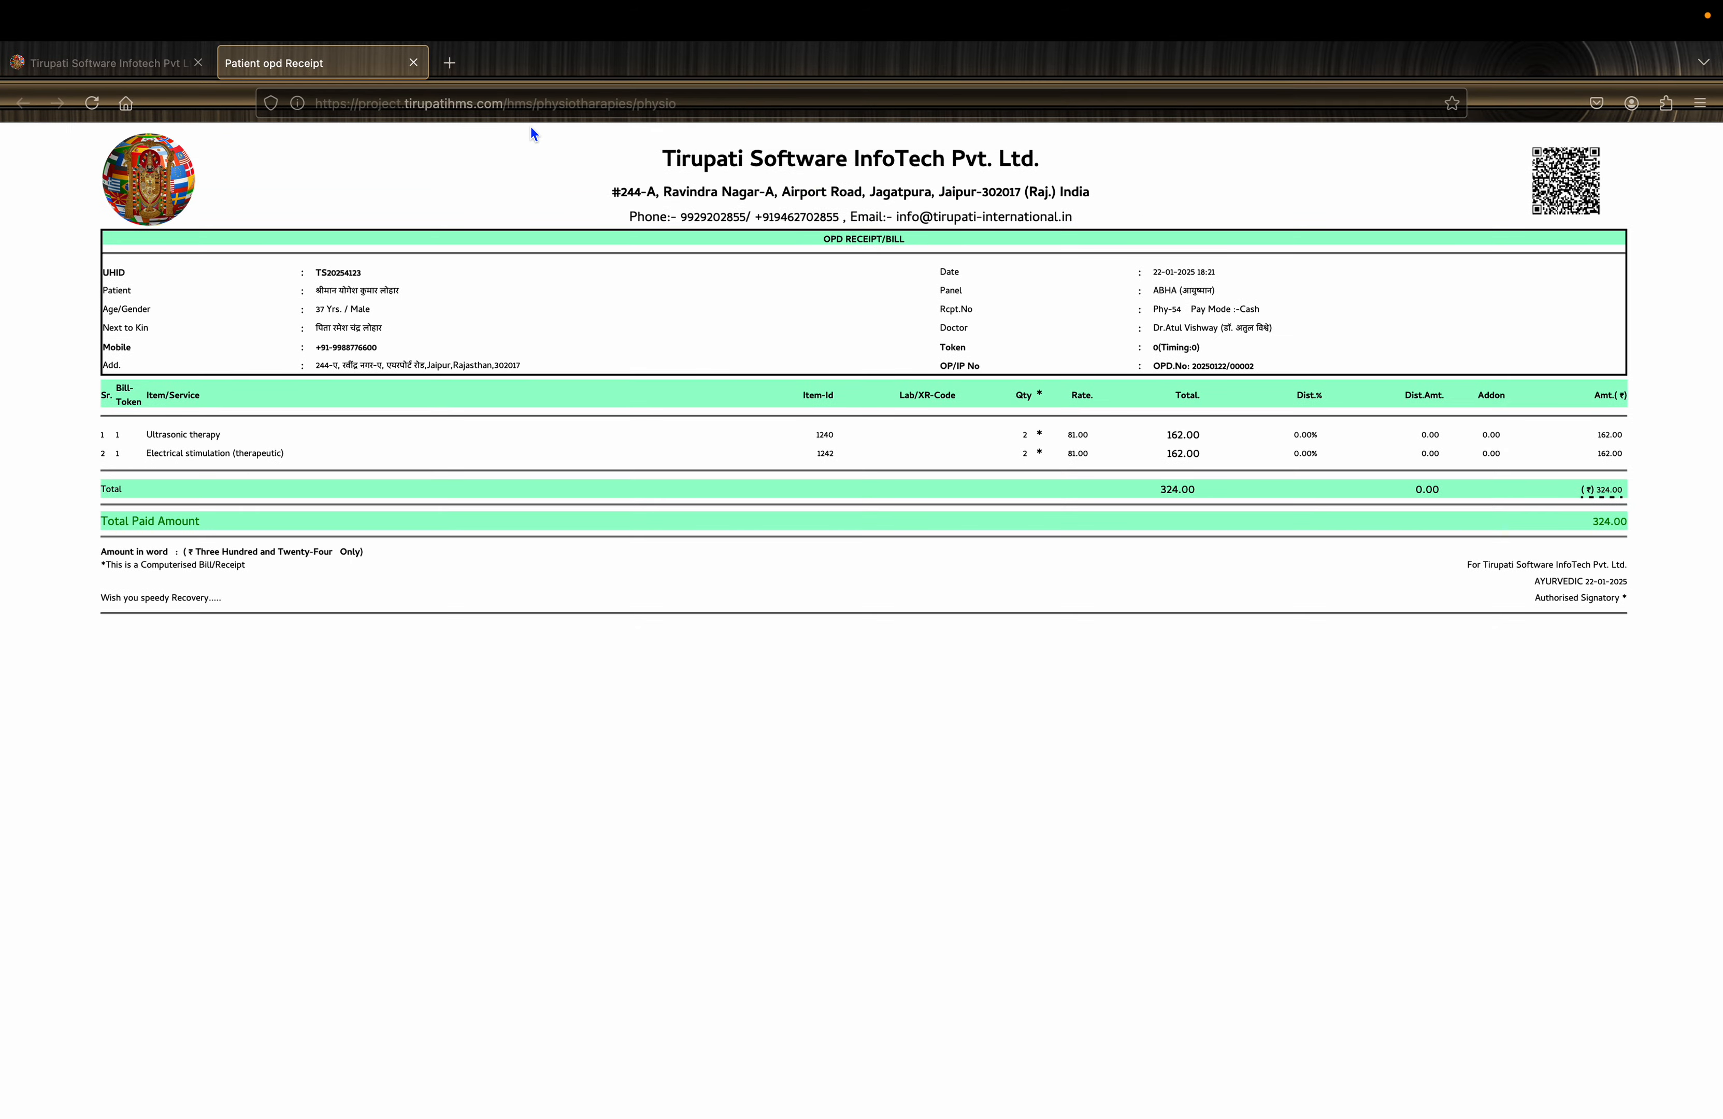
key(super+w)
click(303, 361)
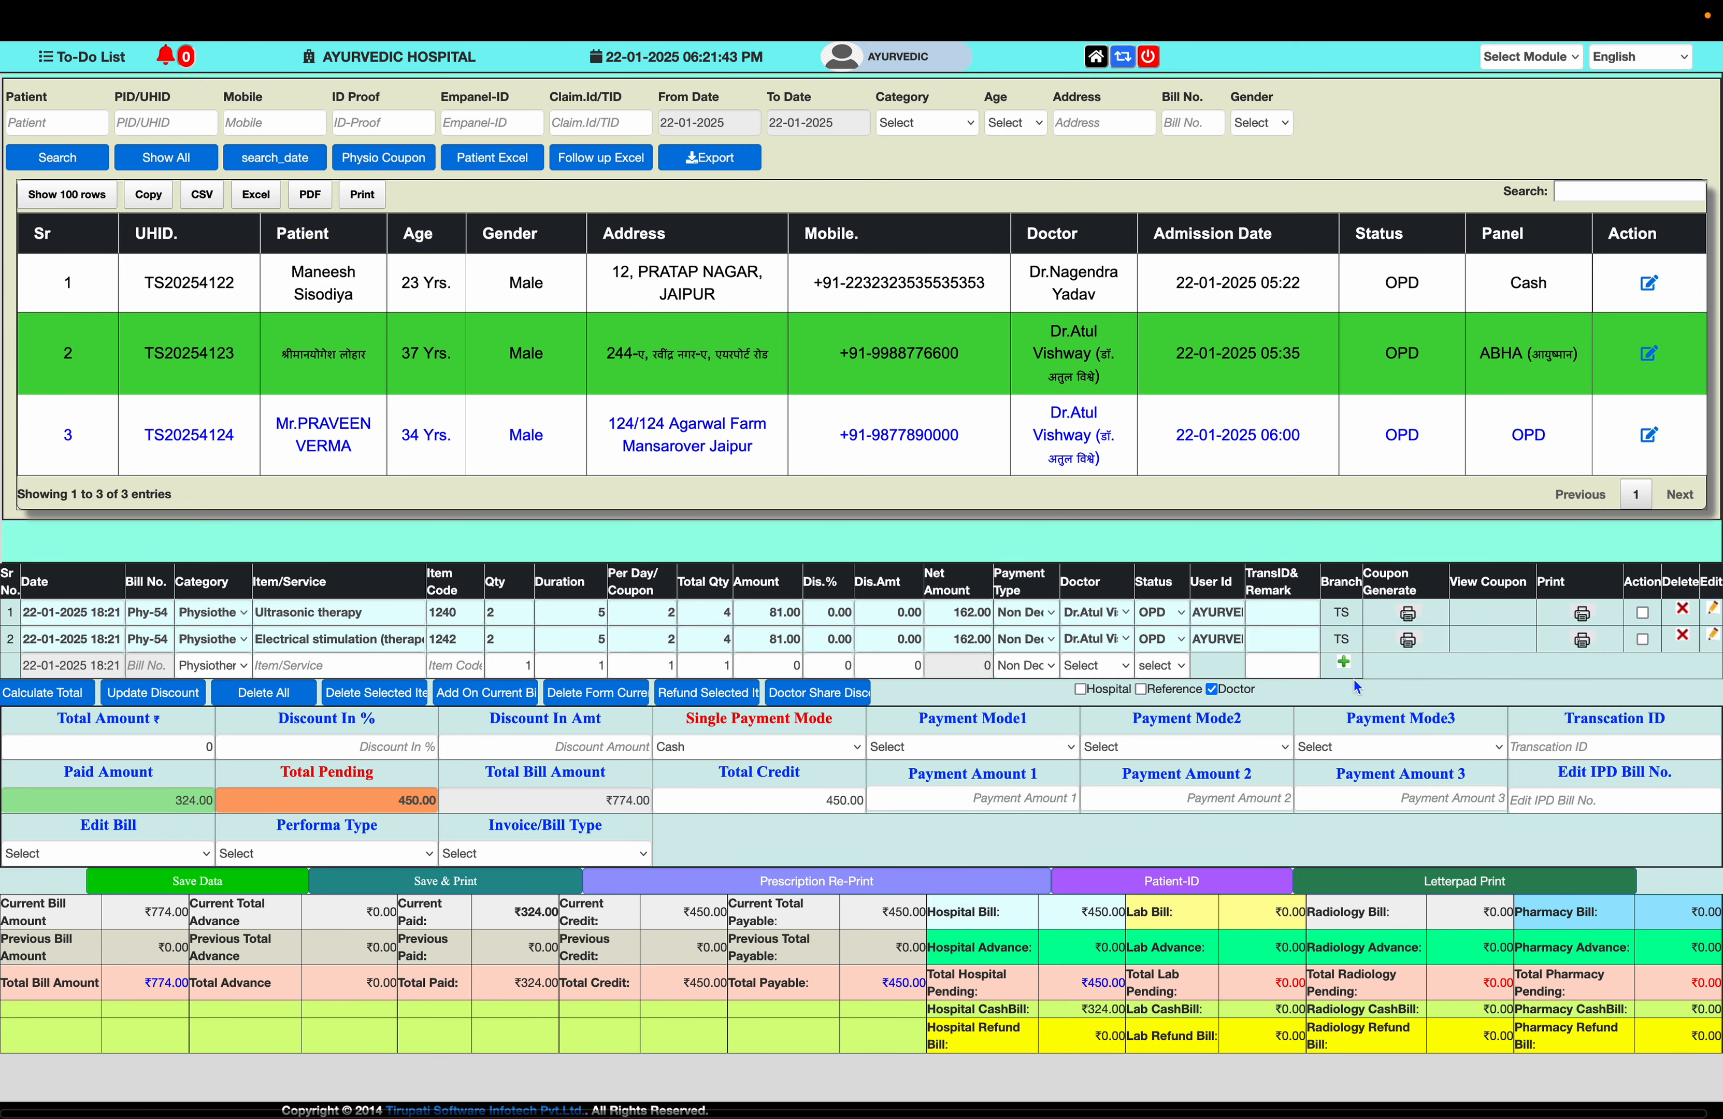
- Generate Ultrasonic therapy coupons from 2025-01-22, 2 per day for 5 days
click(1407, 639)
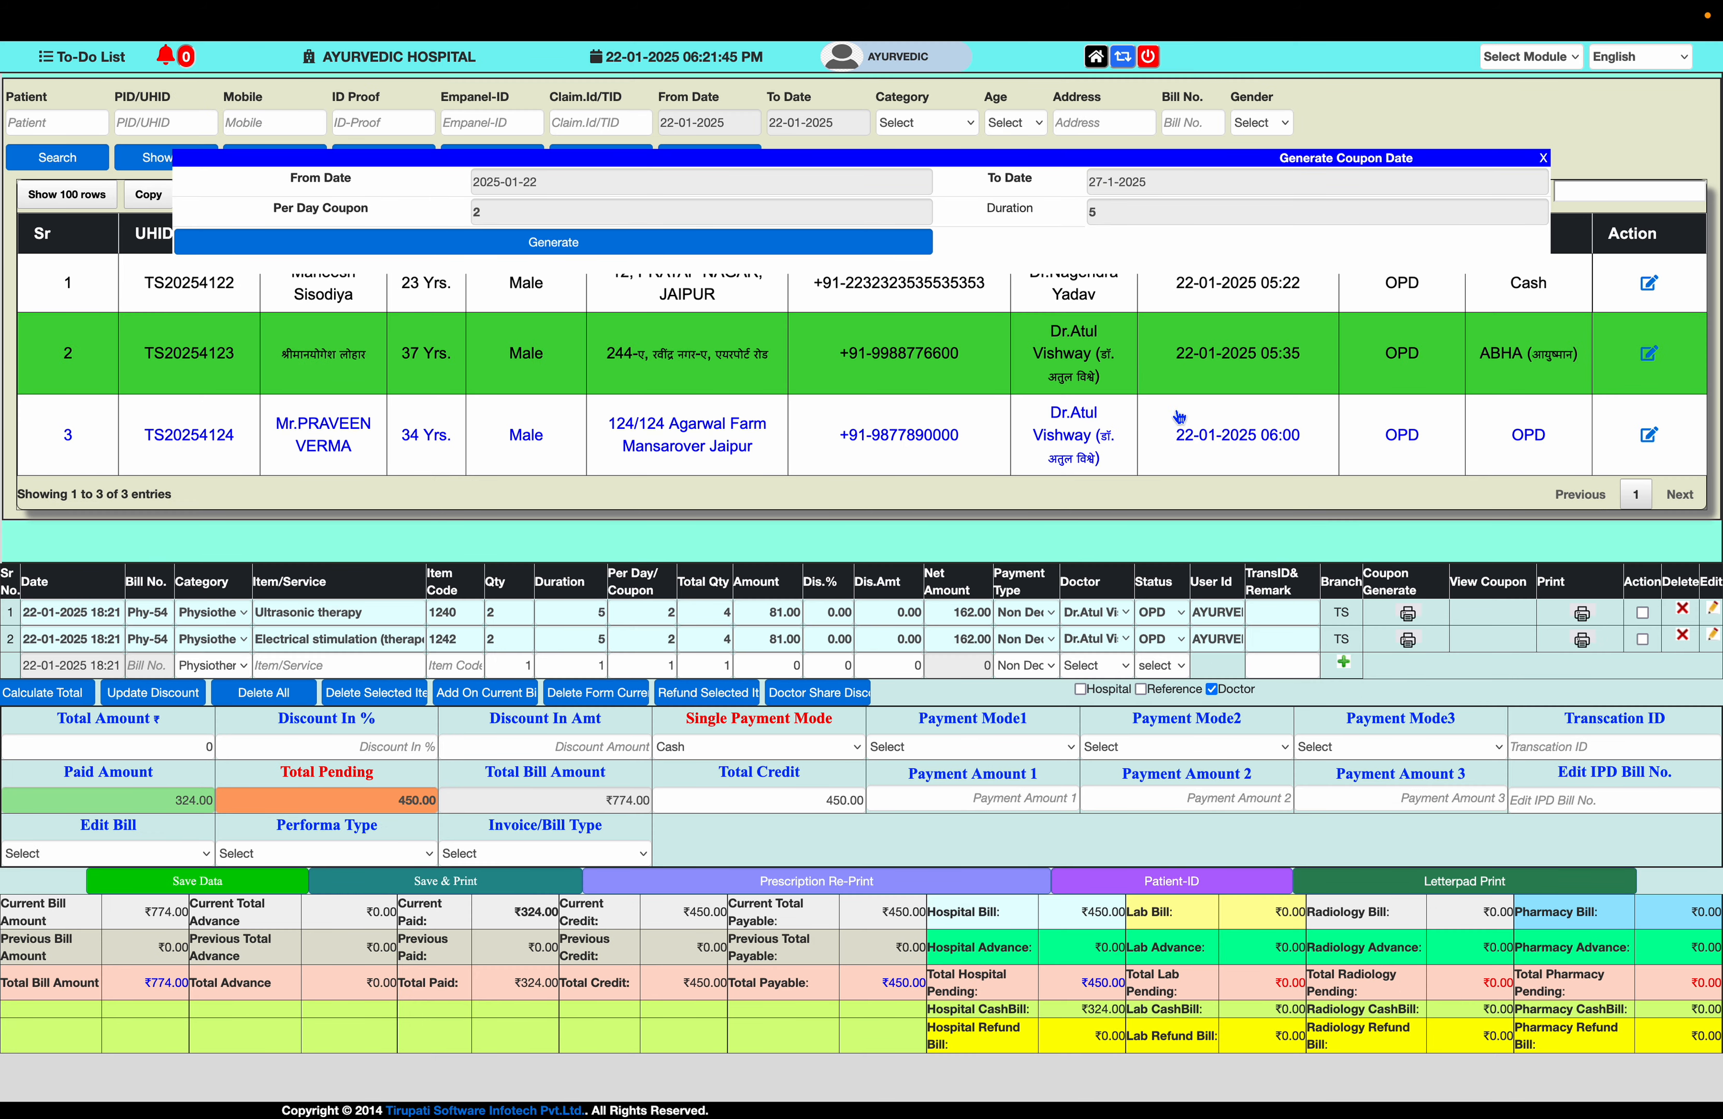
click(727, 242)
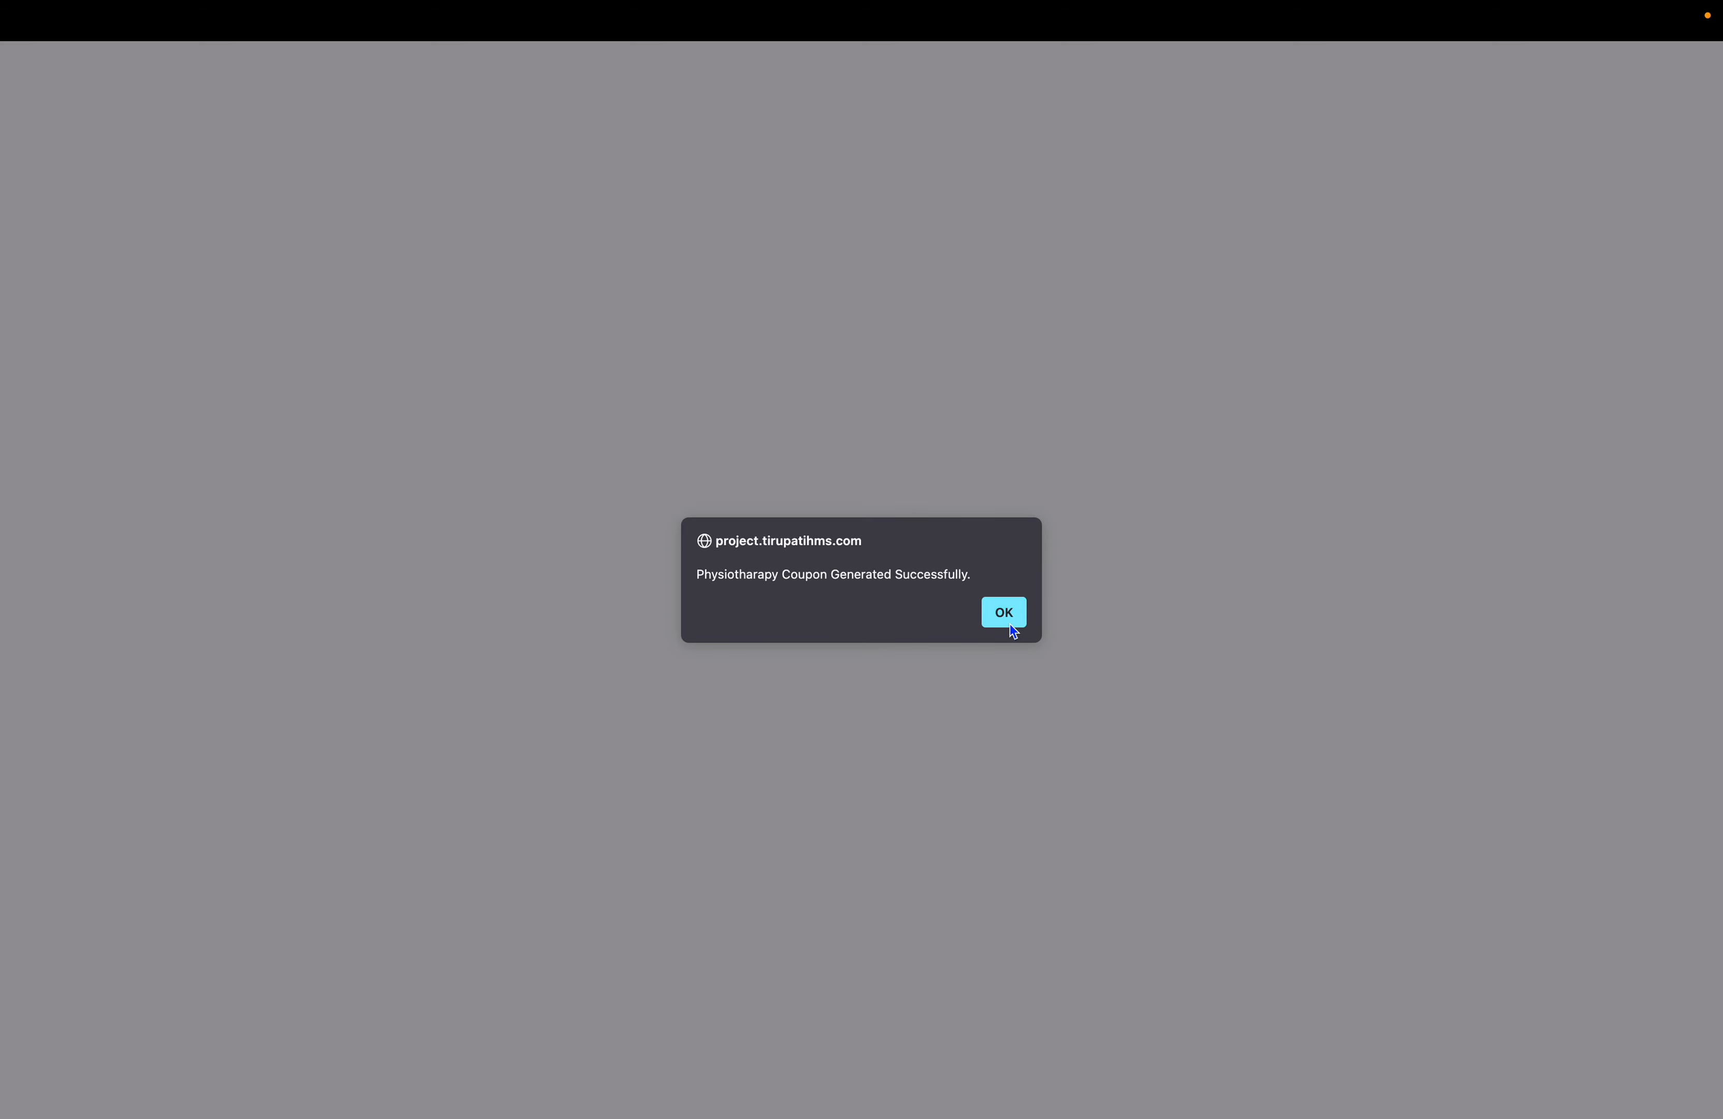
click(1010, 618)
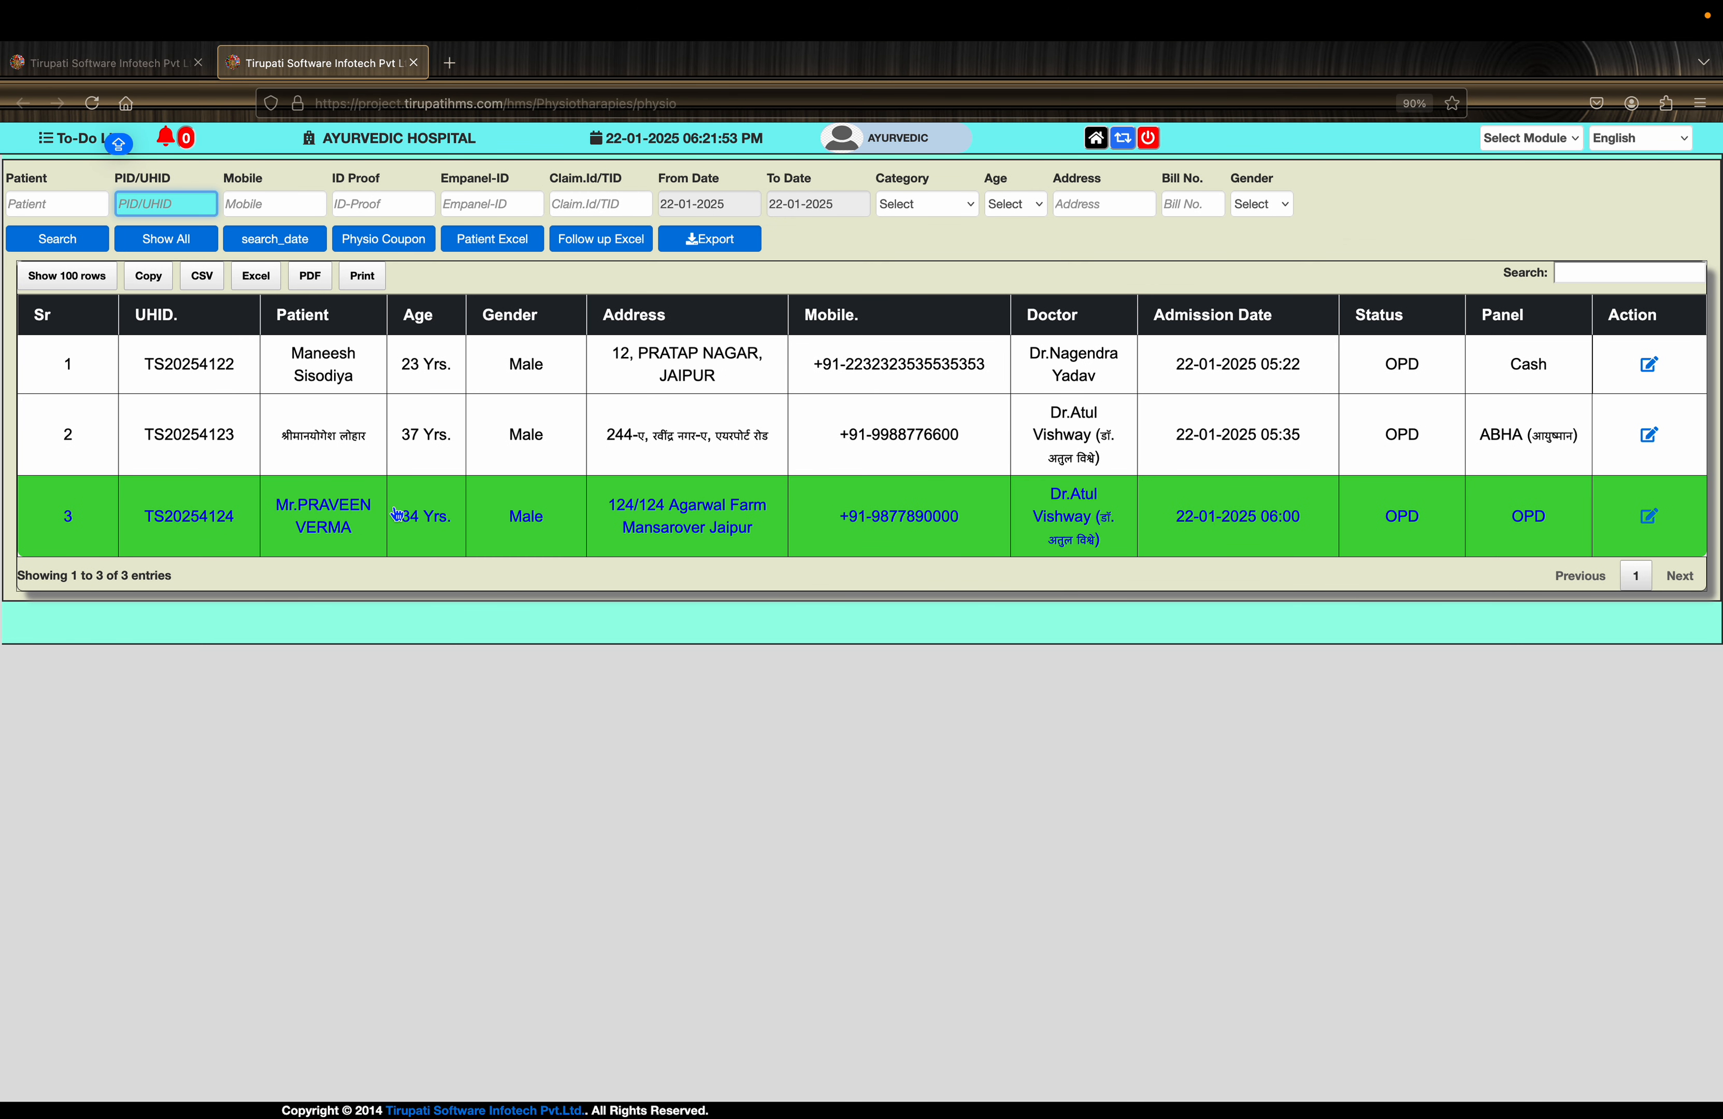
click(352, 429)
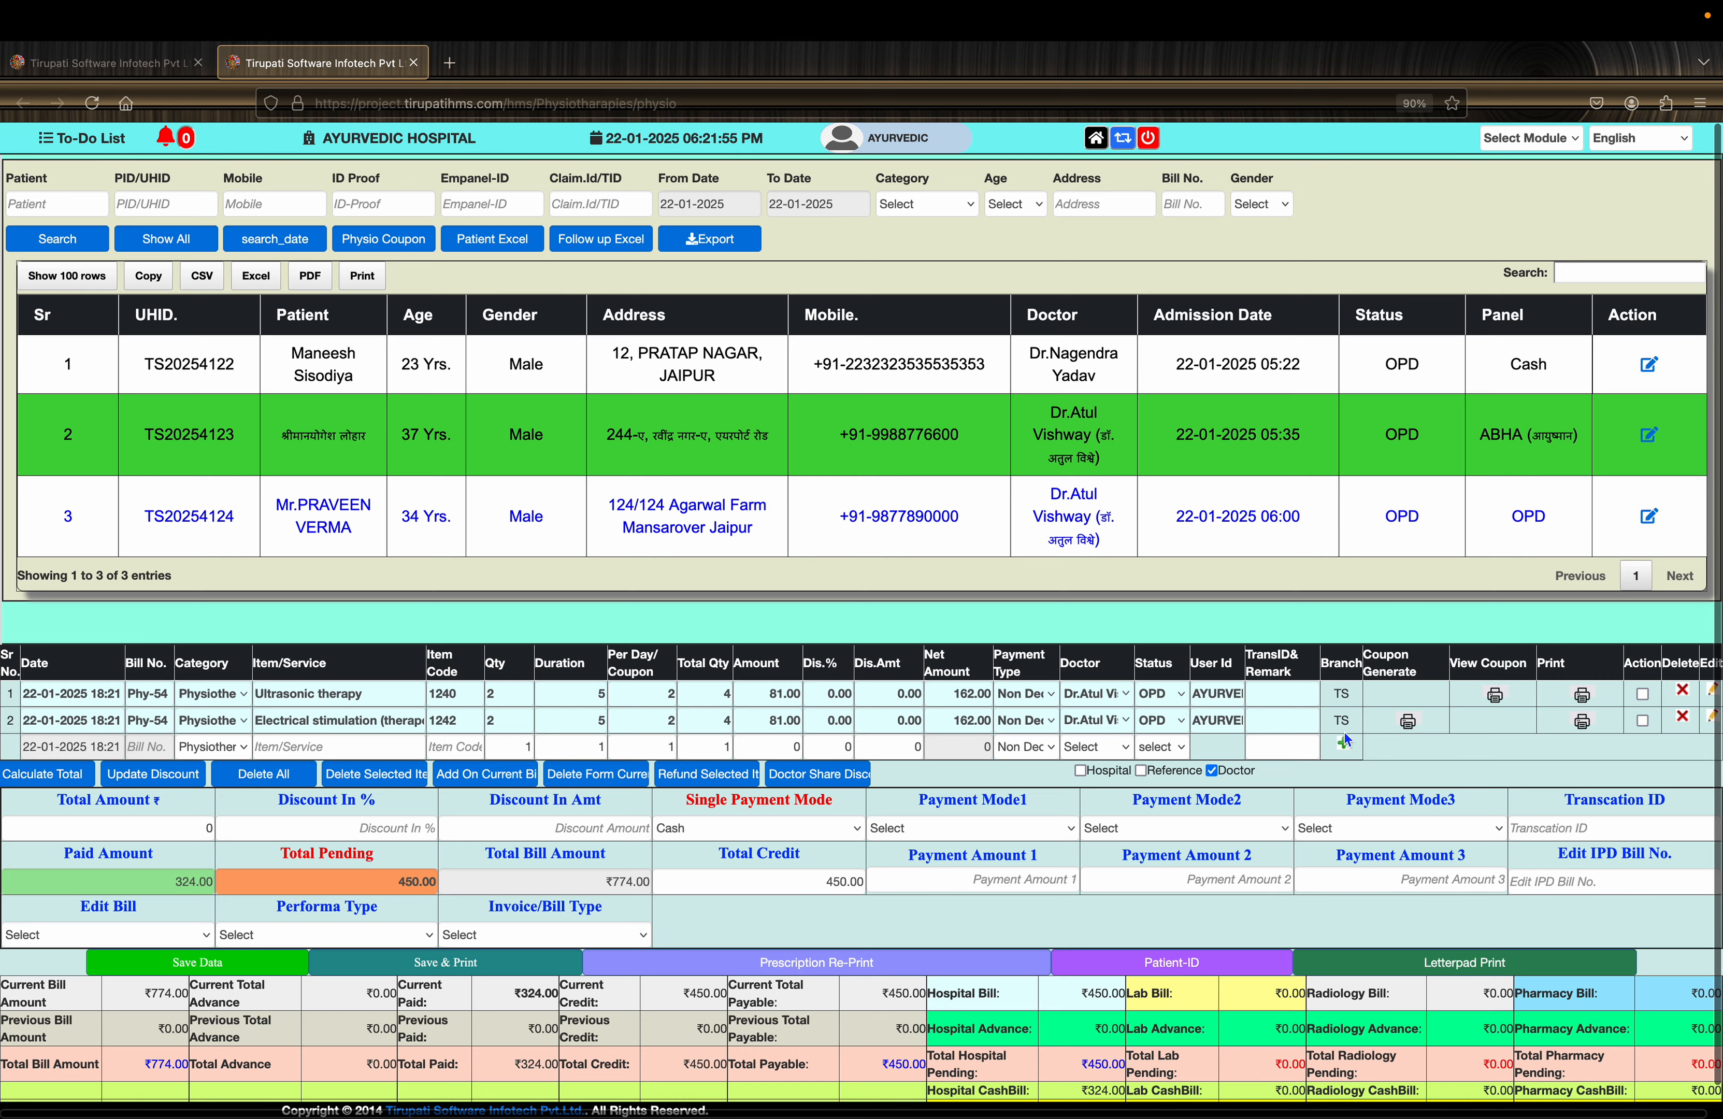
- Generate Electrical stimulation coupons from 2025-01-22 for a 5-day duration
click(1407, 726)
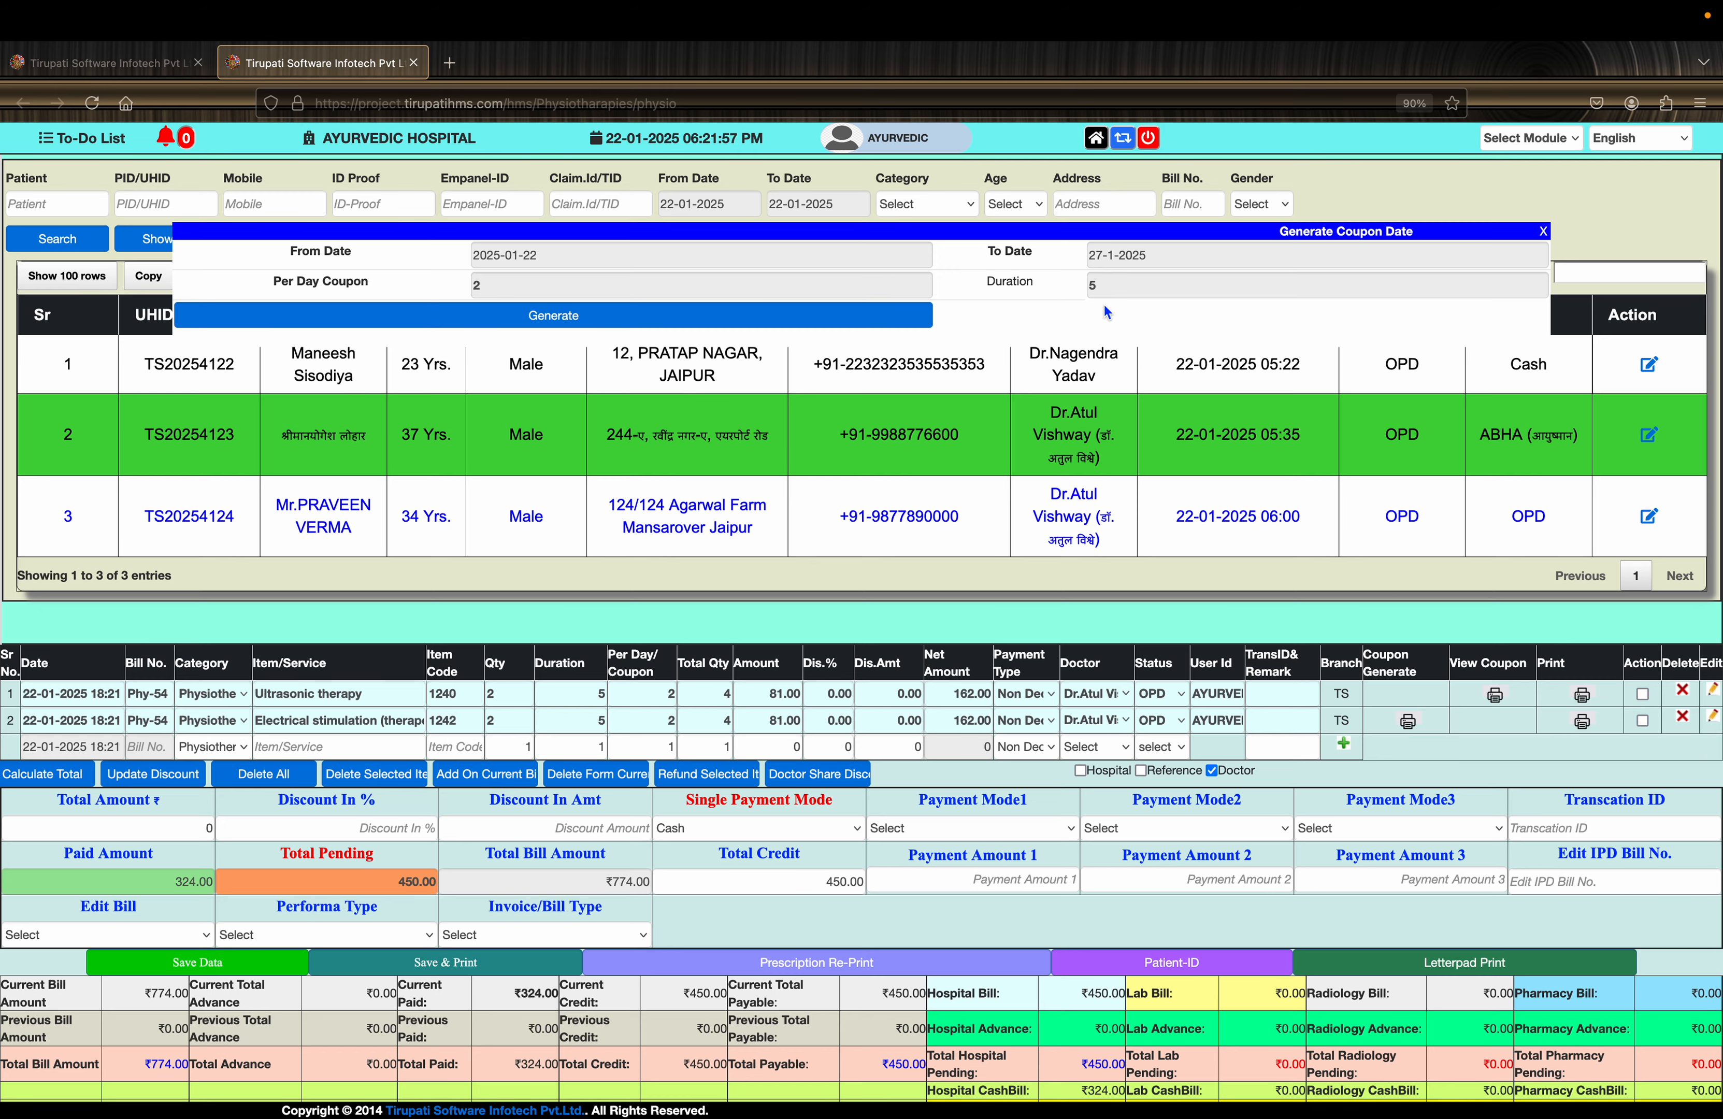
click(1100, 285)
click(632, 258)
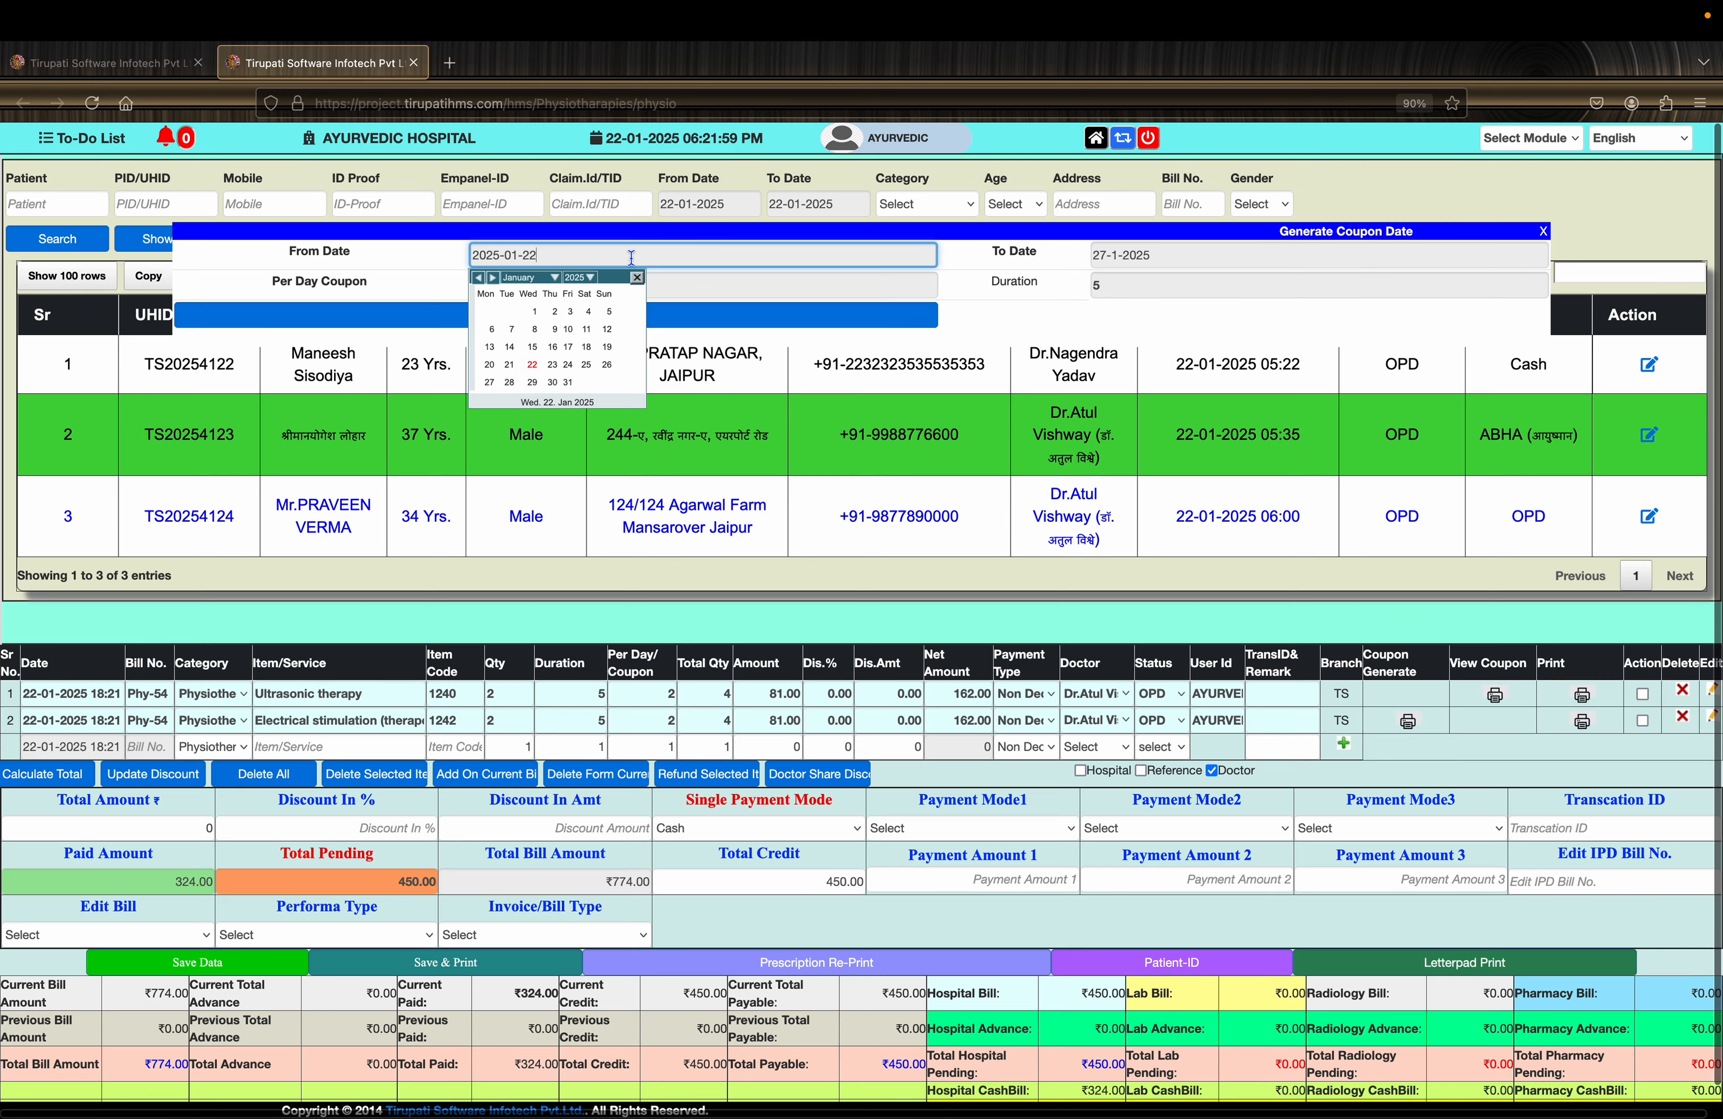
click(558, 375)
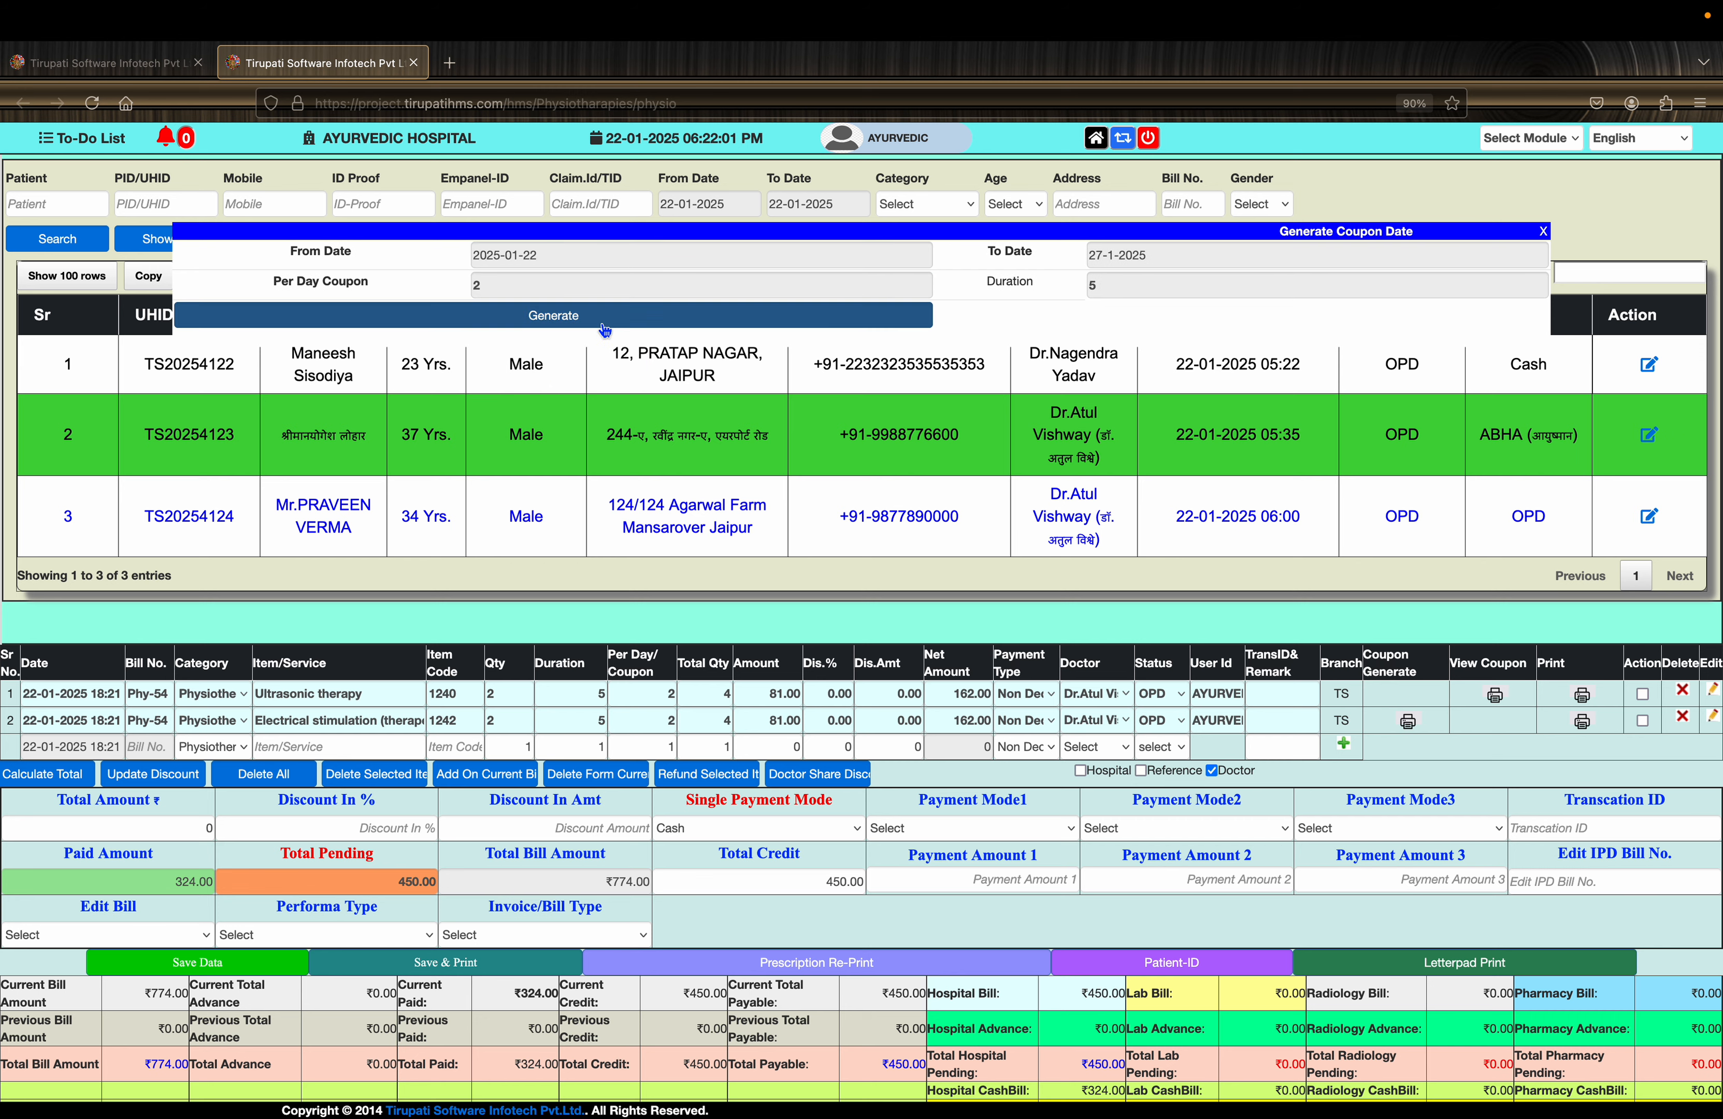
click(581, 318)
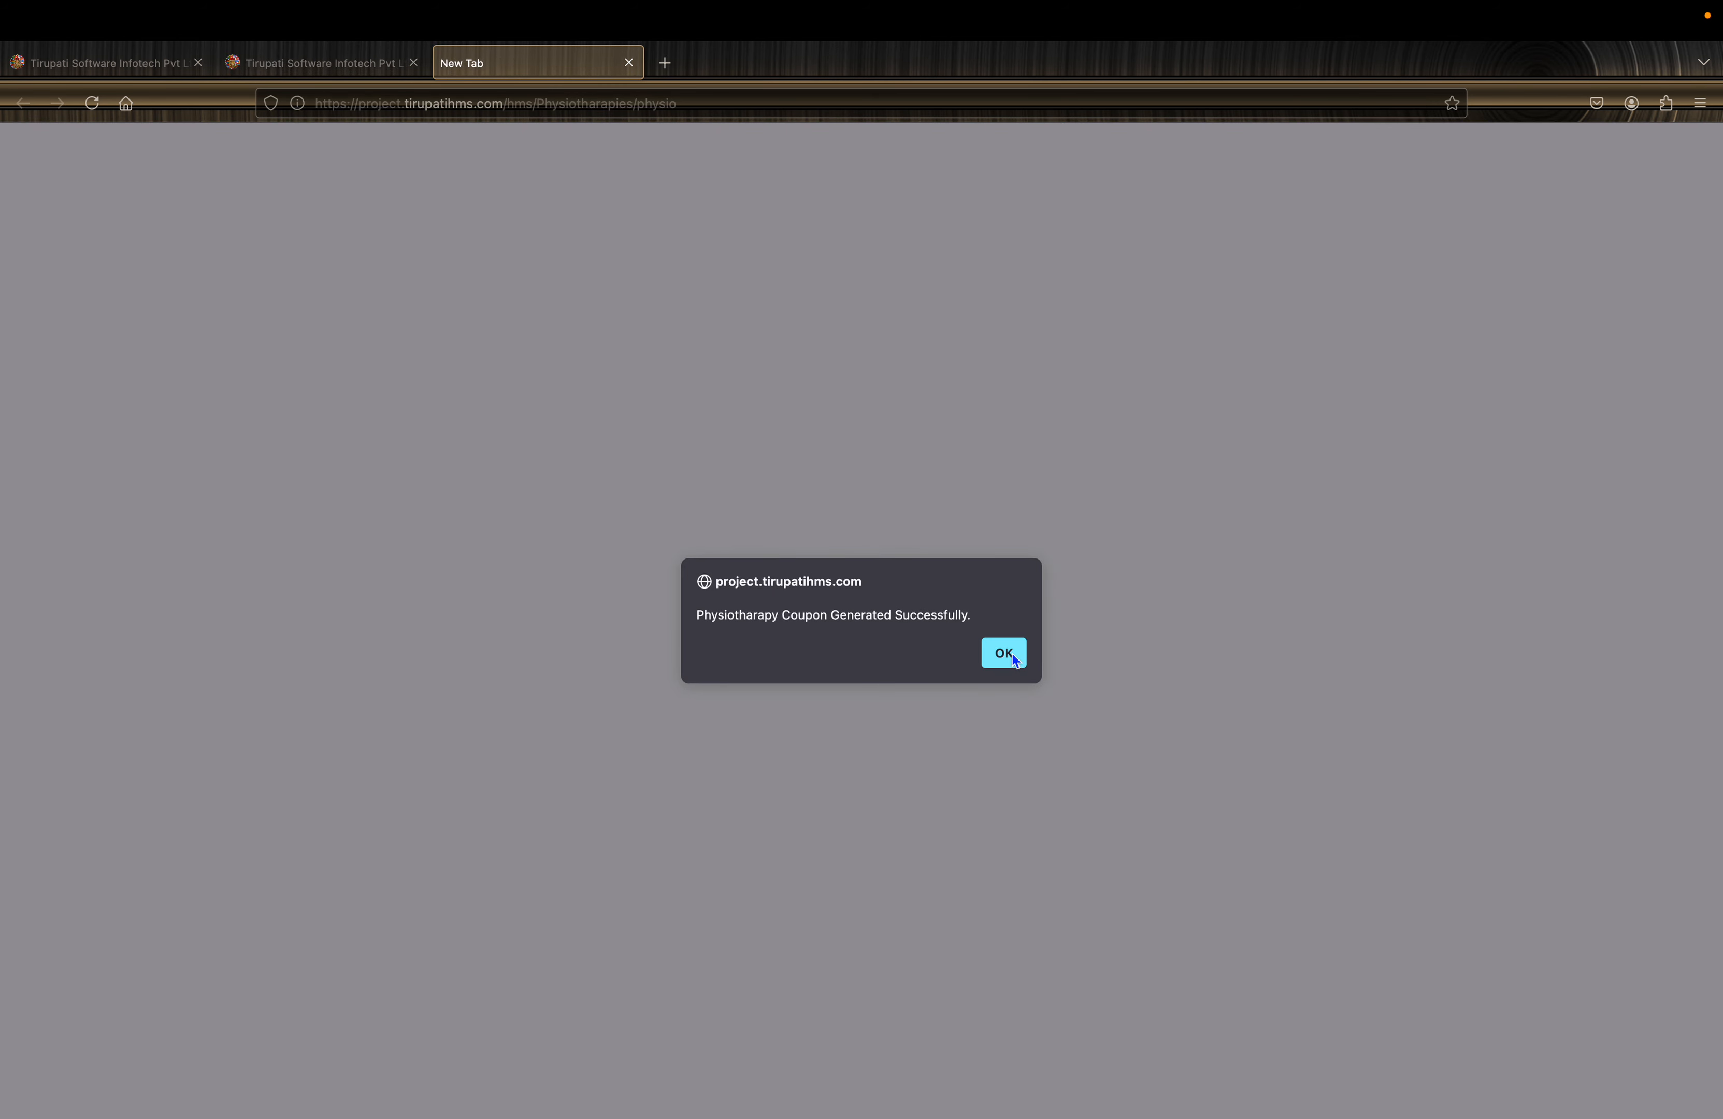
click(1003, 653)
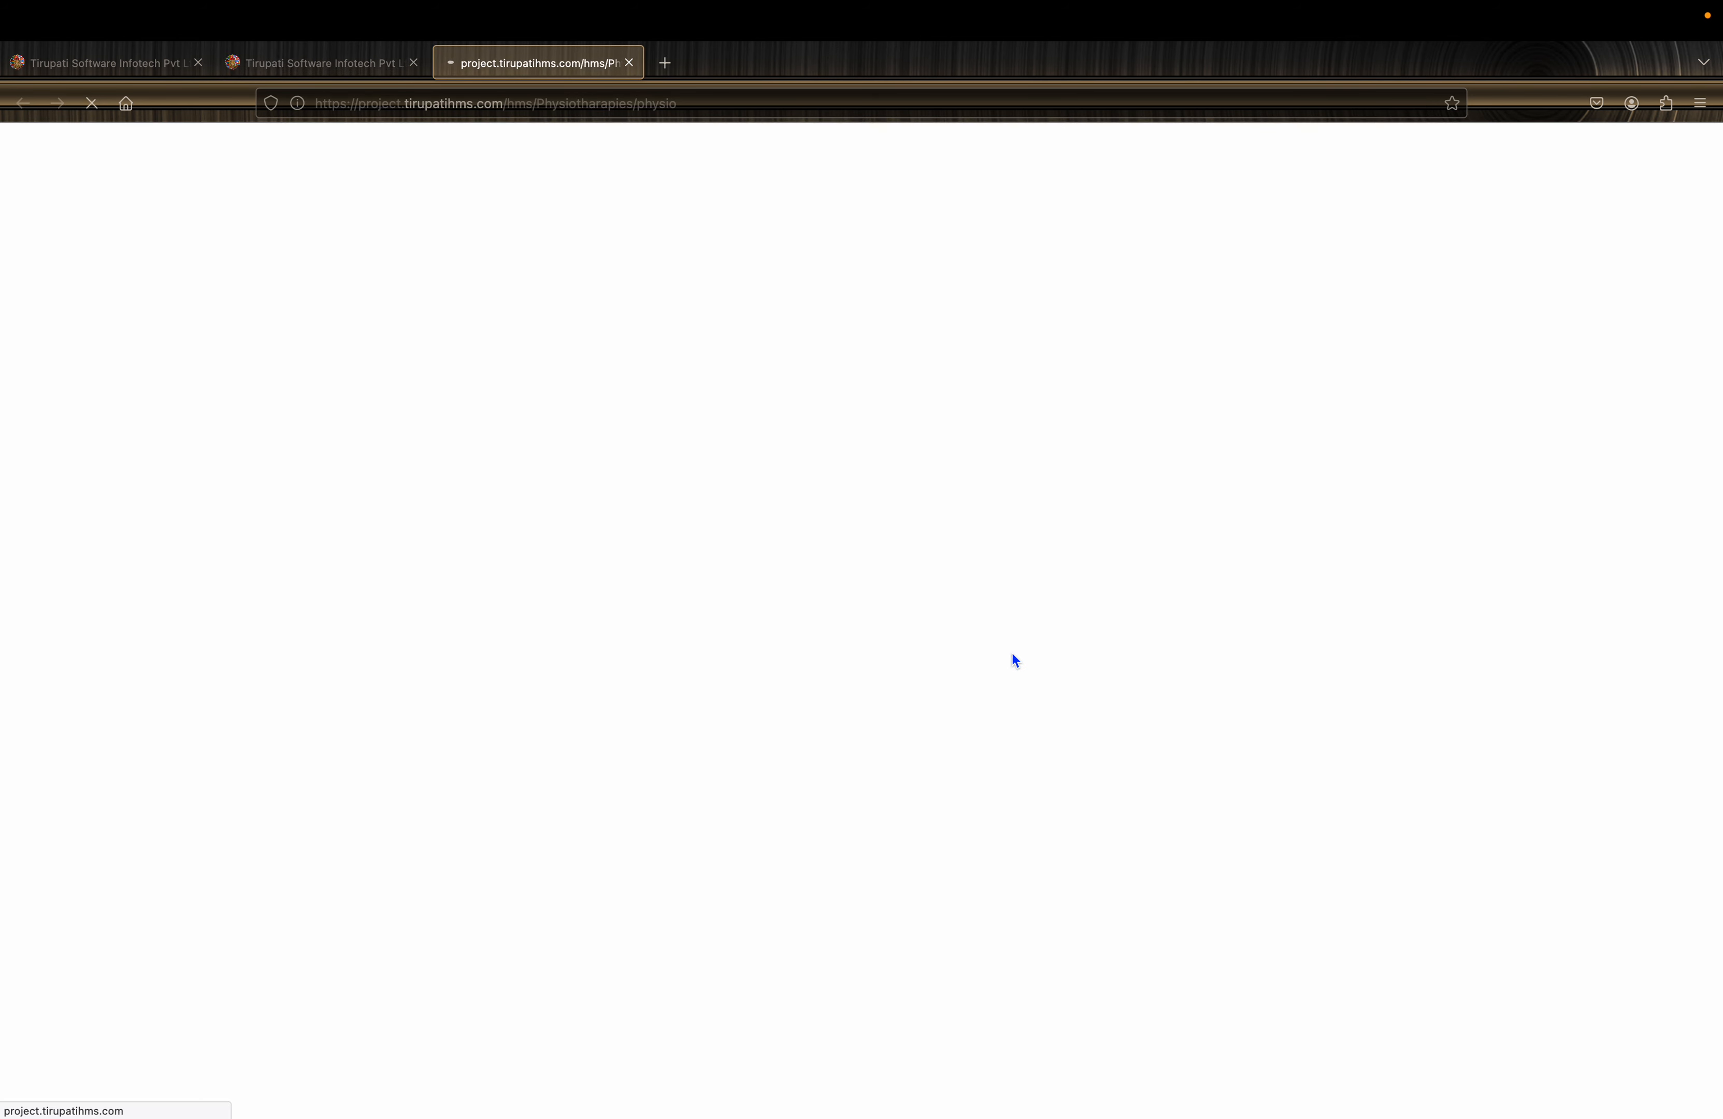
- Approve ultrasonic therapy coupon token 1 as used and close its receipt
click(629, 63)
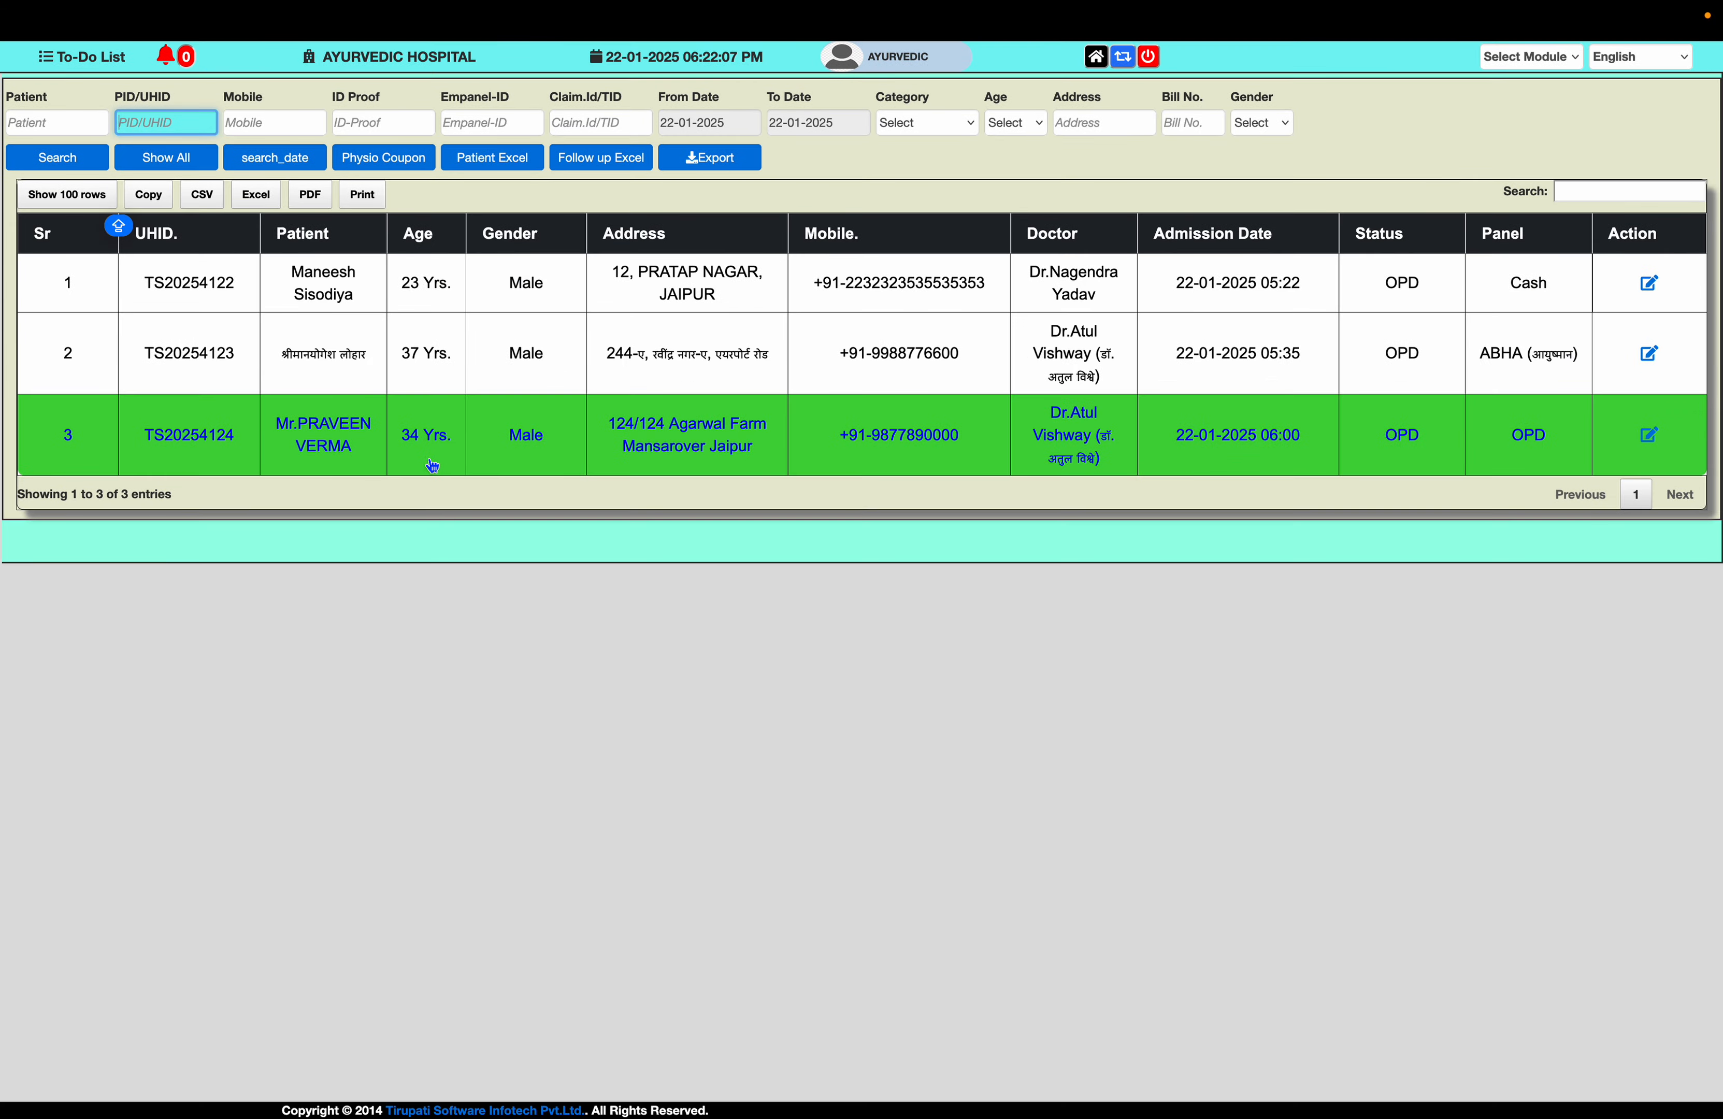
click(329, 356)
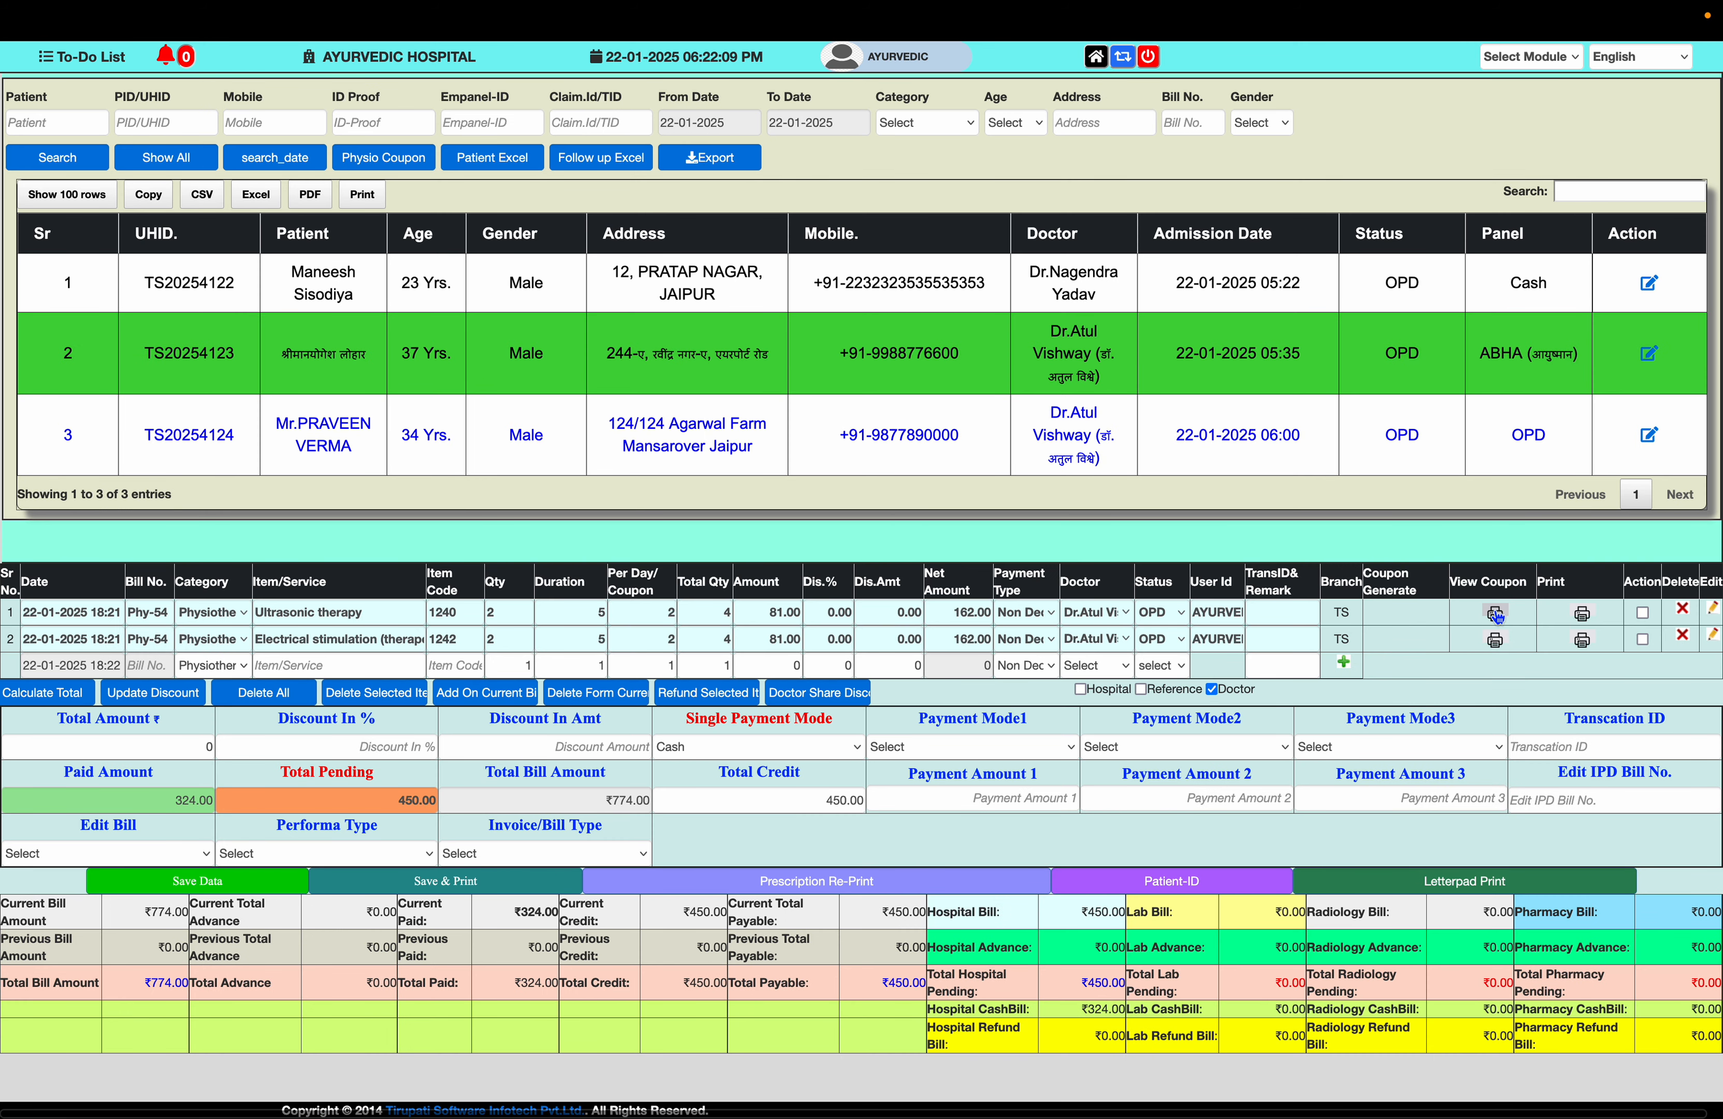
click(1497, 615)
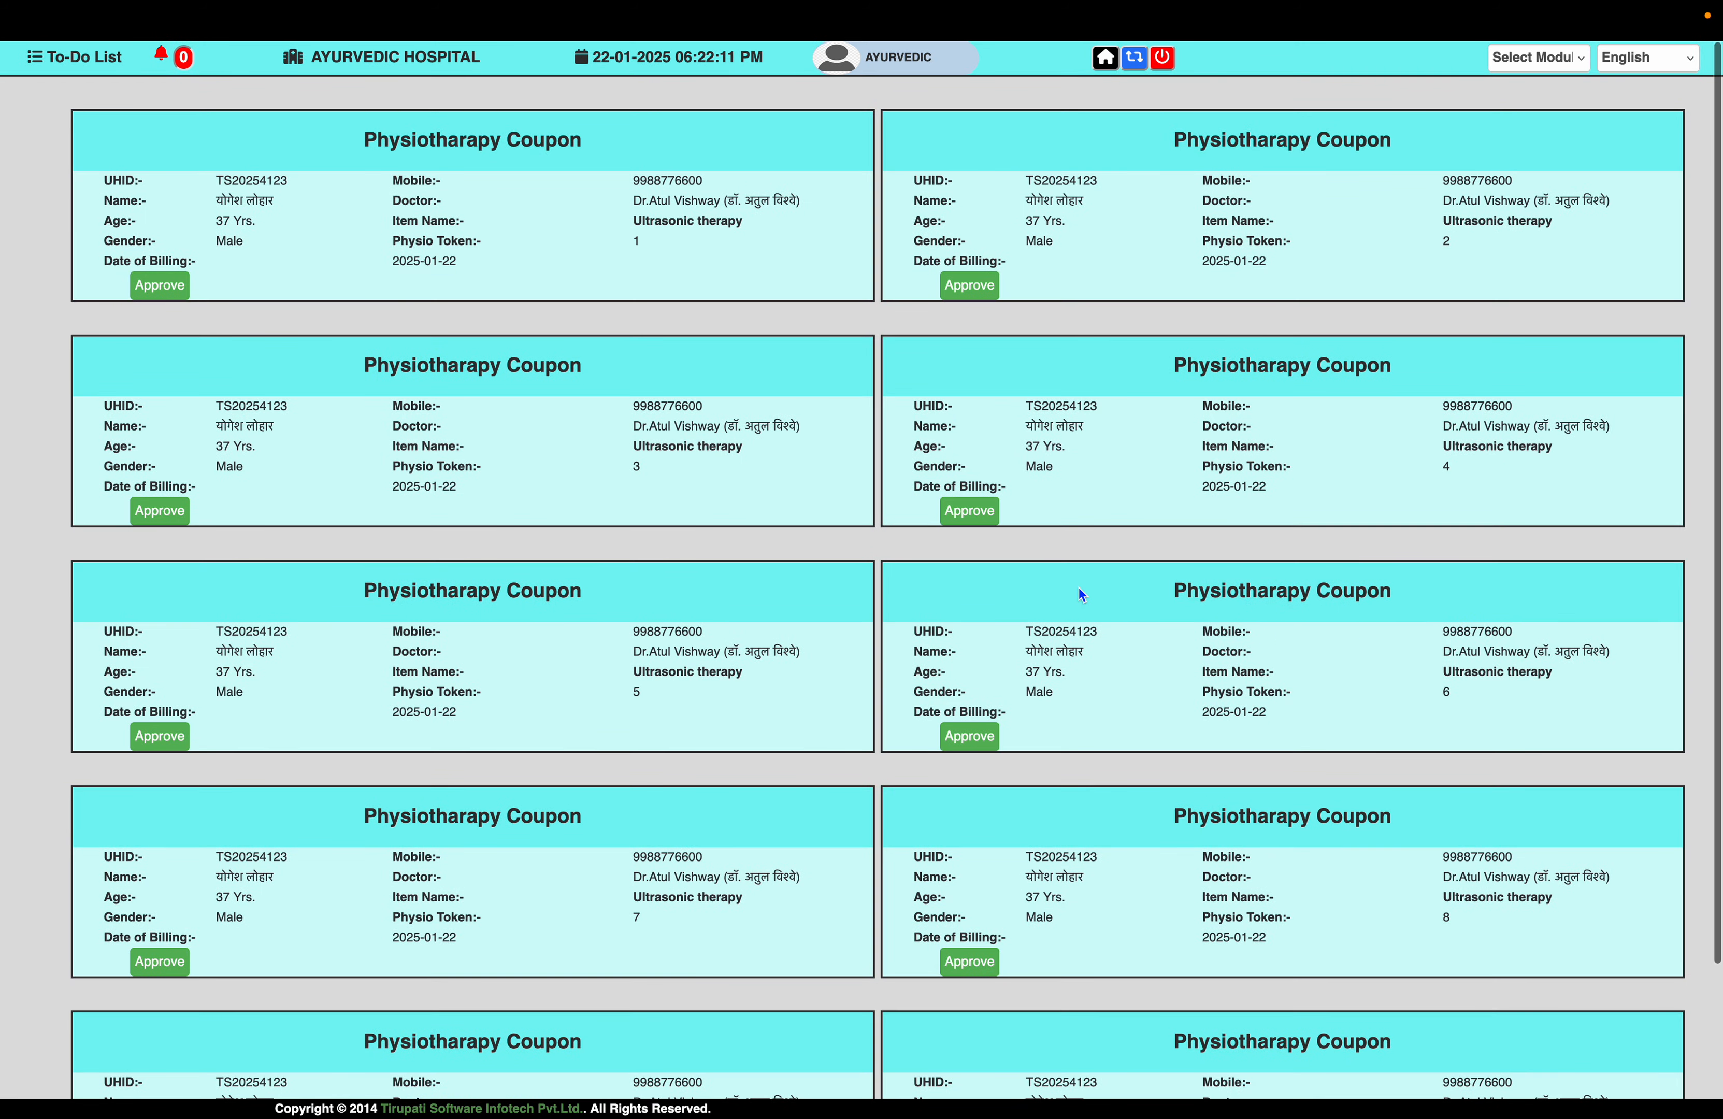
scroll(646, 749, down, 3)
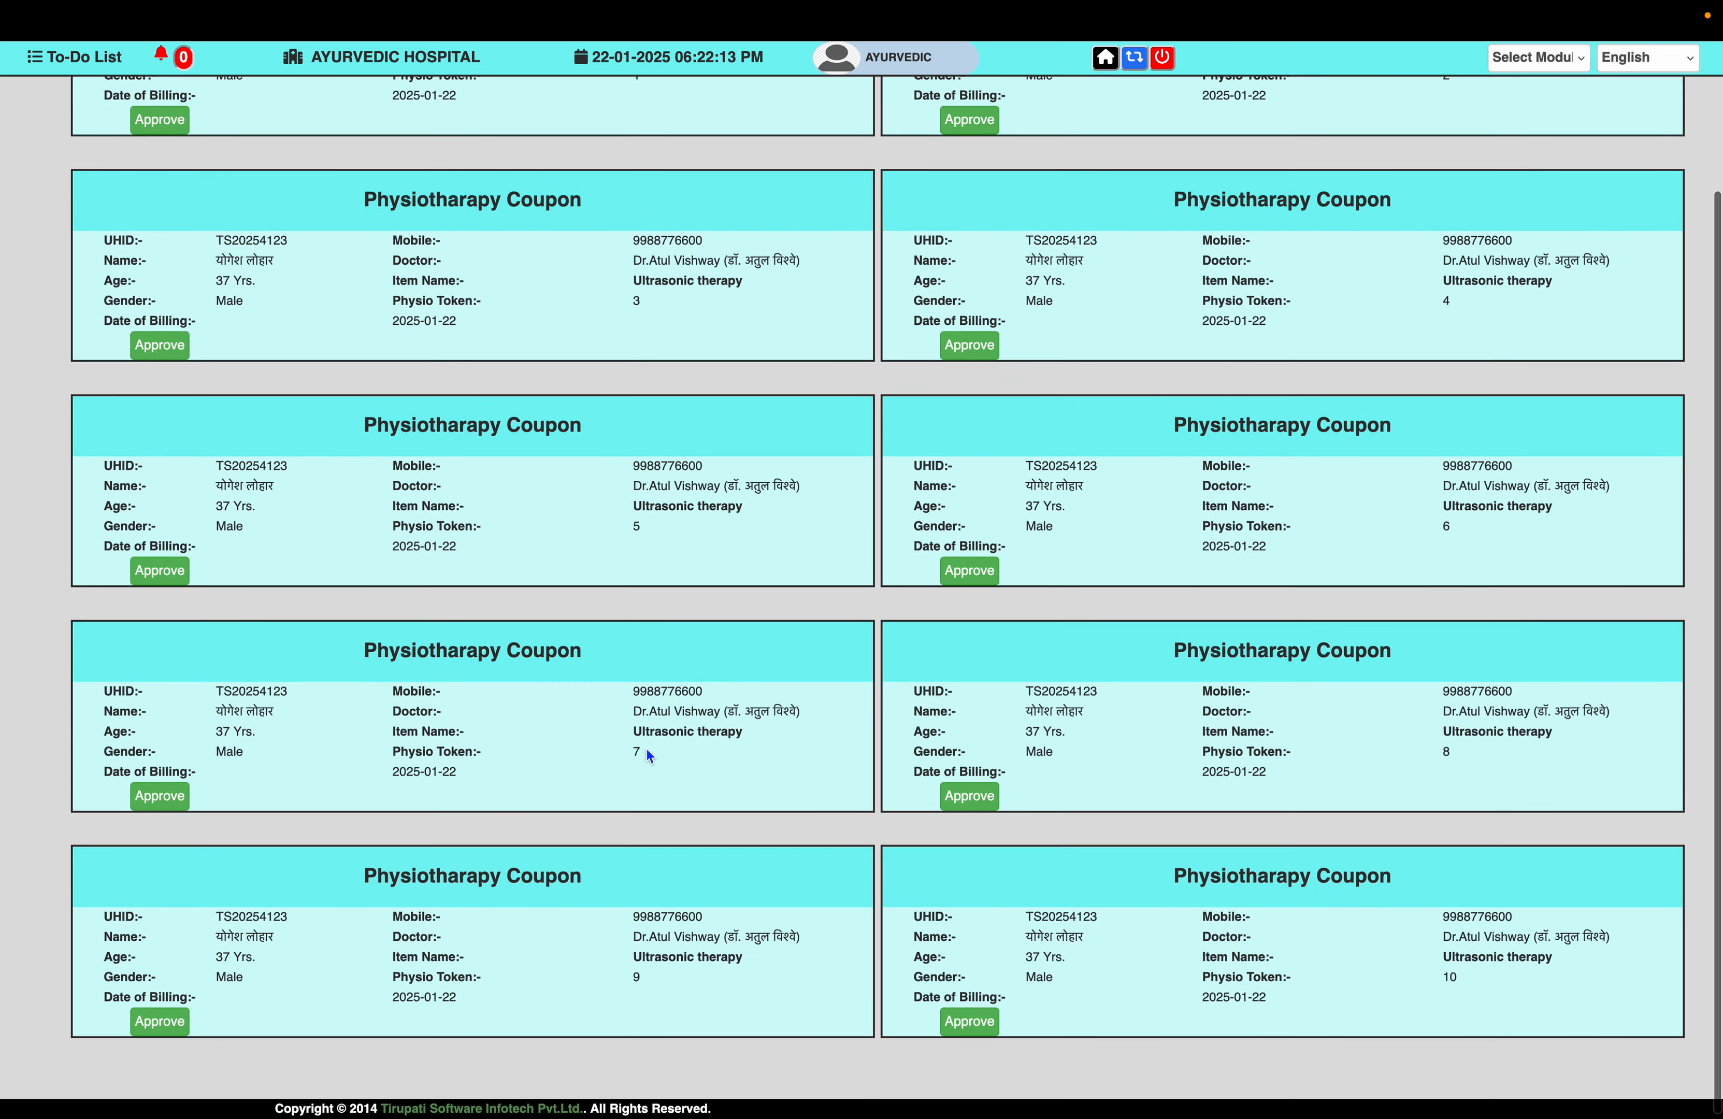
scroll(647, 748, up, 3)
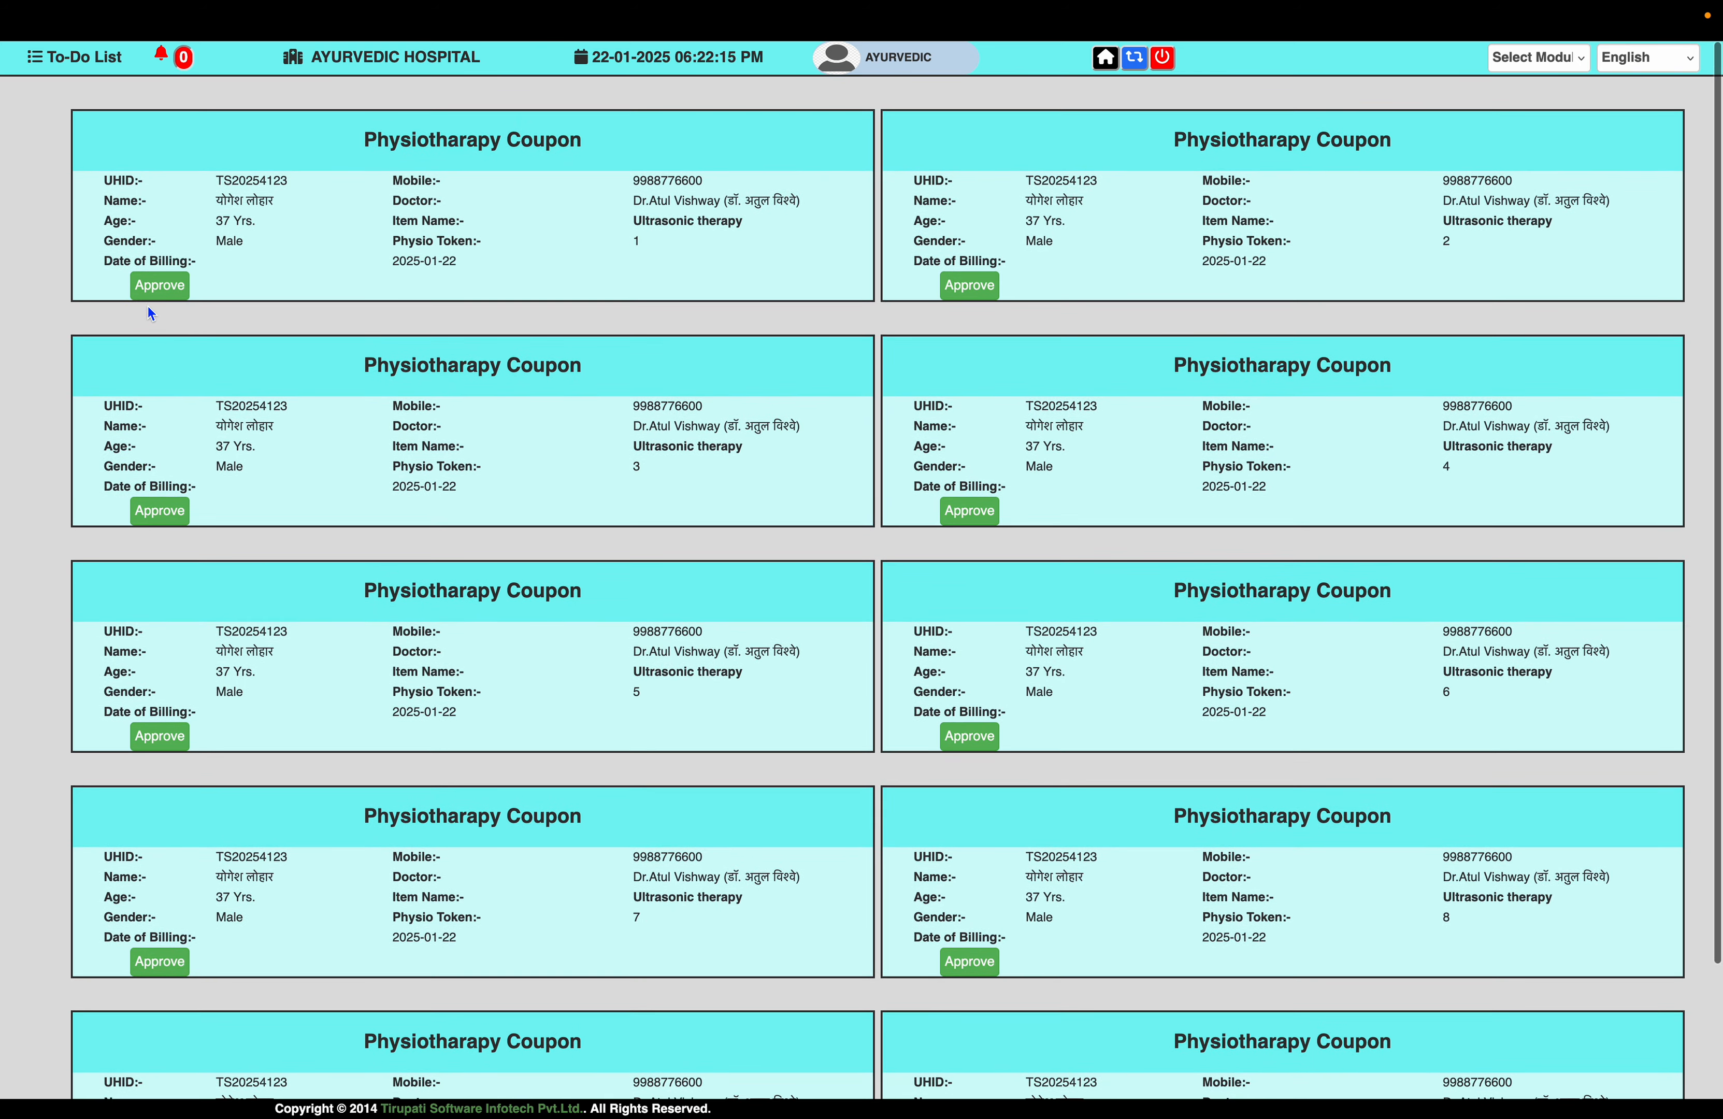
click(163, 289)
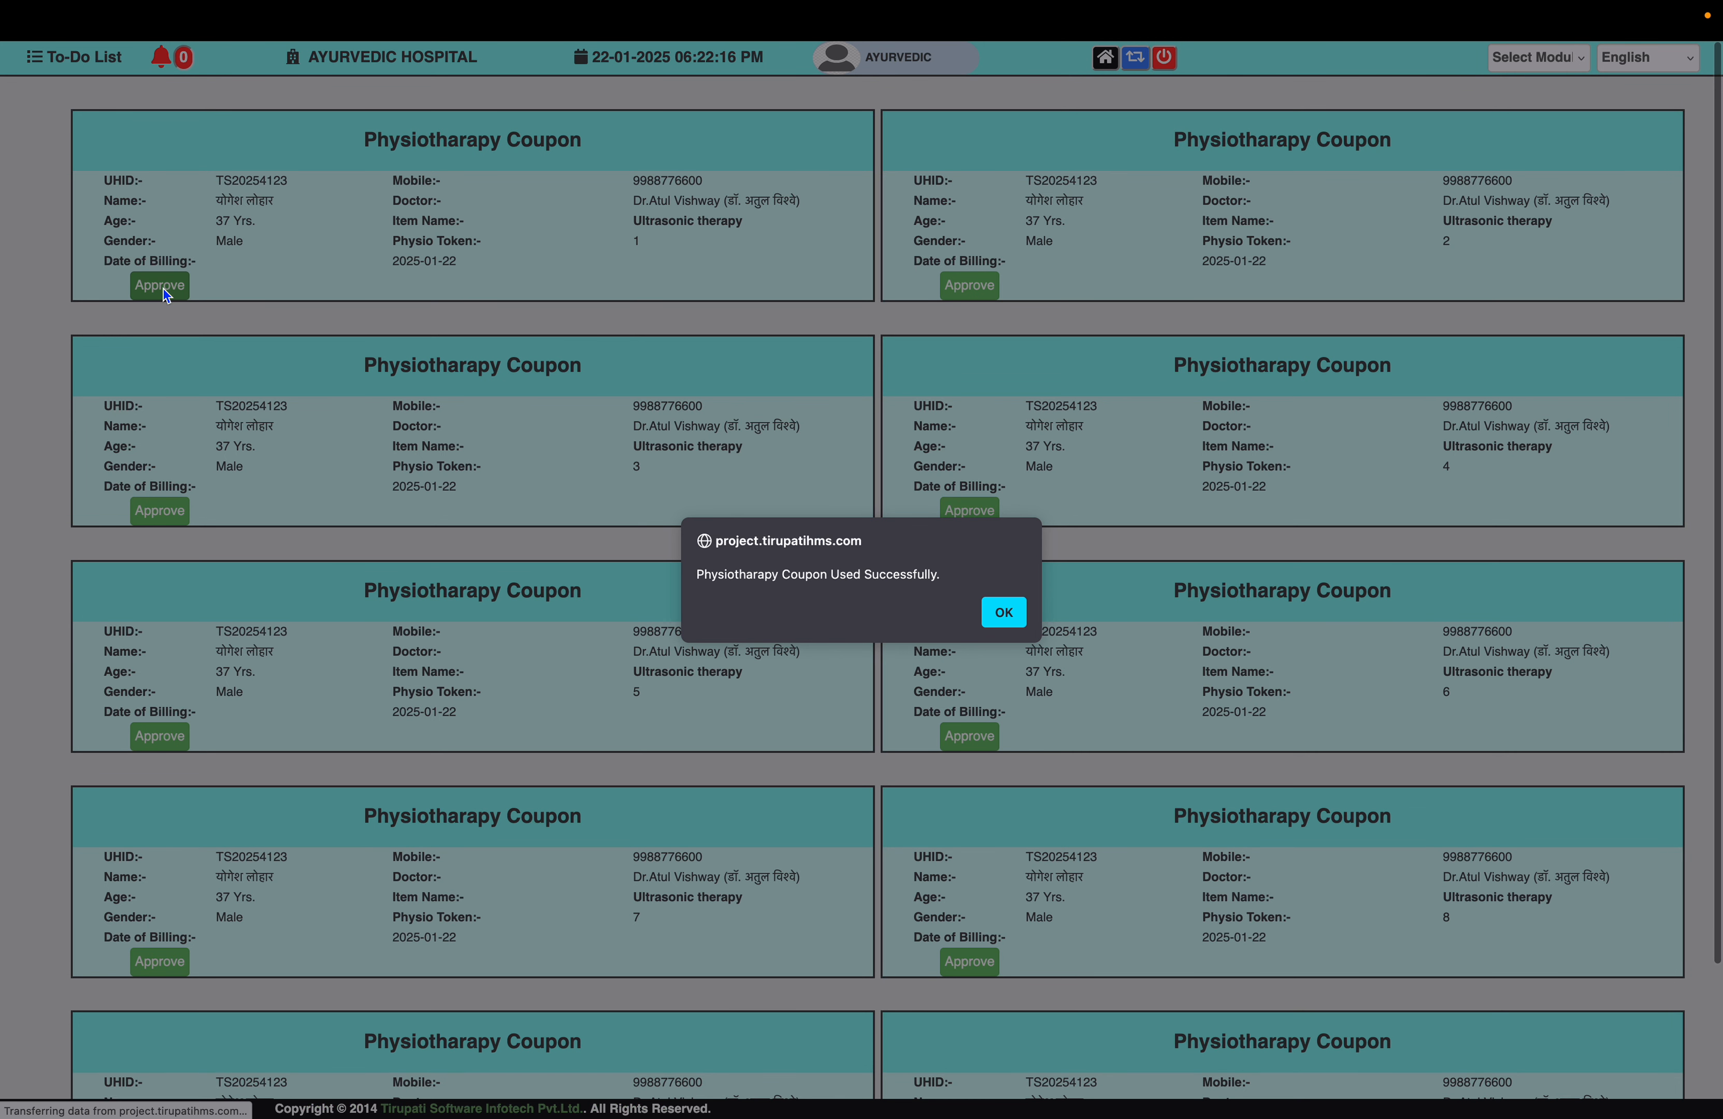
click(1003, 614)
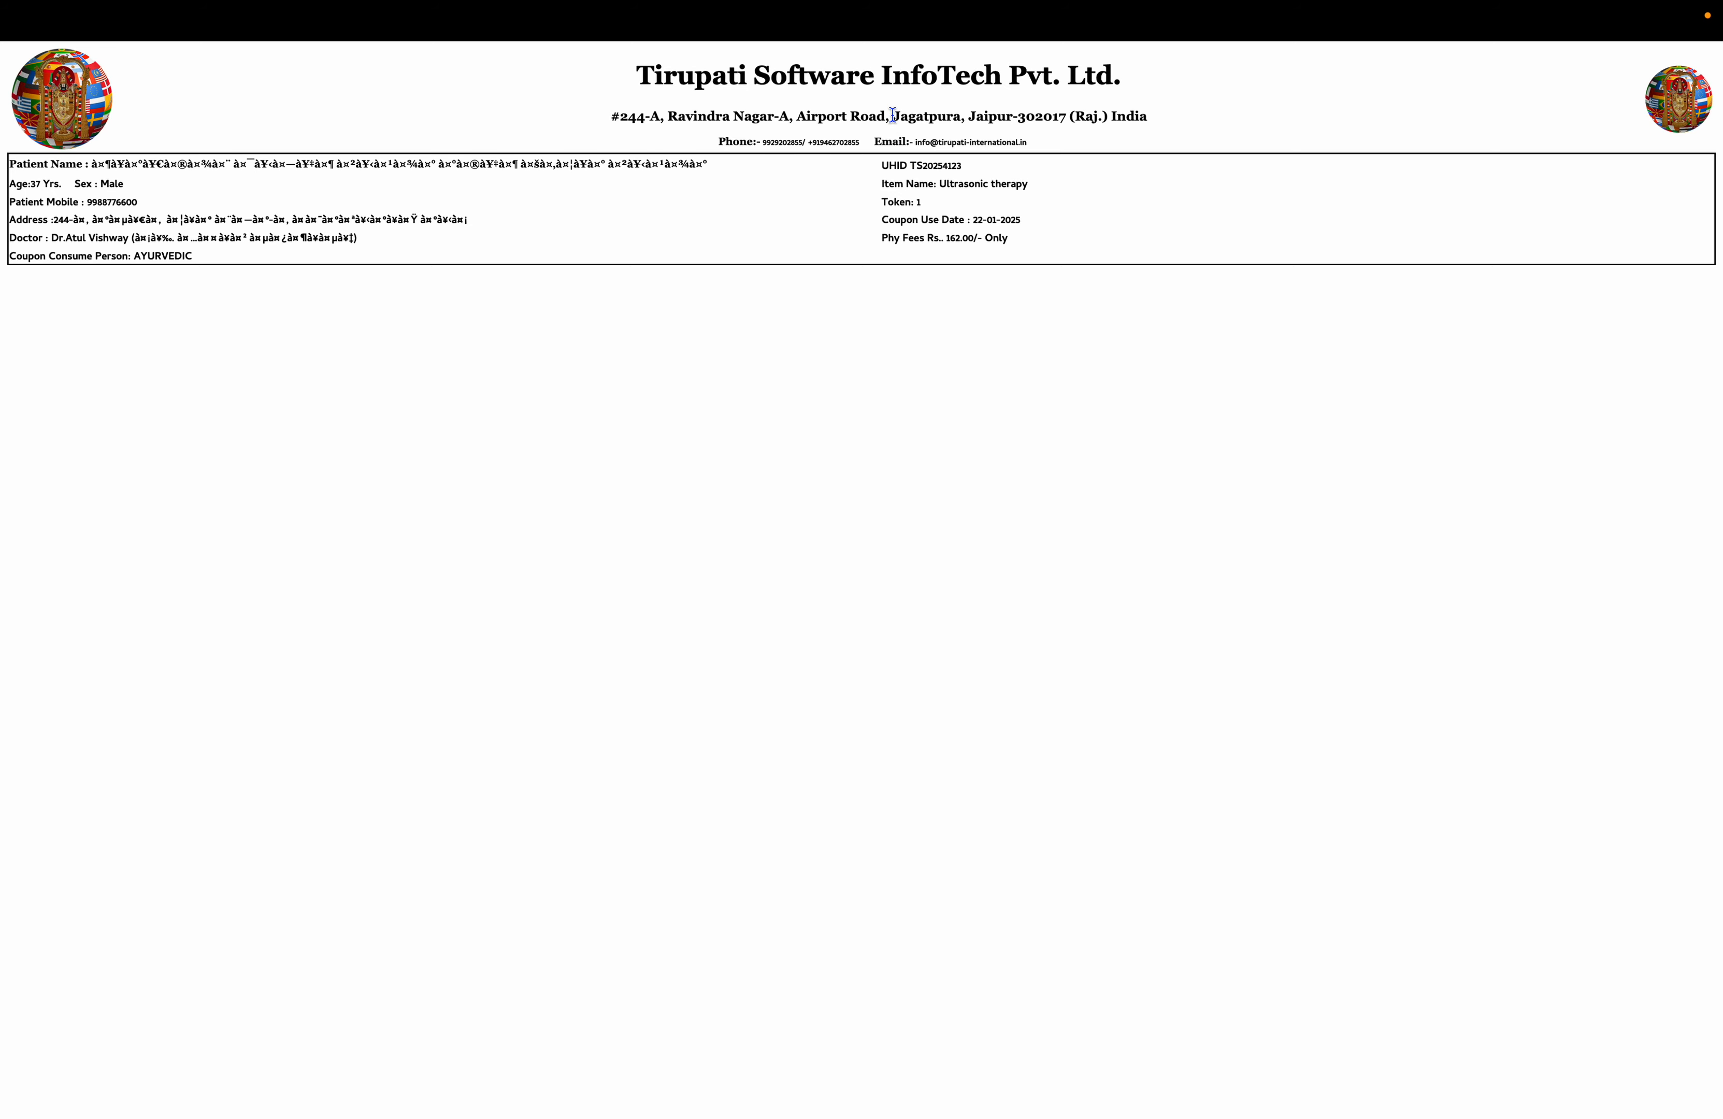
mouse_move(726, 8)
key(super+w)
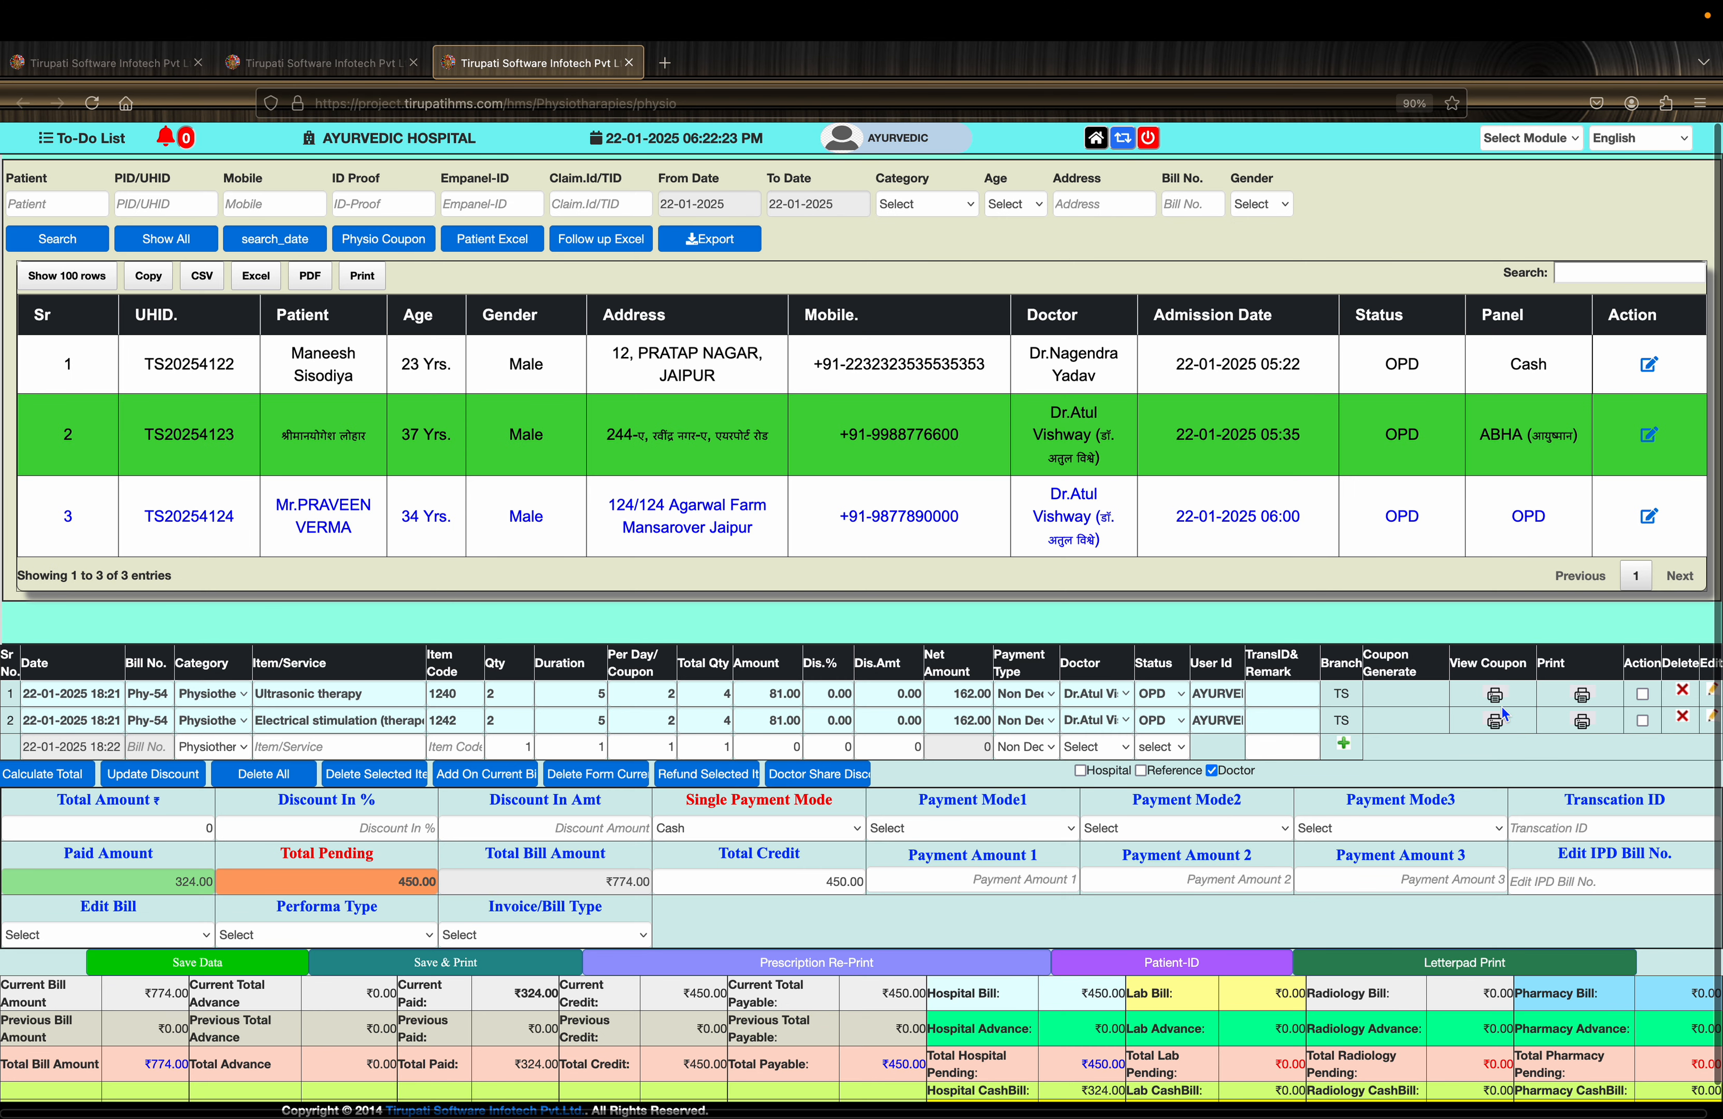
- Approve ultrasonic therapy coupon token 4 as used and close the leftover tabs
click(1496, 695)
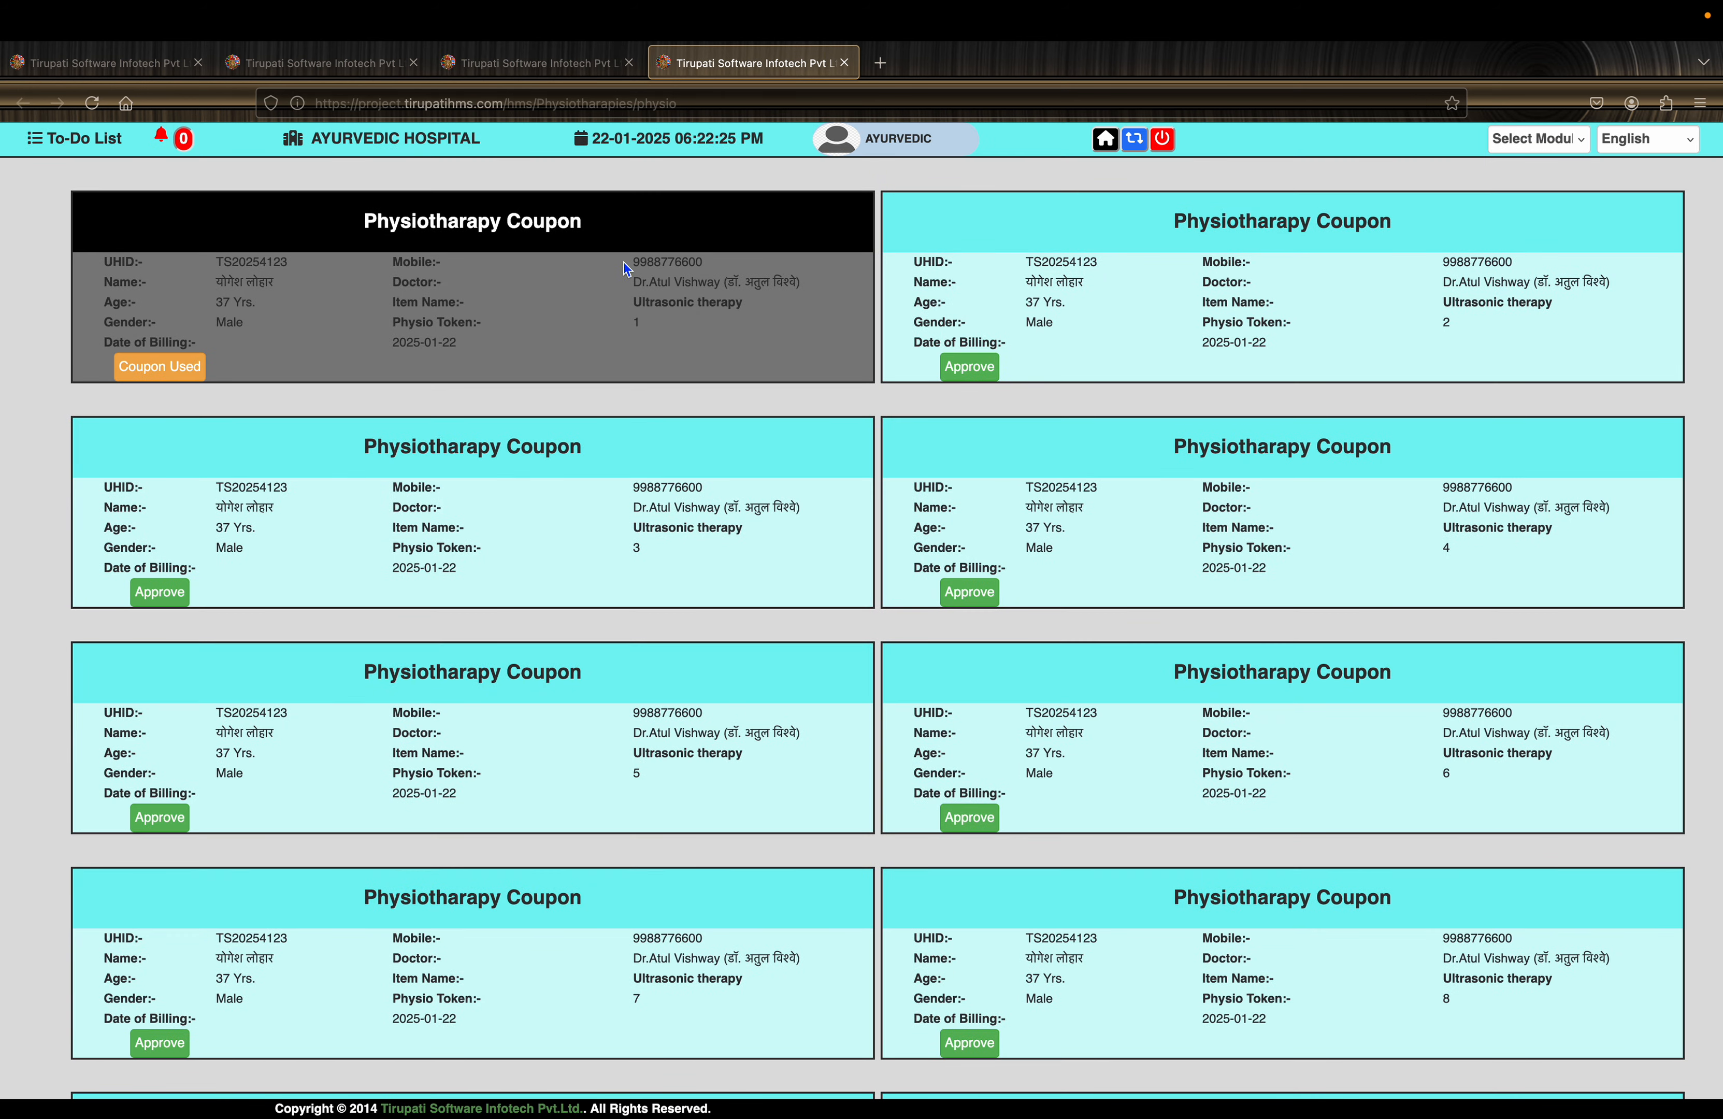
click(973, 598)
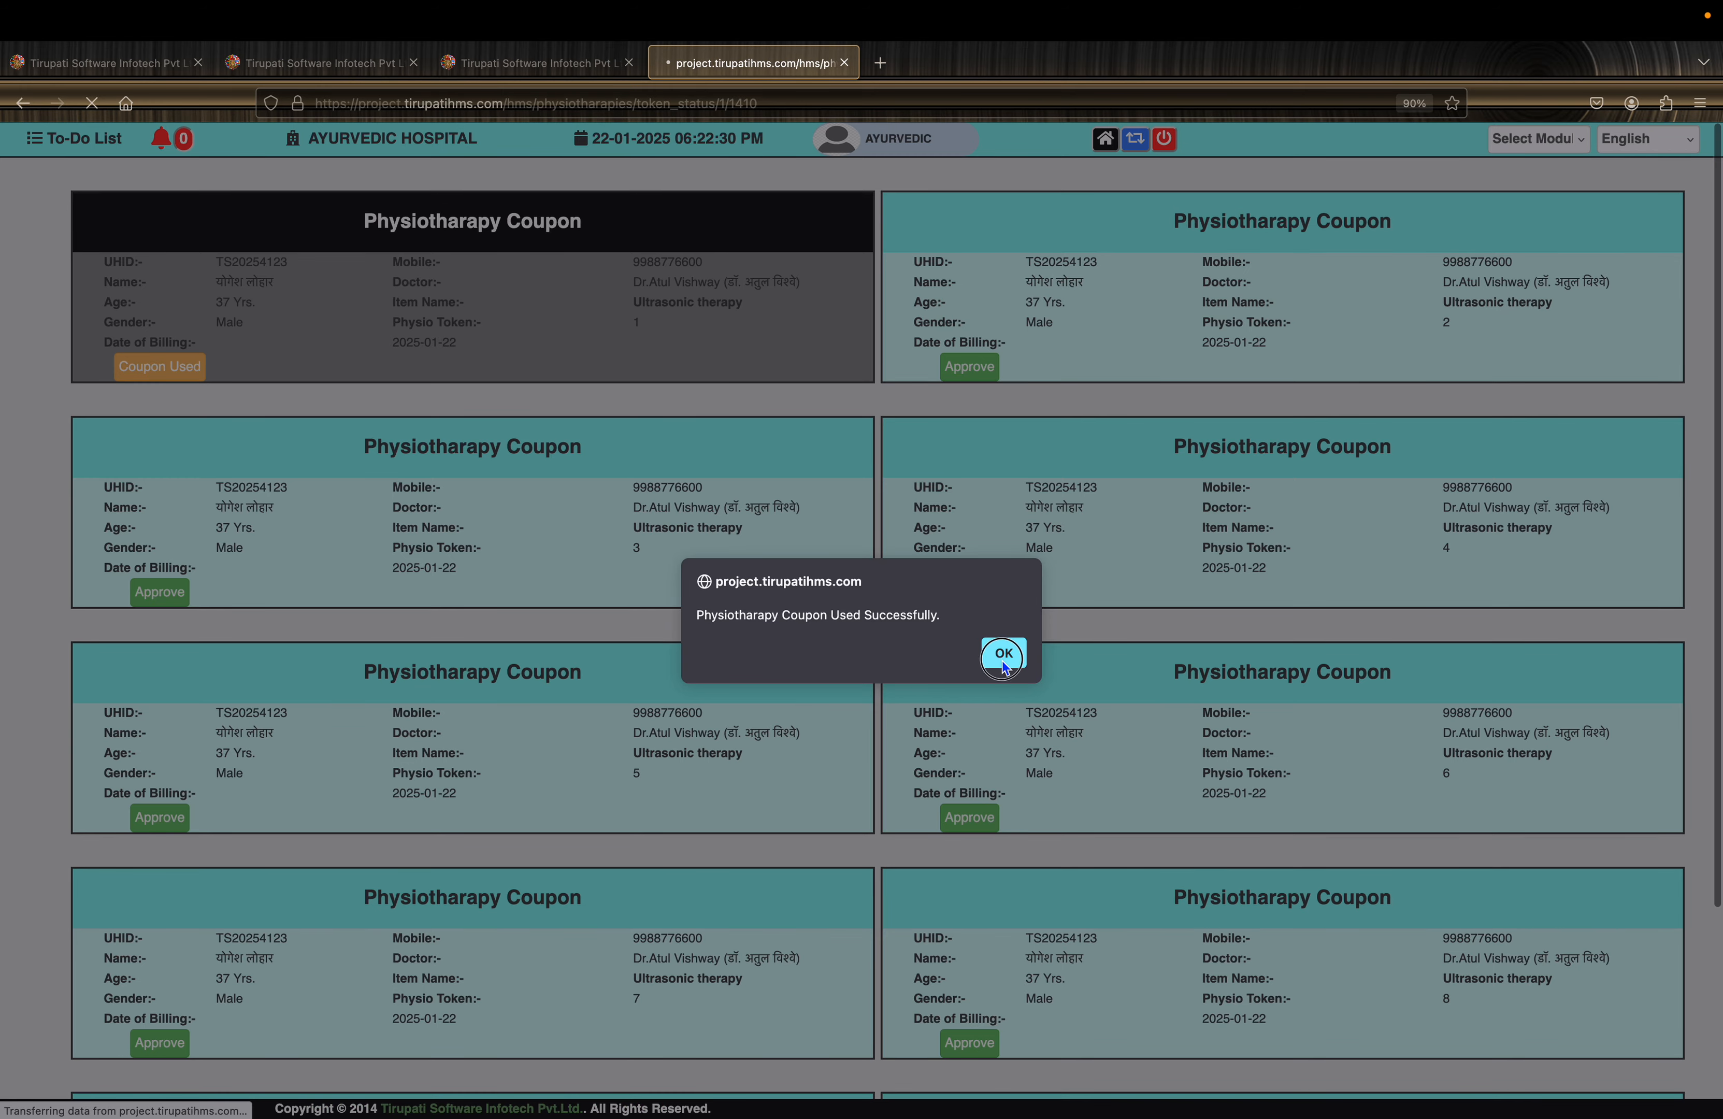
click(994, 651)
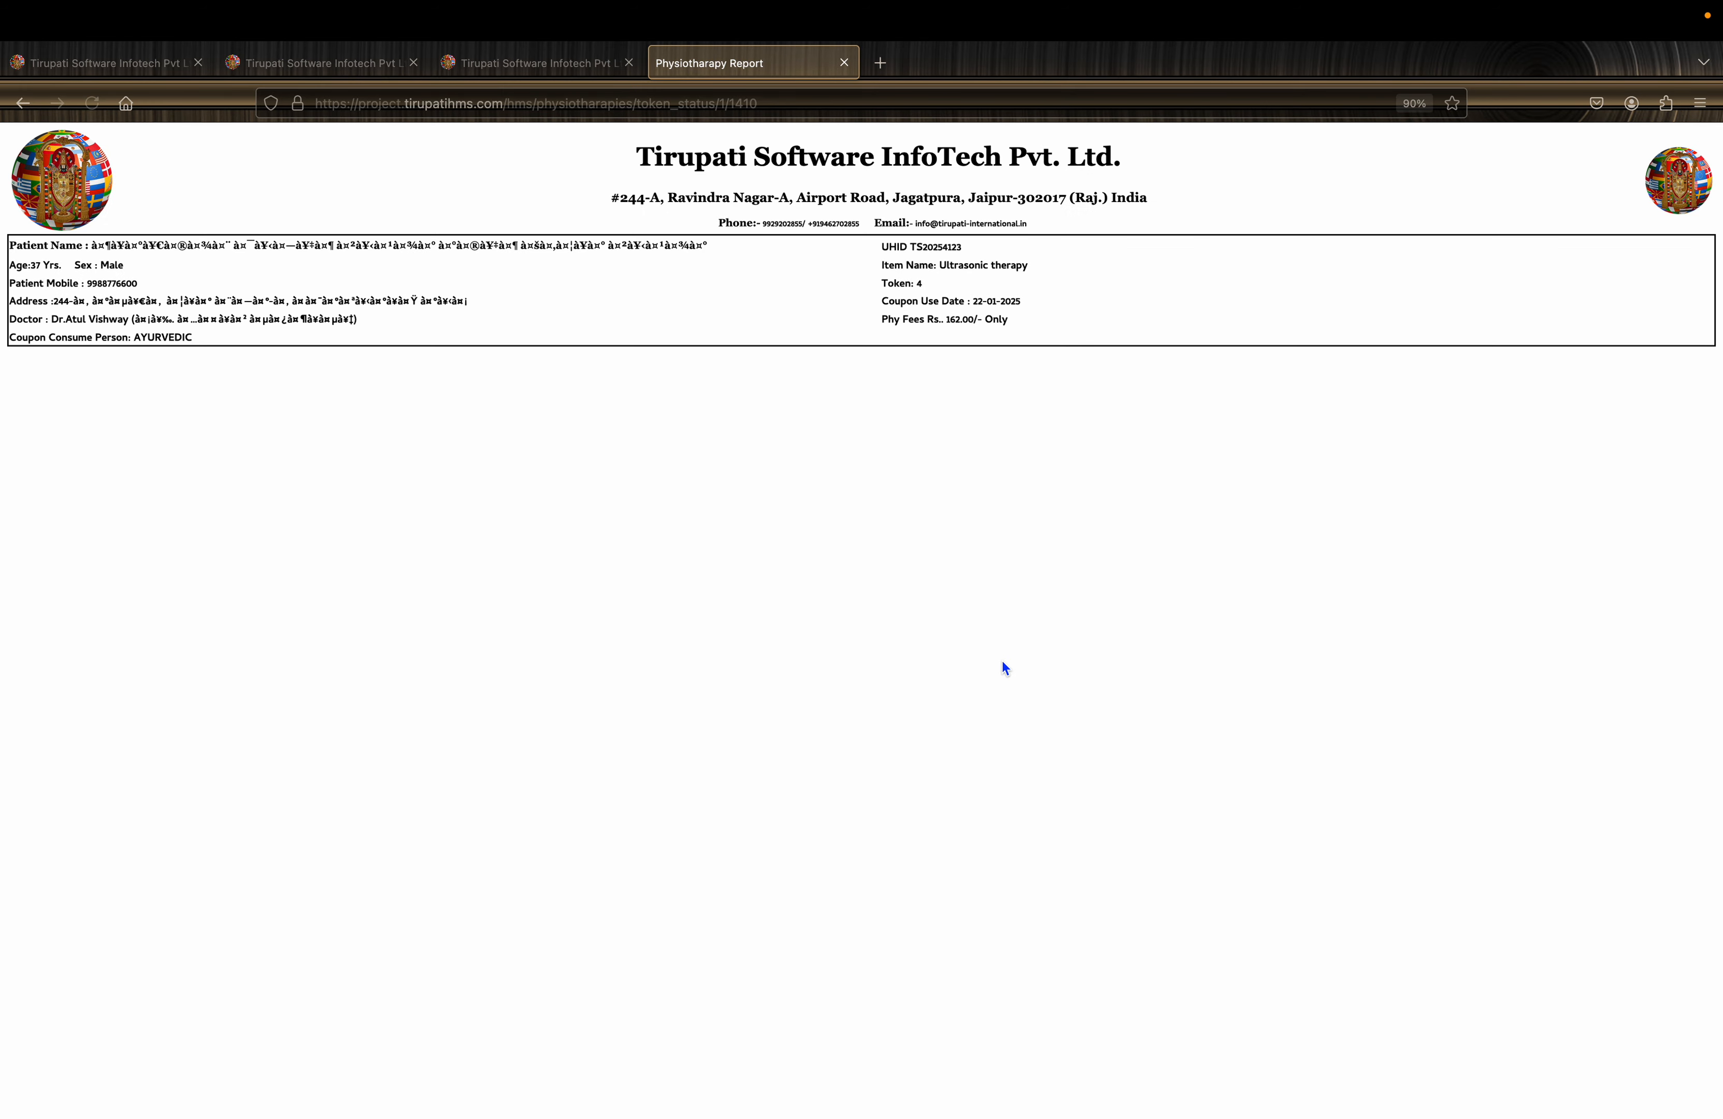
click(843, 63)
click(629, 63)
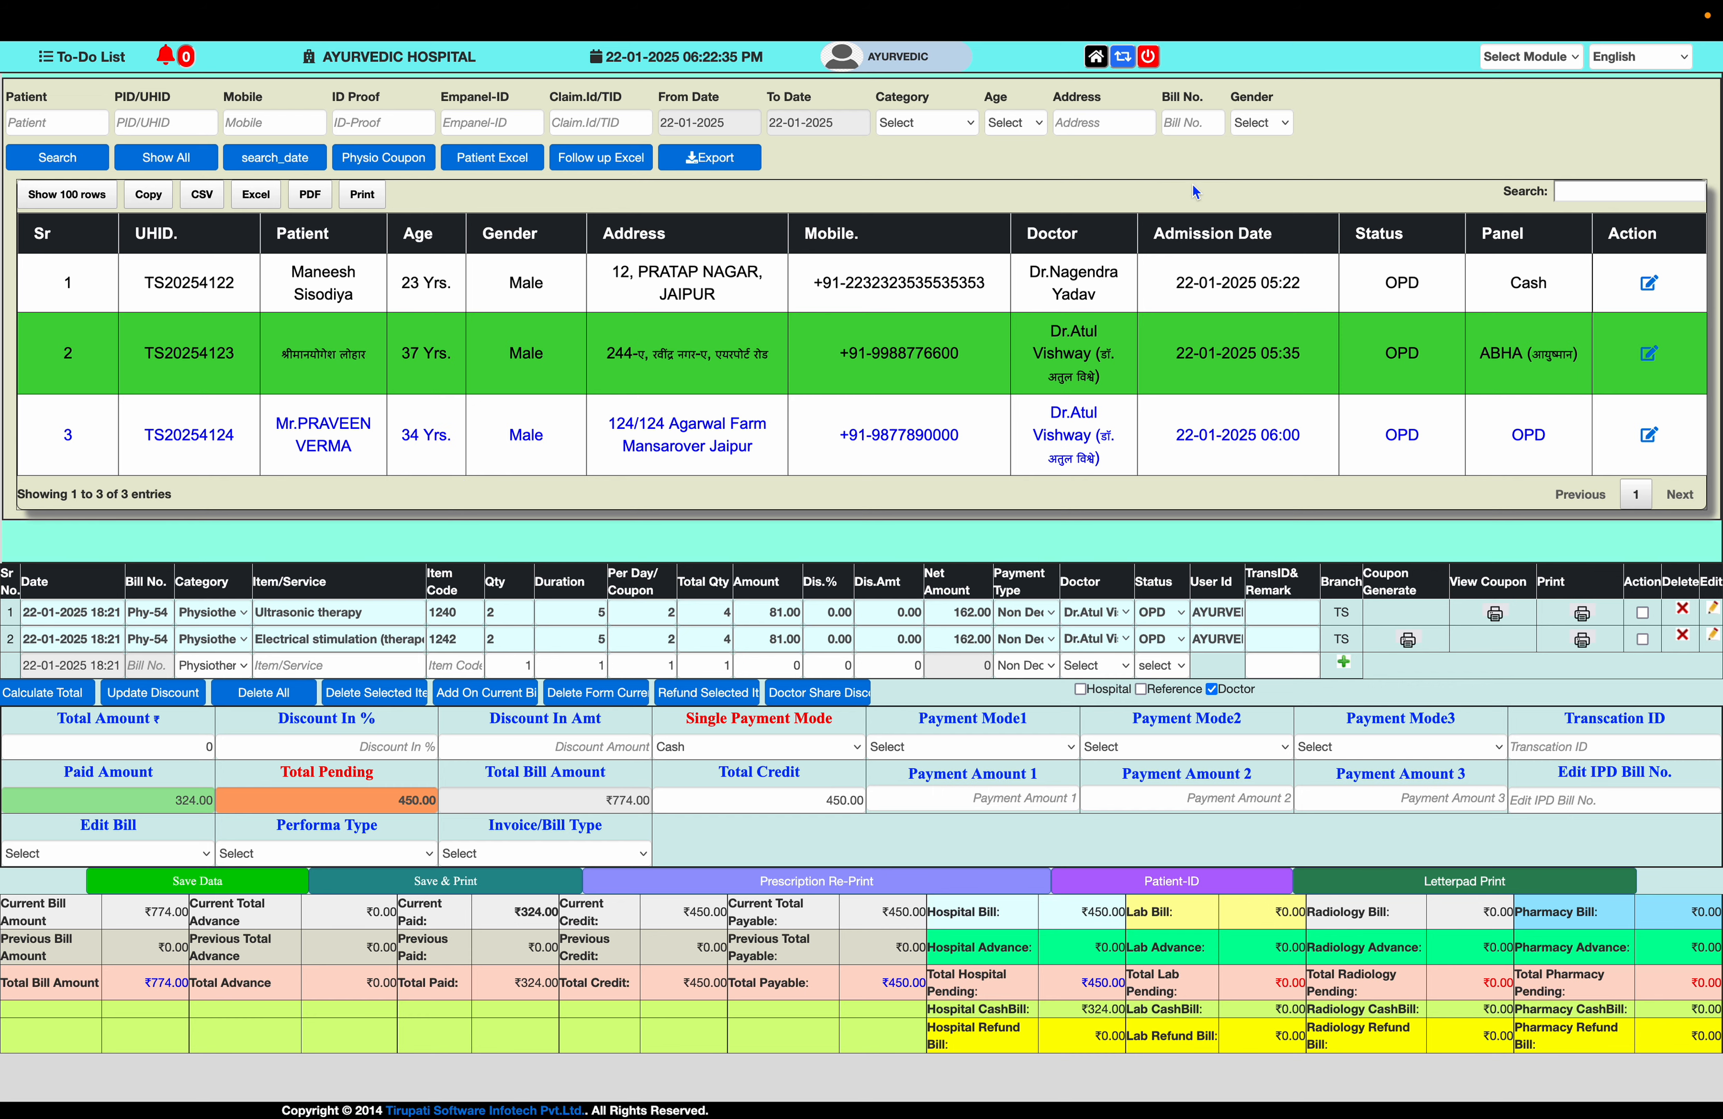
- Open the MIS Report module from the dashboard
click(1093, 58)
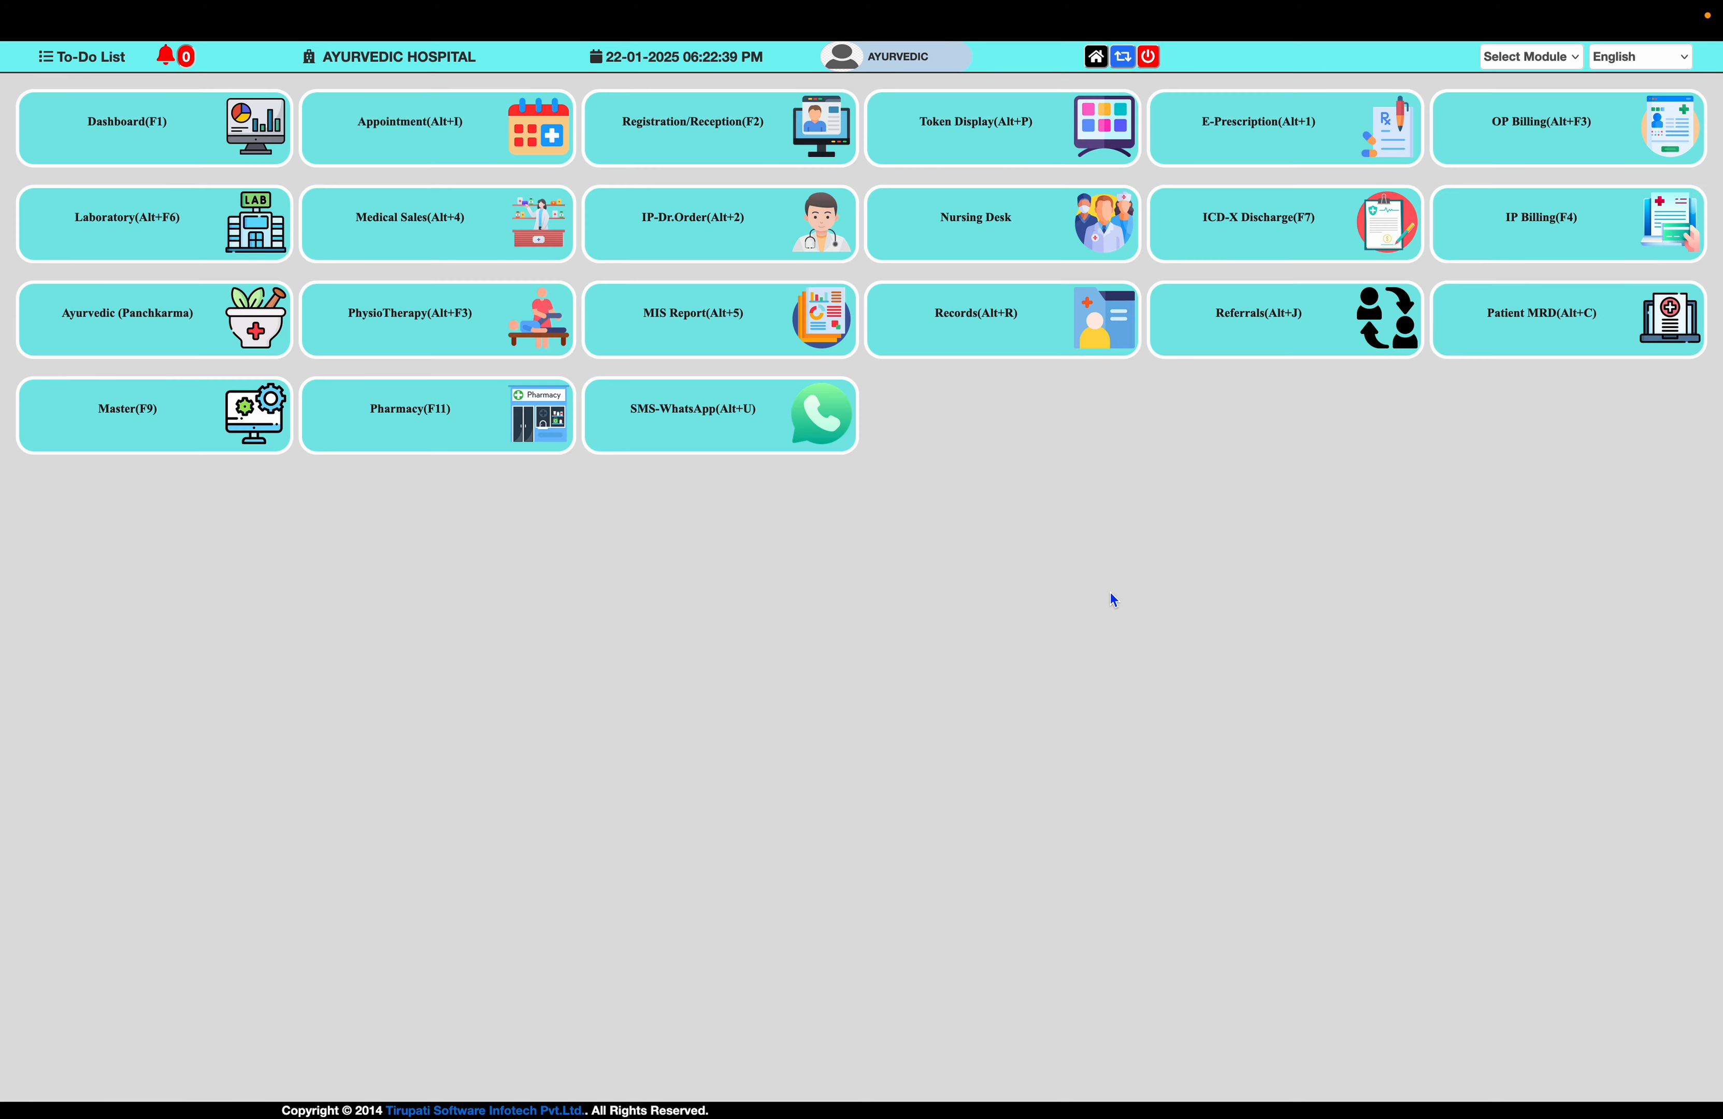
key(super+plus)
key(super+plus)
key(super+plus)
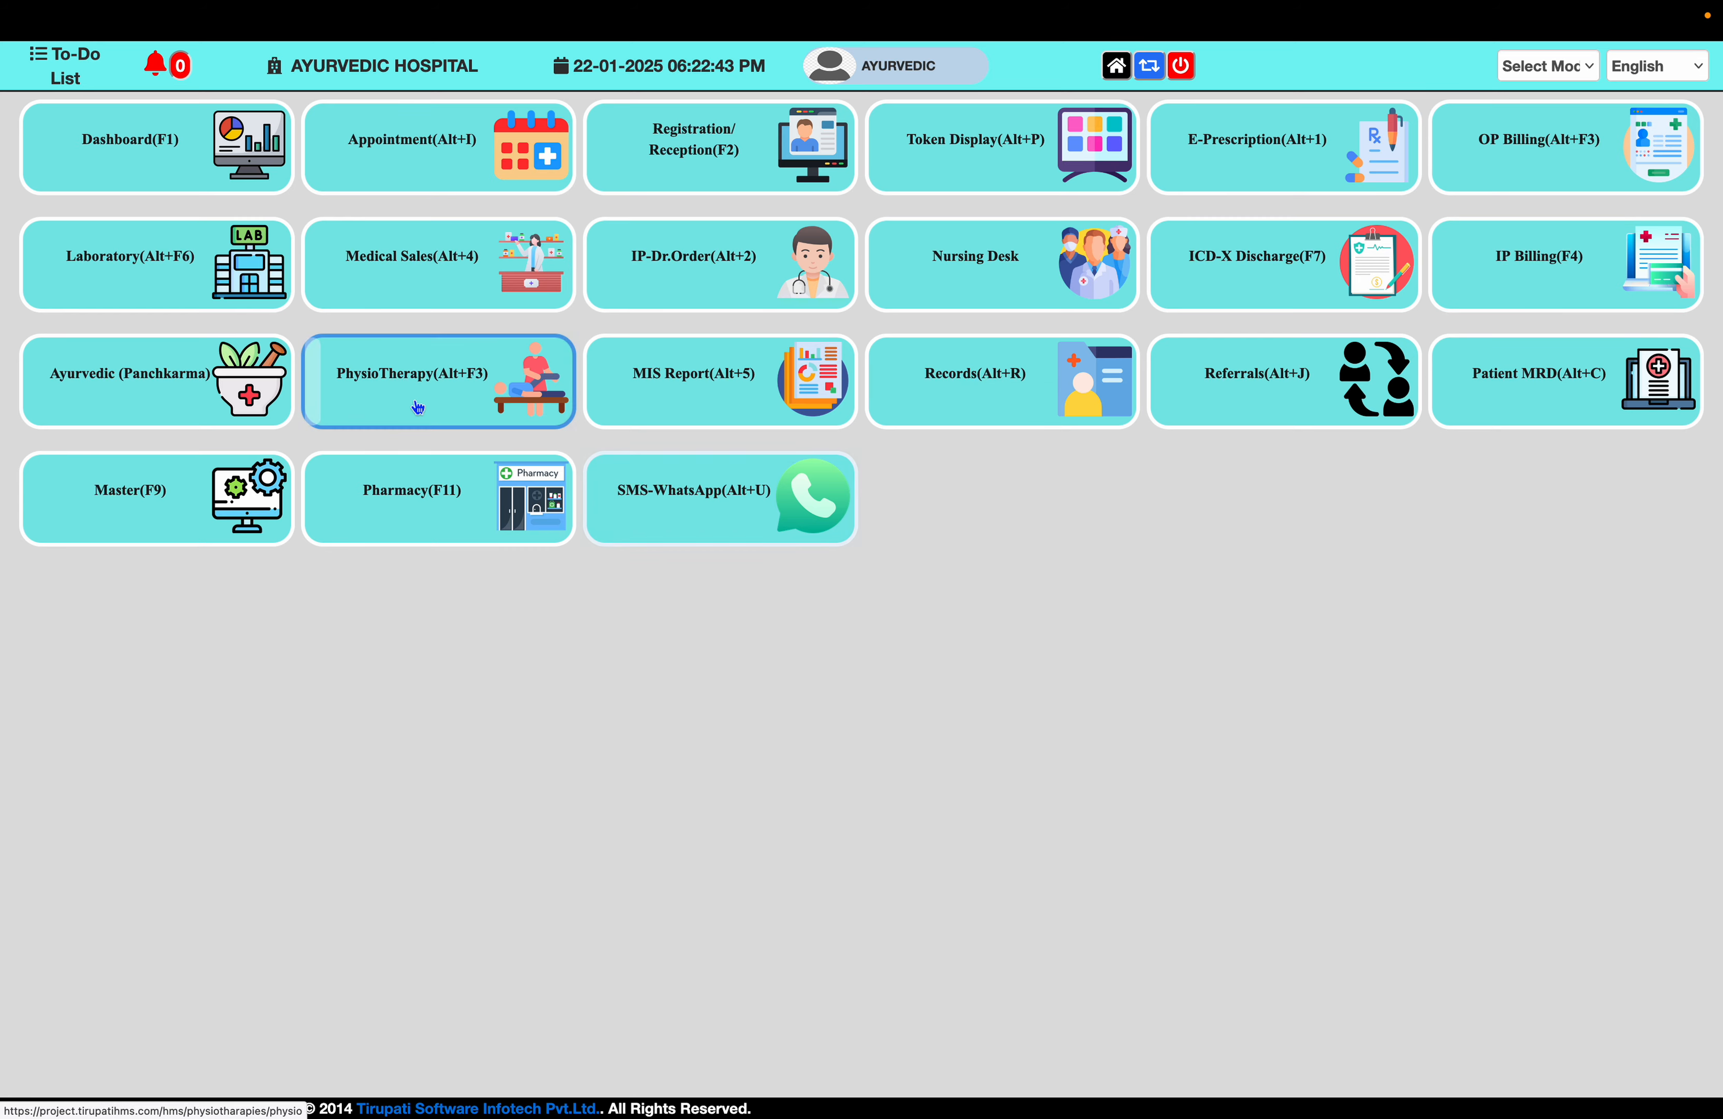
click(706, 425)
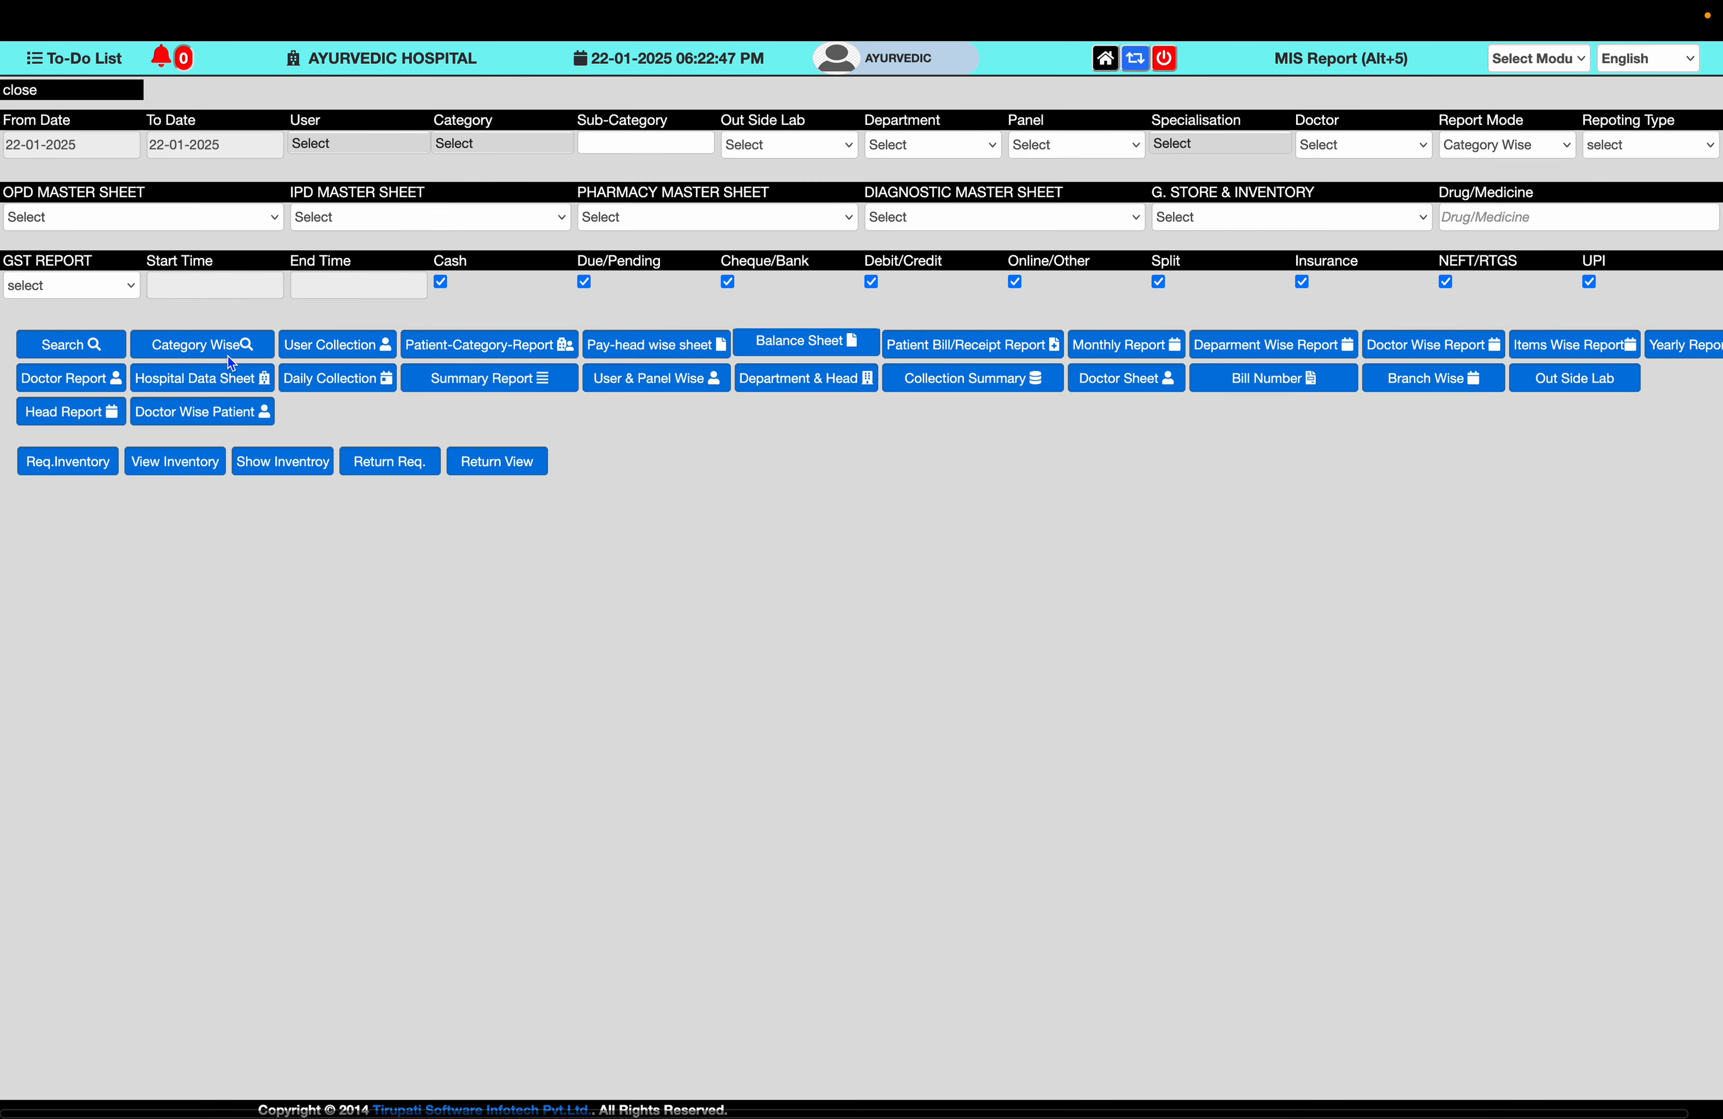
- Run and review the Category Wise report totals for 22-01-2025
key(super+minus)
click(93, 344)
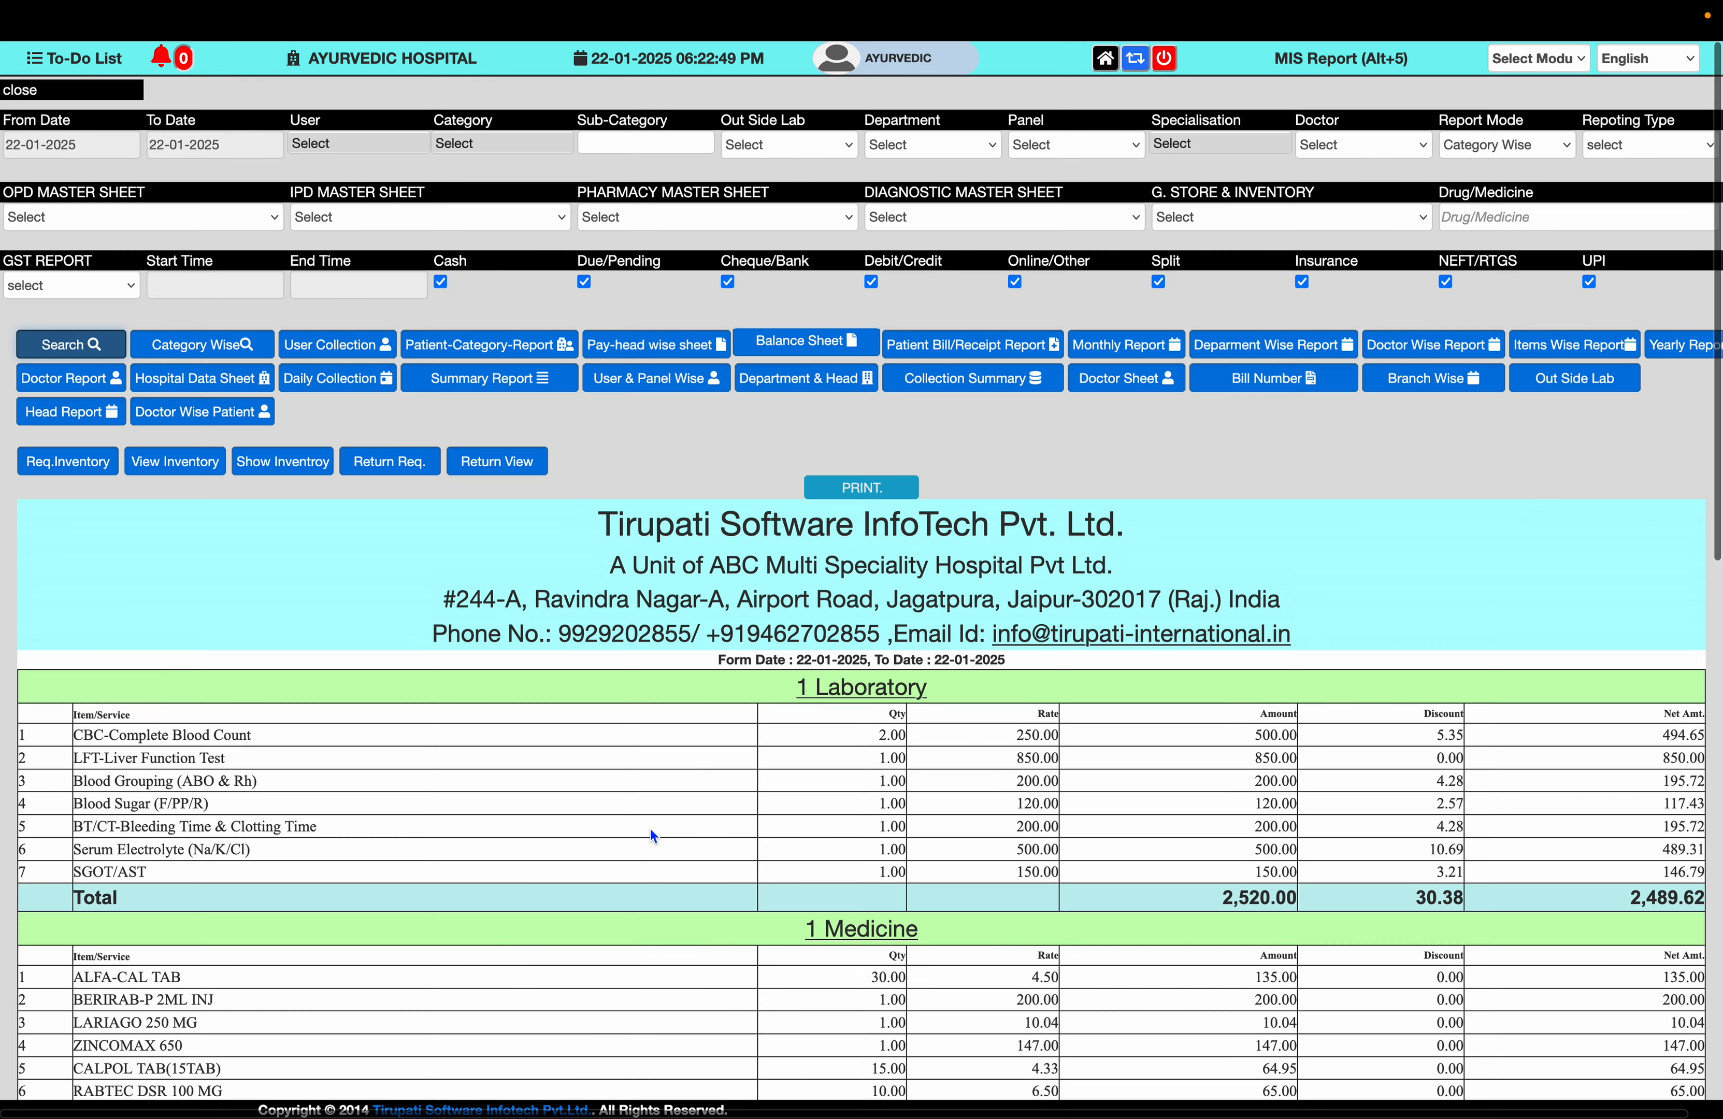
scroll(652, 832, down, 2)
scroll(651, 831, down, 5)
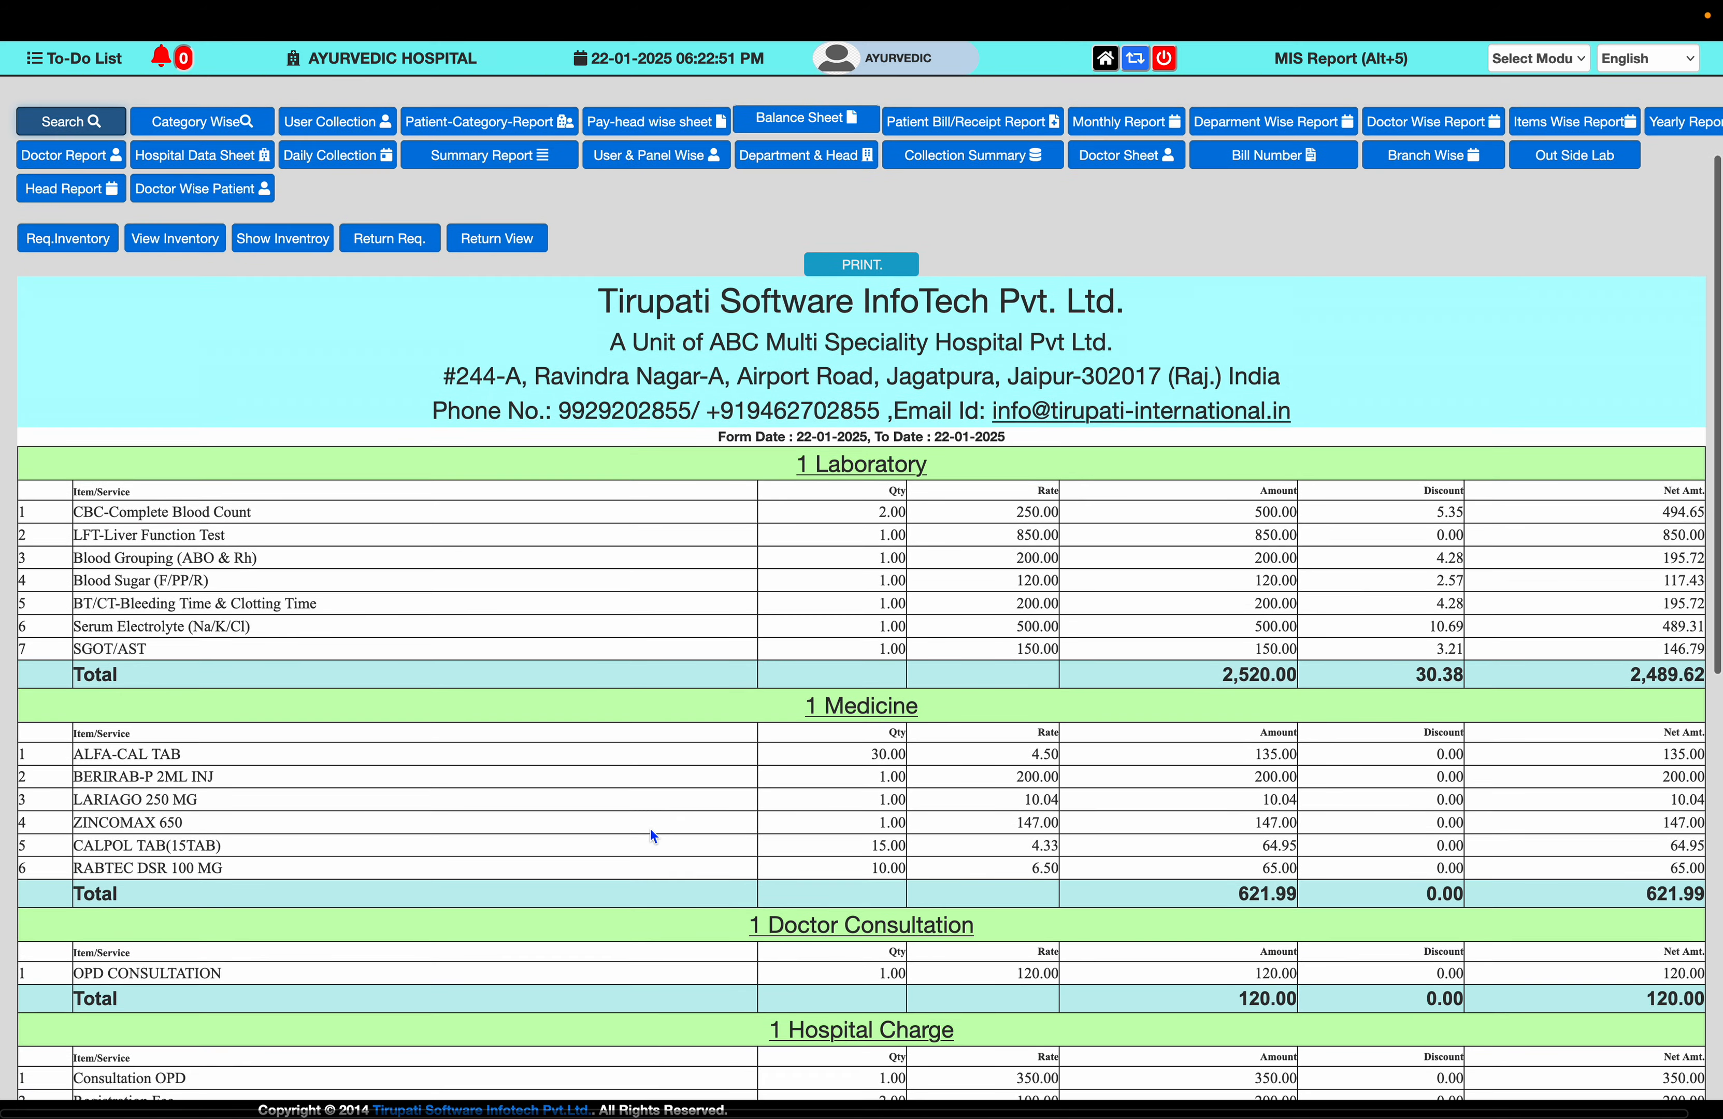
scroll(650, 831, down, 8)
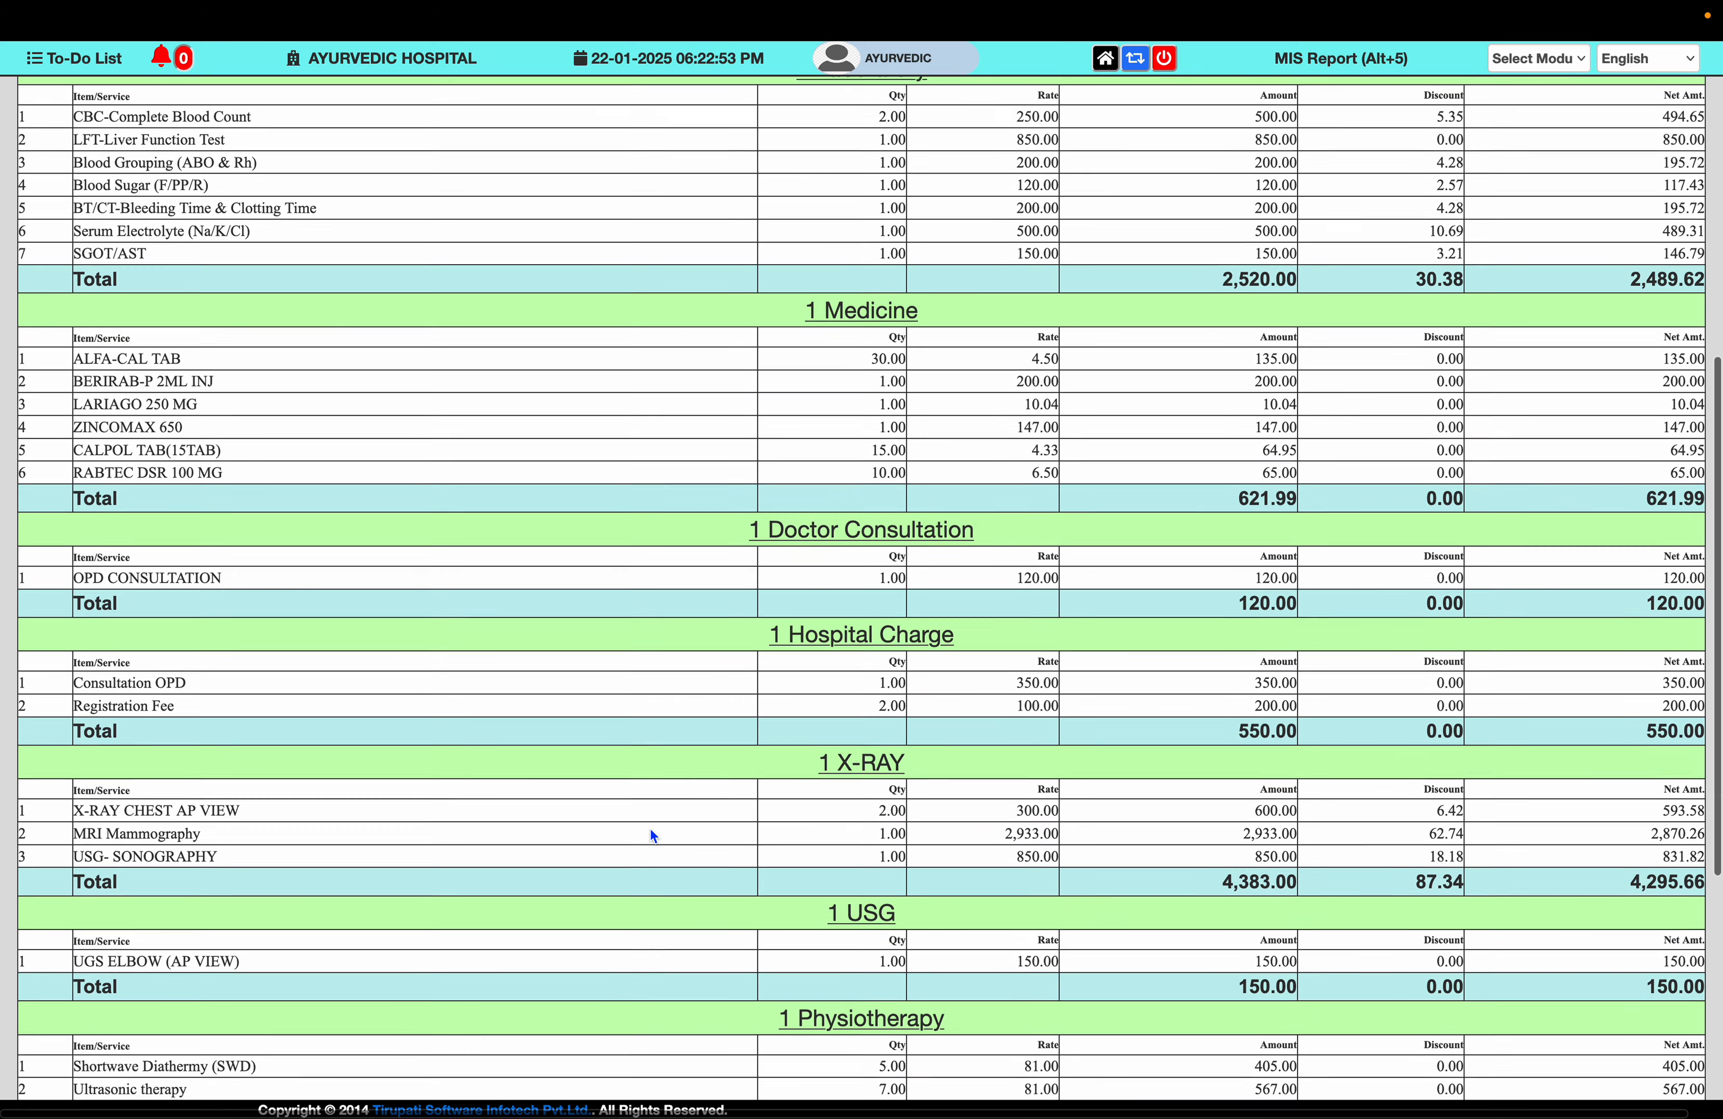
scroll(652, 832, down, 4)
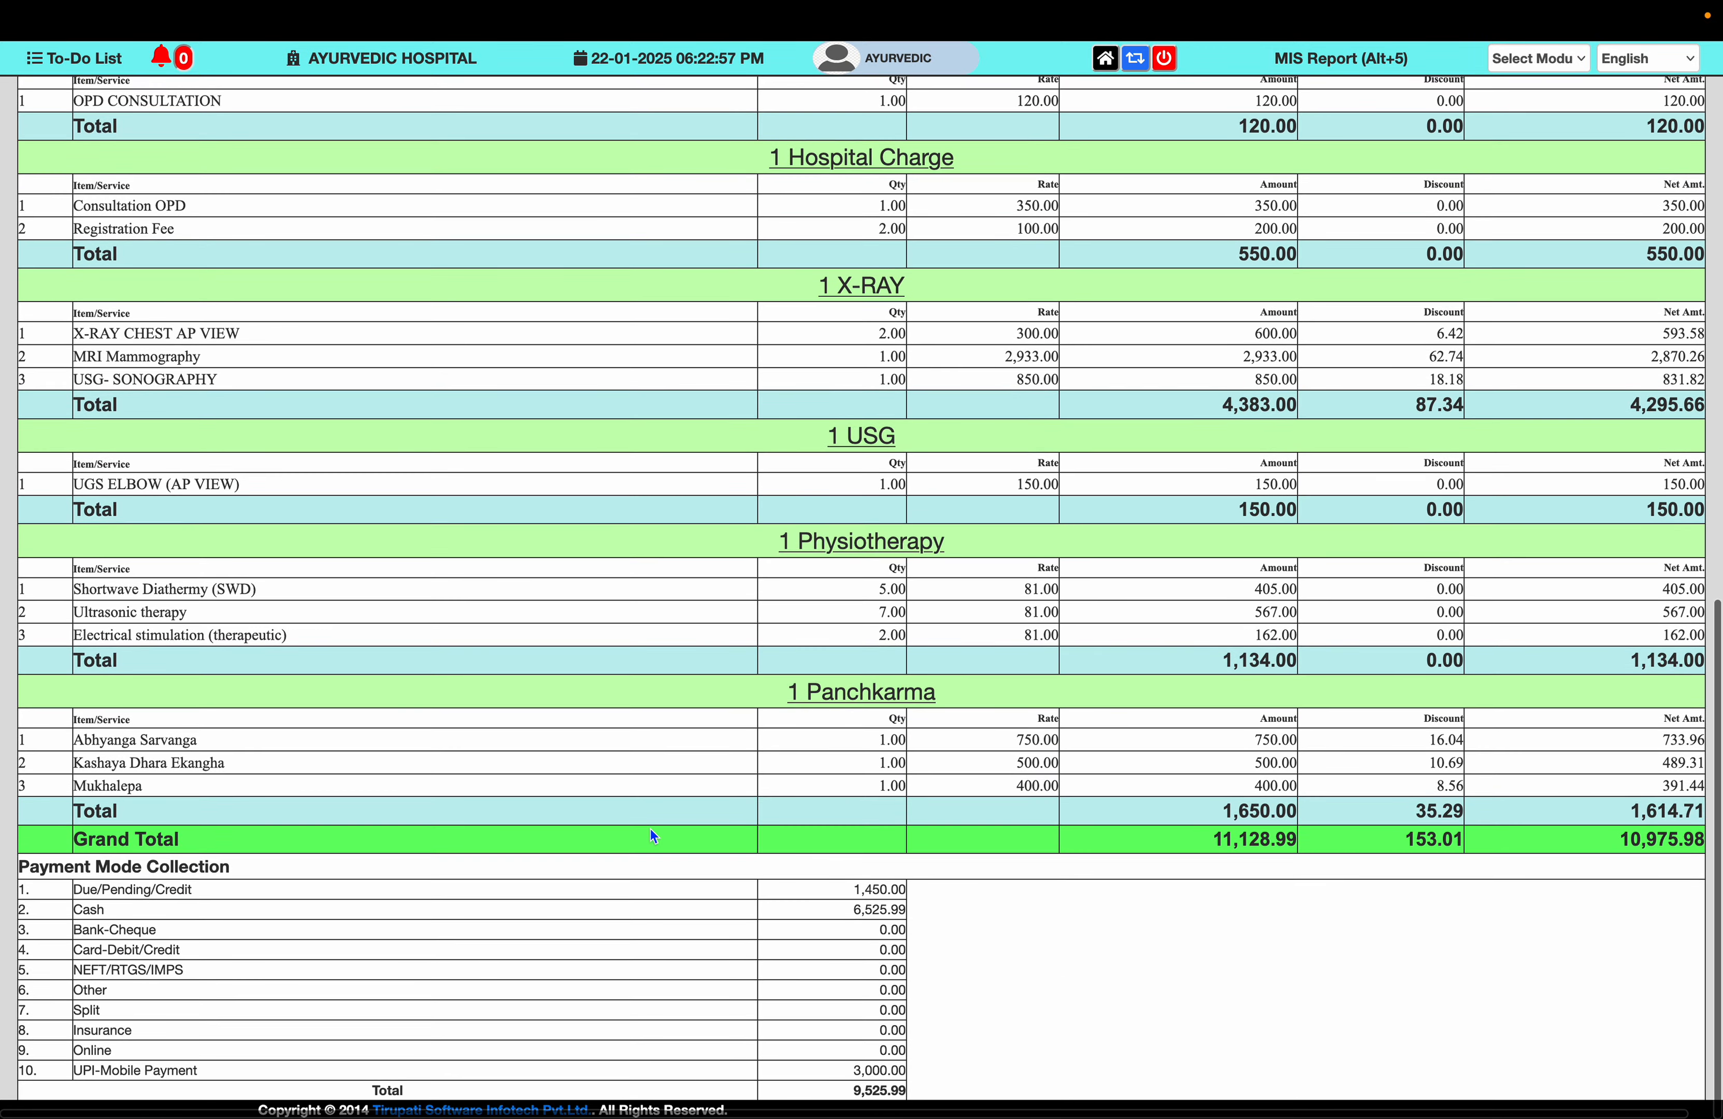
scroll(652, 835, up, 20)
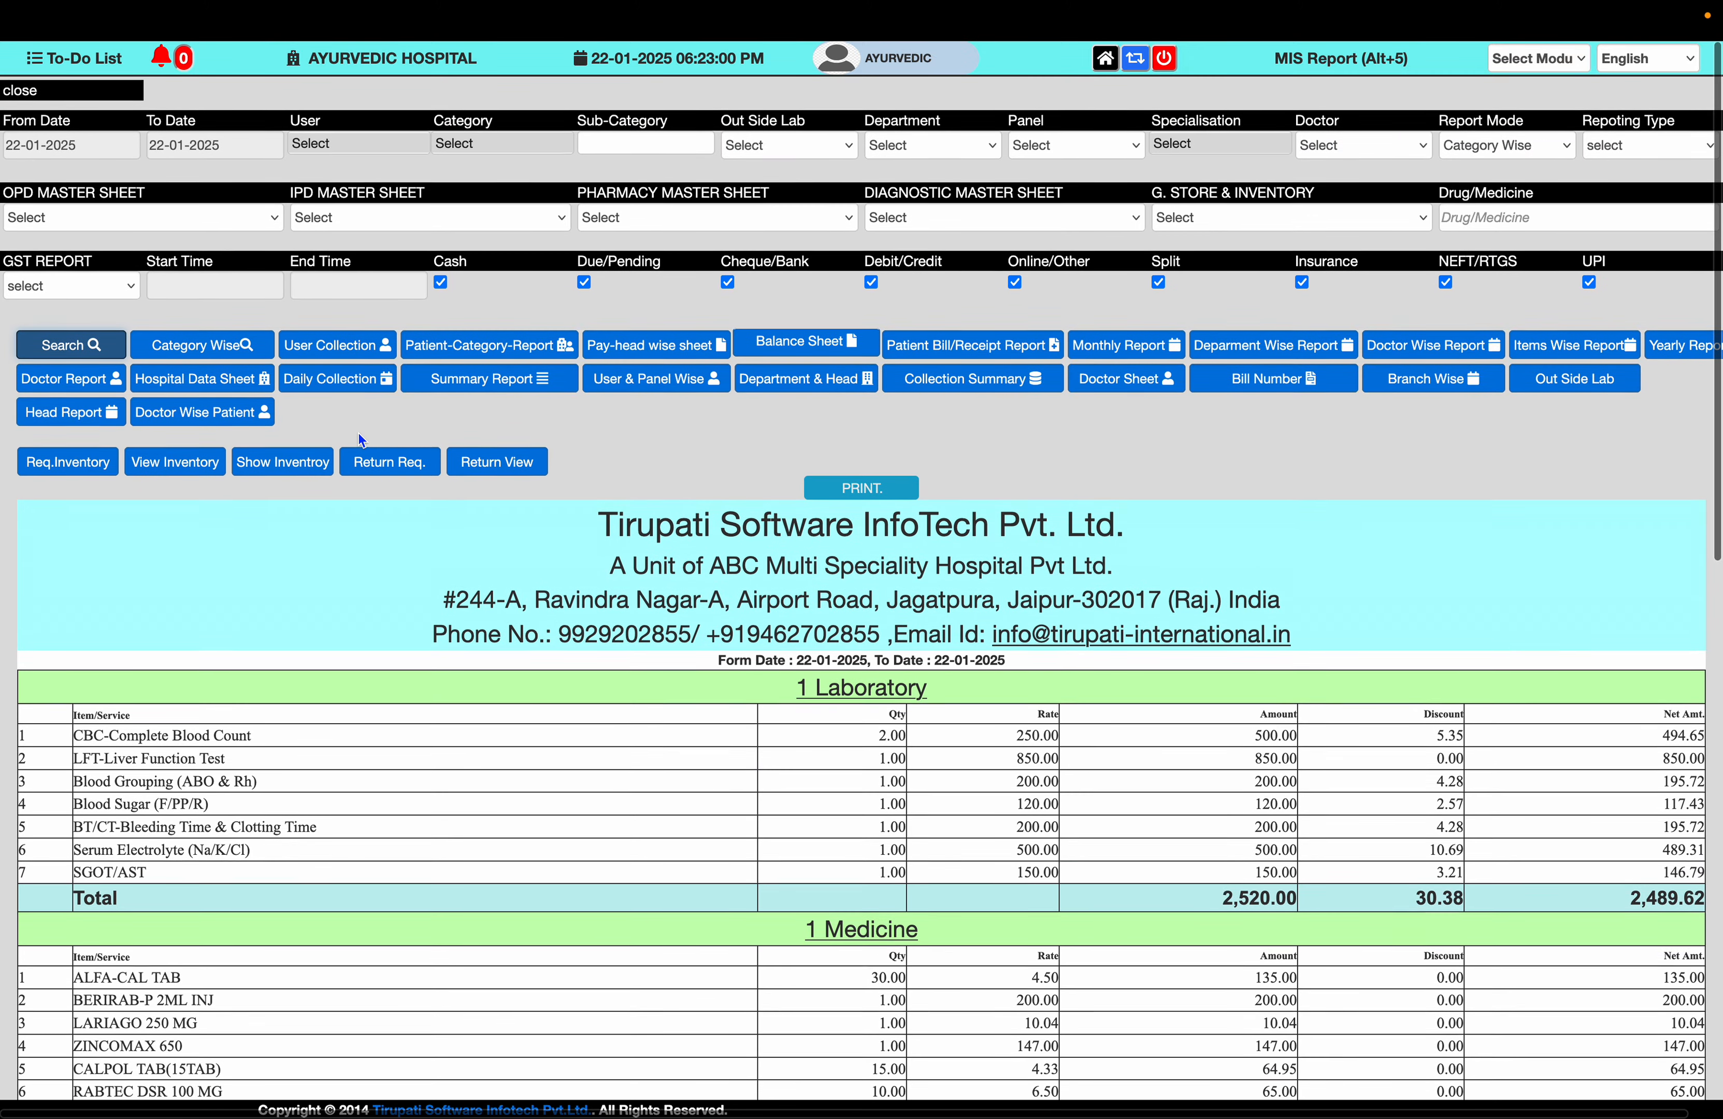
click(234, 344)
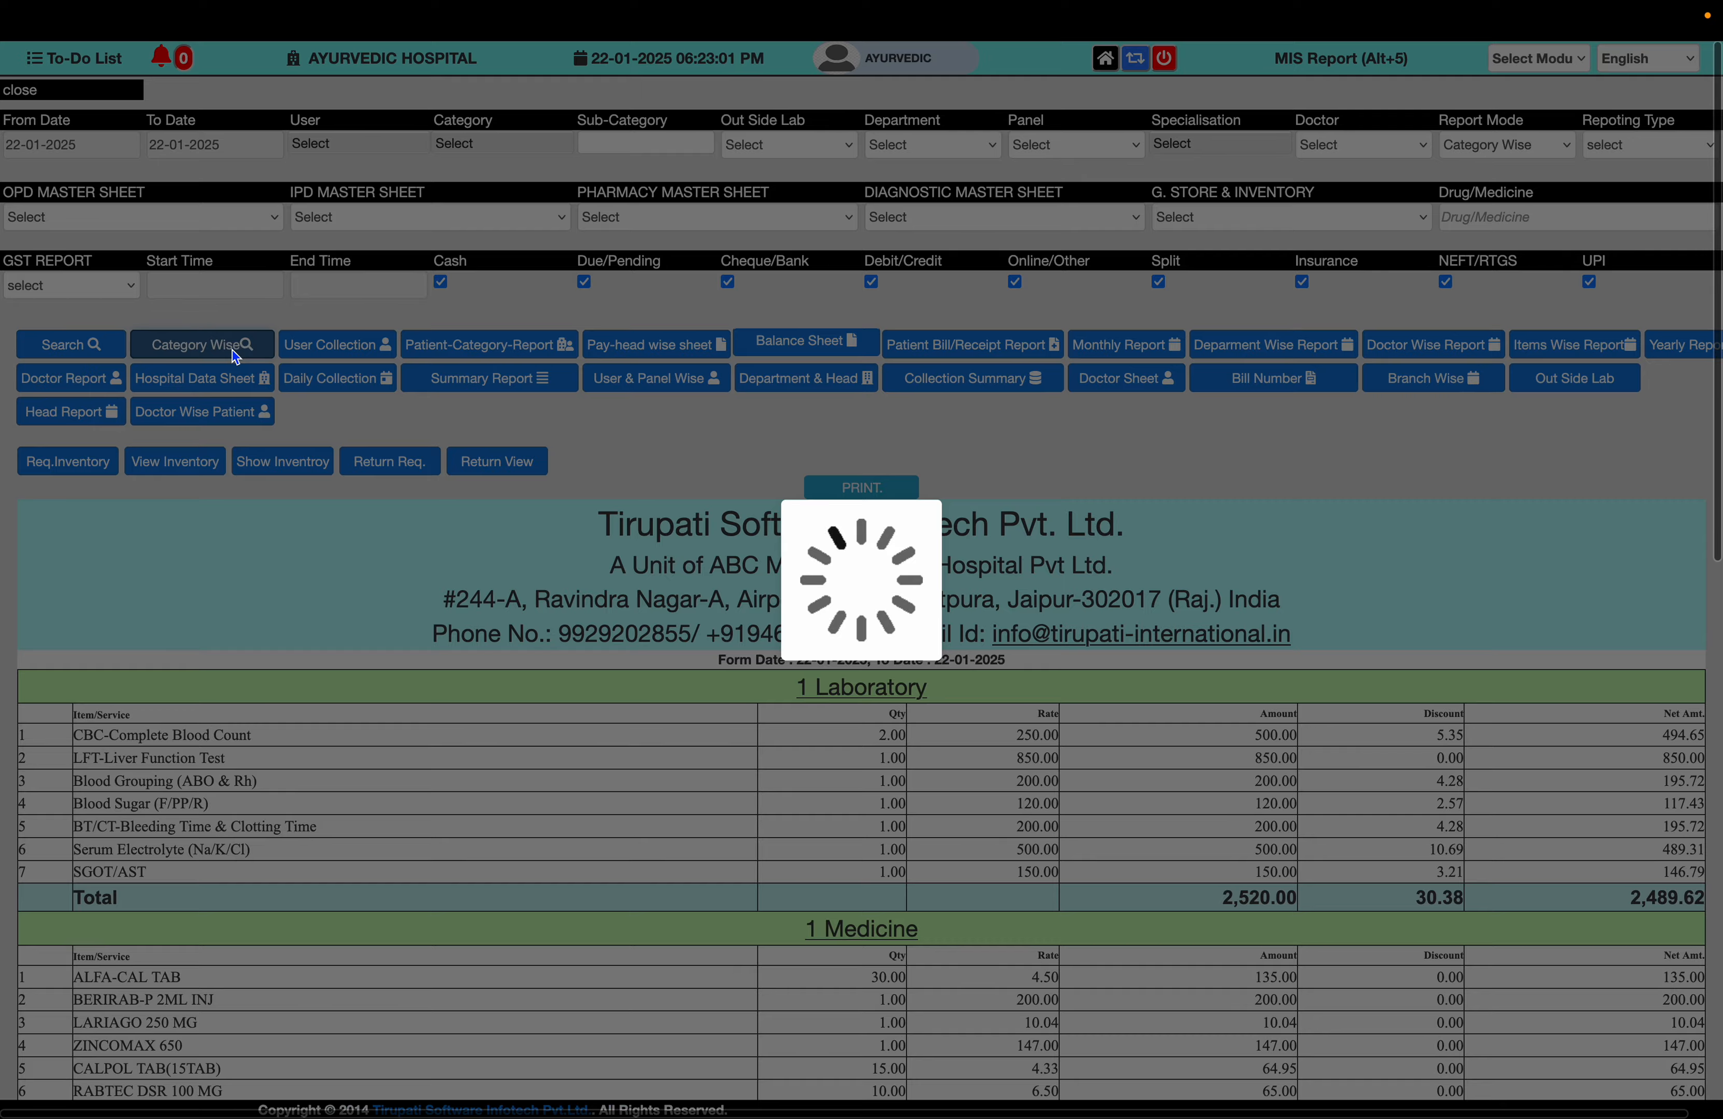
scroll(563, 655, down, 2)
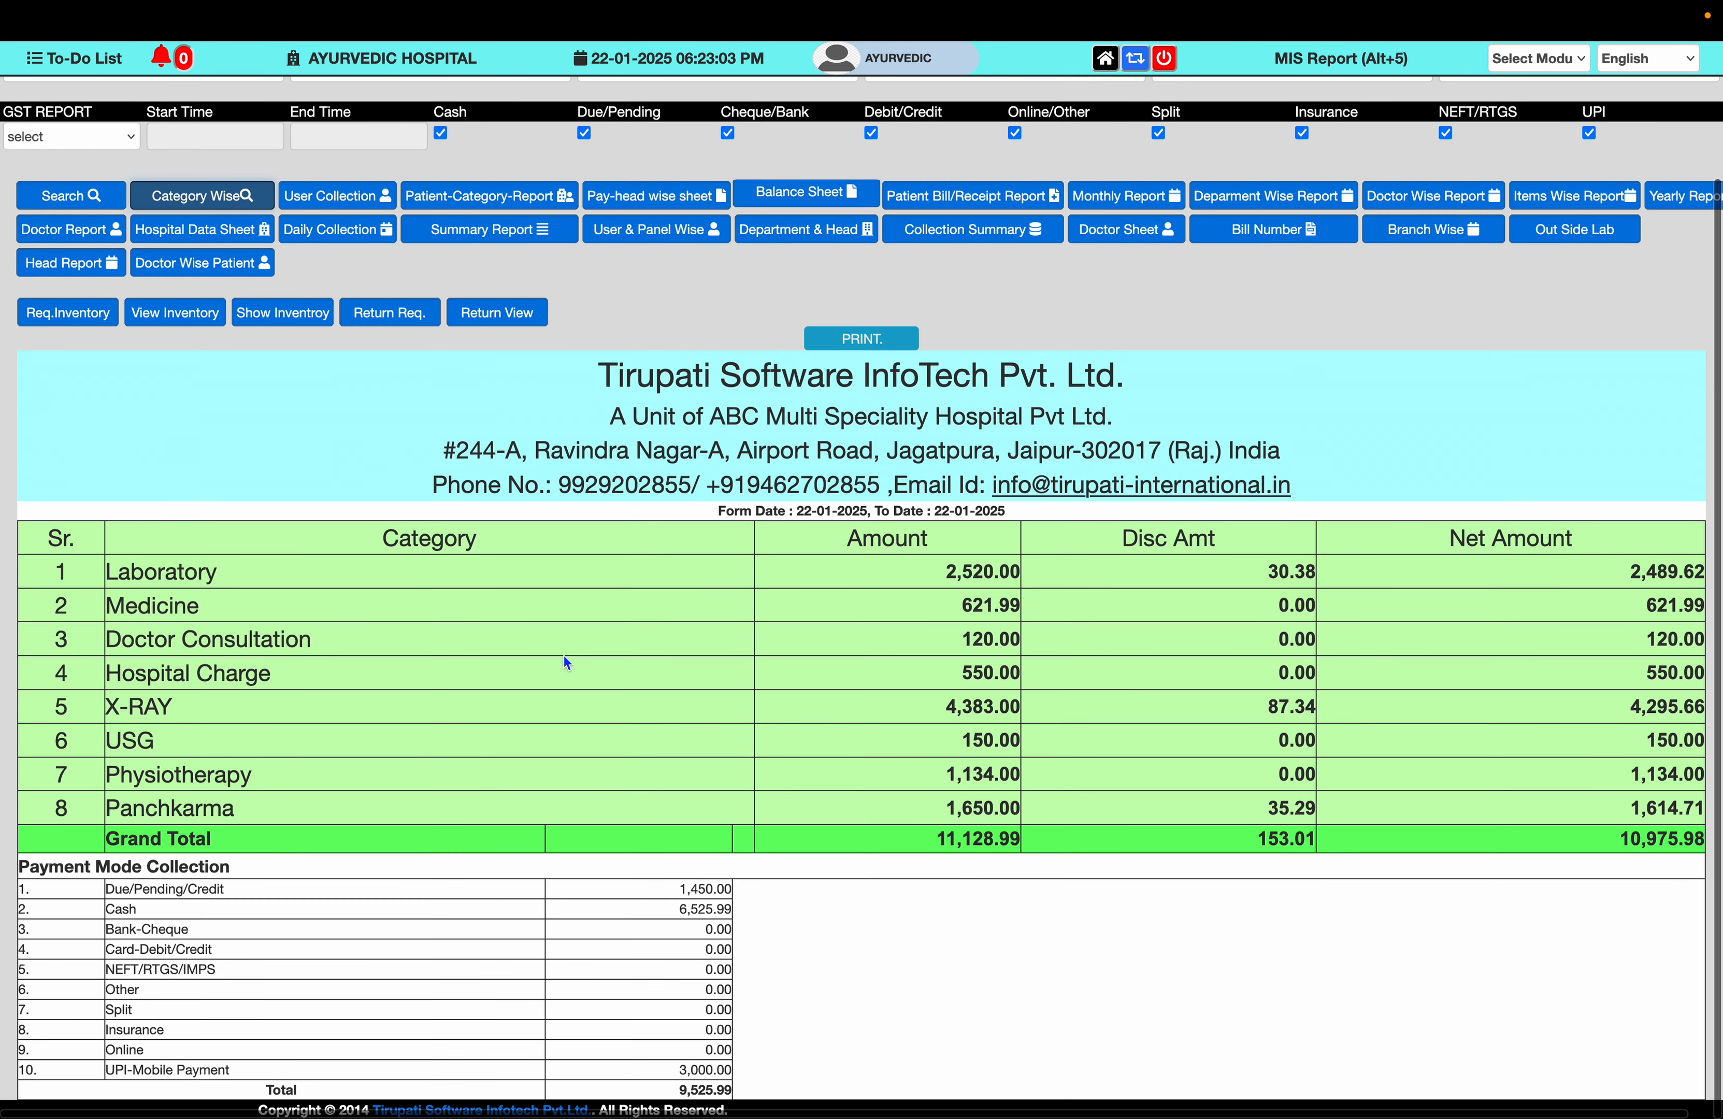
- View the User Collection summary: four users totalling 10,975.98
click(358, 206)
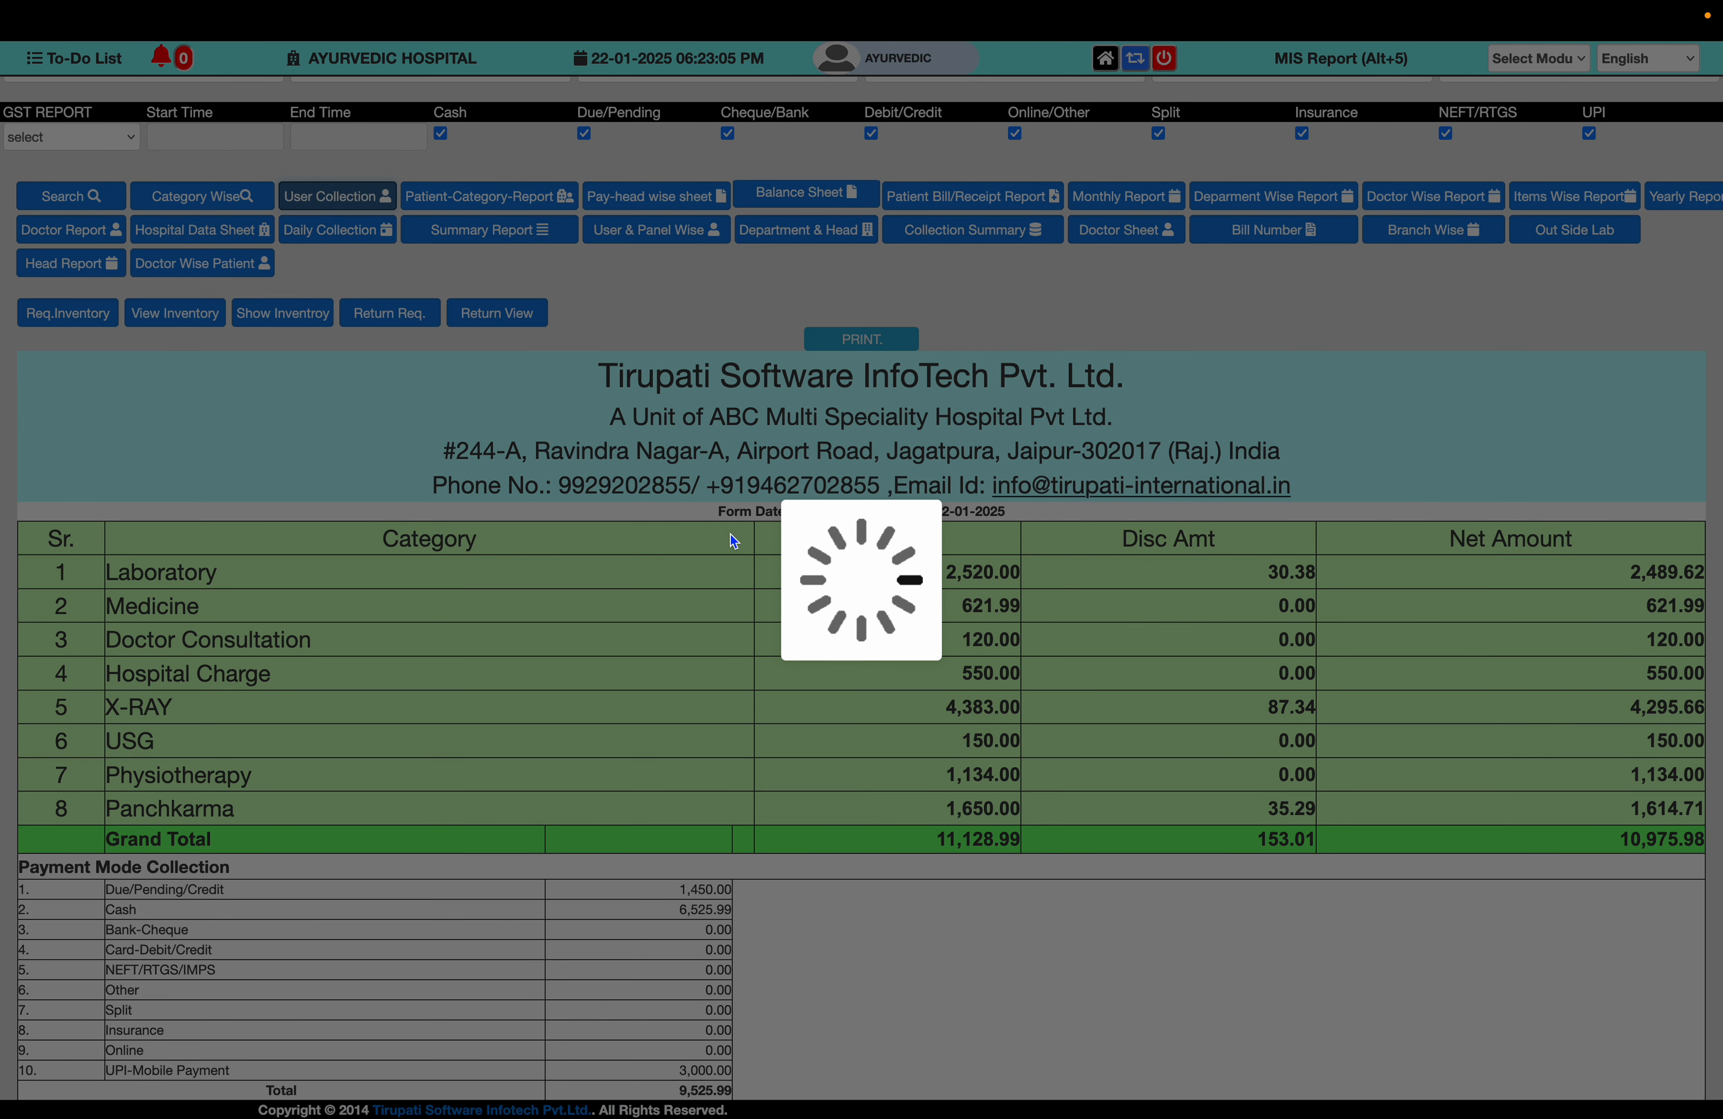
scroll(731, 535, down, 5)
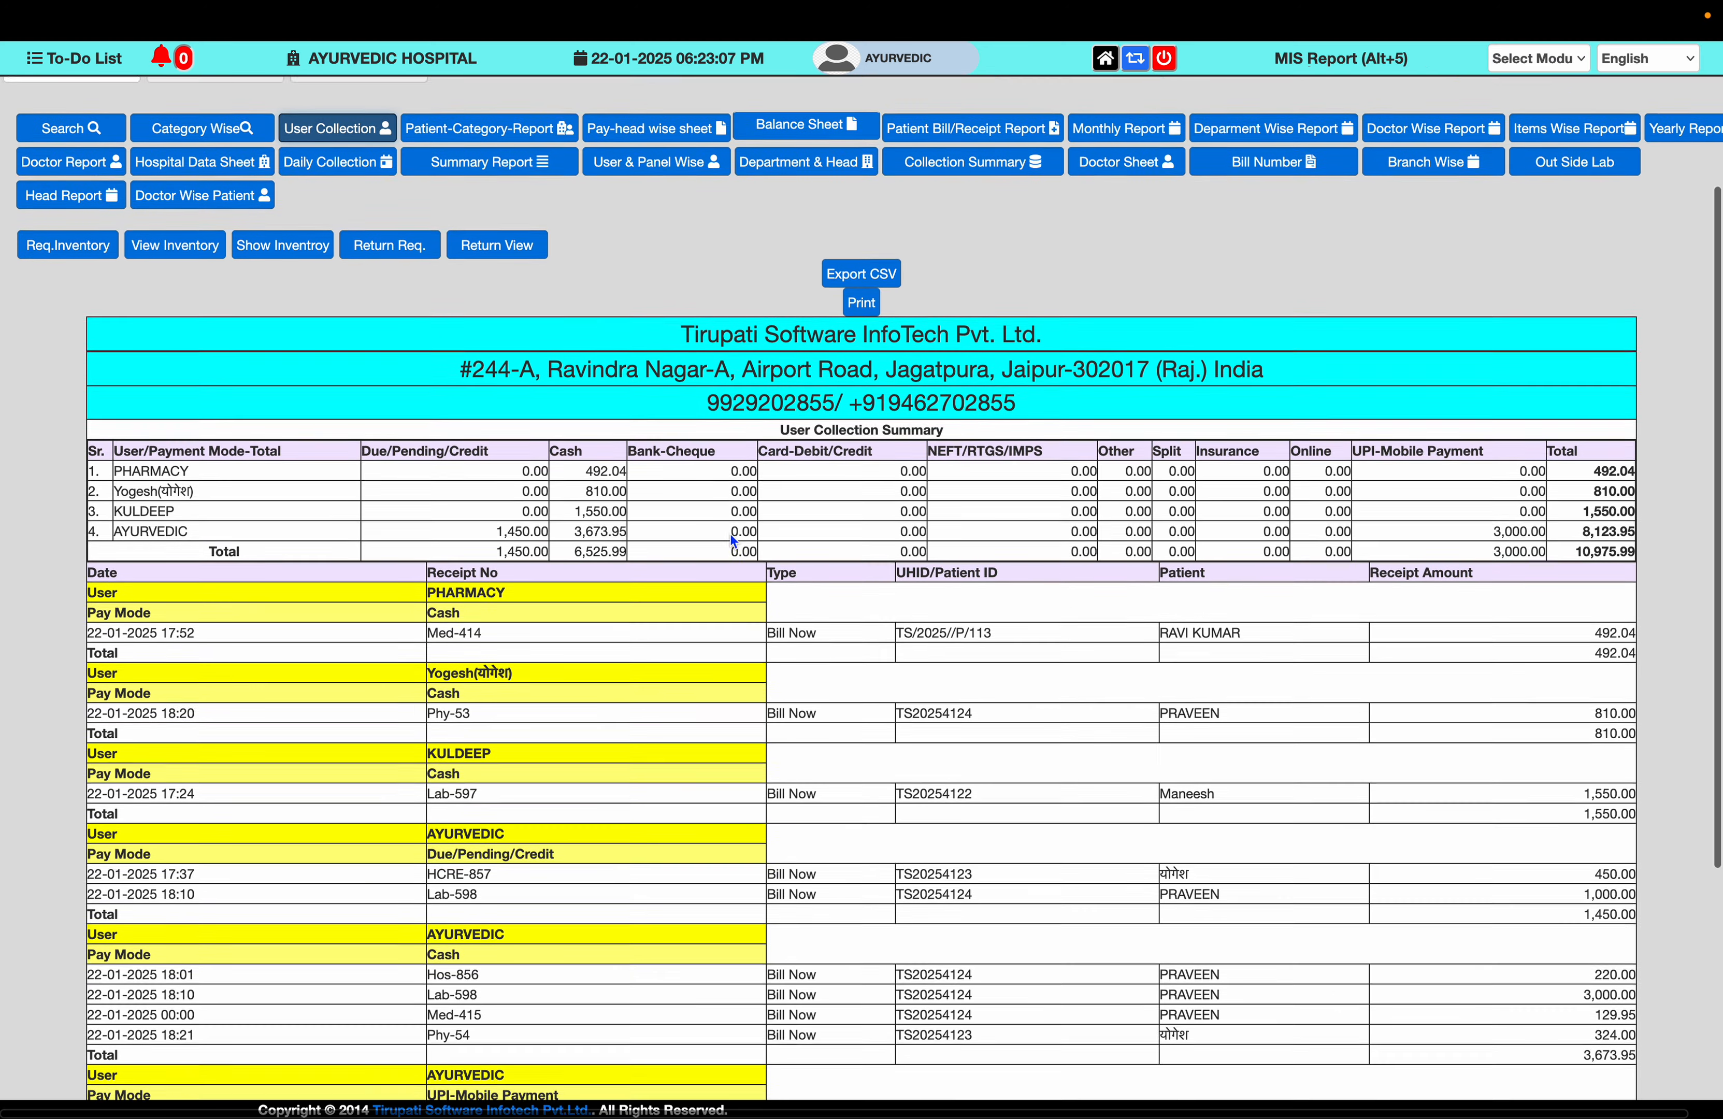
scroll(731, 534, up, 8)
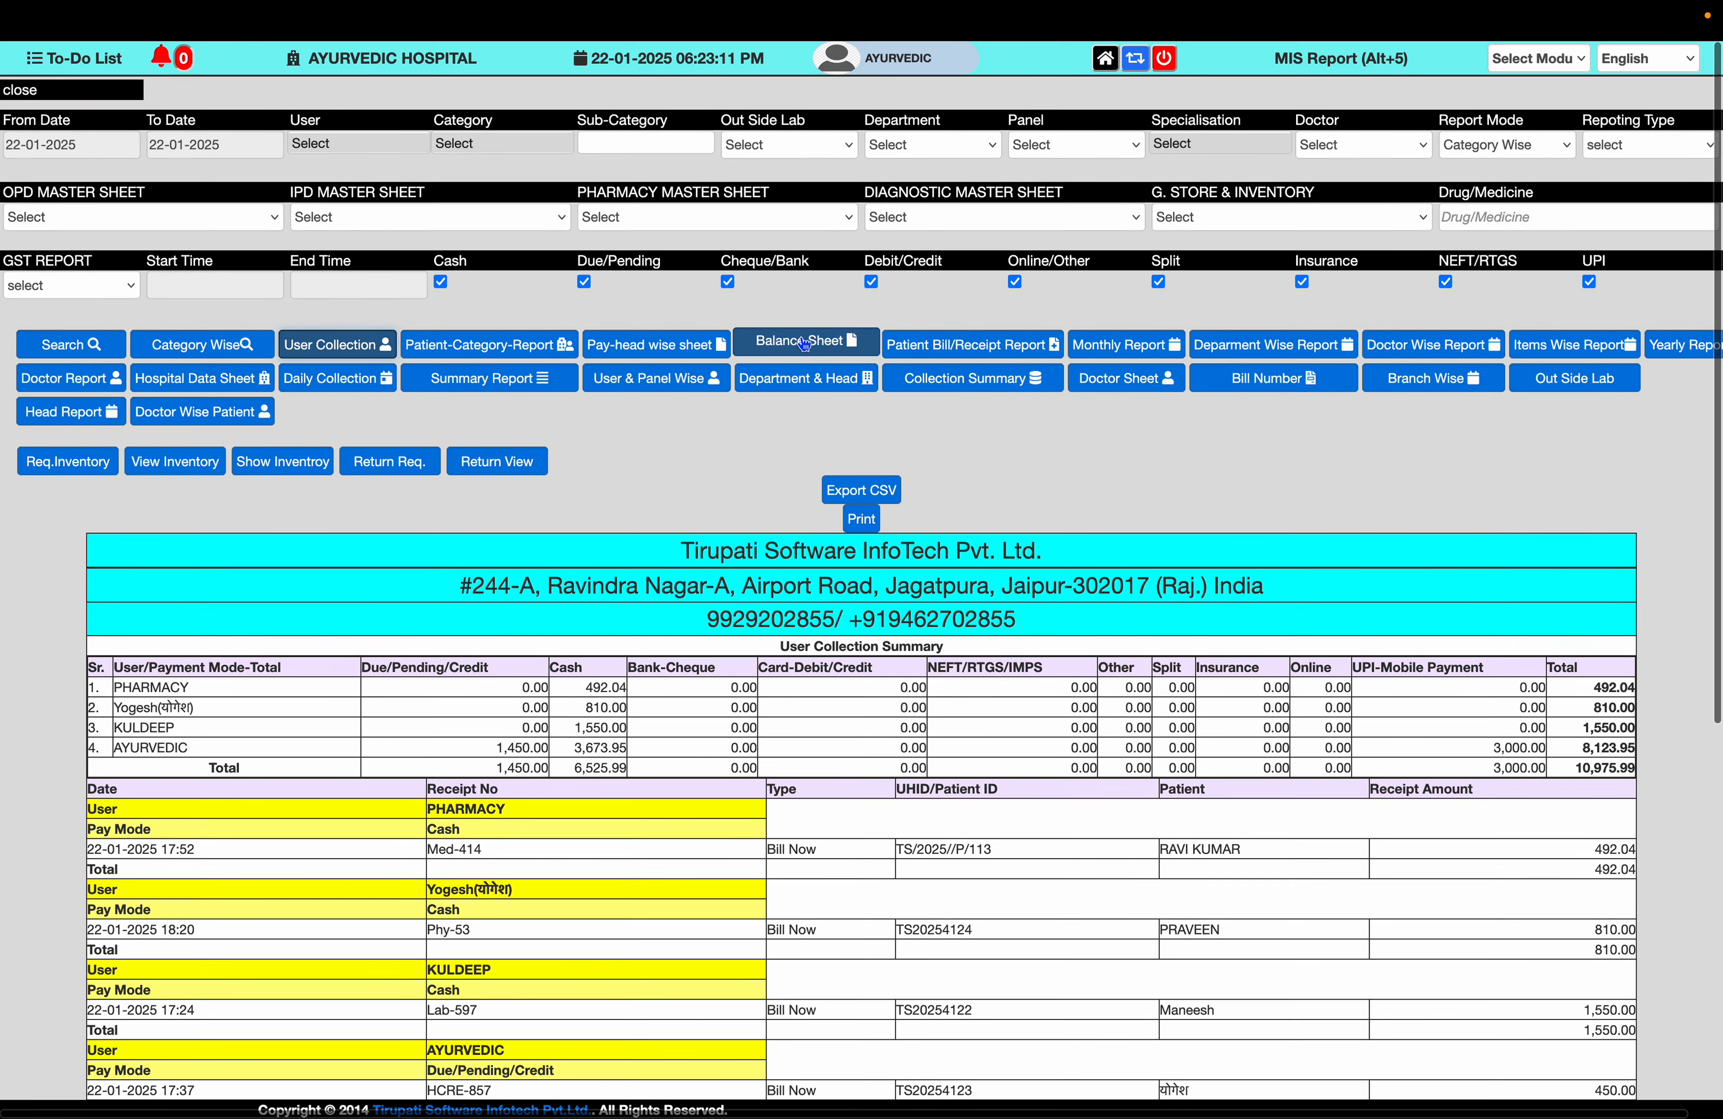
- Generate the Balance Sheet from 01-01-2025 to 22-01-2025 and review it
click(798, 347)
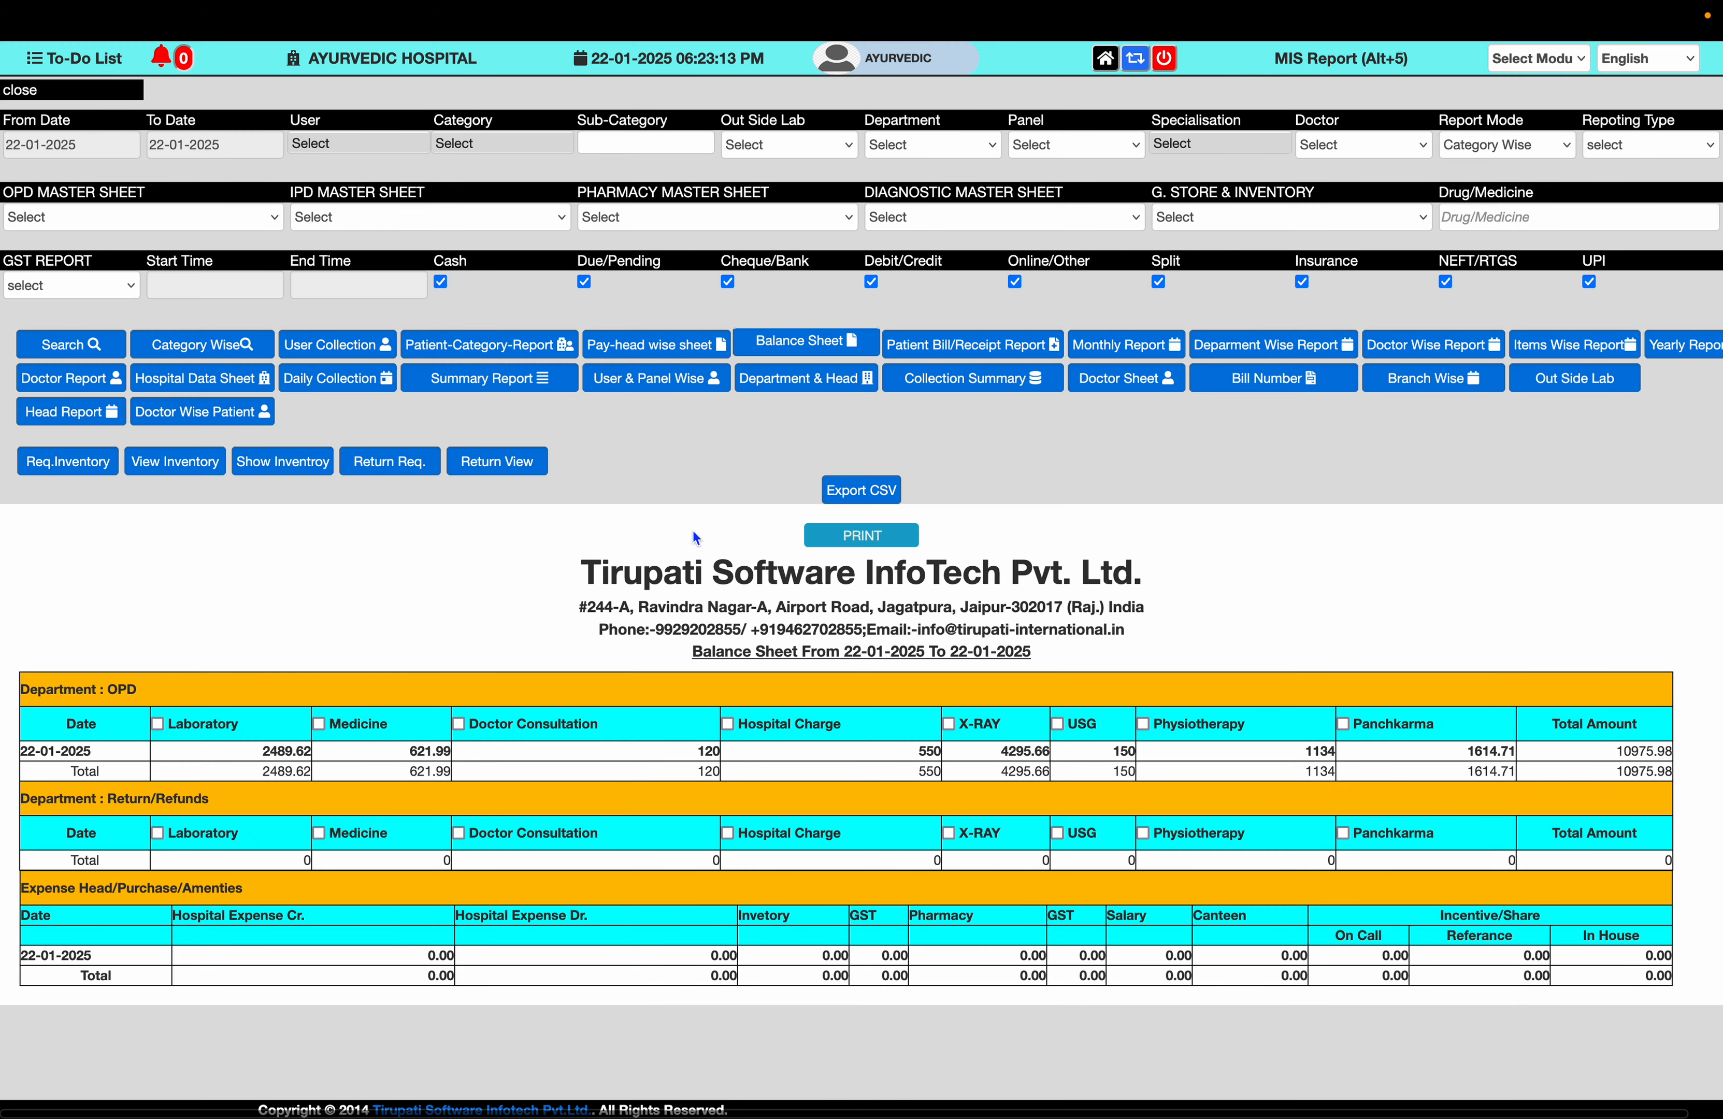
click(92, 148)
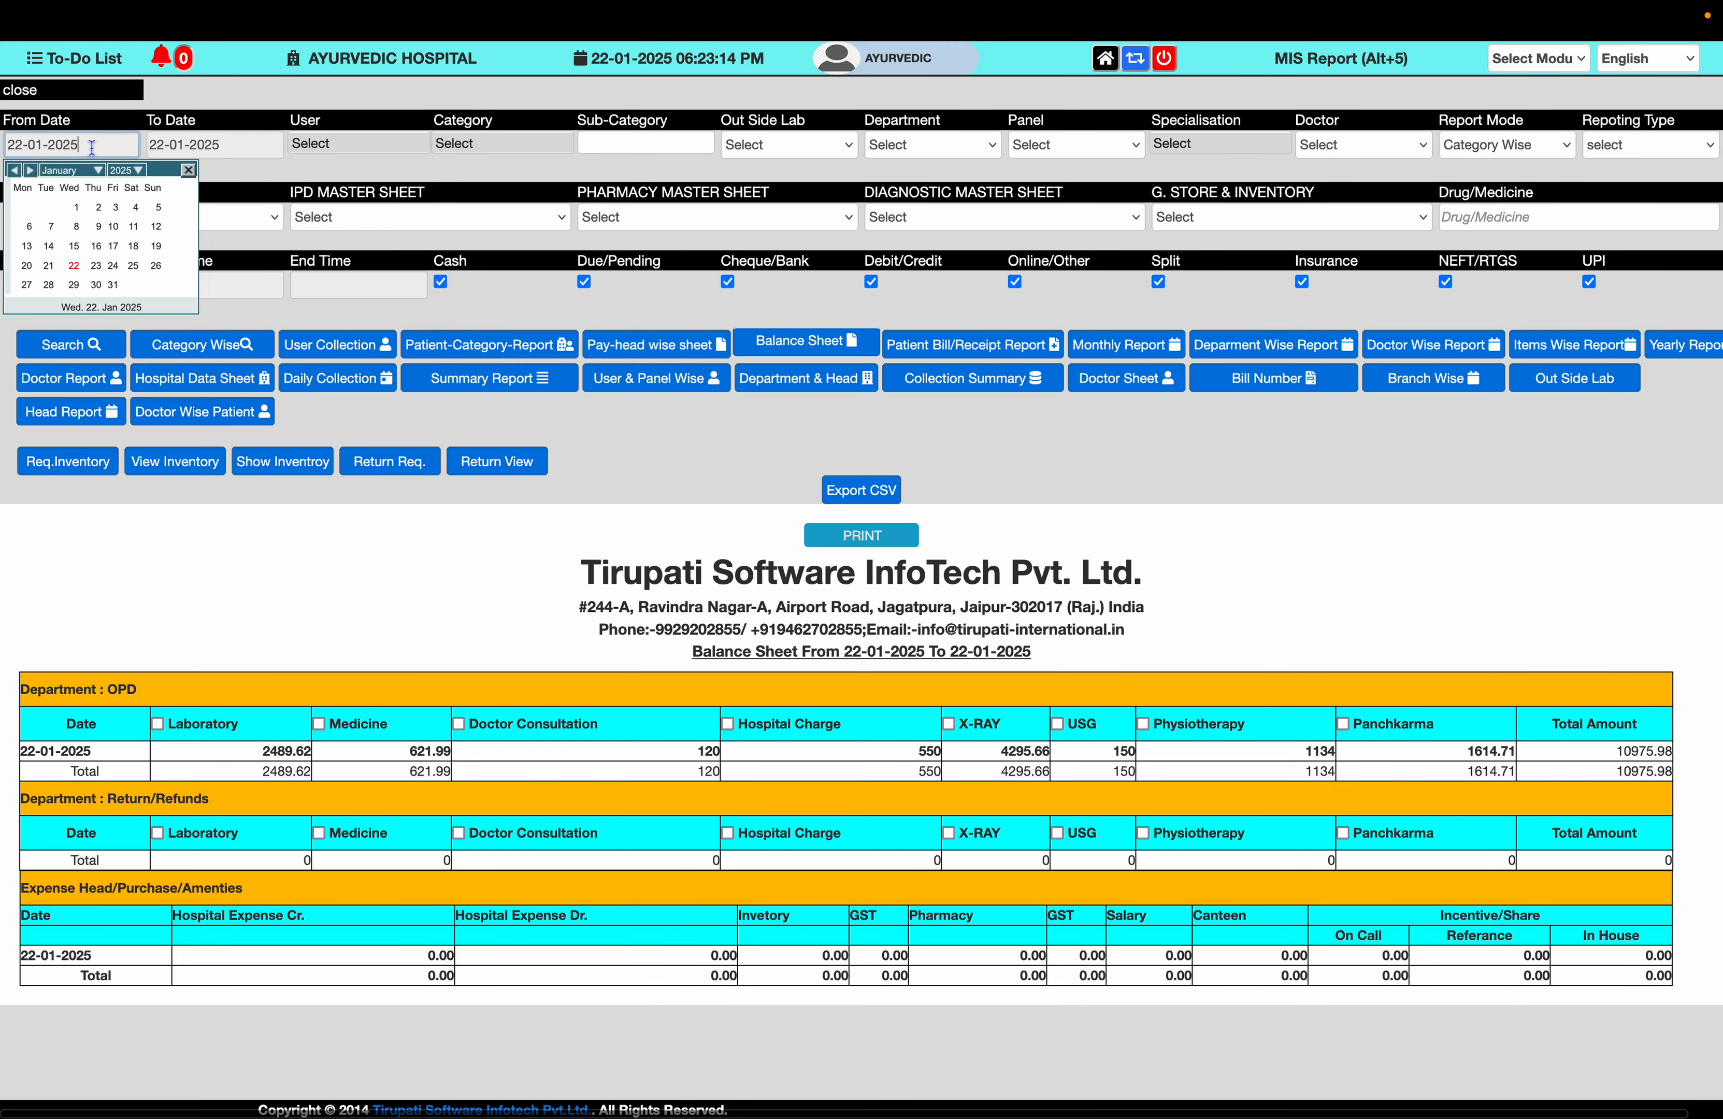
click(78, 213)
click(832, 355)
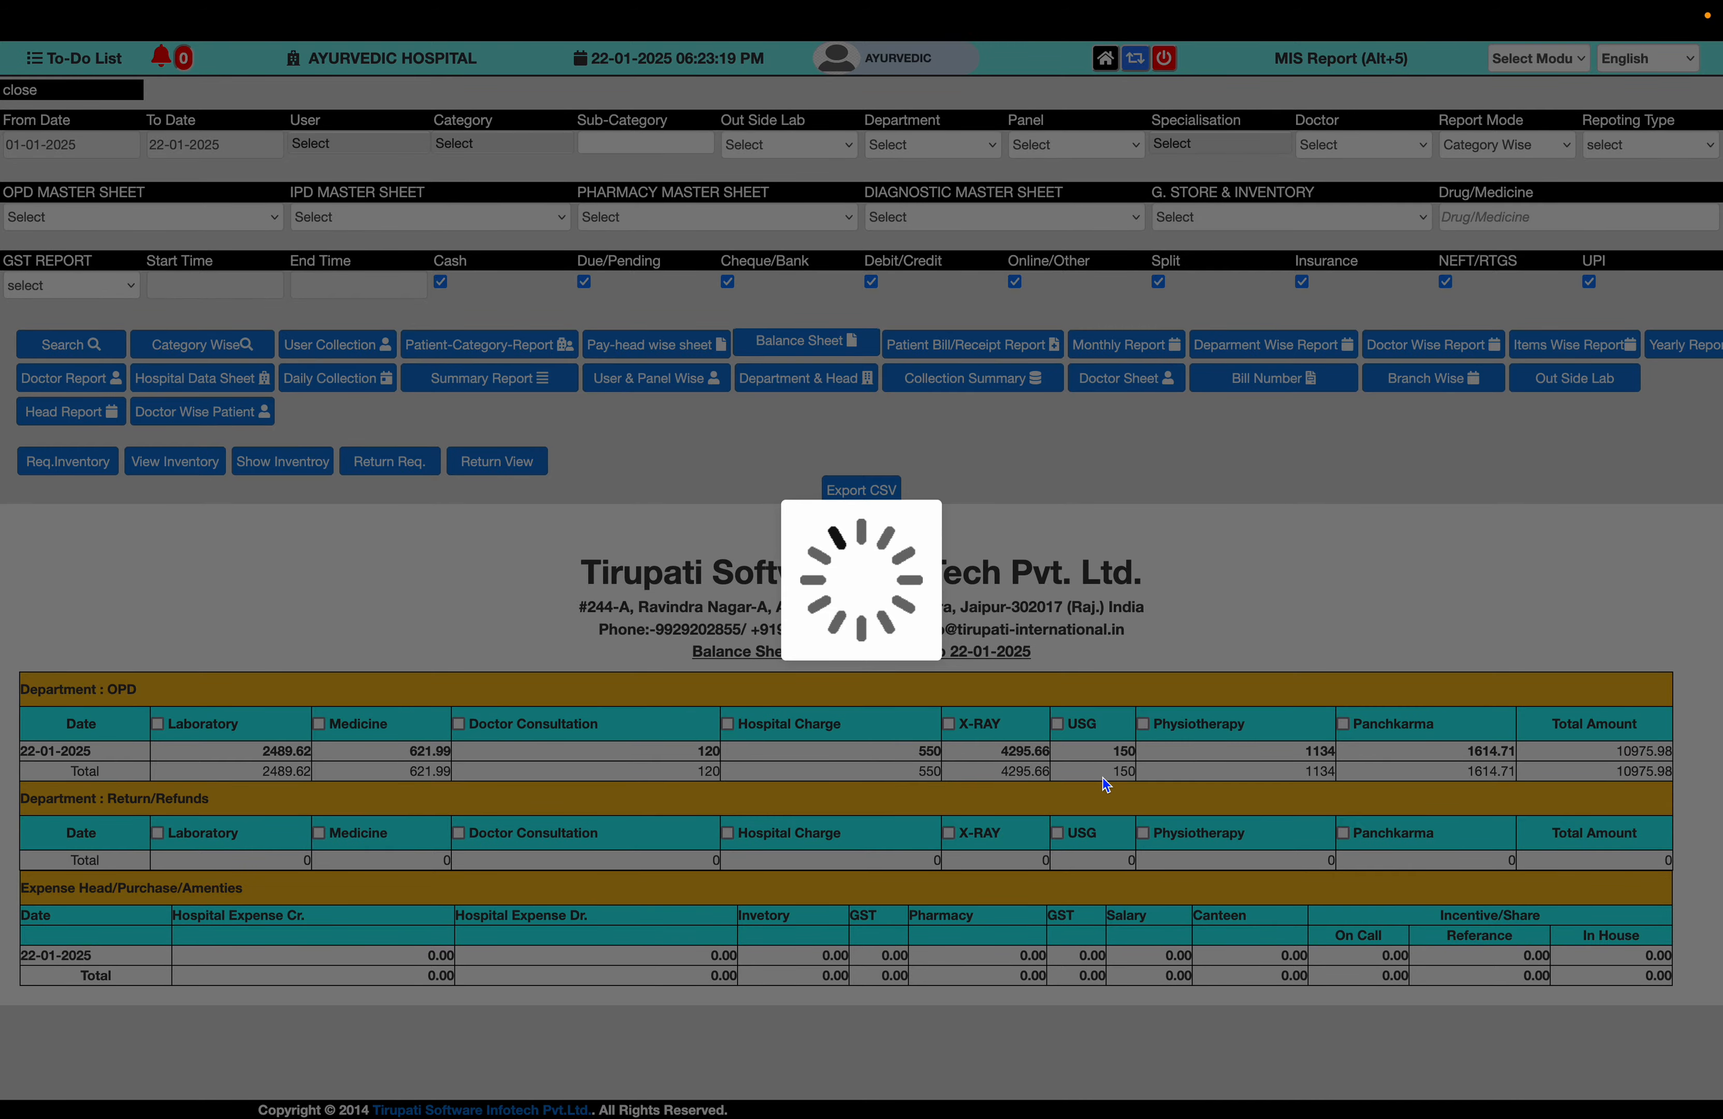
scroll(1103, 777, down, 10)
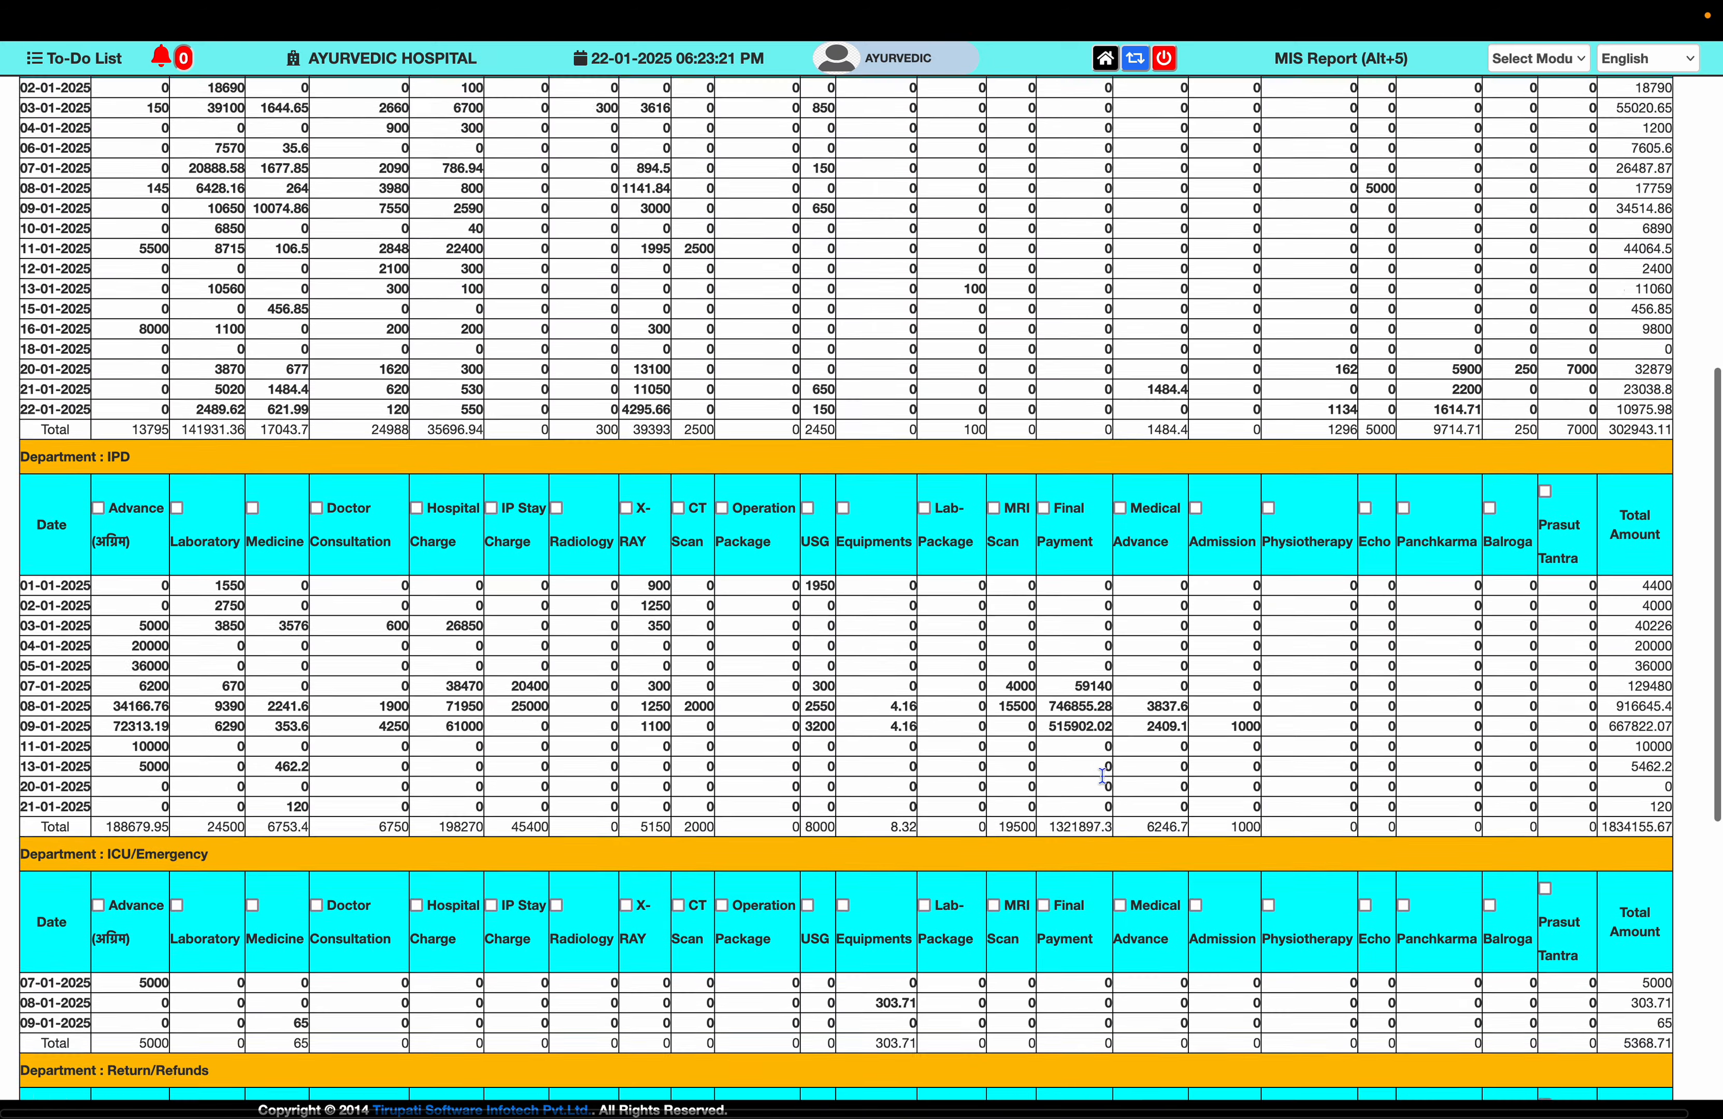
scroll(1102, 776, down, 10)
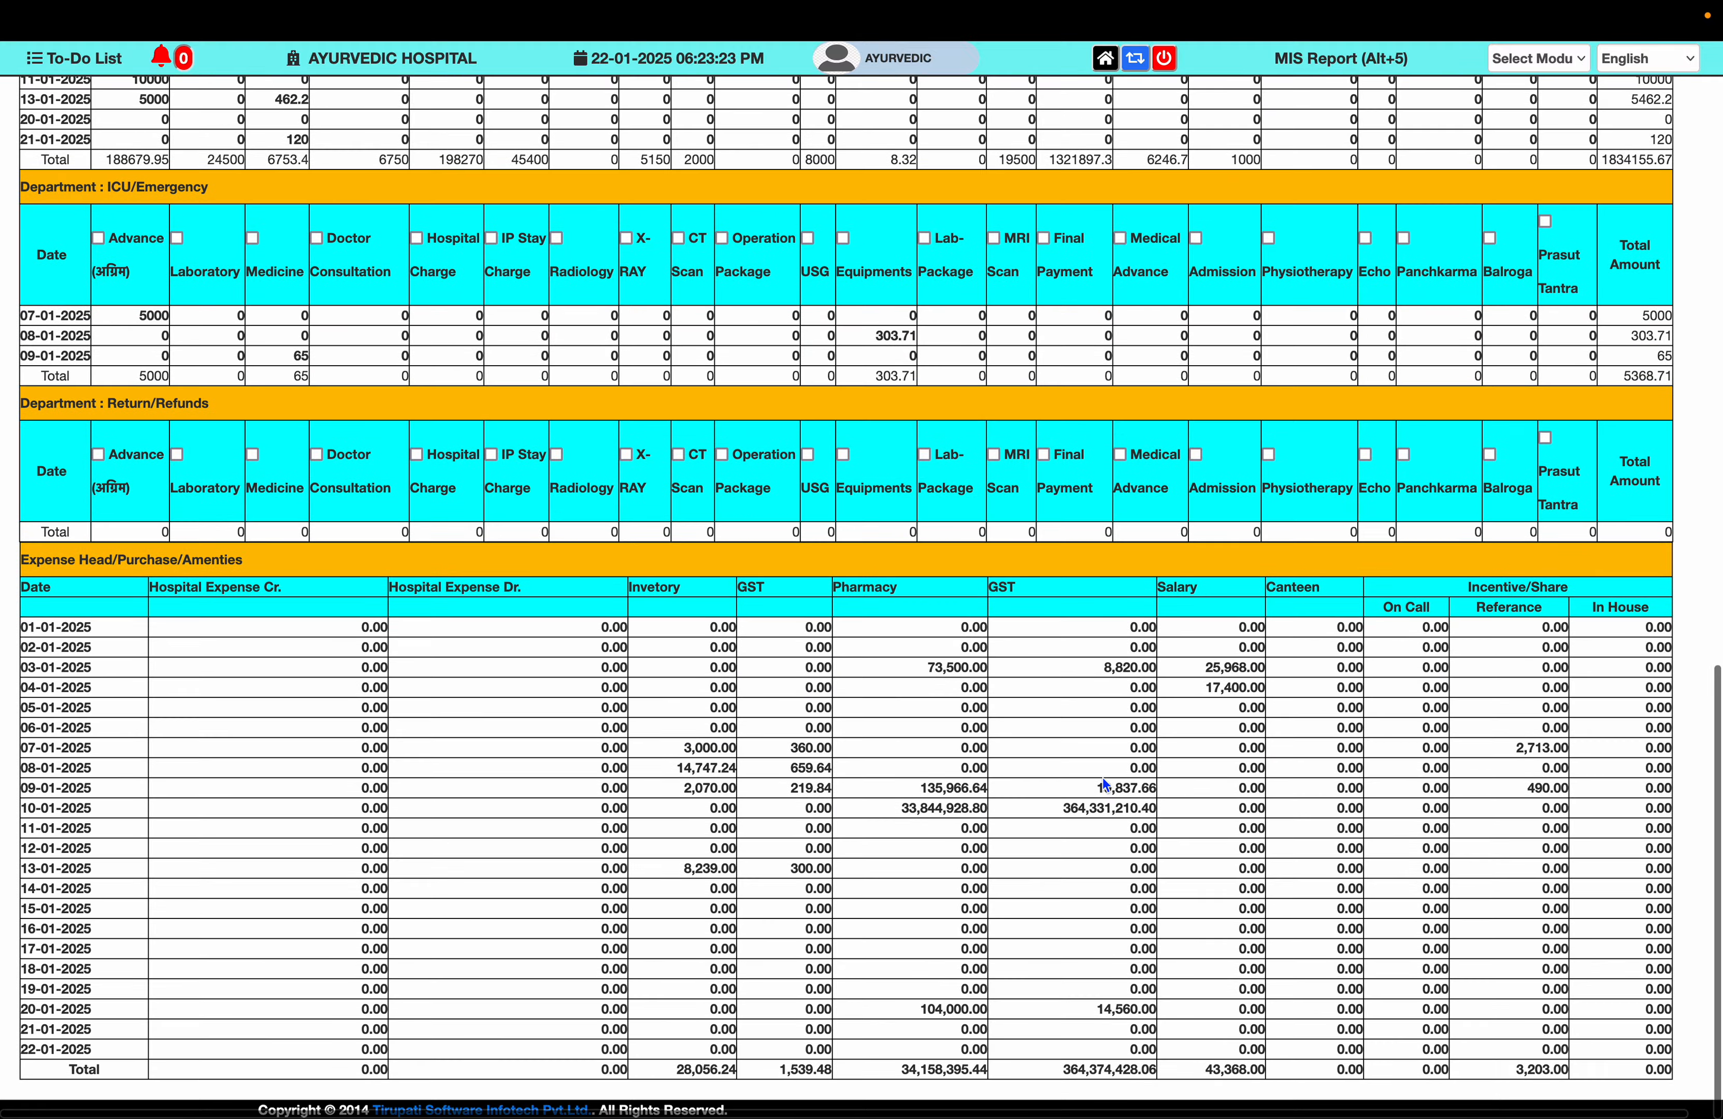
scroll(1102, 778, up, 20)
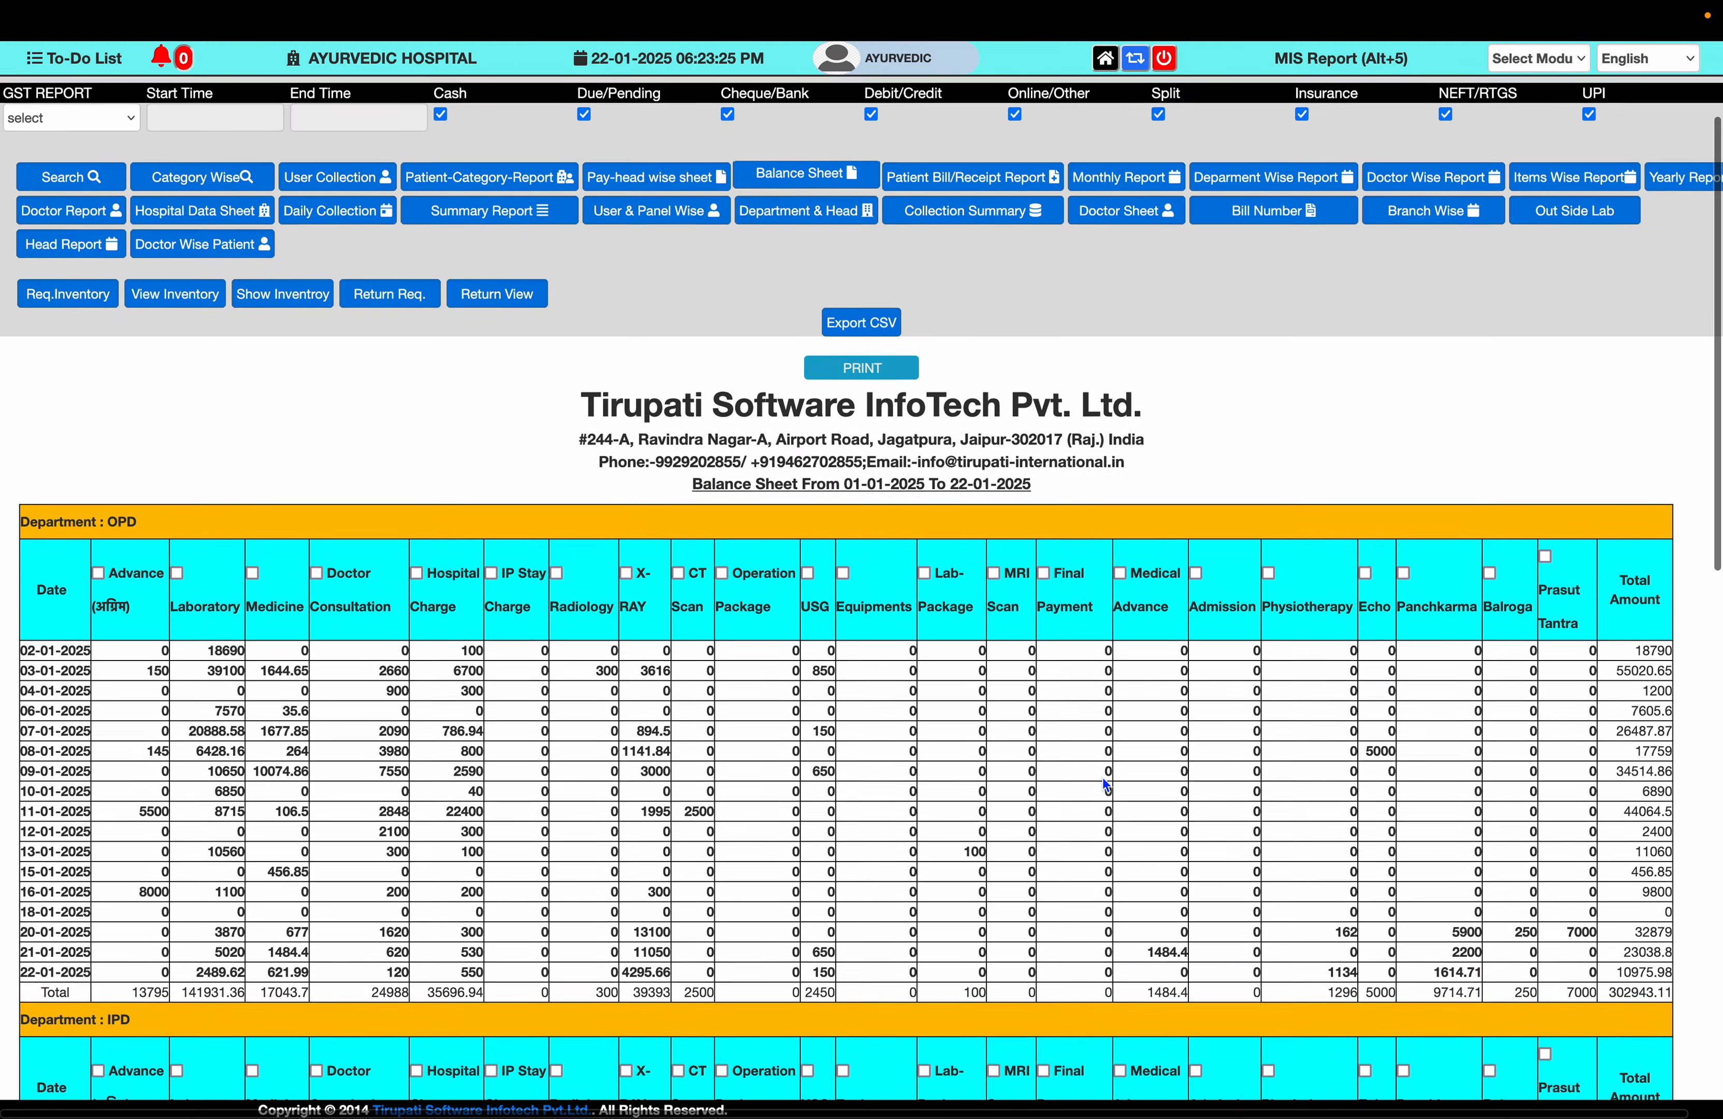
scroll(1103, 778, up, 3)
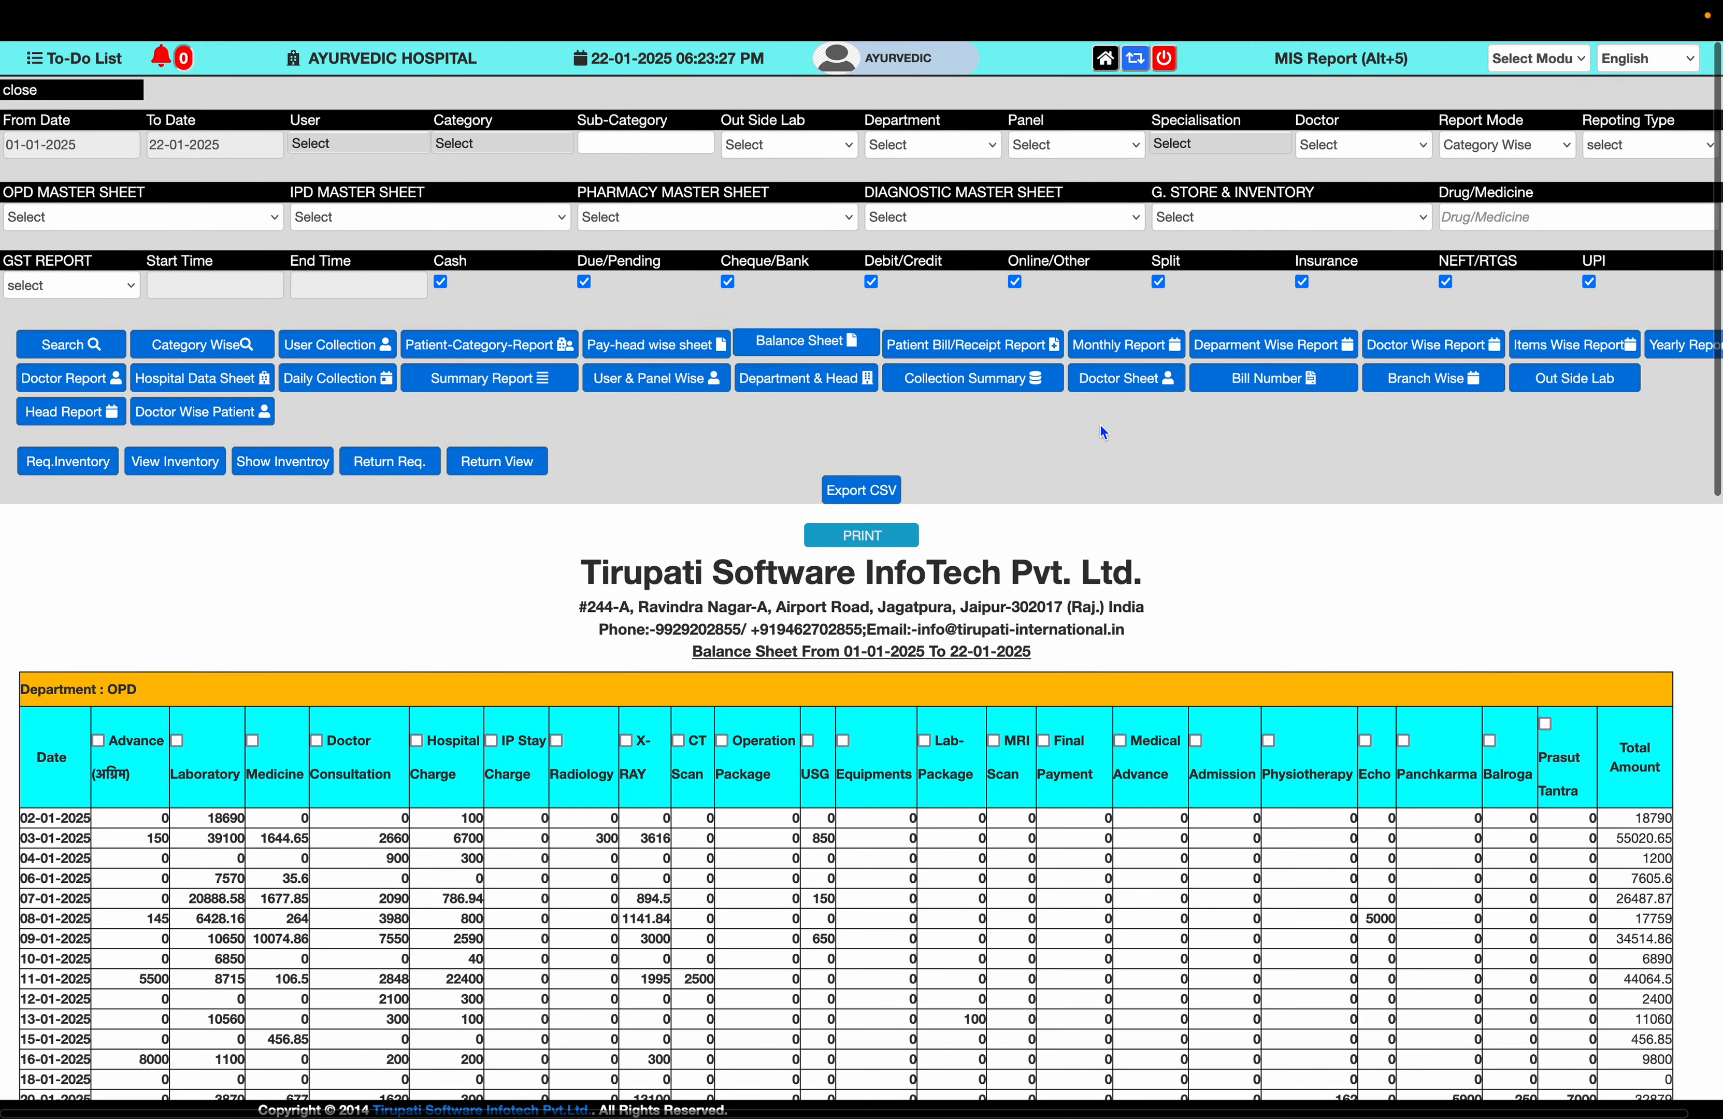
- Show the Monthly Receipt Group Statement with daily totals split by pay mode
click(1152, 357)
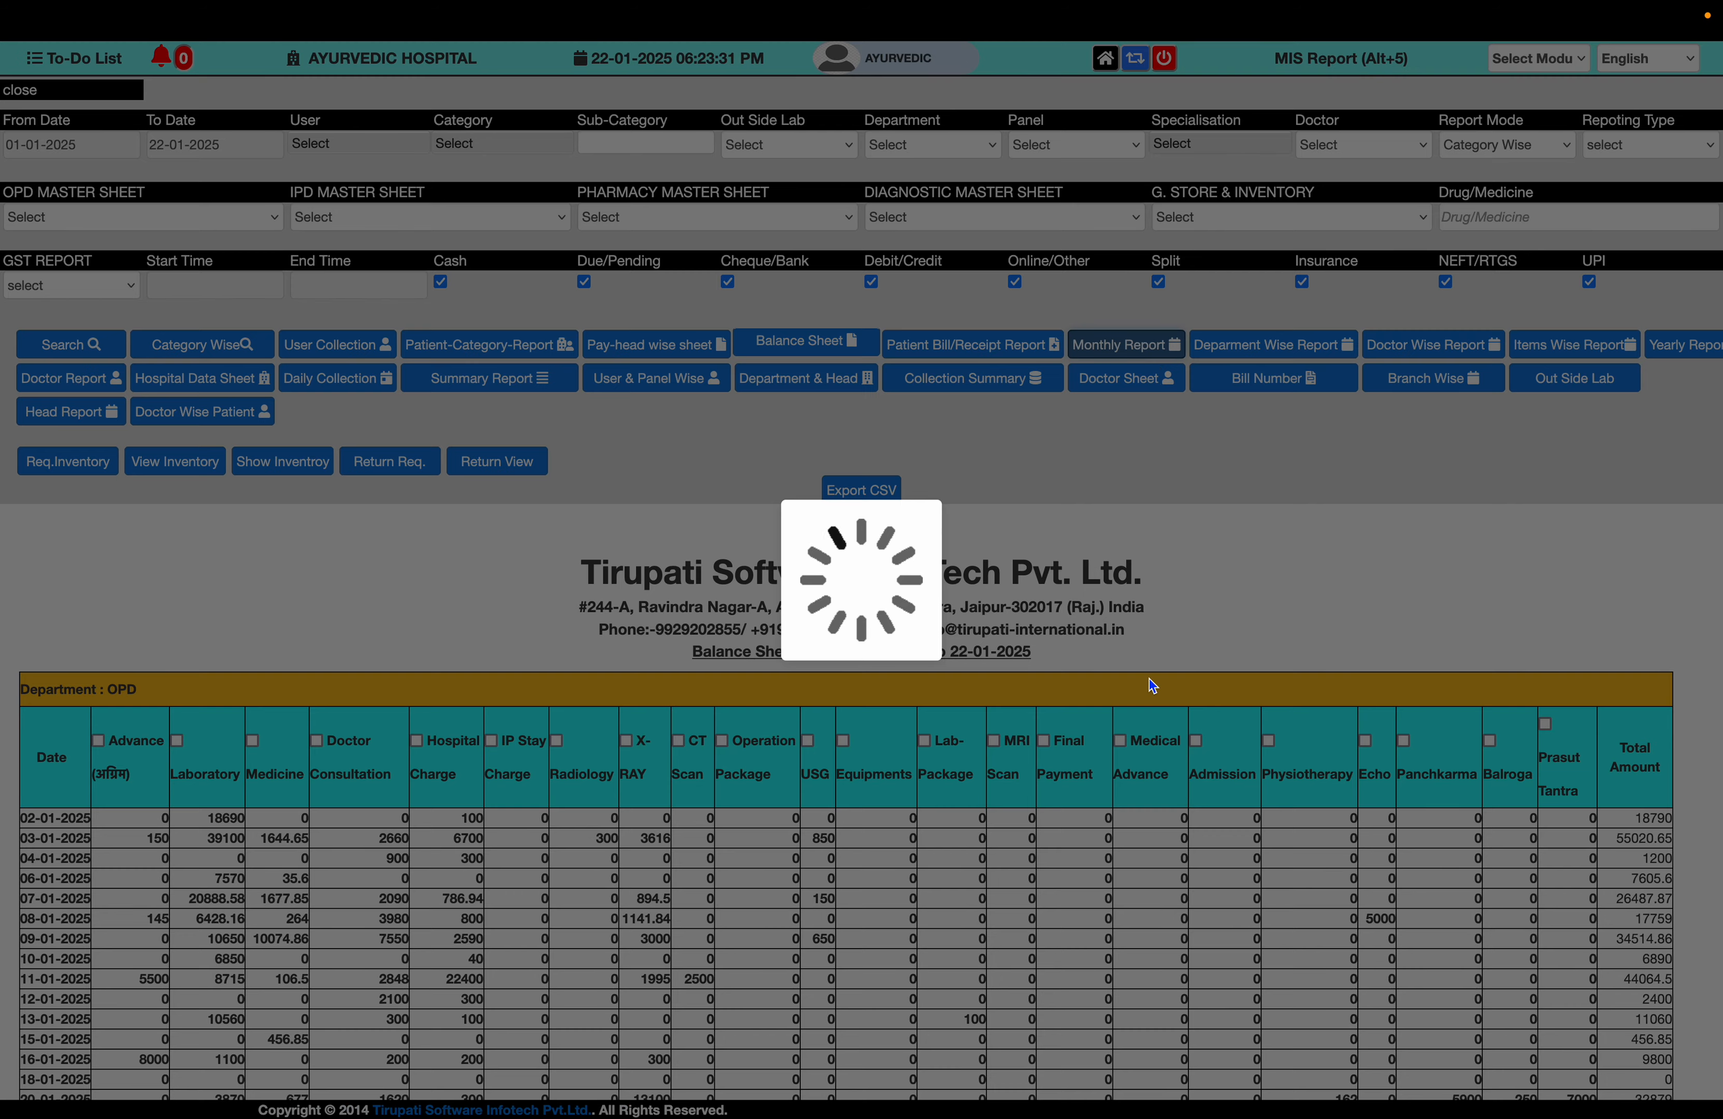
scroll(1150, 679, down, 3)
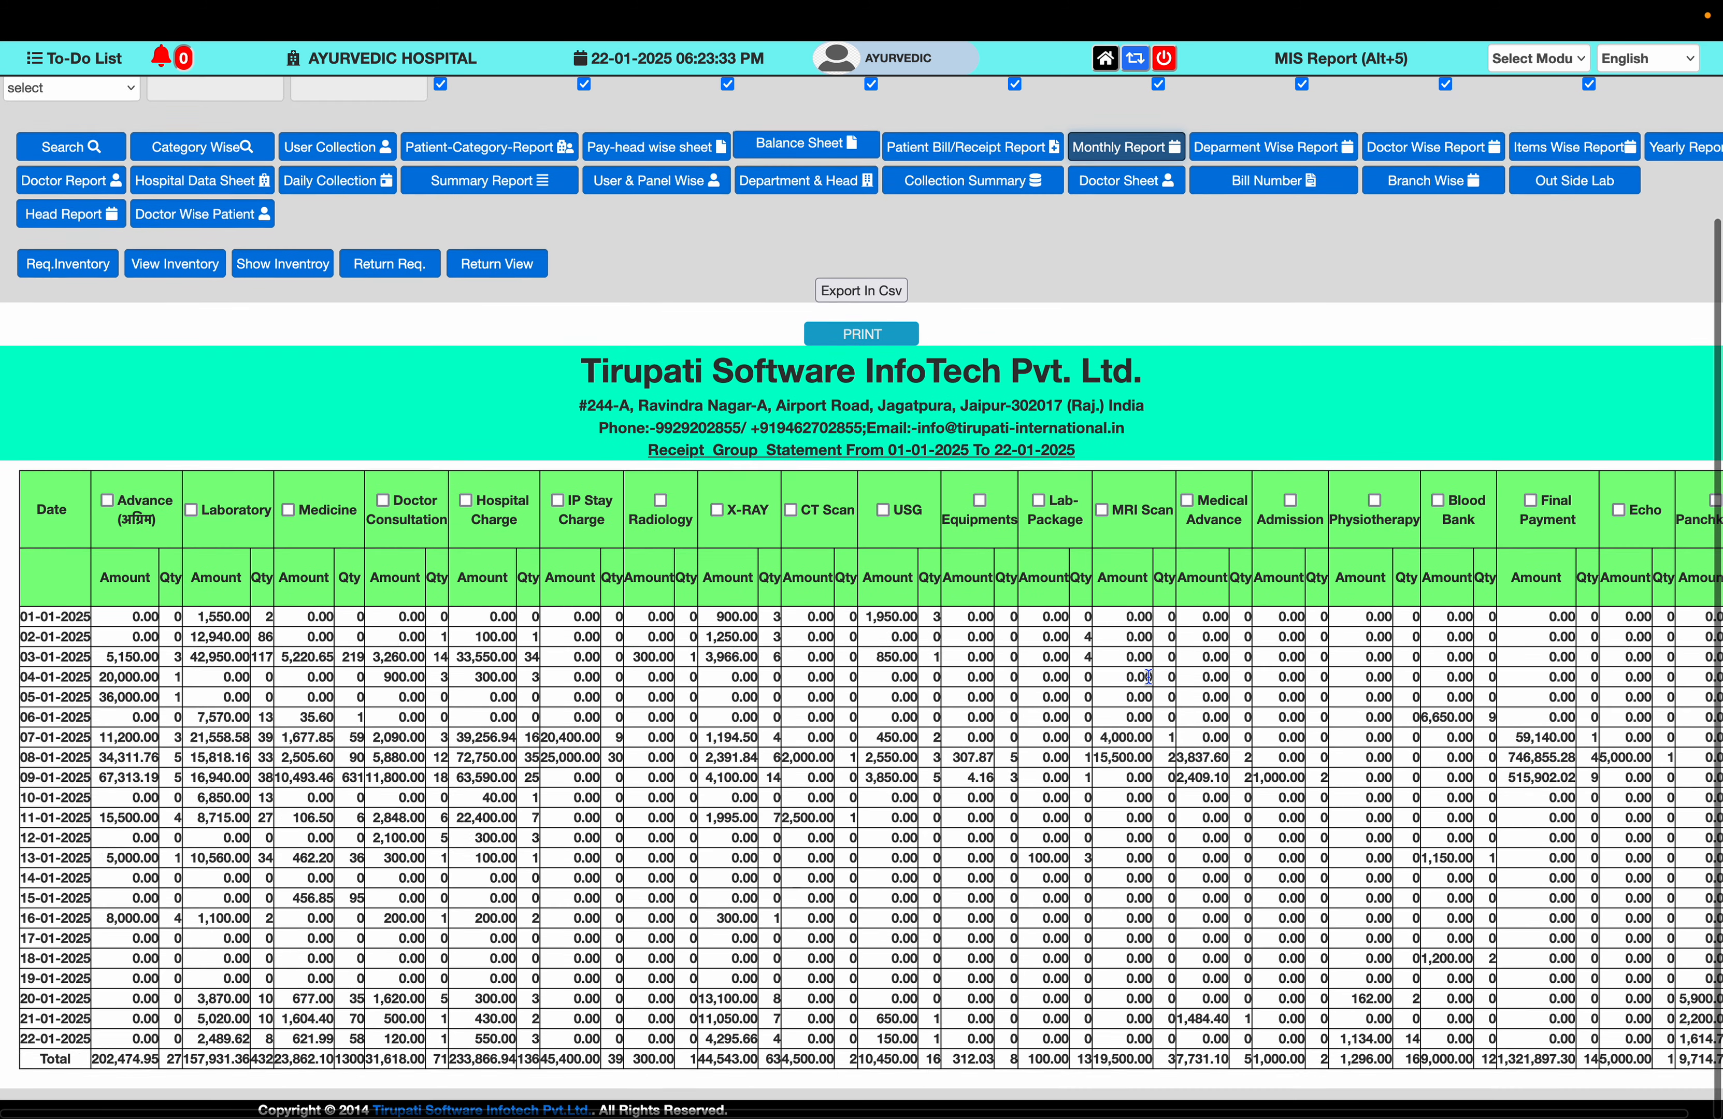
scroll(1150, 678, right, 10)
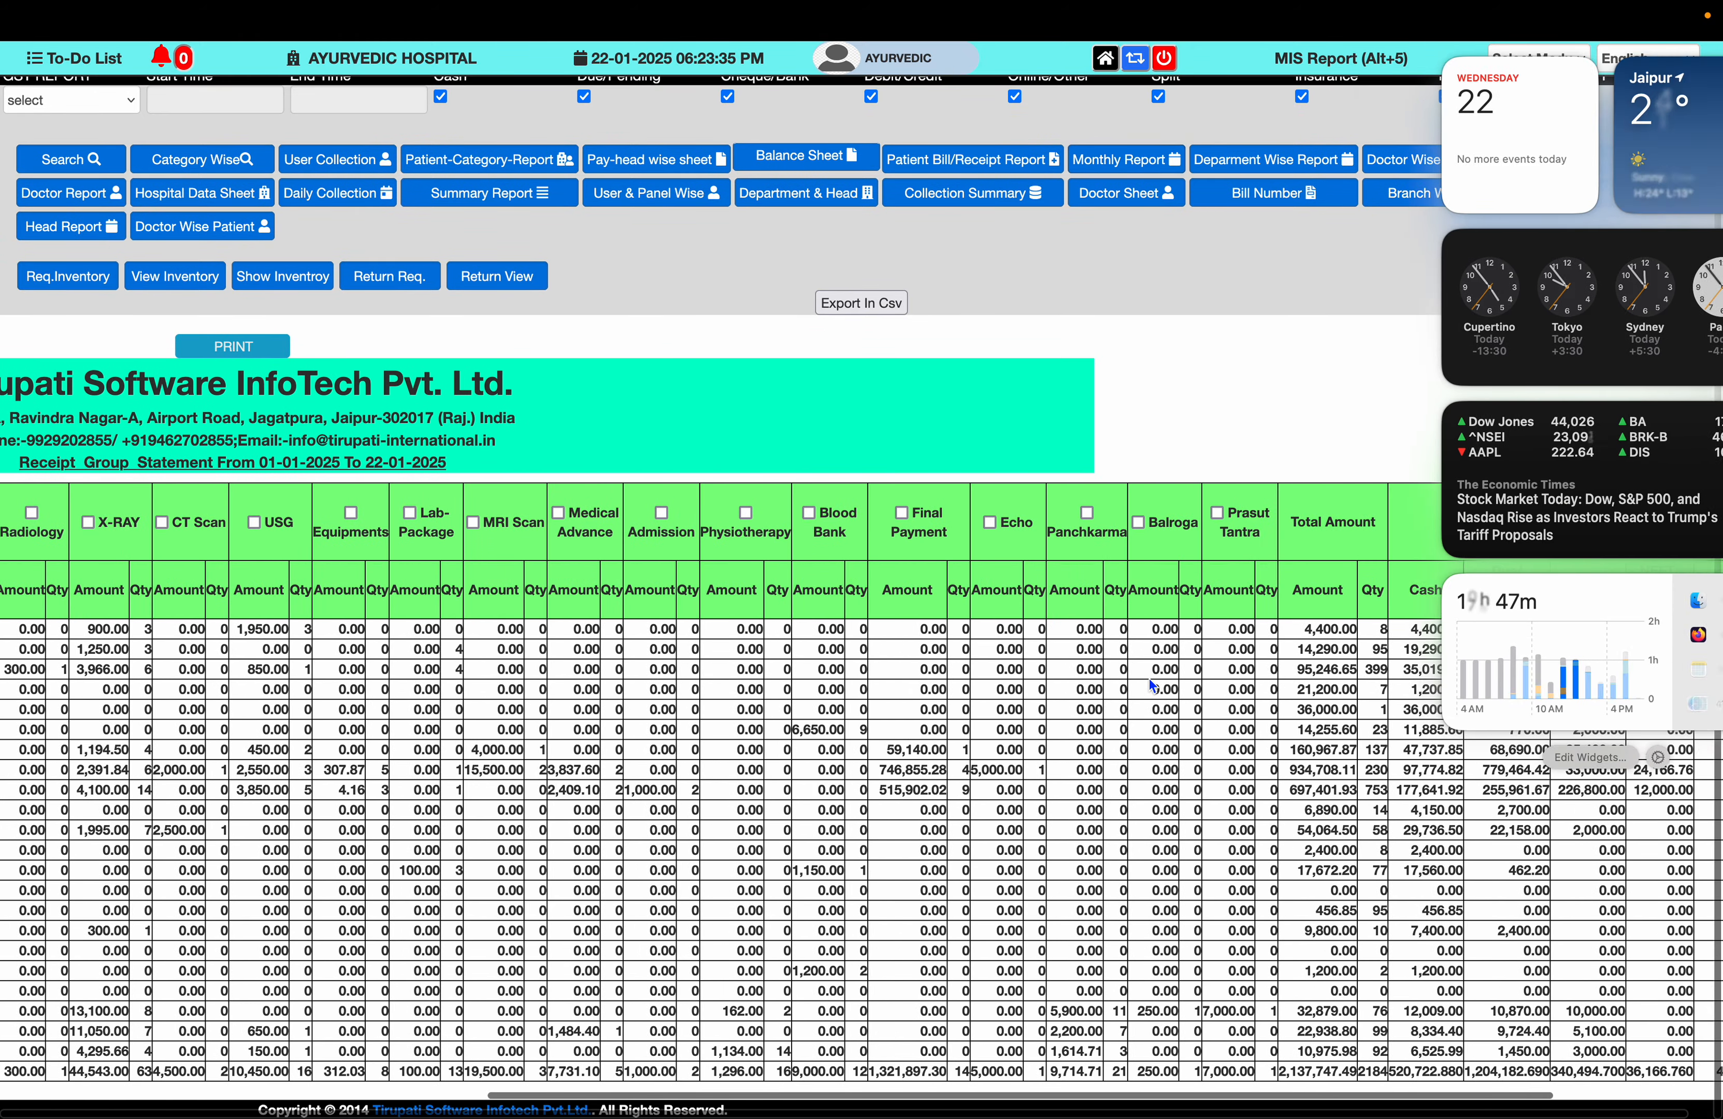
click(1149, 678)
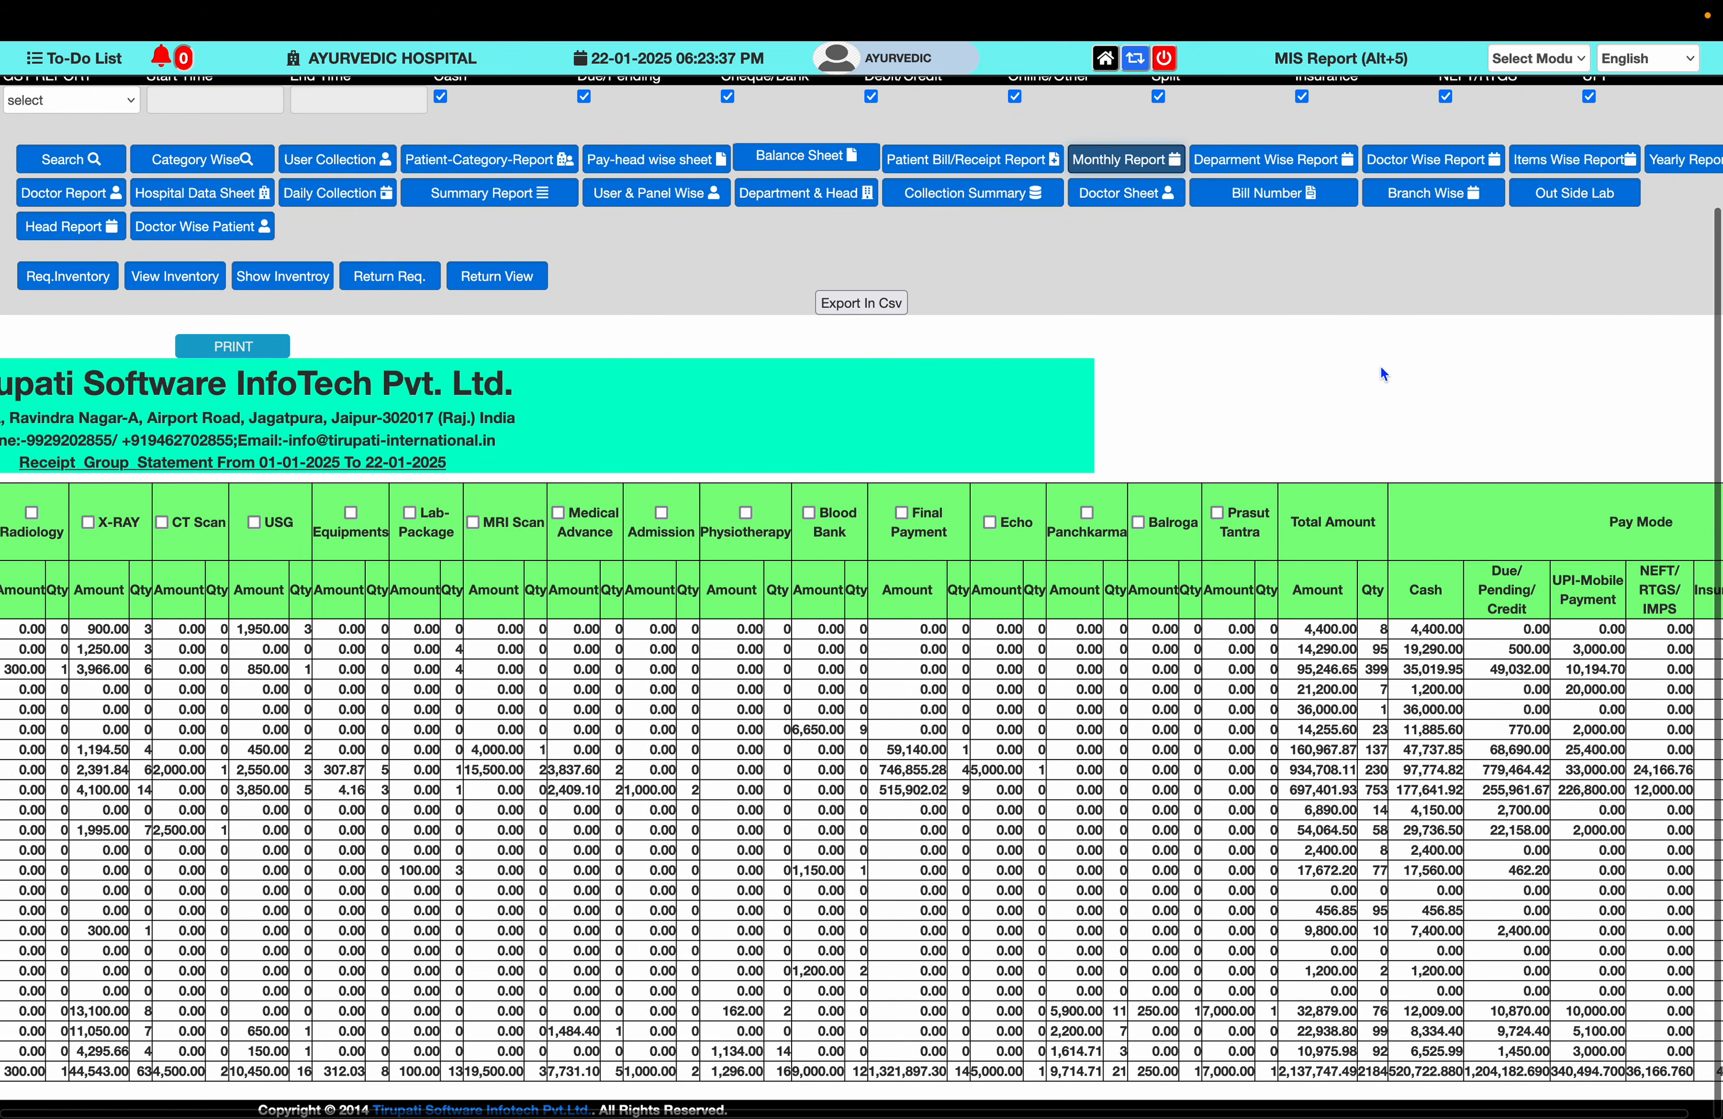
- Review the Doctor Report's specialist tables, Headwise and Doctor Wise totals (grand total 2,142,817.49)
click(60, 203)
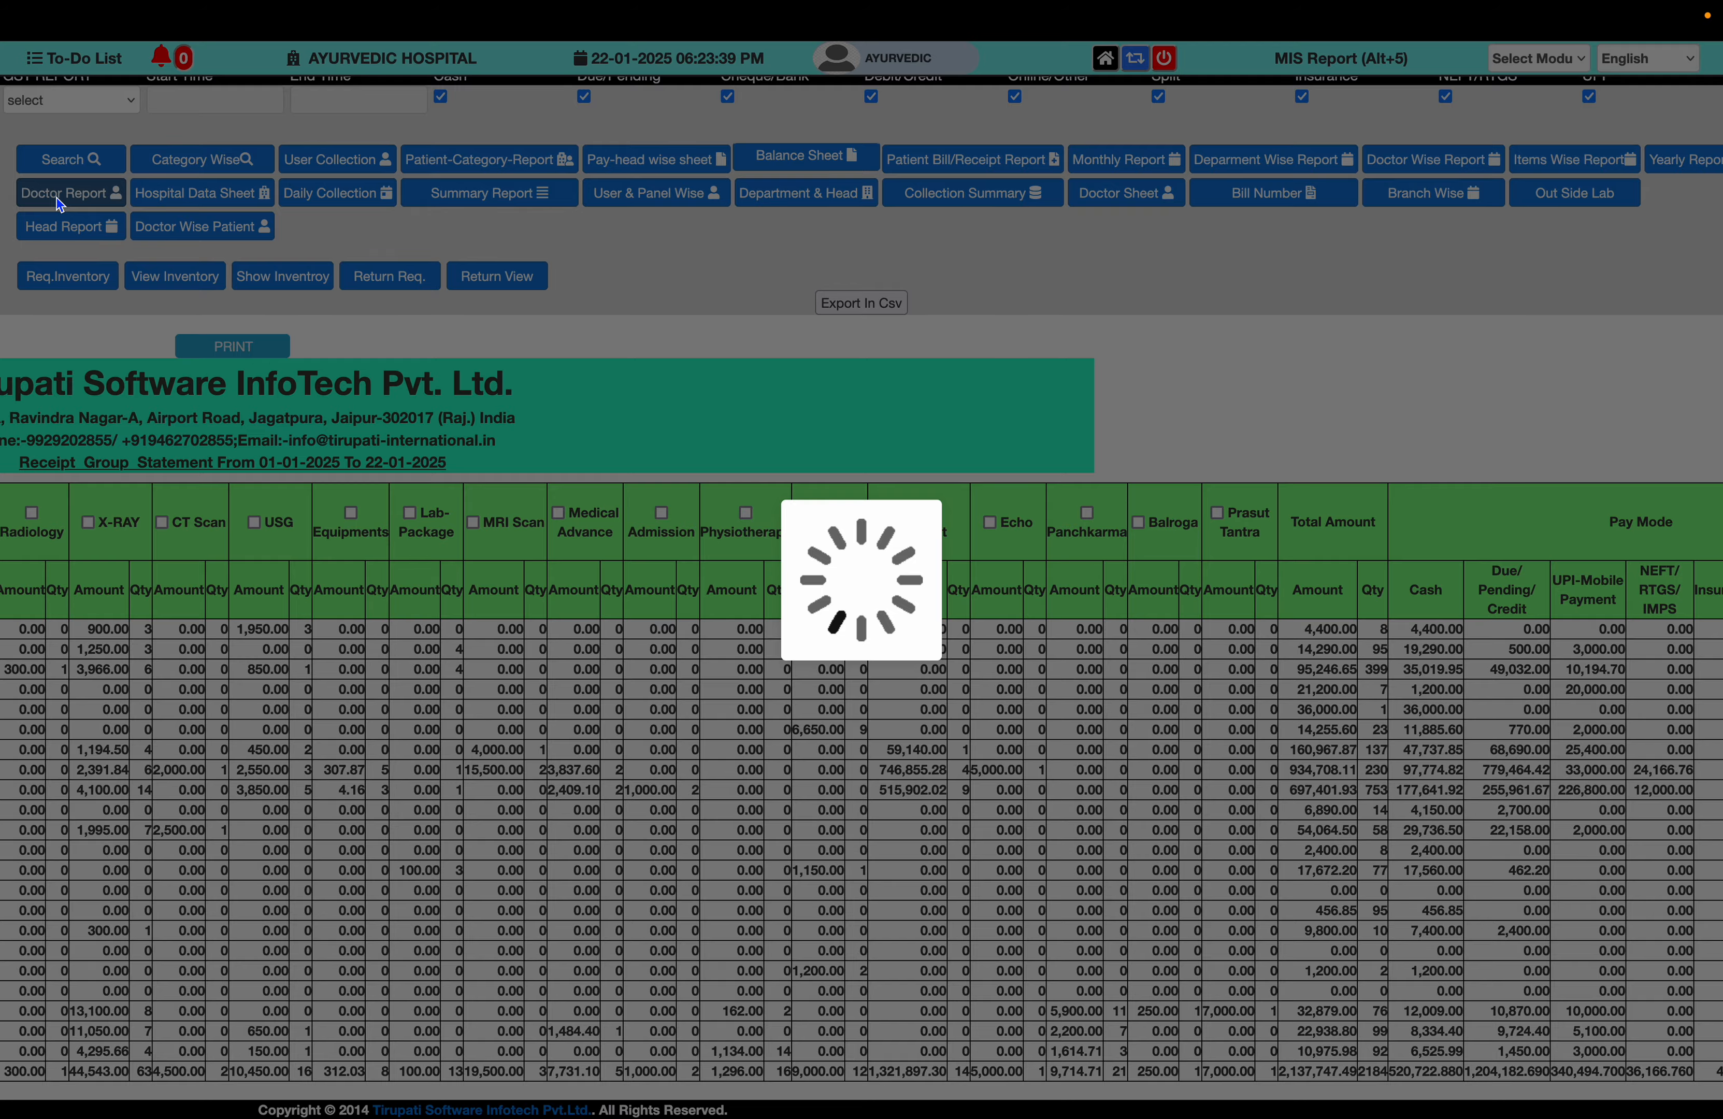
scroll(1108, 581, left, 3)
scroll(1105, 573, down, 10)
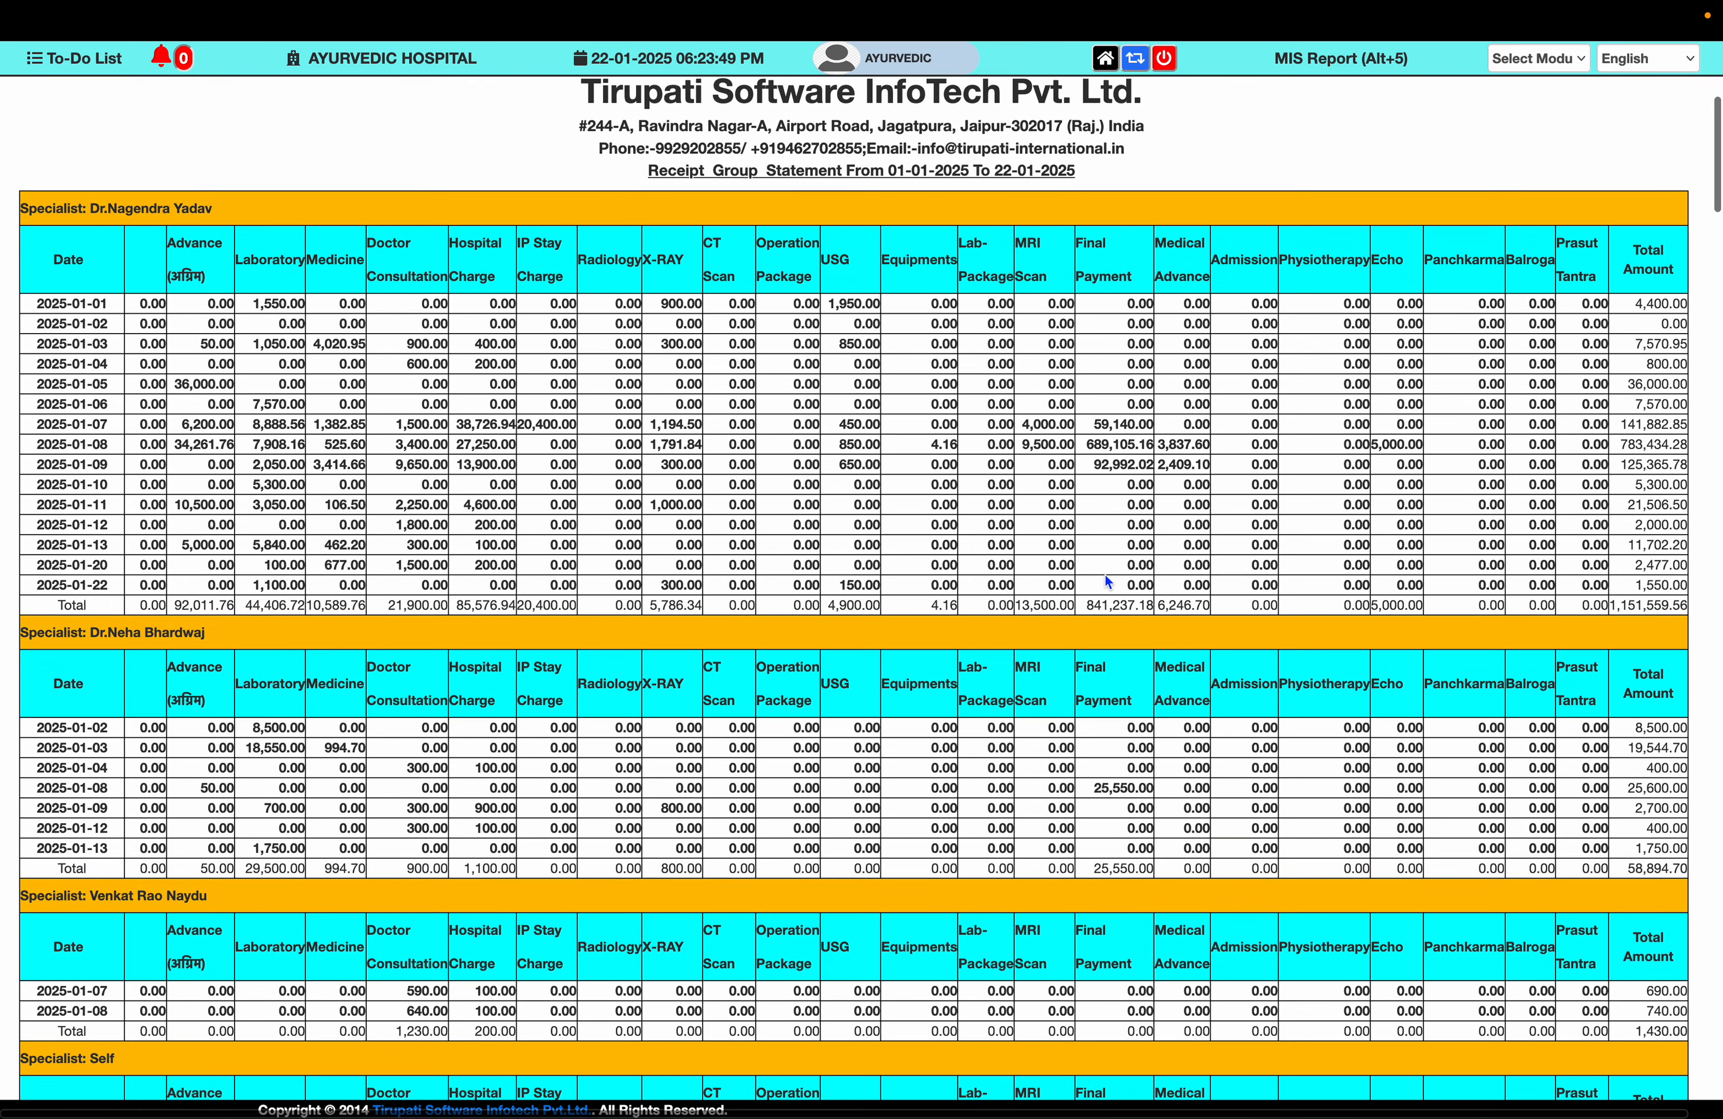
scroll(1107, 579, down, 15)
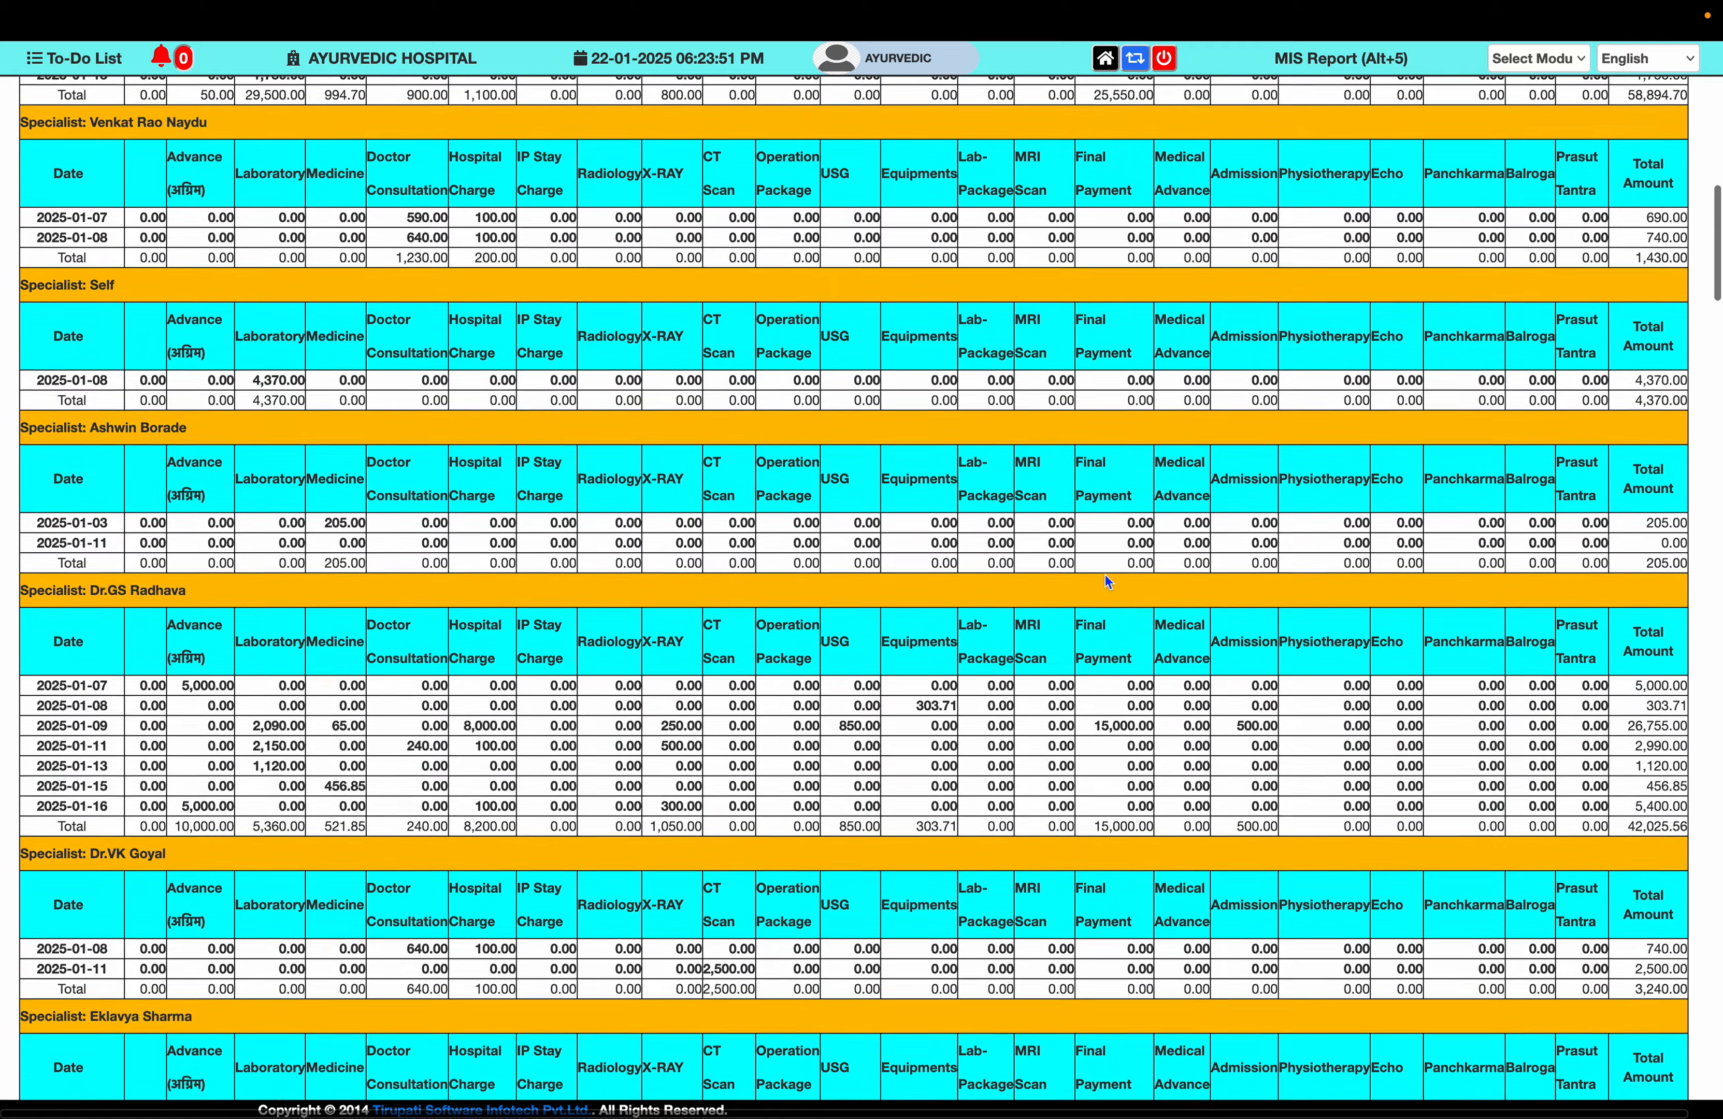
scroll(1095, 392, down, 15)
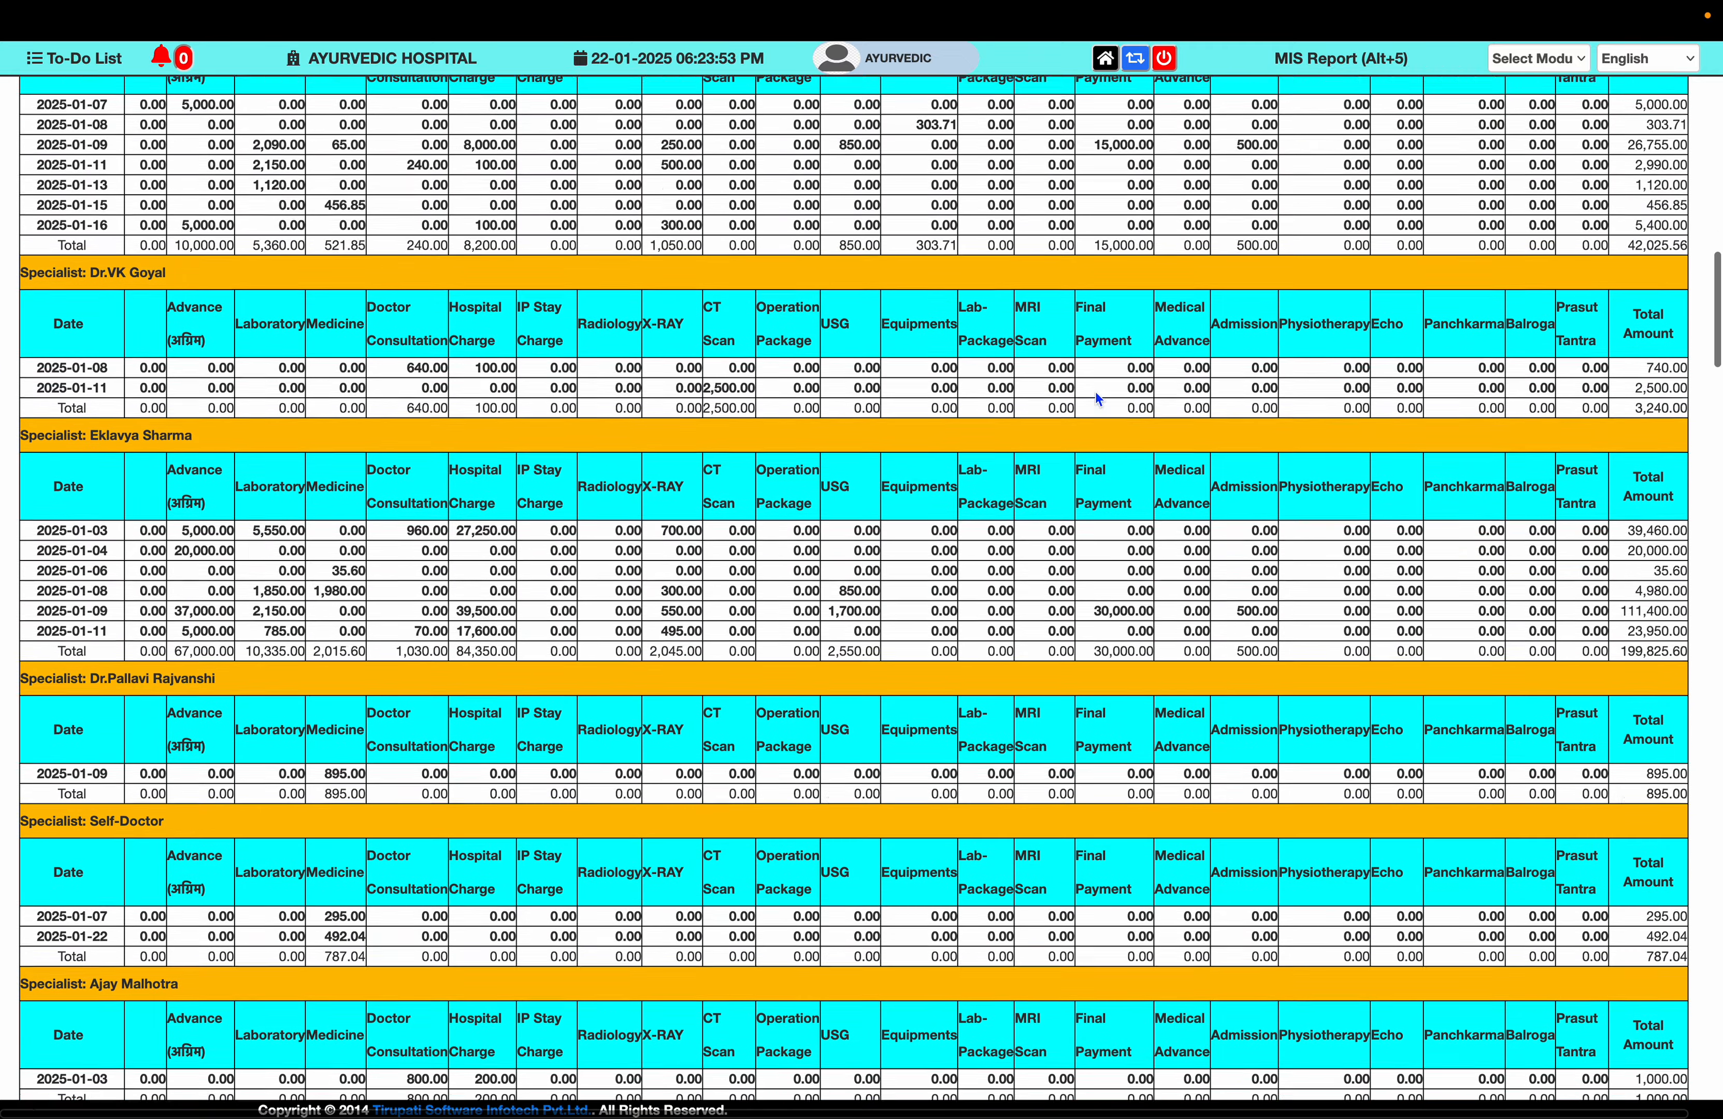
scroll(1076, 498, down, 15)
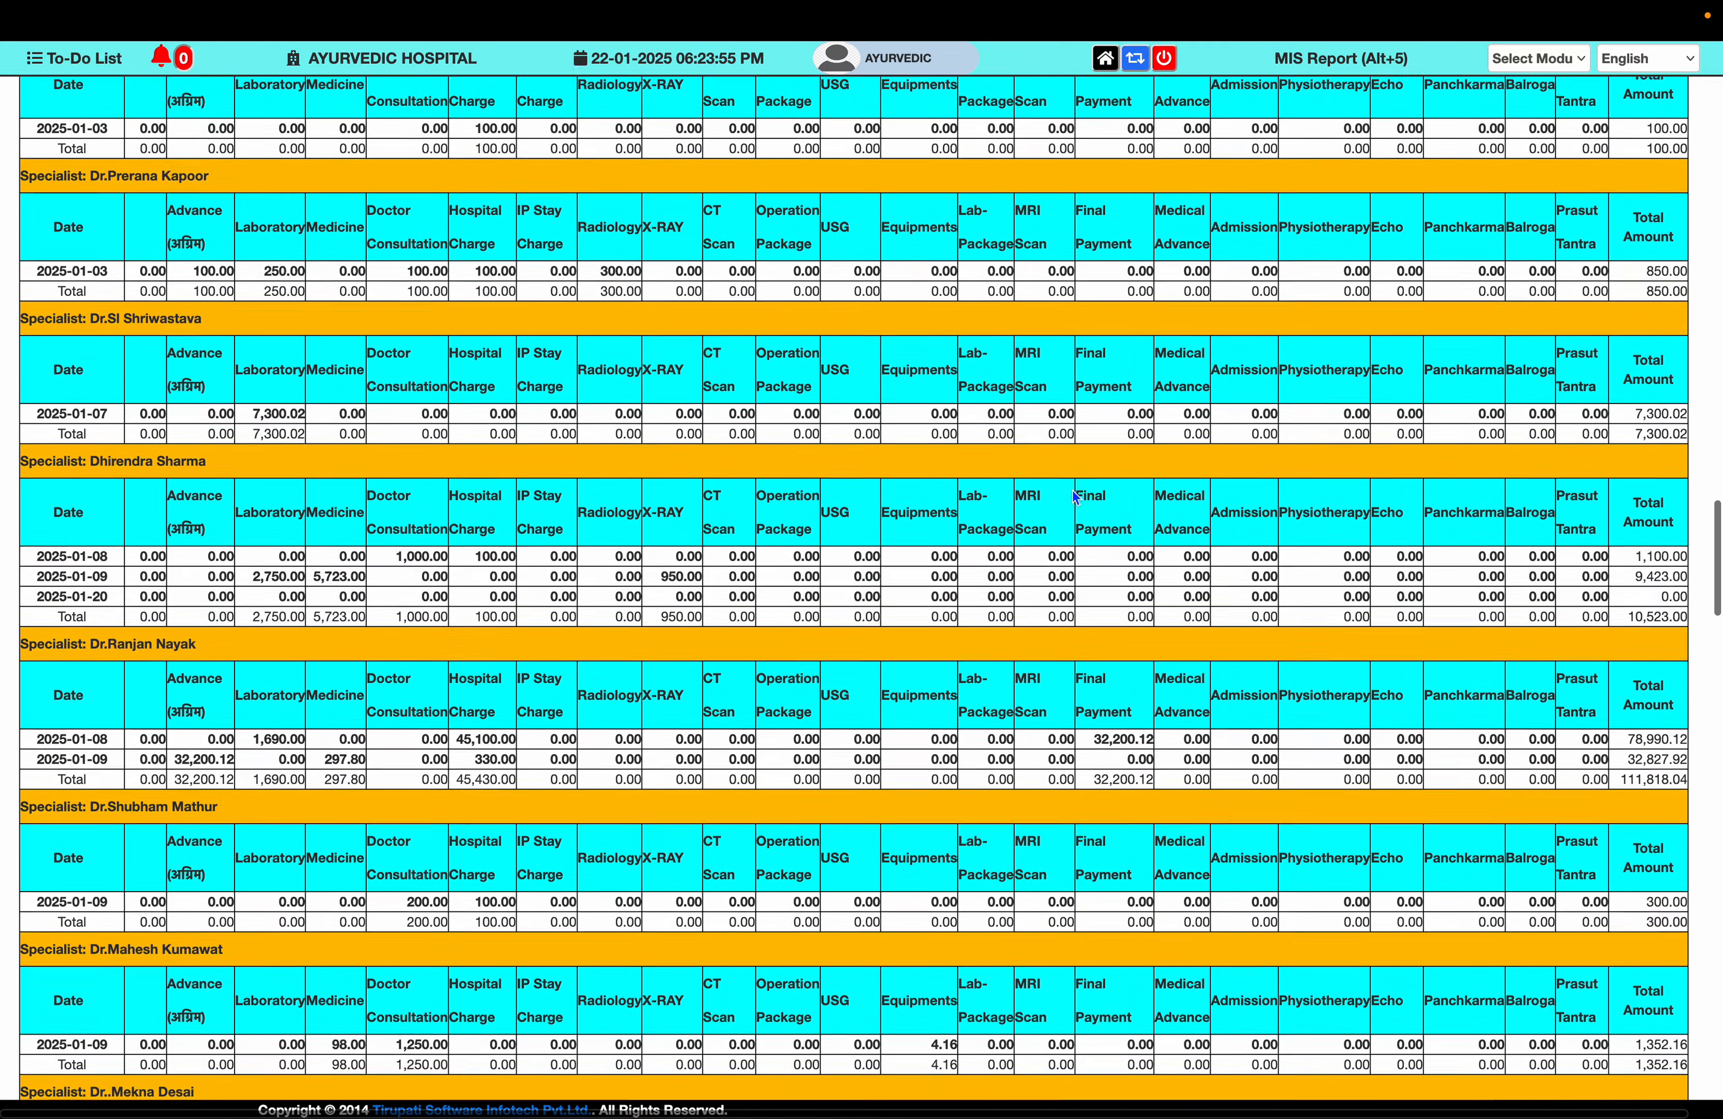
scroll(1073, 490, down, 15)
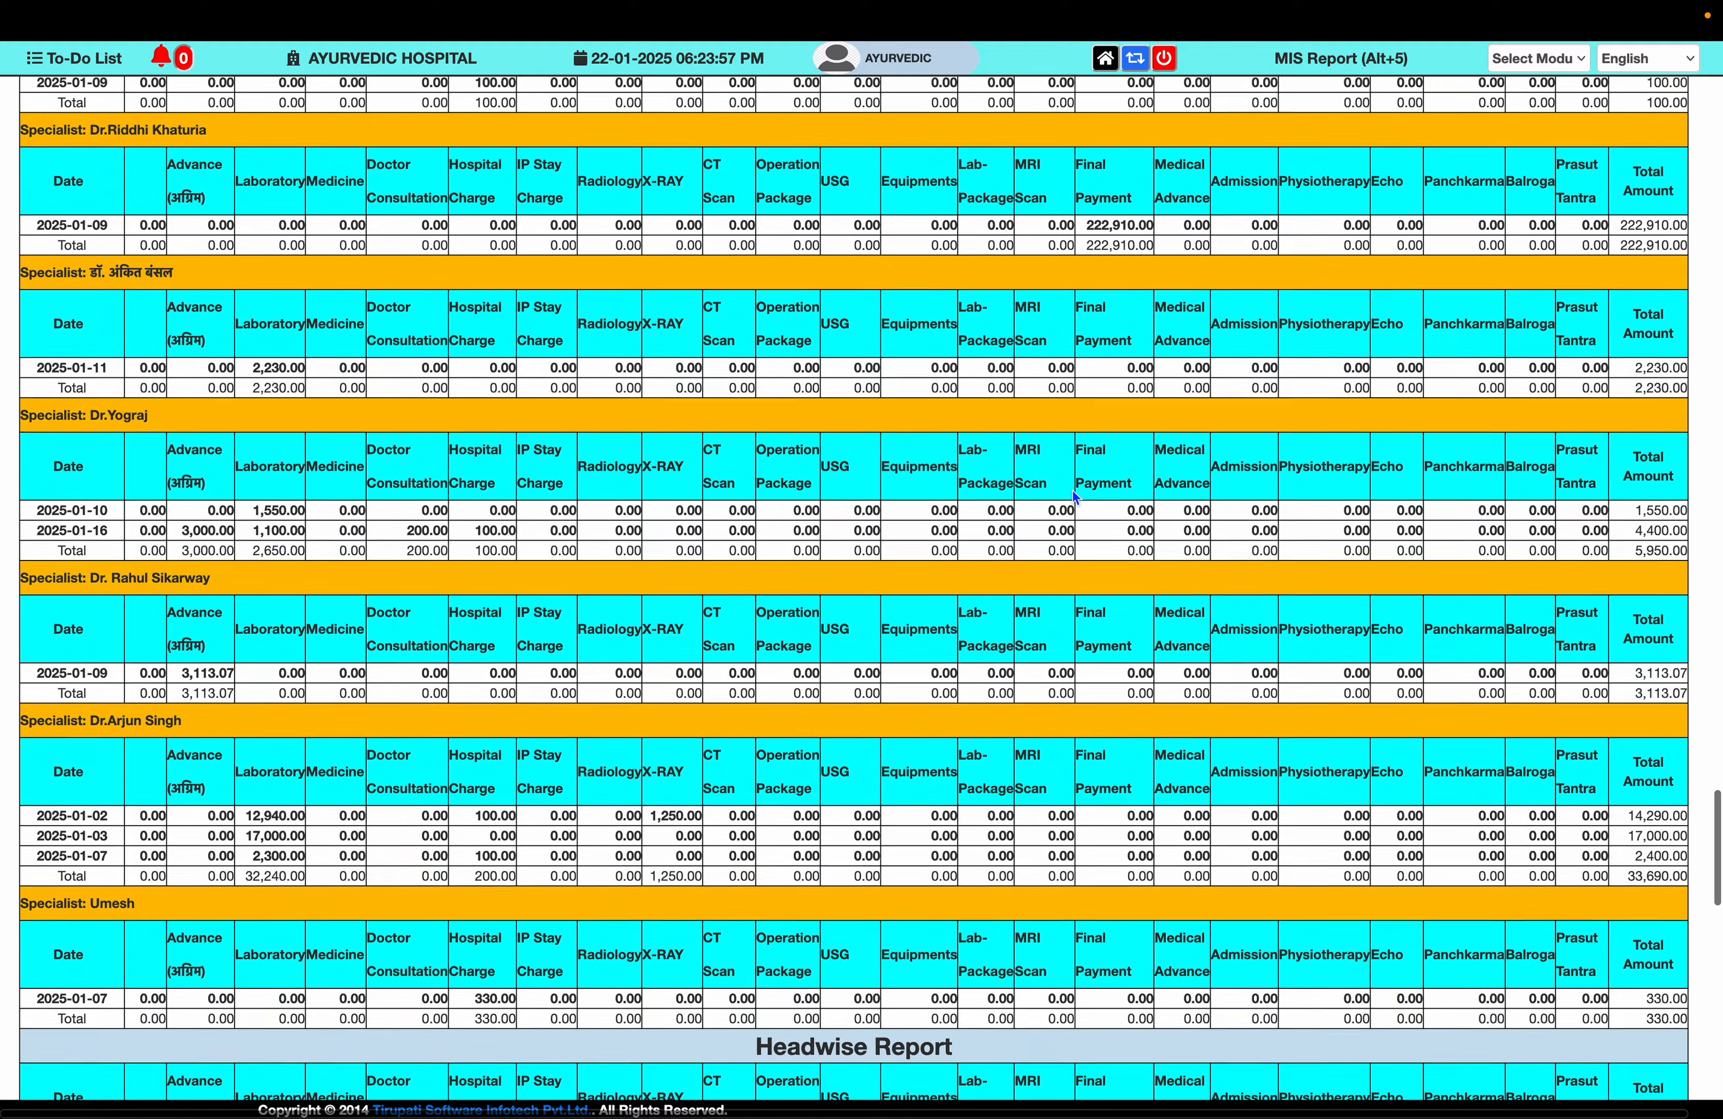
scroll(1107, 258, down, 15)
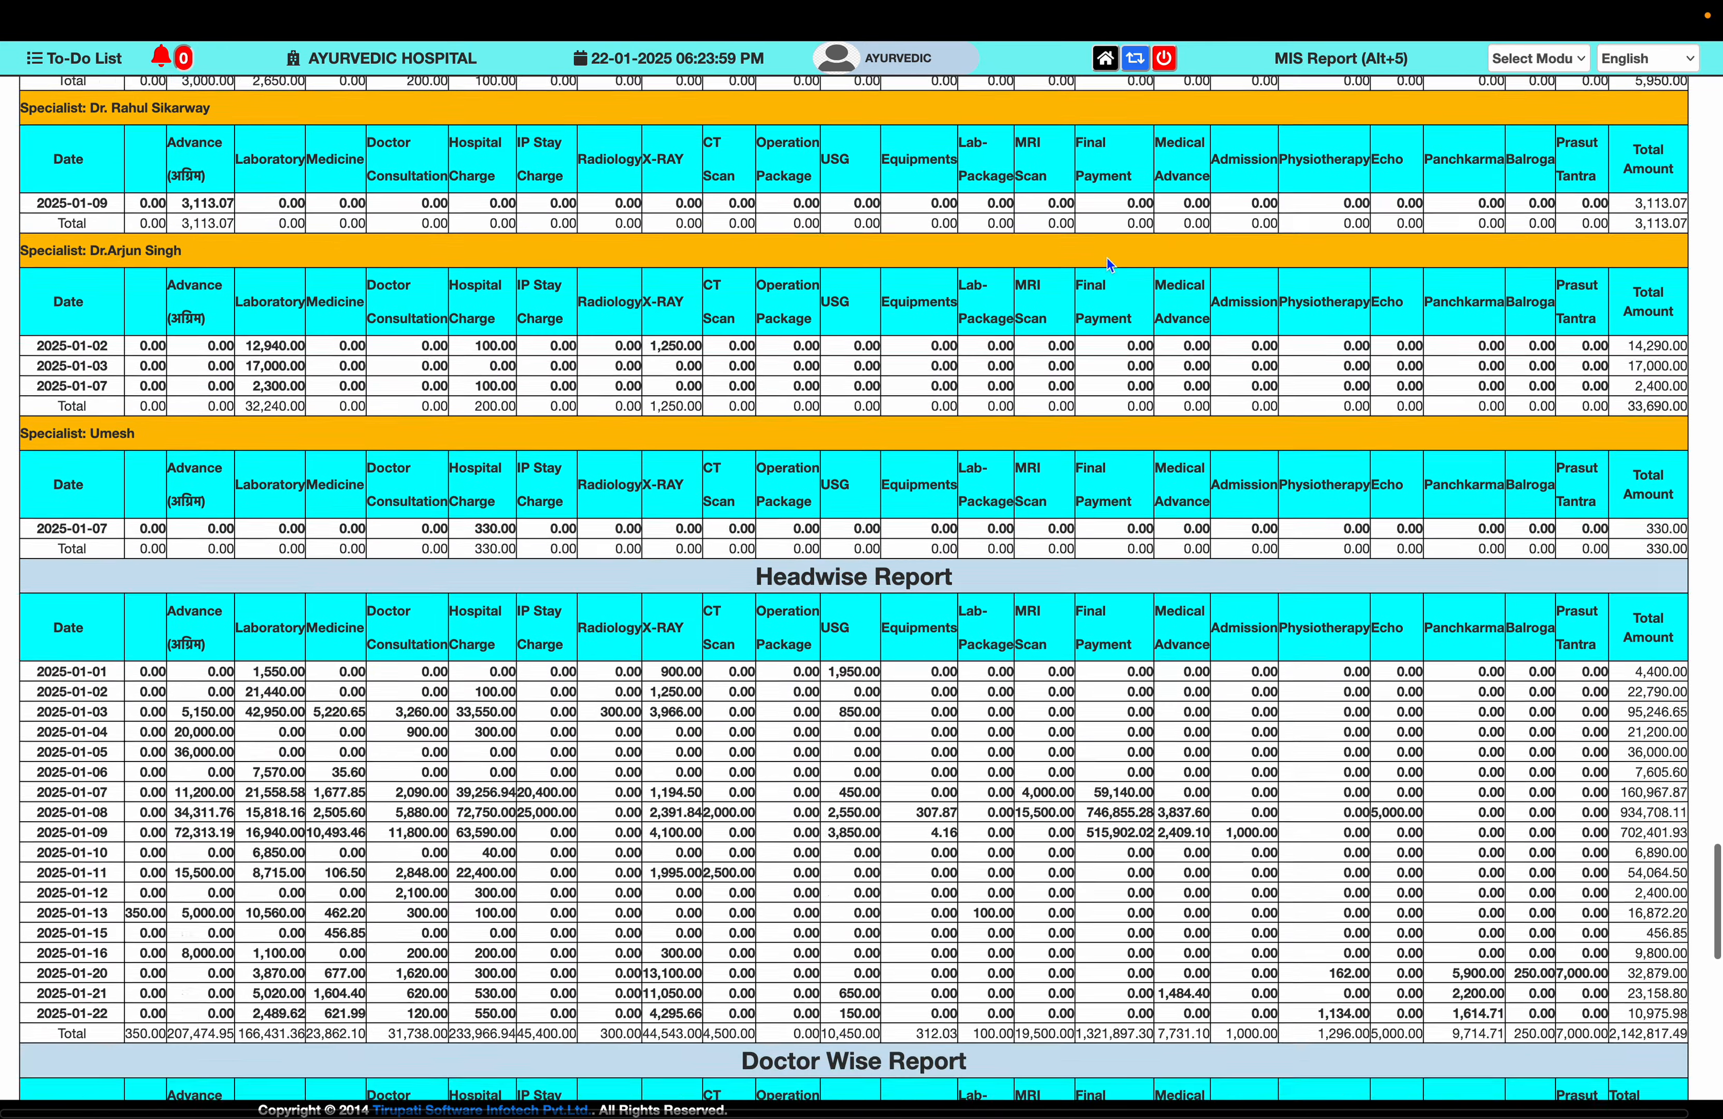
scroll(1108, 259, down, 15)
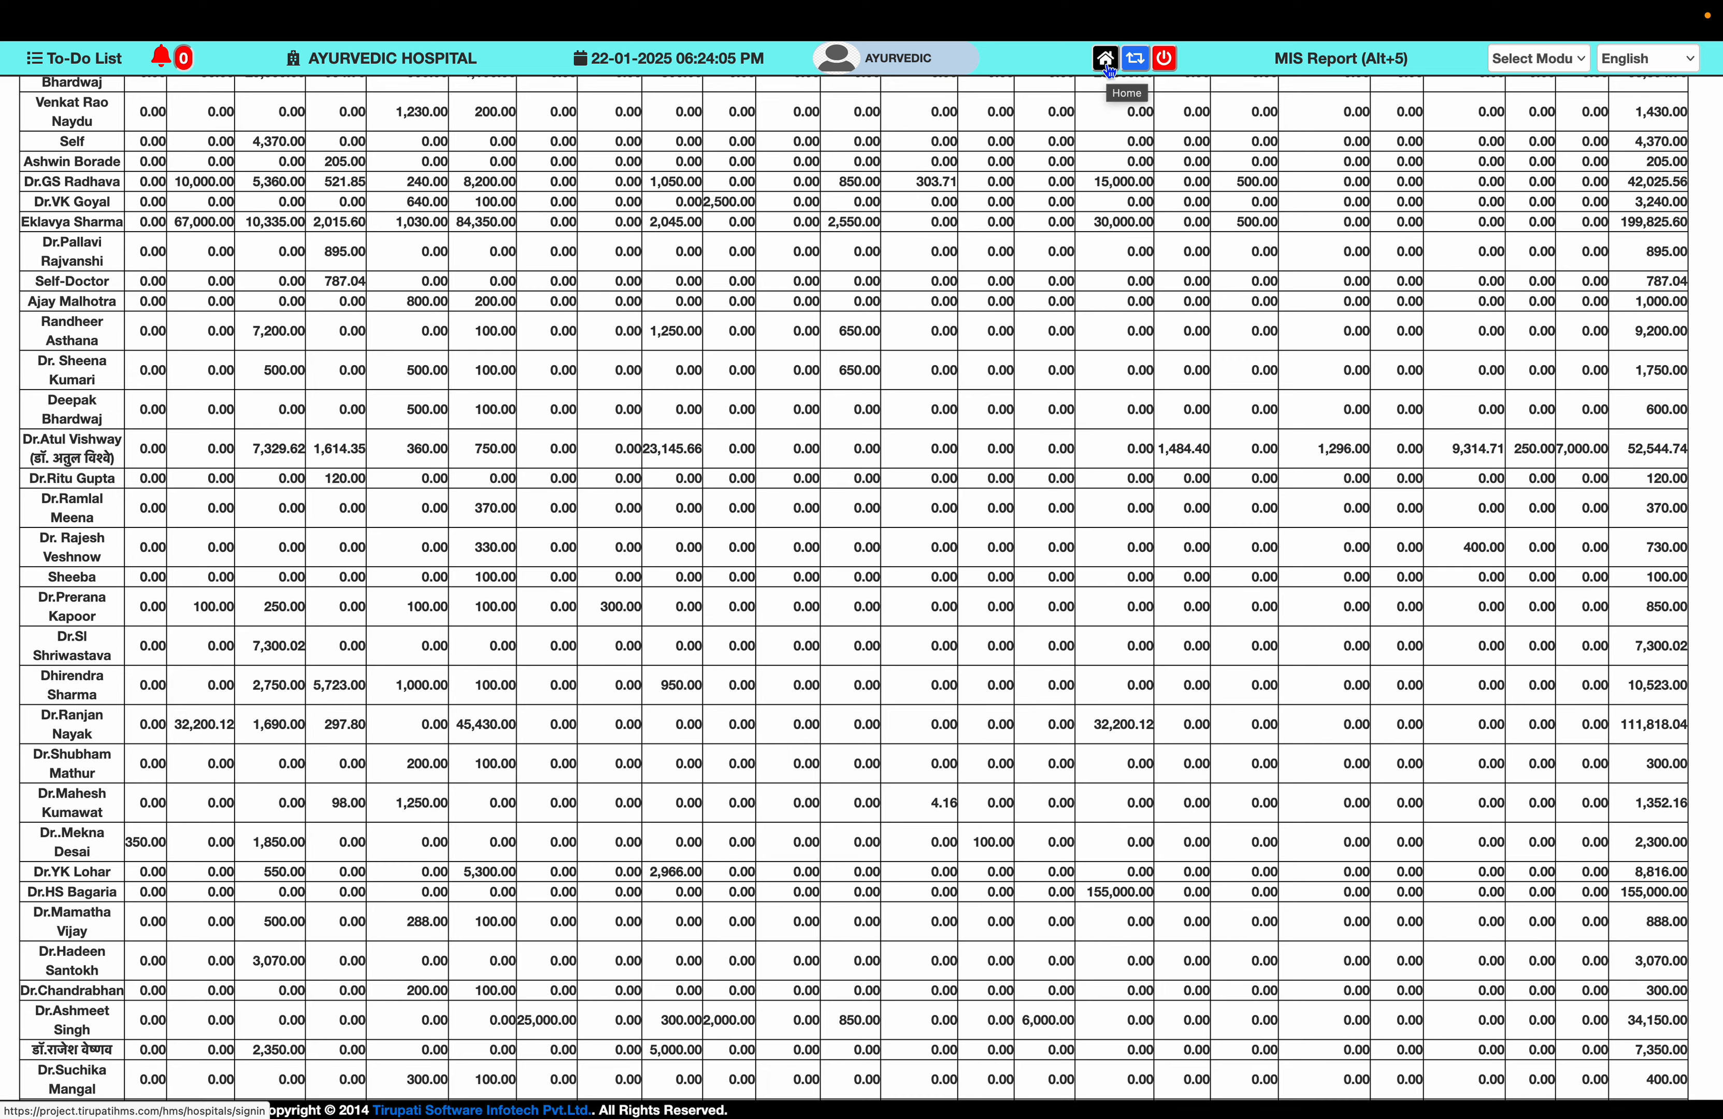
scroll(1080, 442, down, 6)
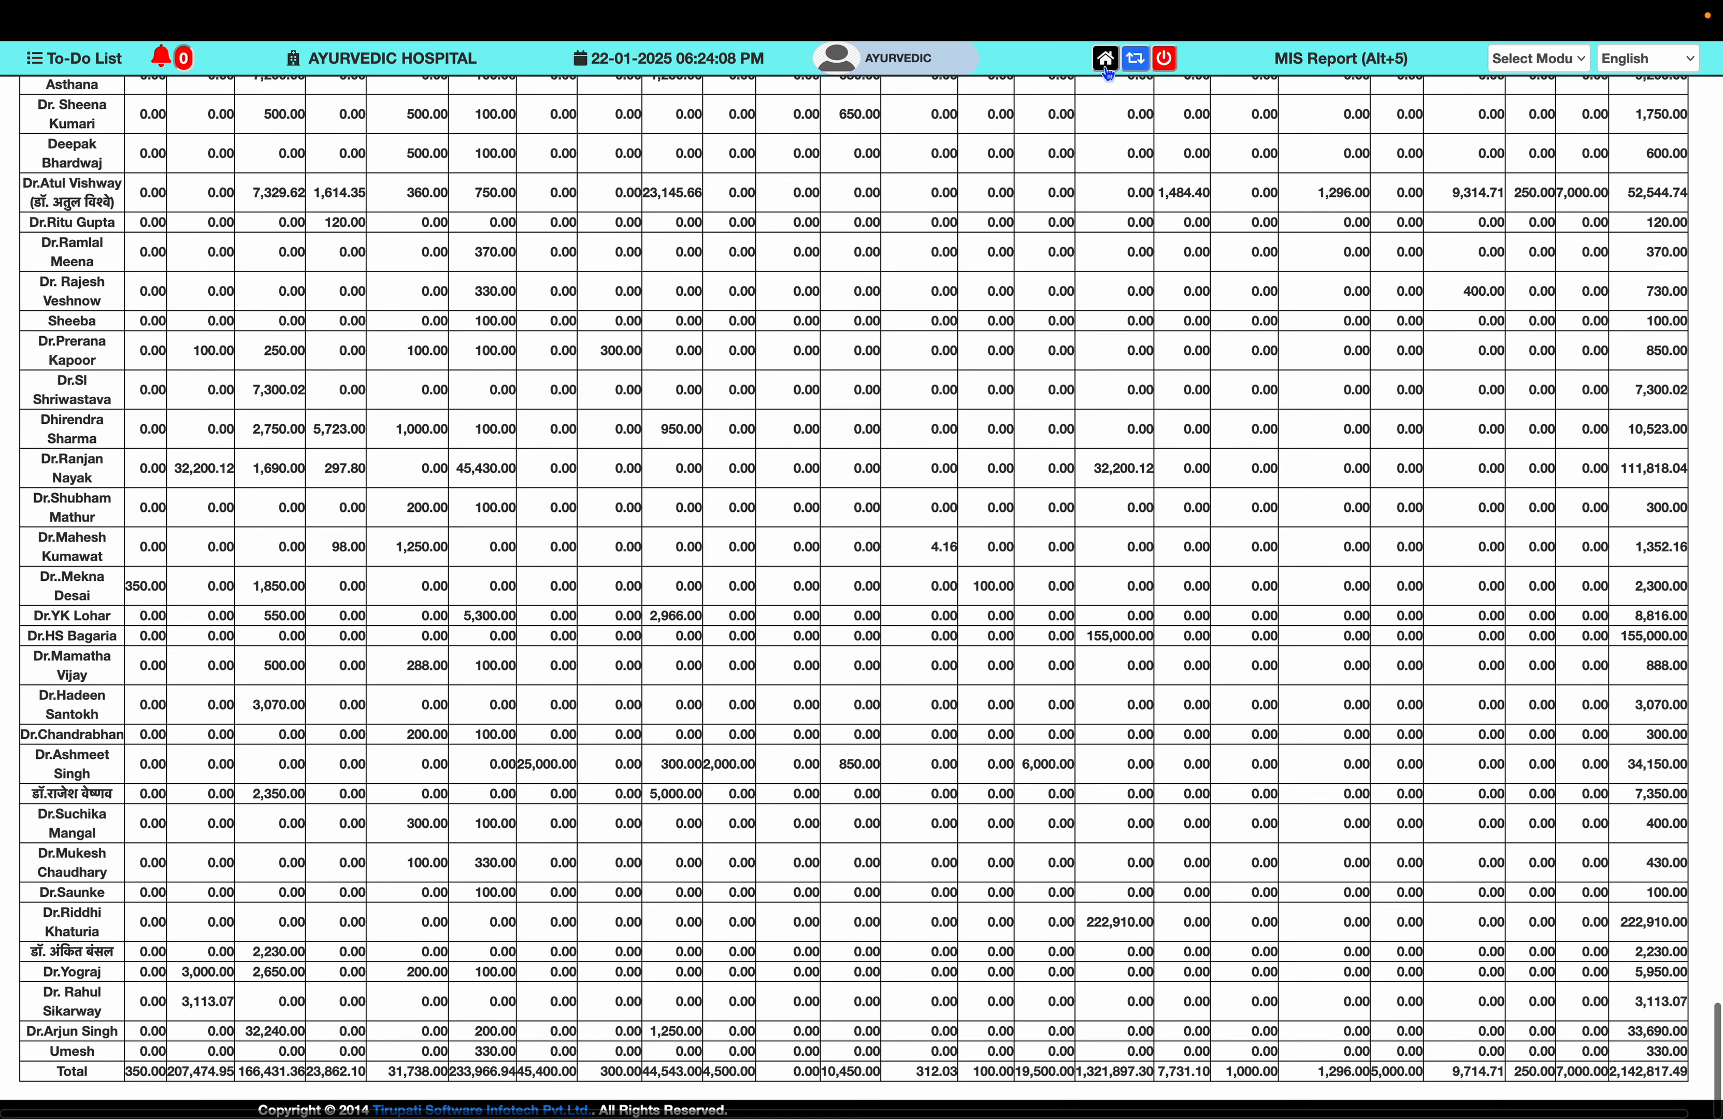
- Return to the home screen and log out to the Tirupati Software login page
click(1105, 64)
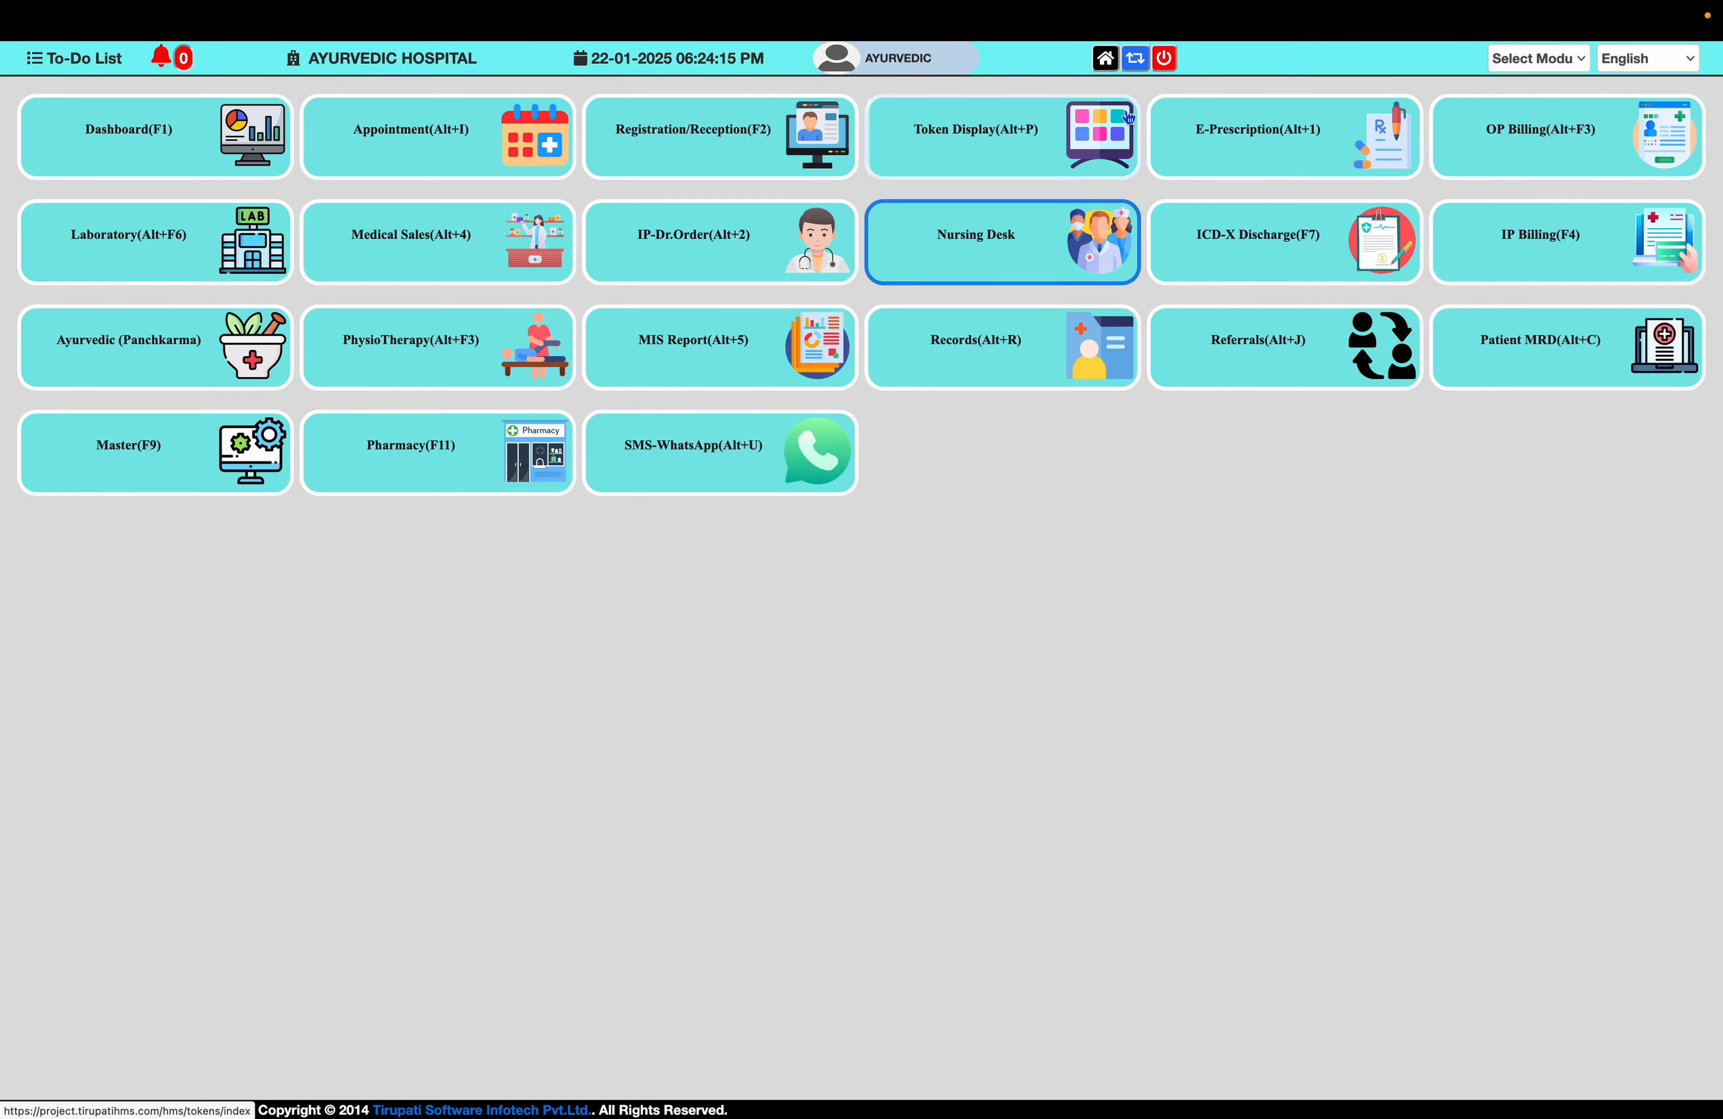
click(1165, 60)
key(super+shift+5)
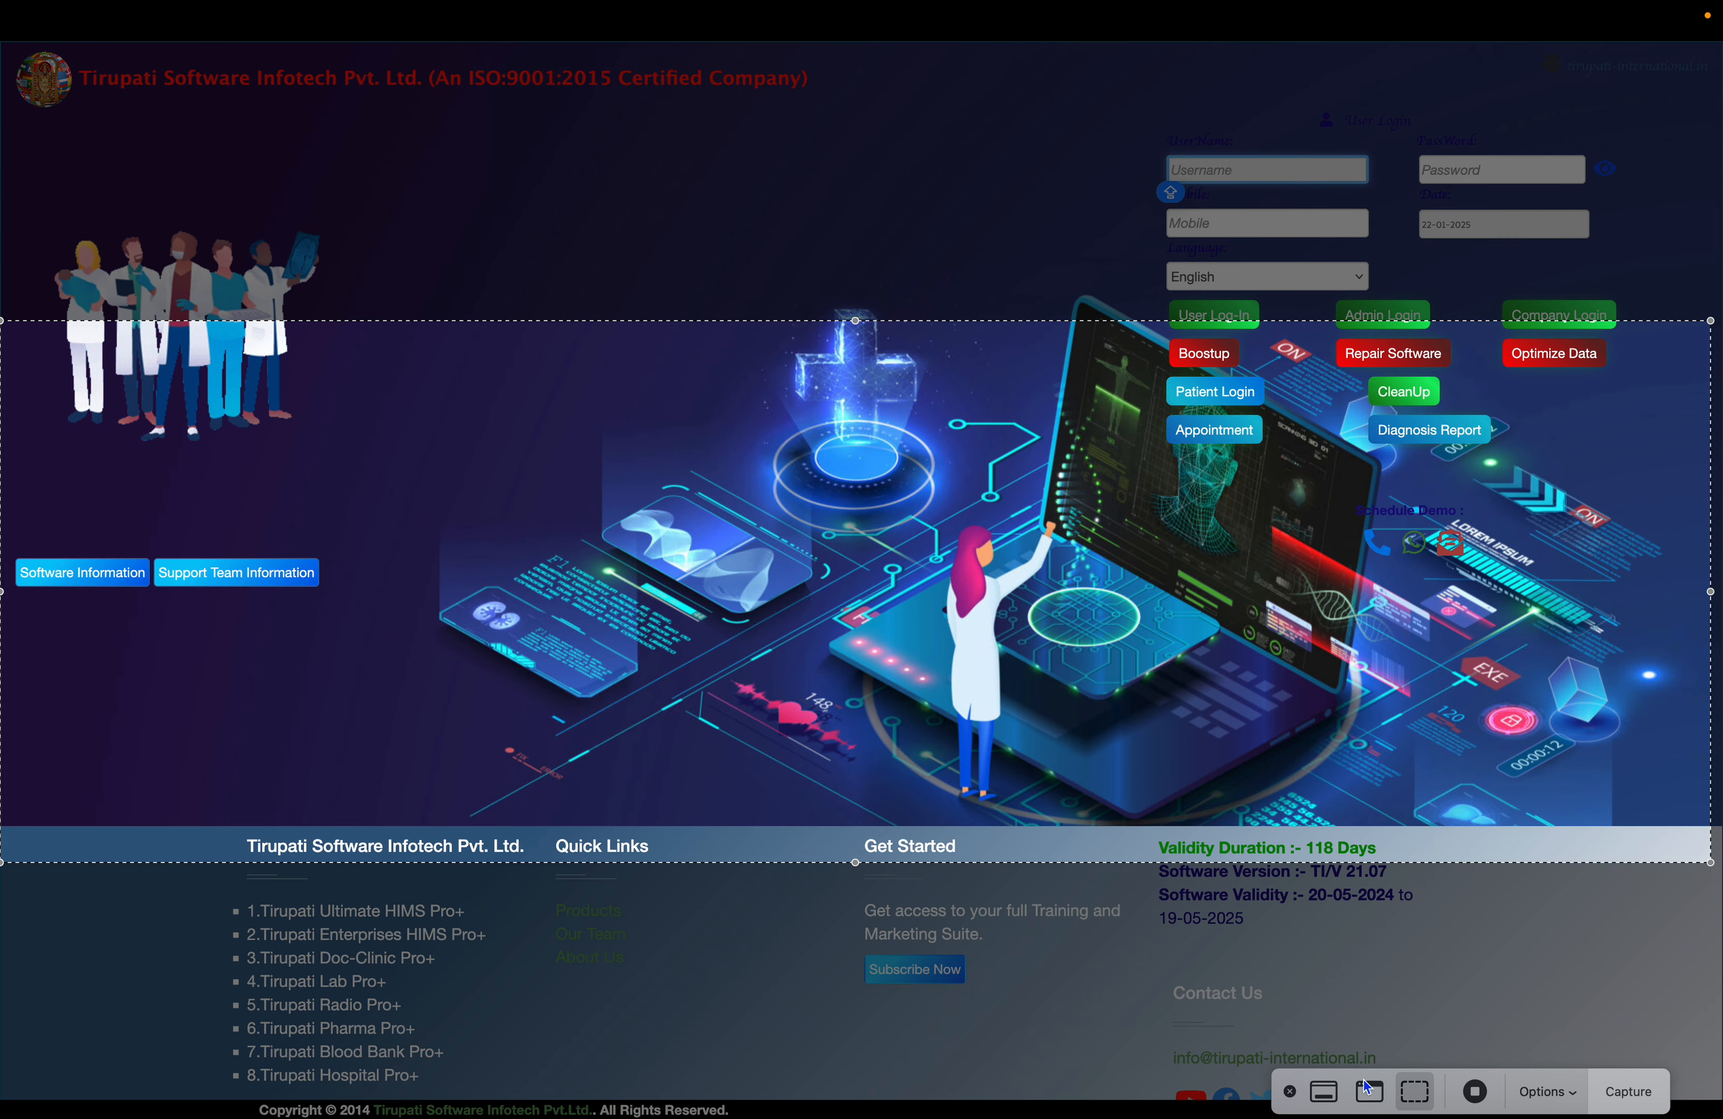